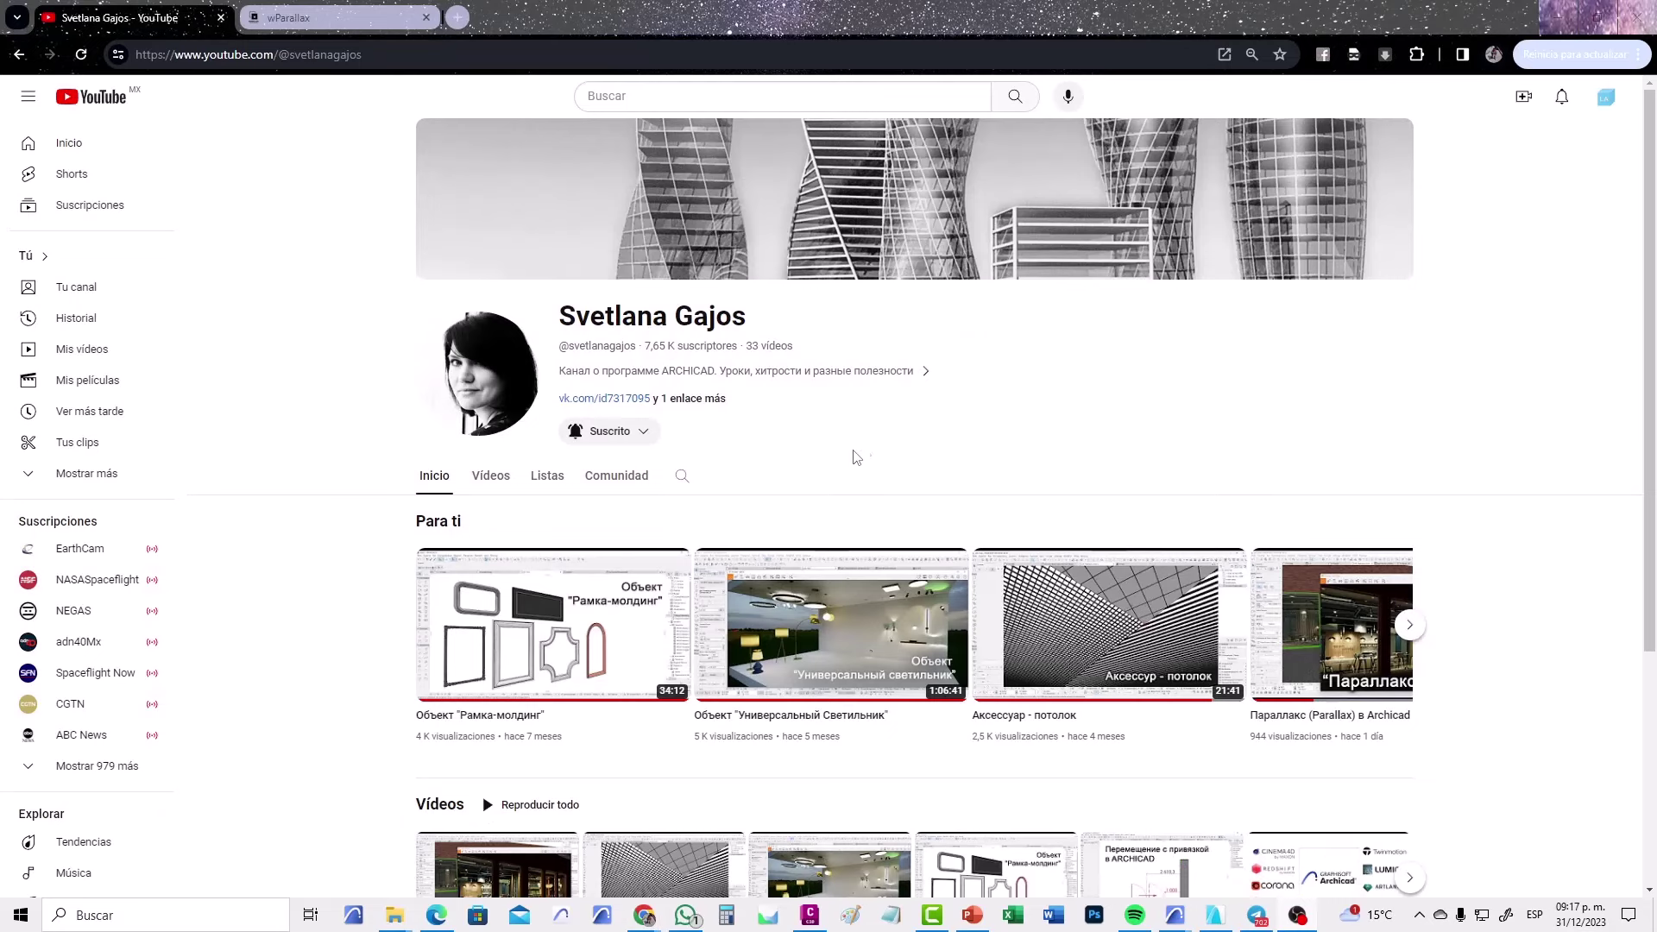
- Page through the channel's recommended videos and open 'Параллакс (Parallax) в Archicad'
scroll(966, 439, down, 2)
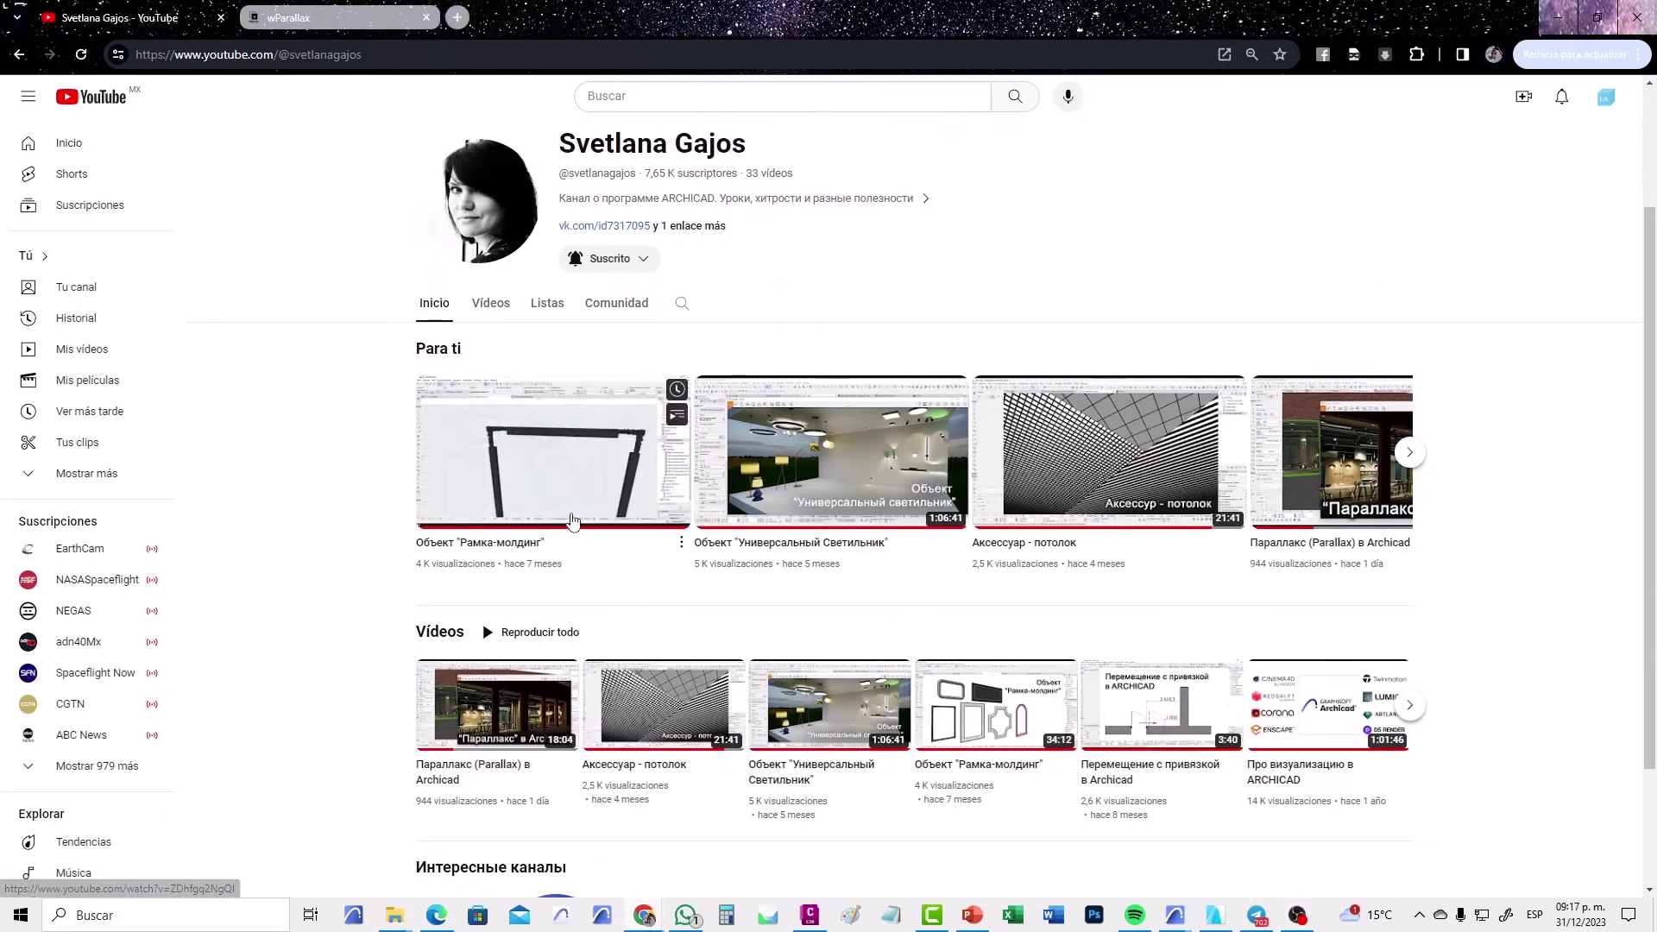
mouse_move(1331, 453)
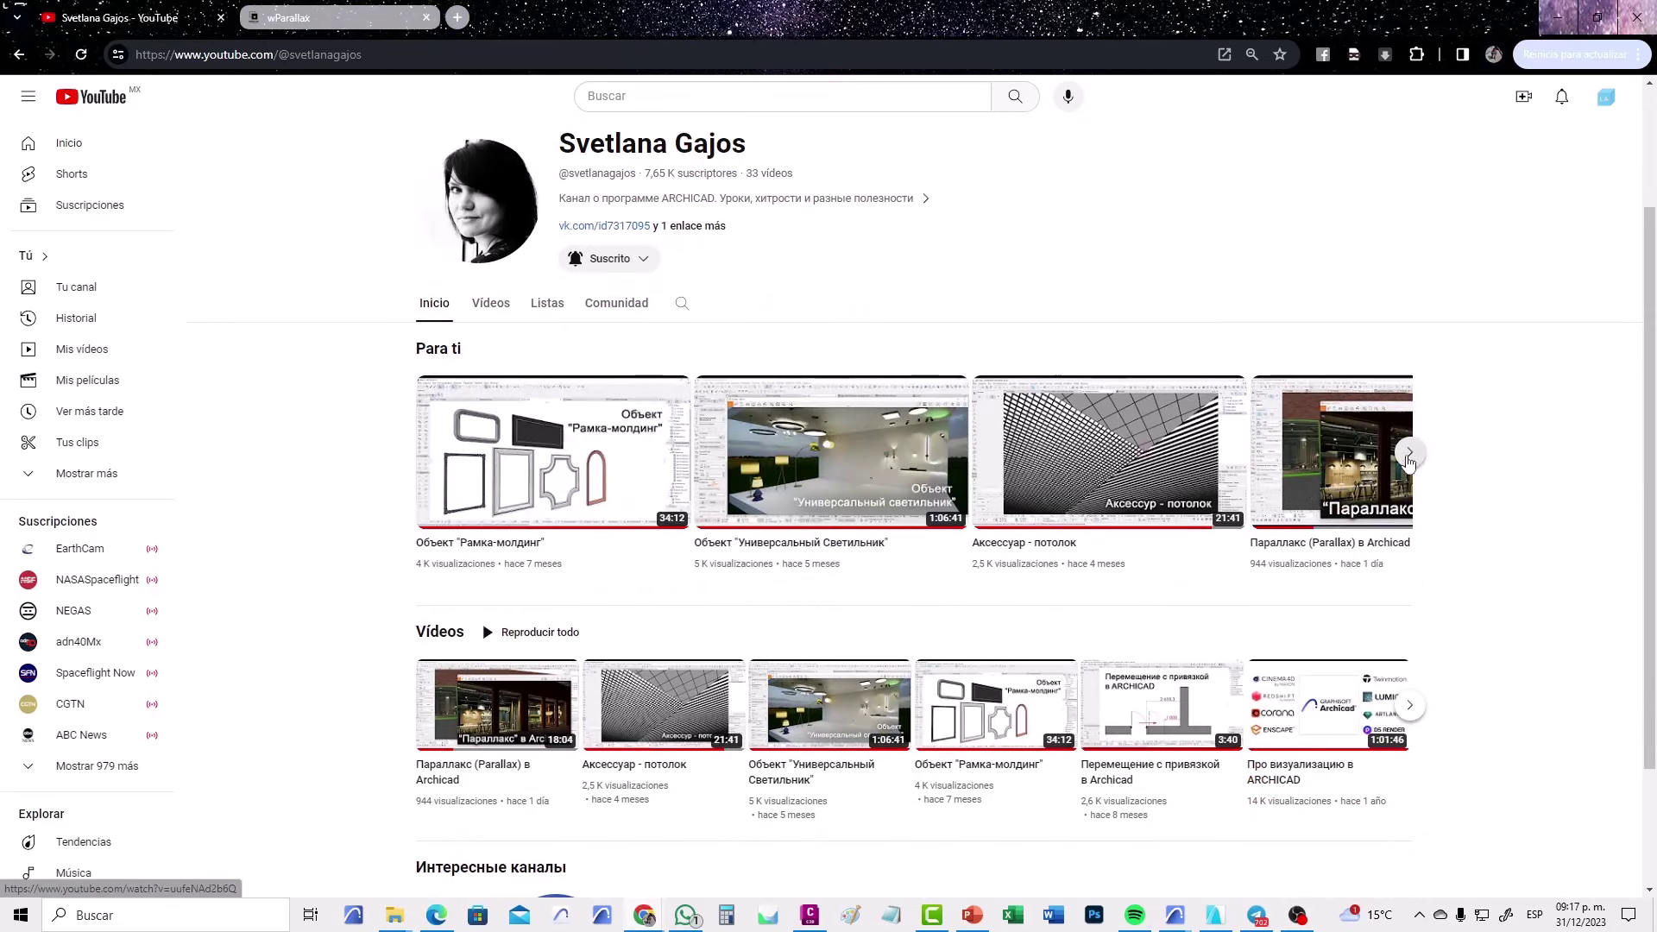
click(1412, 454)
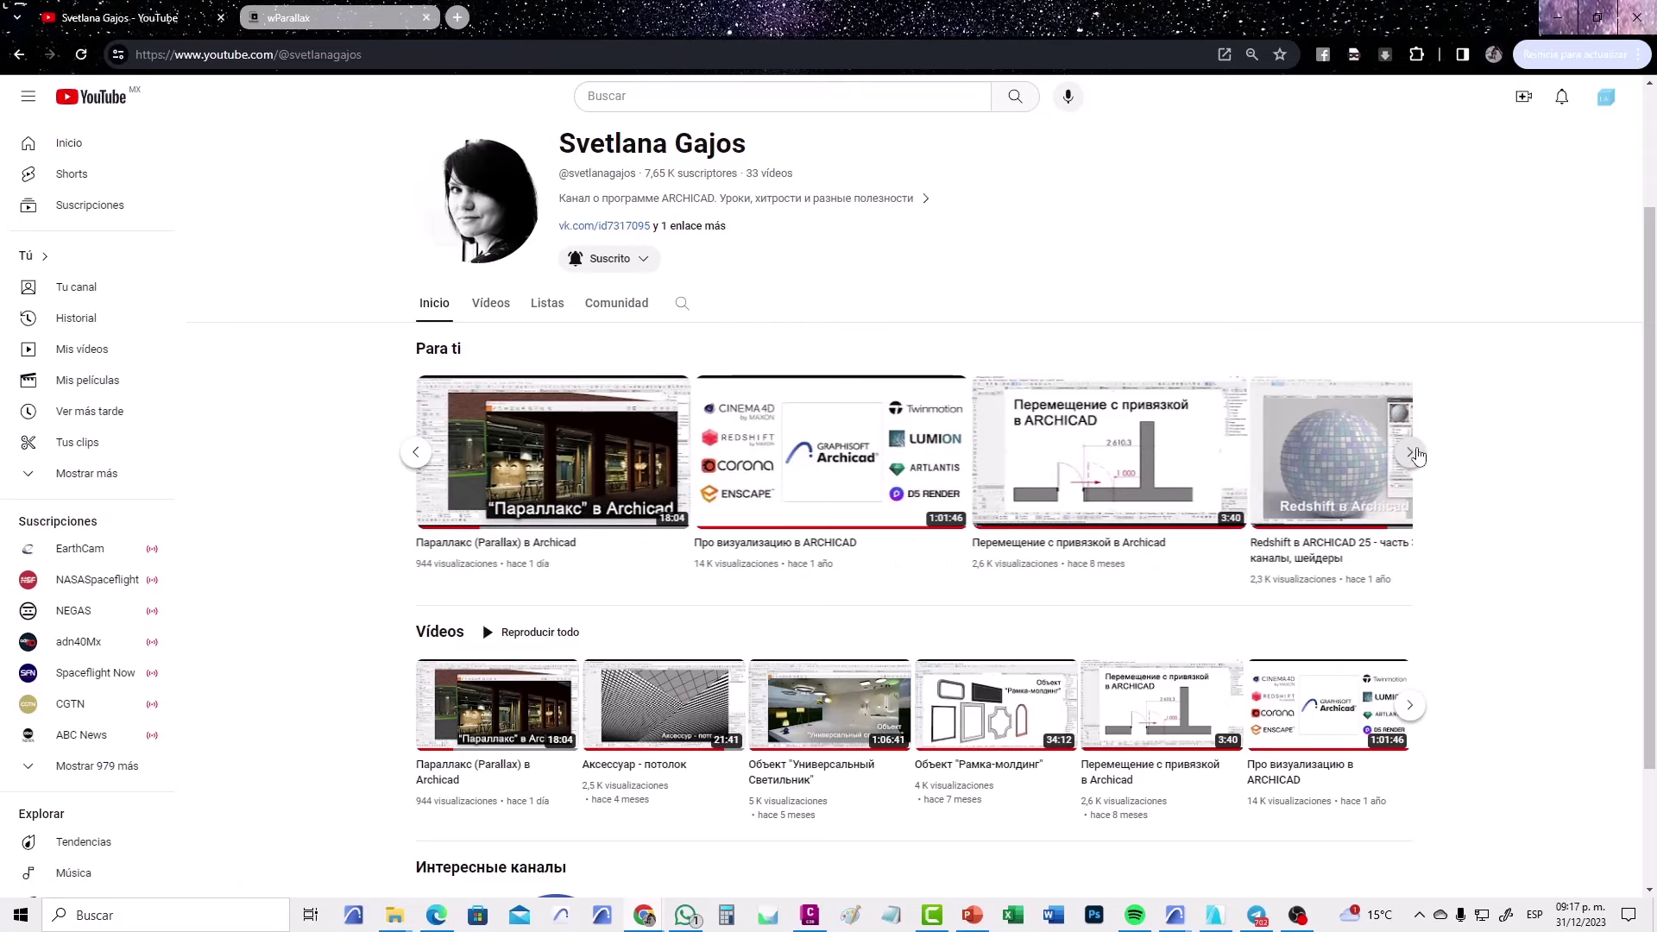
click(1414, 453)
click(1414, 453)
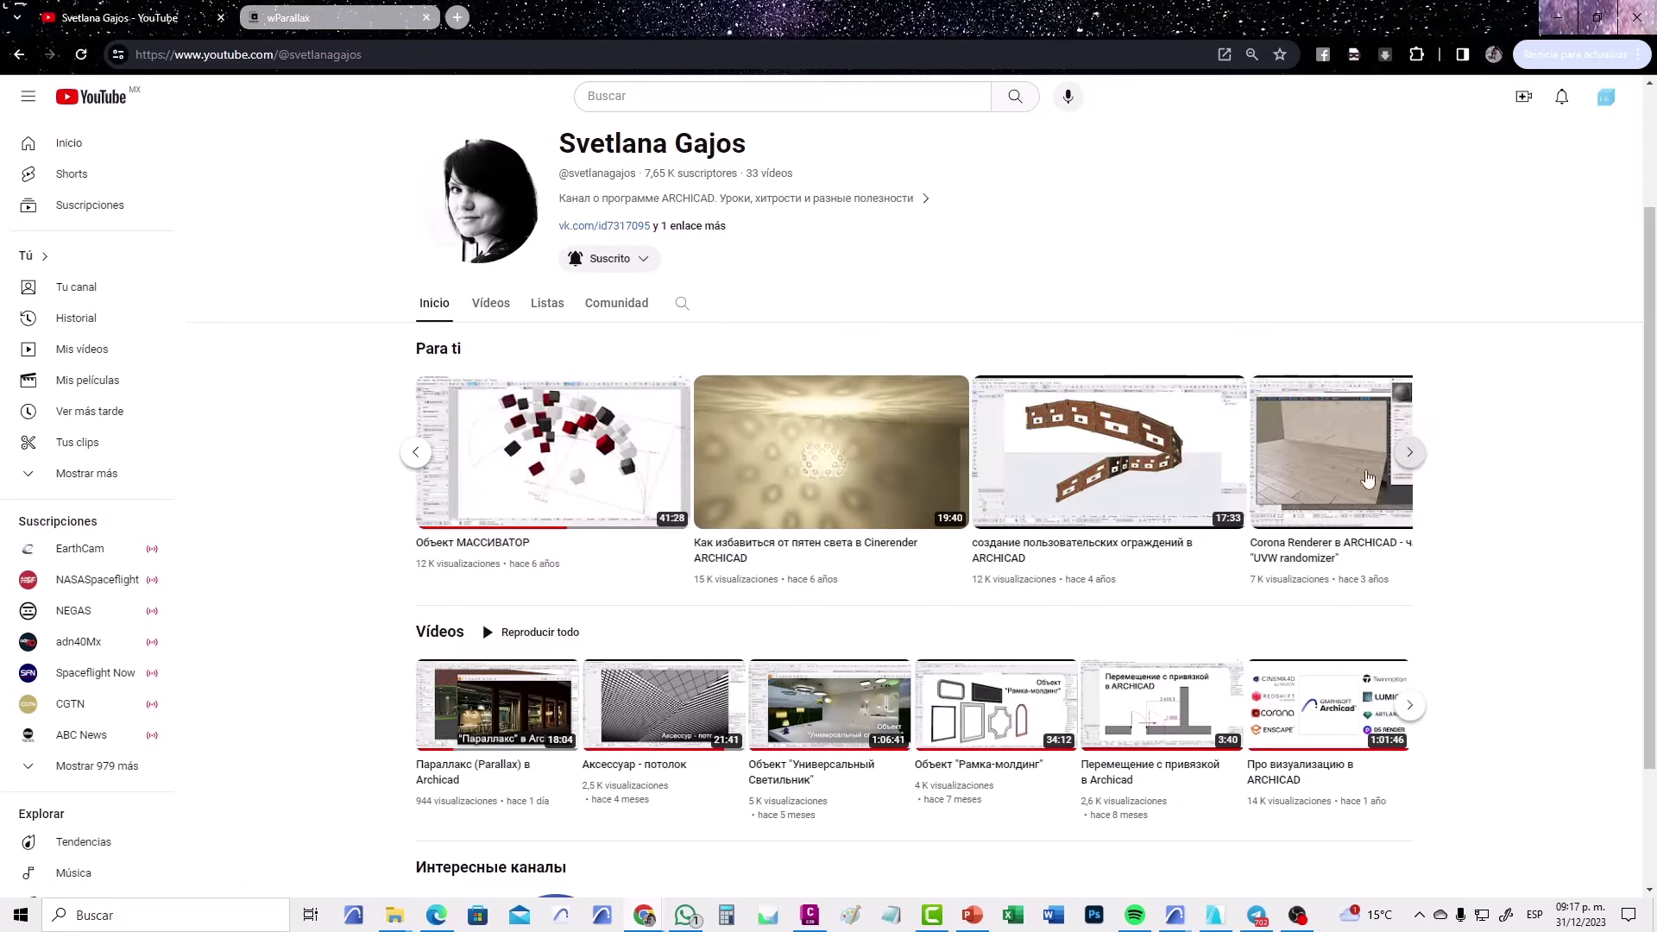
mouse_move(553, 453)
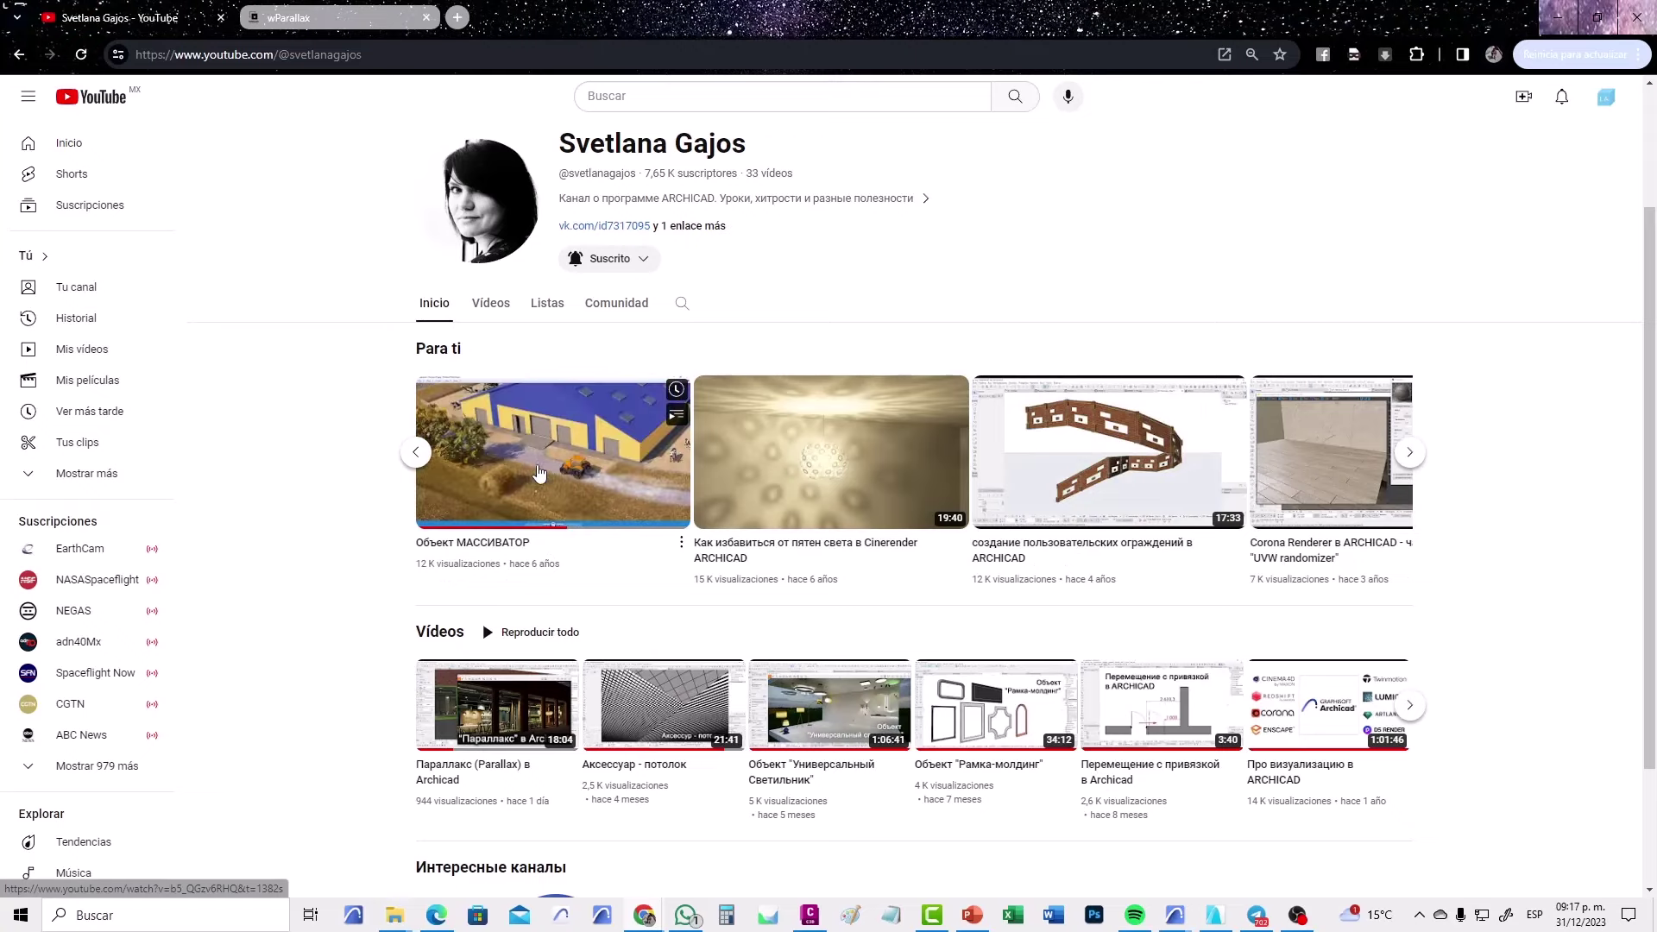
click(416, 454)
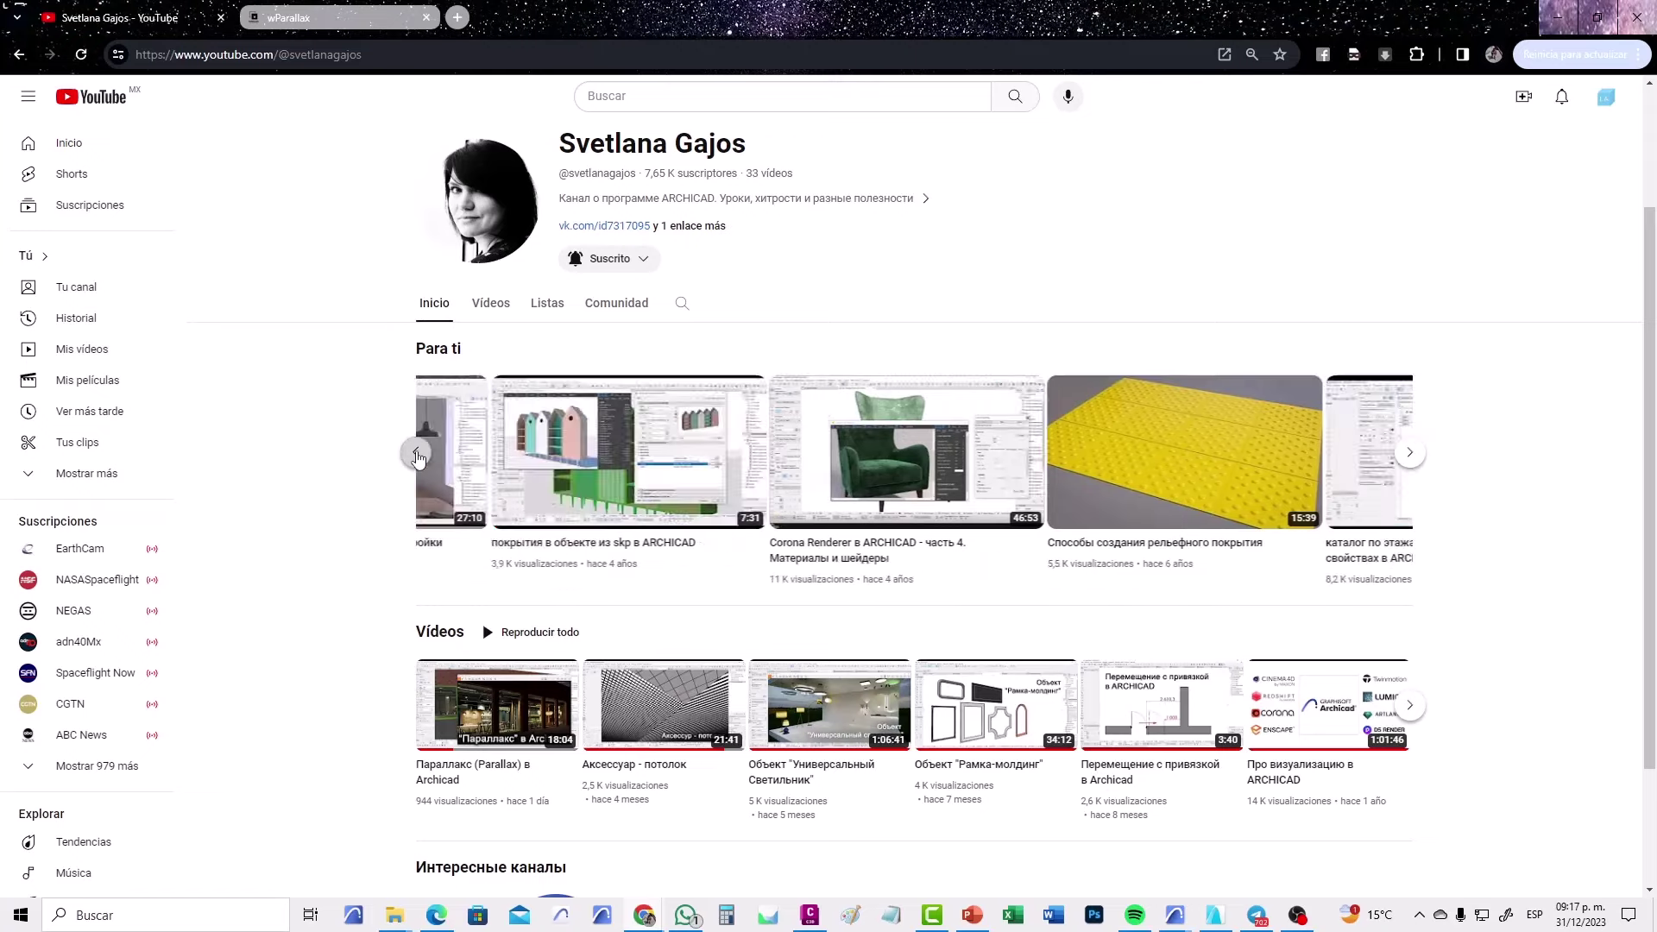
click(416, 454)
click(416, 454)
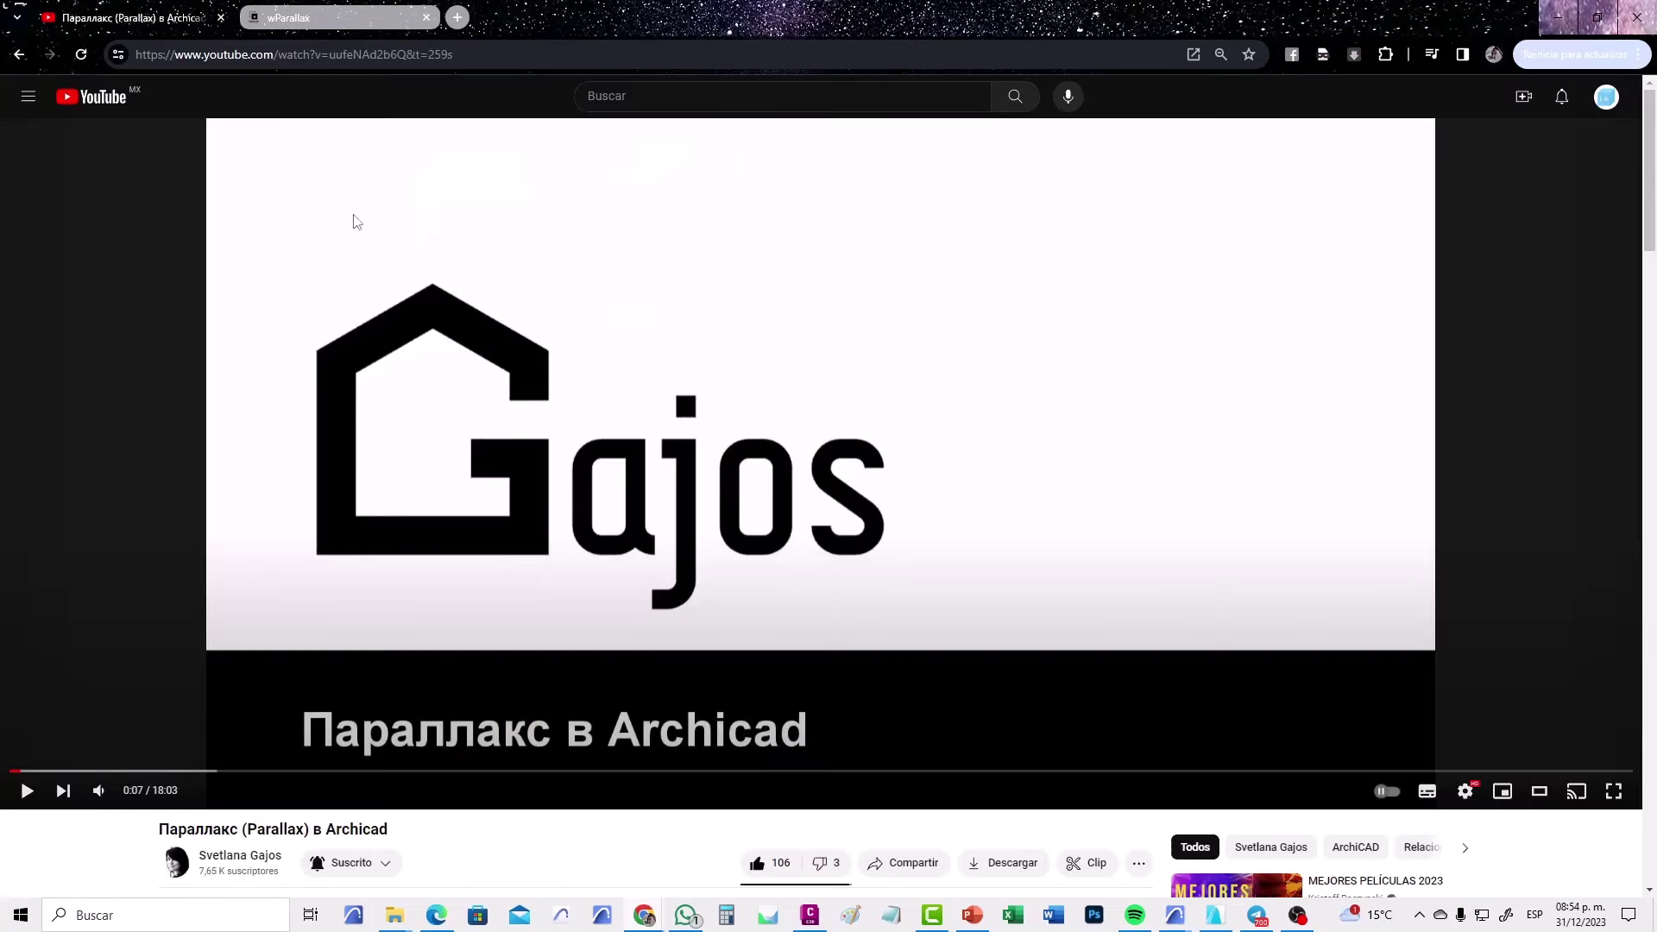
click(371, 17)
scroll(168, 451, down, 3)
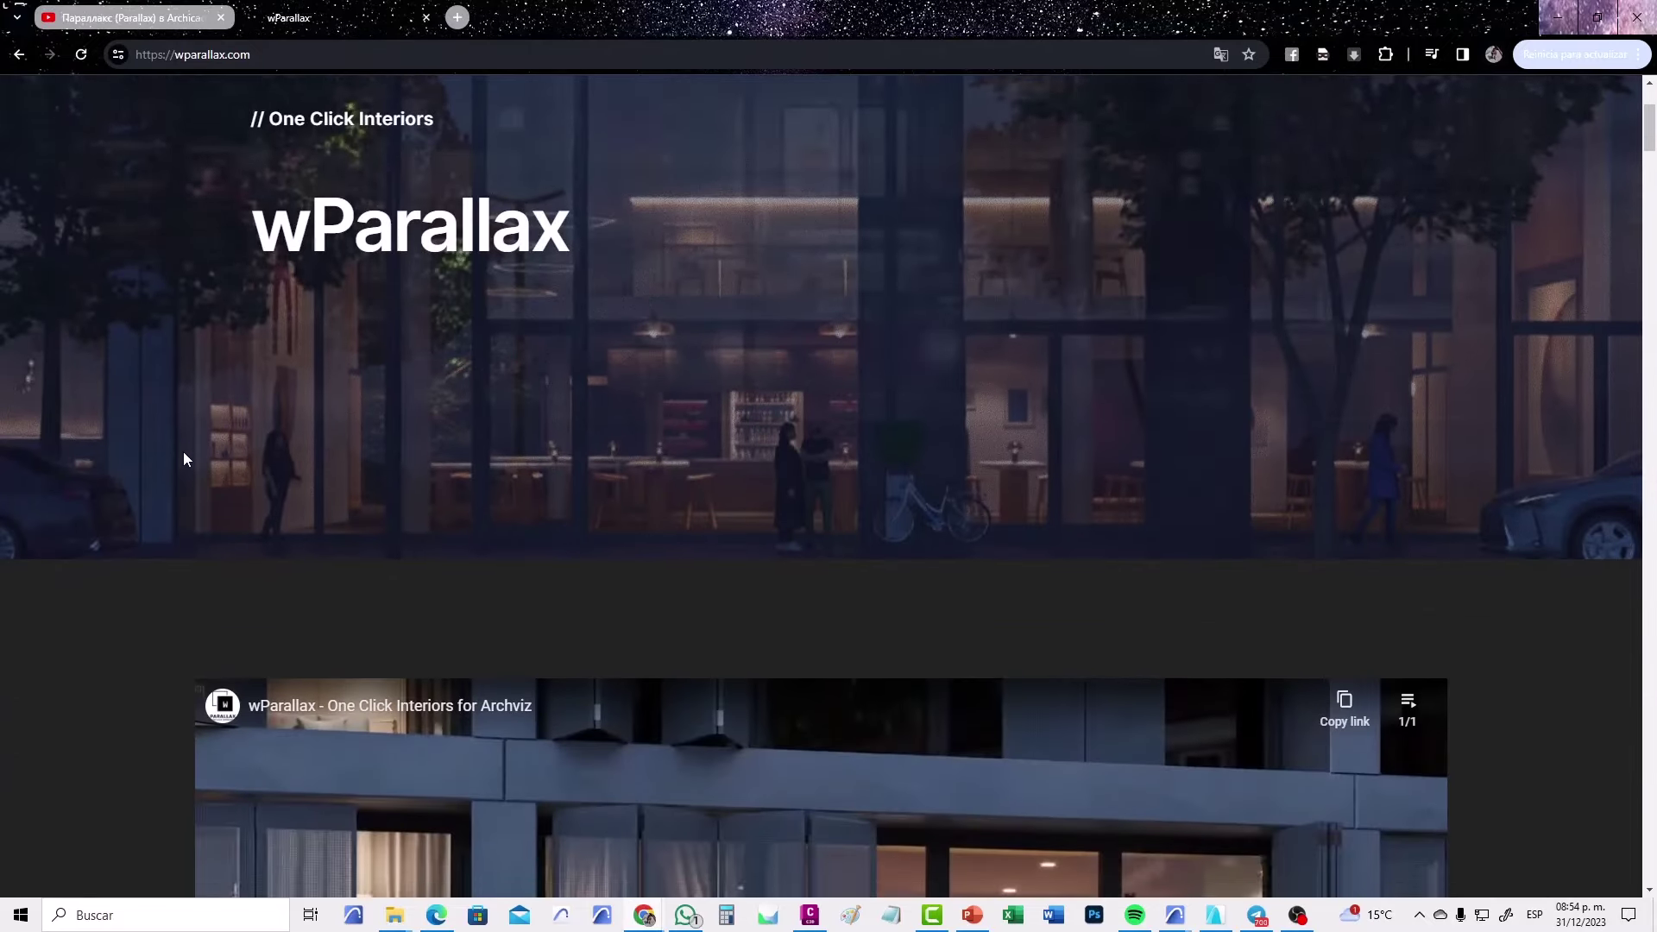
scroll(183, 452, down, 5)
scroll(183, 457, down, 2)
scroll(247, 464, up, 1)
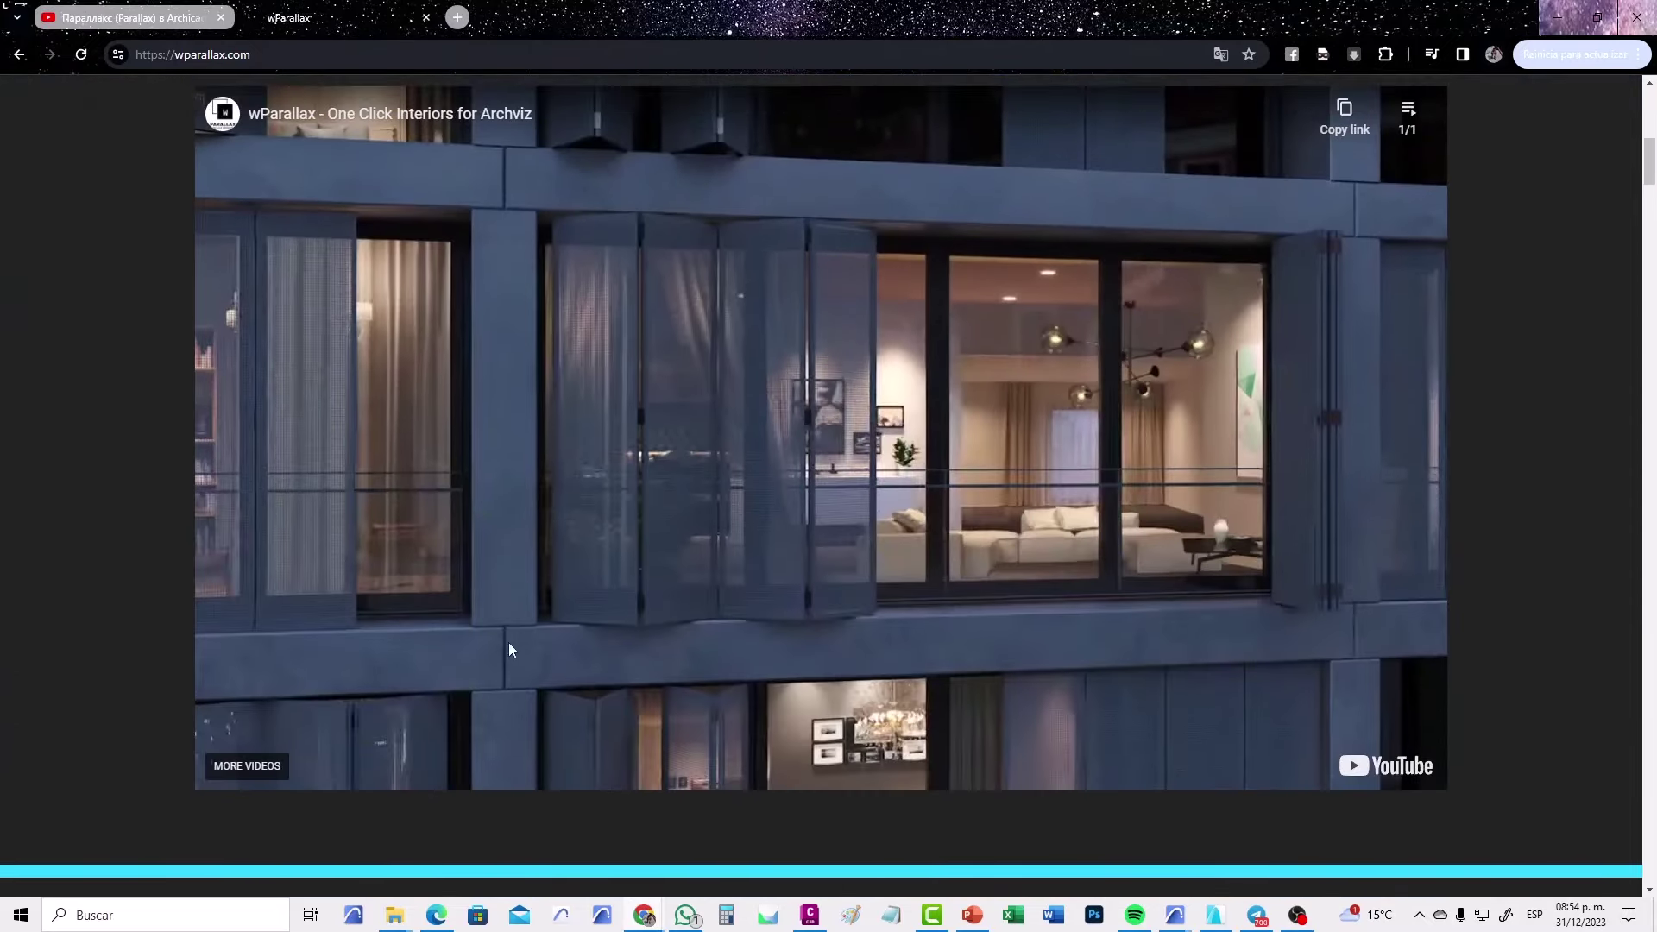
click(659, 536)
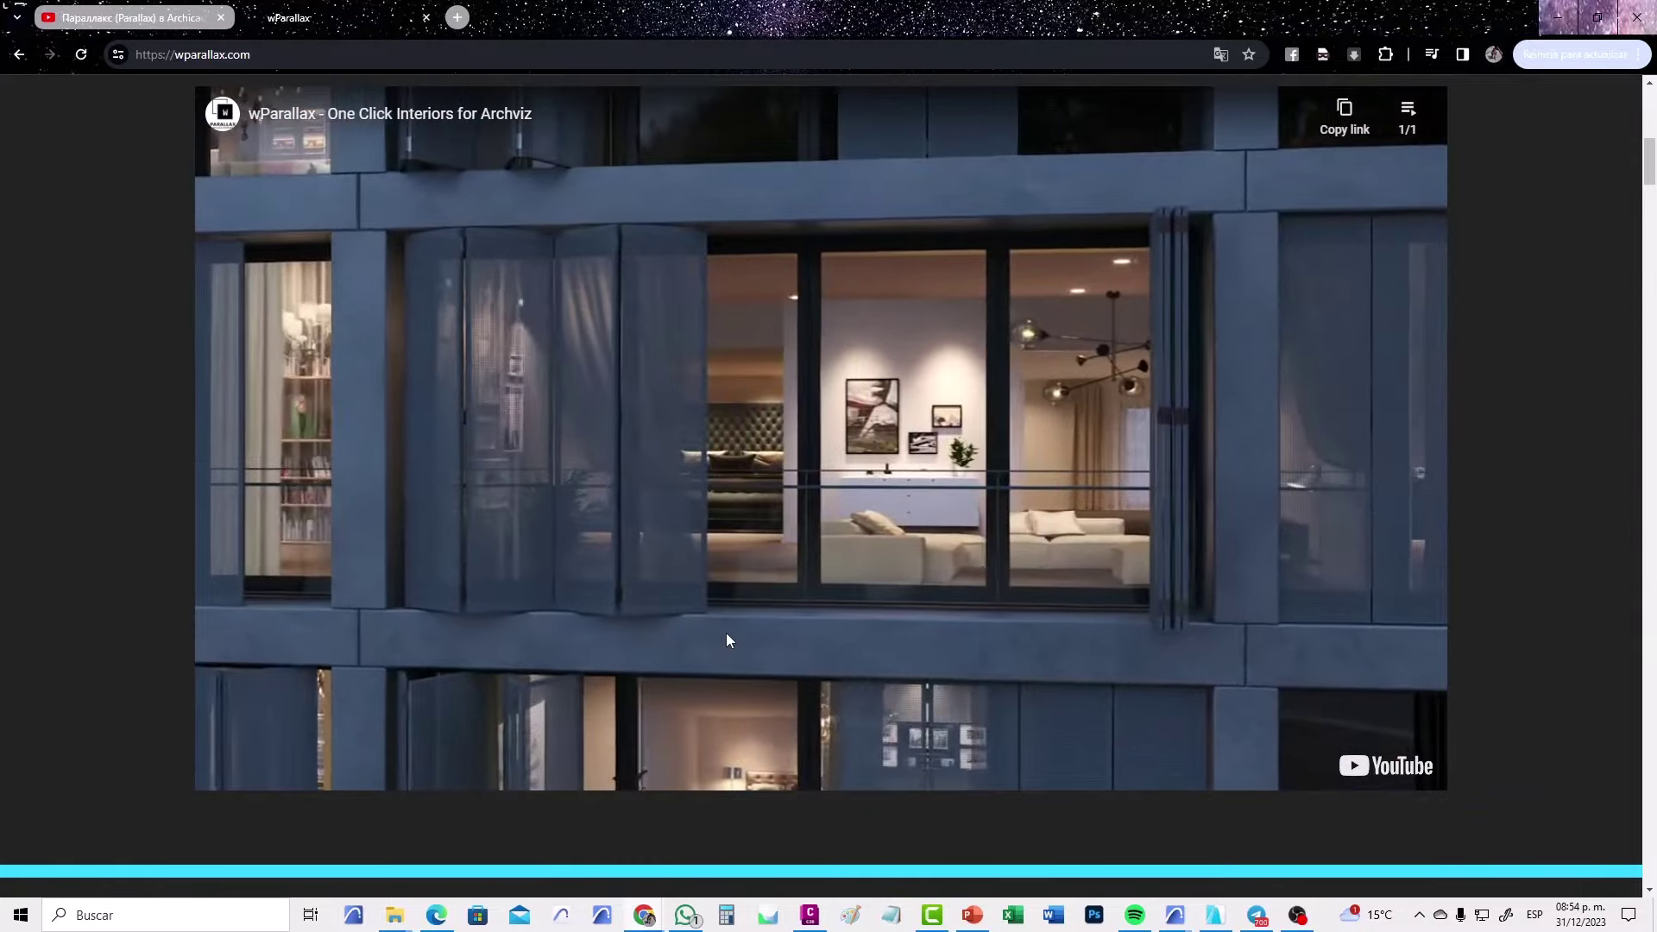
scroll(728, 639, up, 1)
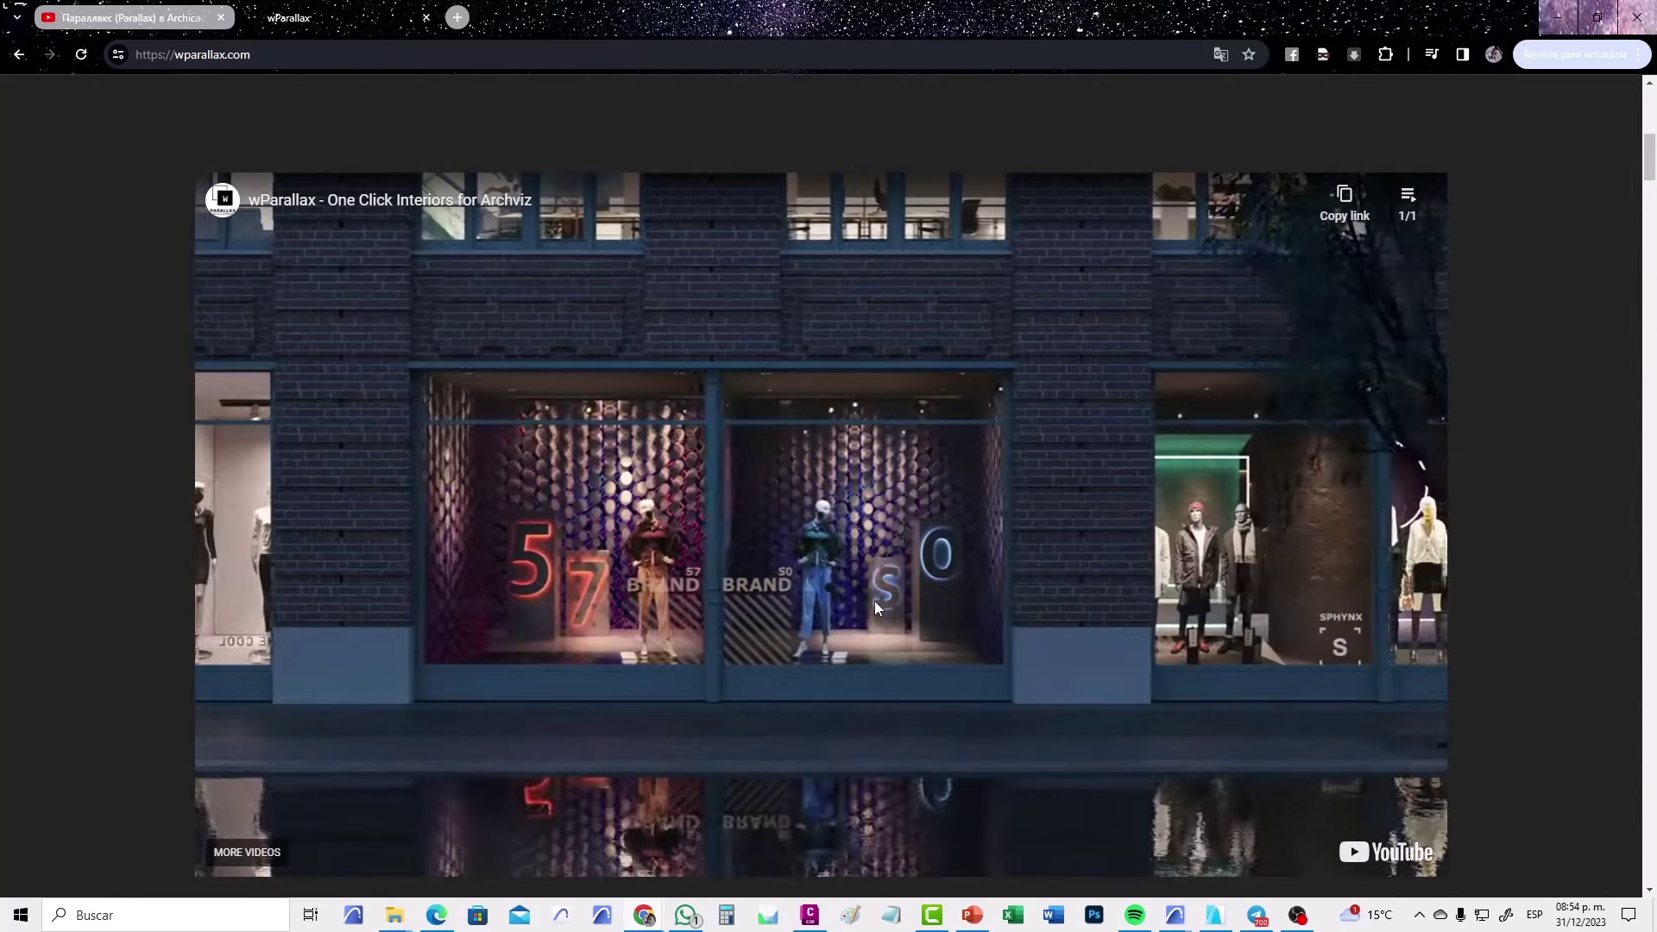
scroll(544, 386, up, 3)
scroll(660, 473, up, 5)
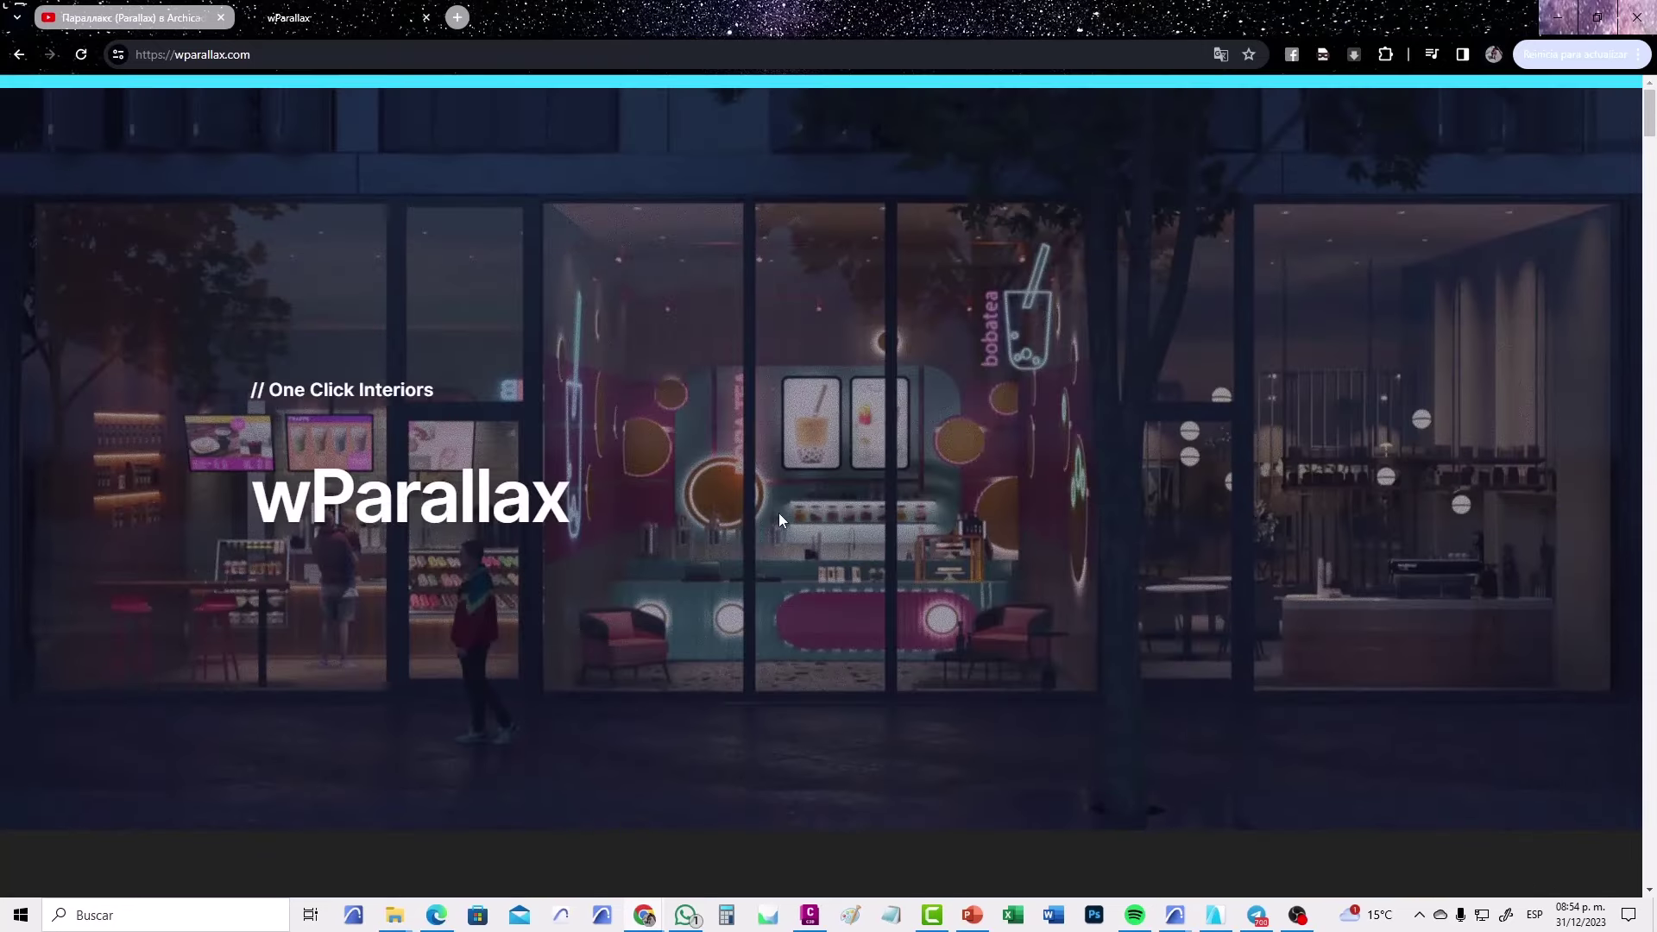
scroll(778, 513, down, 6)
scroll(842, 599, down, 4)
scroll(815, 605, up, 3)
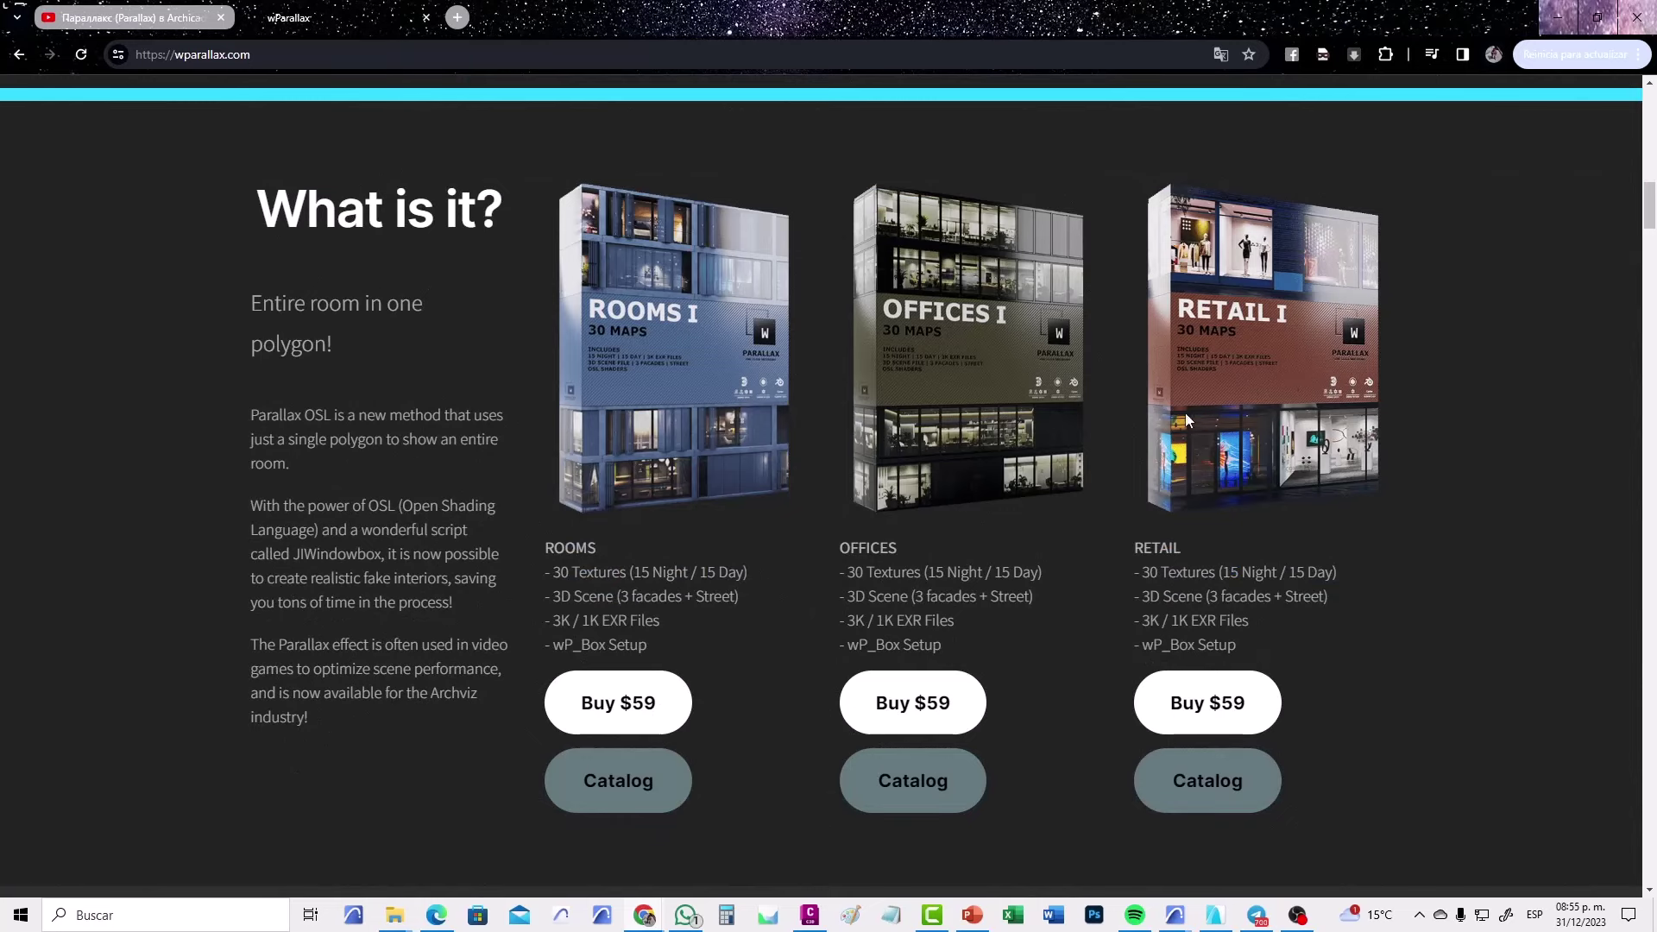
scroll(795, 418, up, 2)
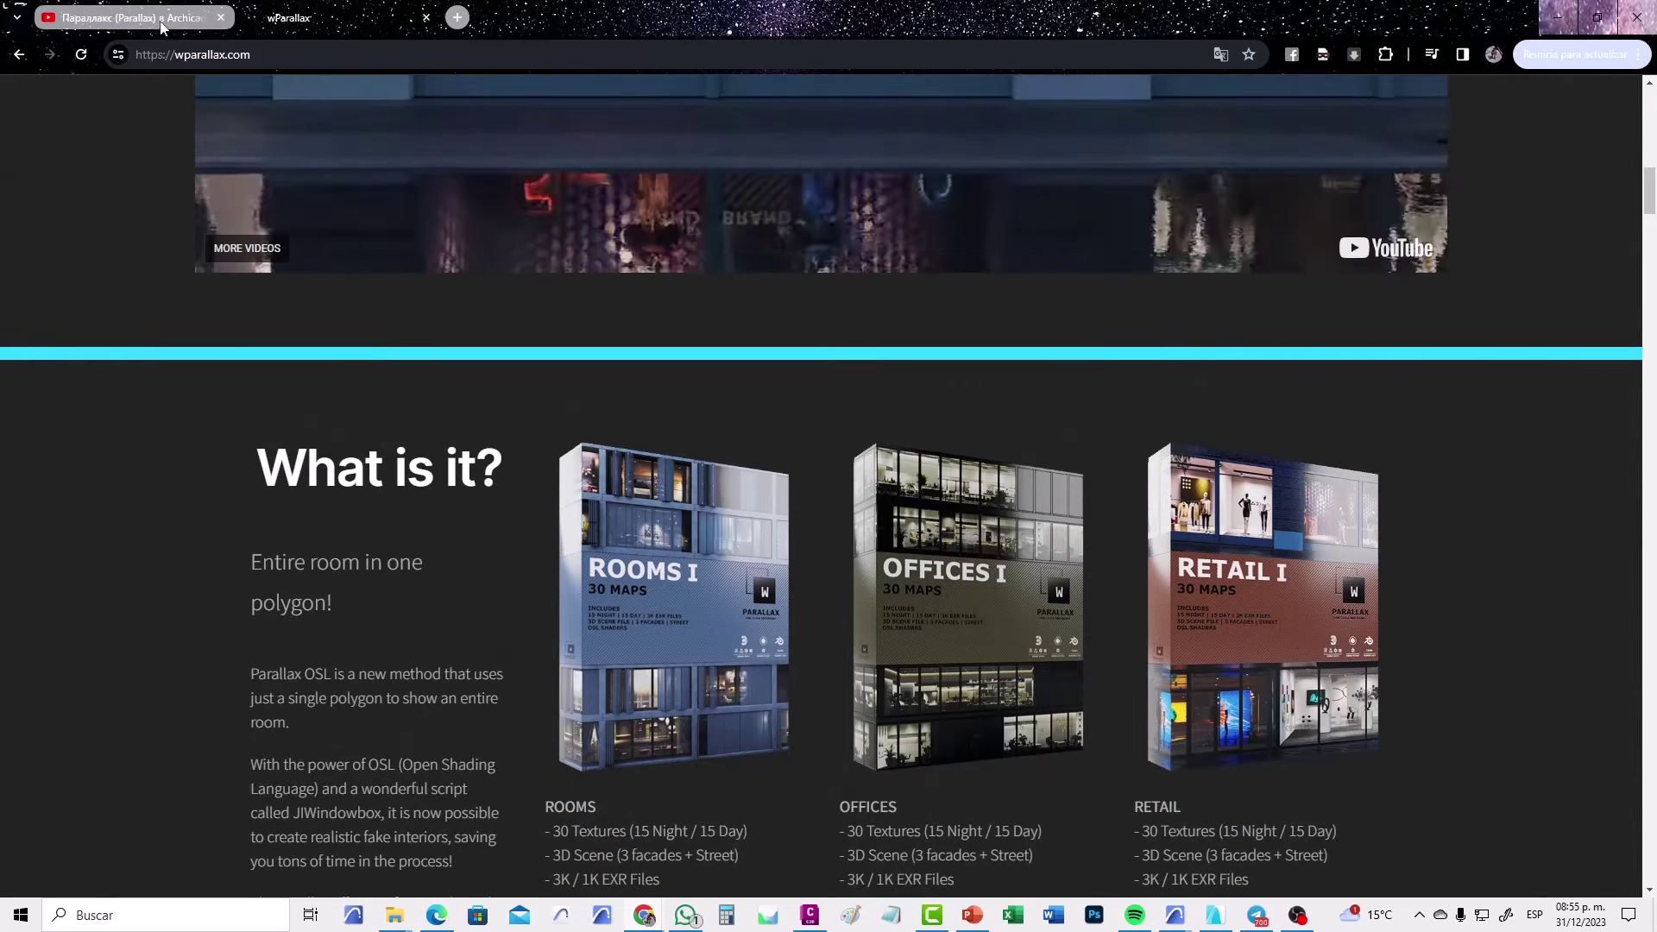
scroll(618, 428, up, 3)
scroll(653, 463, down, 4)
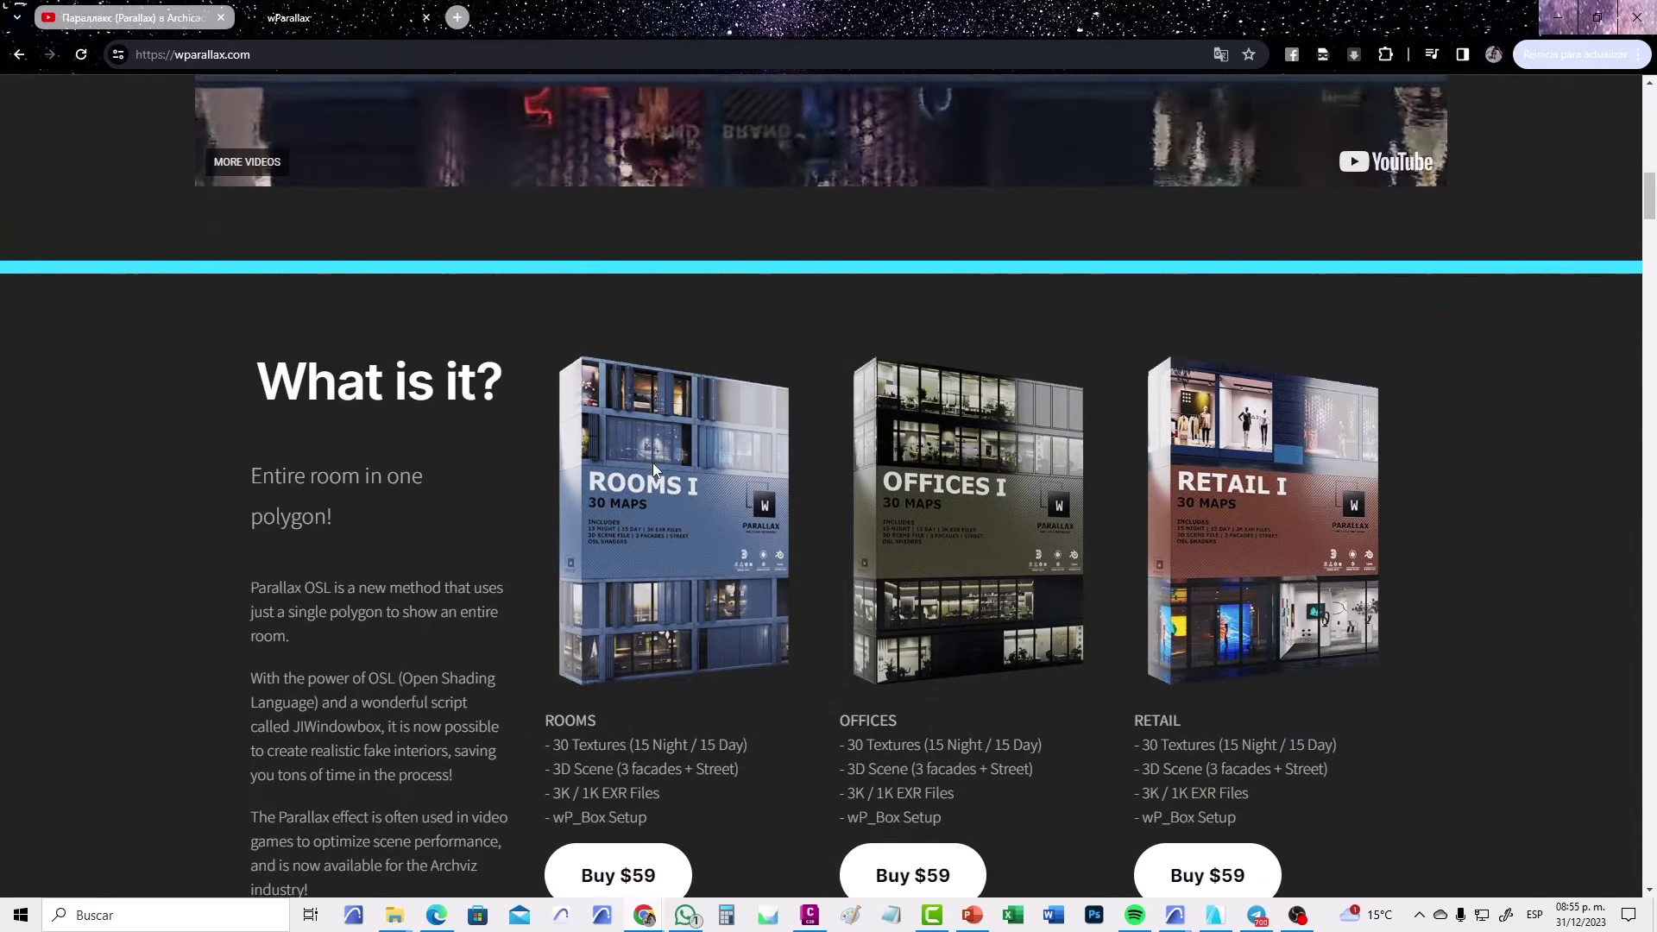
scroll(654, 631, down, 2)
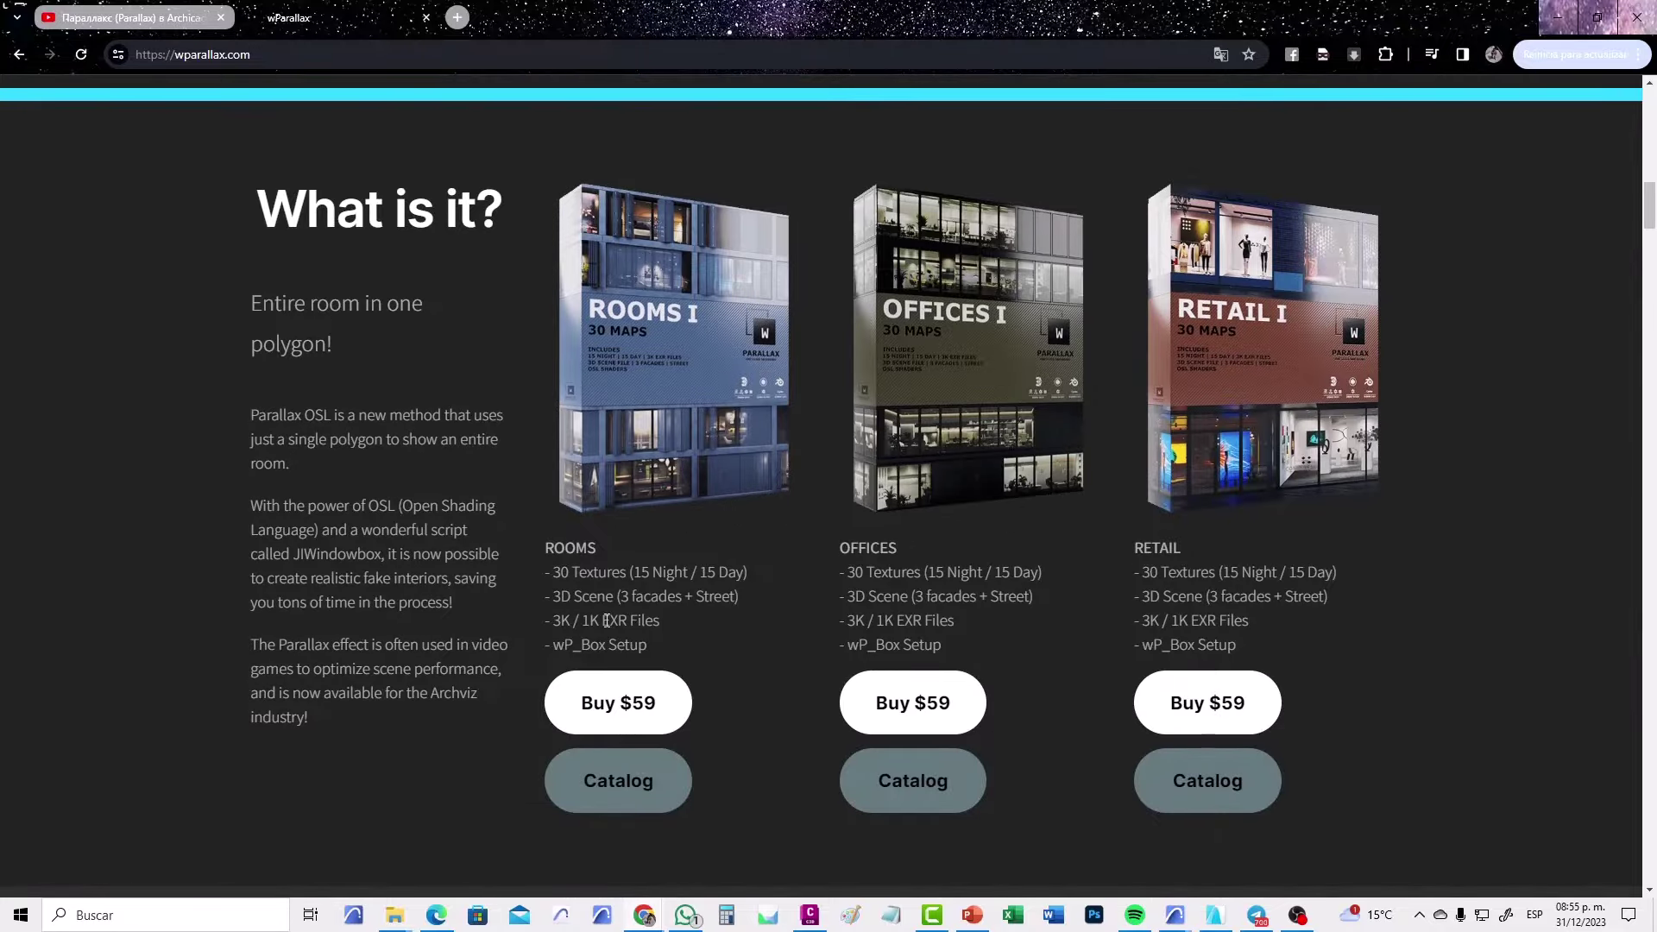
drag(603, 620, 627, 620)
drag(895, 621, 924, 621)
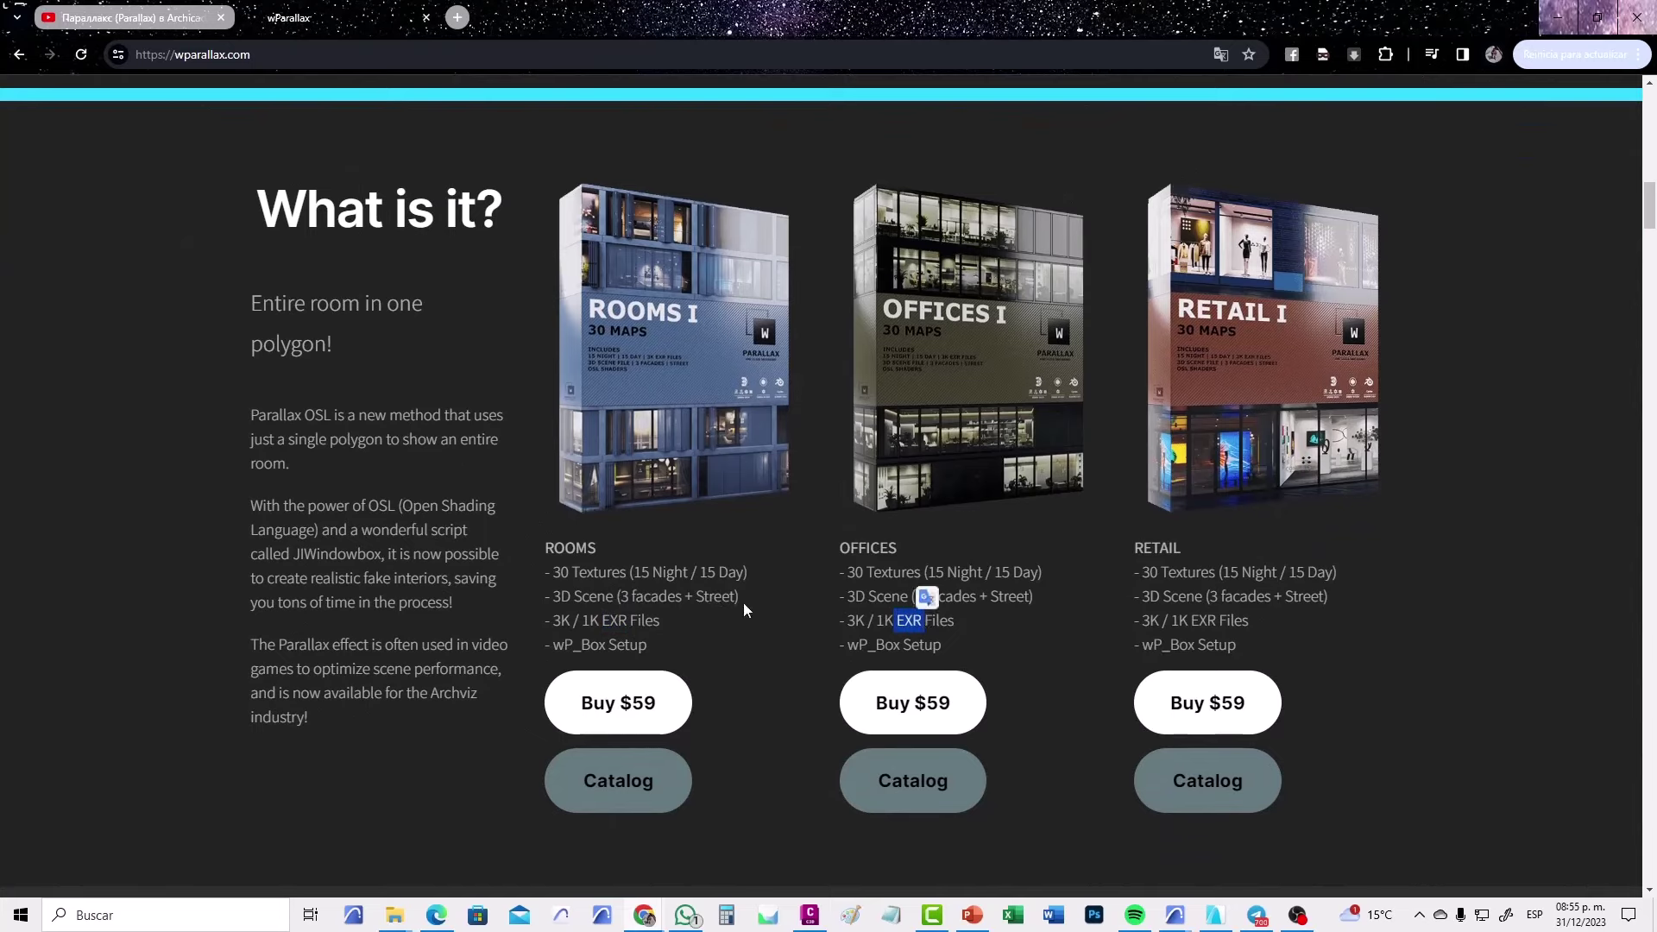
click(677, 594)
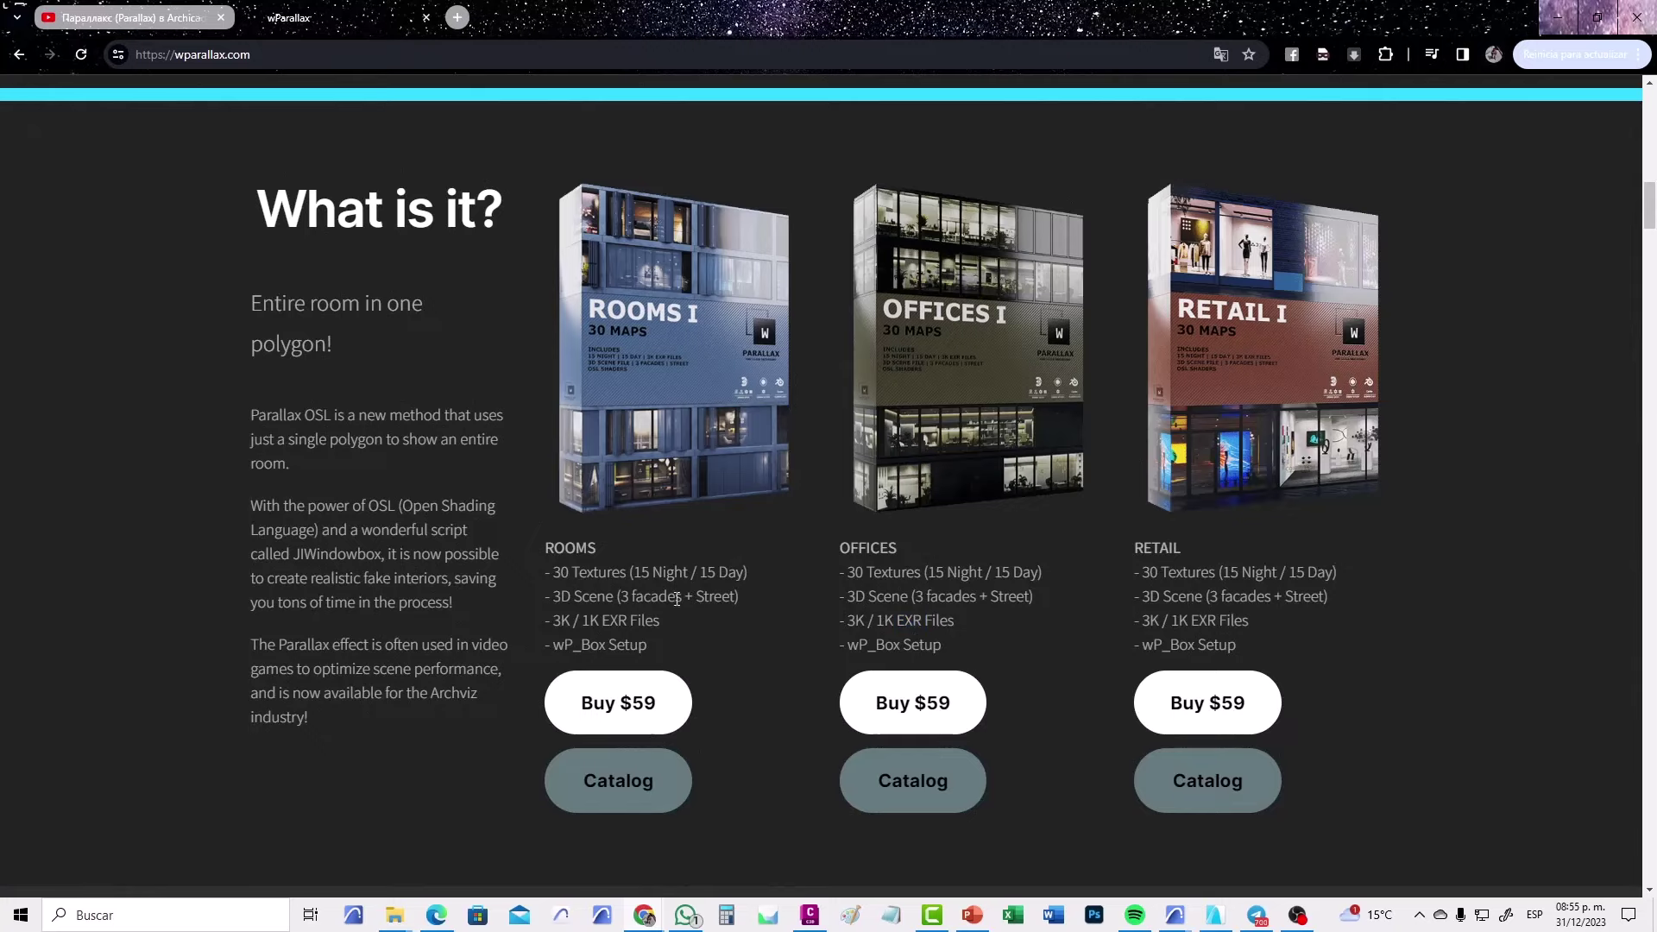
click(129, 17)
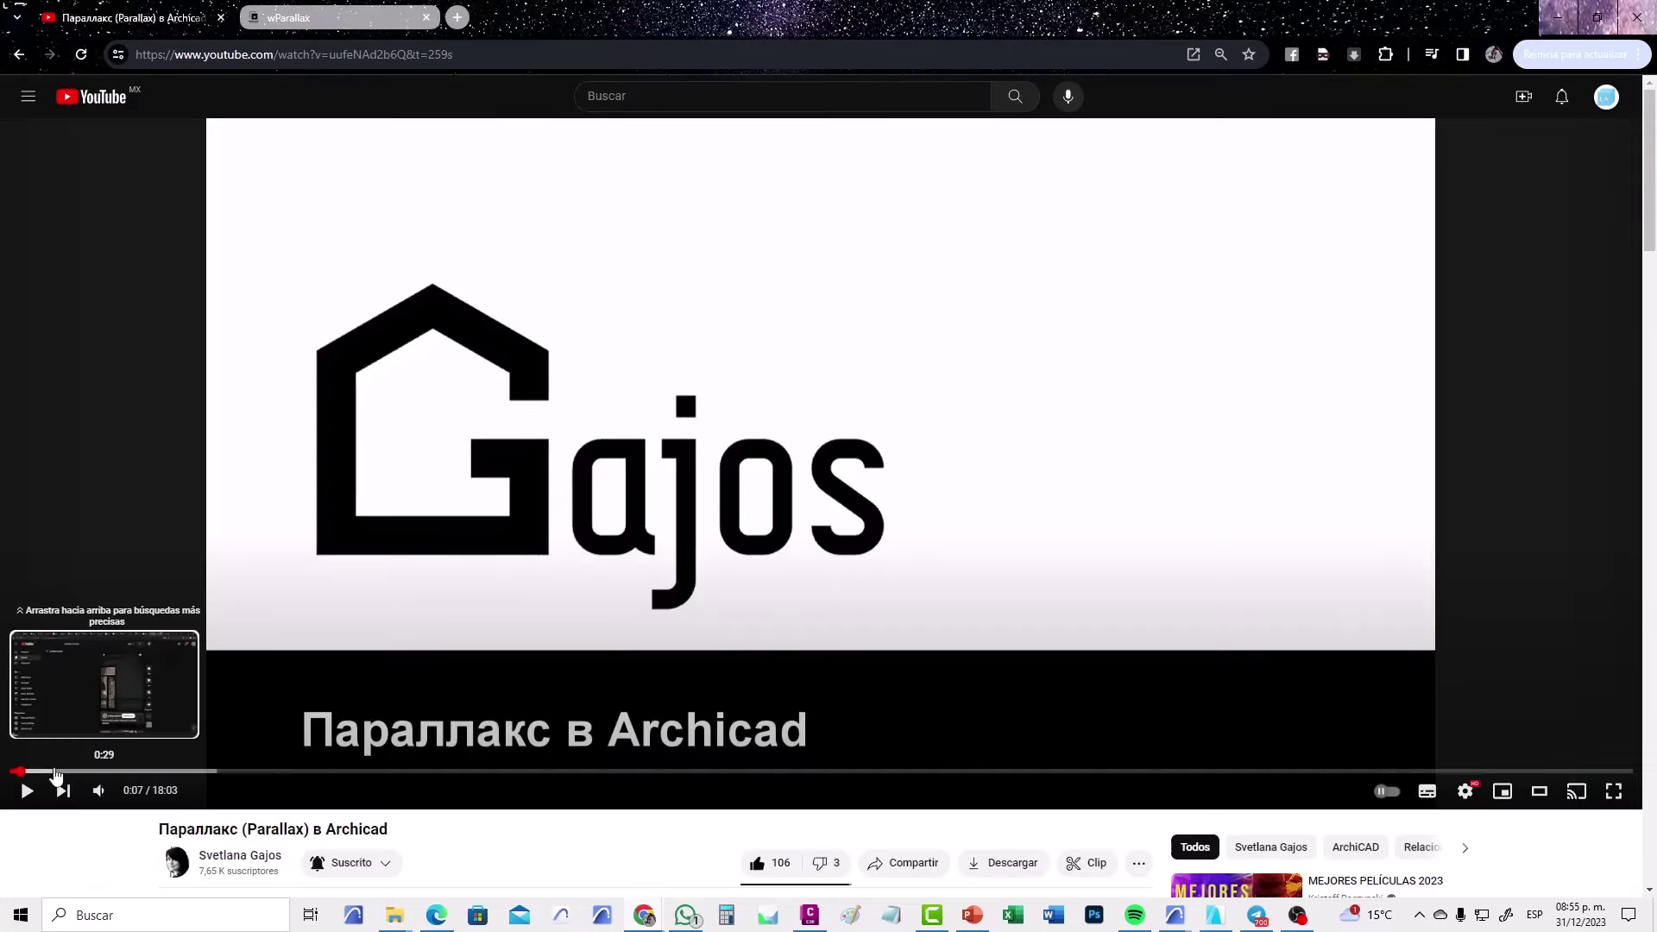
- Seek the tutorial between 0:29 and 6:07, ending back at the Photoshop HDR Toning step
click(56, 772)
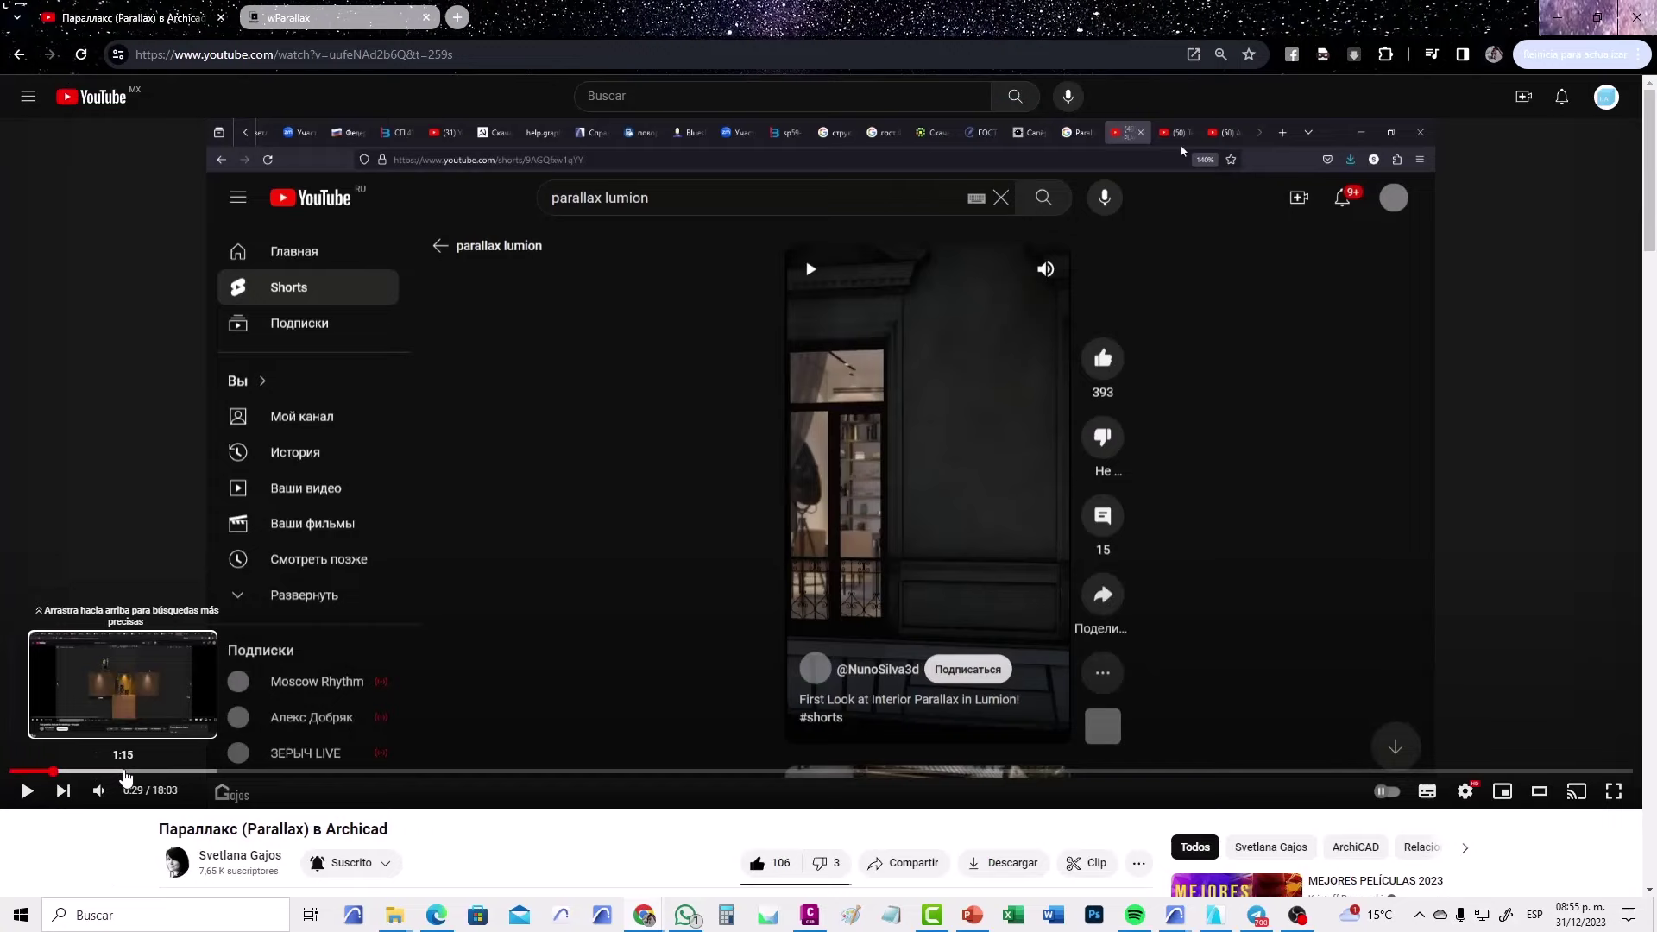
click(126, 771)
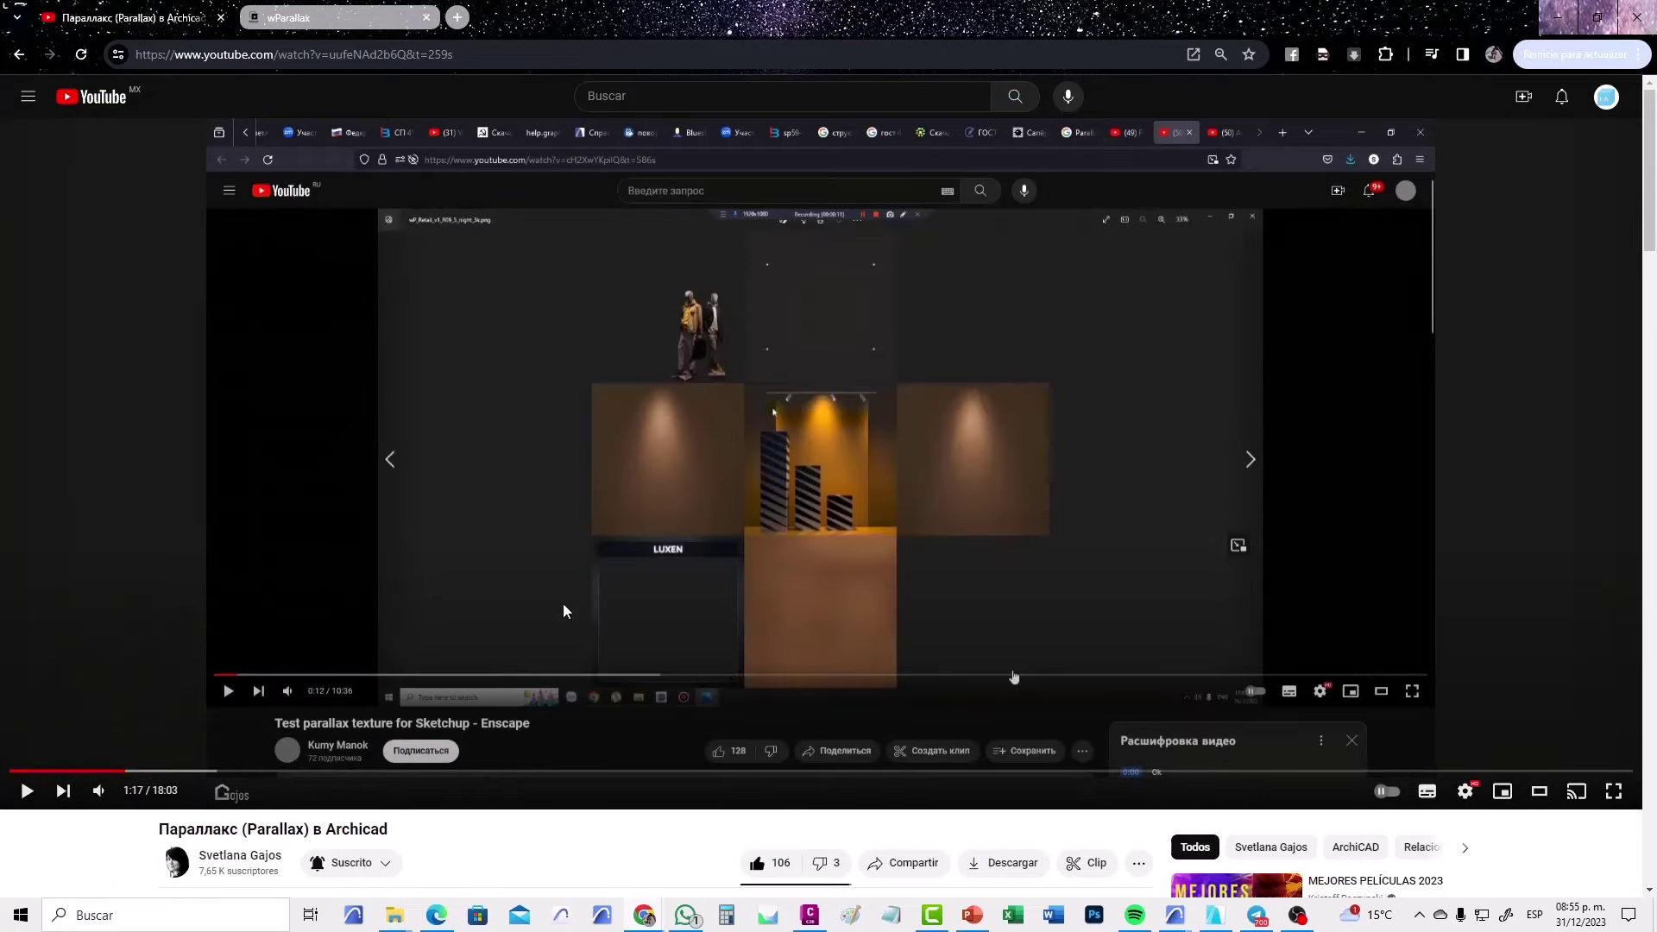
click(173, 772)
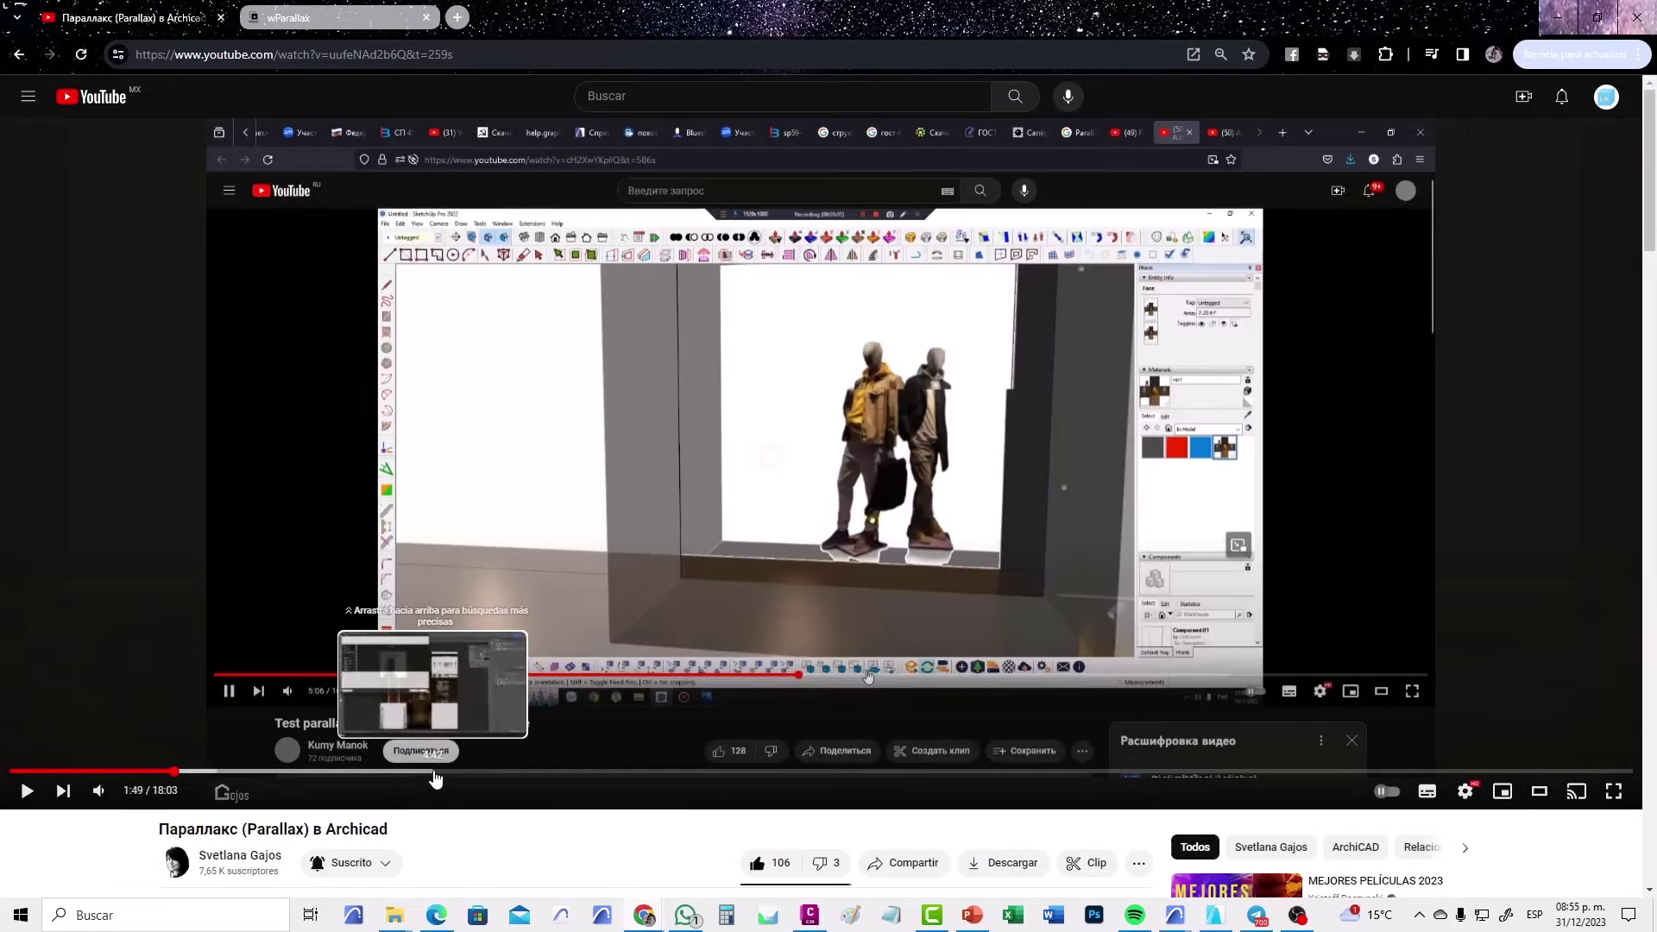
click(436, 773)
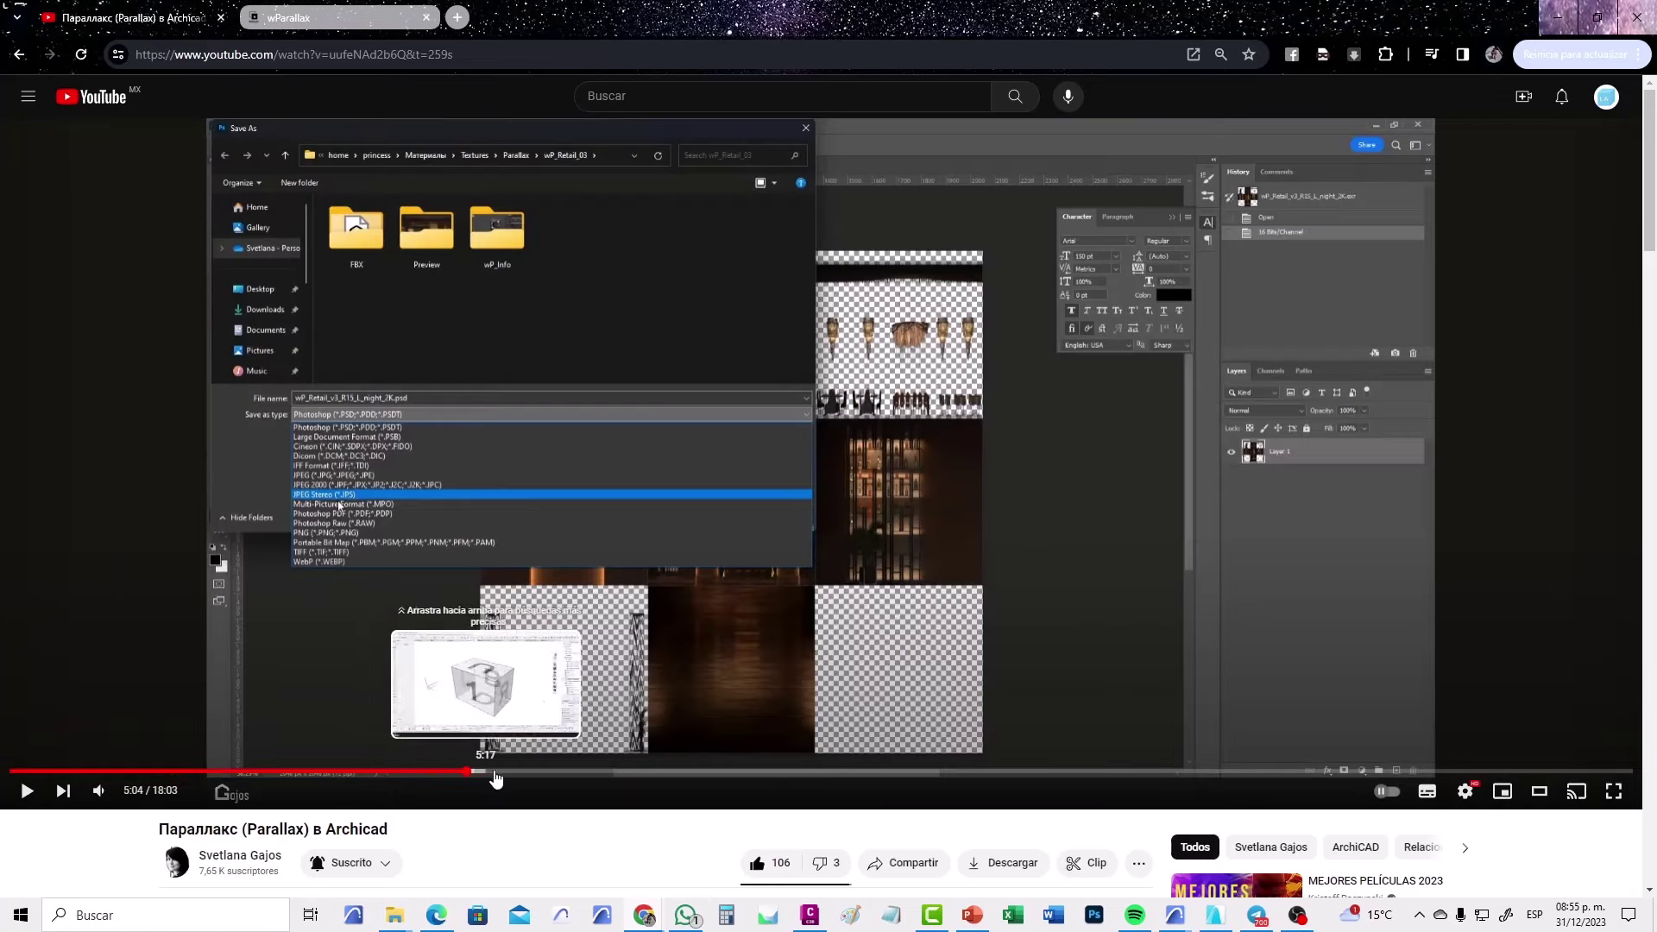
click(523, 772)
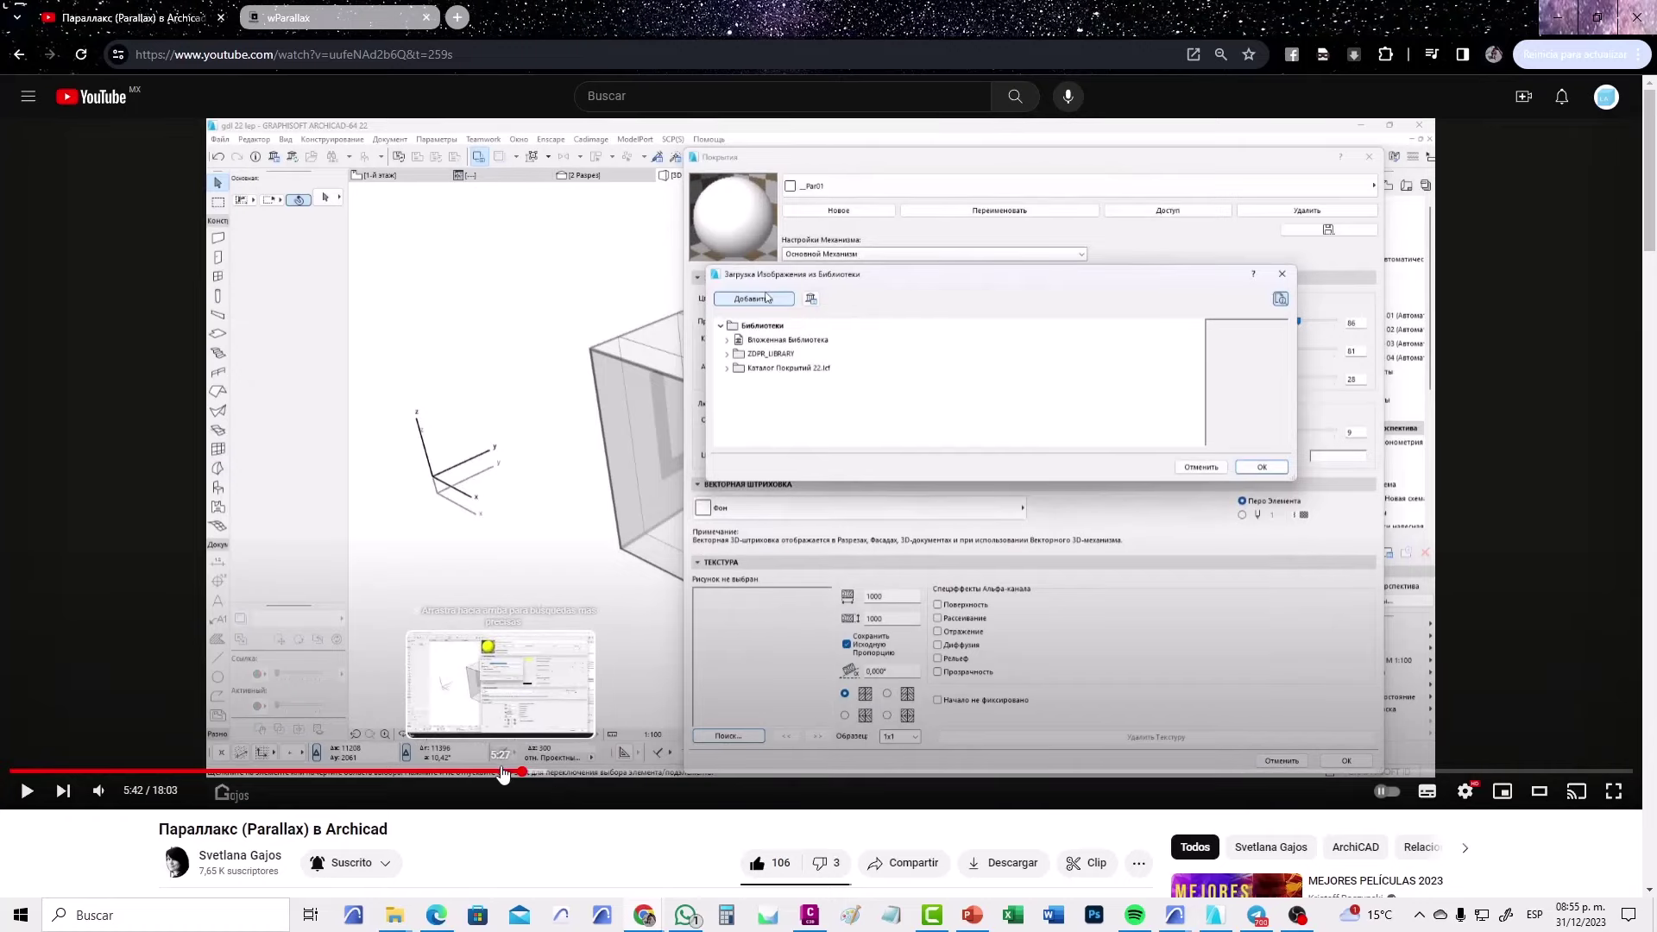
click(501, 772)
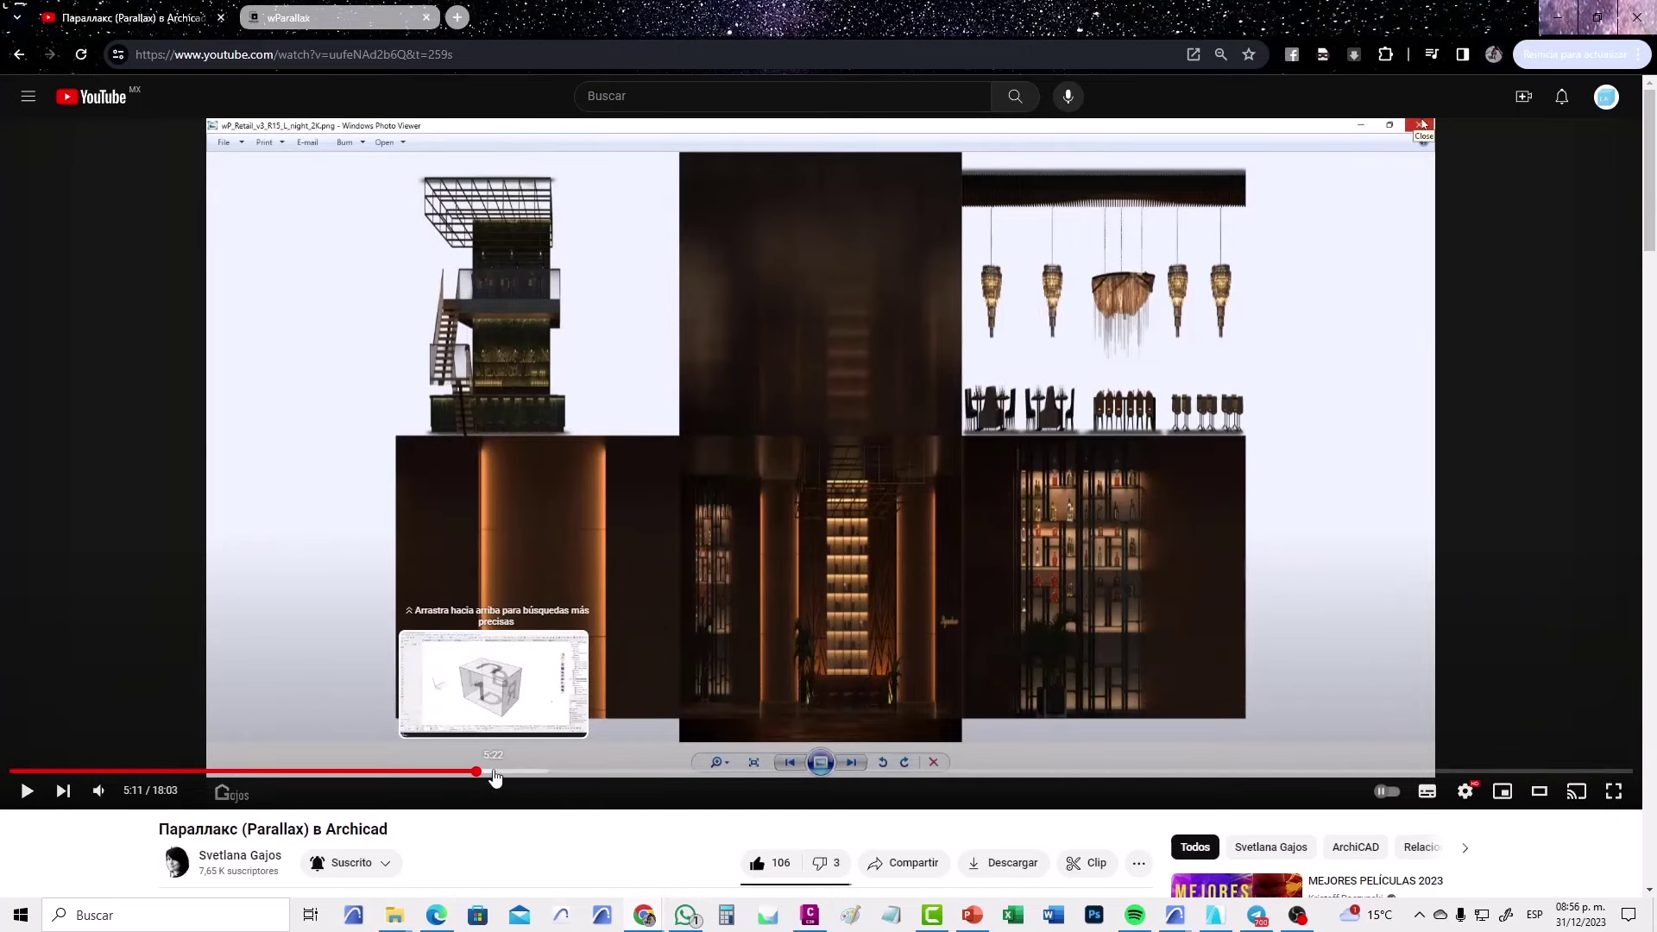
click(462, 772)
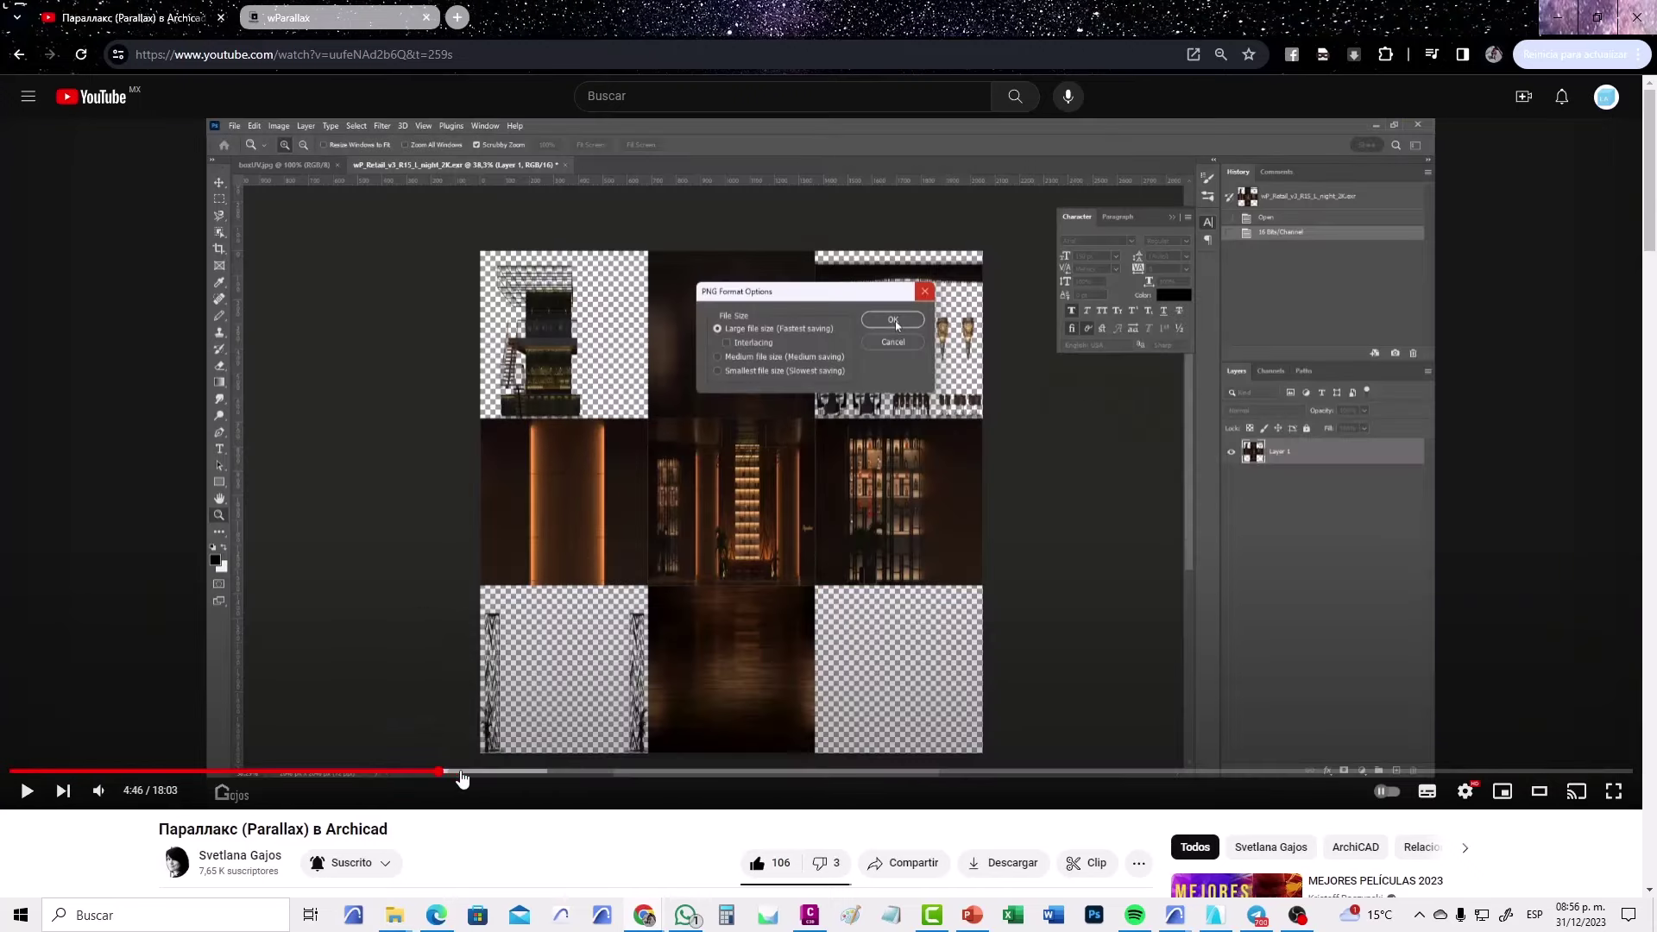
click(524, 772)
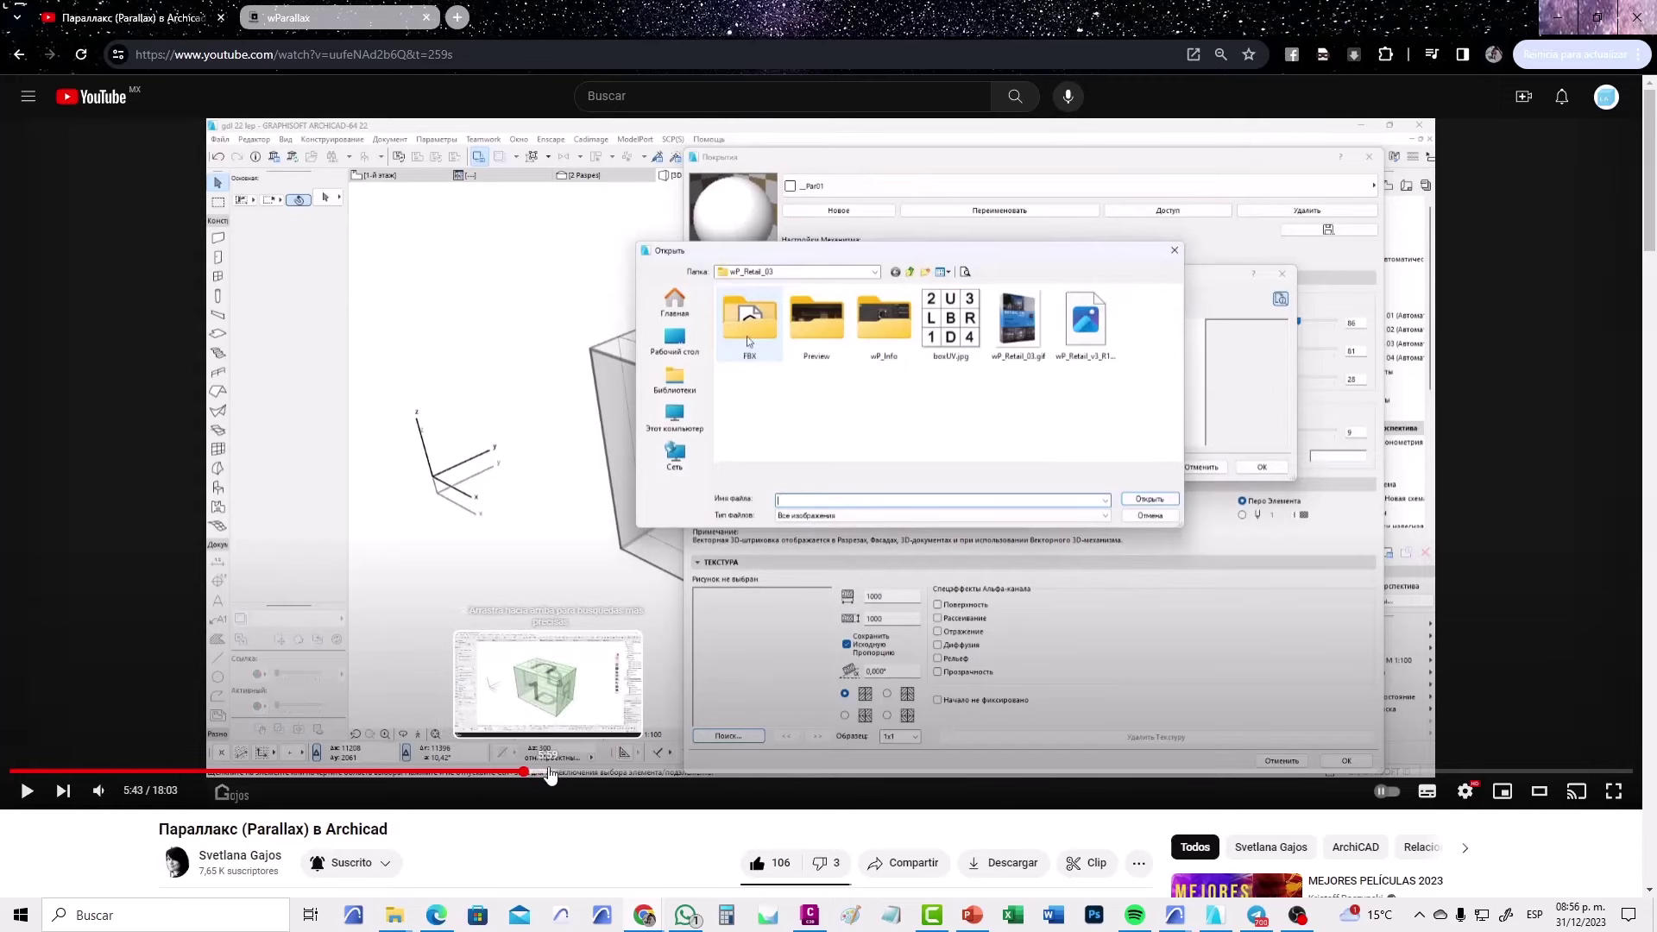
click(563, 774)
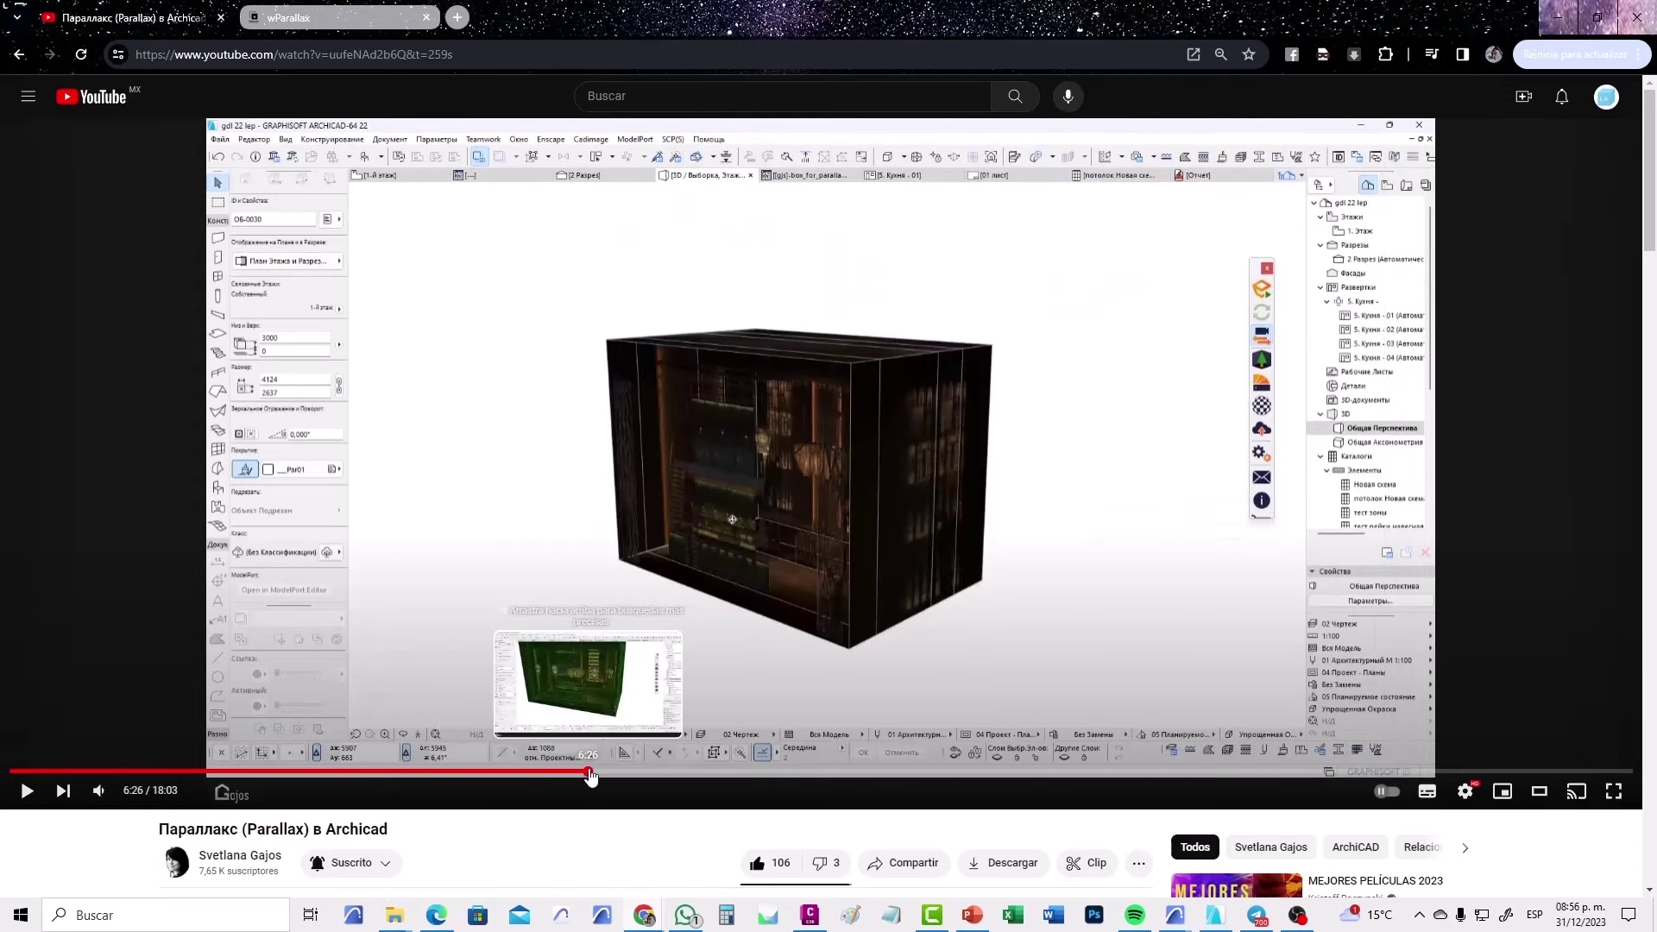
click(552, 773)
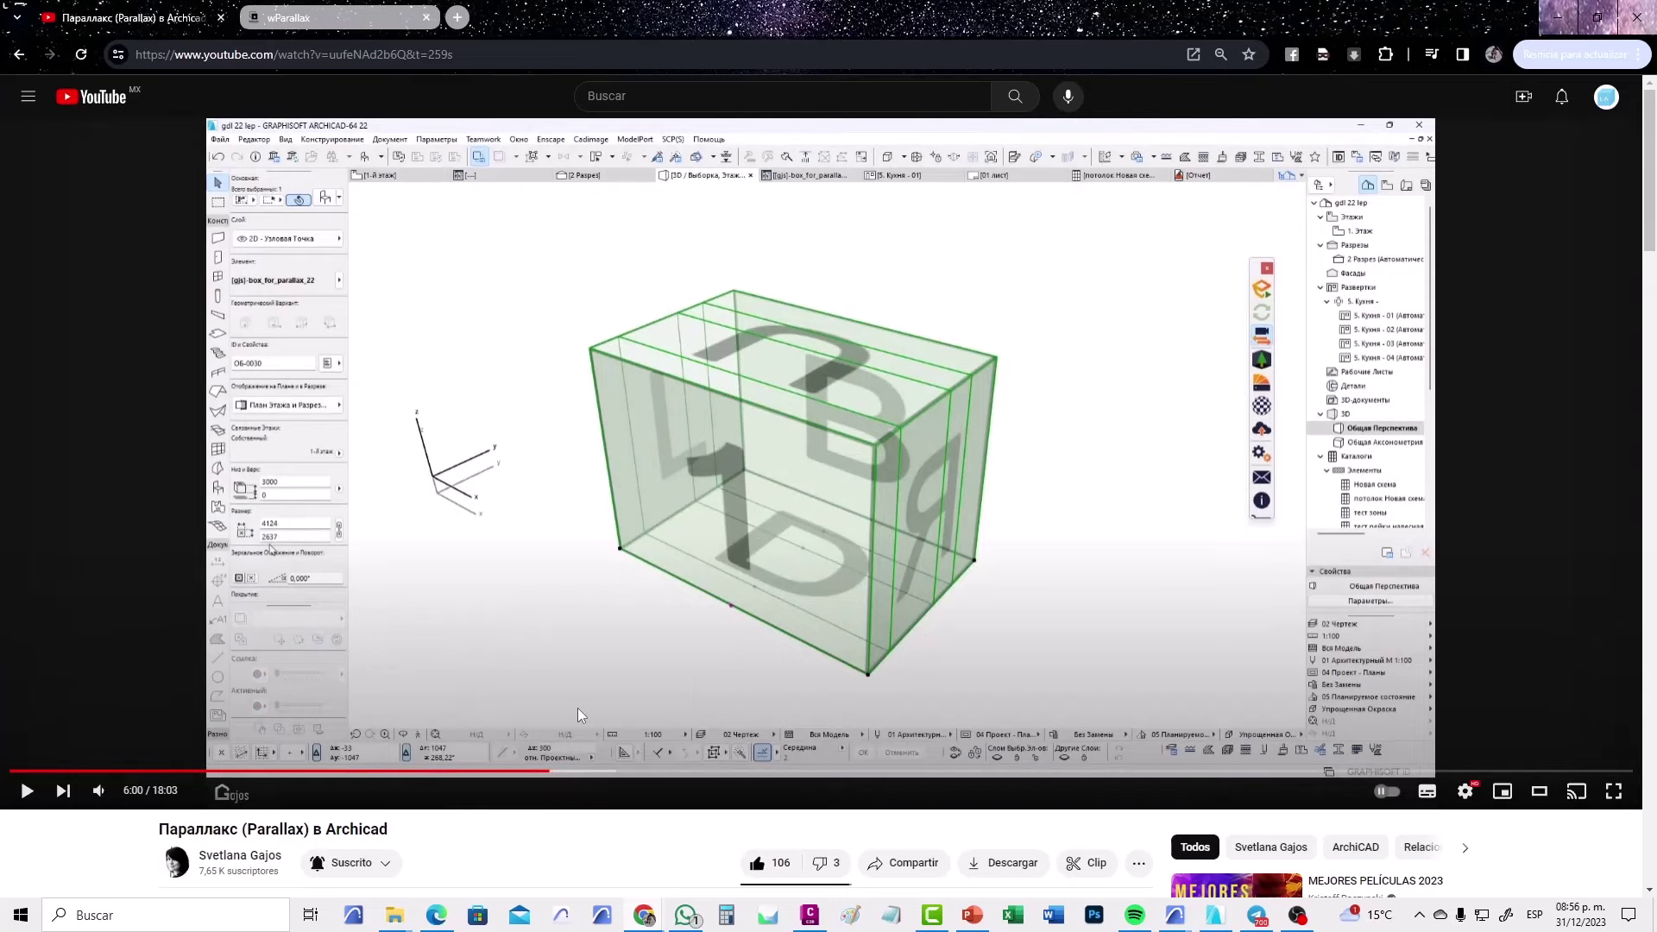
click(415, 772)
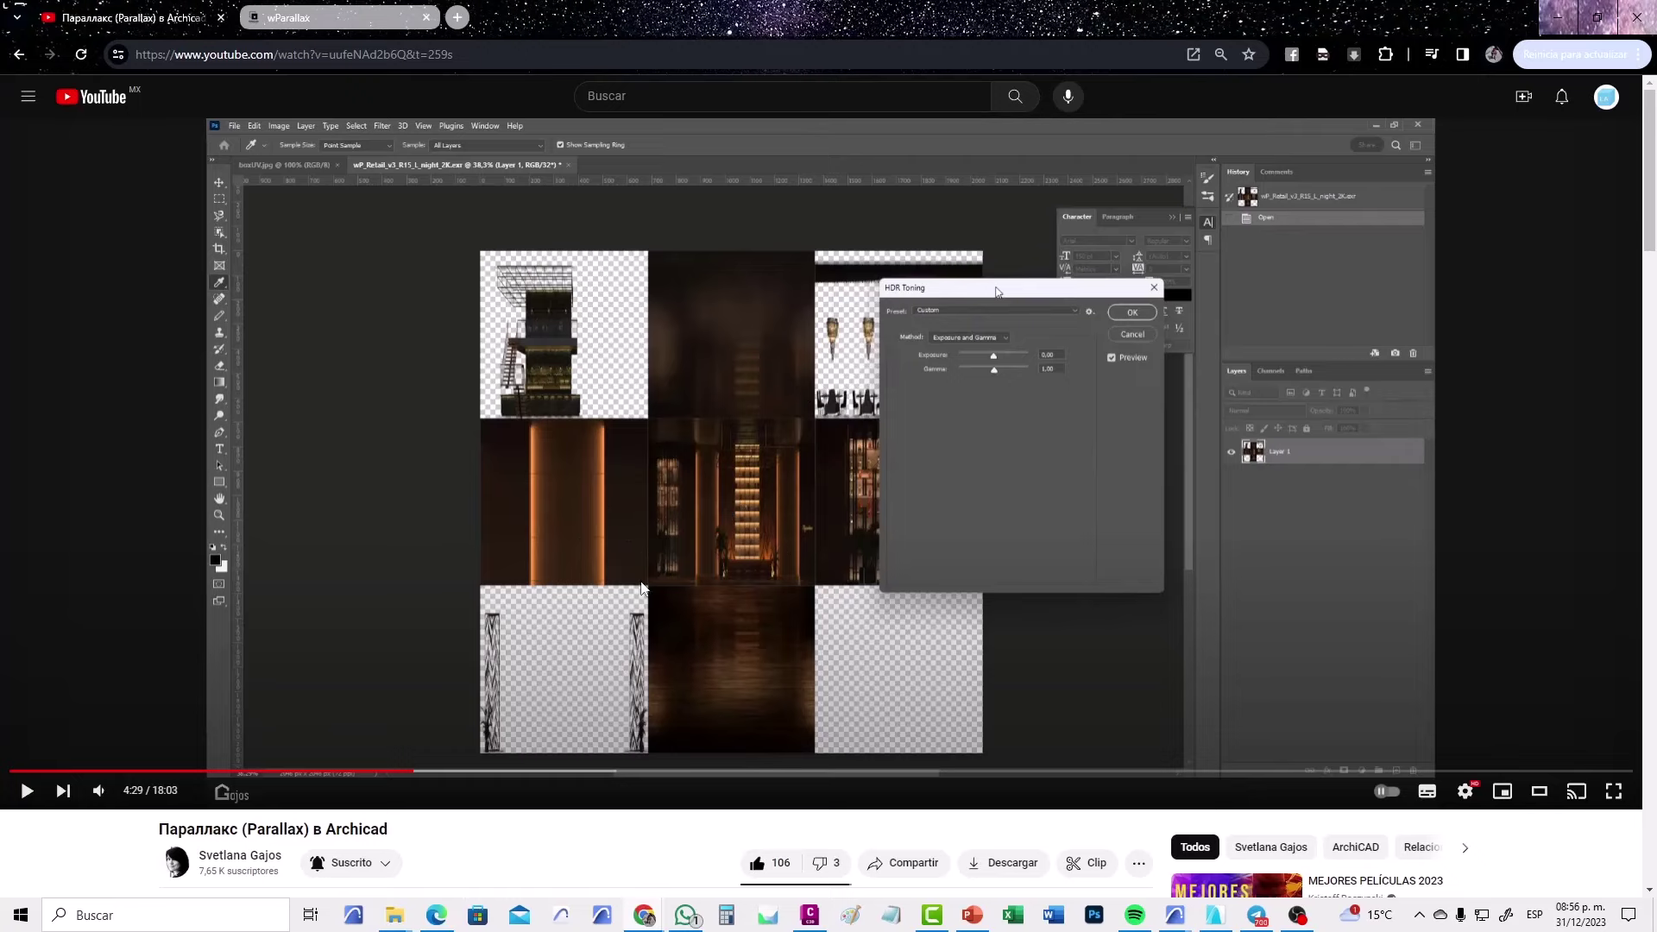
- Skim the tutorial from the Enscape material at 7:52 ahead to the 14:00 point
click(716, 772)
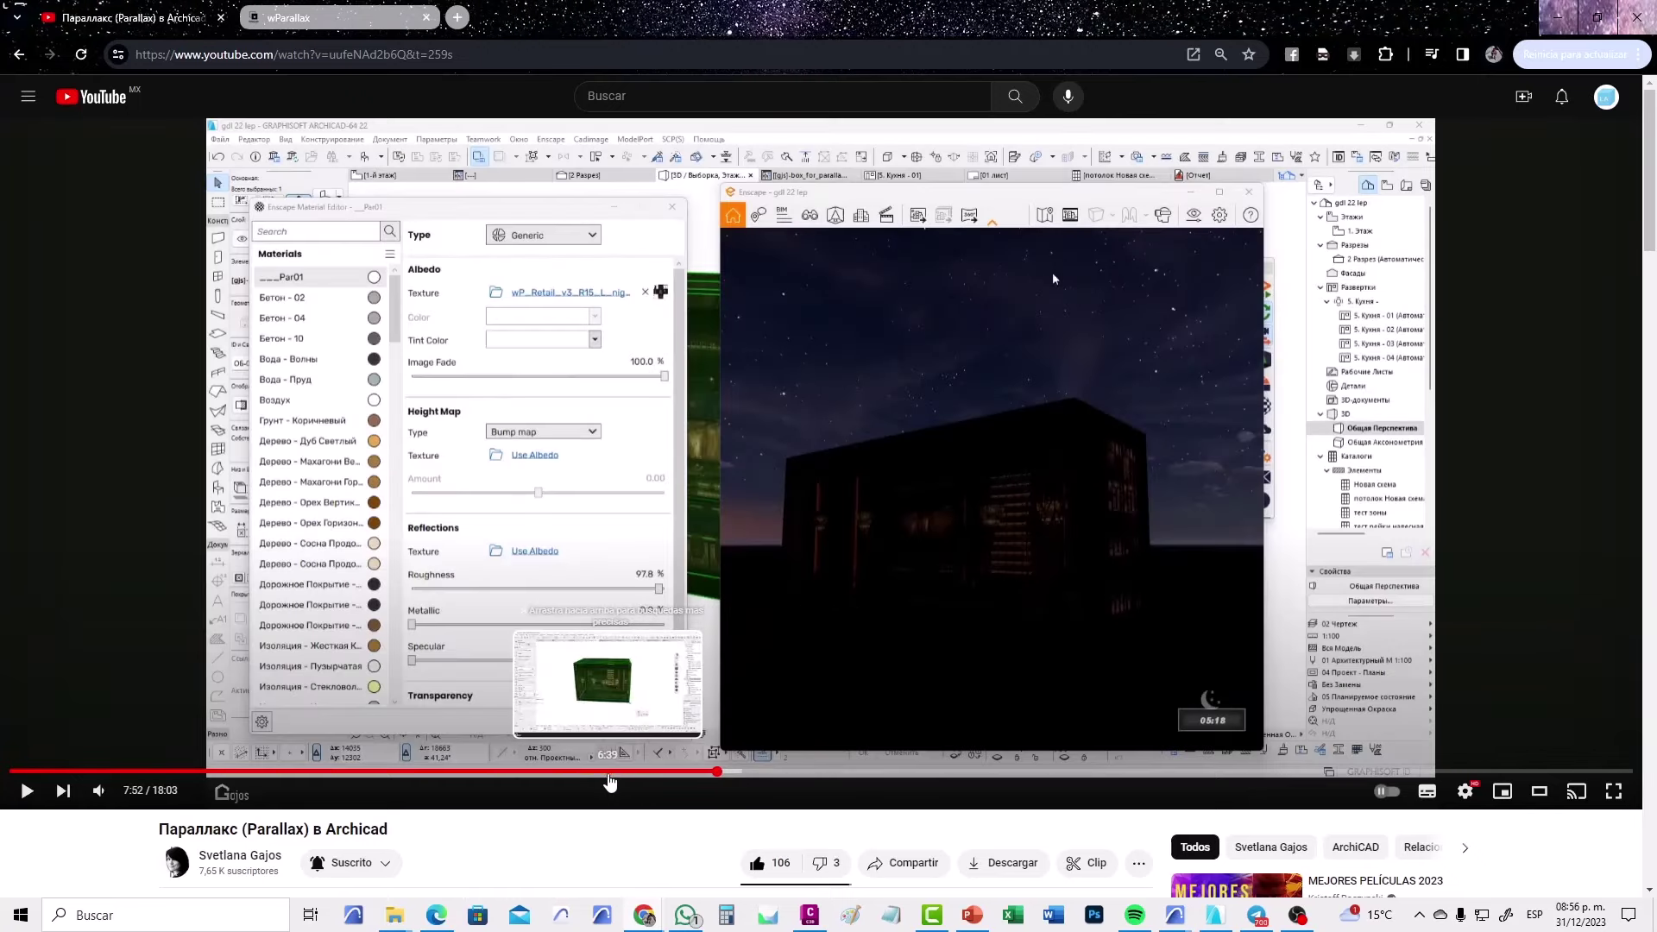
click(610, 773)
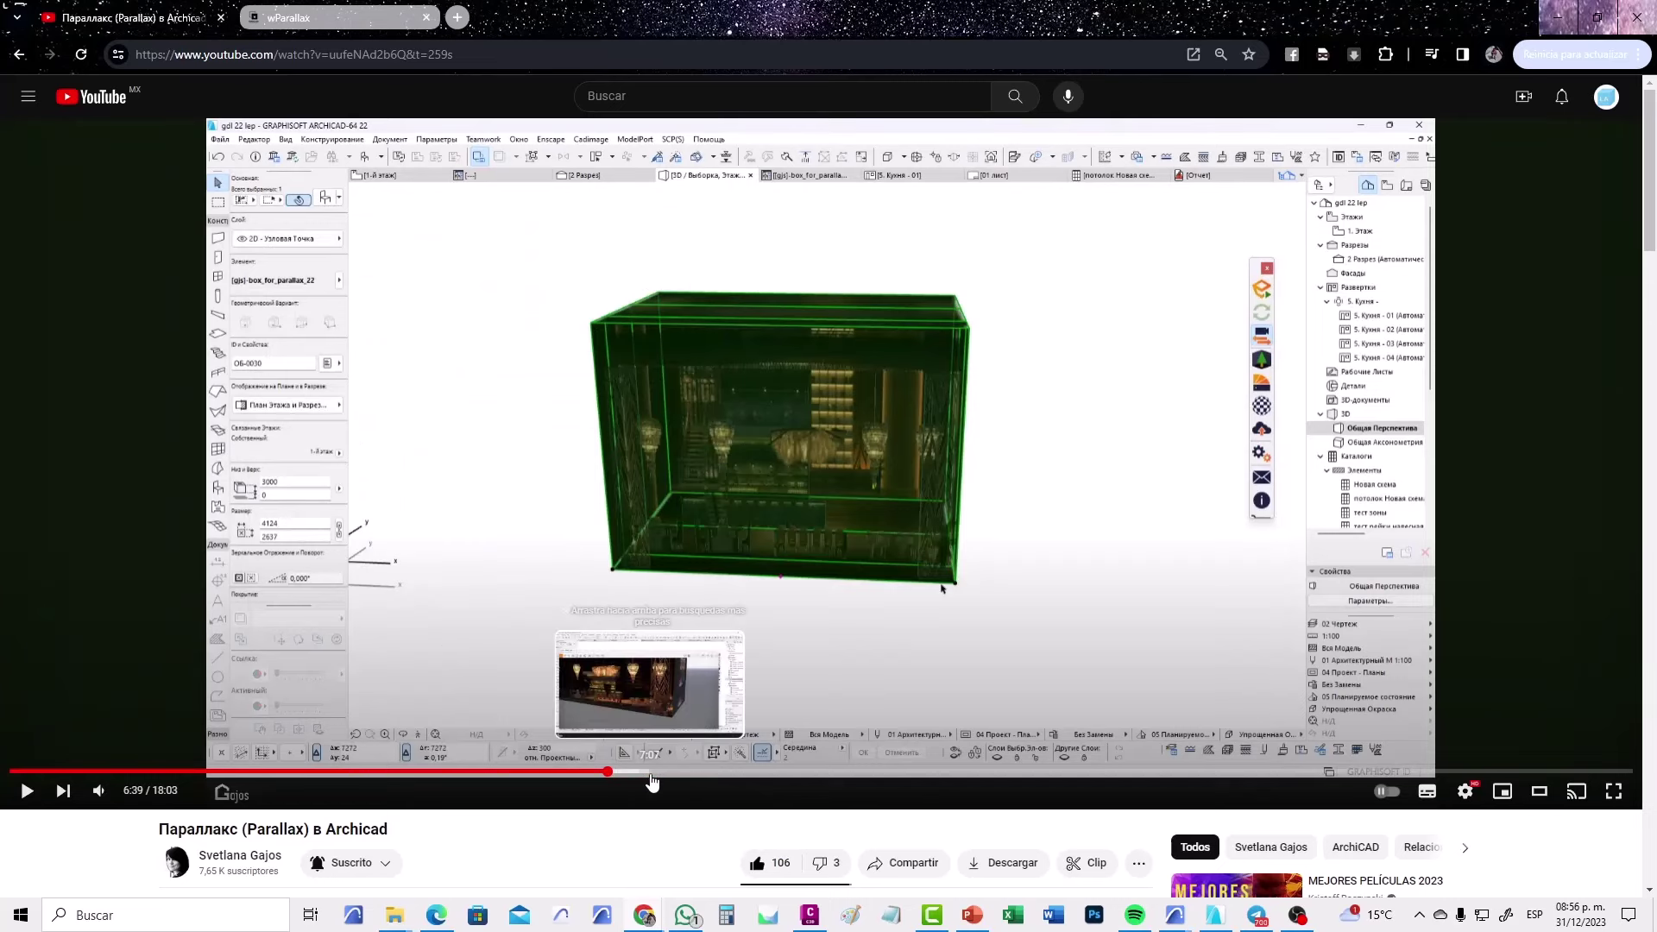
click(647, 773)
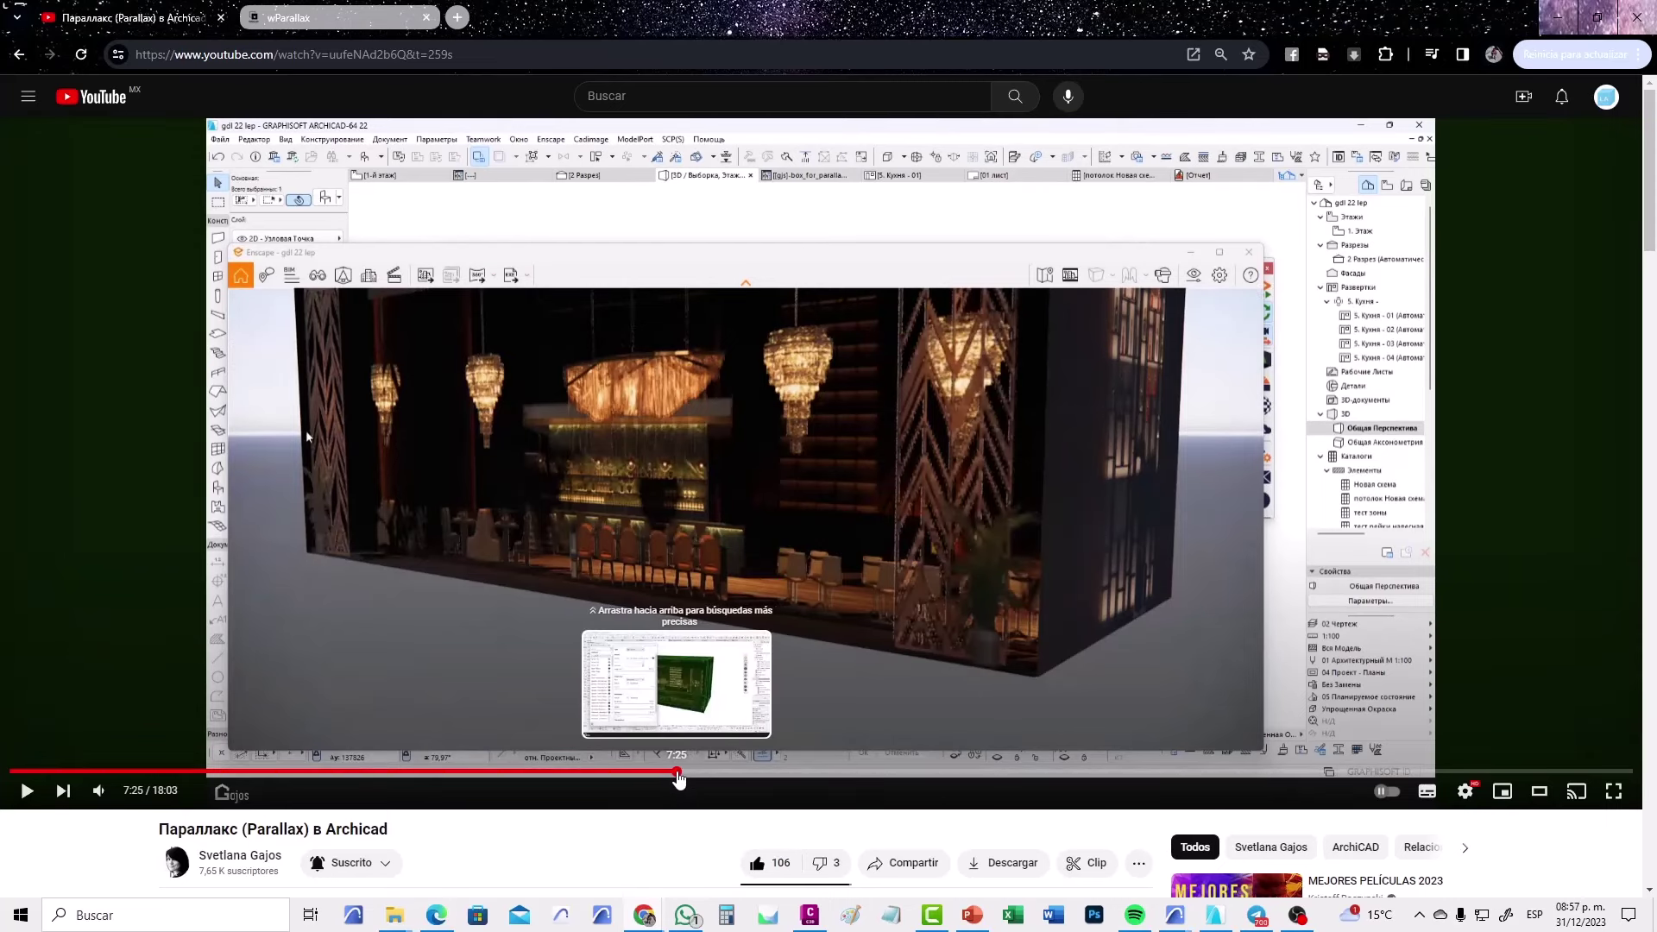
click(678, 772)
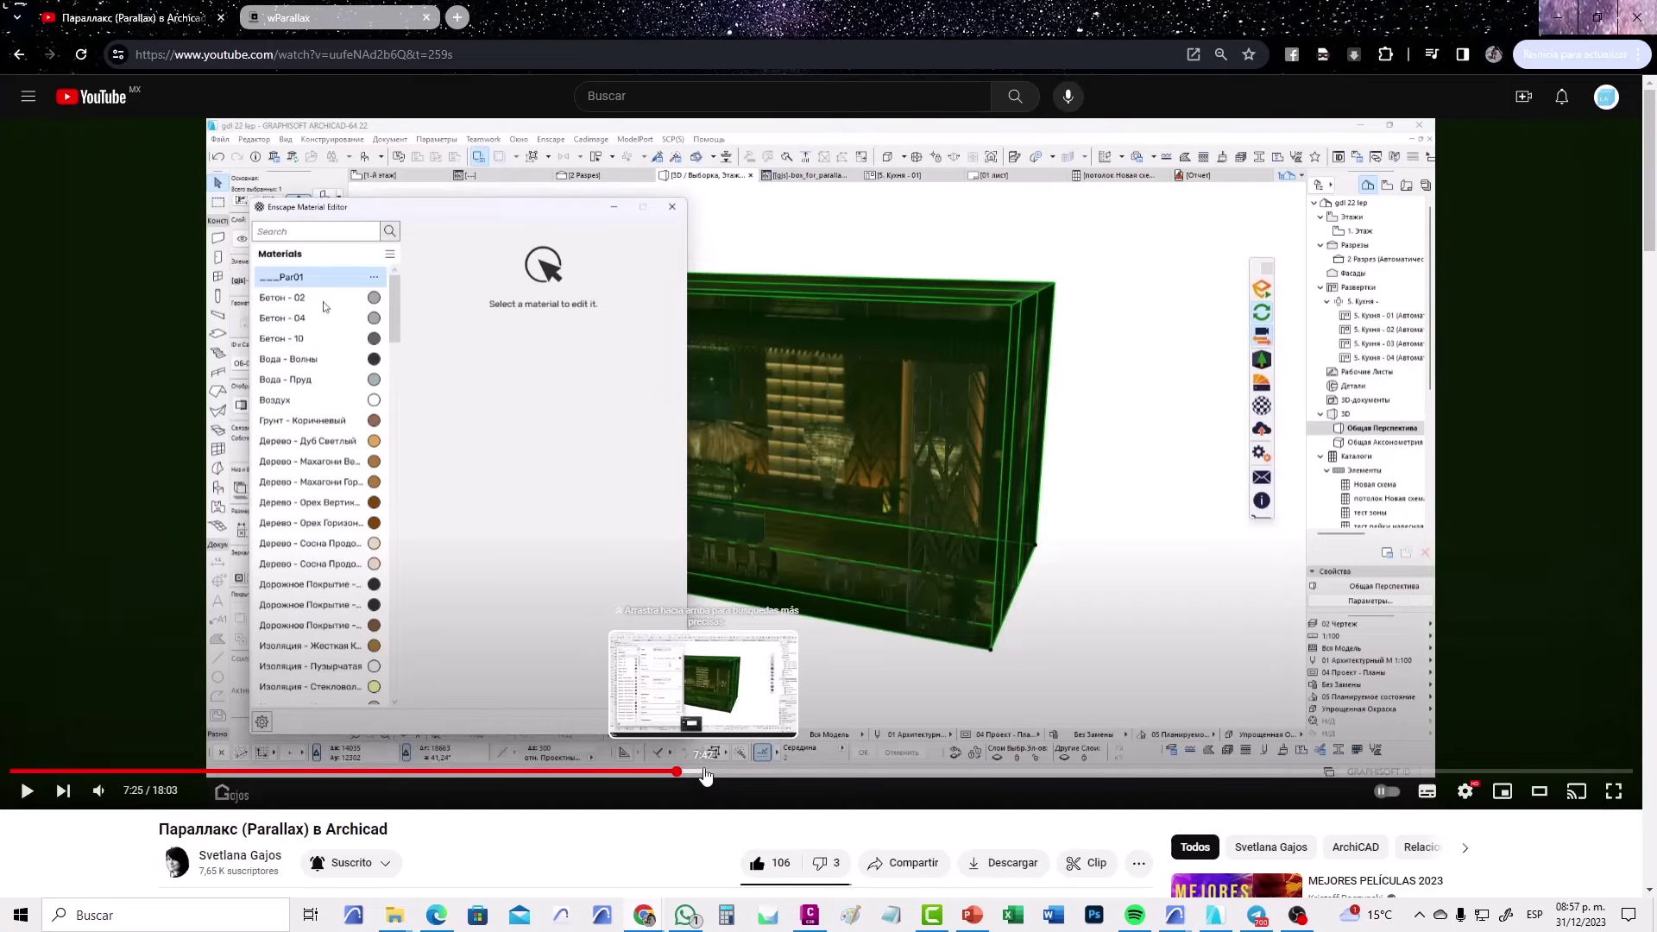
click(738, 772)
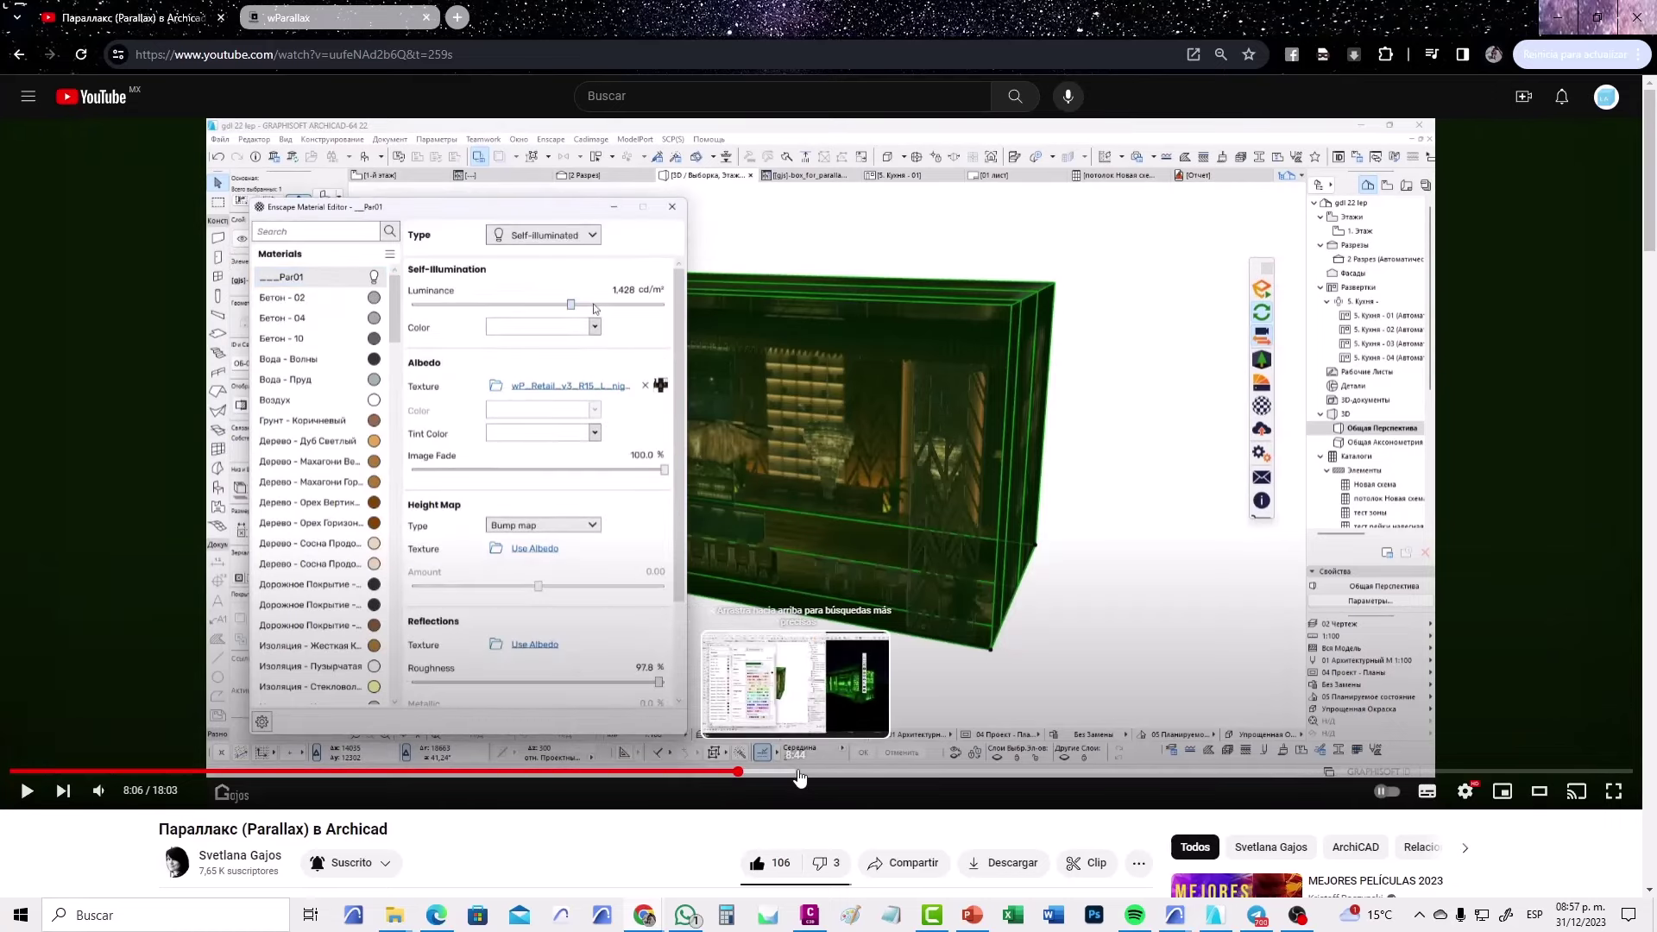
click(799, 778)
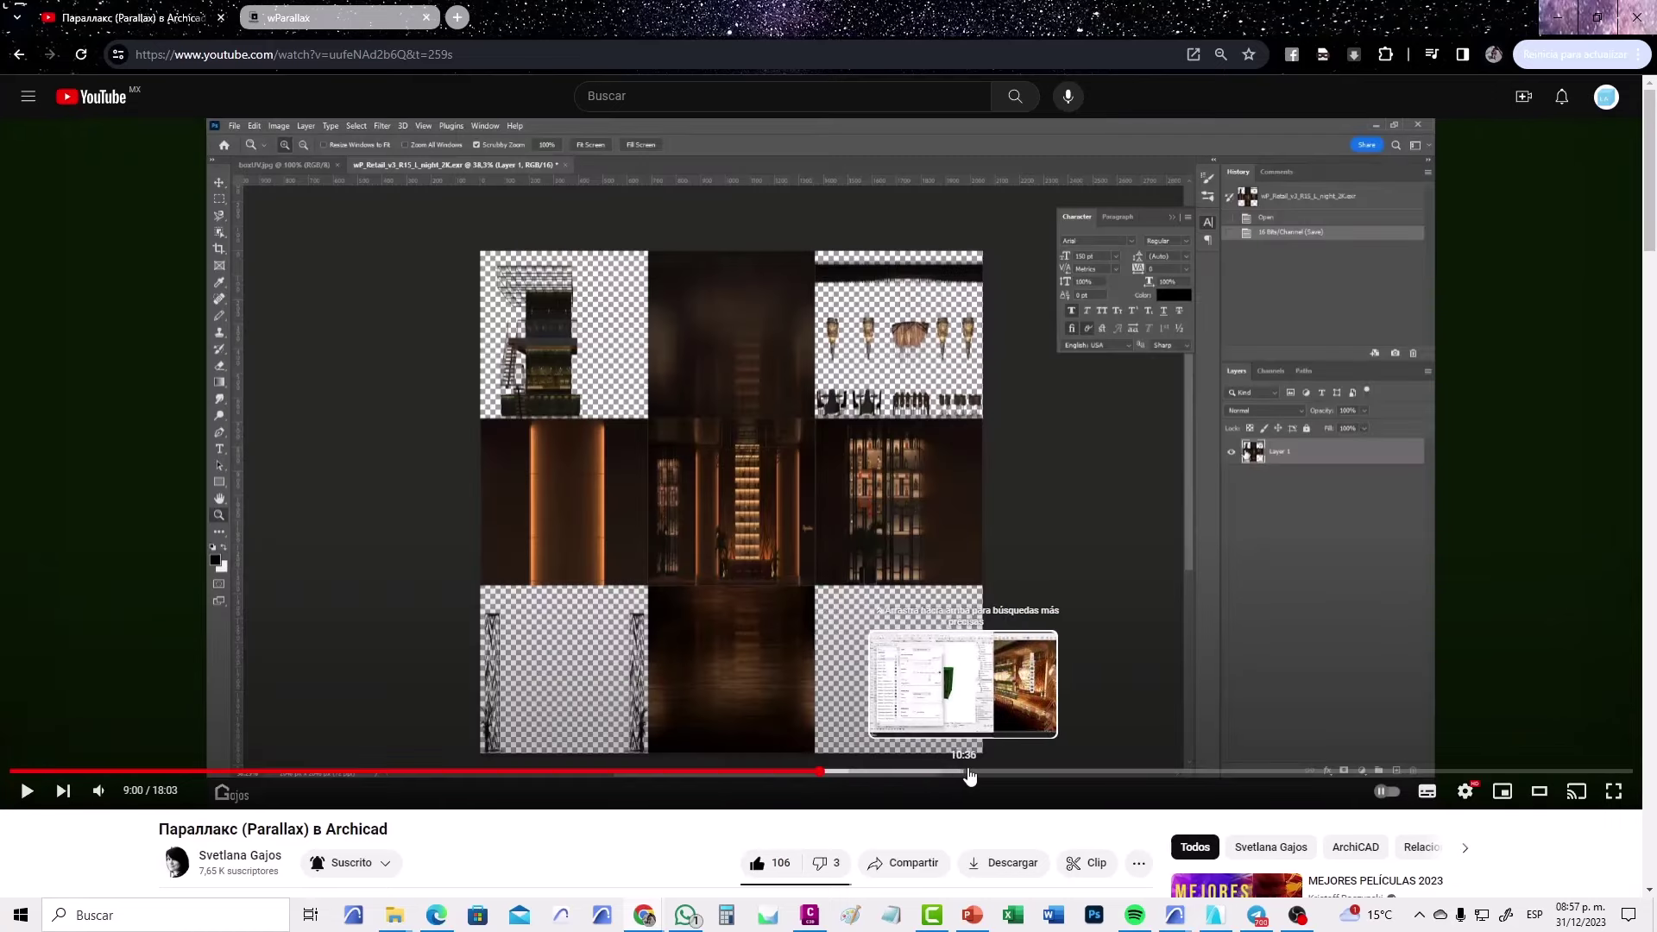
click(966, 778)
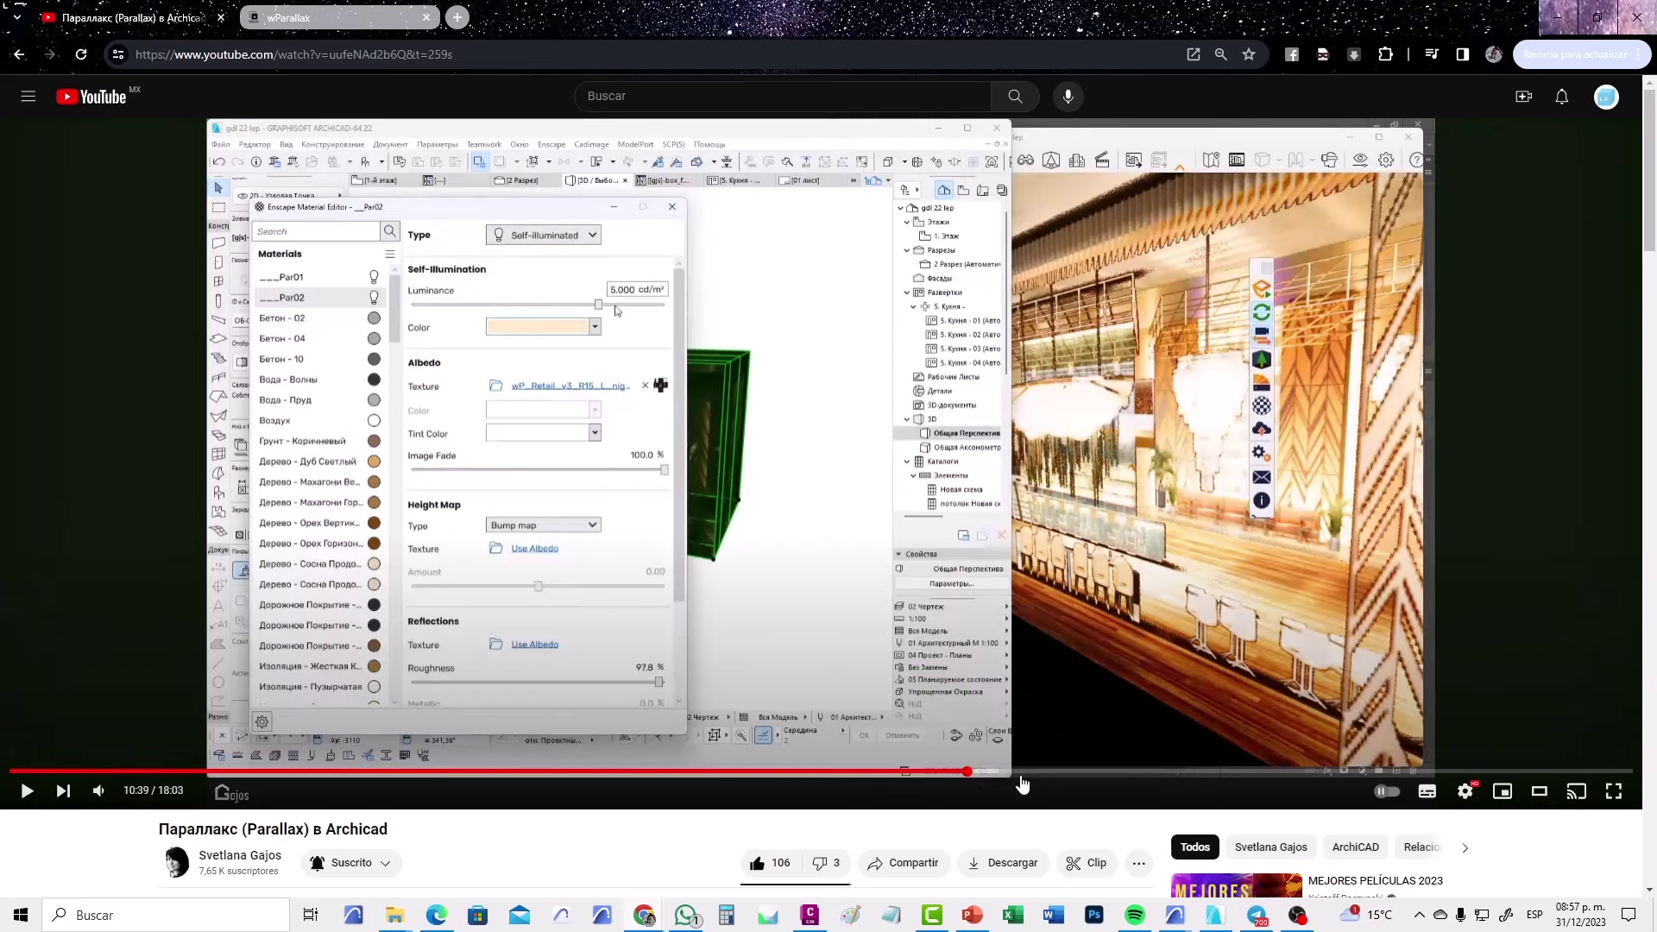
click(1154, 773)
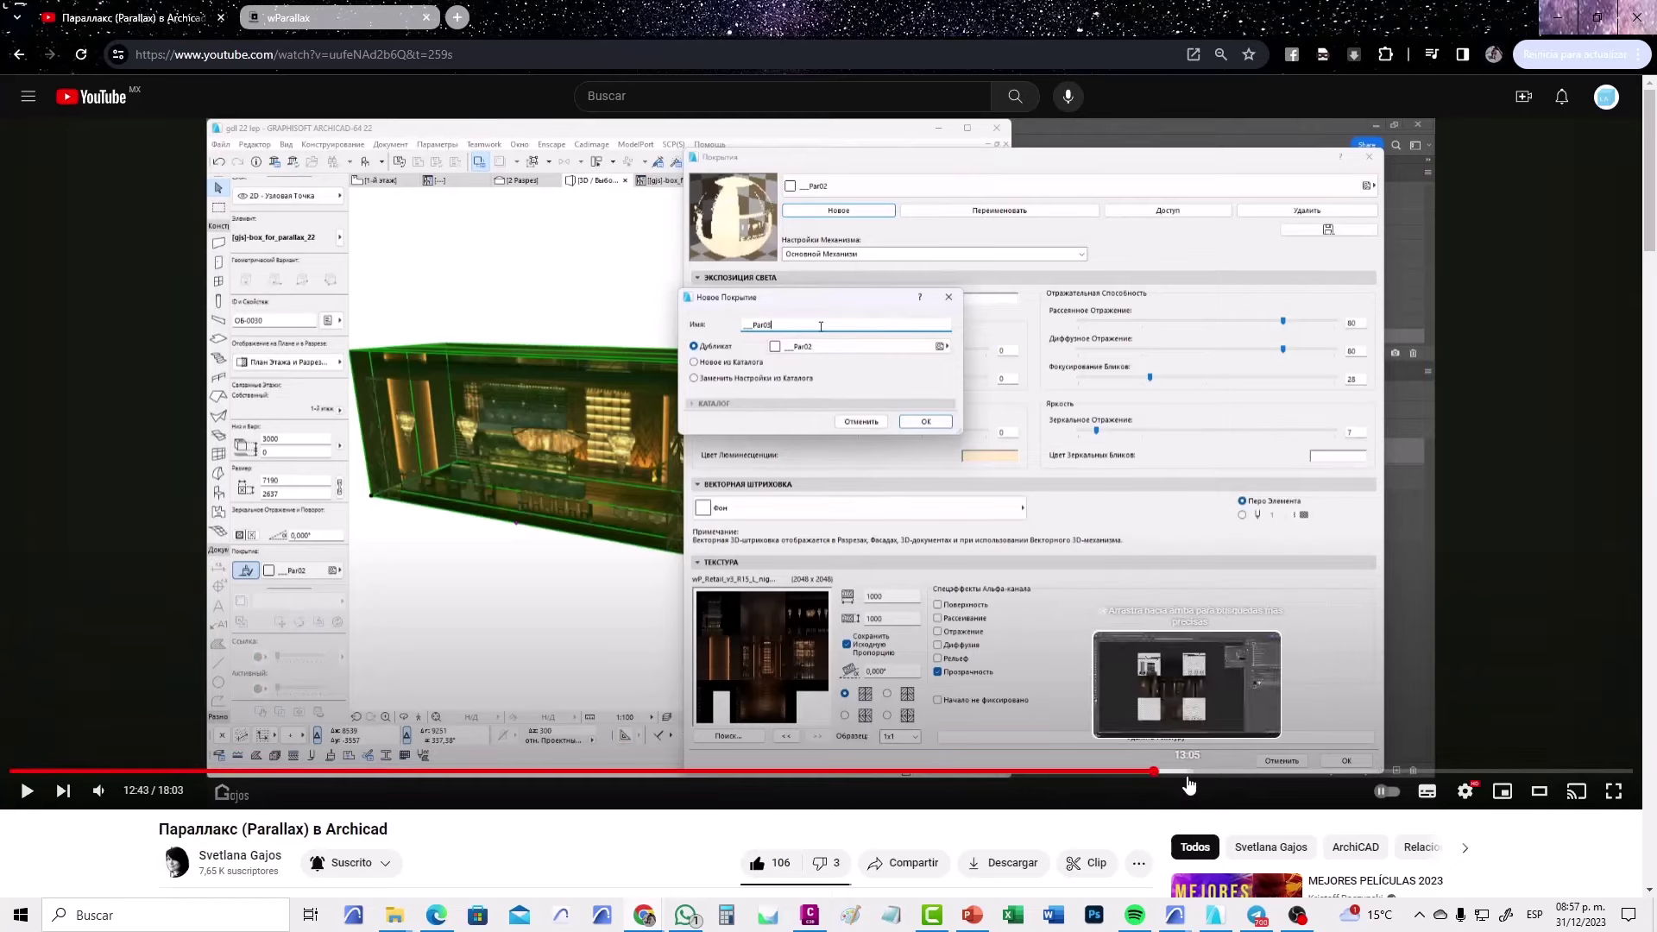
click(1179, 774)
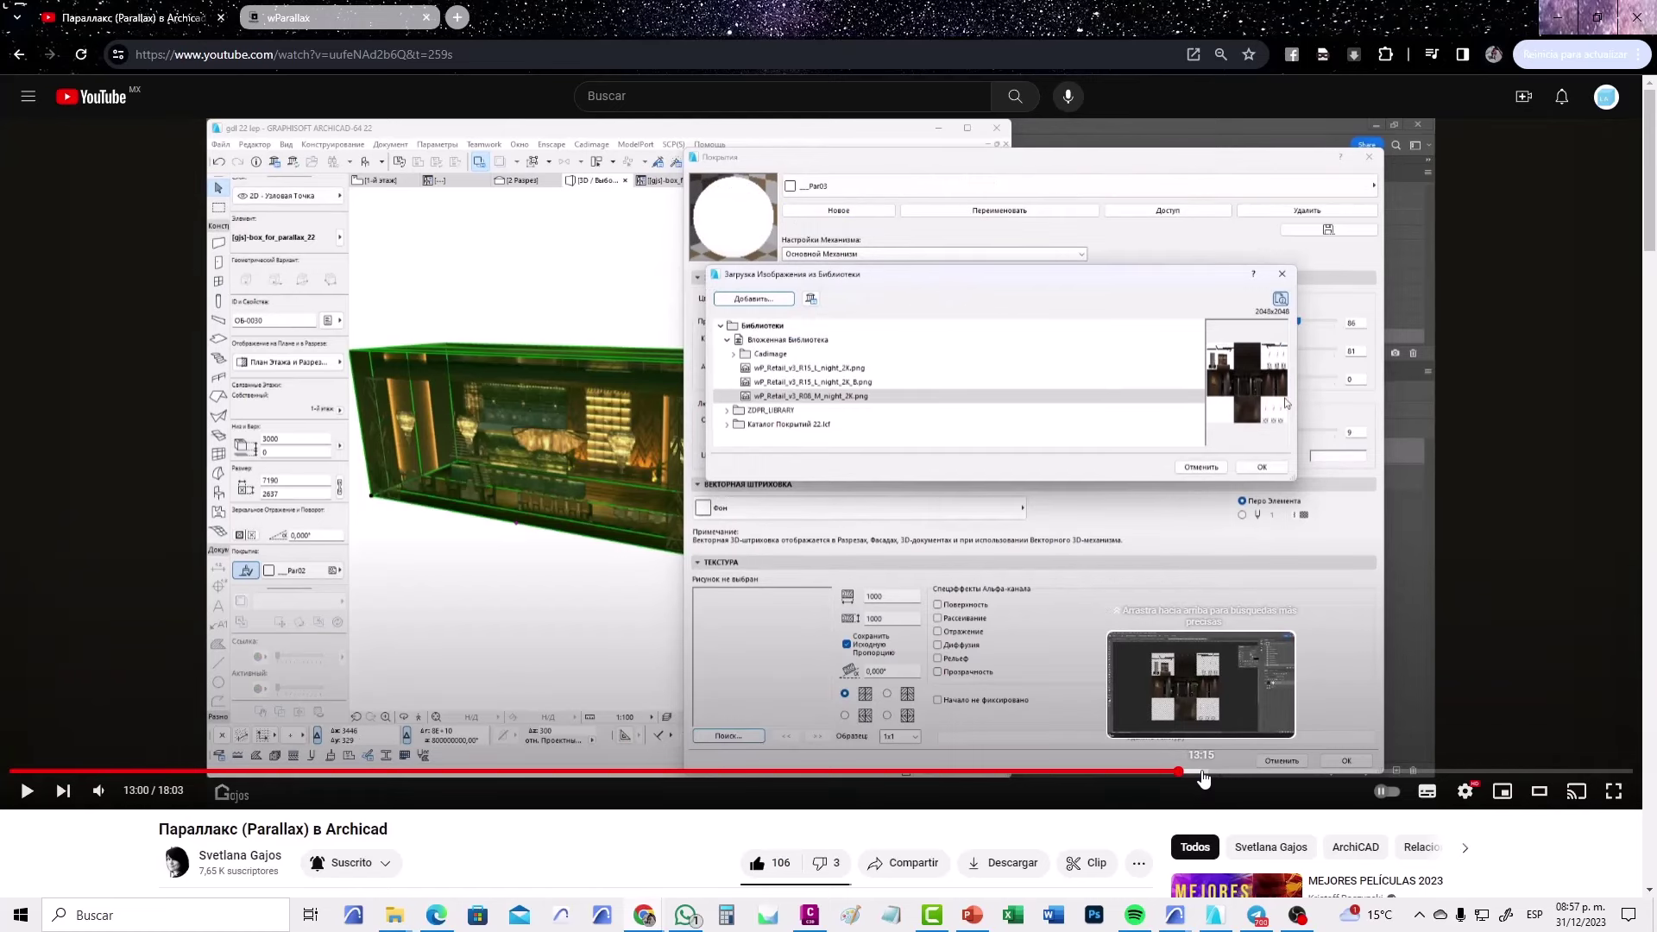
click(1227, 773)
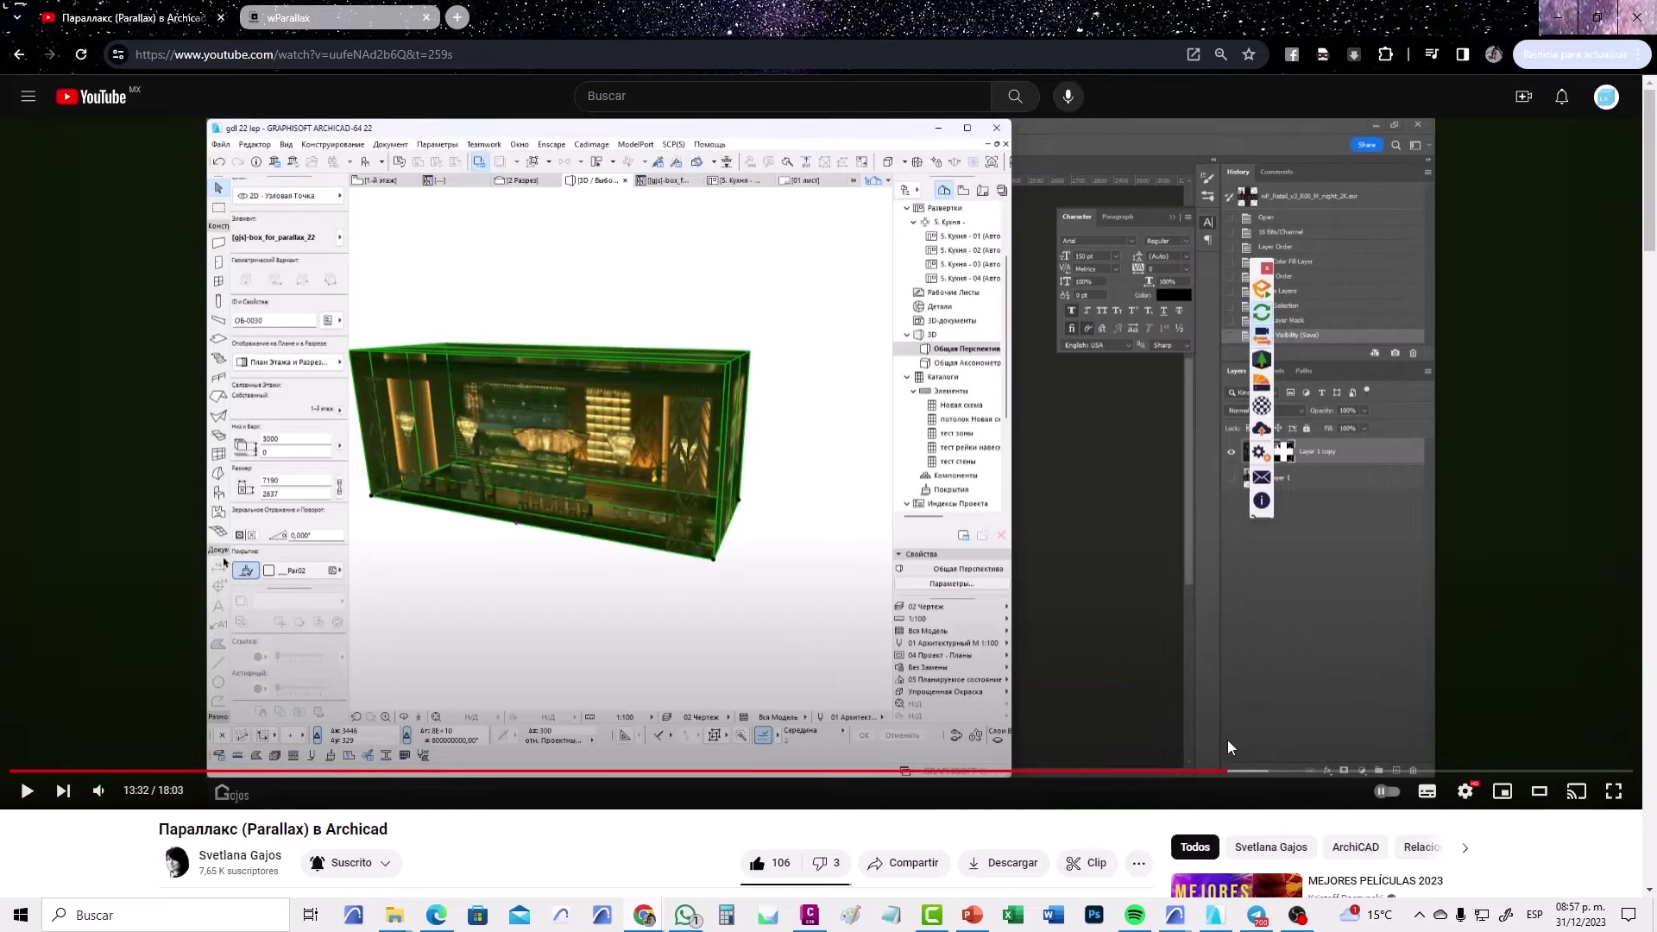
click(1270, 771)
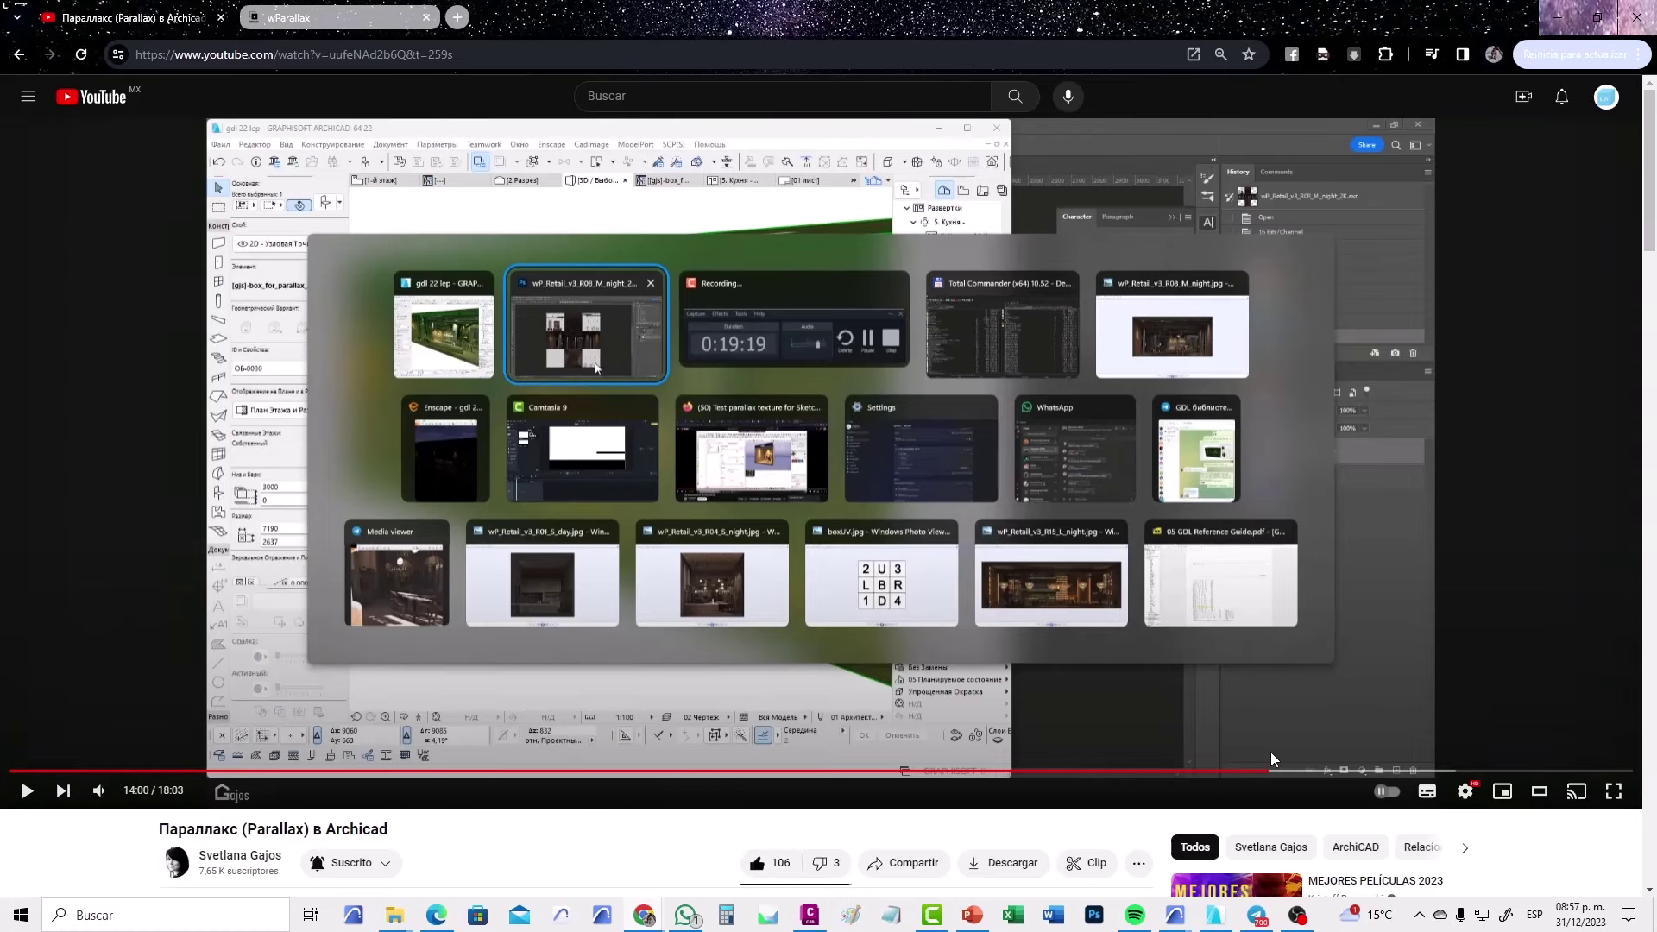
- Scroll the YouTube page, then minimize the browser to return to Archicad
scroll(751, 697, down, 3)
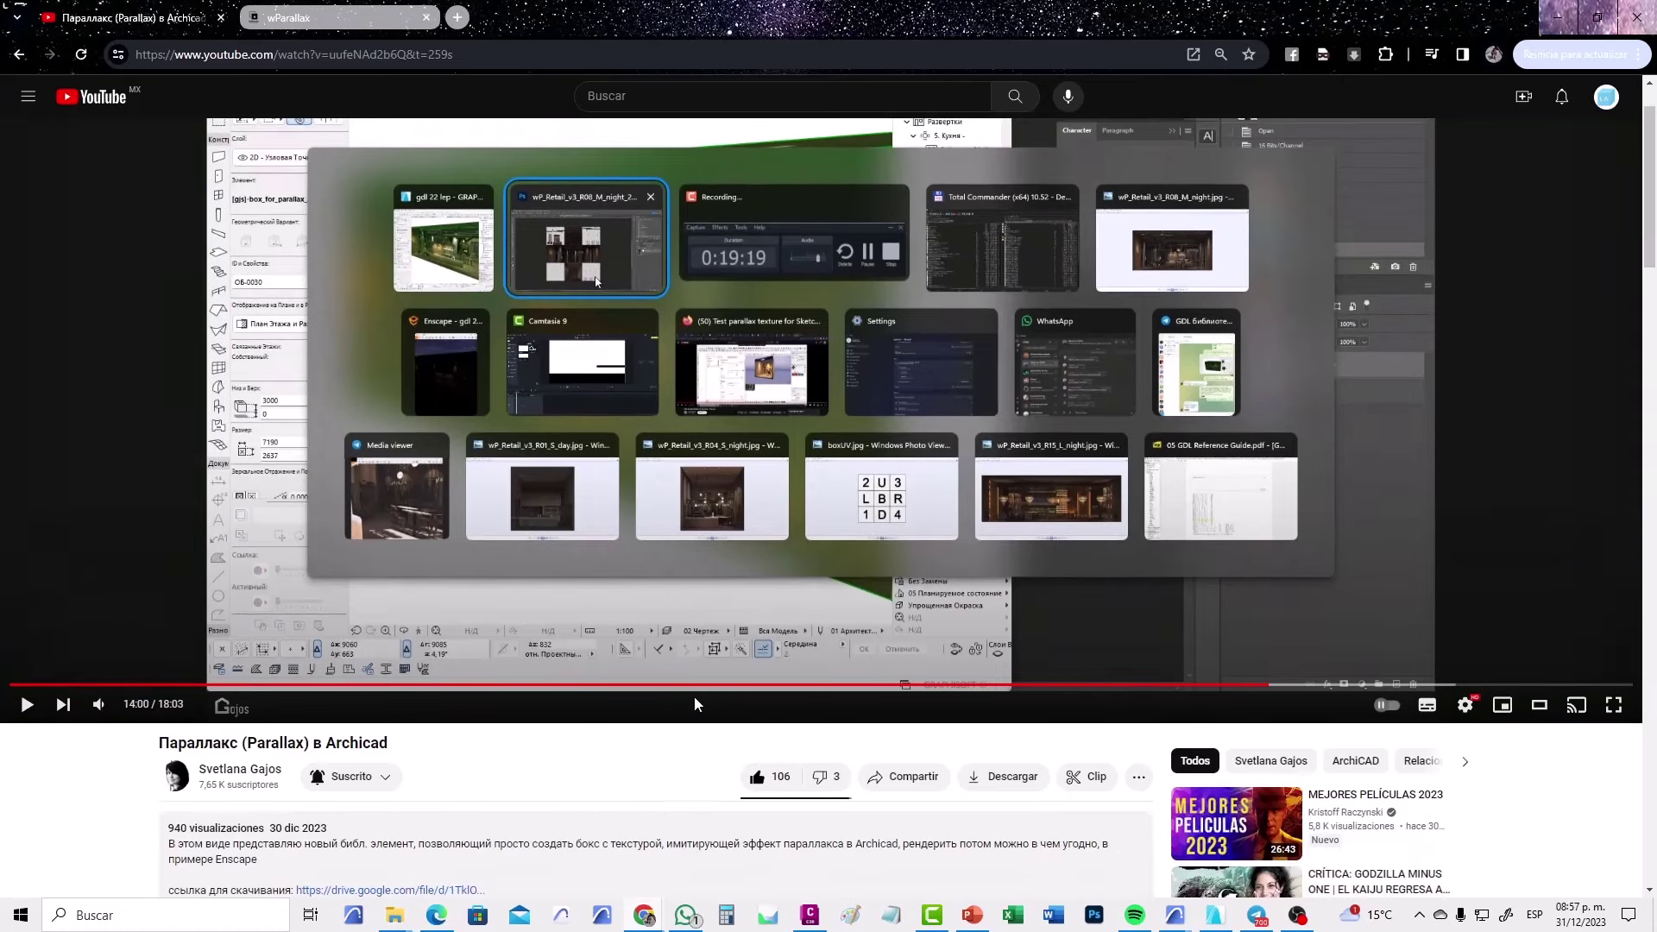
scroll(817, 691, down, 1)
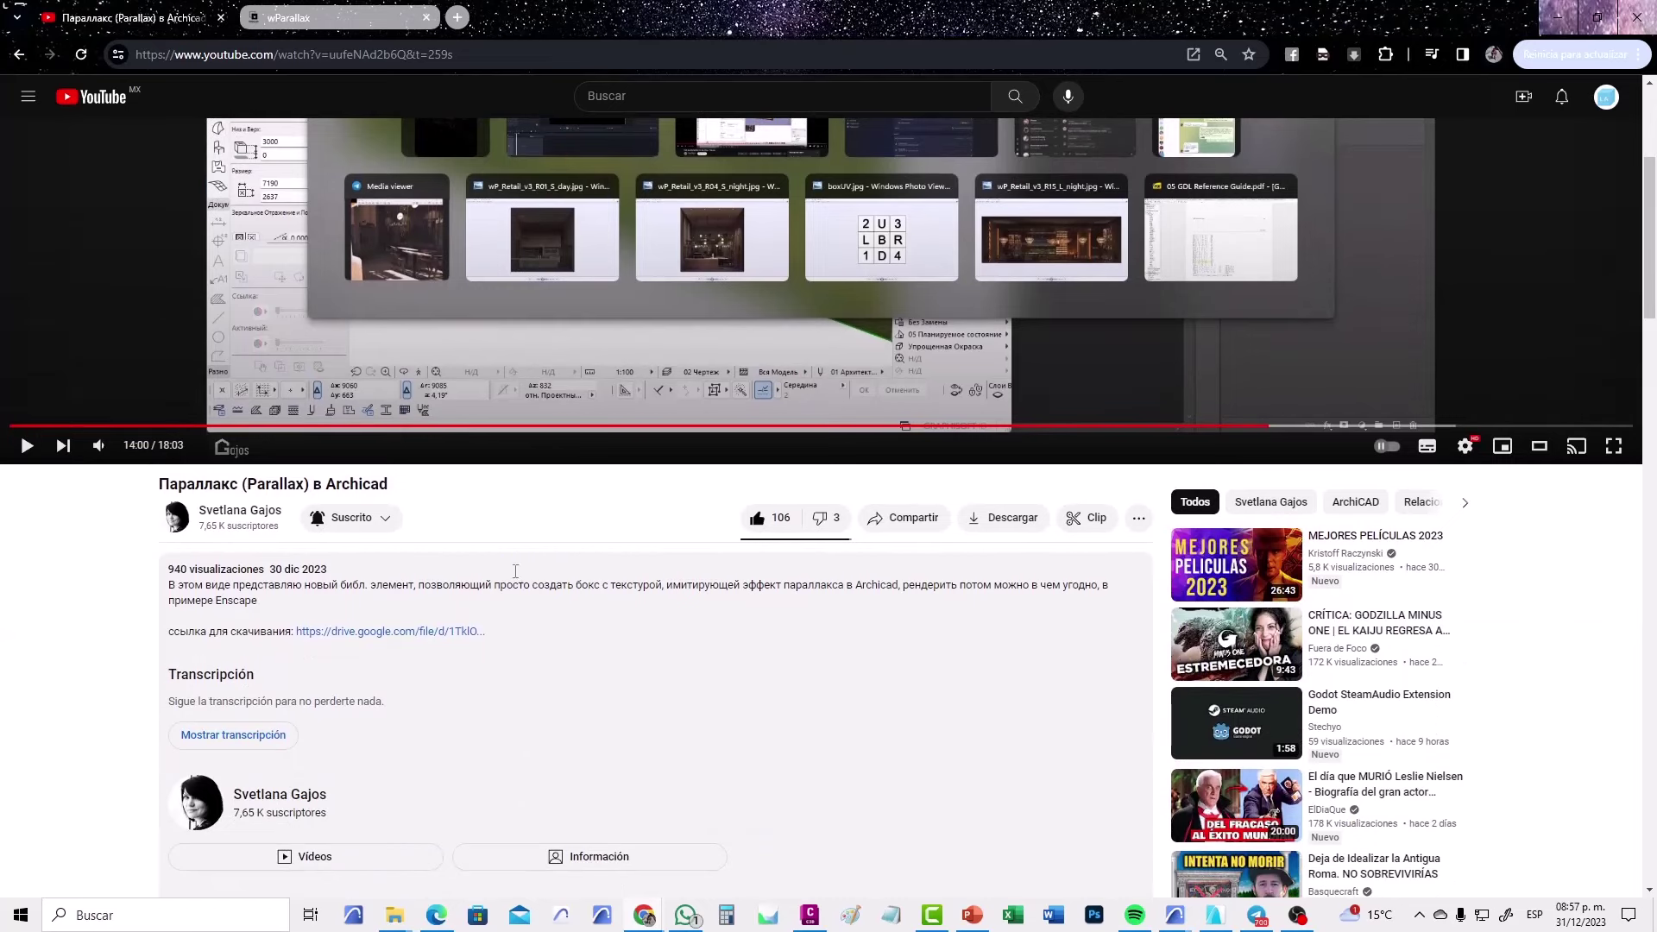
scroll(557, 574, up, 1)
scroll(561, 578, up, 2)
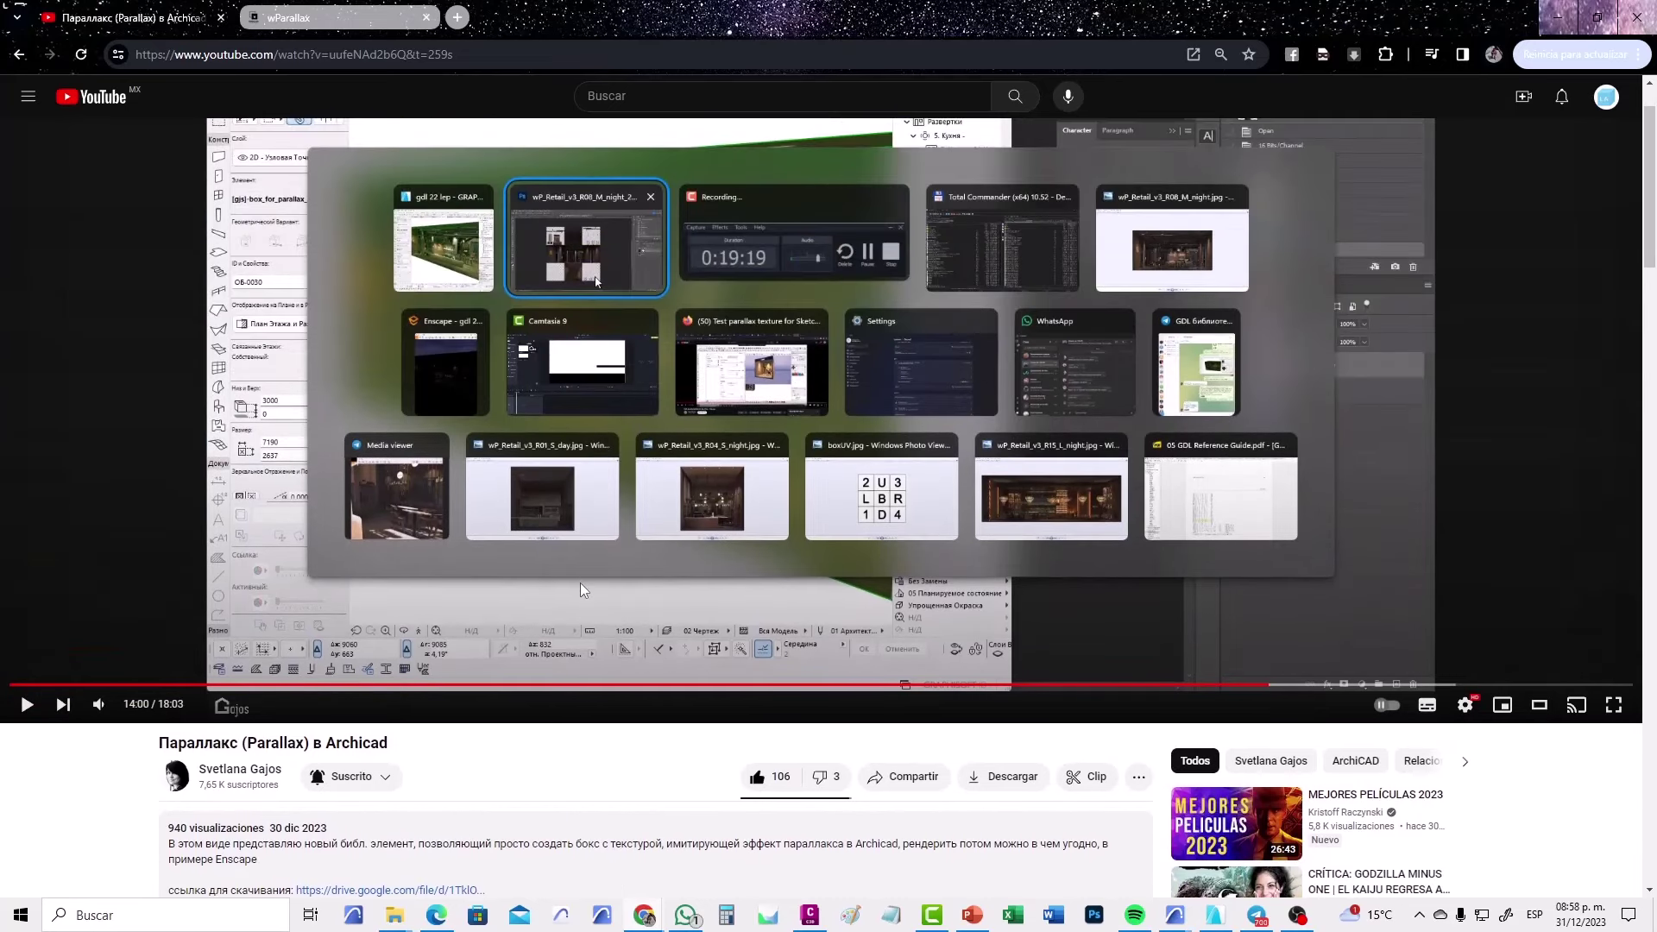
scroll(583, 598, up, 1)
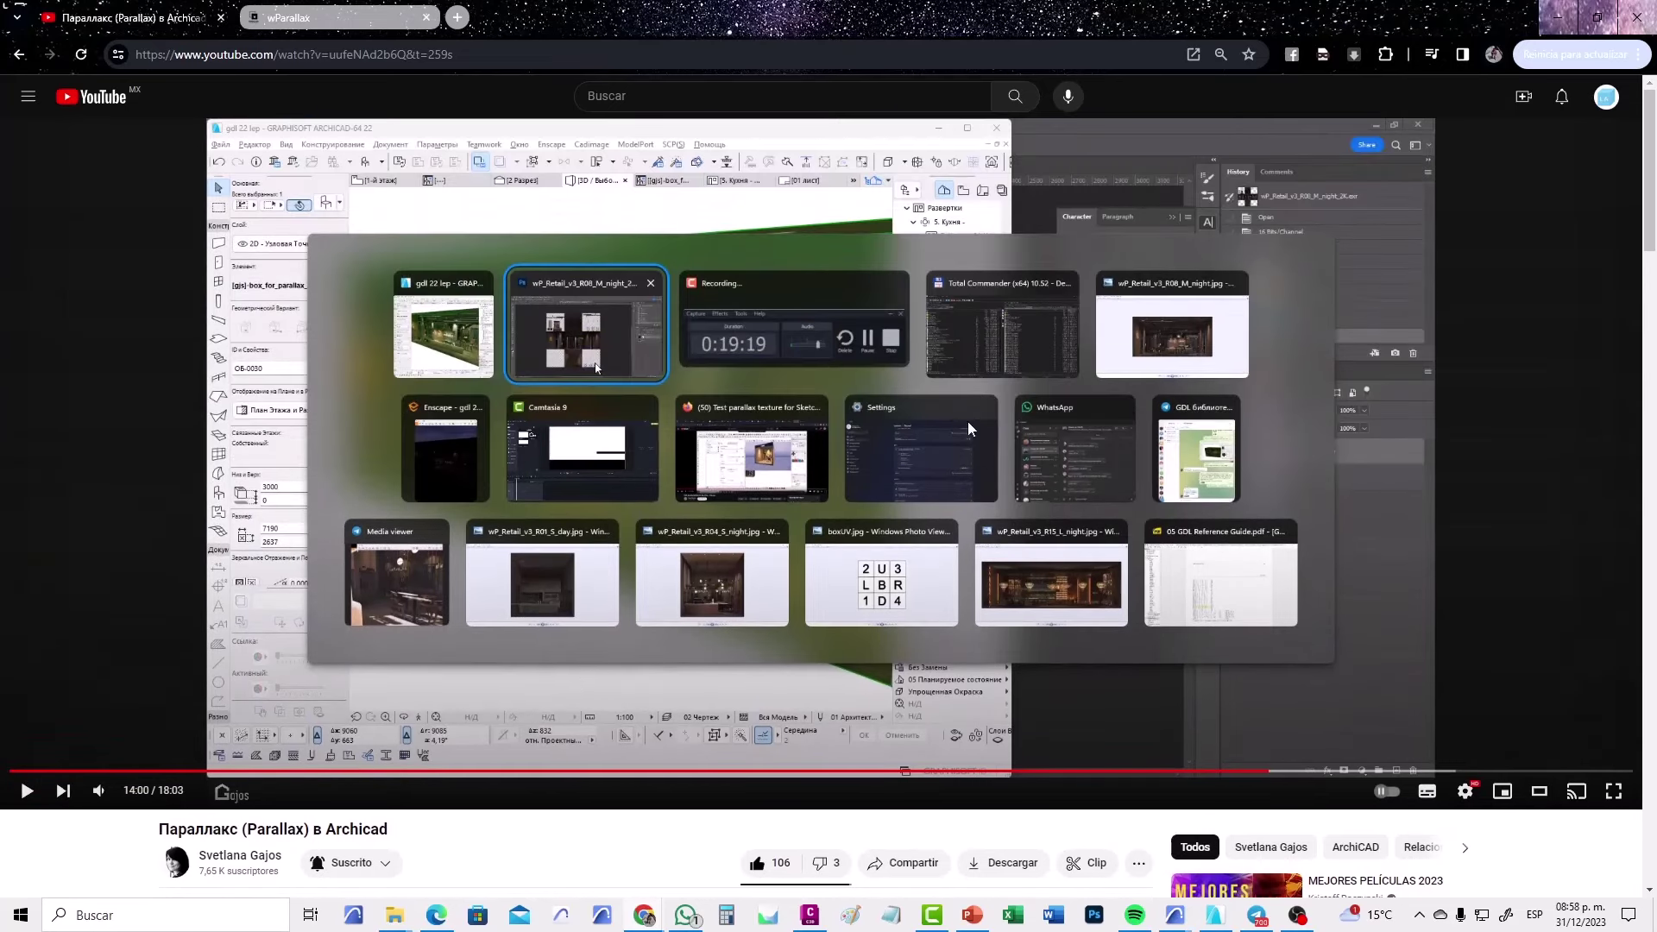
click(1559, 24)
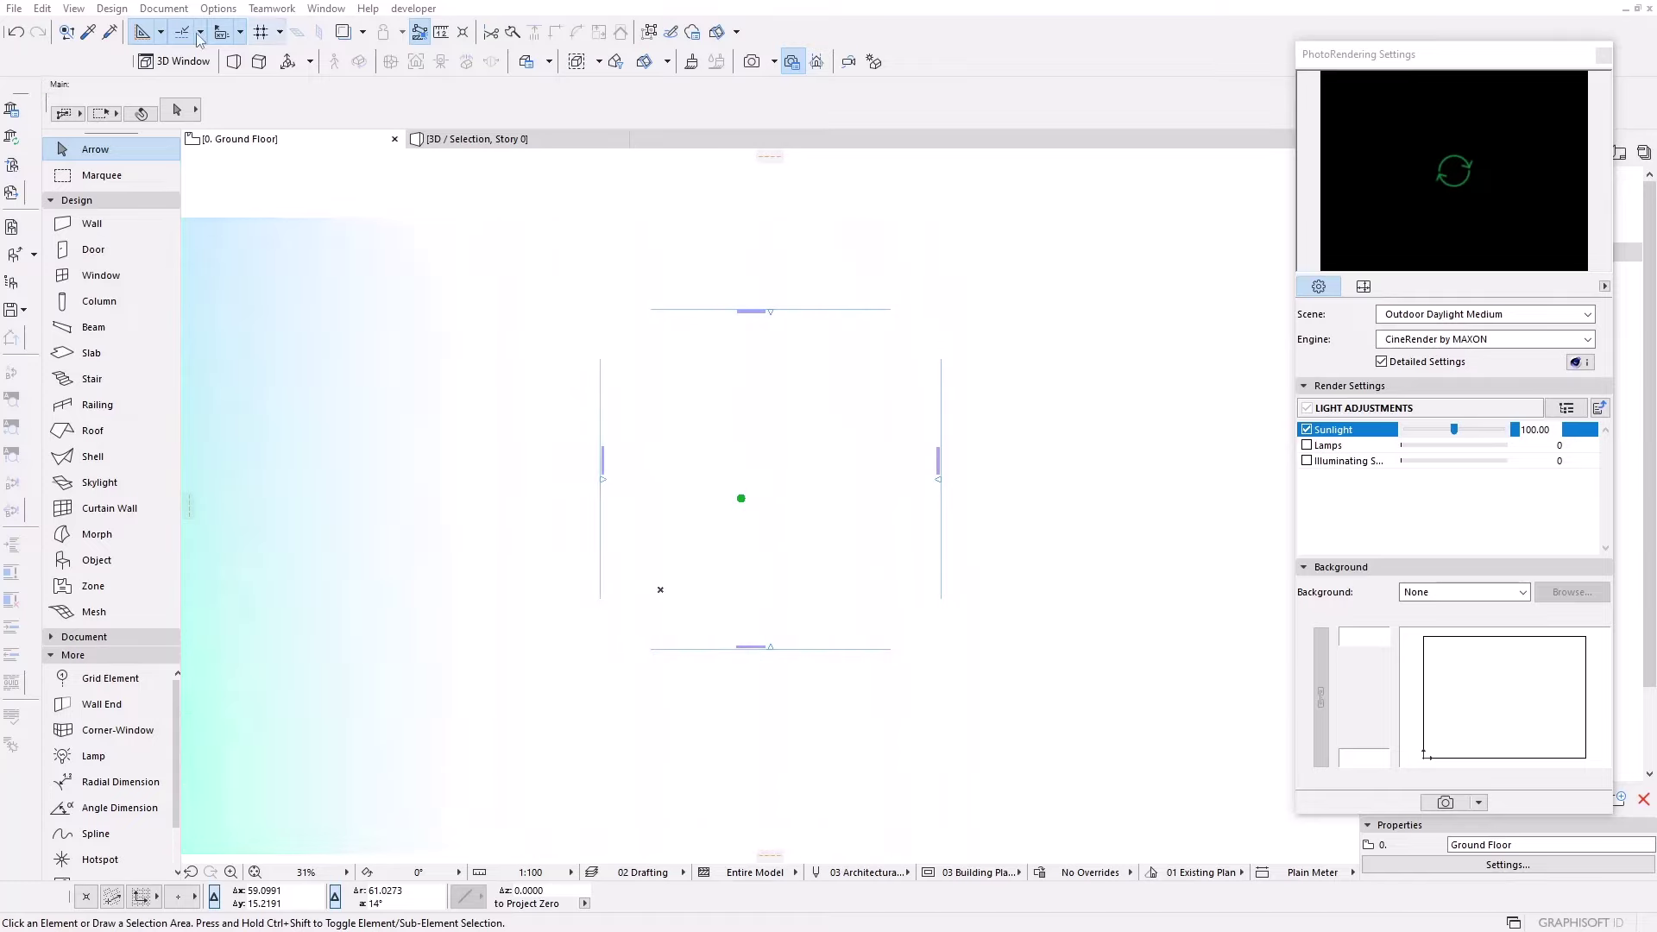
- Add the Gjs Paralax v22.lcf library to the project in the Library Manager
click(13, 10)
mouse_move(75, 274)
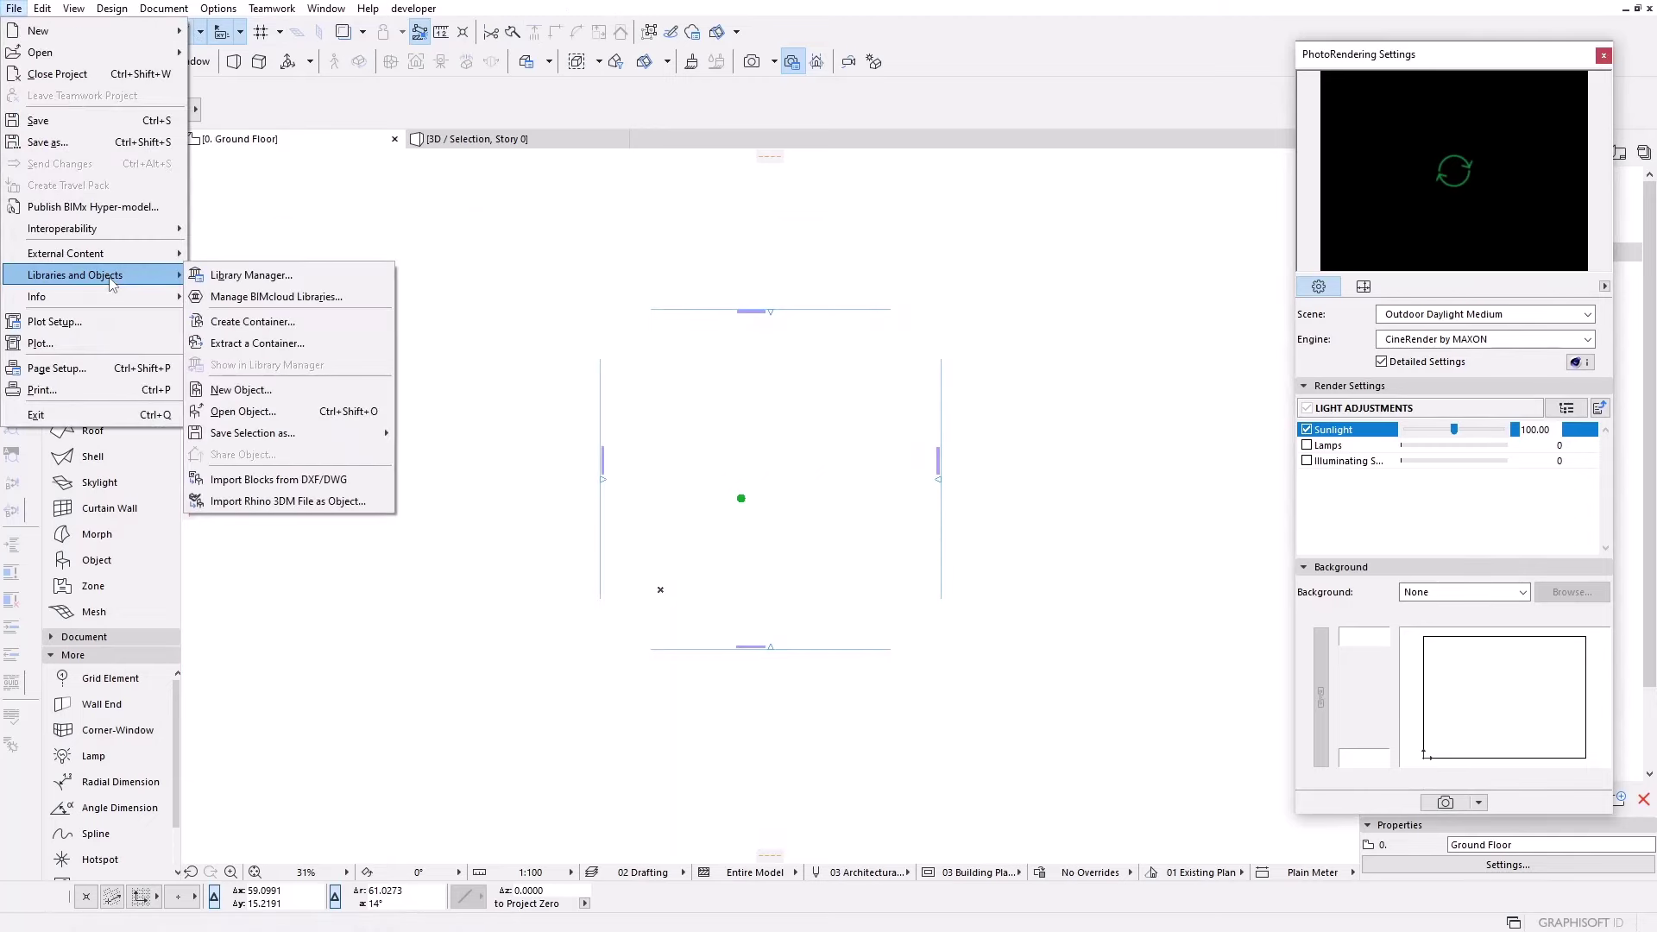
click(308, 281)
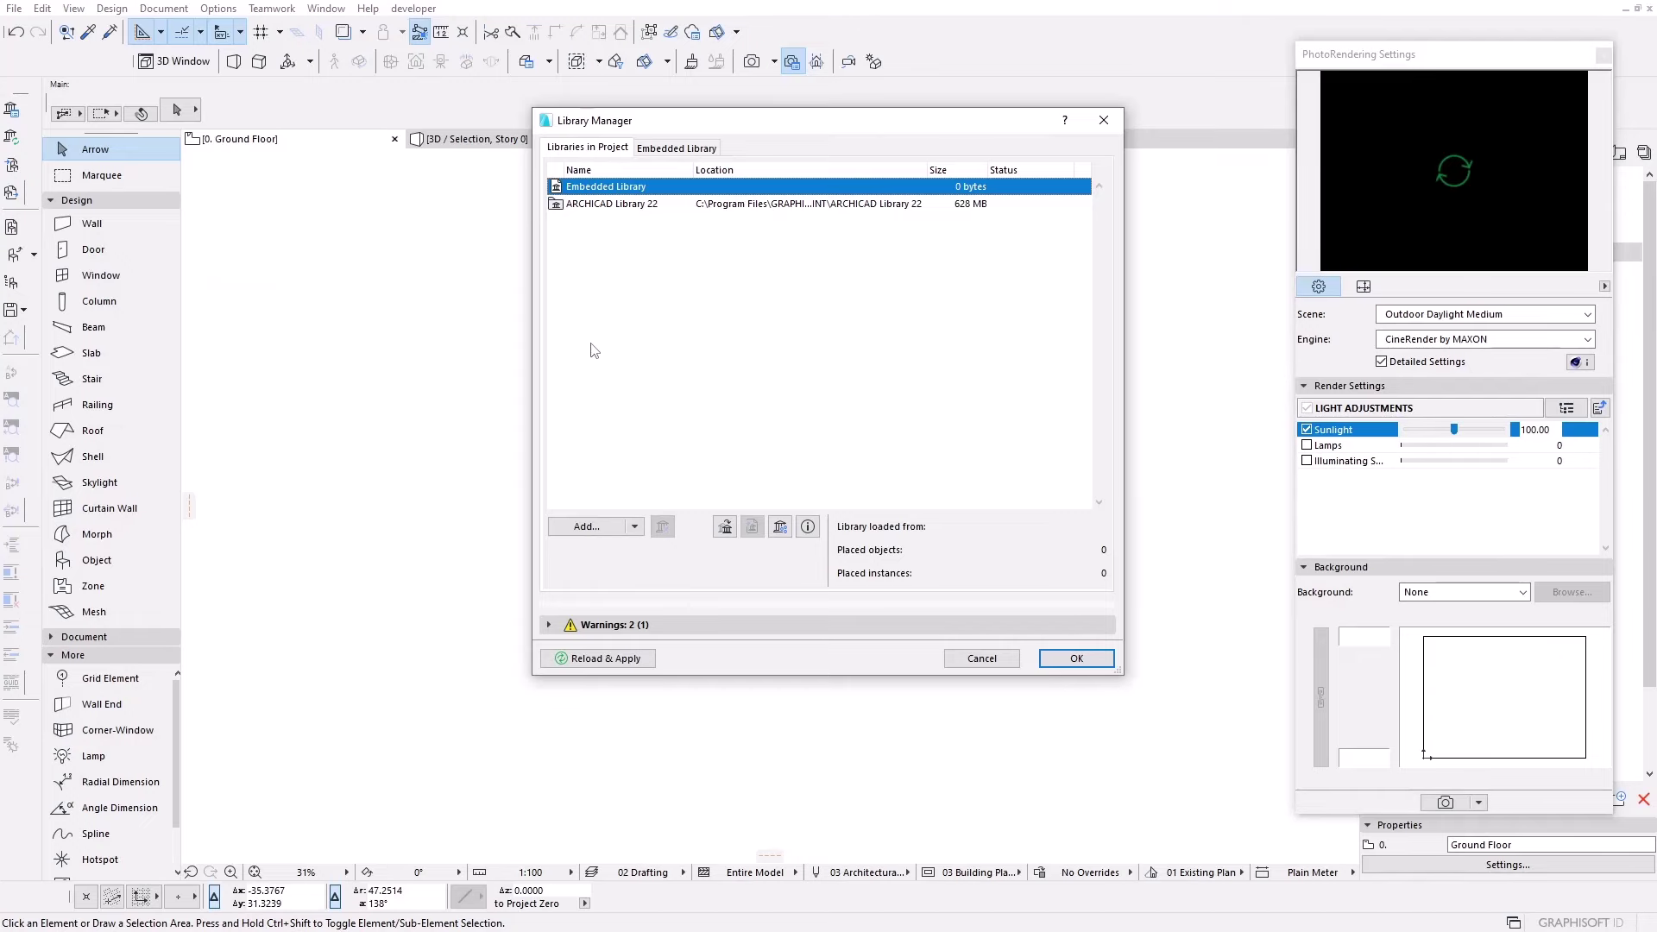
click(587, 527)
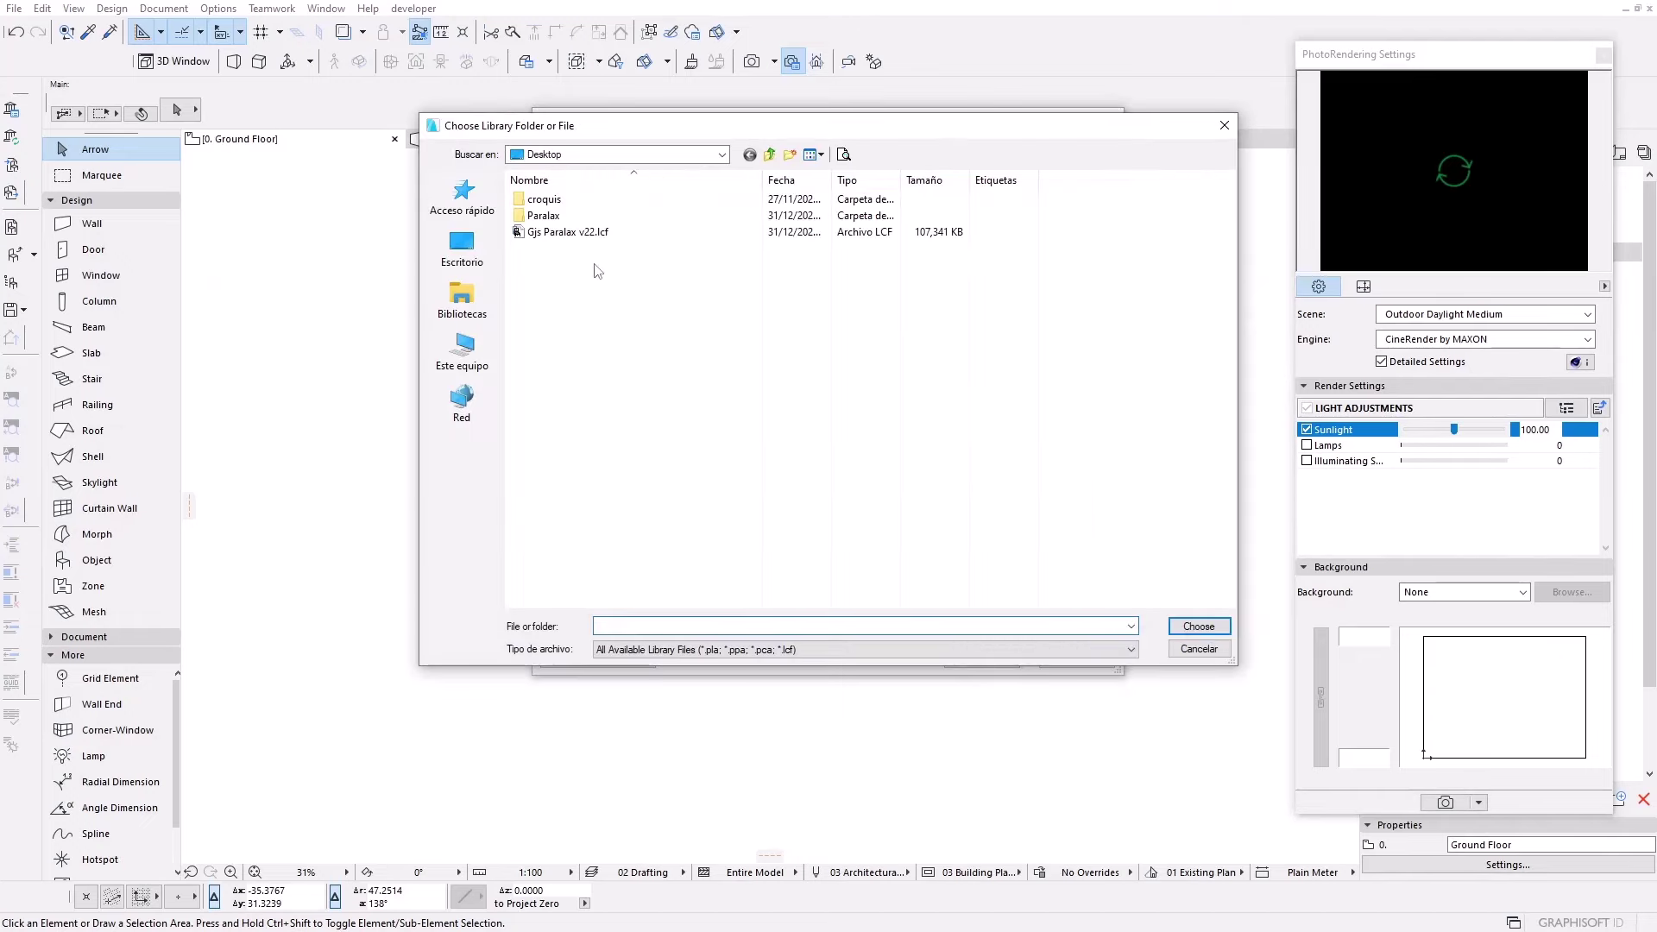
click(556, 236)
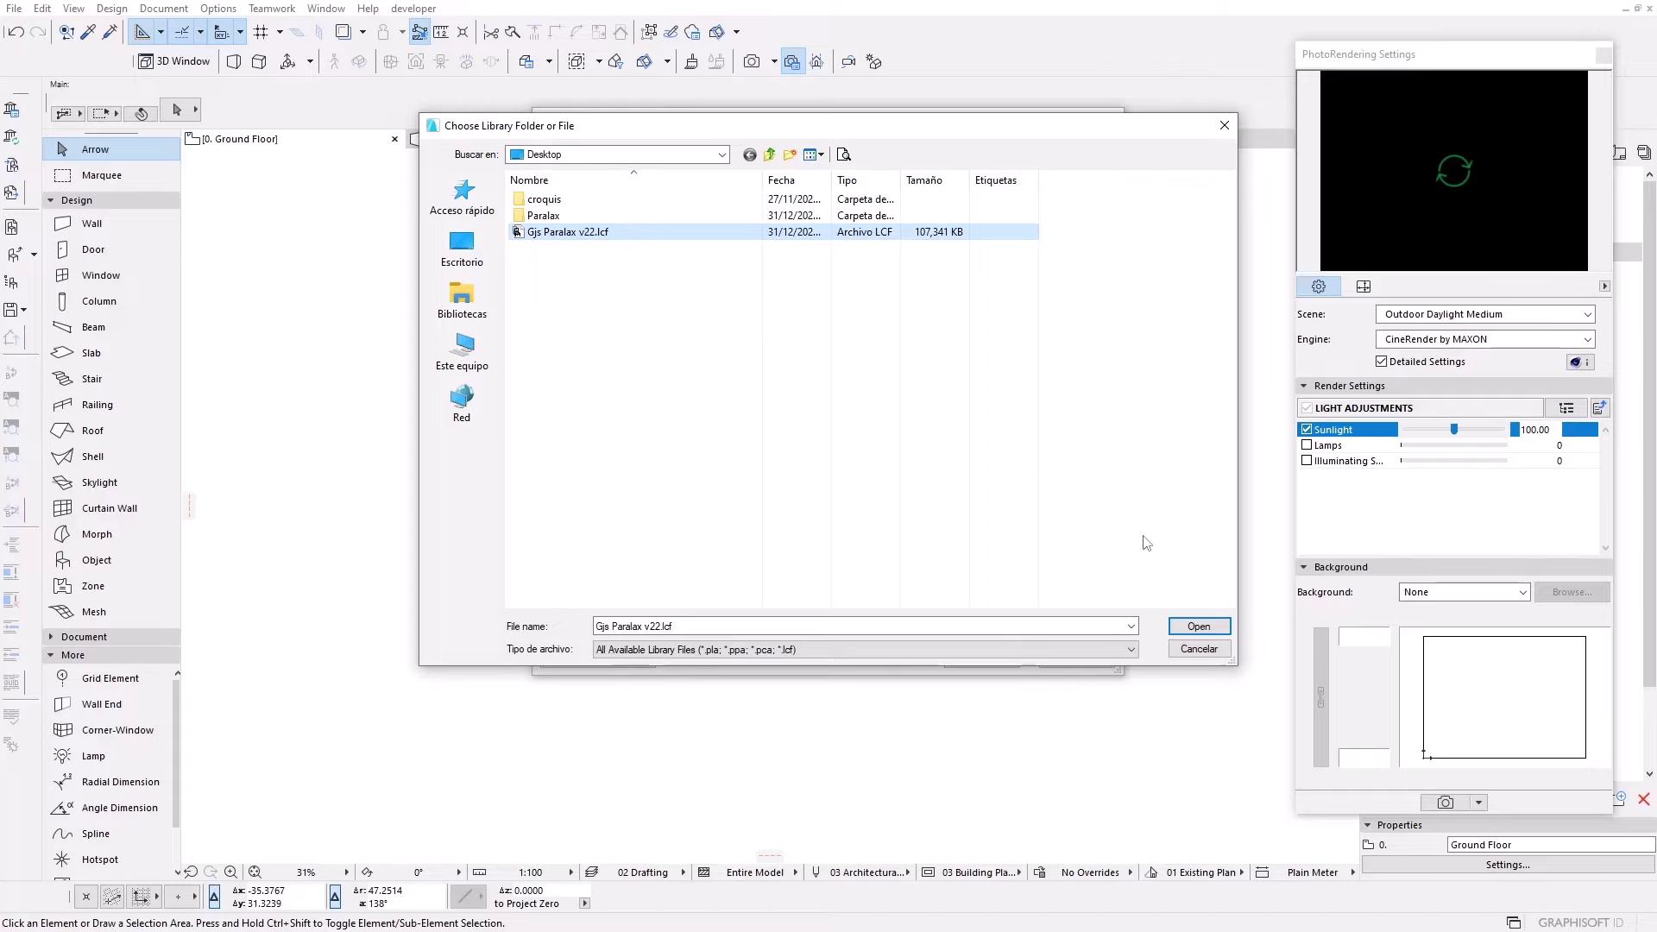
click(1199, 627)
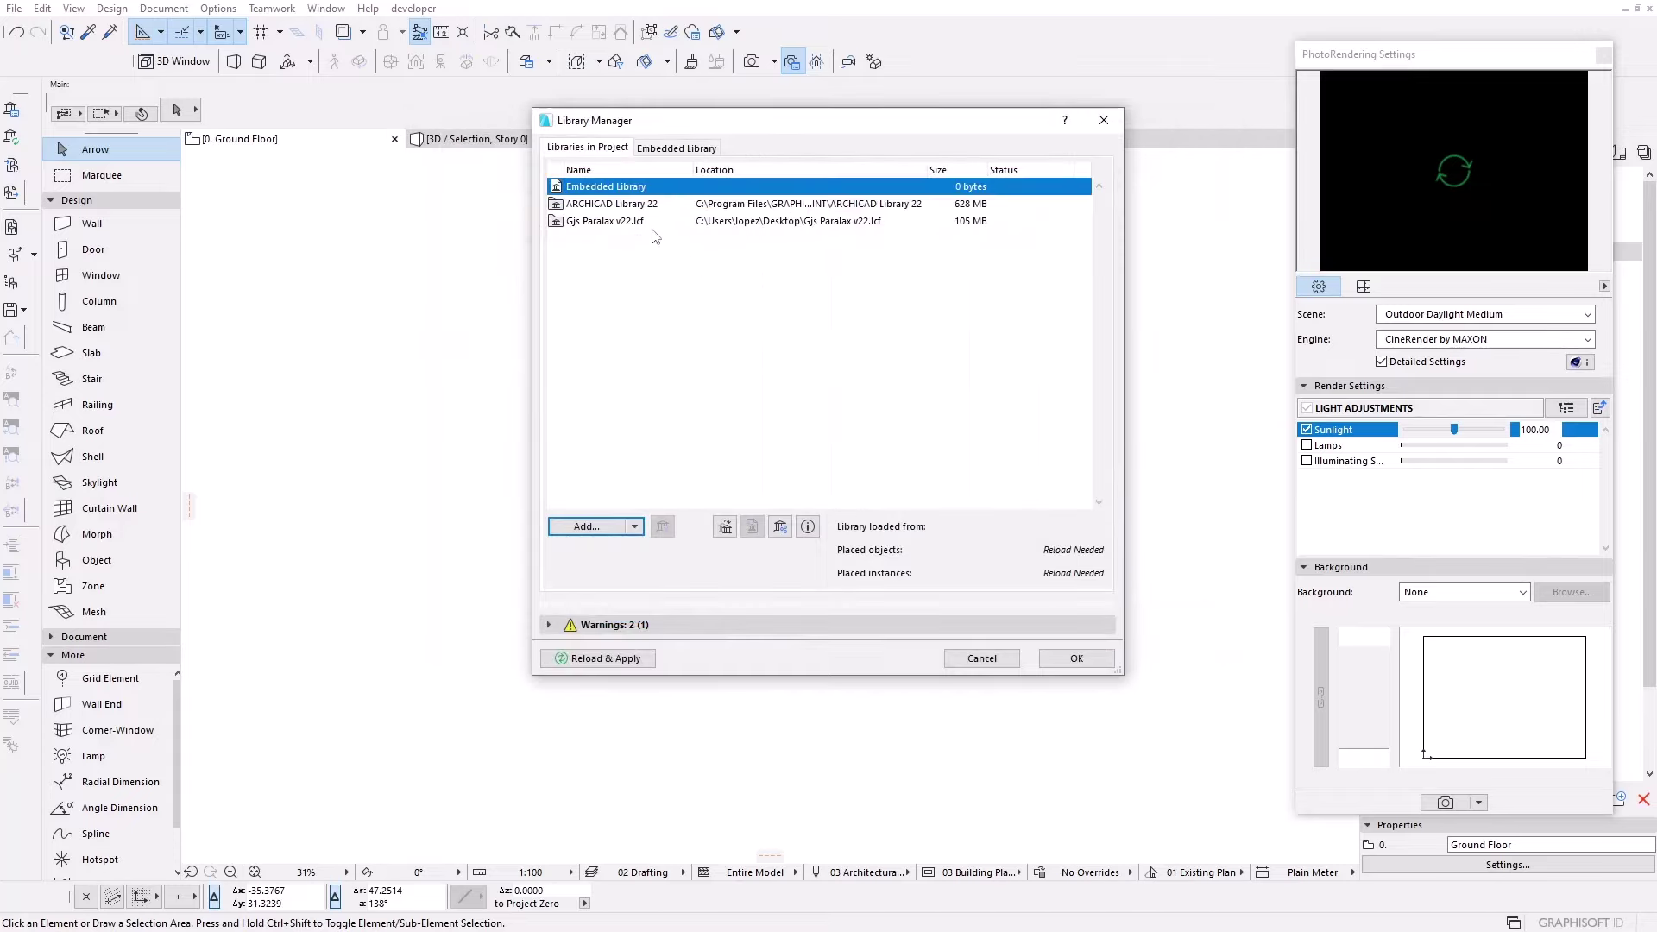
- Embed [gjs]-box_for_parallax_22.gsm in the Embedded Library and apply the changes
click(596, 221)
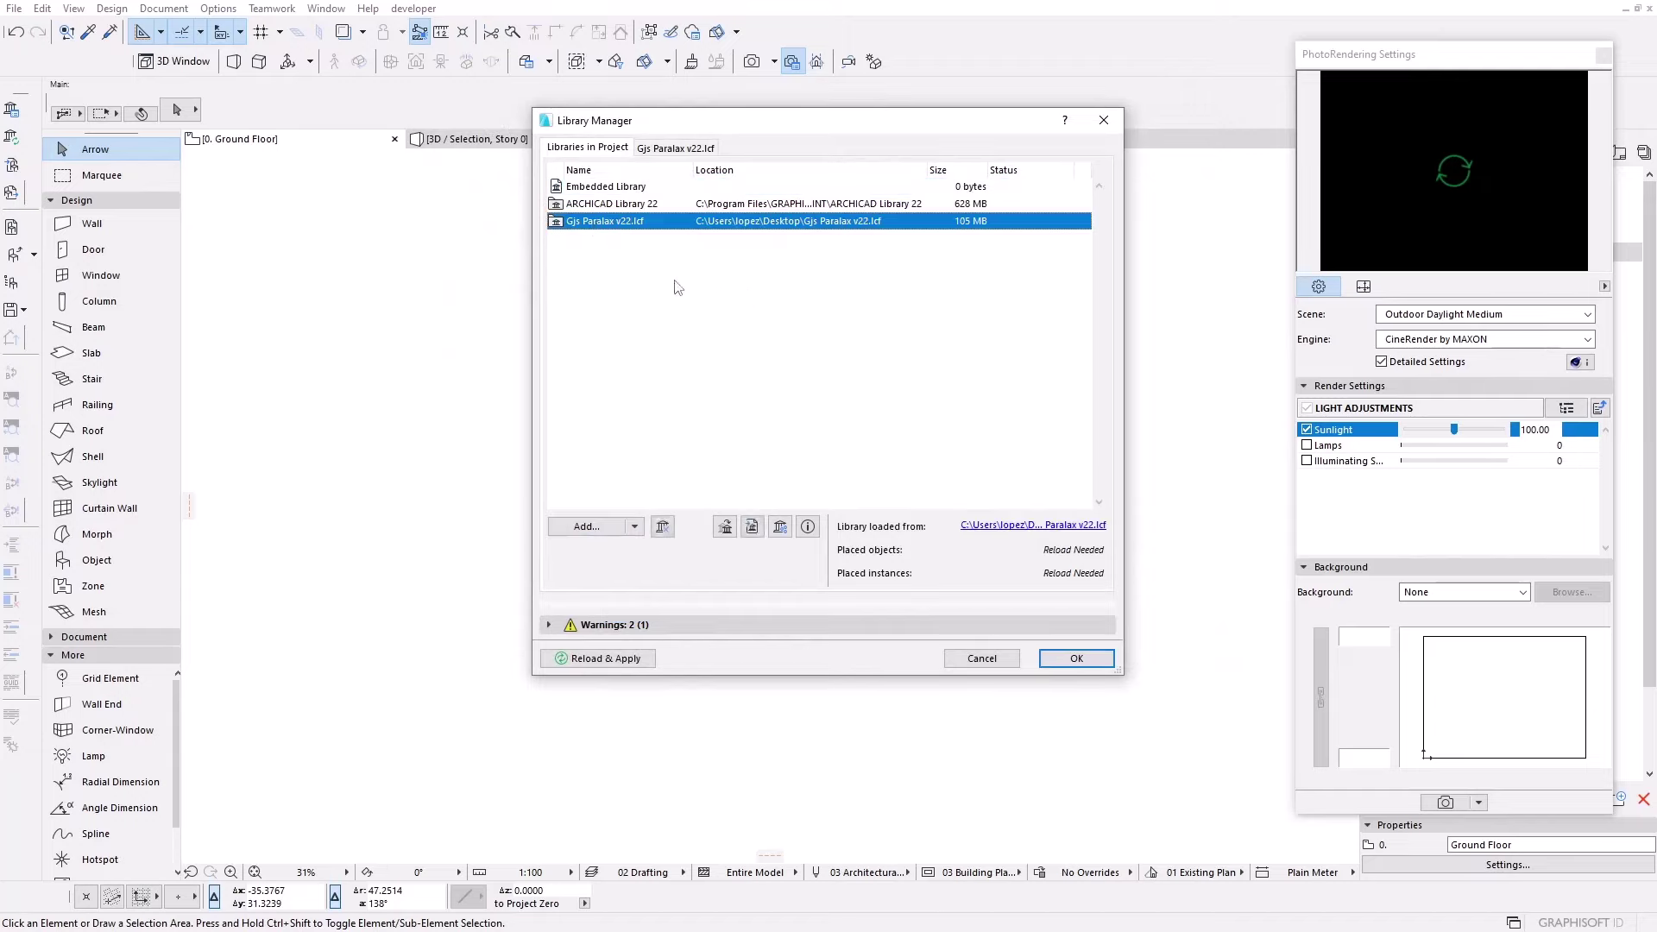
click(623, 188)
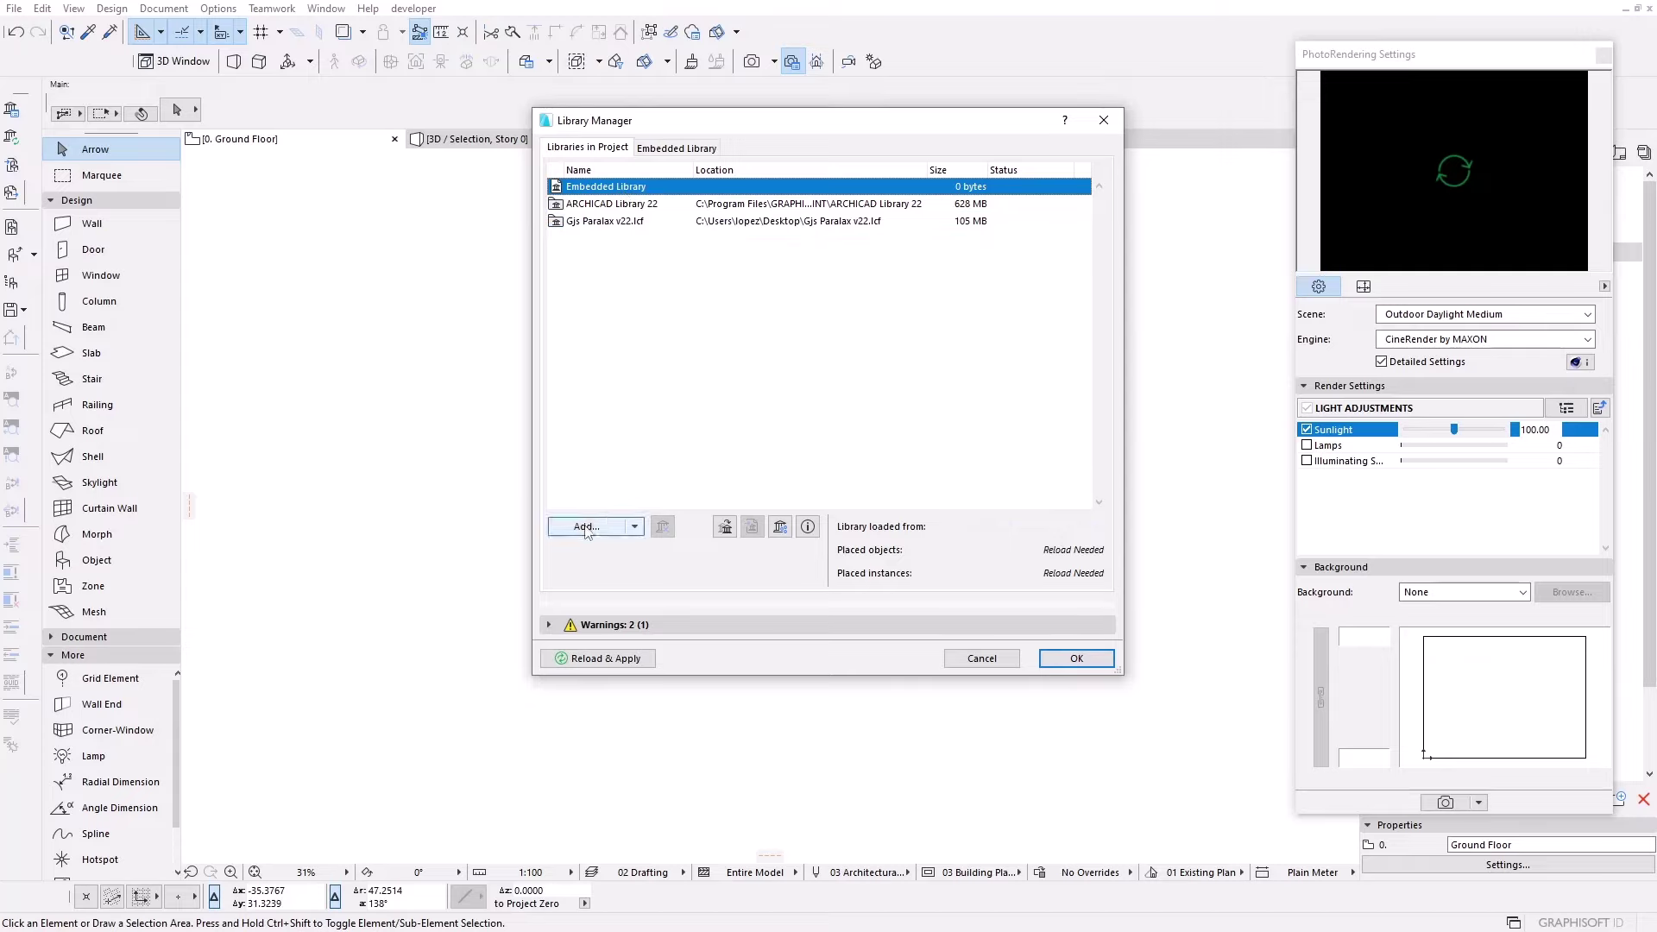
click(685, 149)
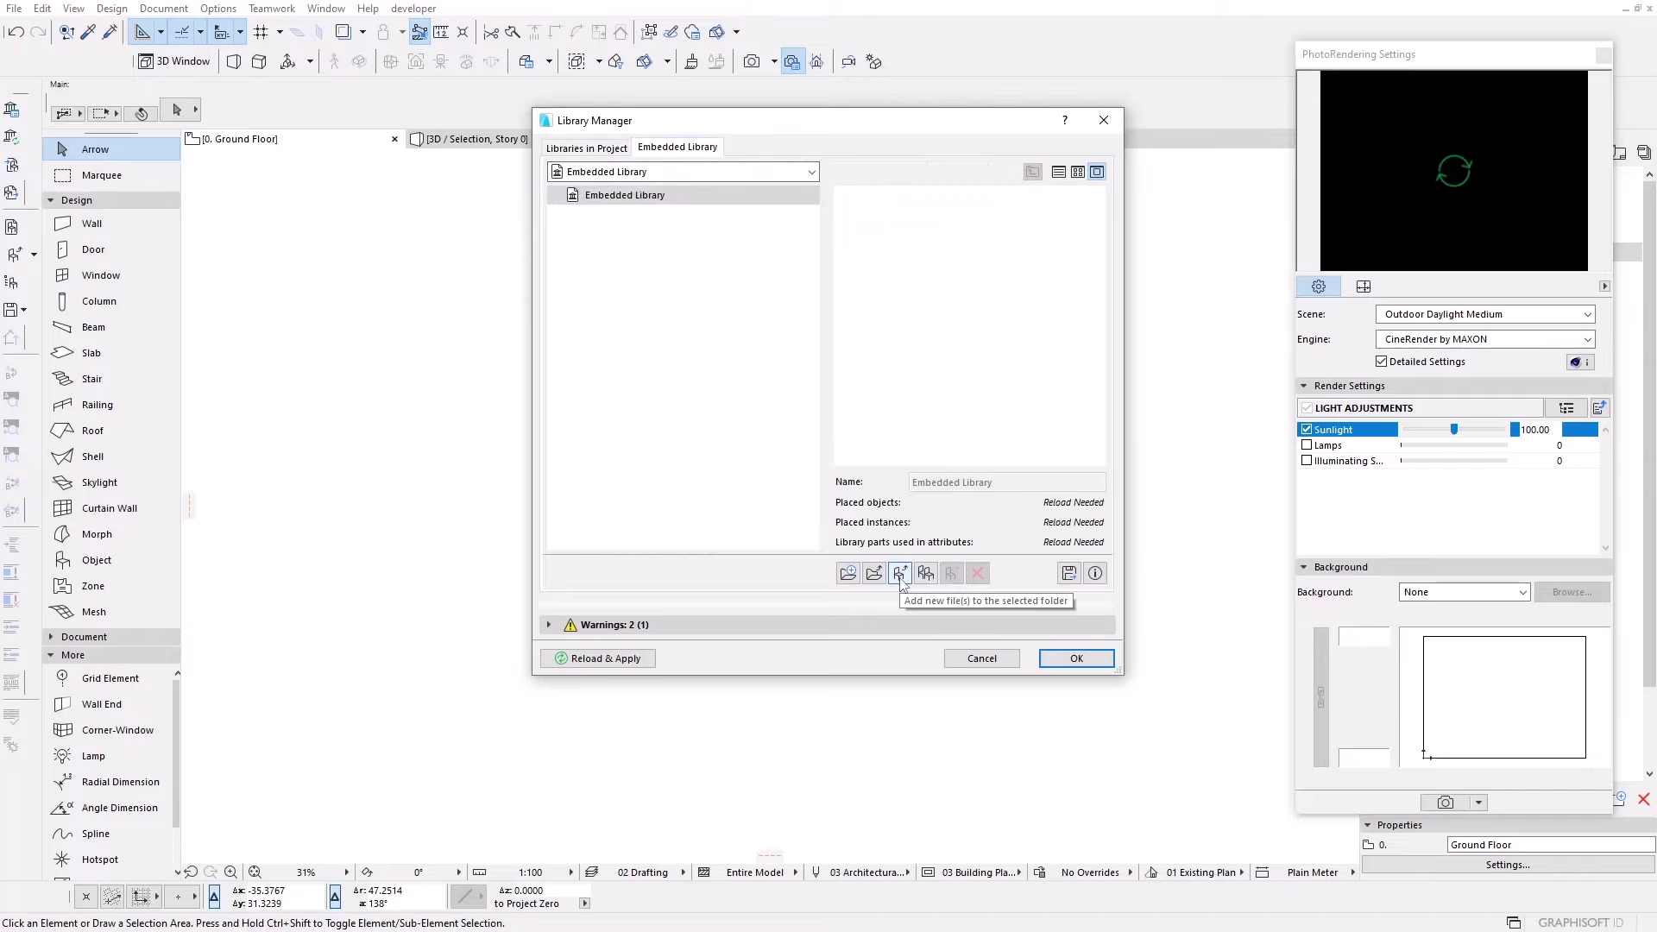
click(900, 574)
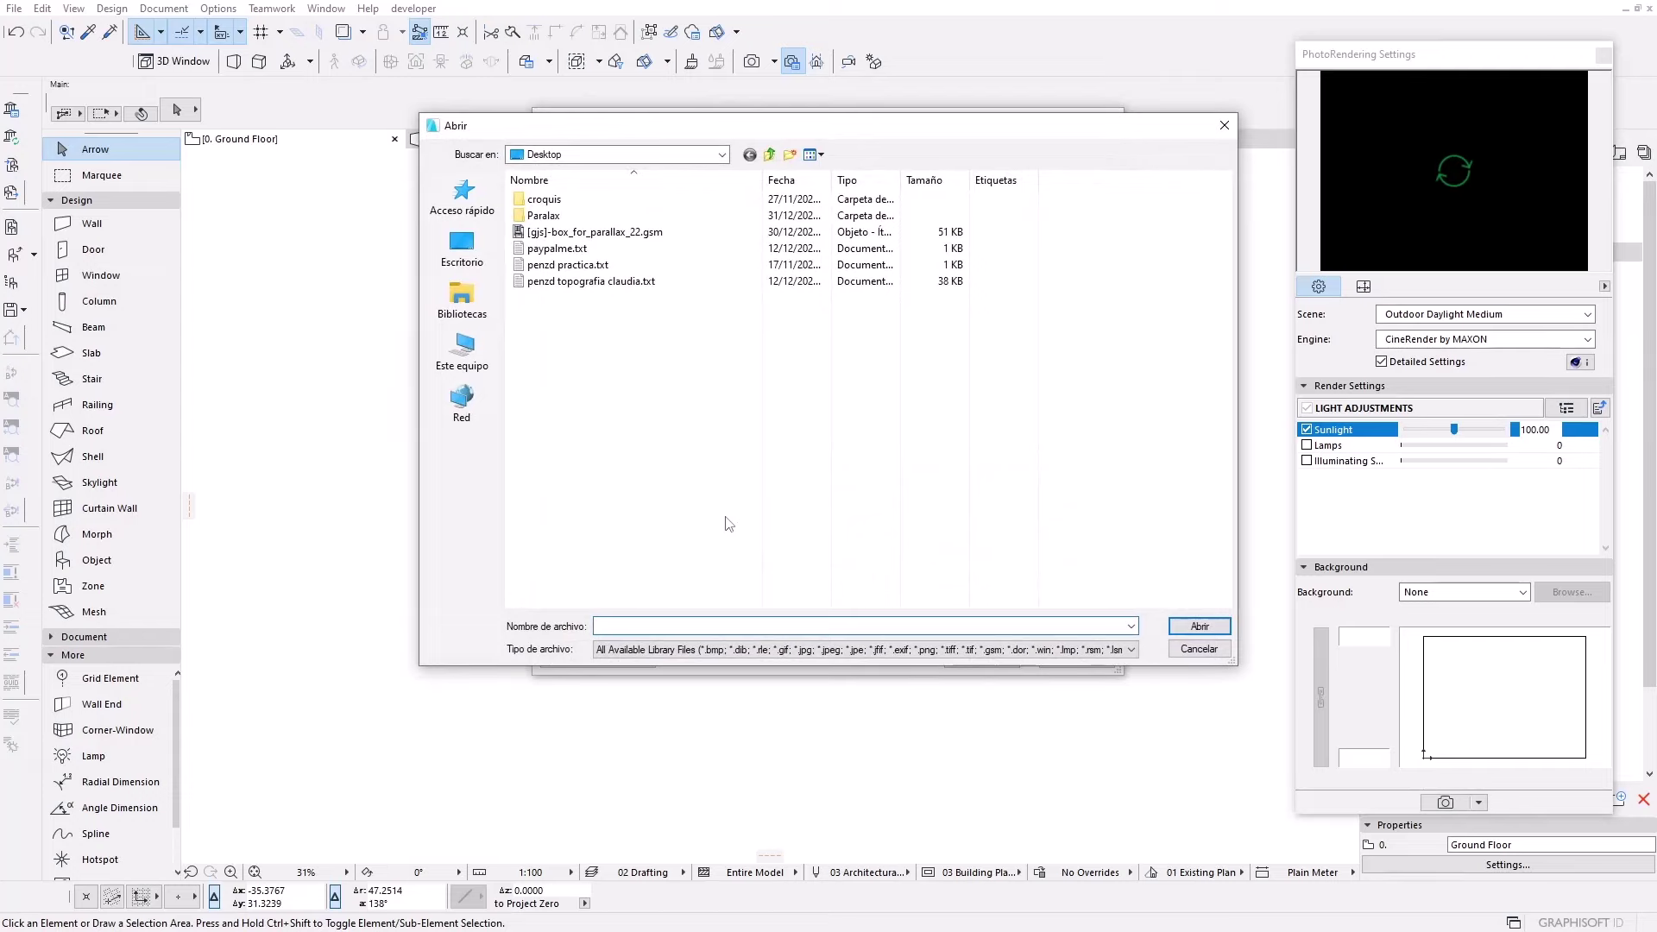
mouse_move(927, 136)
mouse_down()
mouse_move(895, 353)
mouse_move(849, 309)
mouse_up()
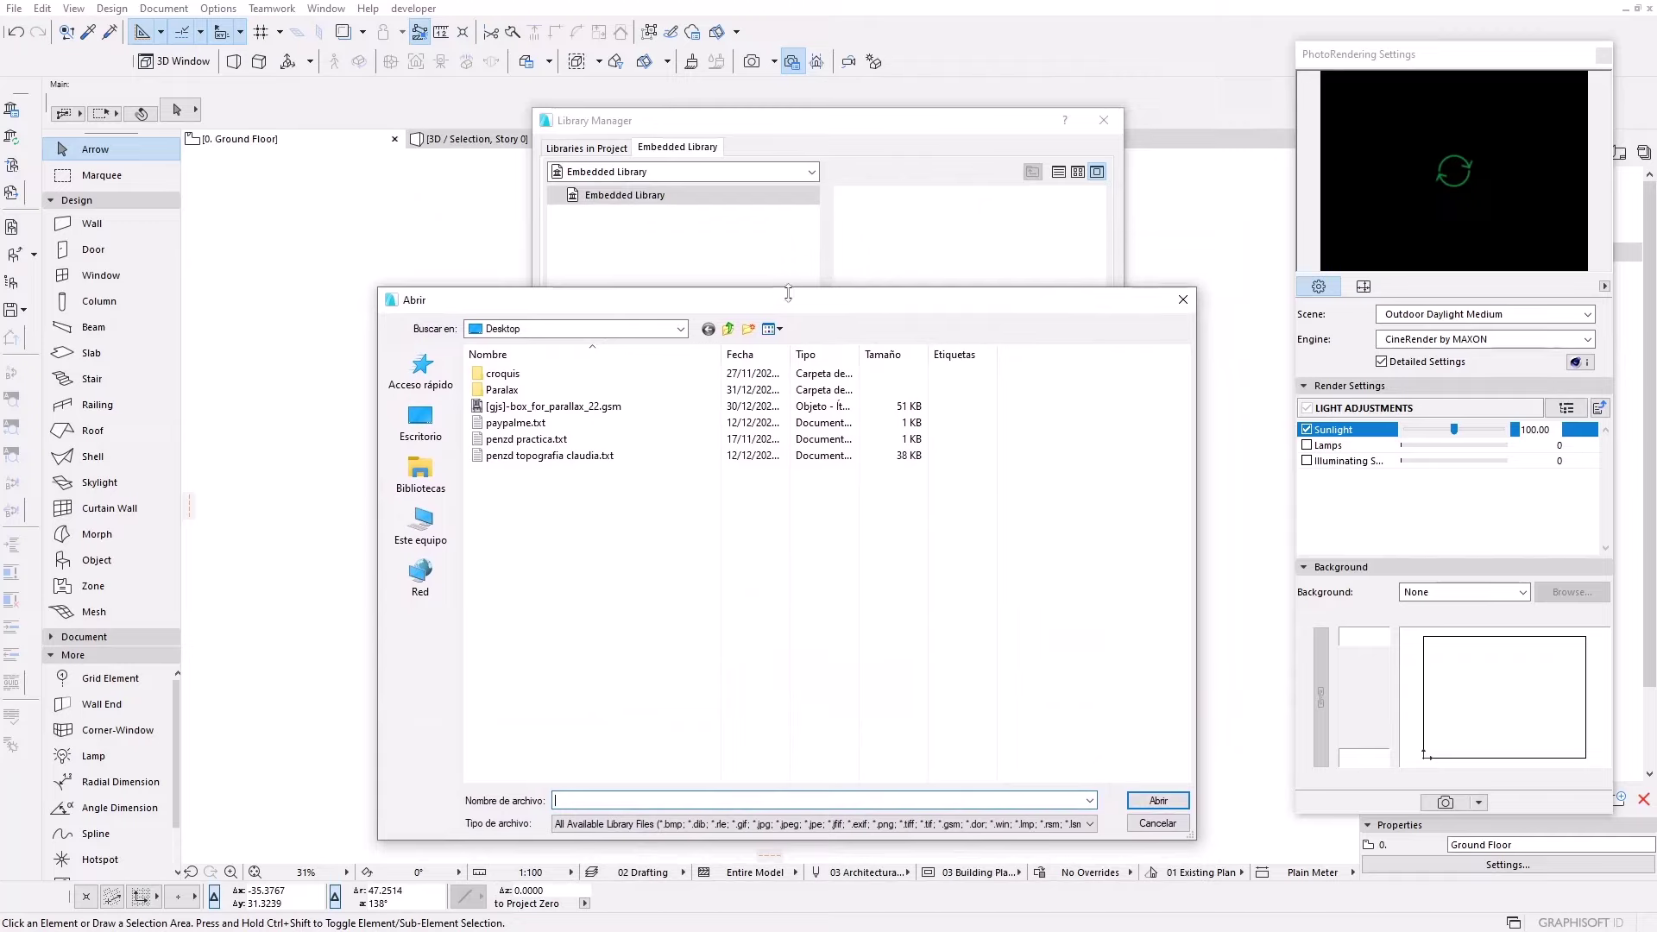
click(604, 406)
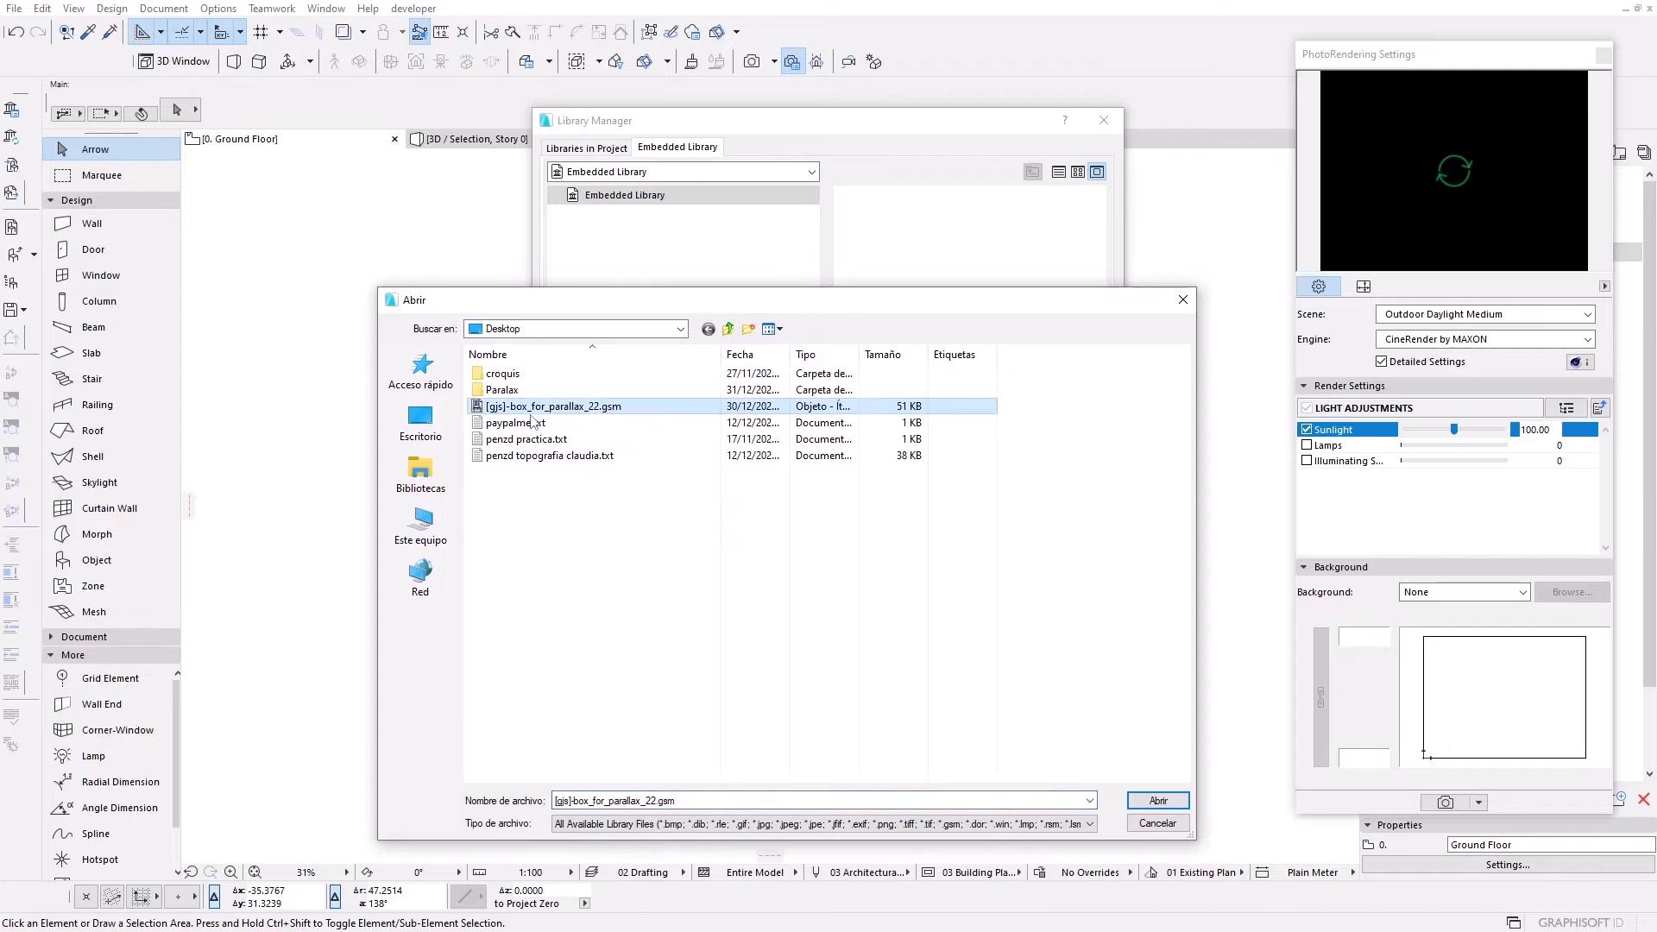
click(1159, 801)
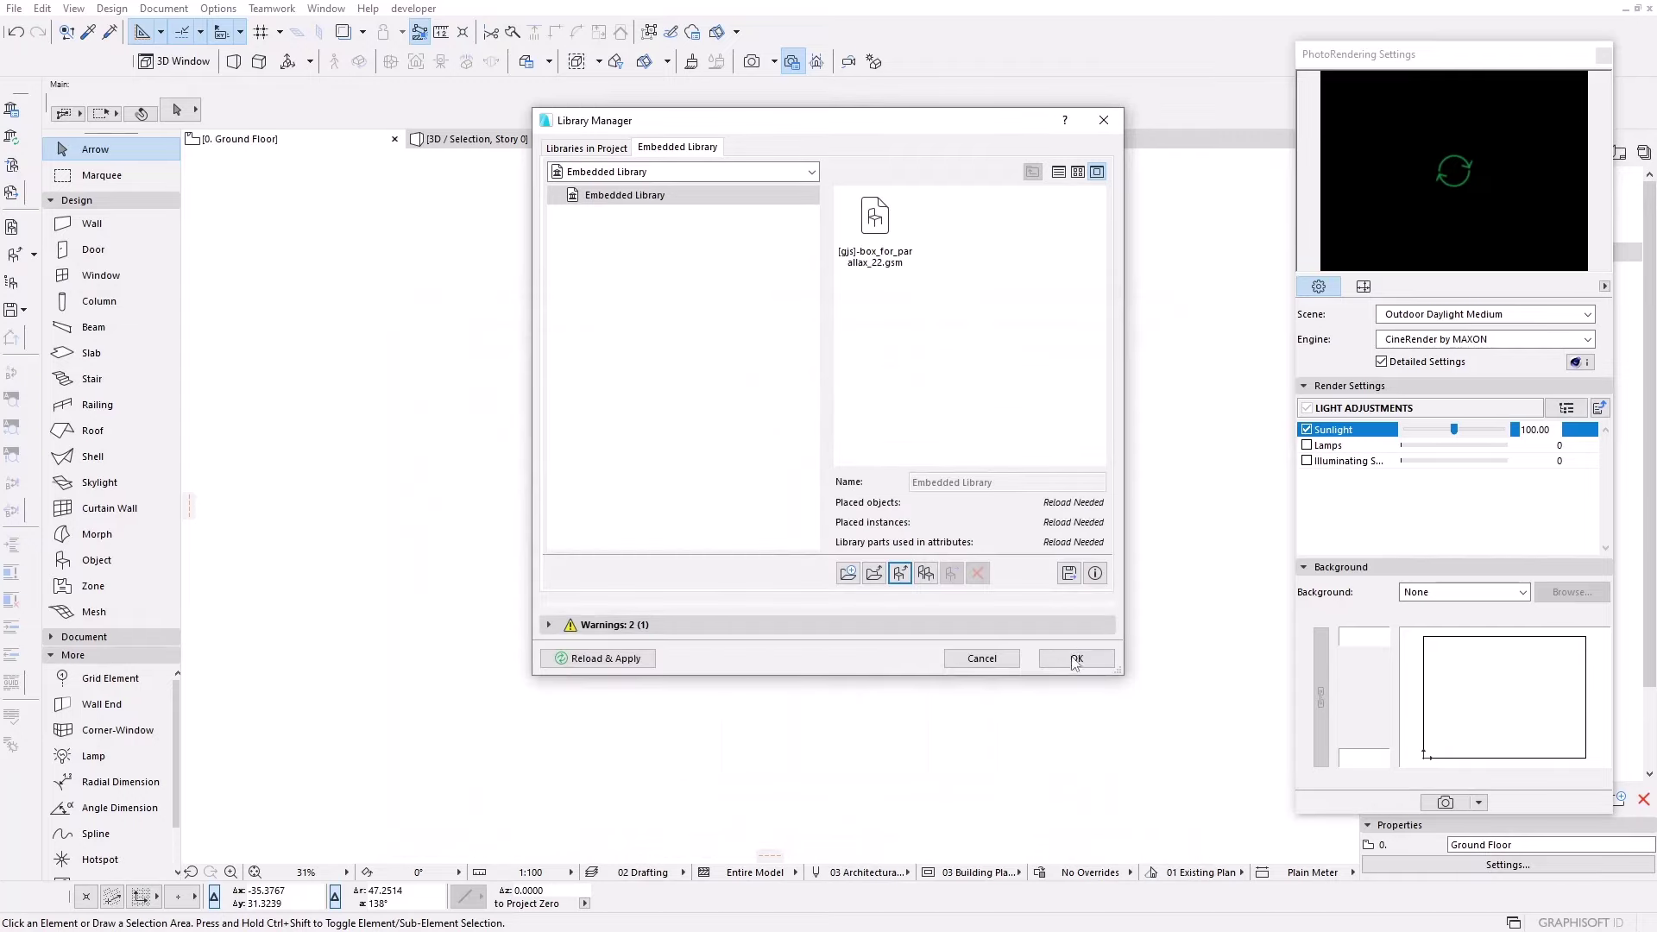
click(1070, 659)
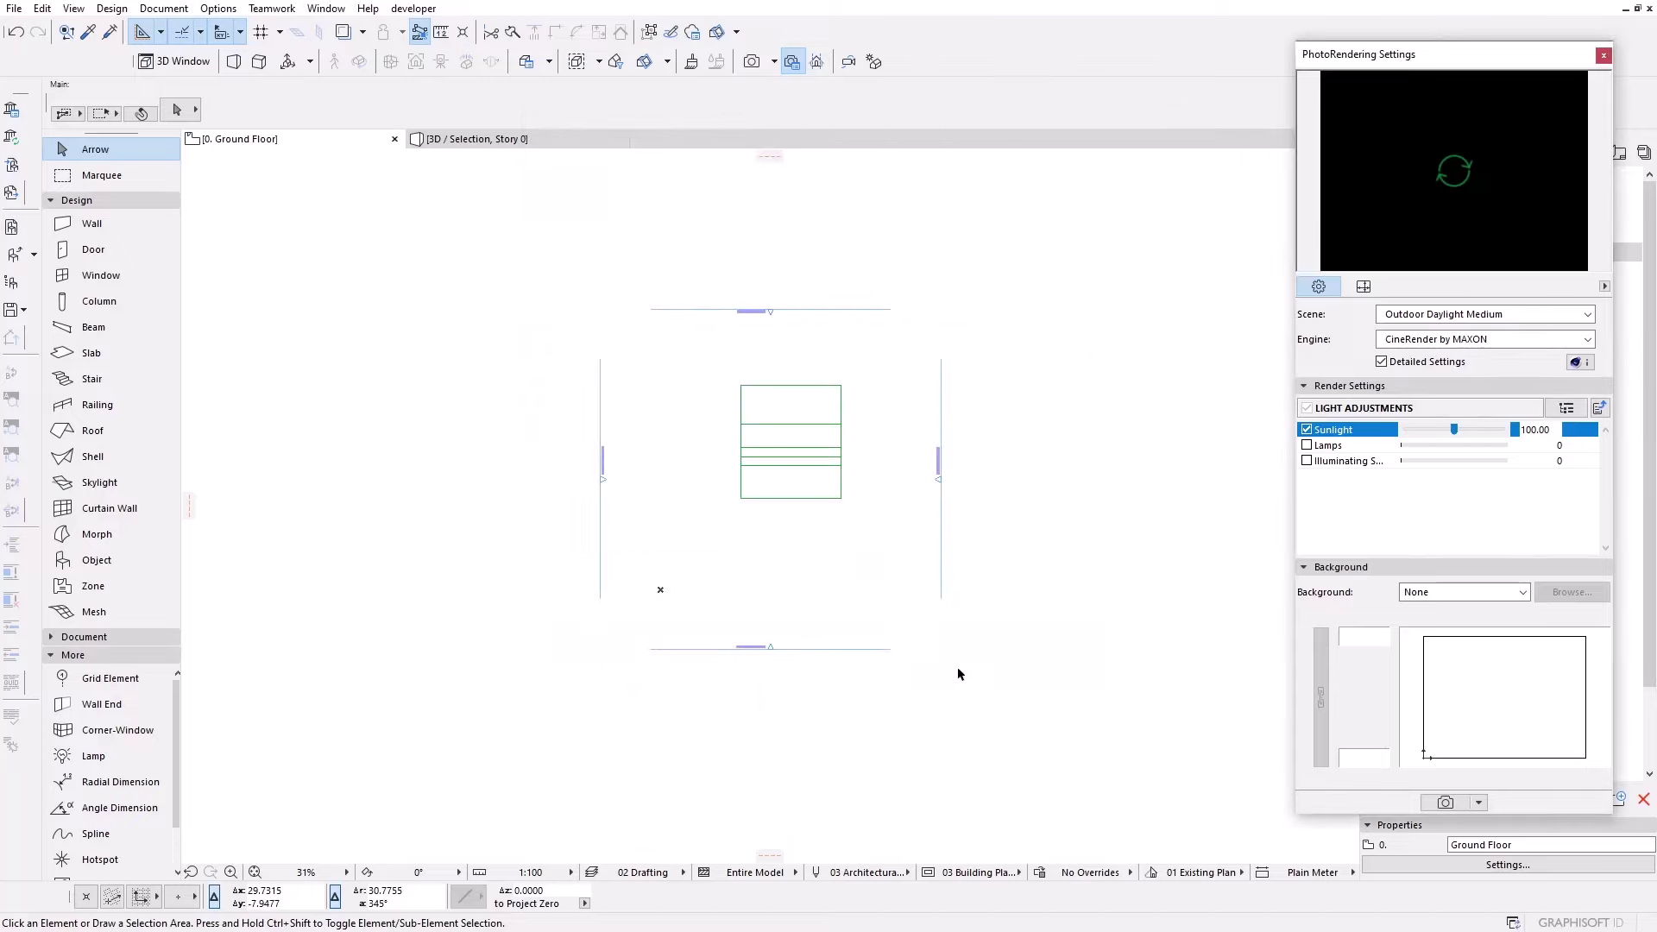
- Open the parallax box's settings and try inner layer count 0, then restore it to 4
click(874, 360)
click(659, 587)
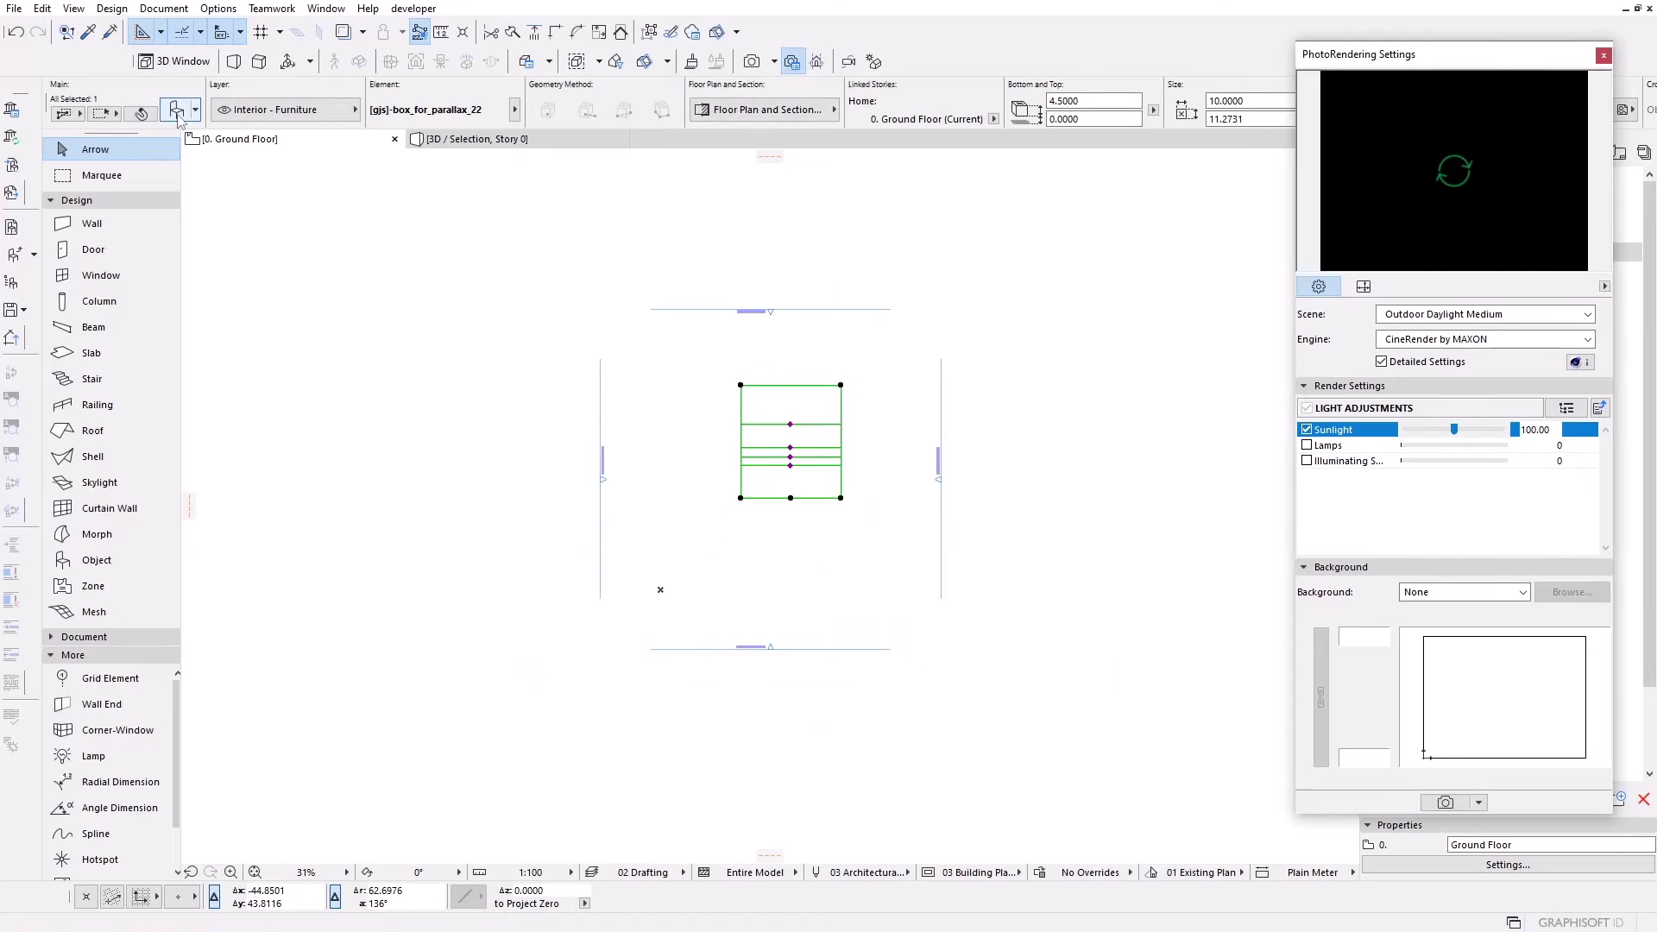
key(ctrl+t)
drag(1023, 25, 776, 26)
click(896, 341)
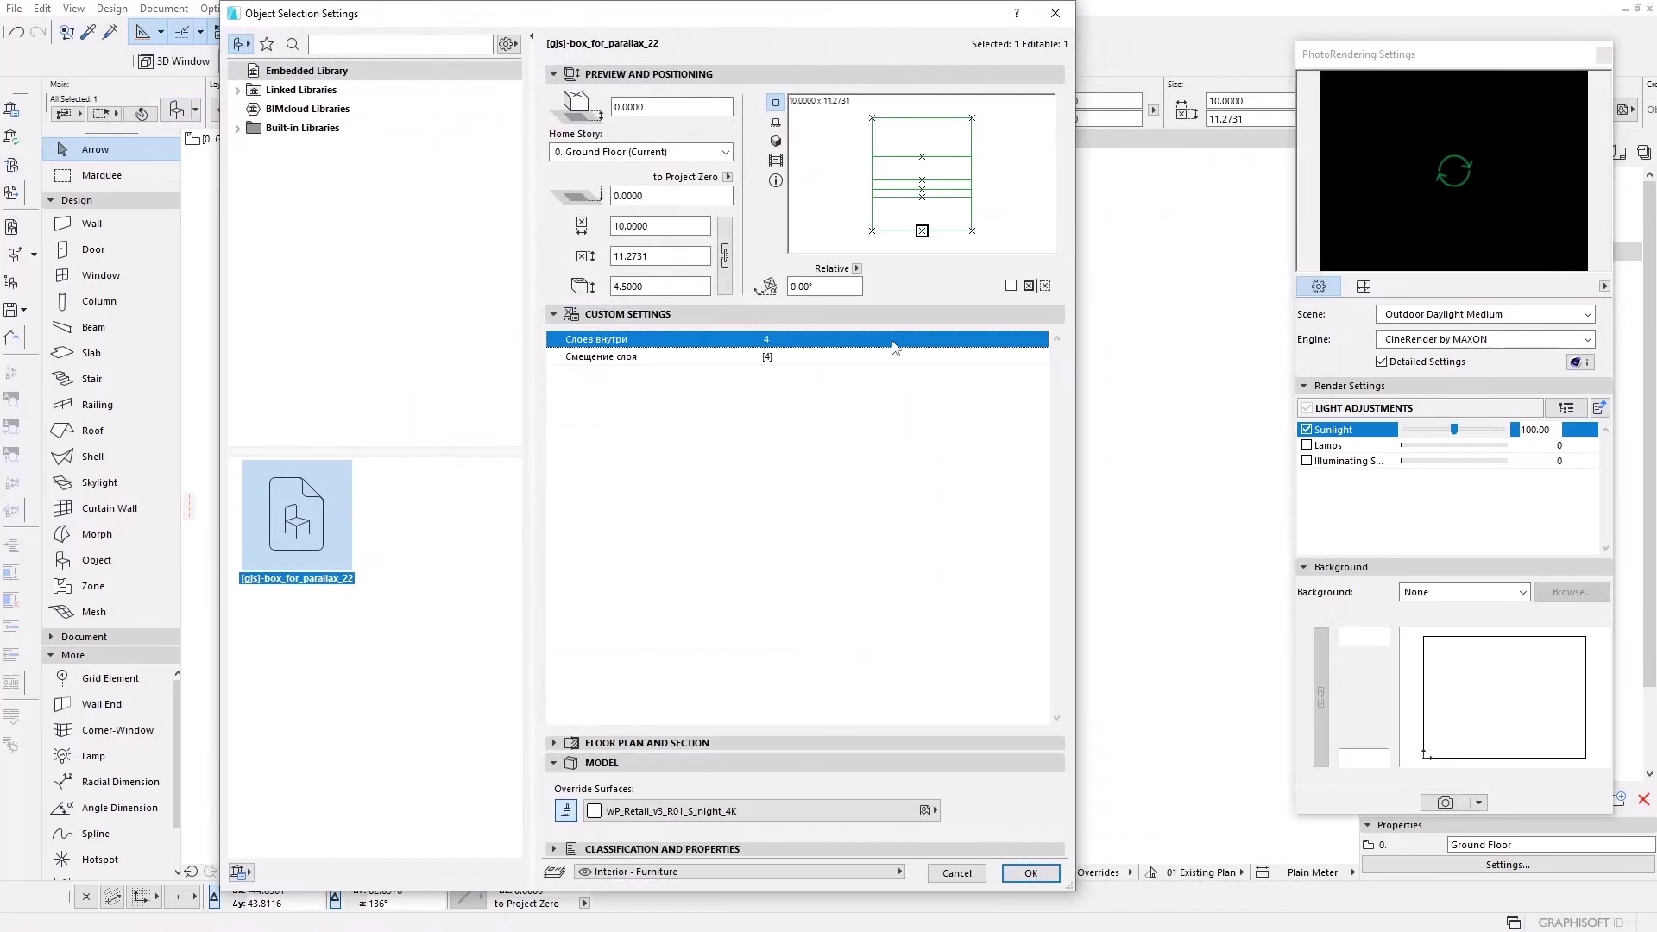
click(1040, 339)
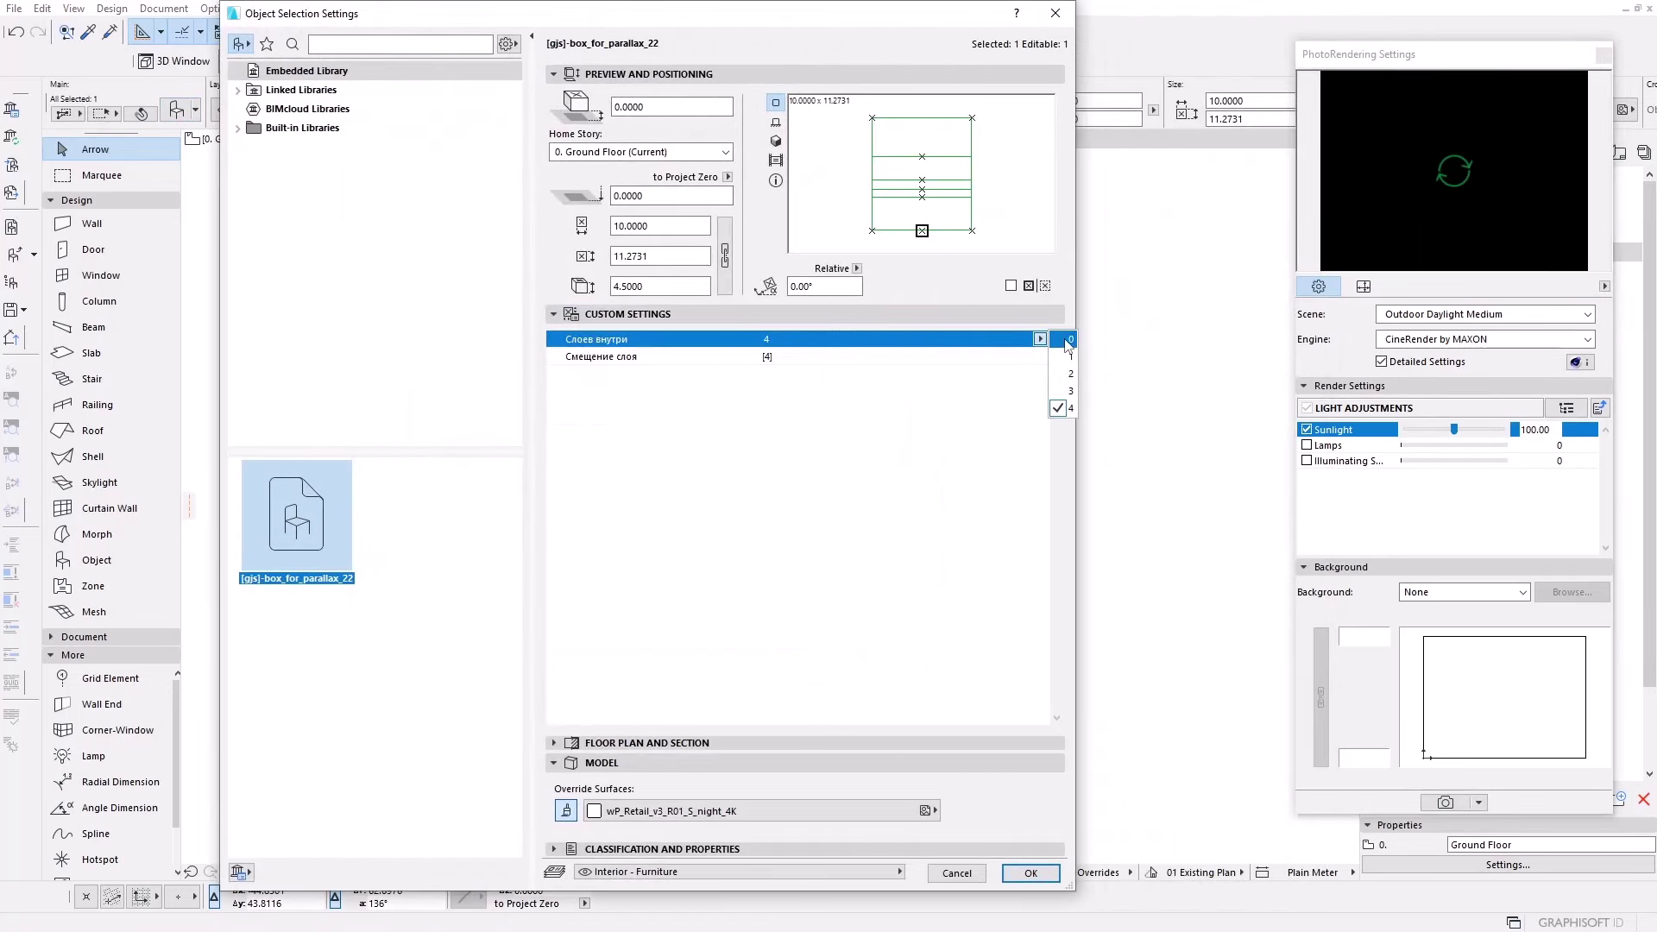
click(1069, 339)
click(1040, 340)
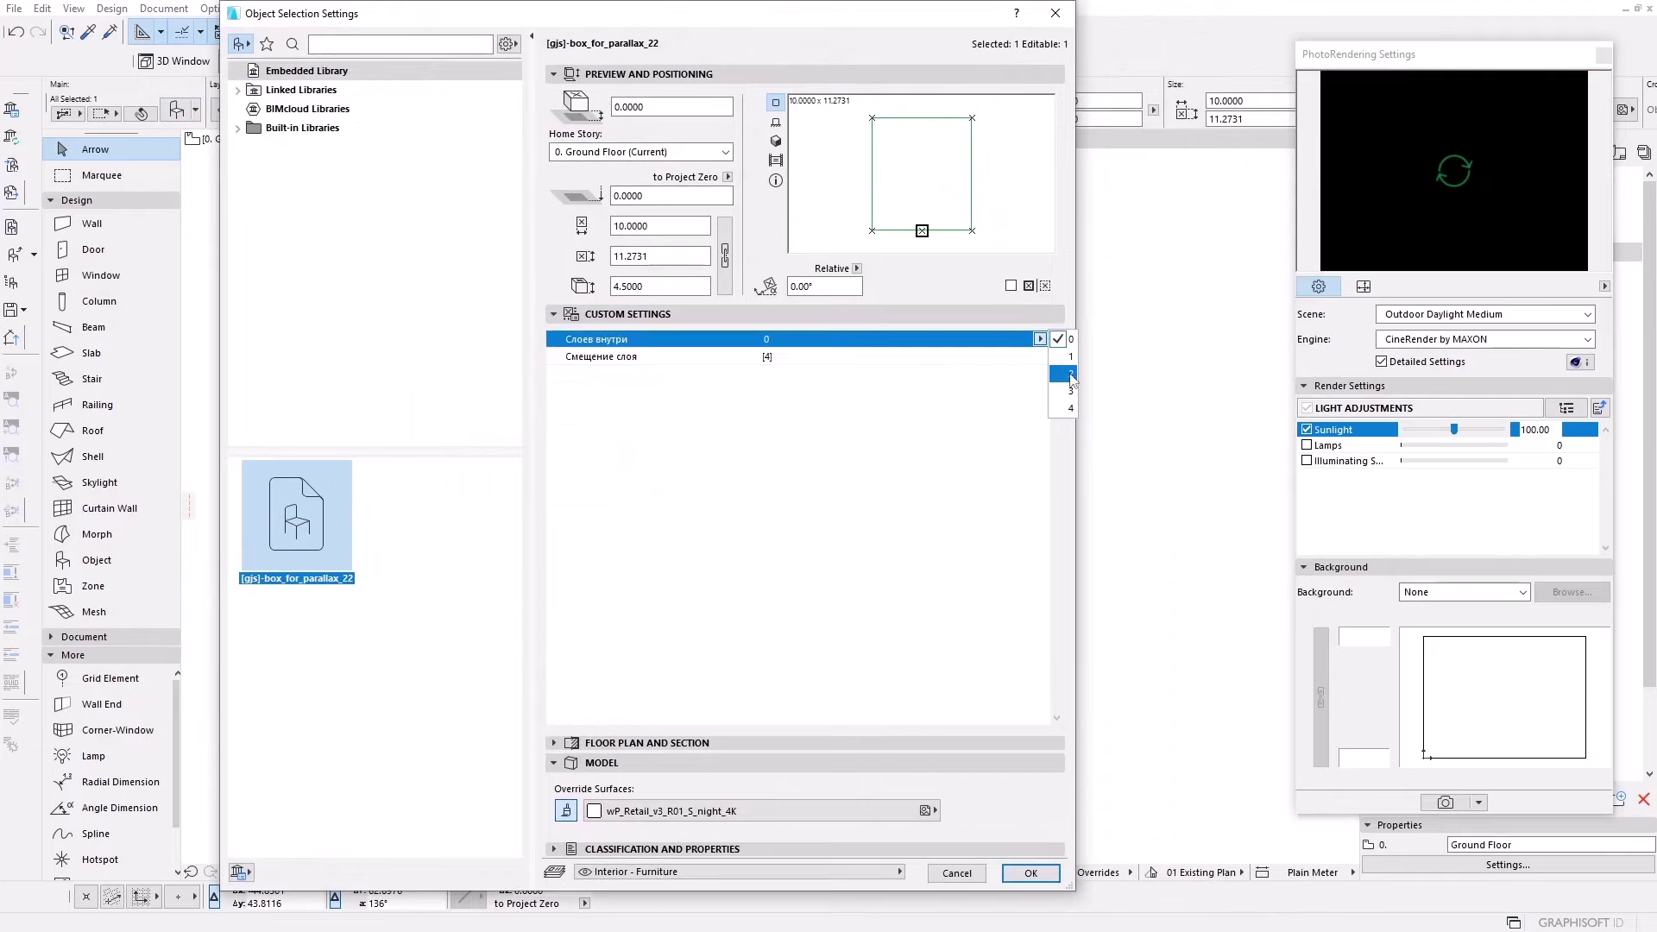
click(1070, 408)
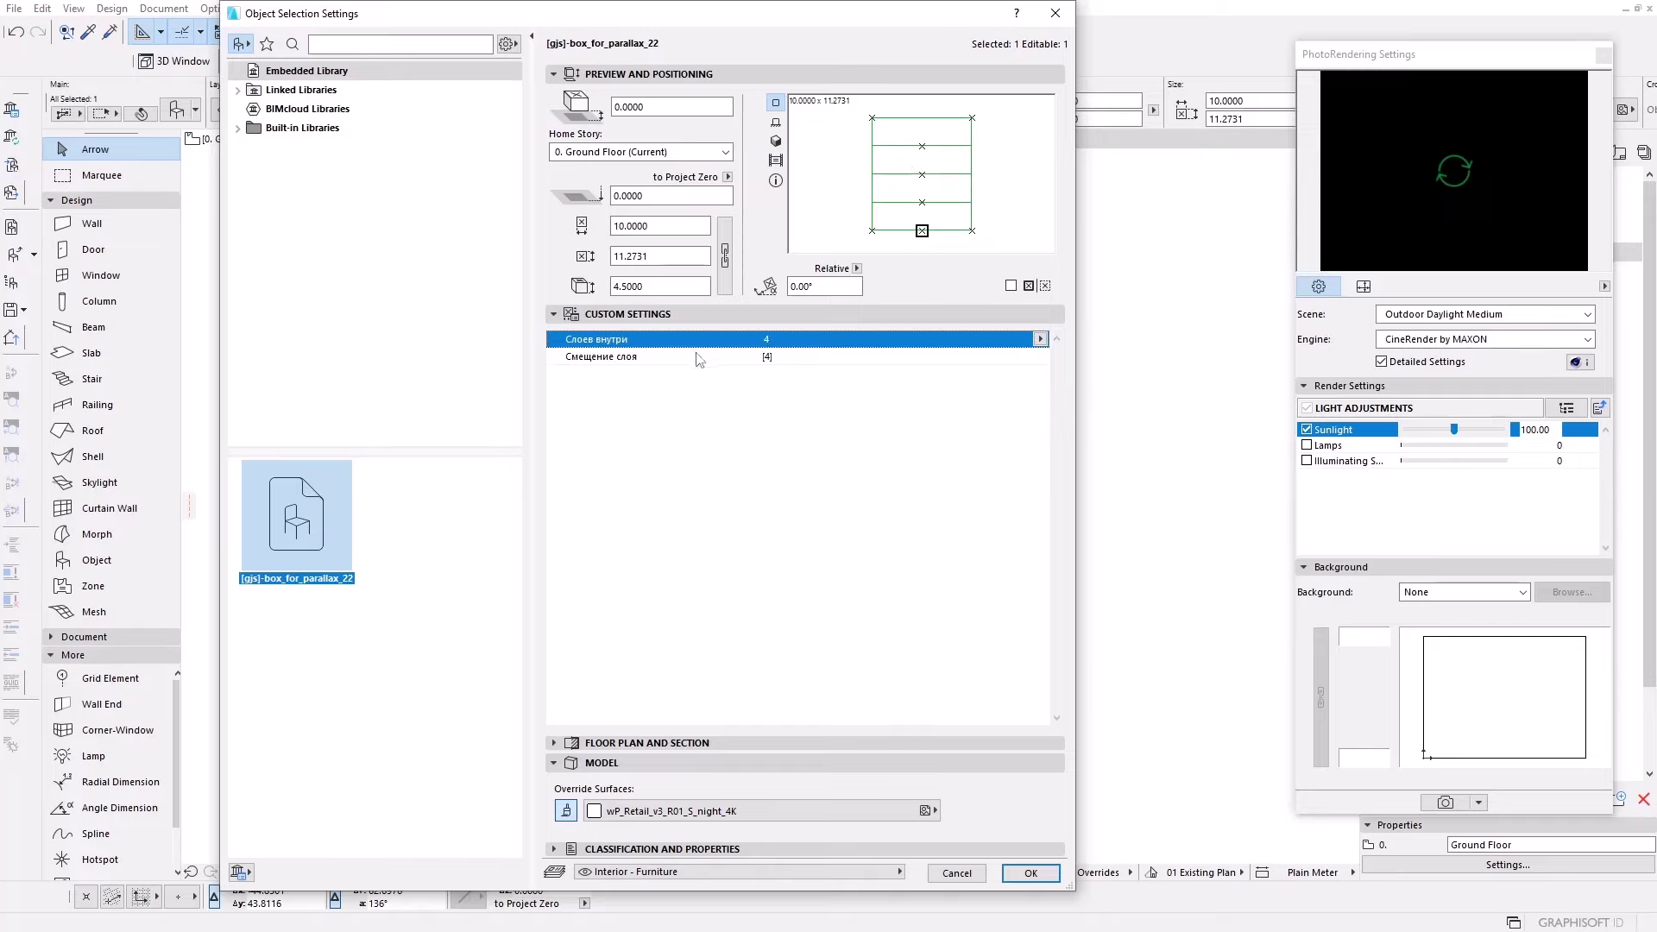
- View the four Смещение слоя layer offset values, then cancel both dialogs without changes
click(695, 358)
click(1040, 356)
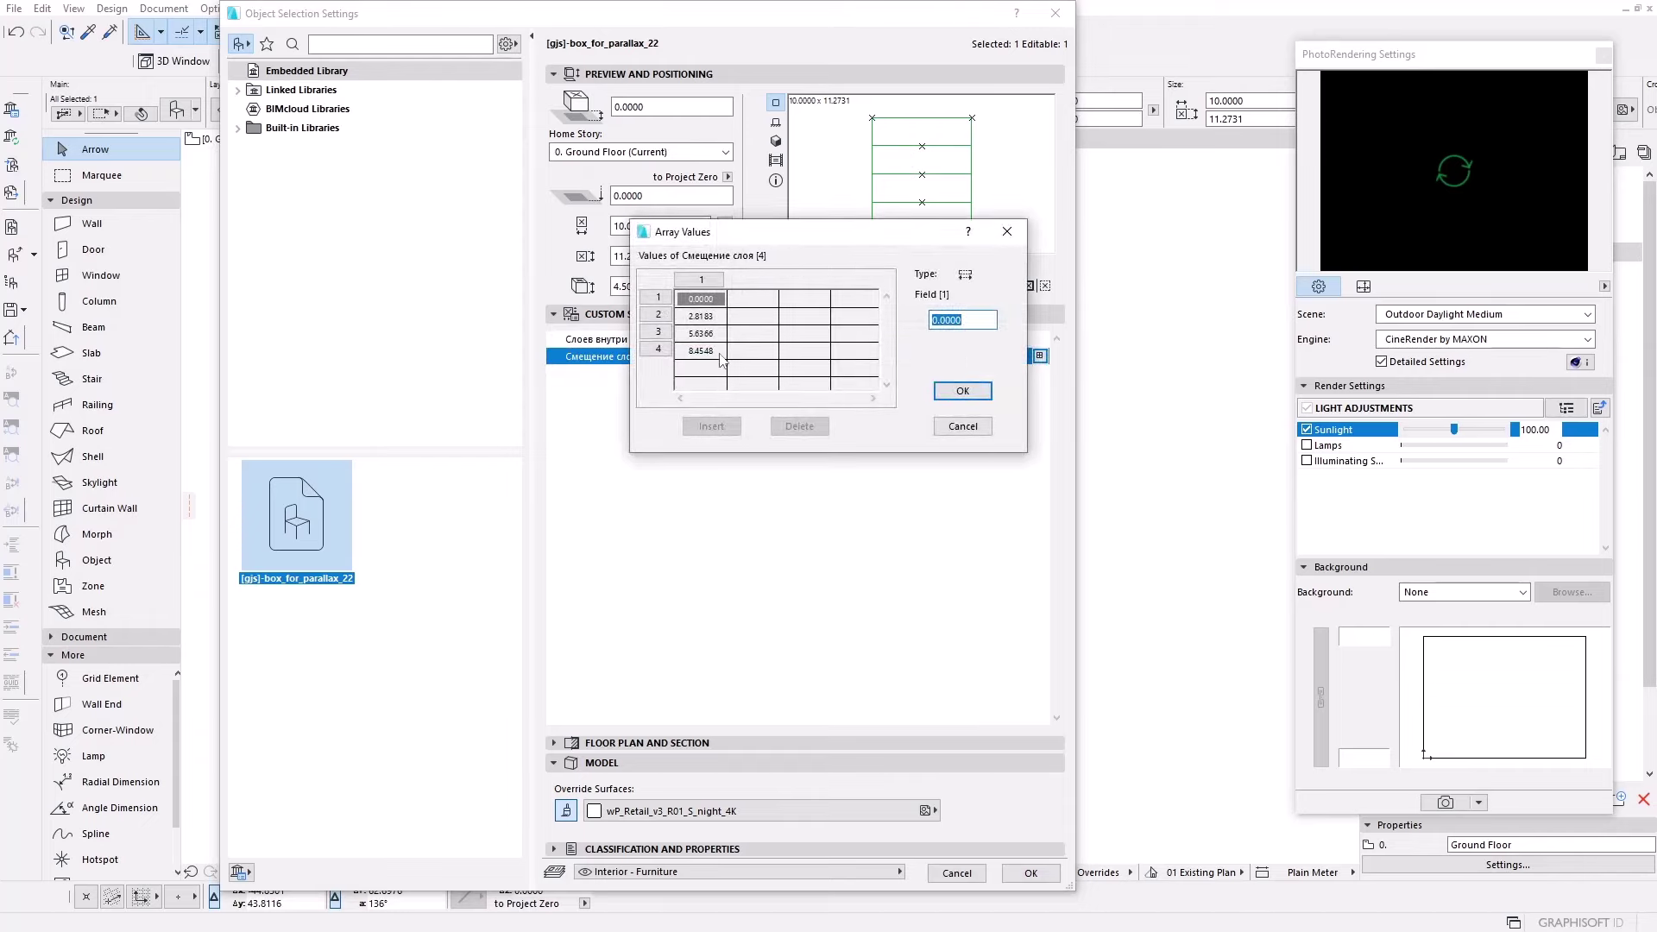
click(967, 434)
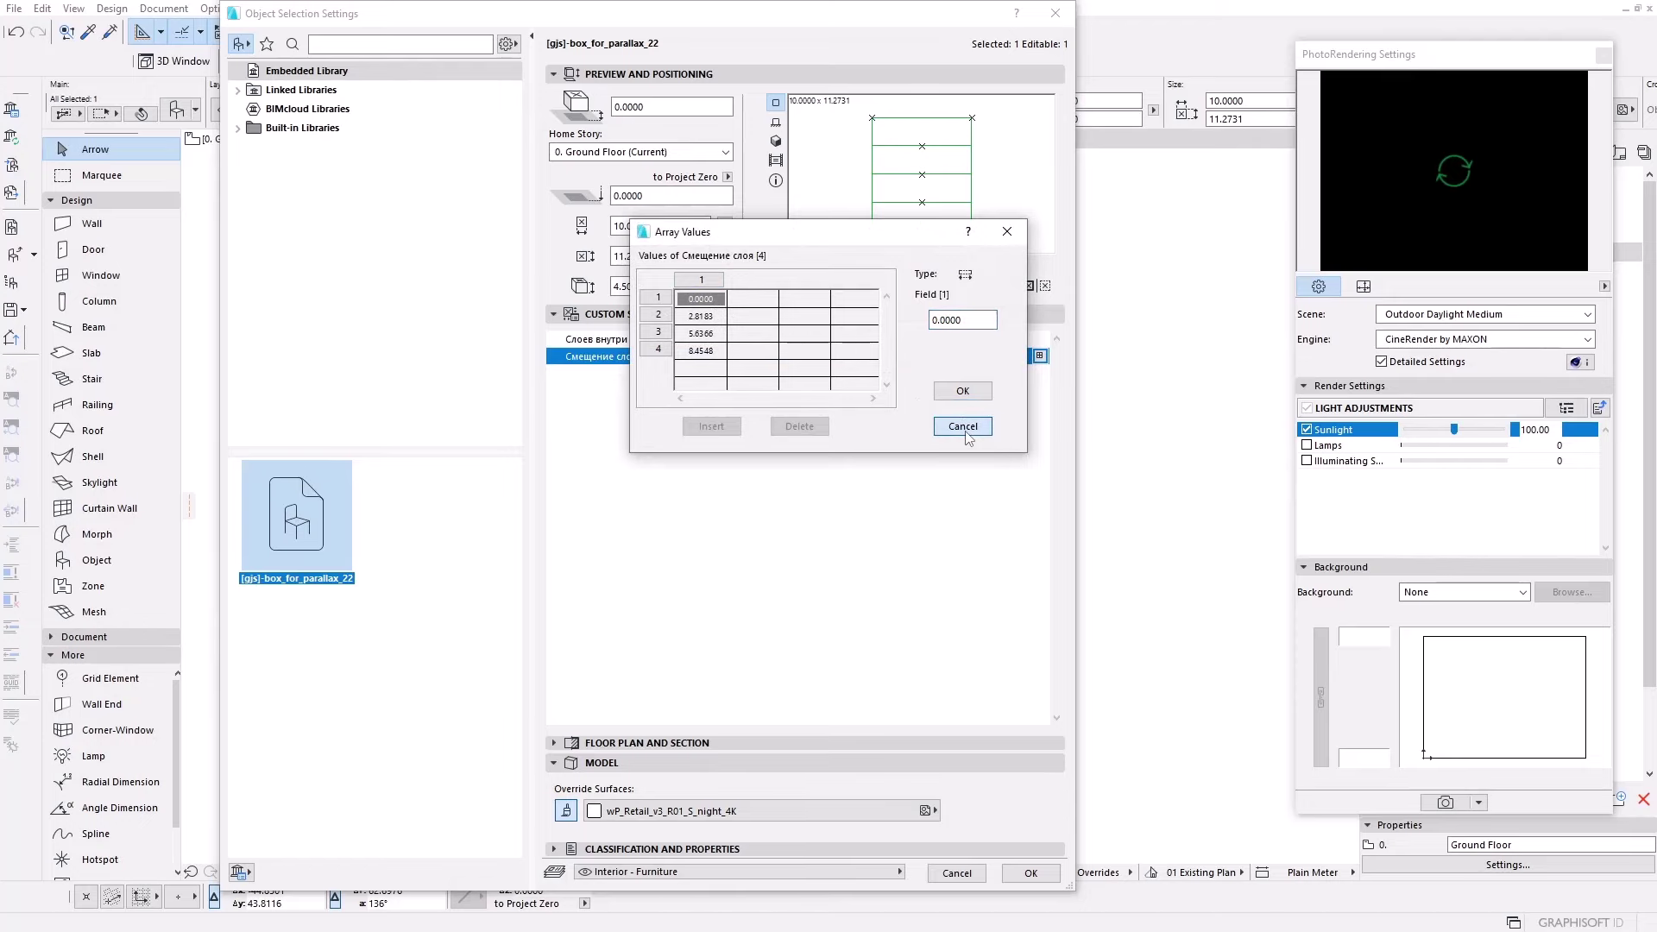
click(1030, 873)
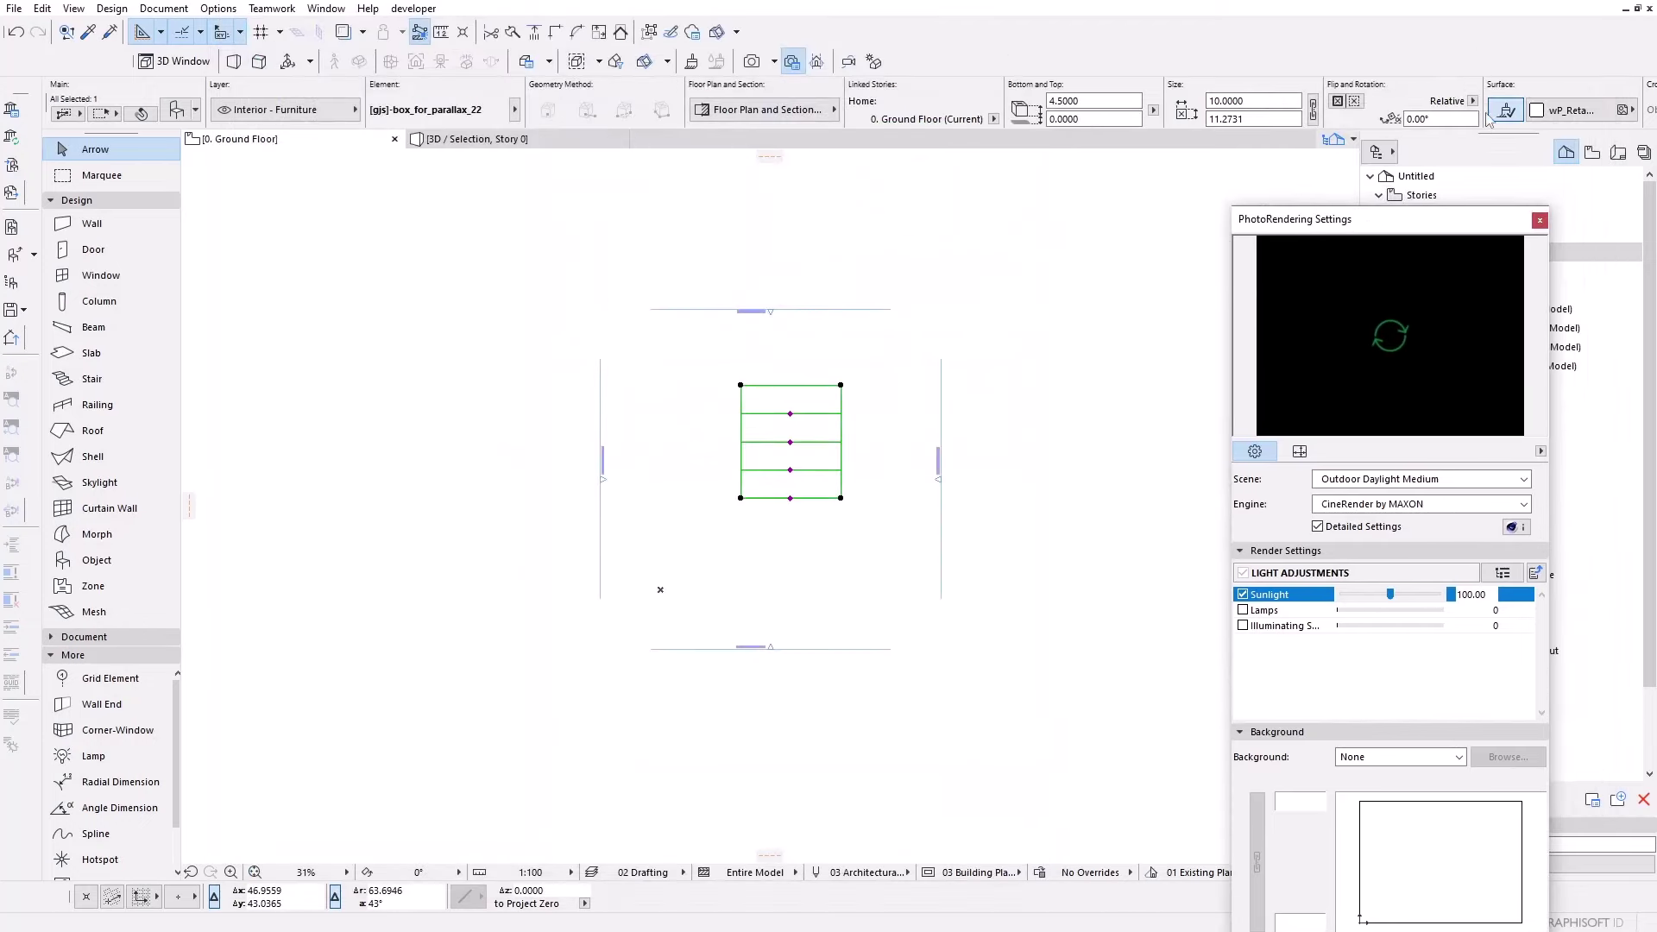
- Switch to 3D, orbit to look down into the parallax box, and select it
middle_drag(999, 405, 843, 374)
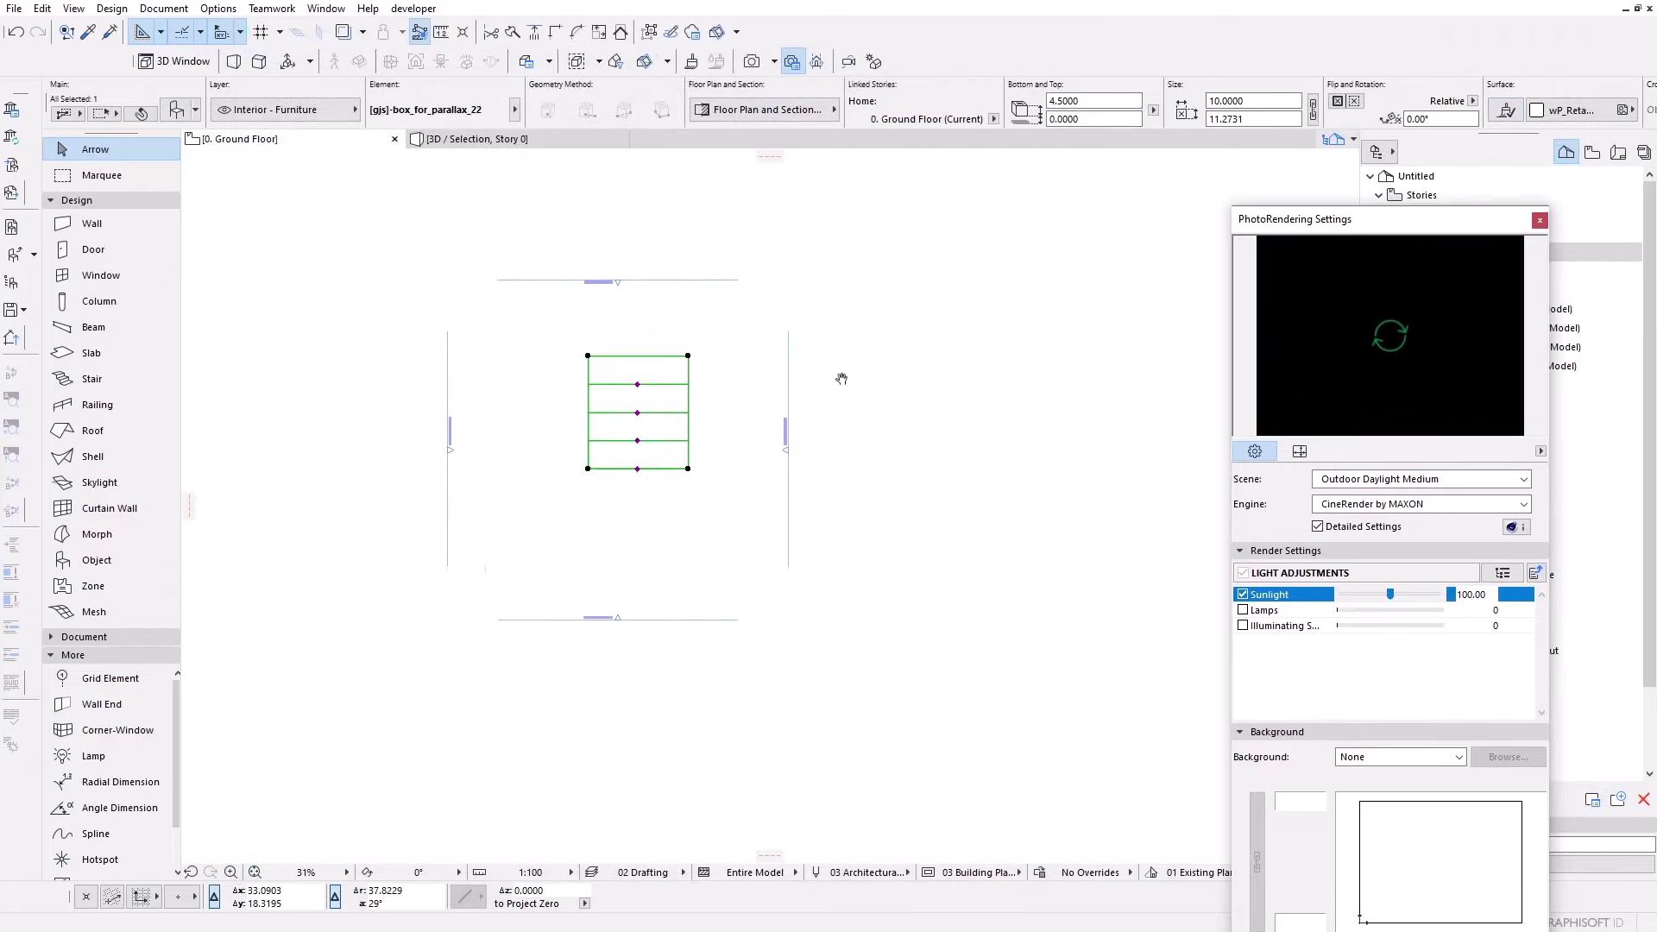
scroll(691, 381, up, 1)
scroll(706, 413, up, 1)
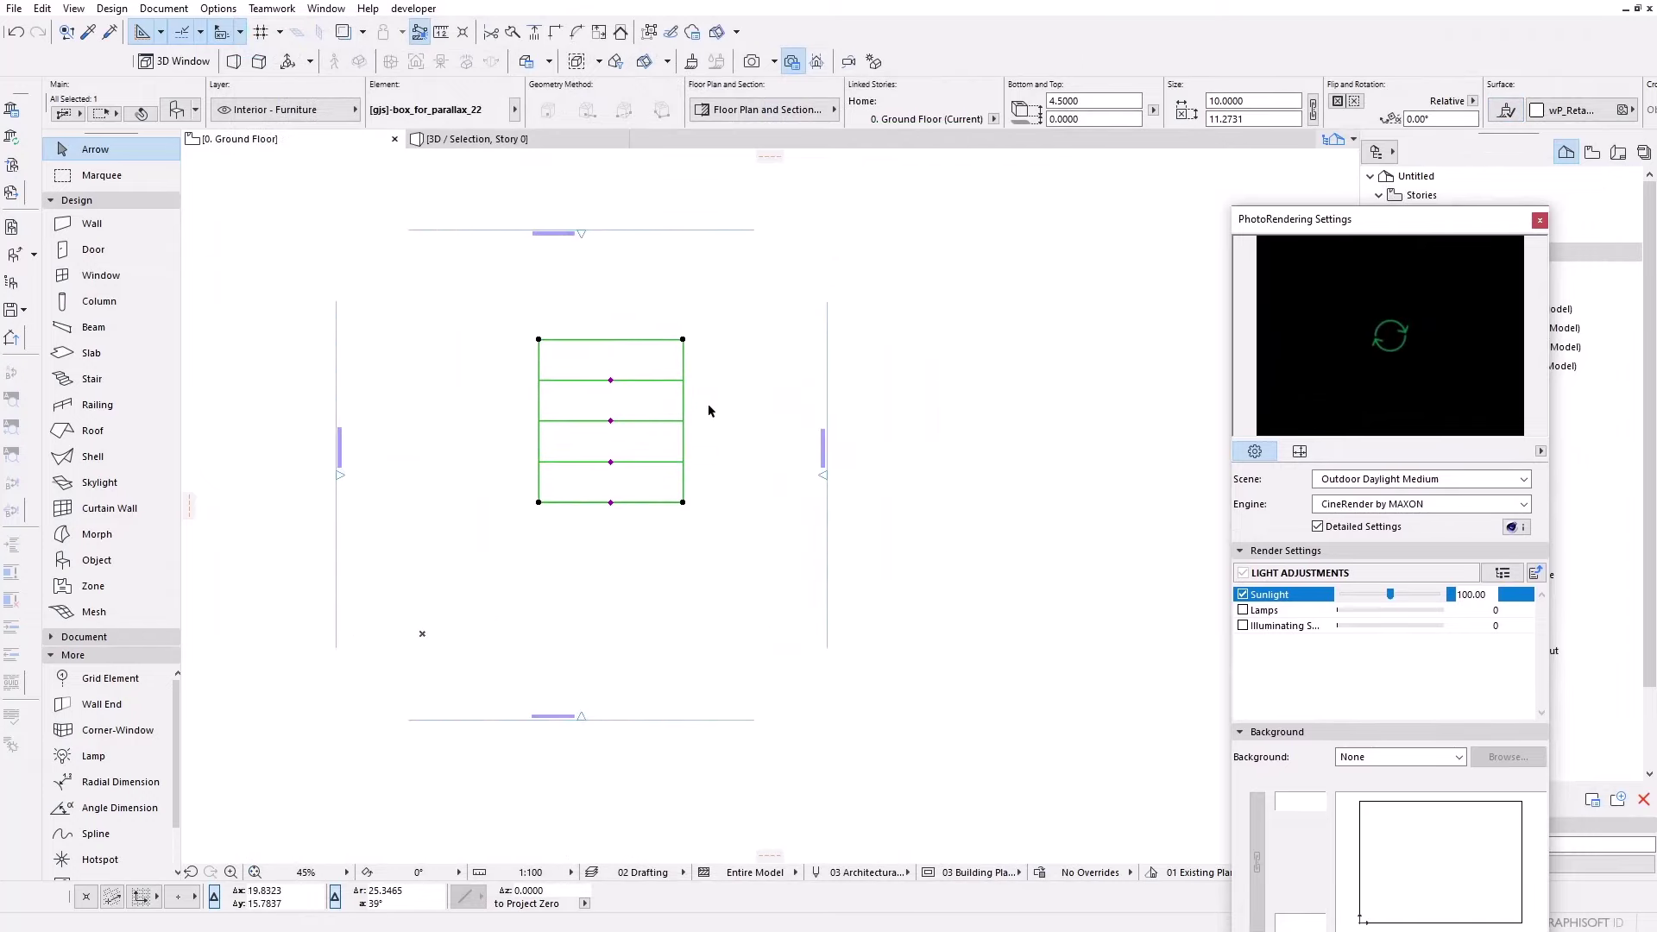
key(F3)
mouse_move(708, 402)
shift+middle_down()
mouse_move(747, 488)
mouse_move(836, 562)
mouse_move(976, 562)
mouse_move(842, 580)
mouse_move(673, 526)
mouse_move(706, 292)
mouse_move(1011, 488)
mouse_move(958, 518)
mouse_move(989, 544)
mouse_move(722, 481)
mouse_move(618, 547)
mouse_move(765, 581)
mouse_move(673, 466)
mouse_move(685, 535)
shift+middle_up()
scroll(757, 377, up, 3)
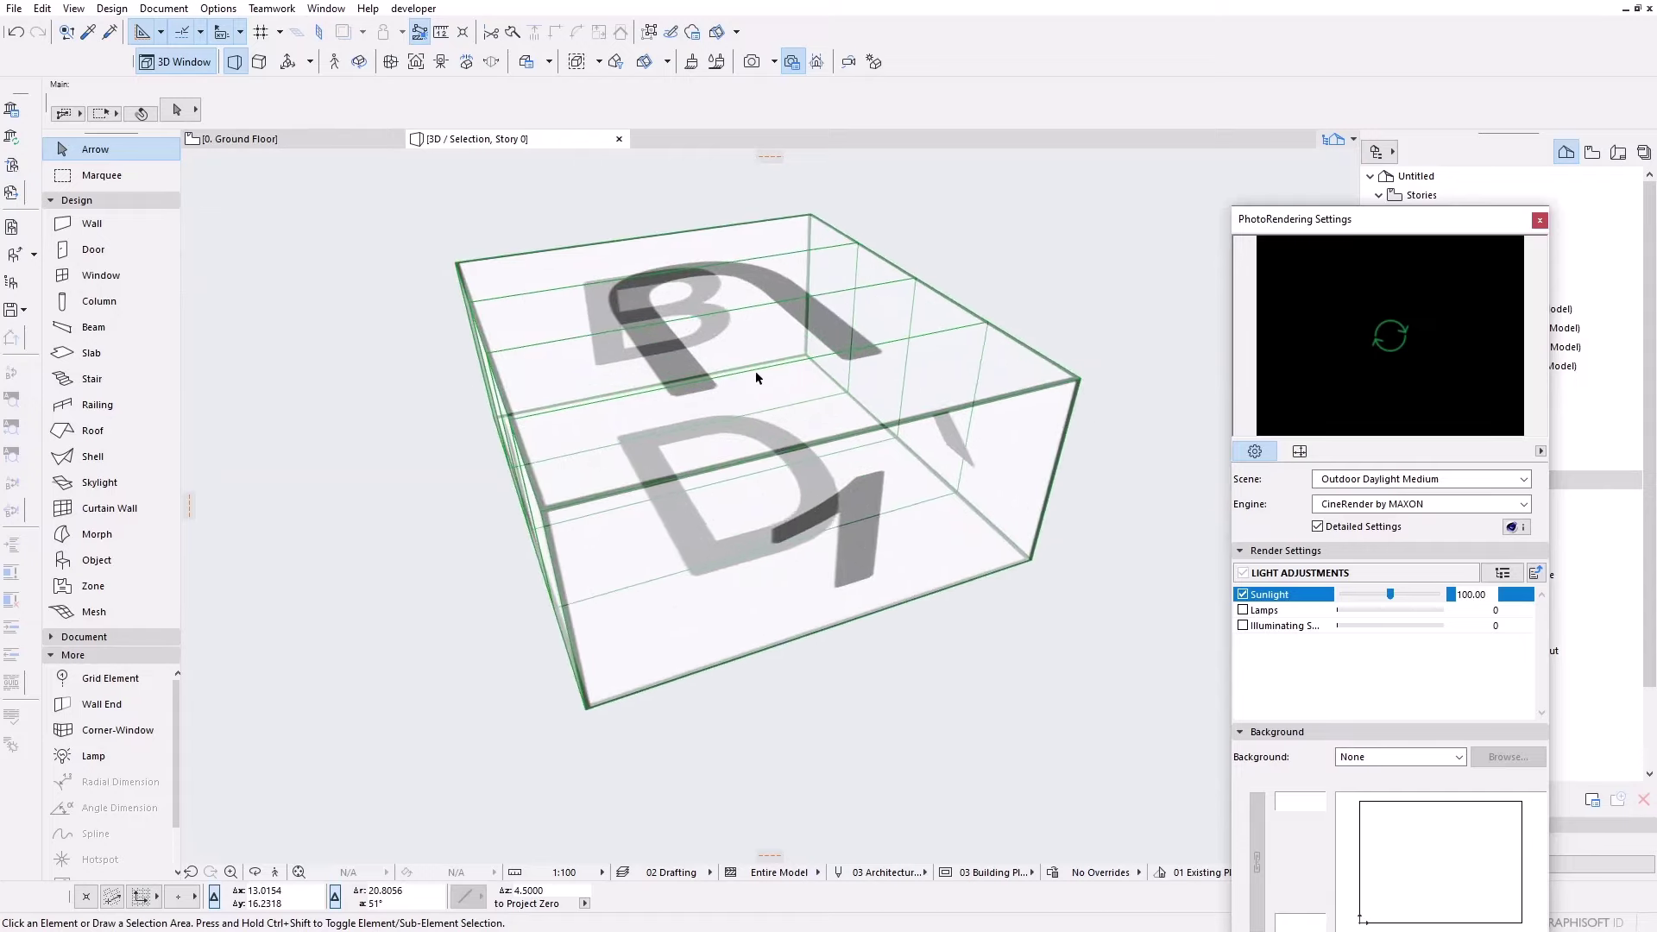
scroll(795, 456, down, 3)
mouse_move(887, 469)
shift+middle_down()
mouse_move(895, 455)
mouse_move(895, 492)
mouse_move(902, 372)
shift+middle_up()
mouse_move(863, 479)
shift+middle_down()
mouse_move(764, 528)
mouse_move(780, 577)
mouse_move(951, 515)
shift+middle_up()
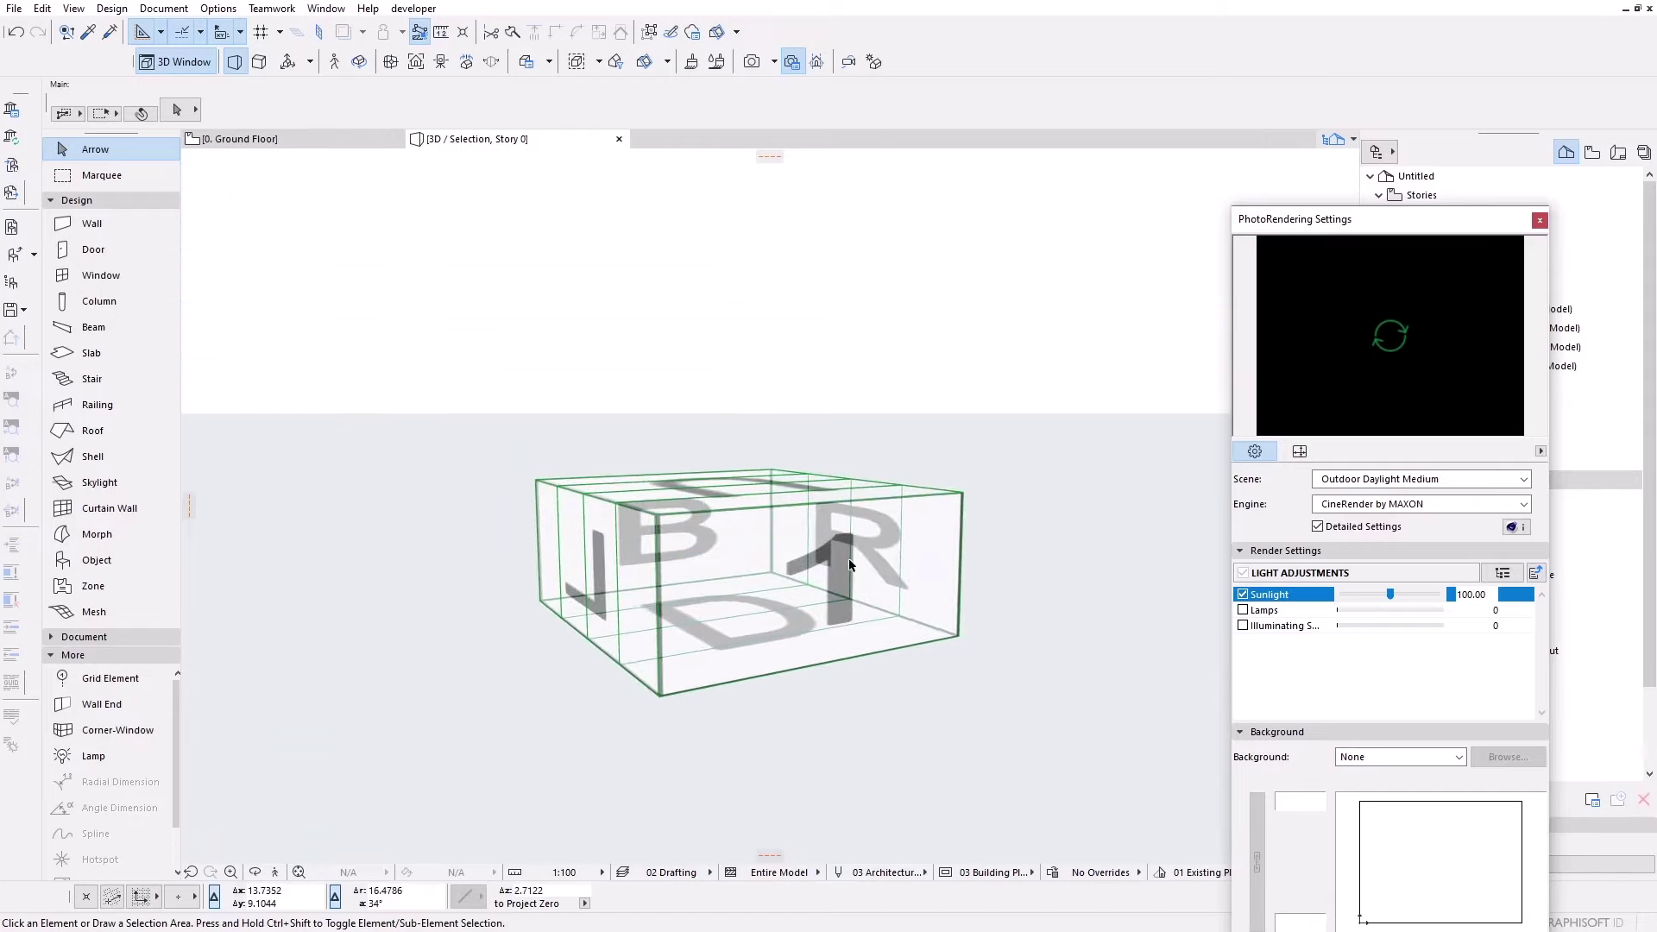
drag(1040, 409, 813, 515)
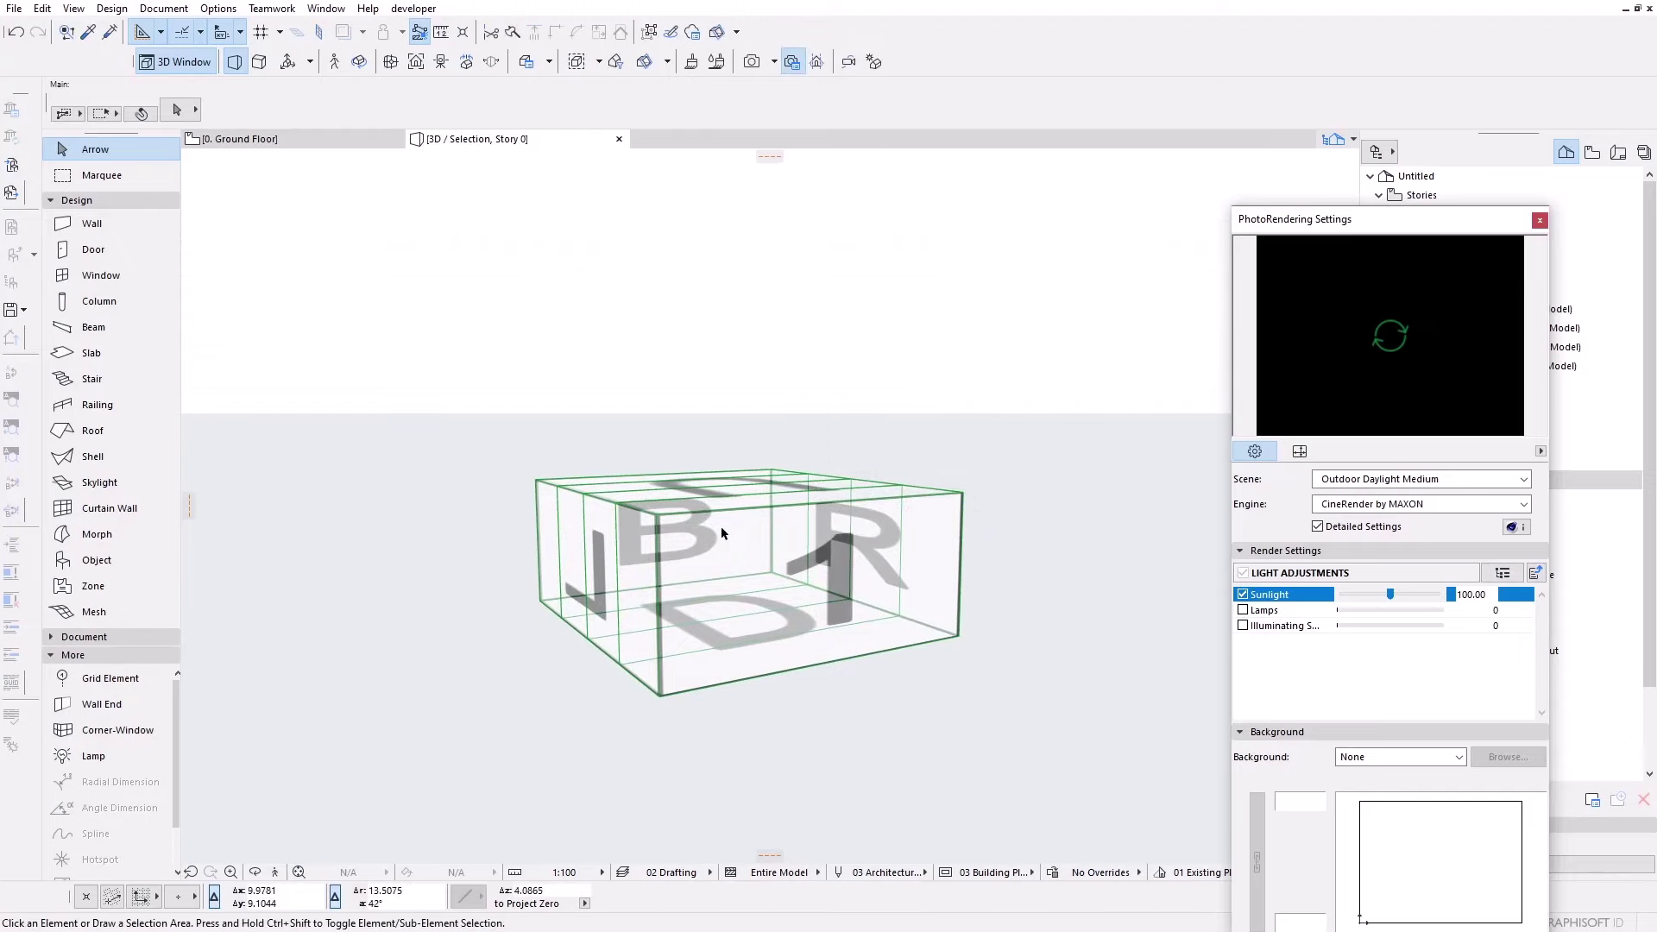
drag(1036, 356, 492, 741)
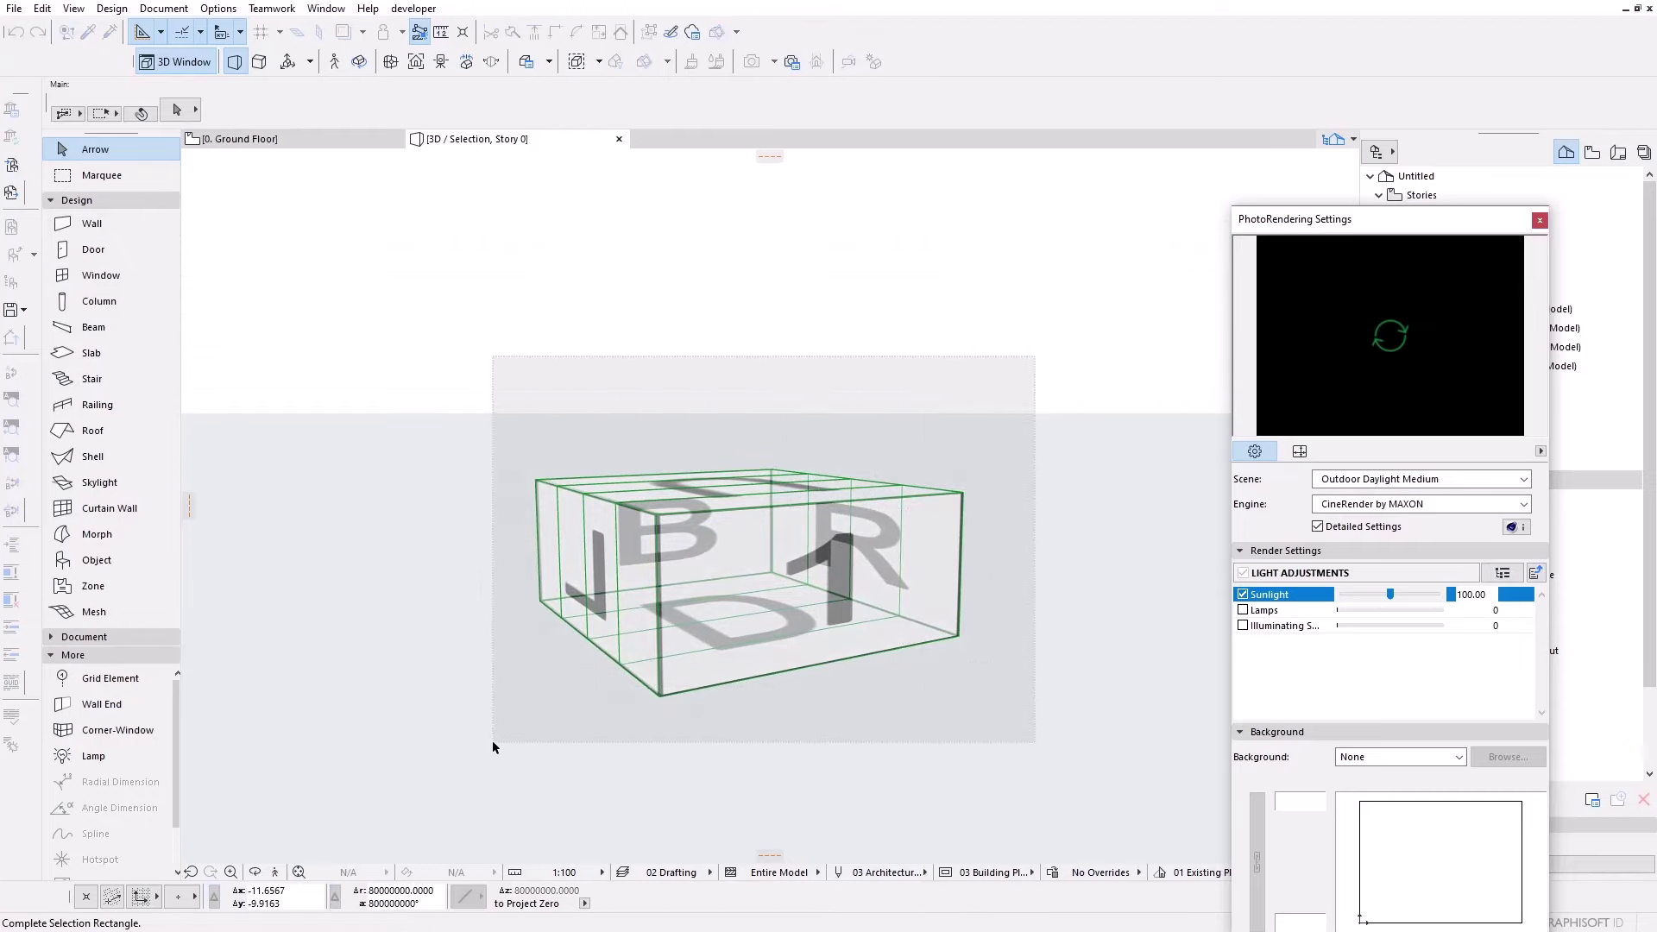
shift+middle_drag(541, 696, 788, 591)
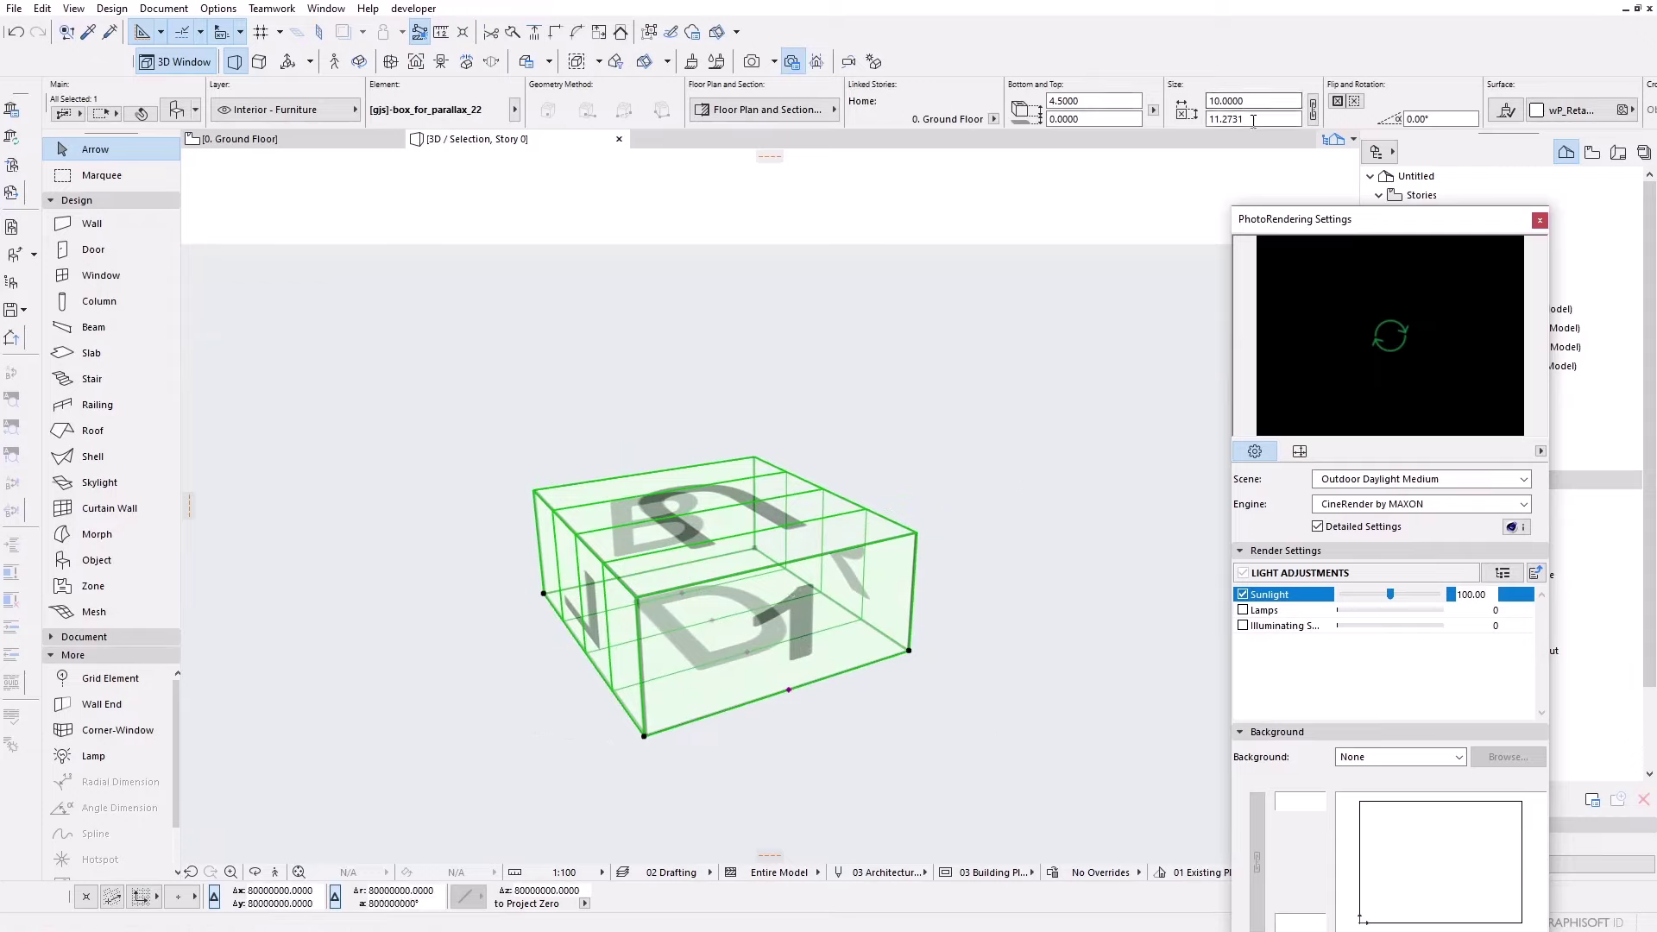
- Set the box's second size dimension to 11 in the Info Box
click(1092, 101)
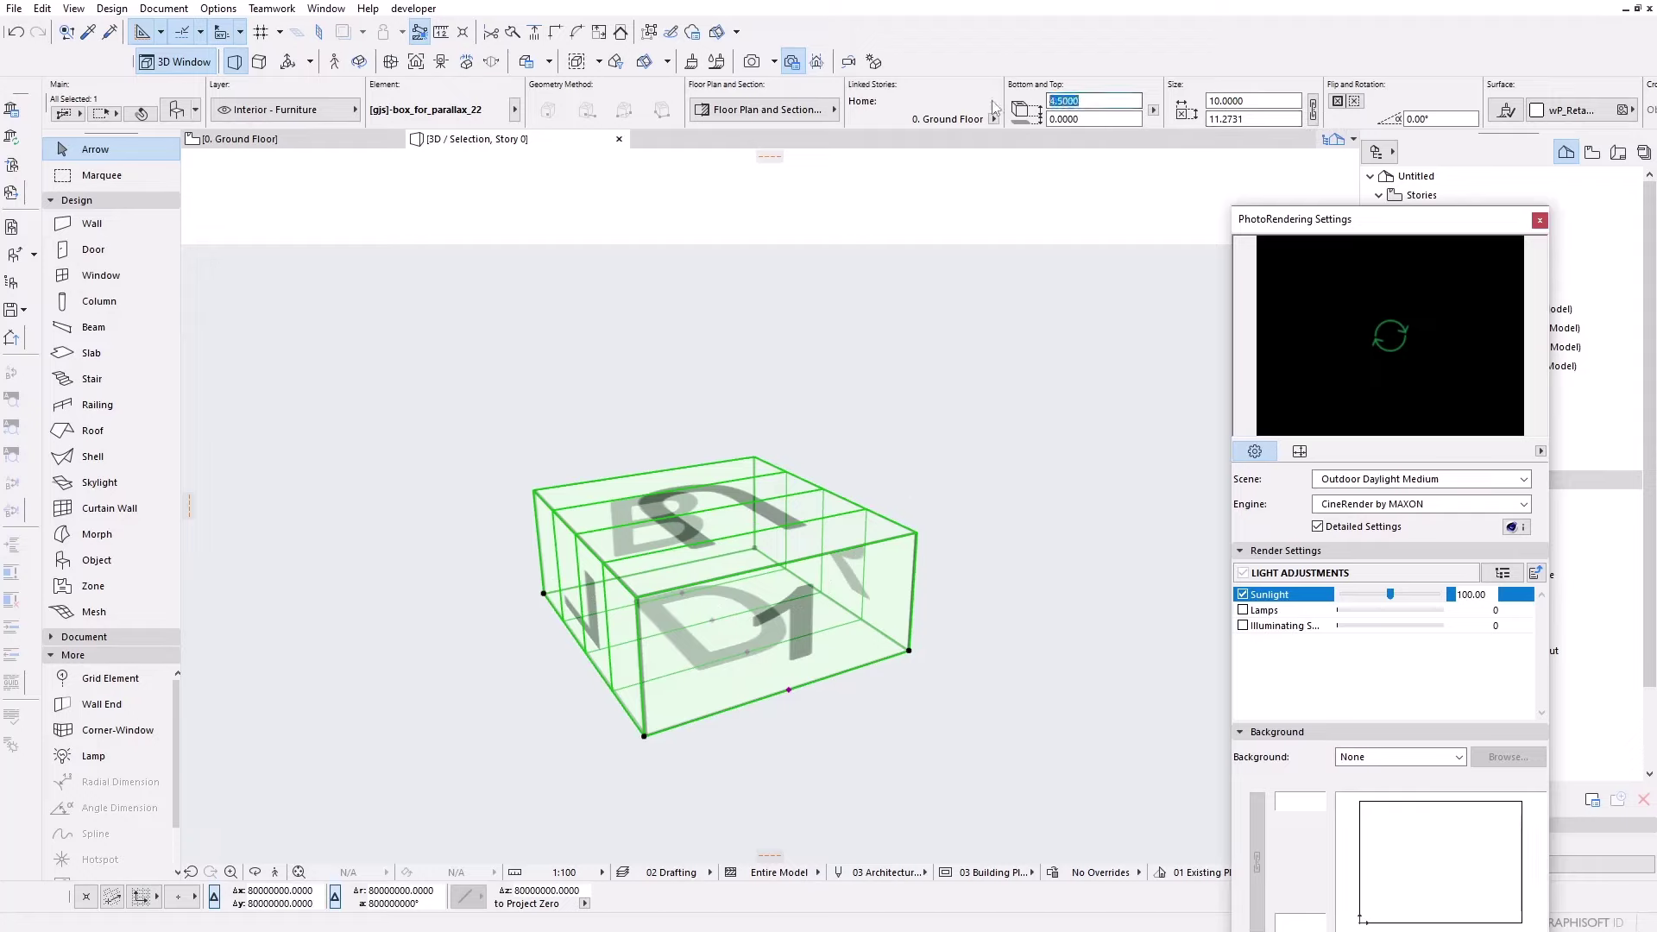
drag(1262, 101, 1218, 99)
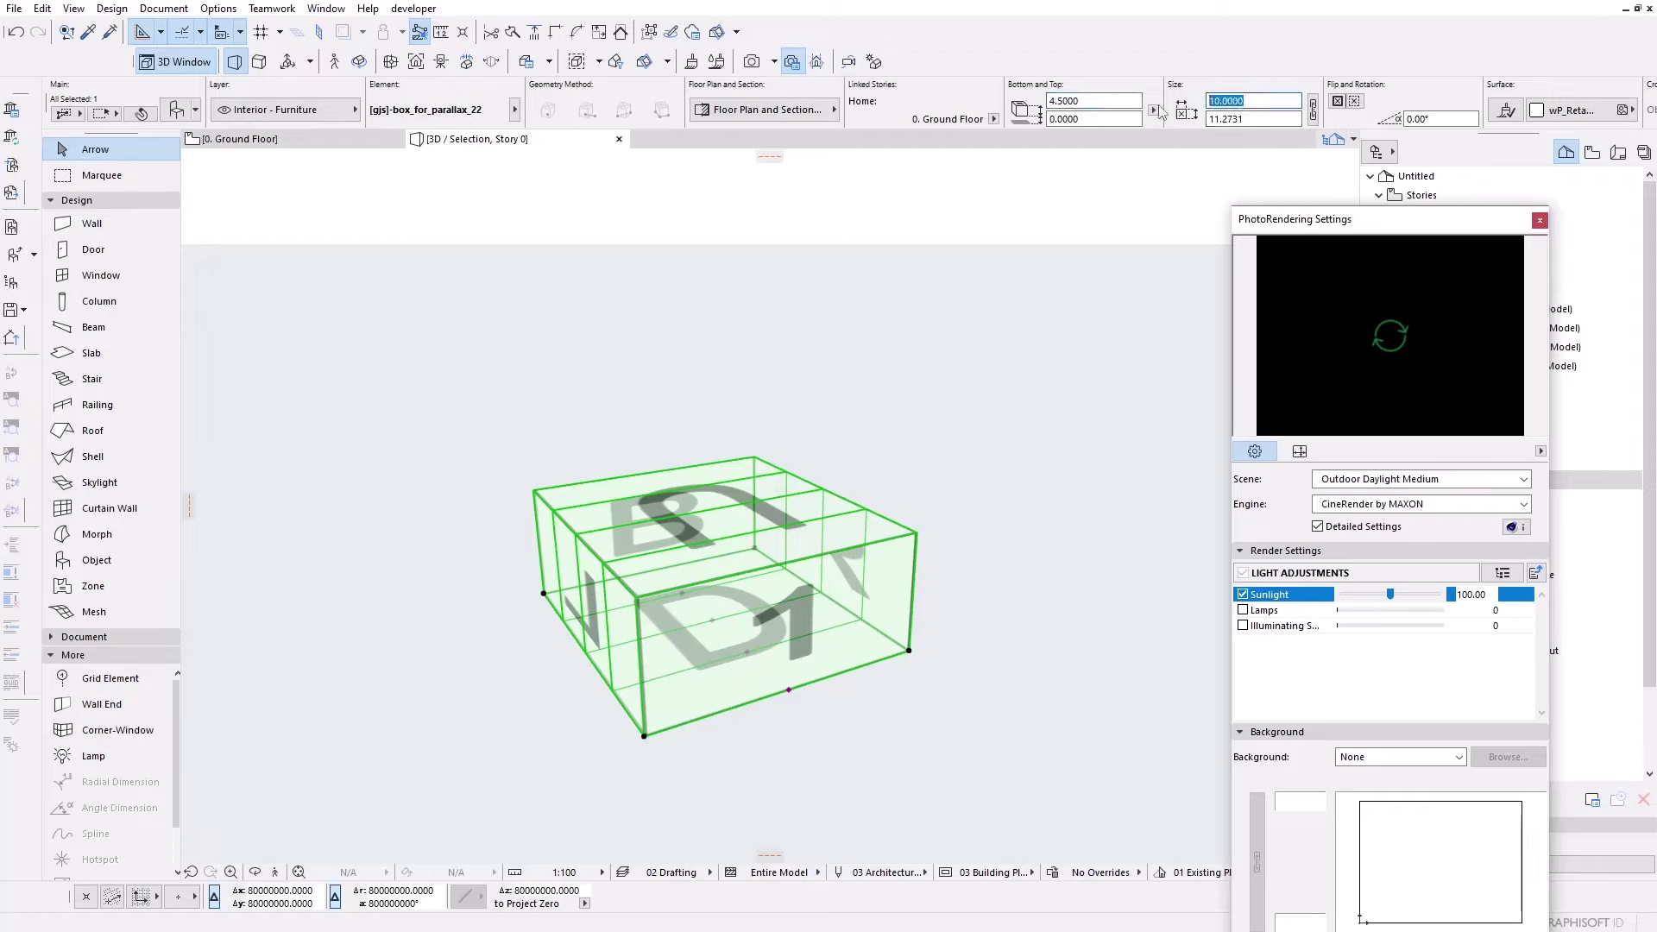
key(Tab)
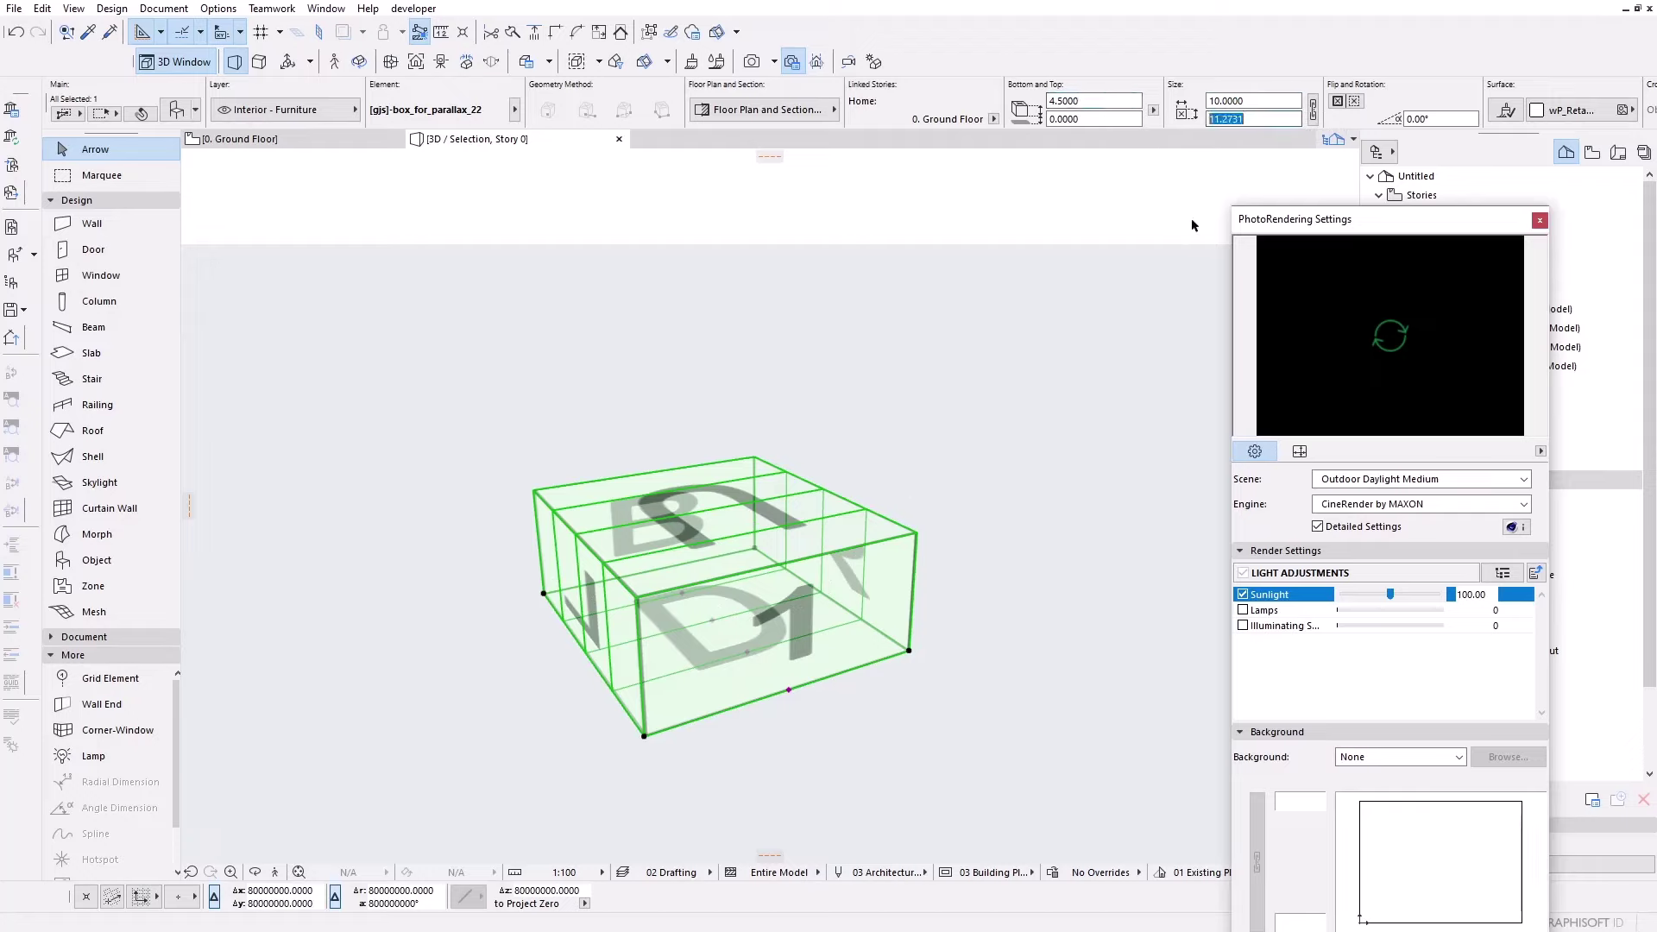
text(11)
key(Return)
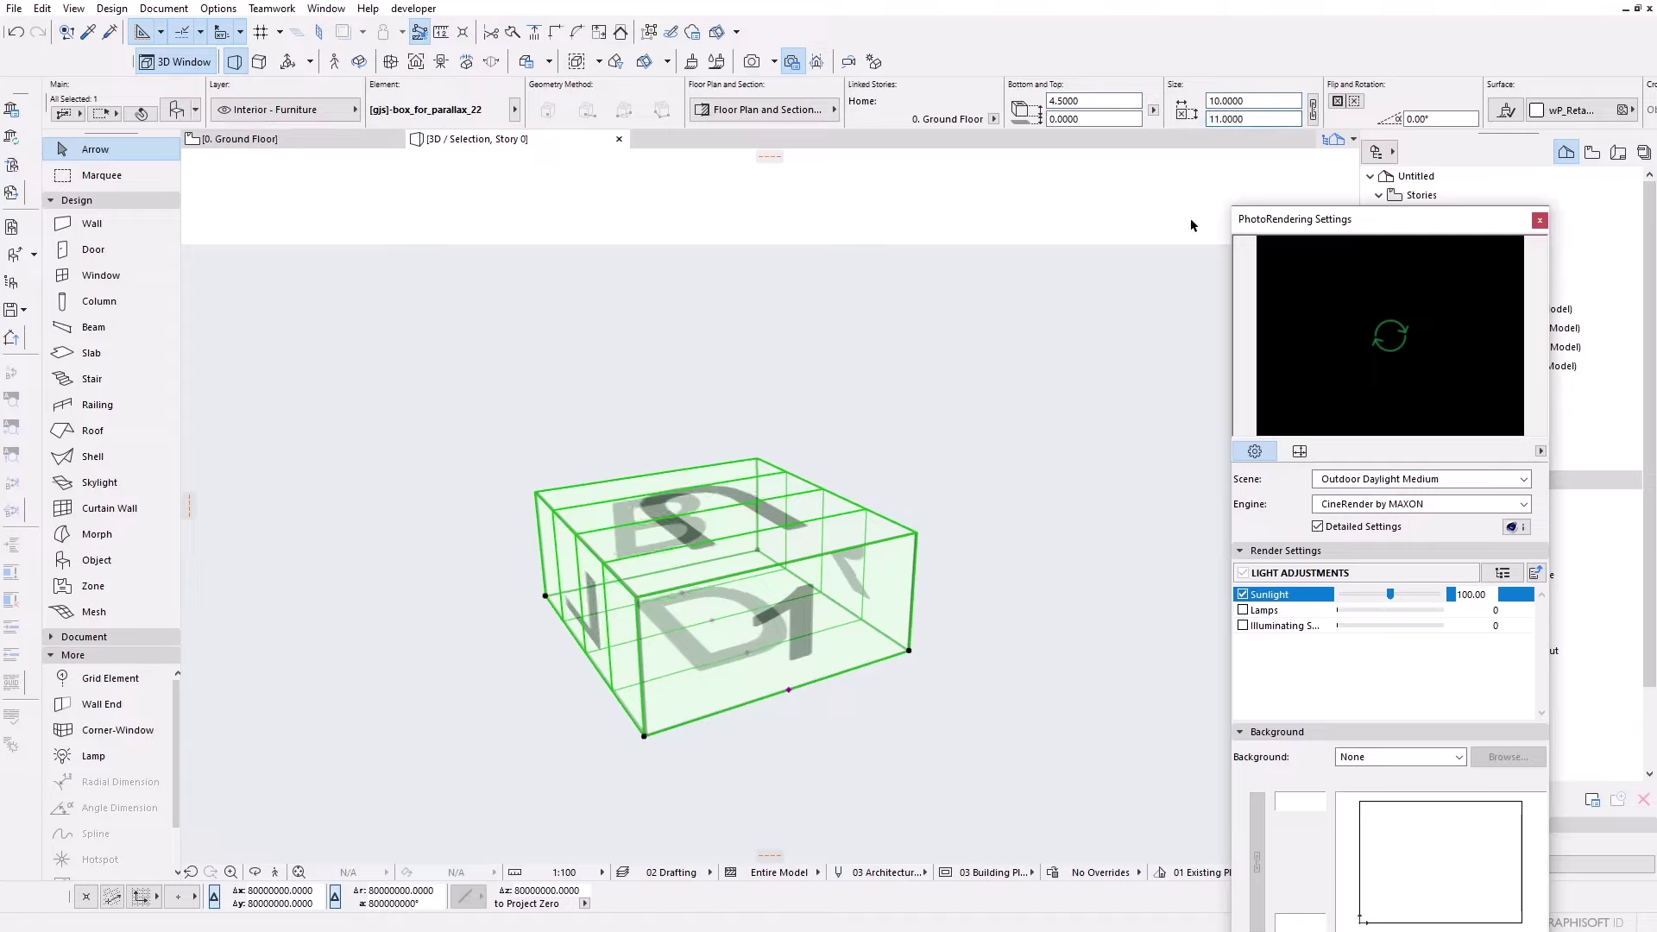
- Select the box and offset its front face, then deselect and orbit slightly
click(908, 652)
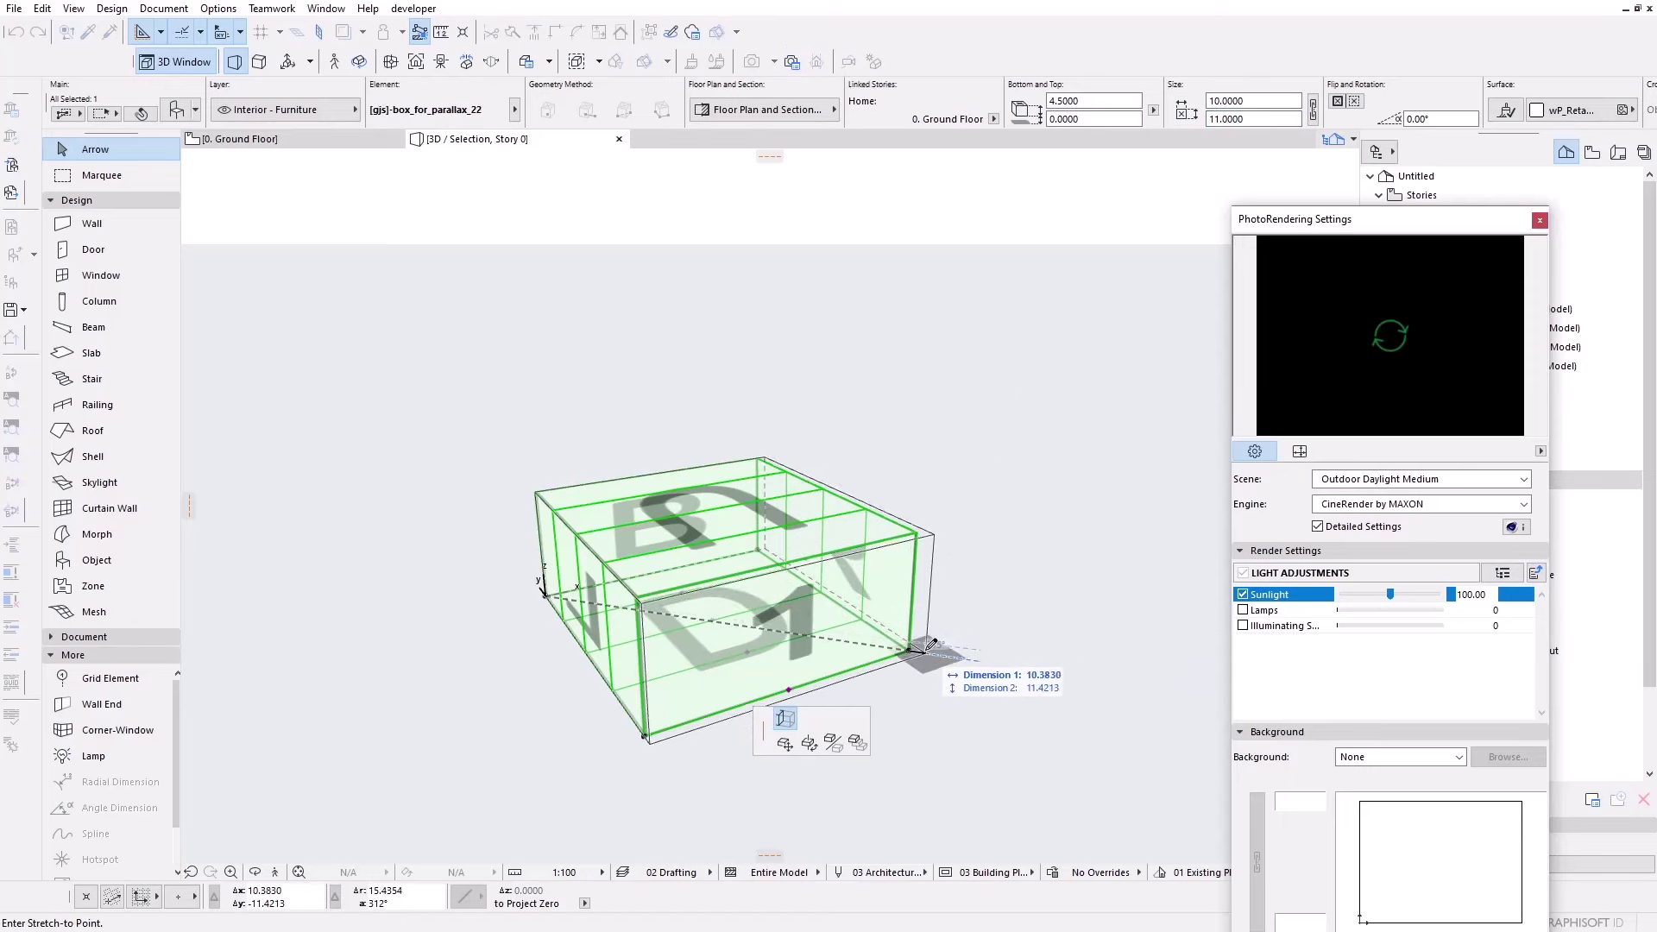
key(Escape)
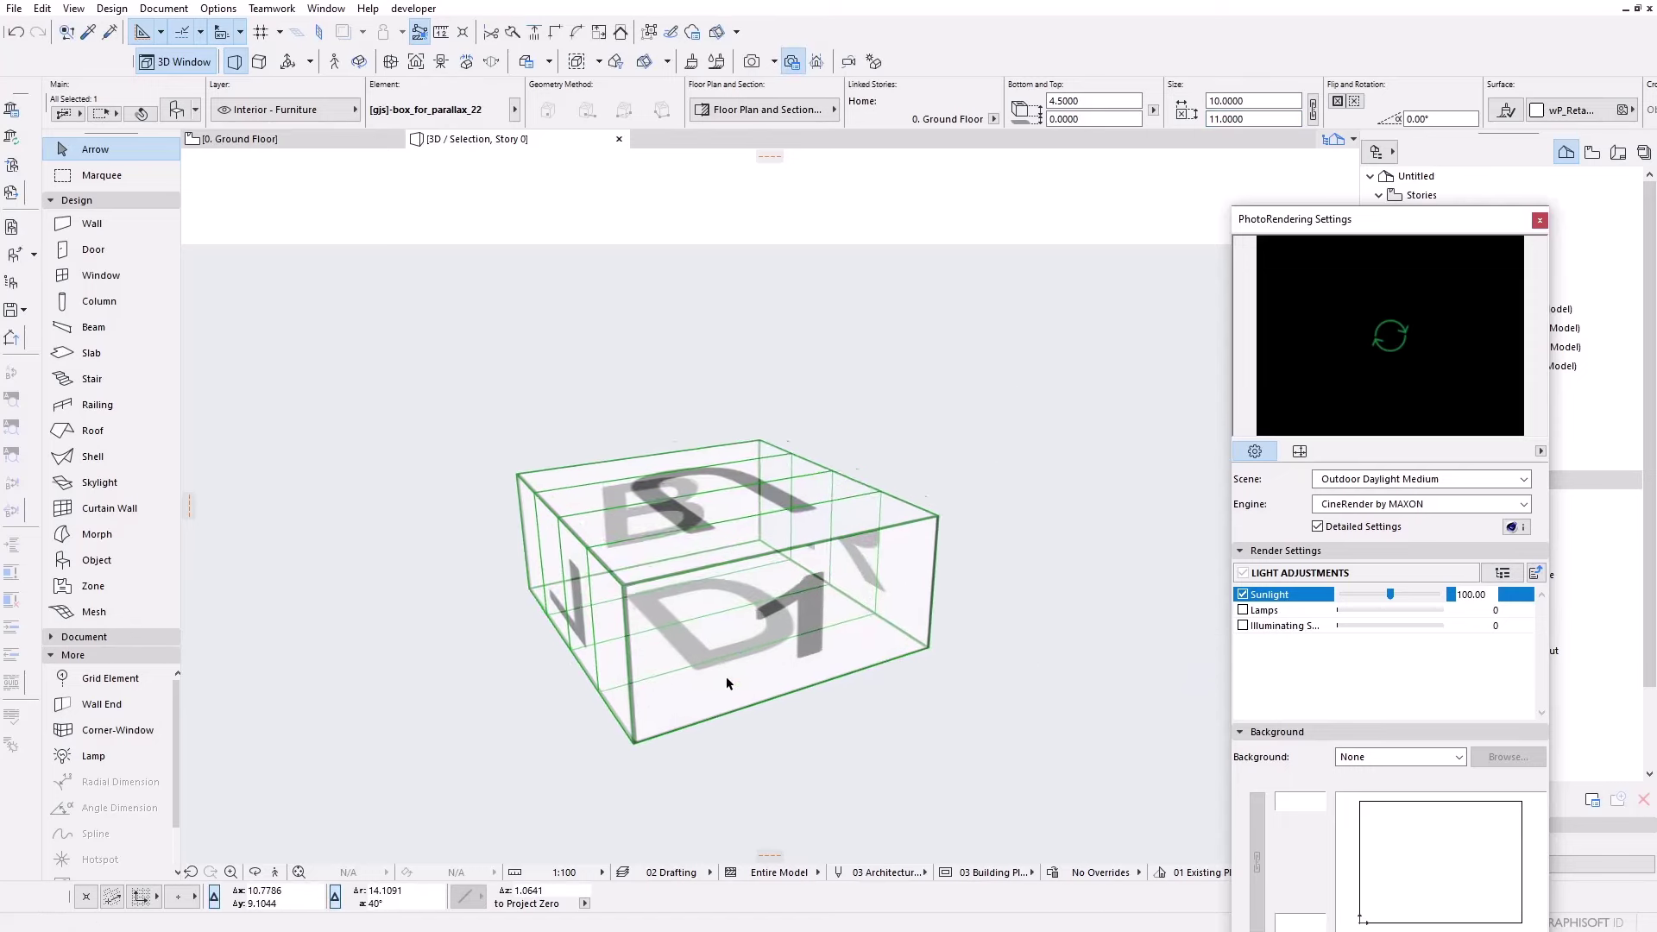
scroll(726, 682, up, 2)
click(757, 646)
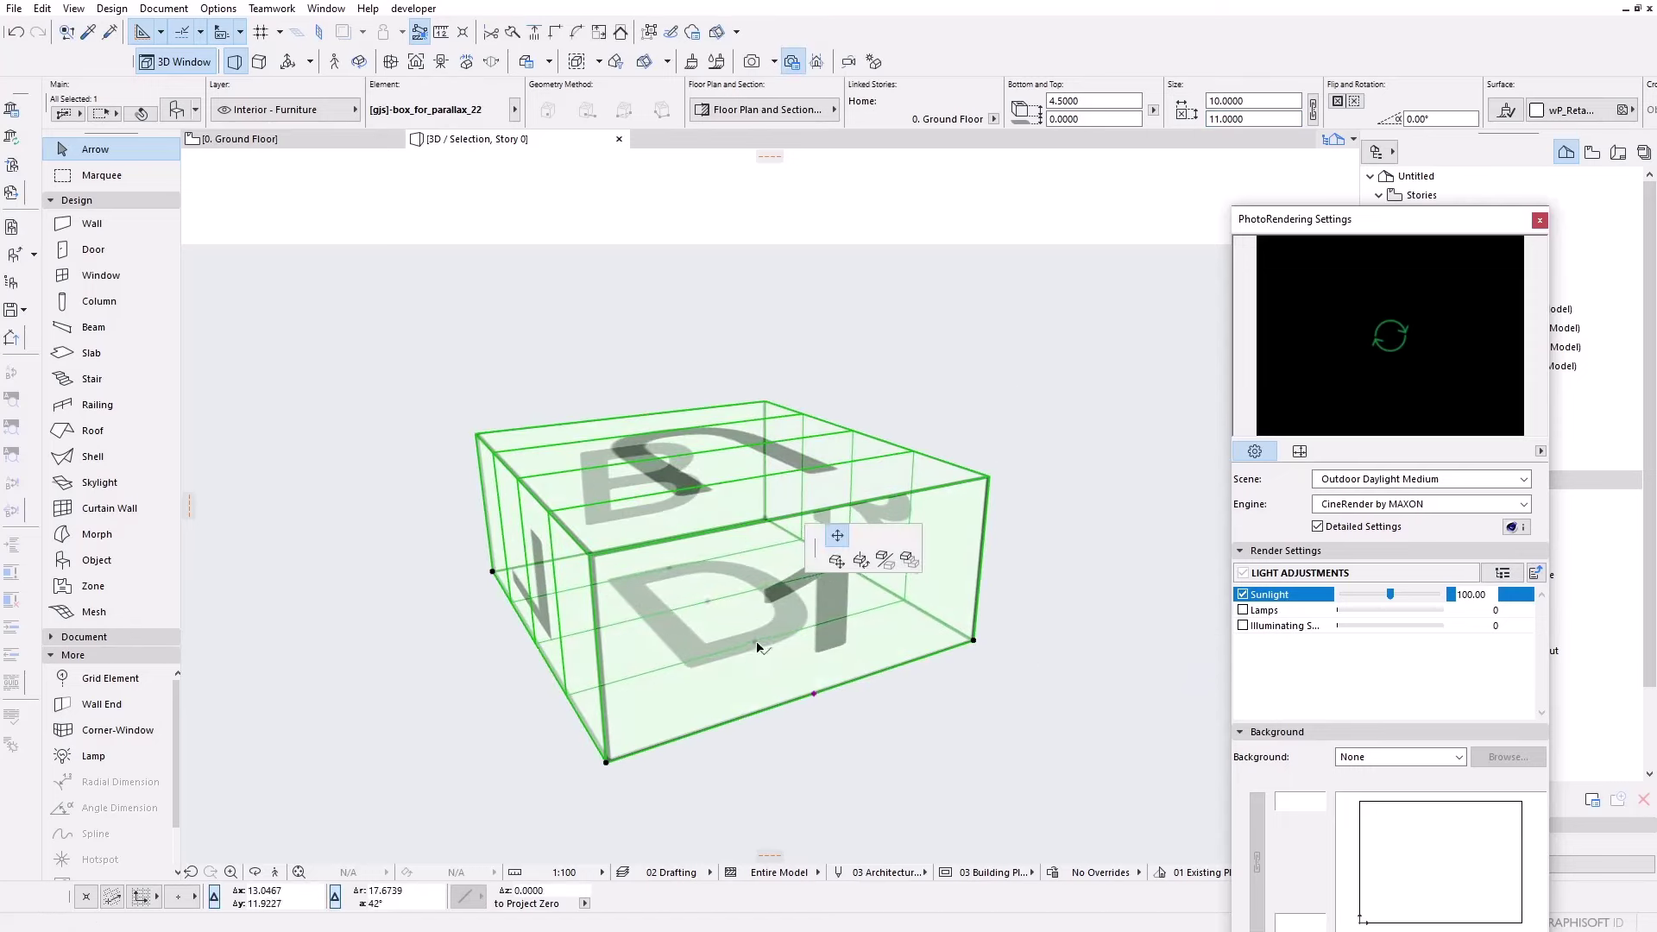
click(809, 693)
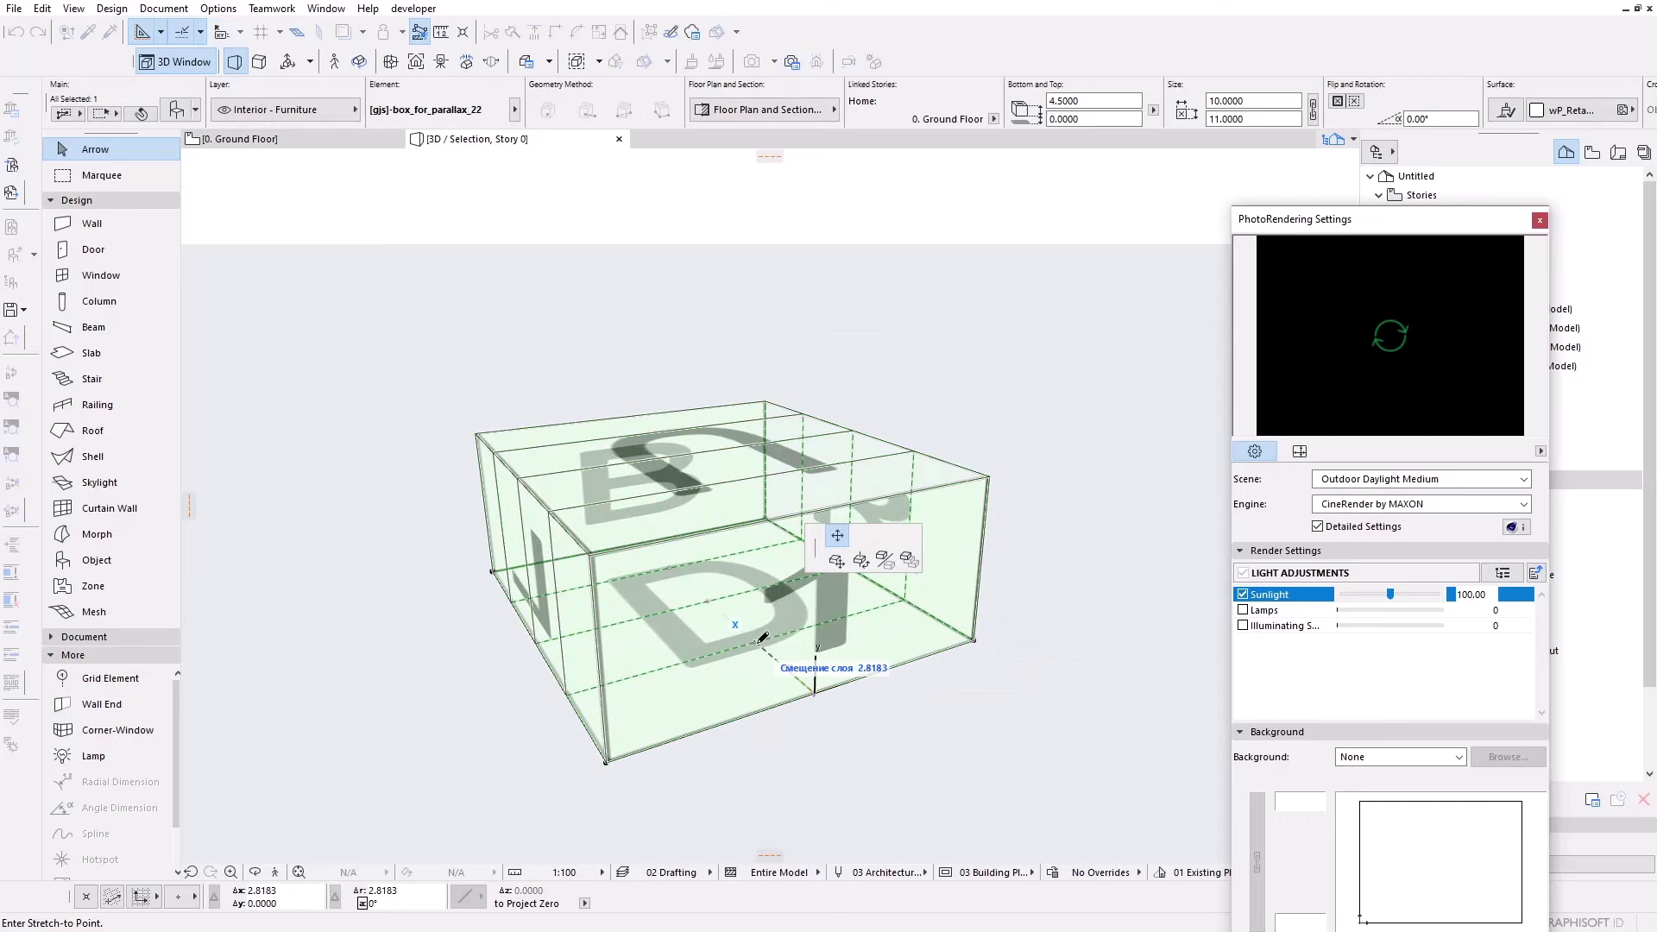
click(811, 694)
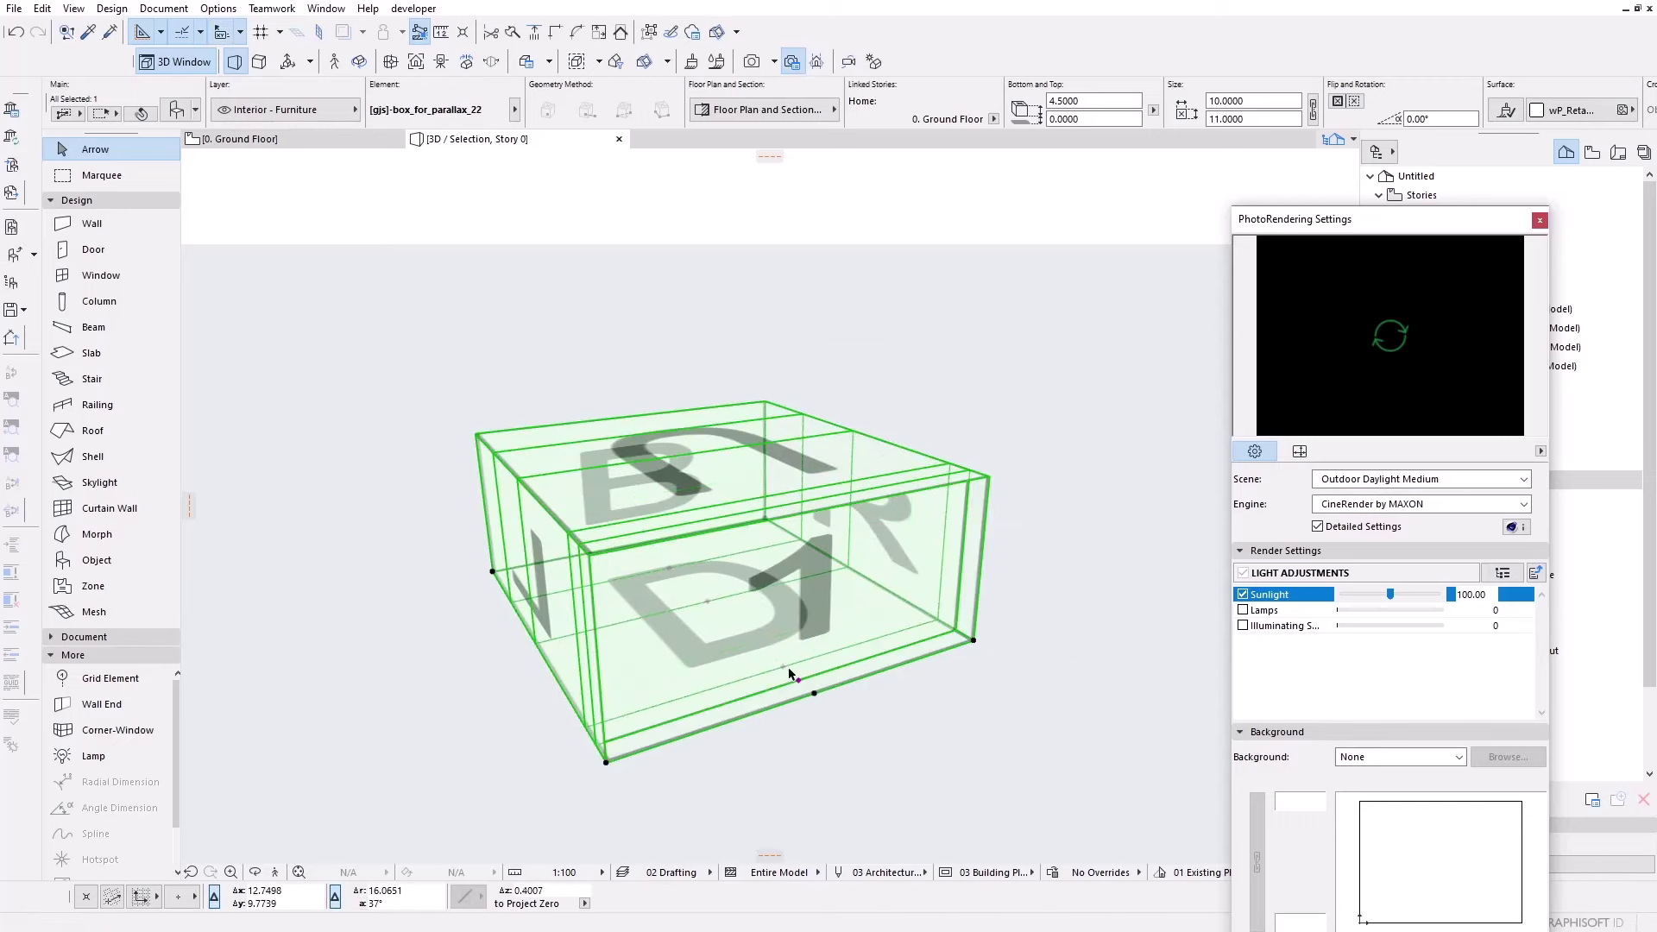
click(788, 674)
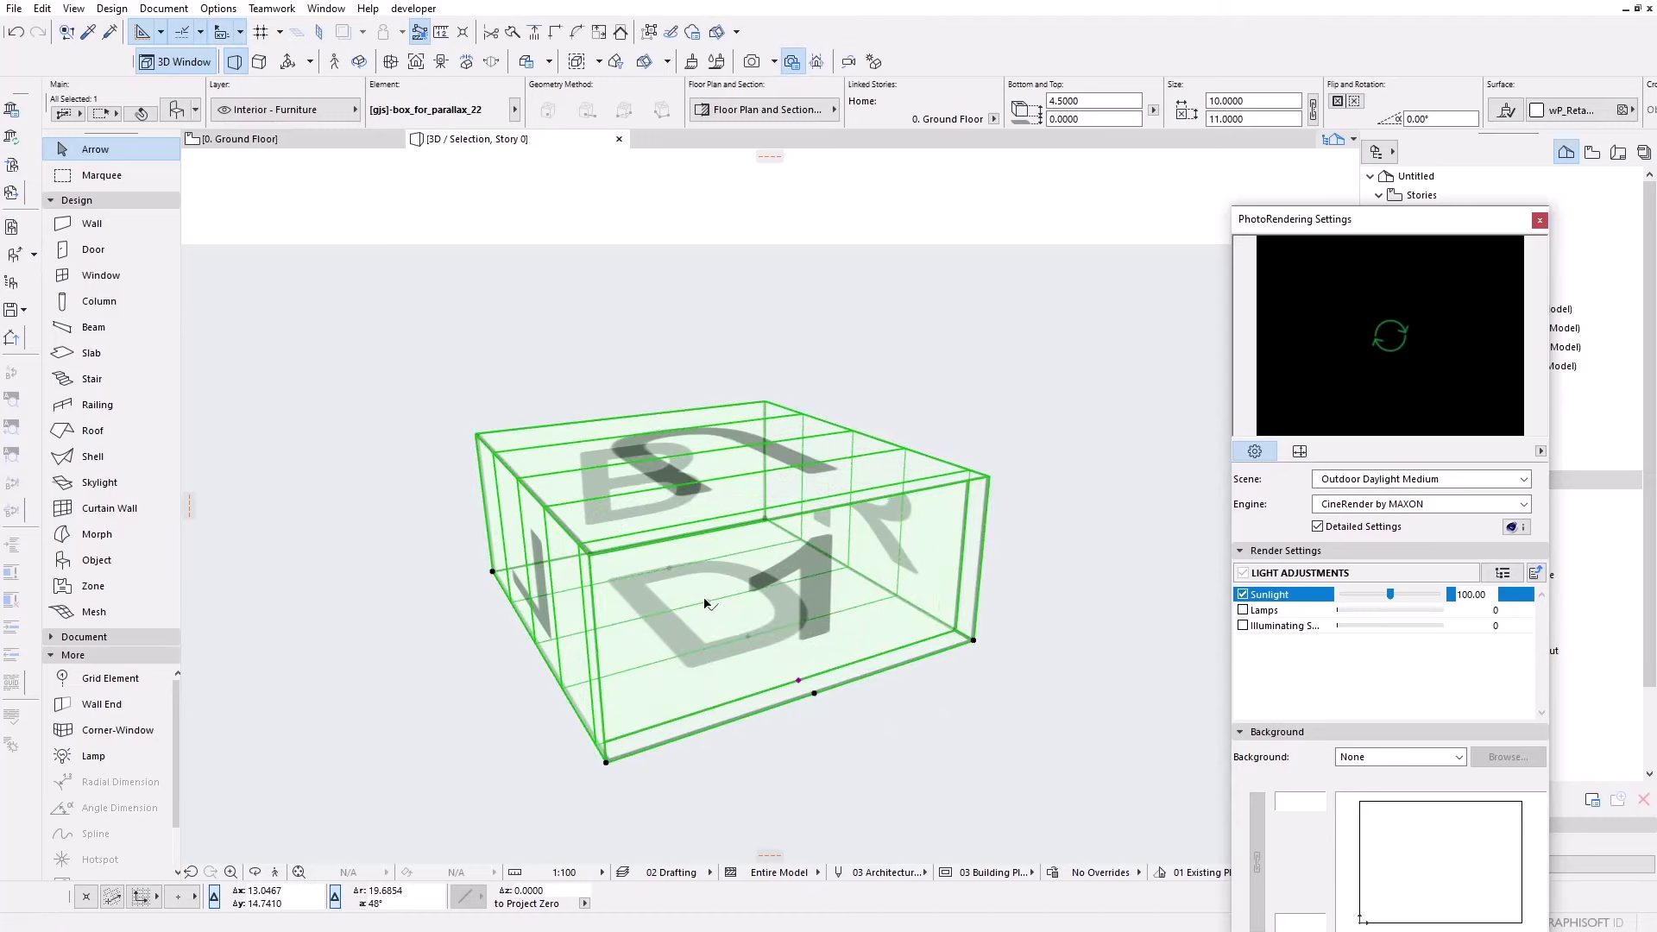
click(1067, 631)
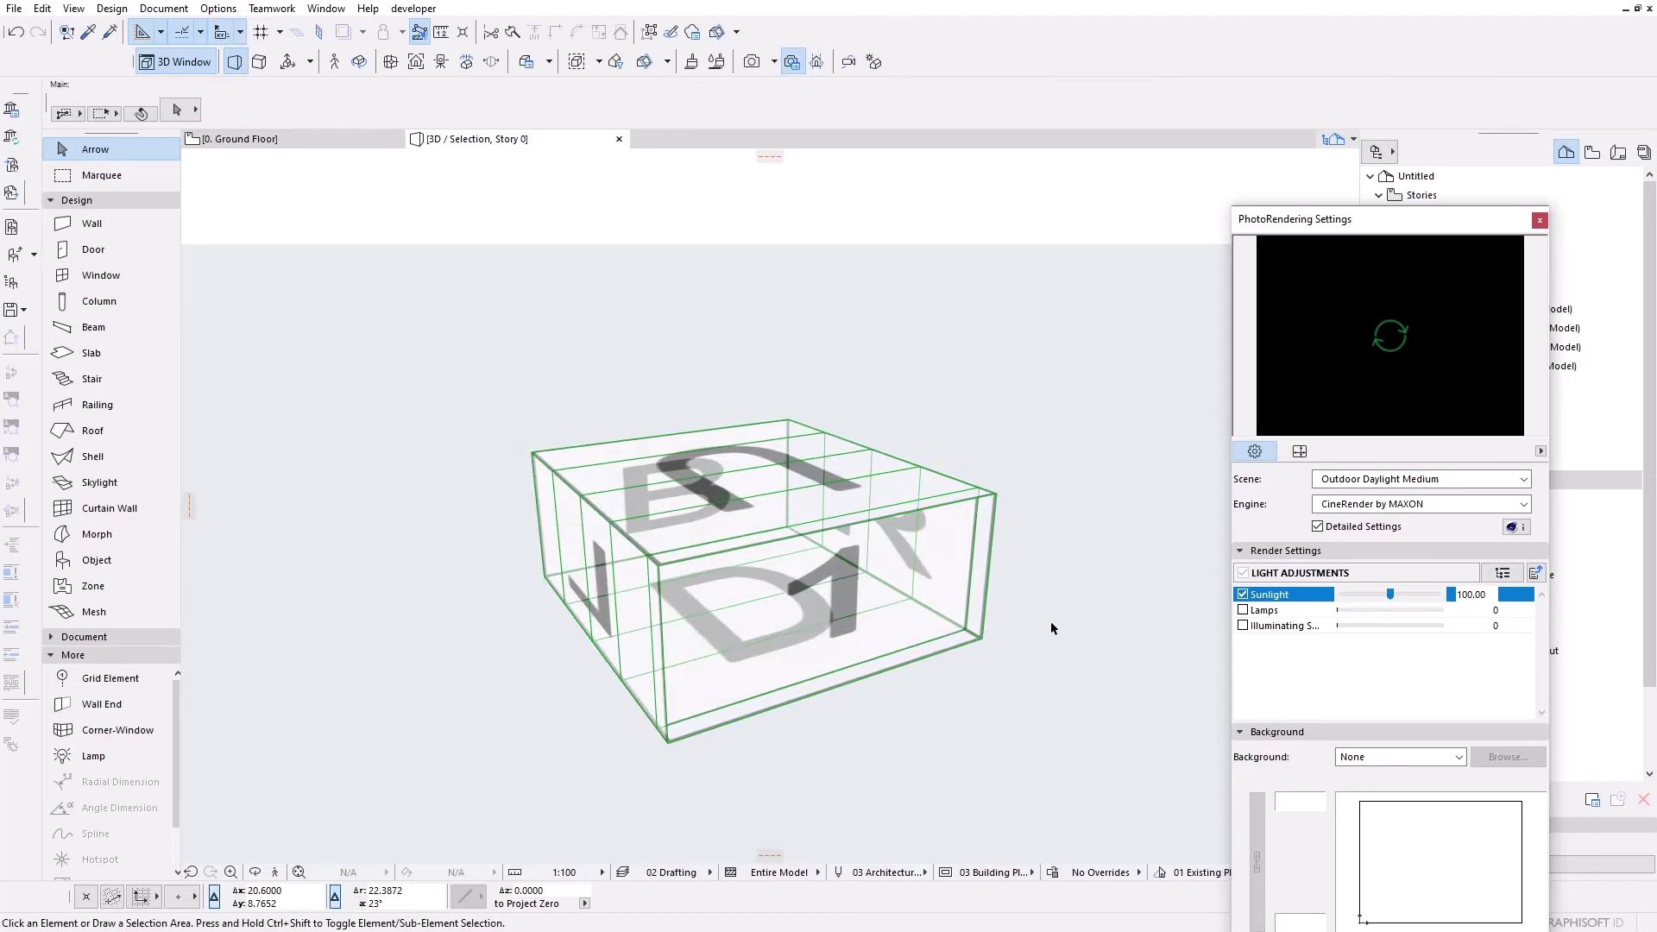
shift+middle_drag(1065, 610, 1031, 557)
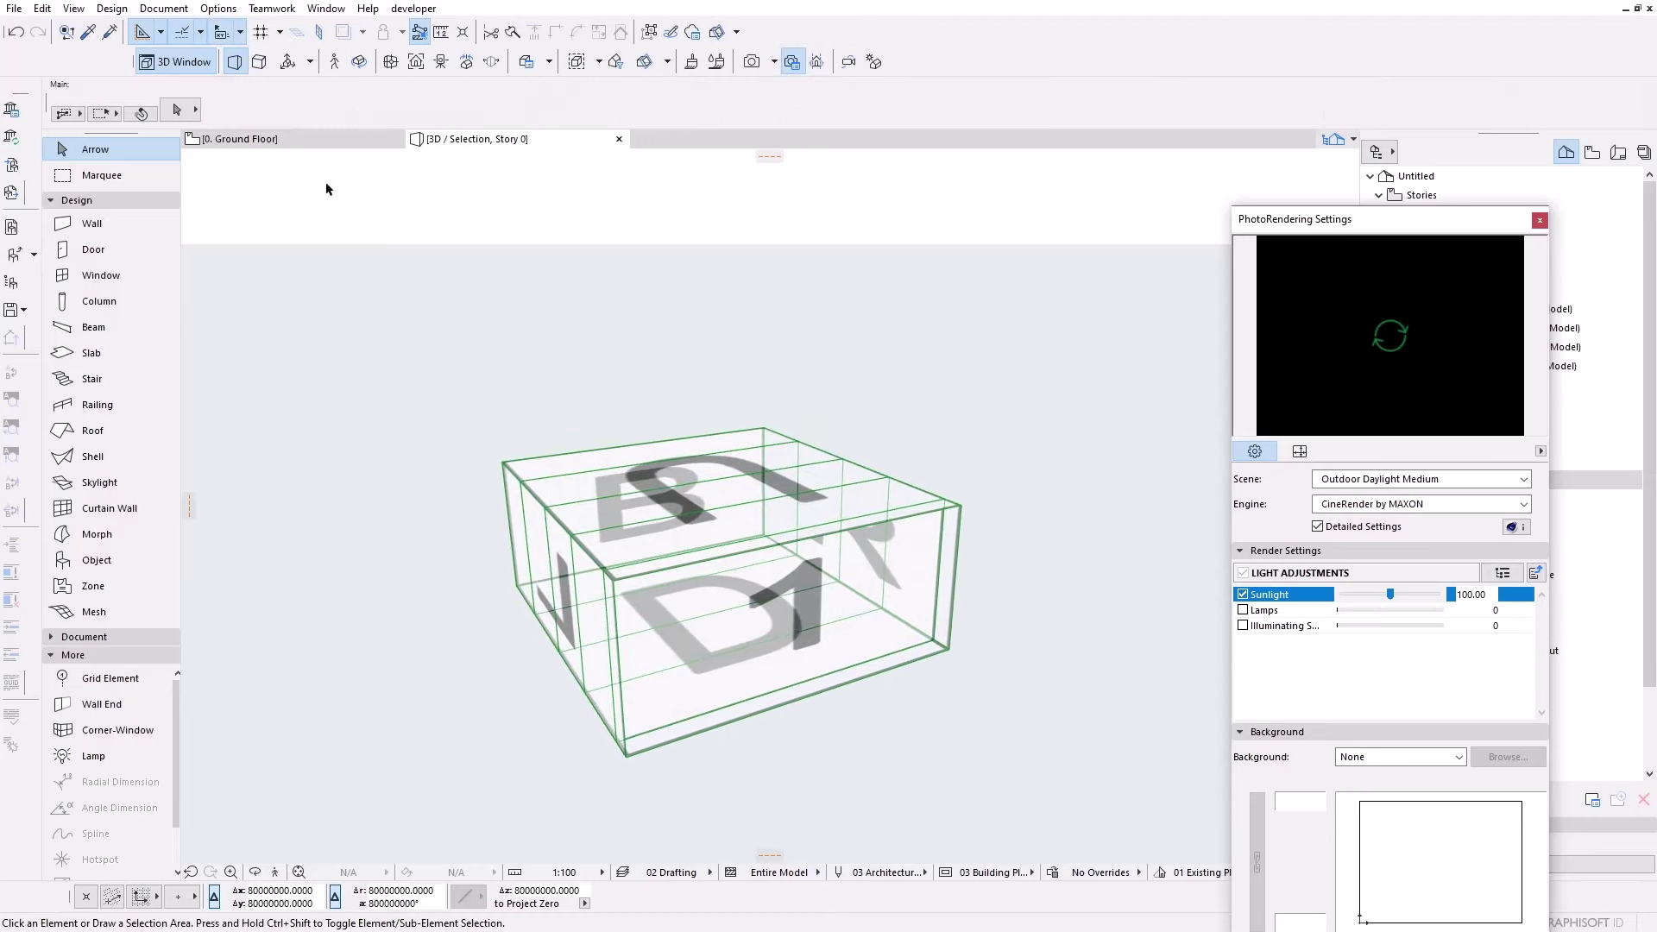
click(218, 9)
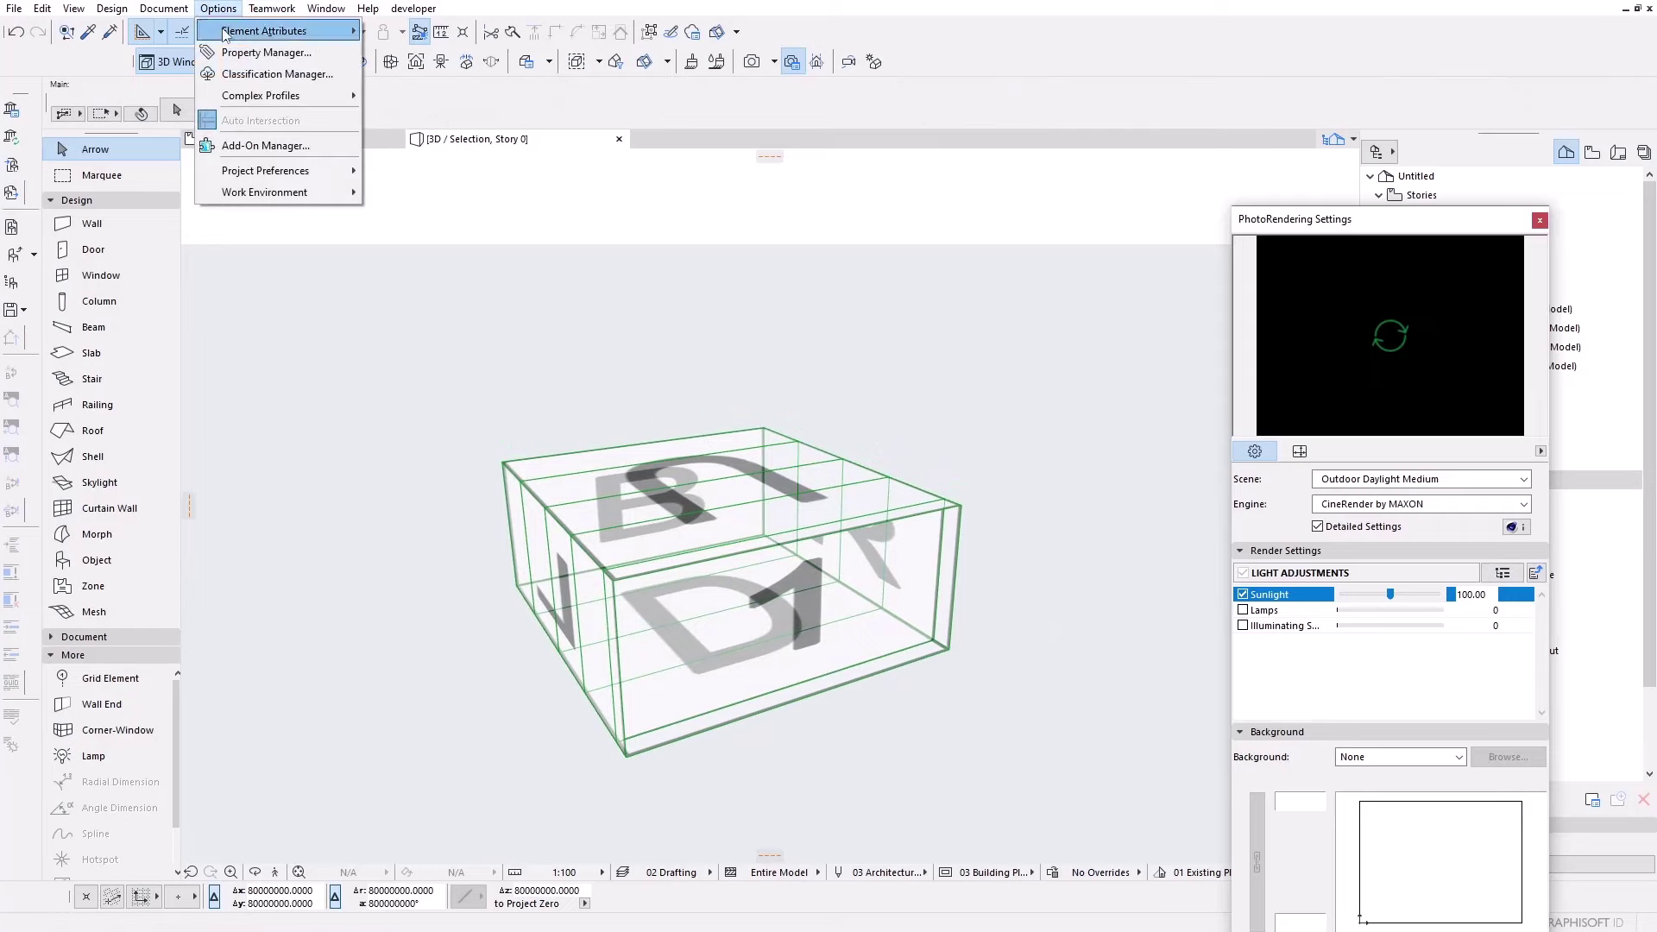
mouse_move(265, 31)
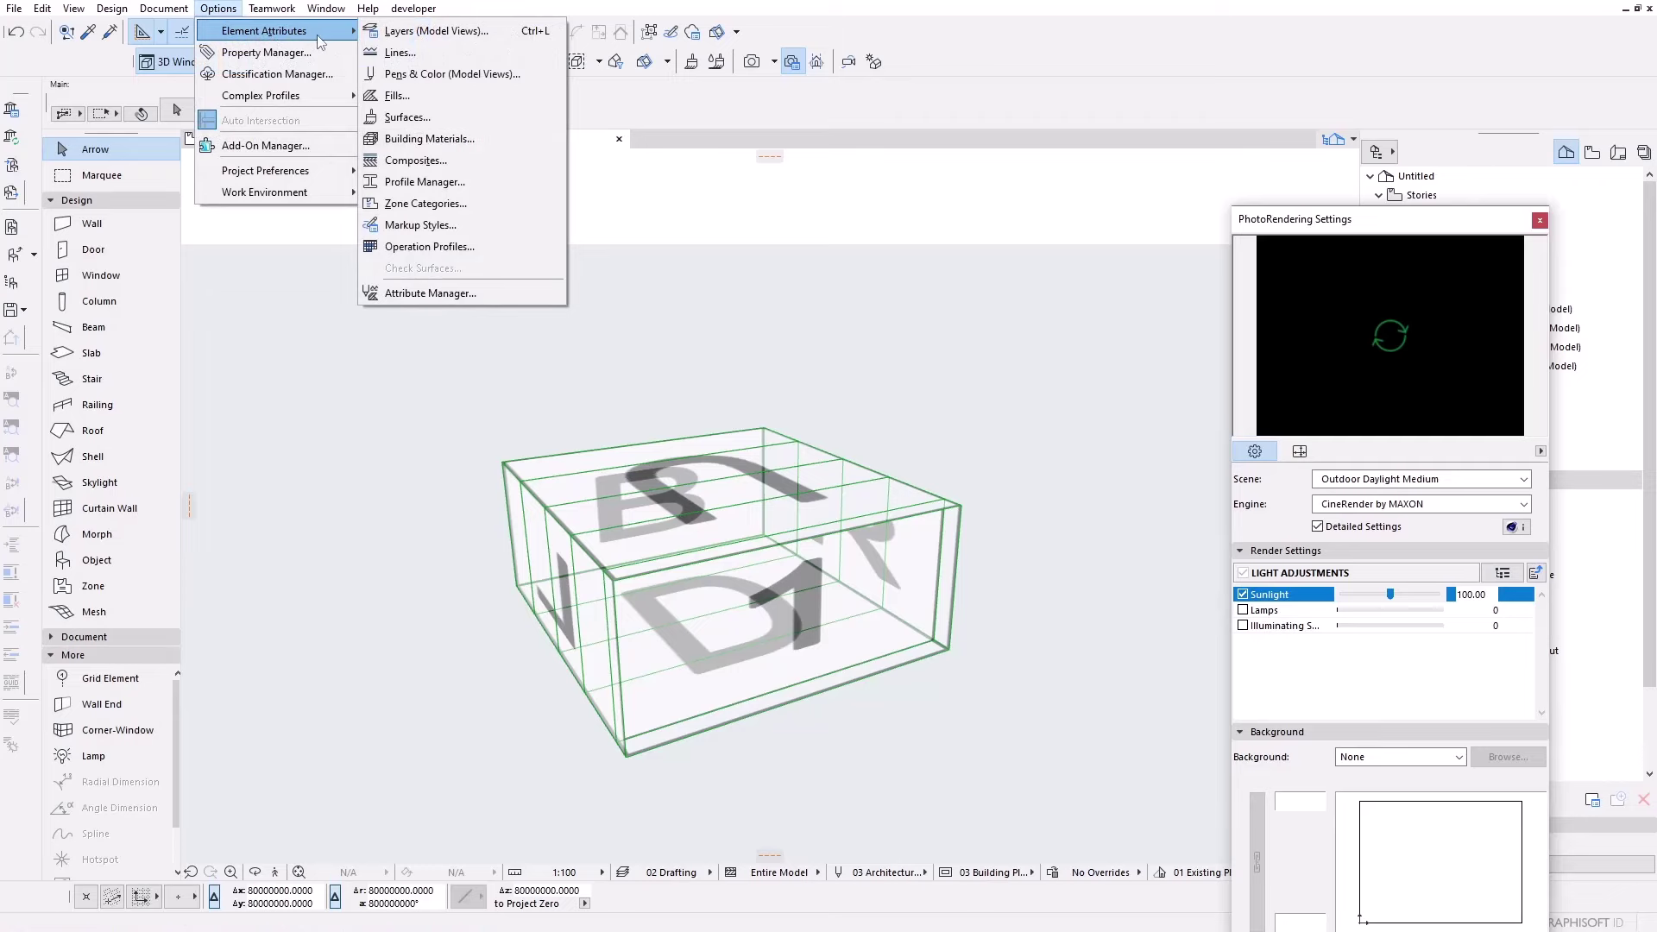
- Open the Surfaces settings from Options > Element Attributes
click(422, 119)
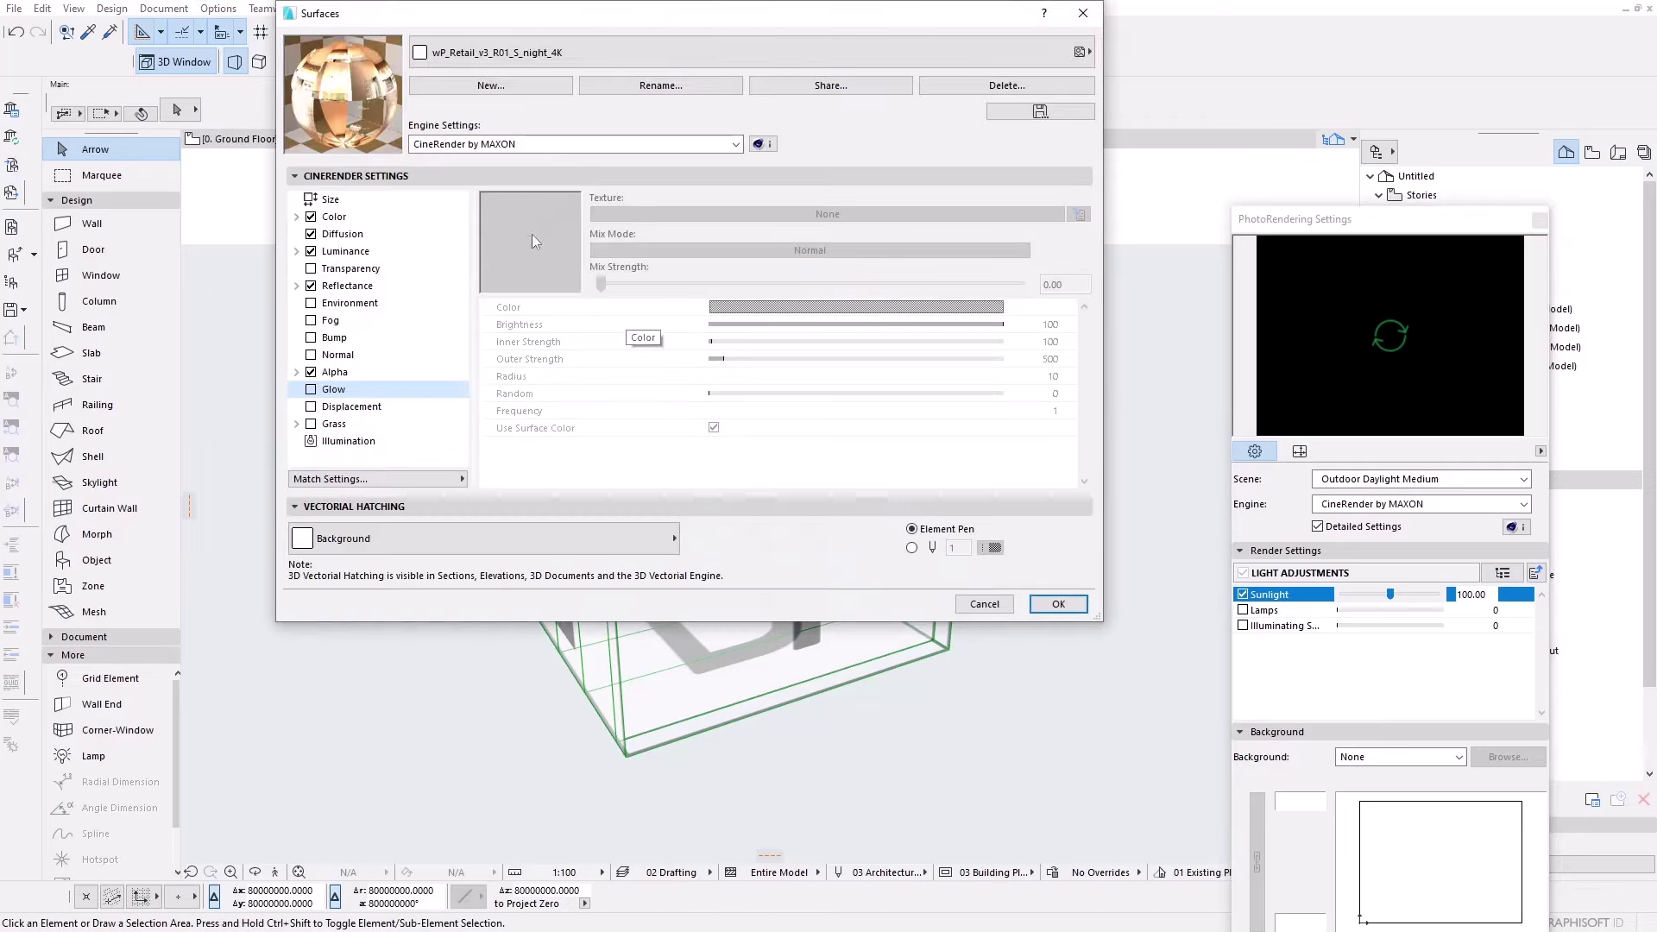
- Create surface wP_Retail_v3_R02_S_night_4K from the Gjs Paralax catalog and confirm Surfaces
click(491, 85)
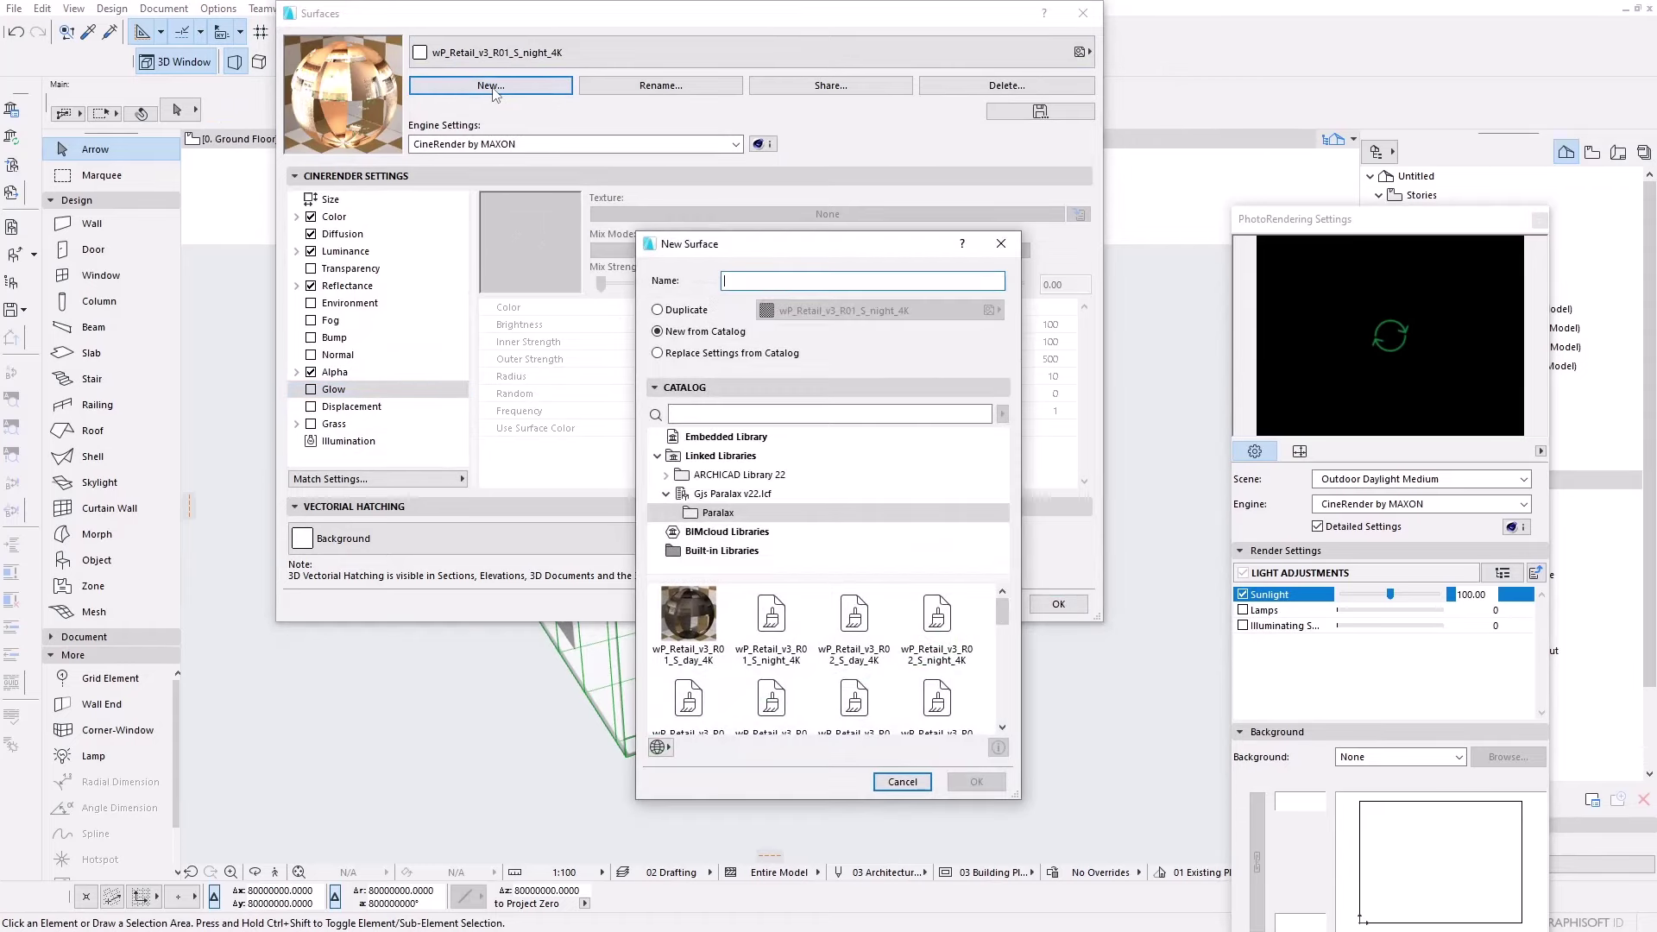
double_click(726, 494)
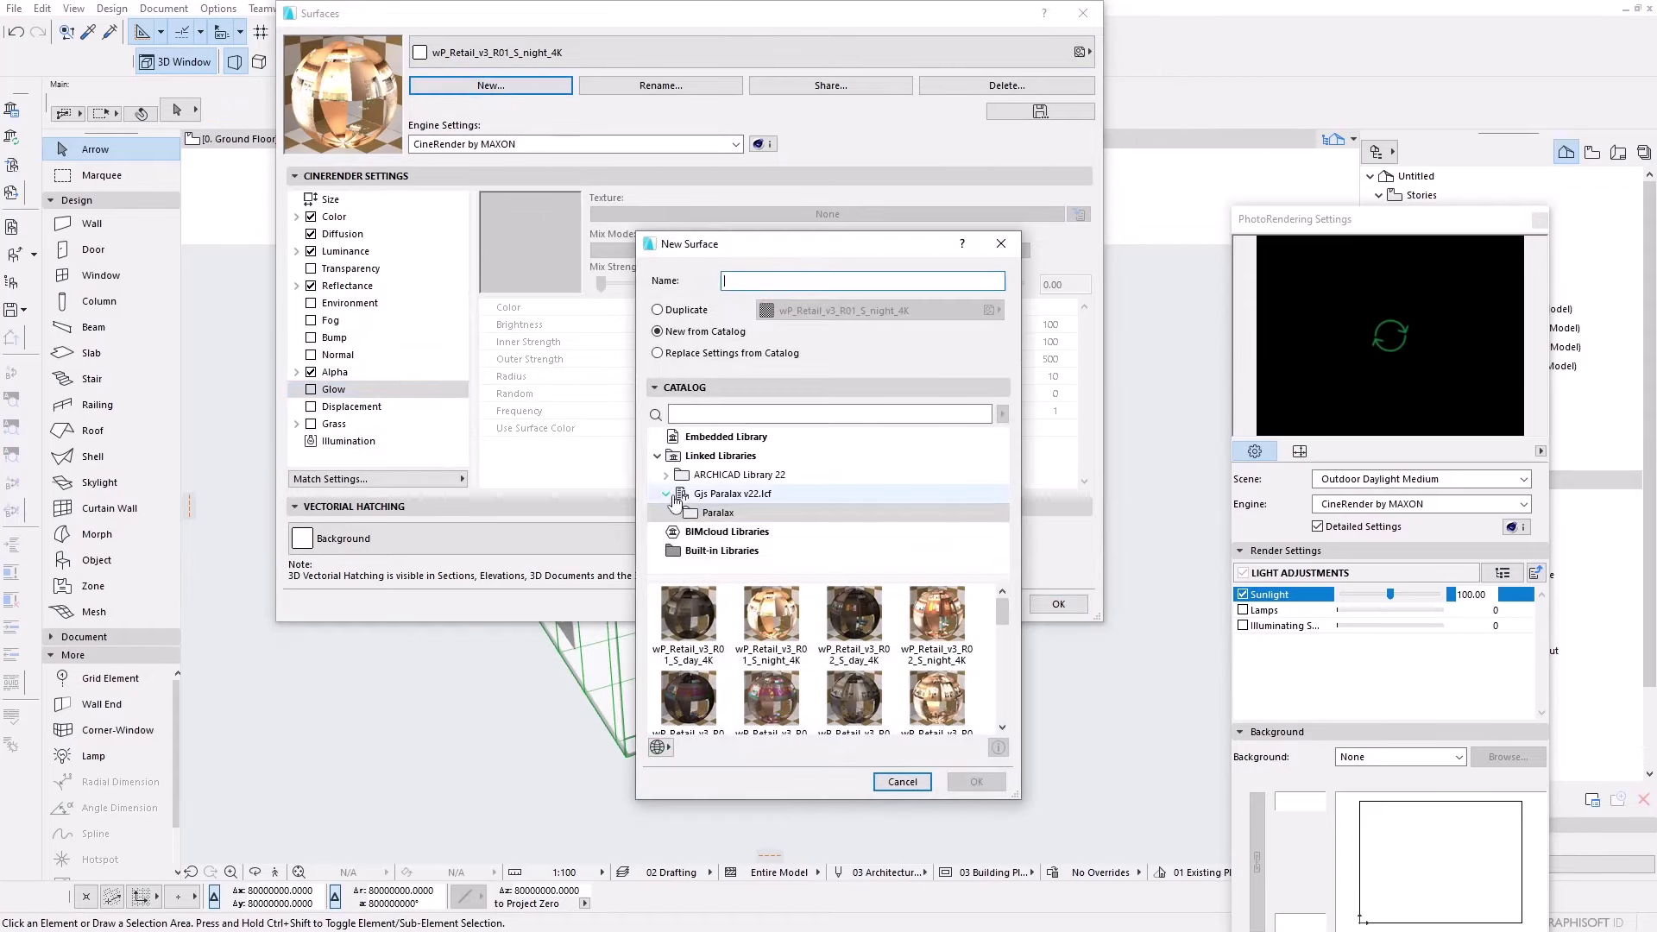
click(689, 335)
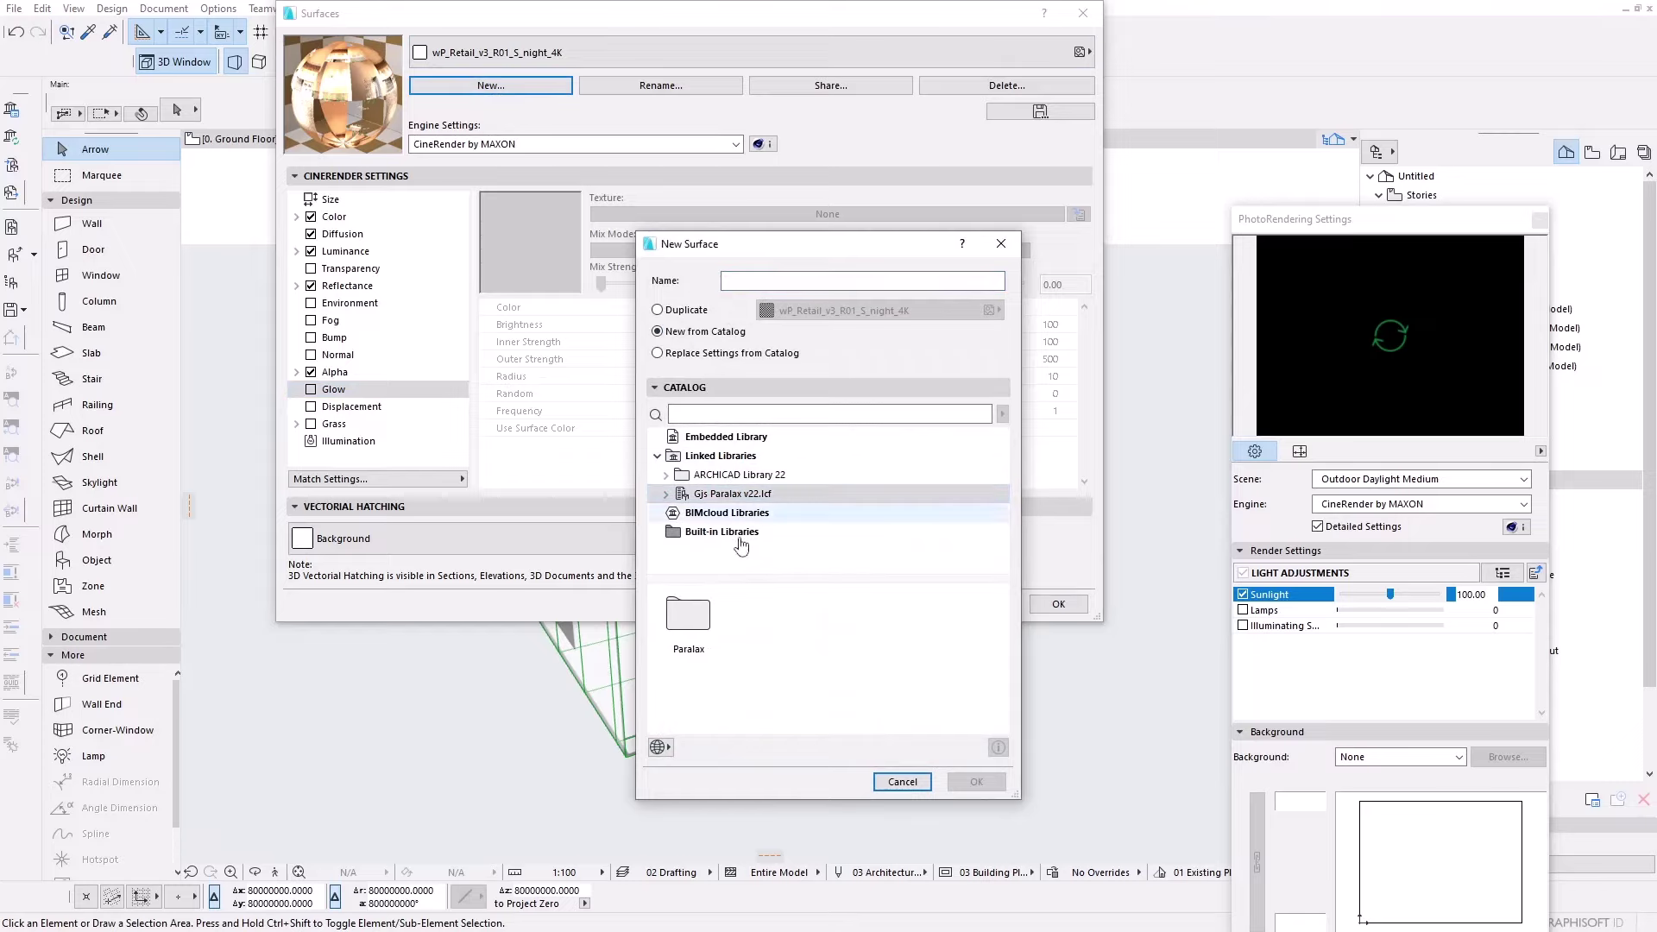
double_click(689, 617)
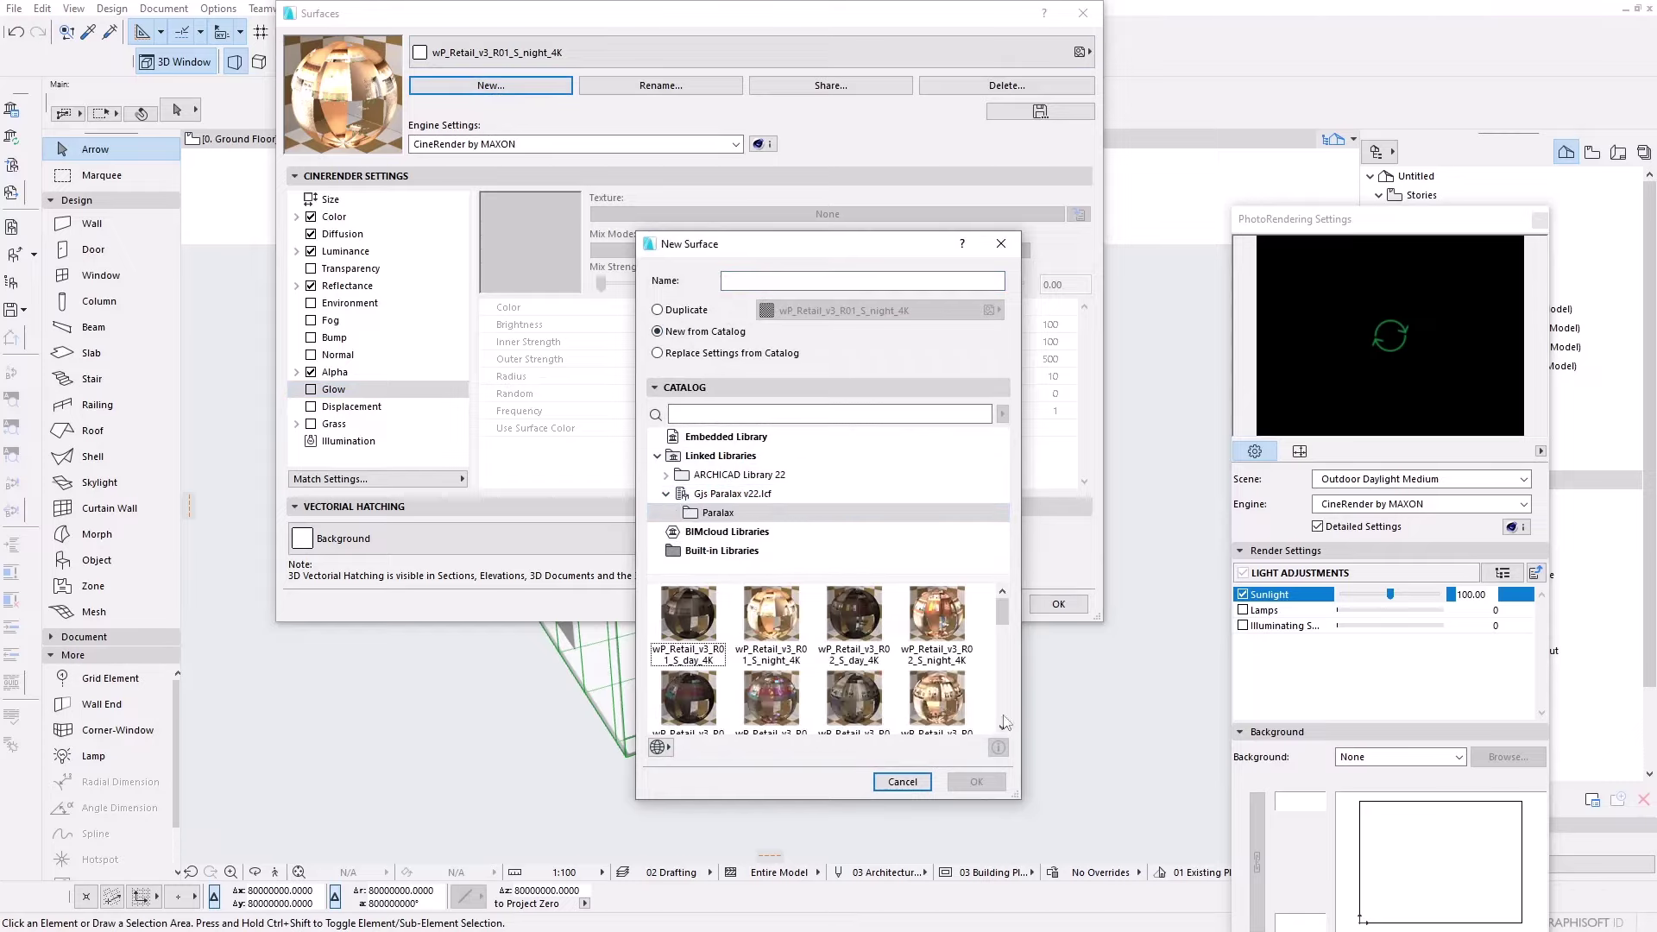
drag(1011, 799, 1121, 904)
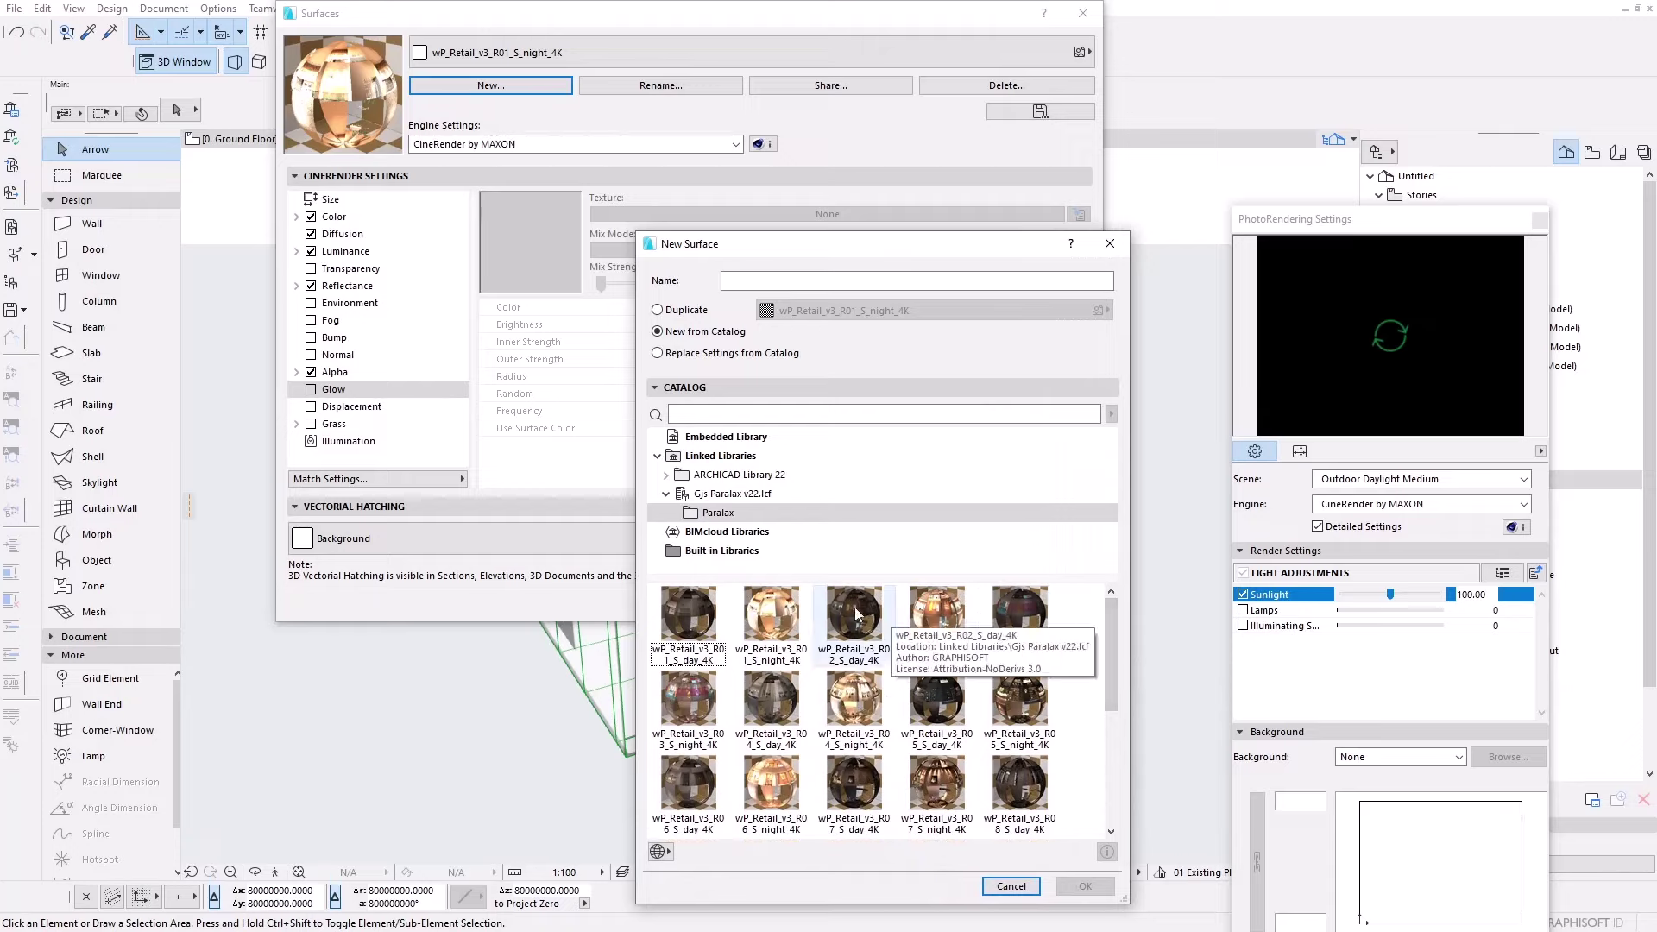
click(701, 652)
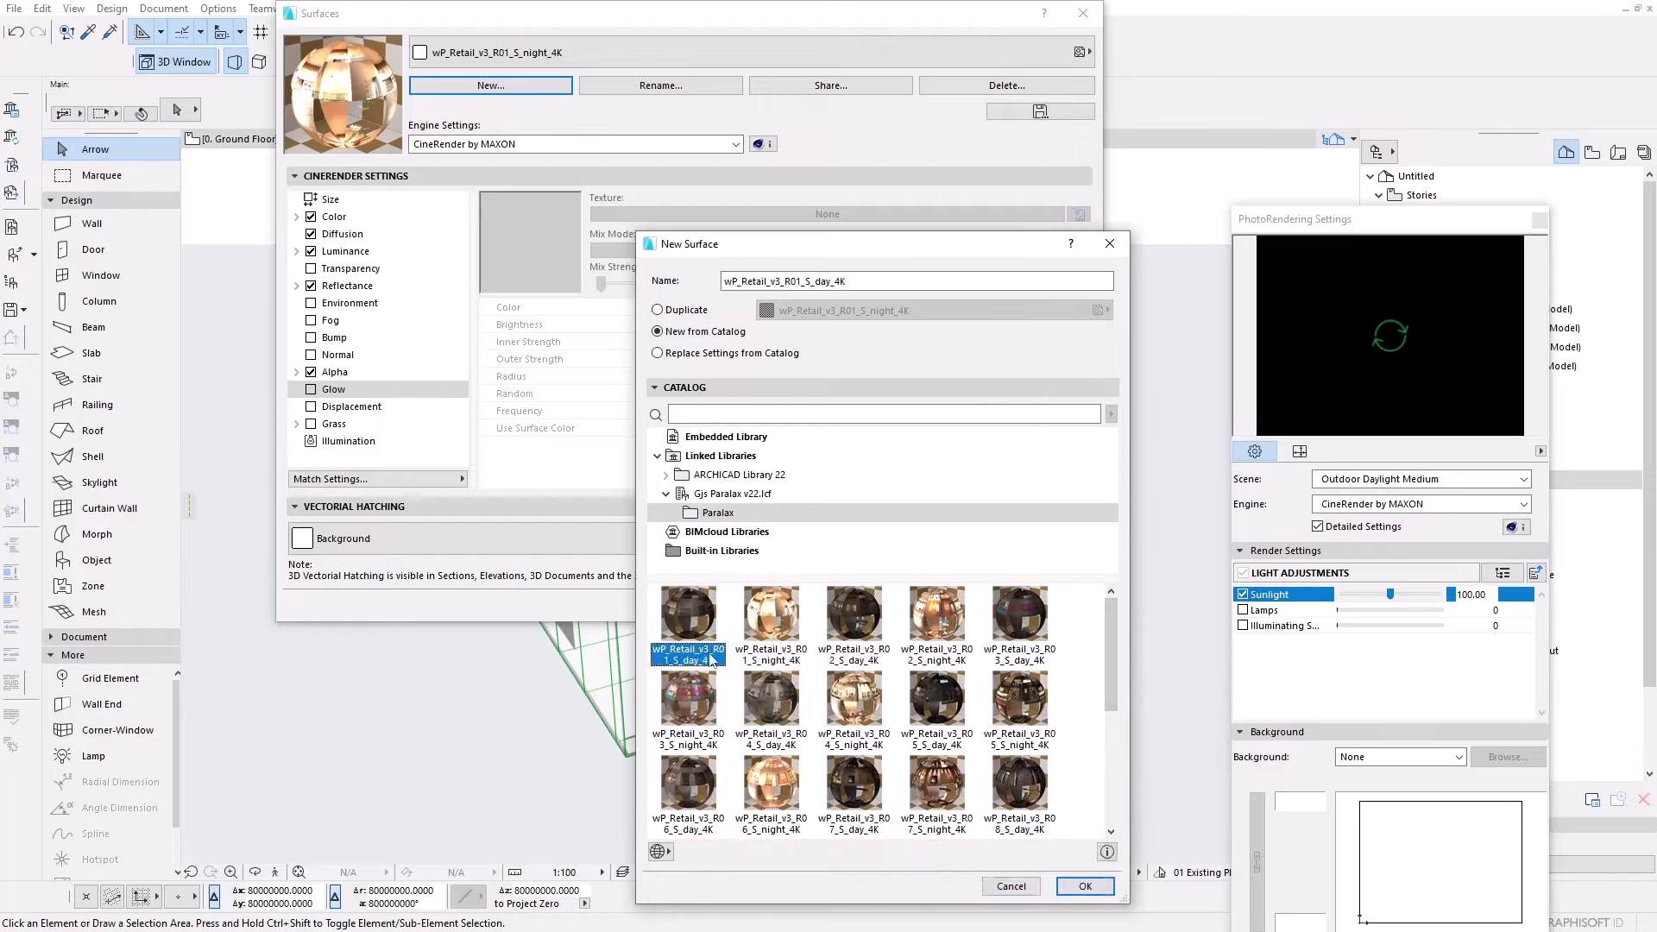
click(781, 658)
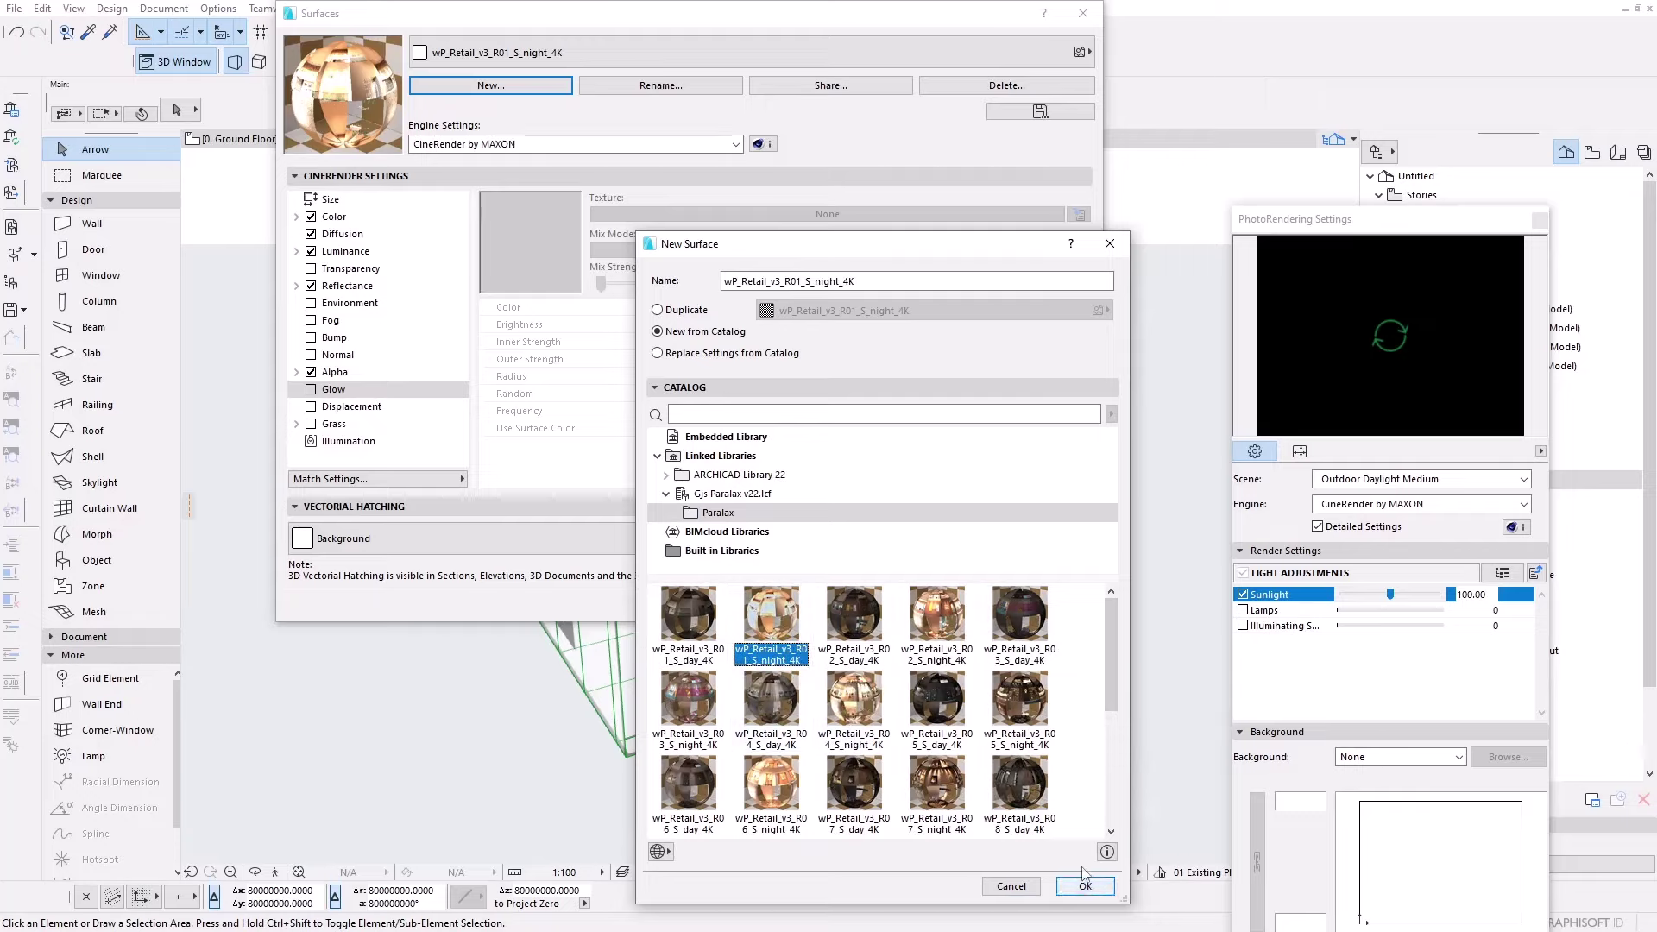
click(922, 628)
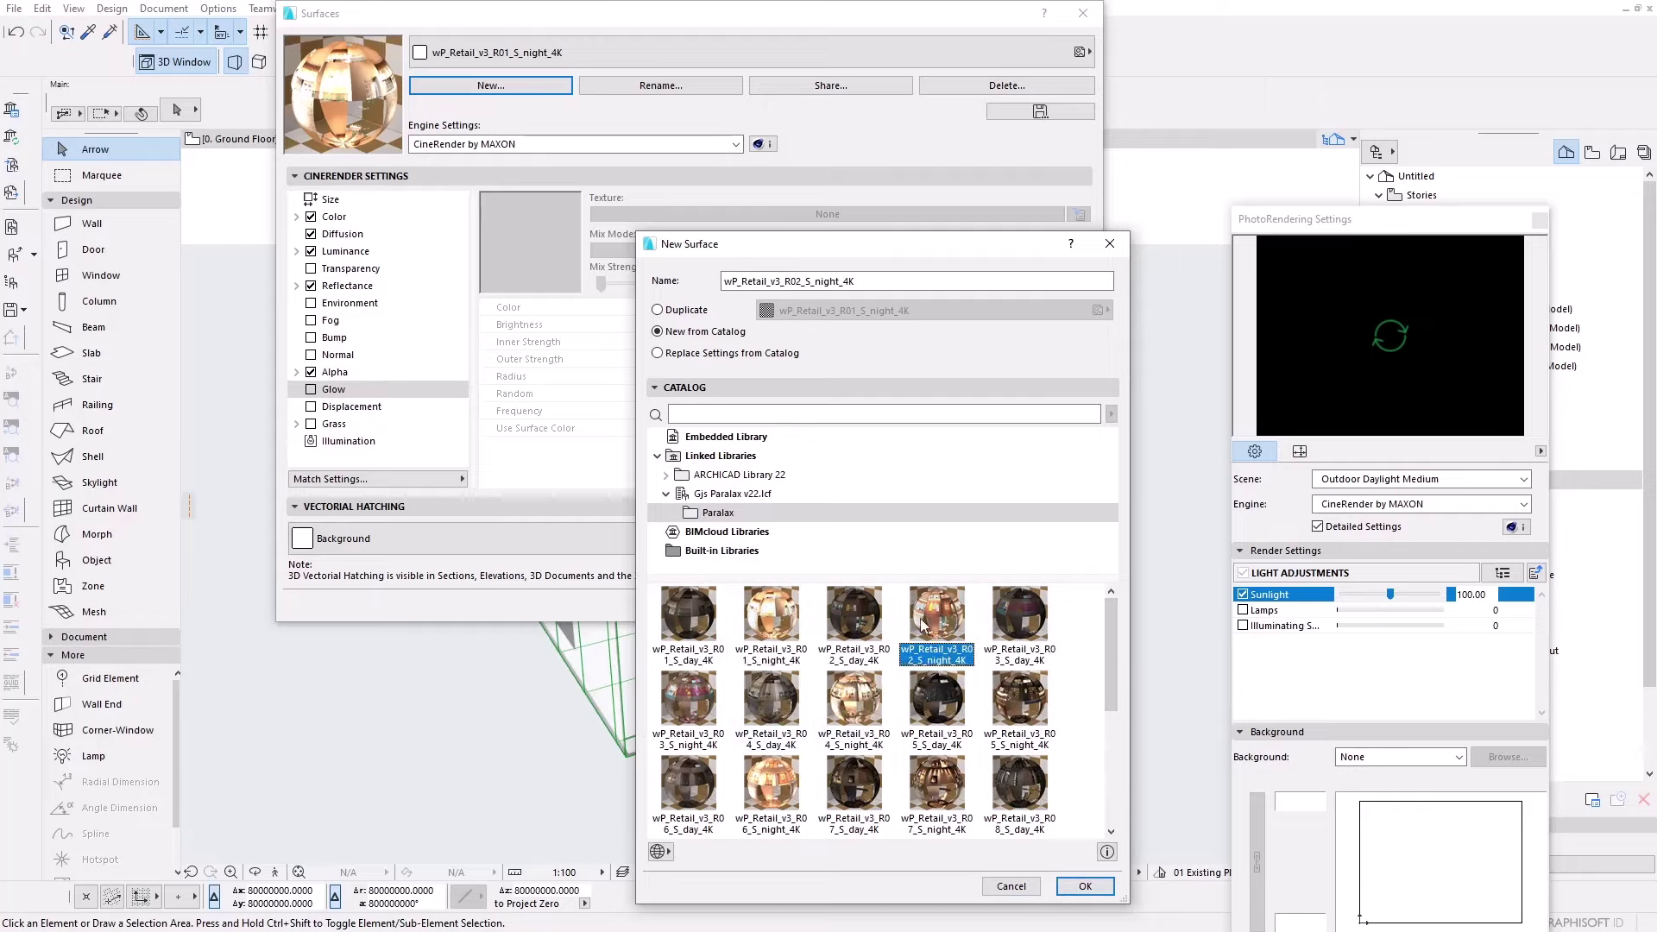
click(1085, 887)
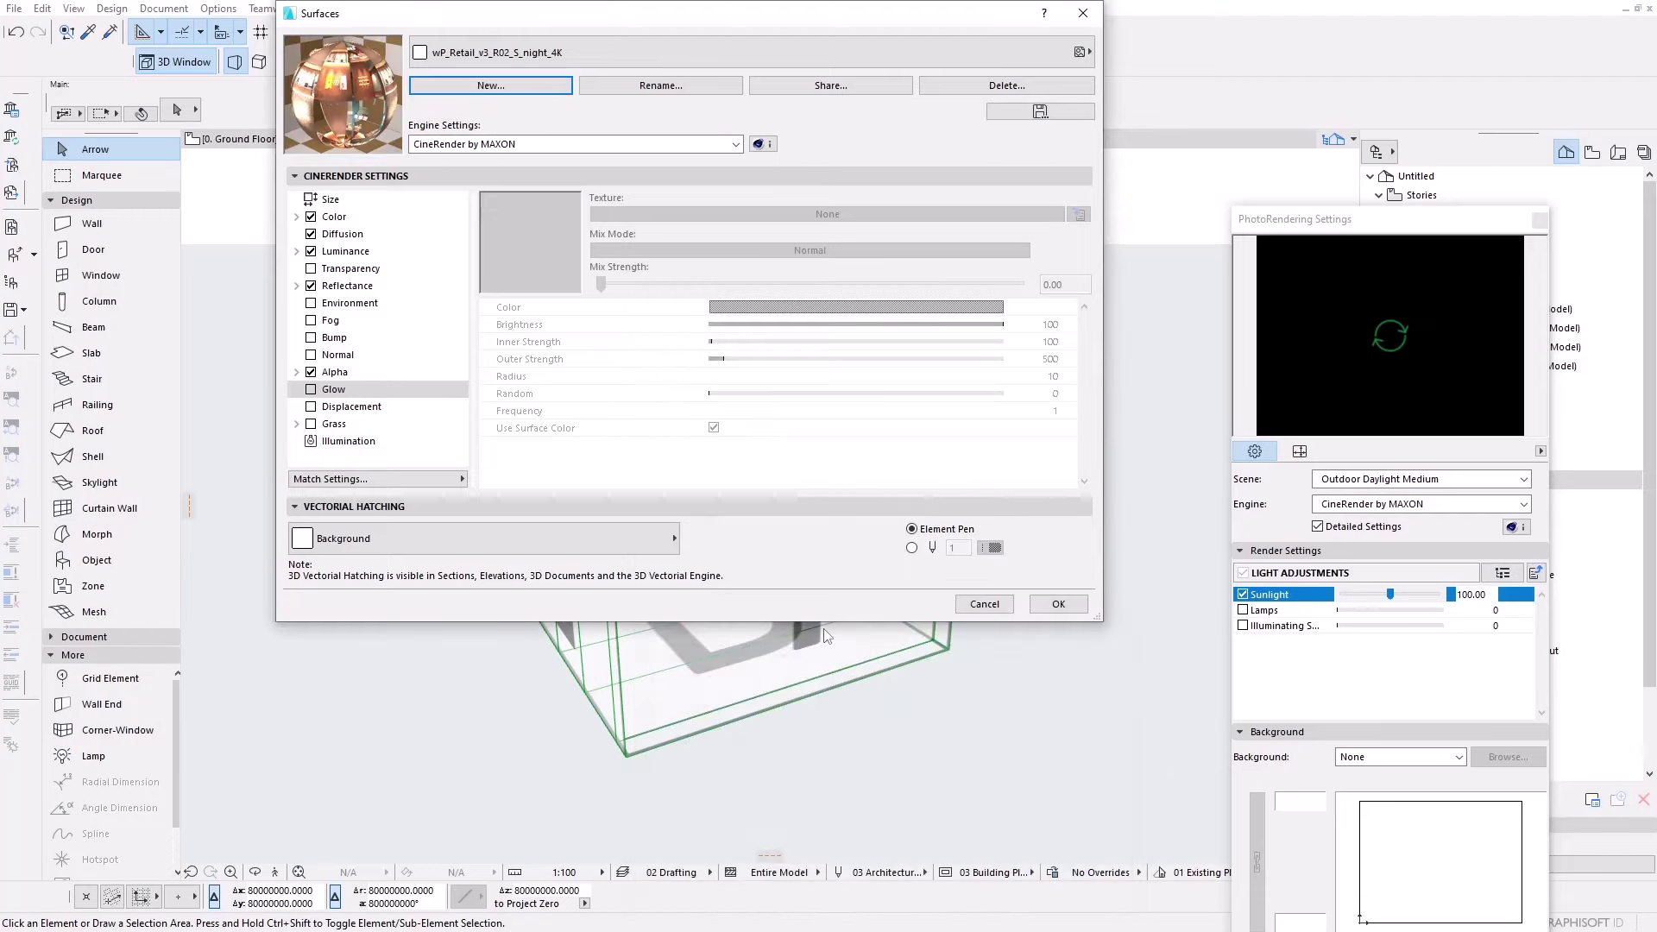
click(550, 52)
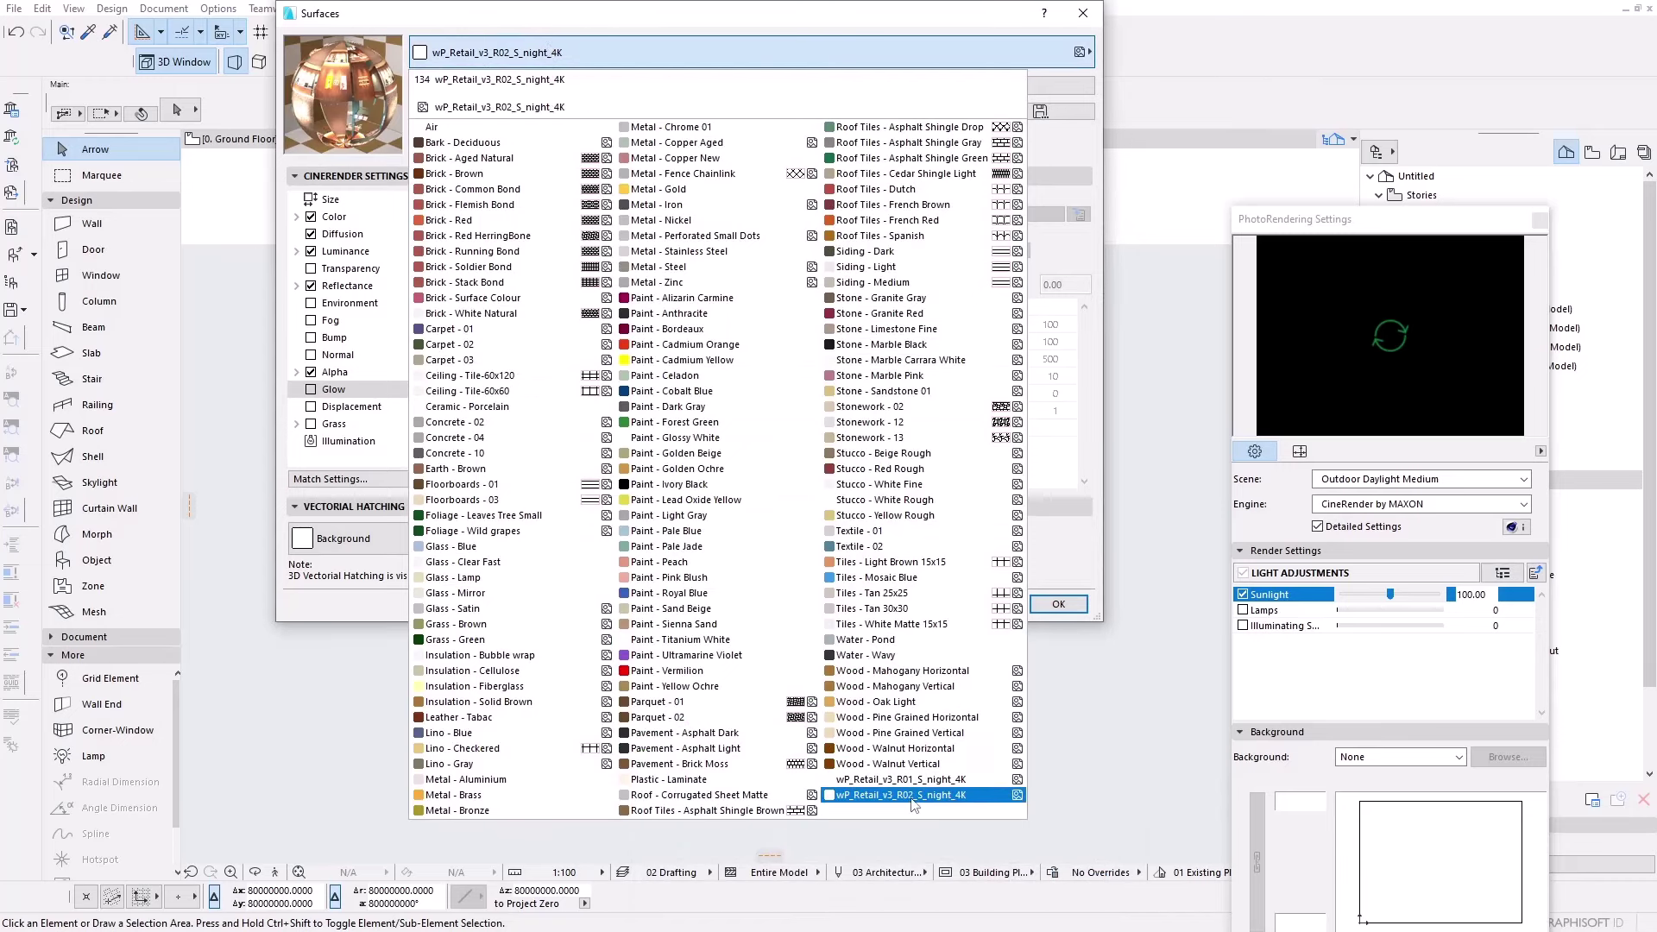
click(1059, 604)
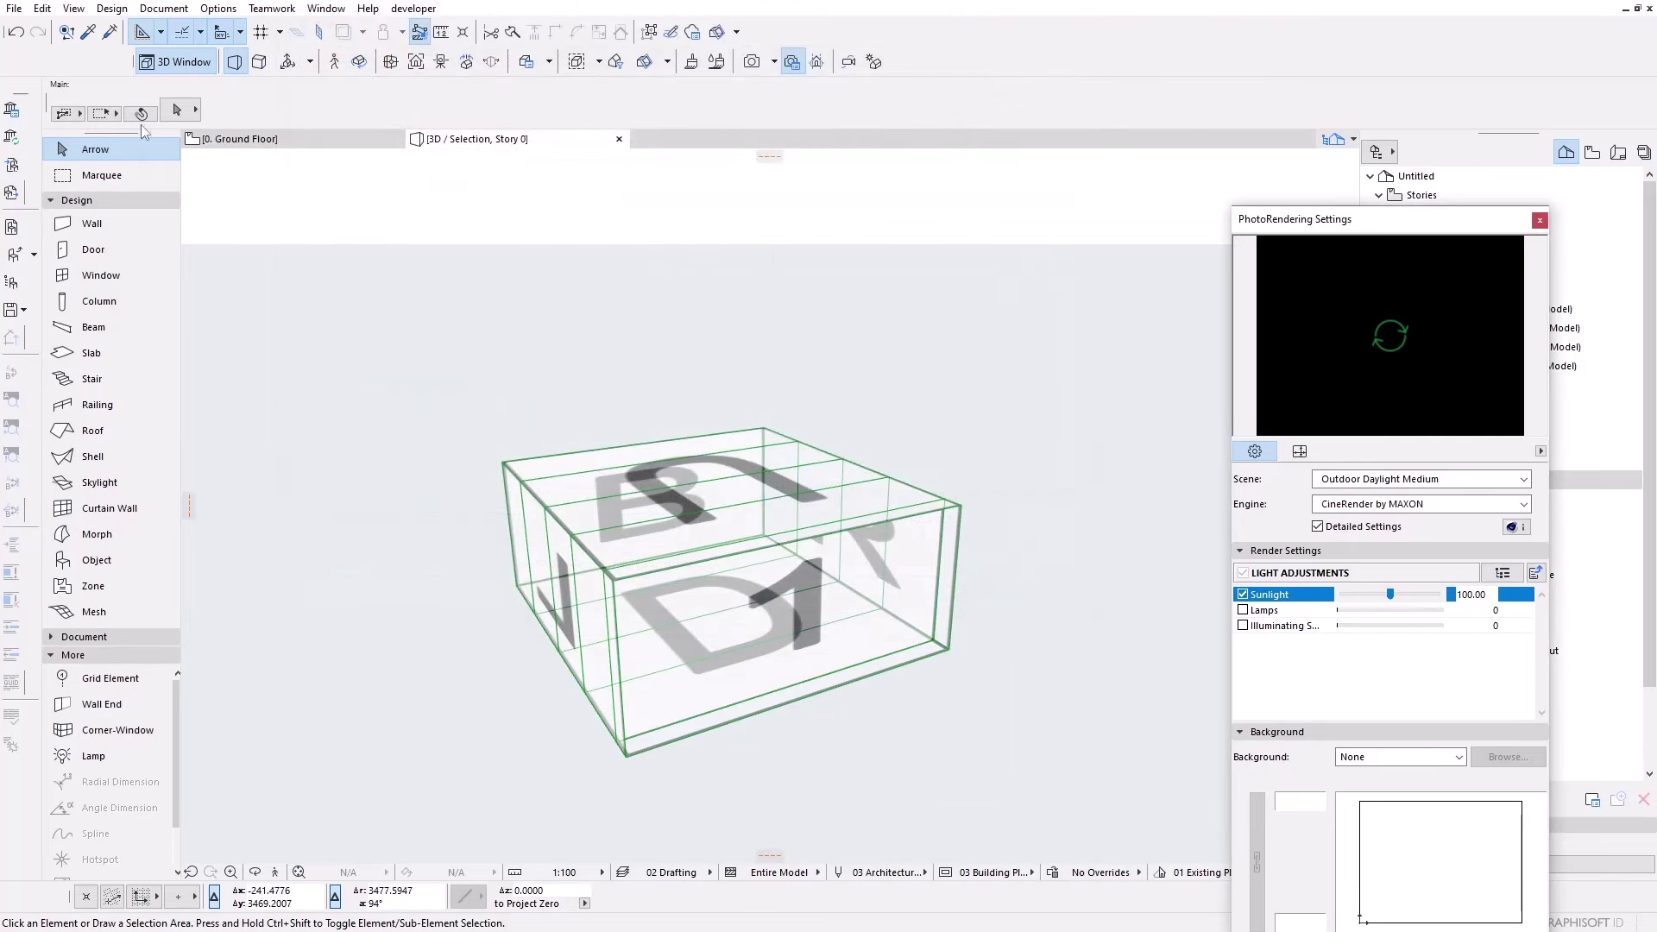
- Redock the 3D Window toolbar and open the Surface Painter
drag(129, 62, 380, 308)
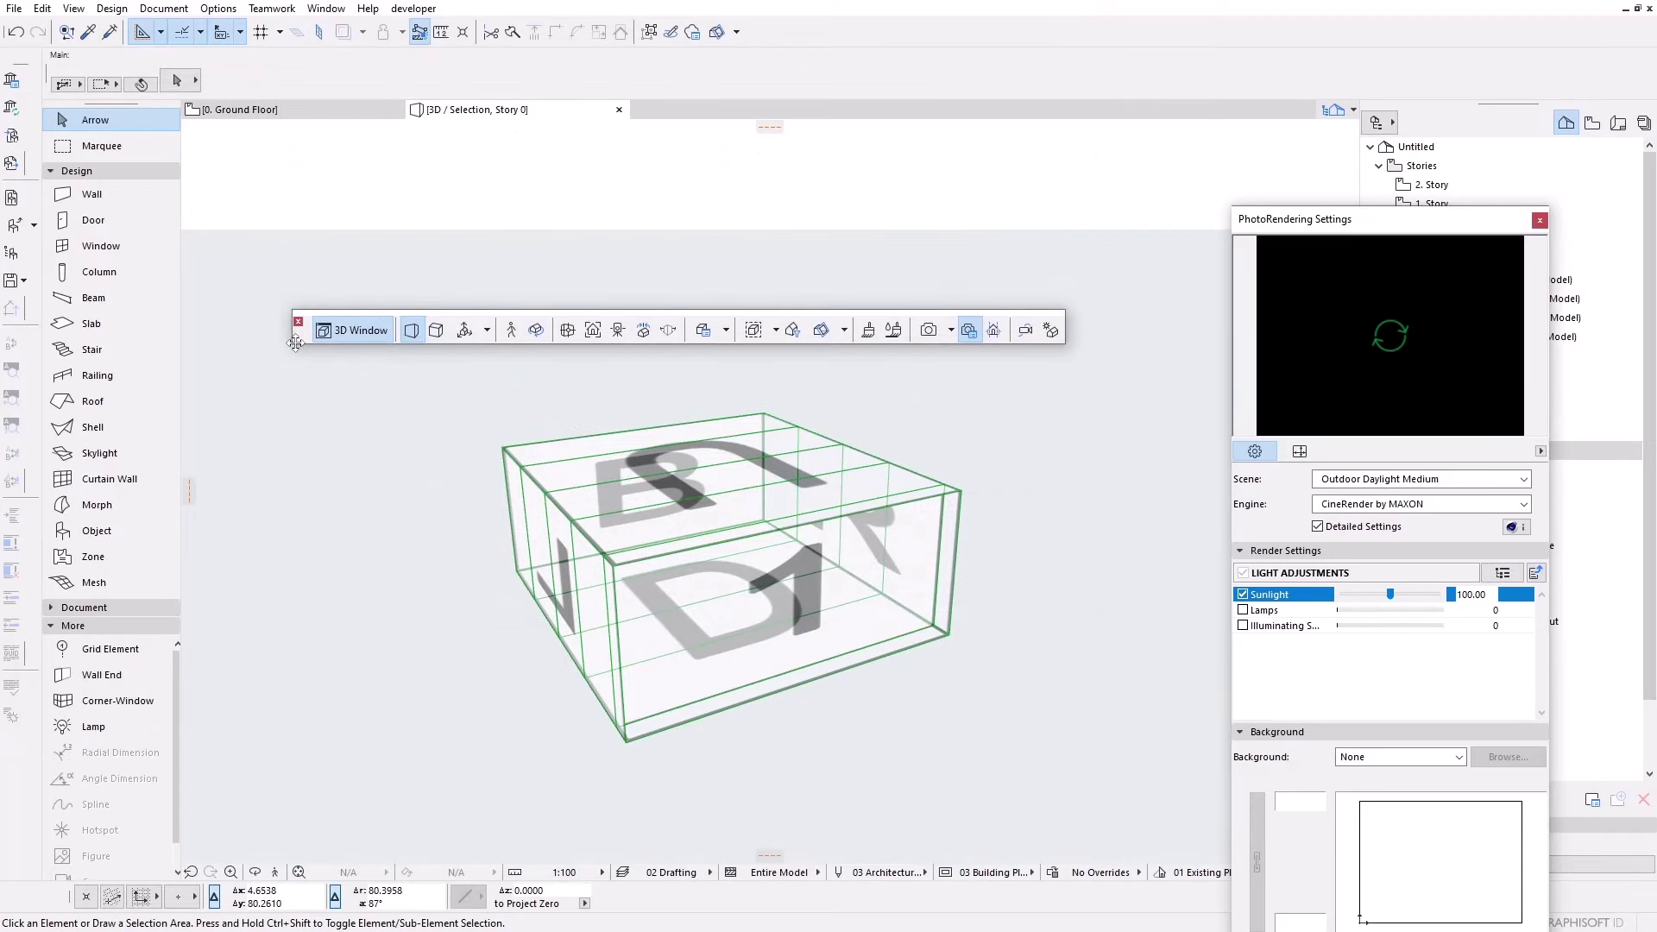
drag(295, 342, 583, 62)
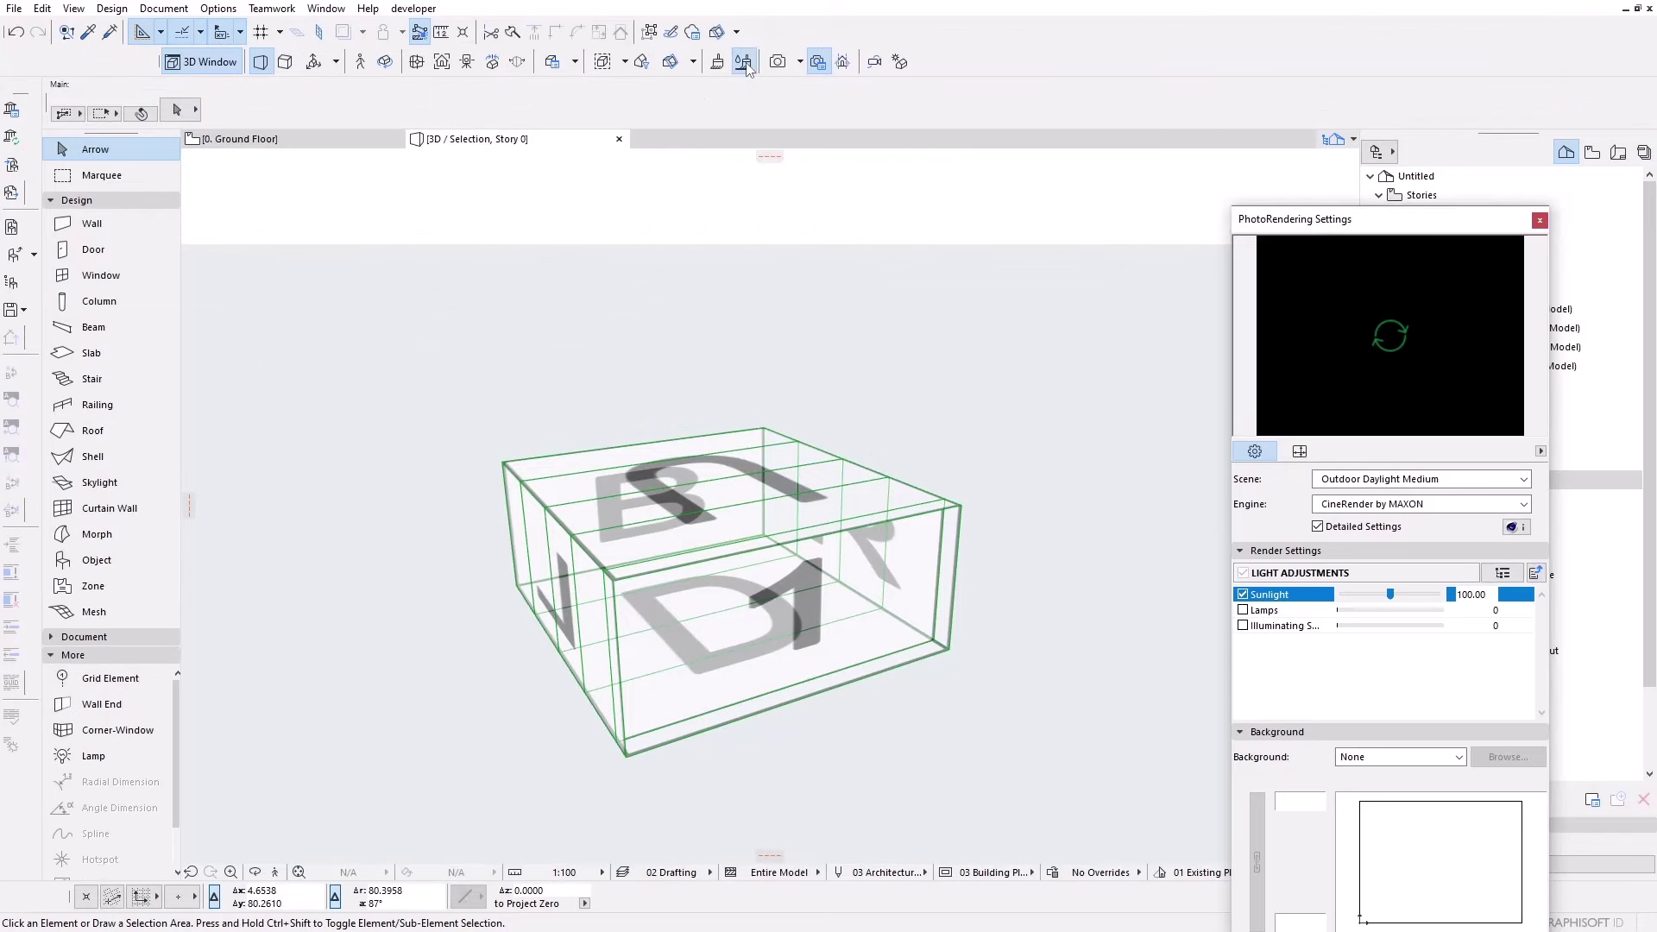
click(744, 62)
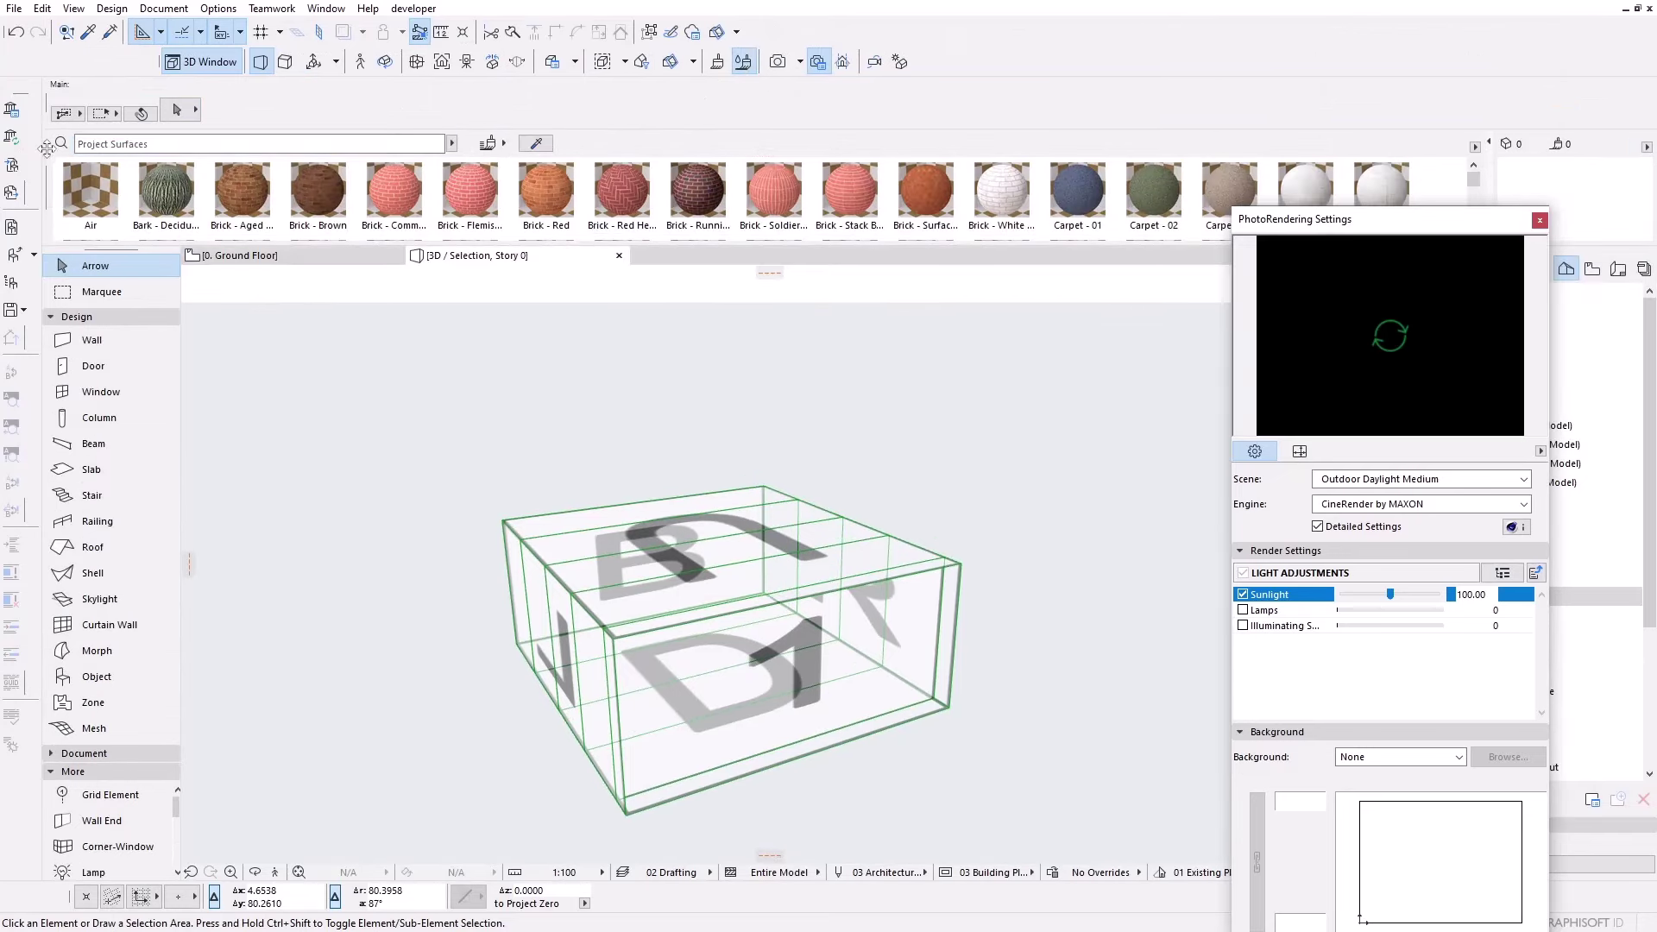
- Float the Surface Painter and search it for 'Gjs' to list the wP_Retail surfaces
drag(46, 173, 259, 333)
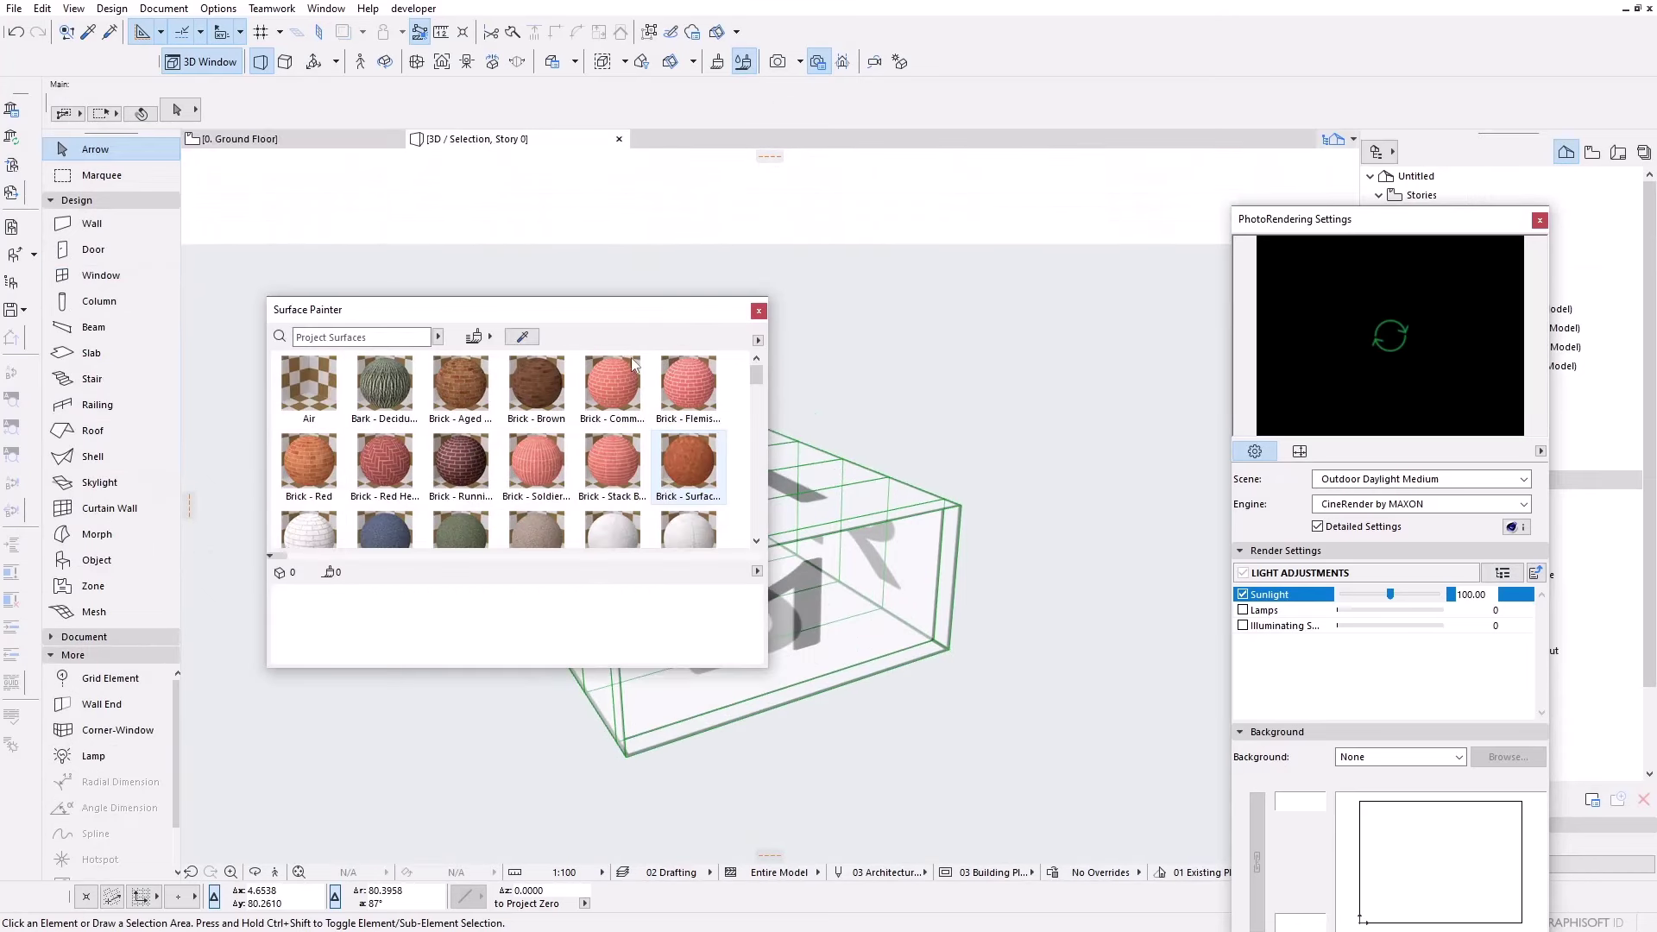
drag(622, 317, 621, 254)
click(361, 275)
text(Gls)
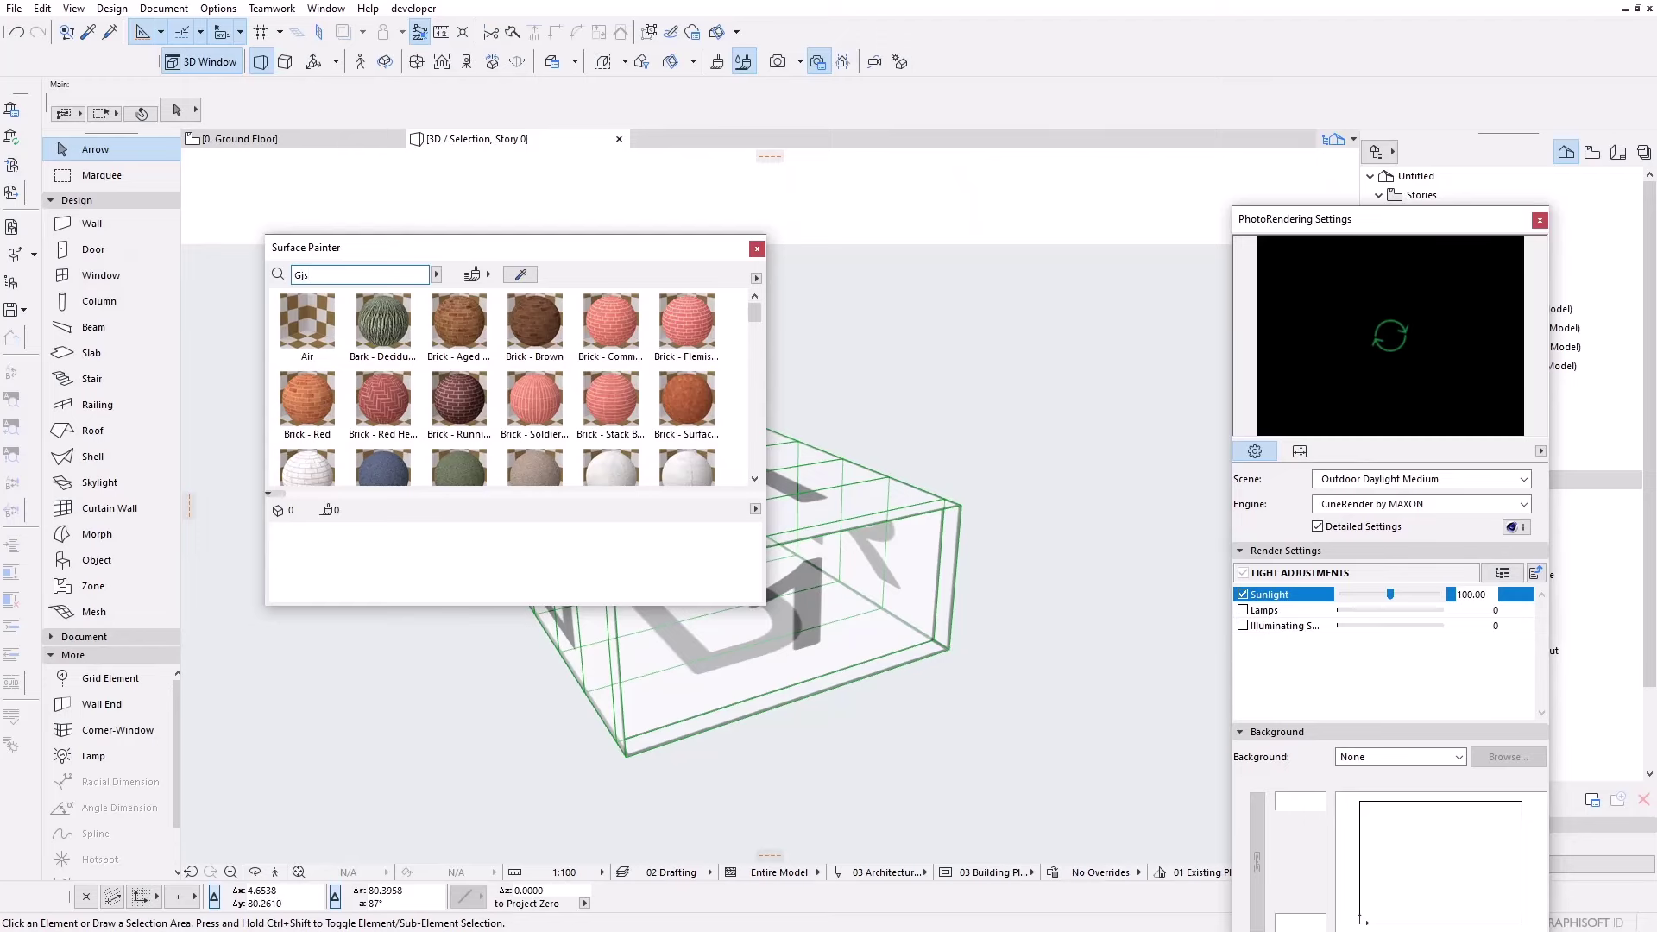
key(Return)
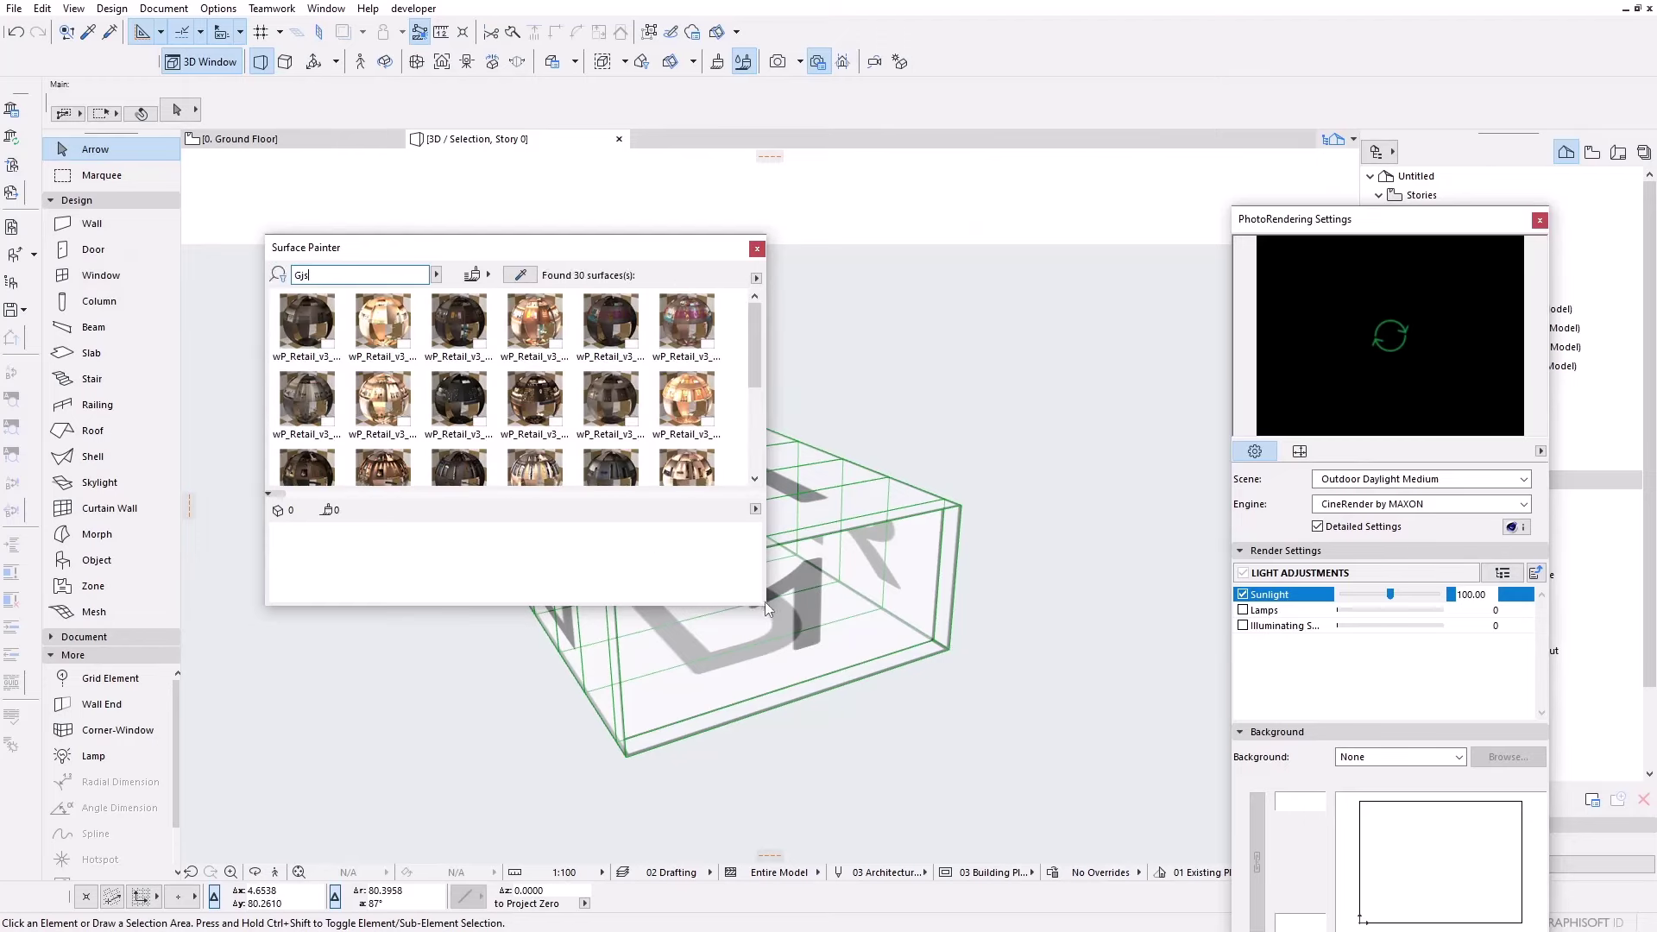
drag(759, 607, 853, 845)
drag(516, 495, 517, 710)
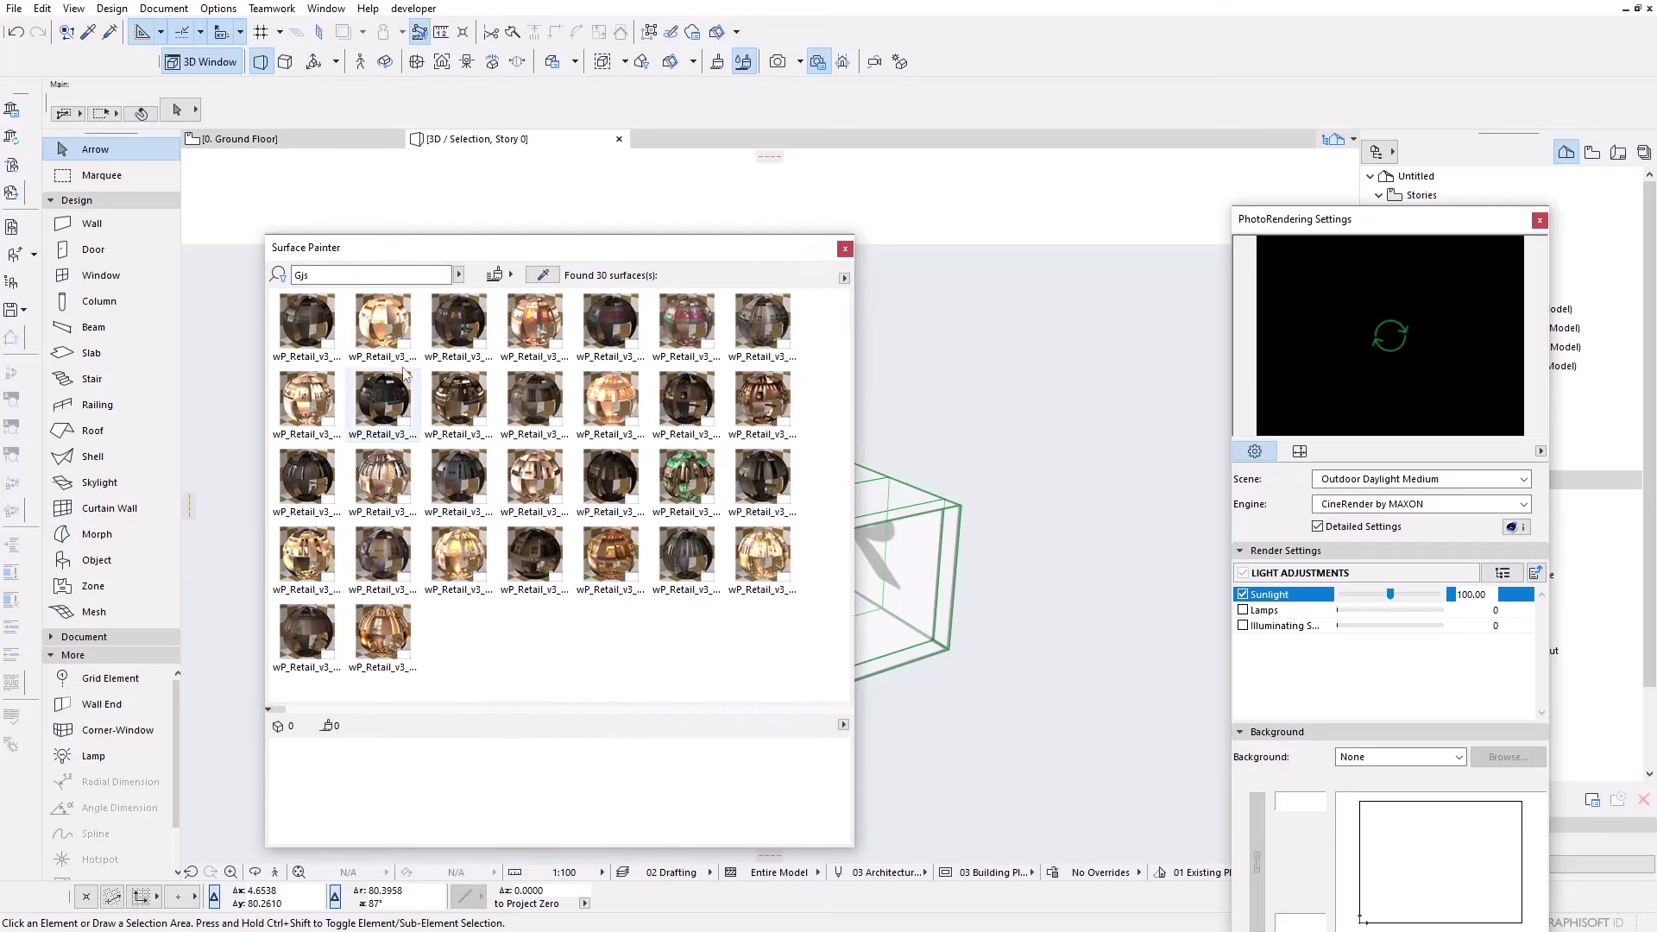
- Add four of the found wP_Retail parallax surfaces to the project, then select the box
click(338, 354)
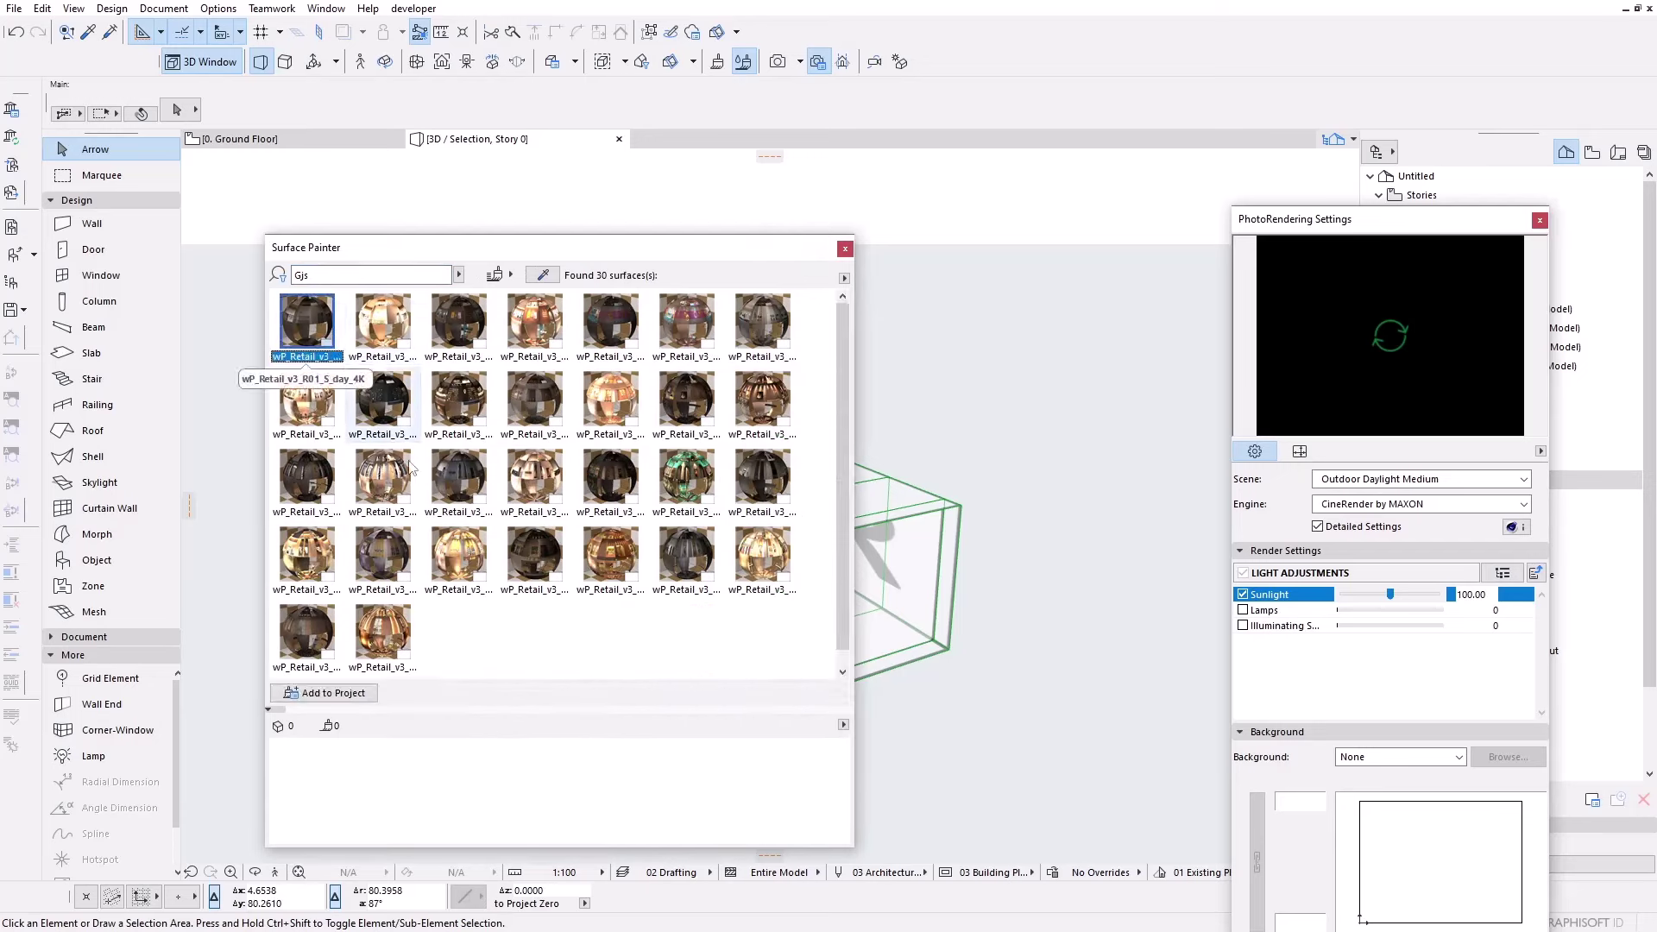
click(329, 695)
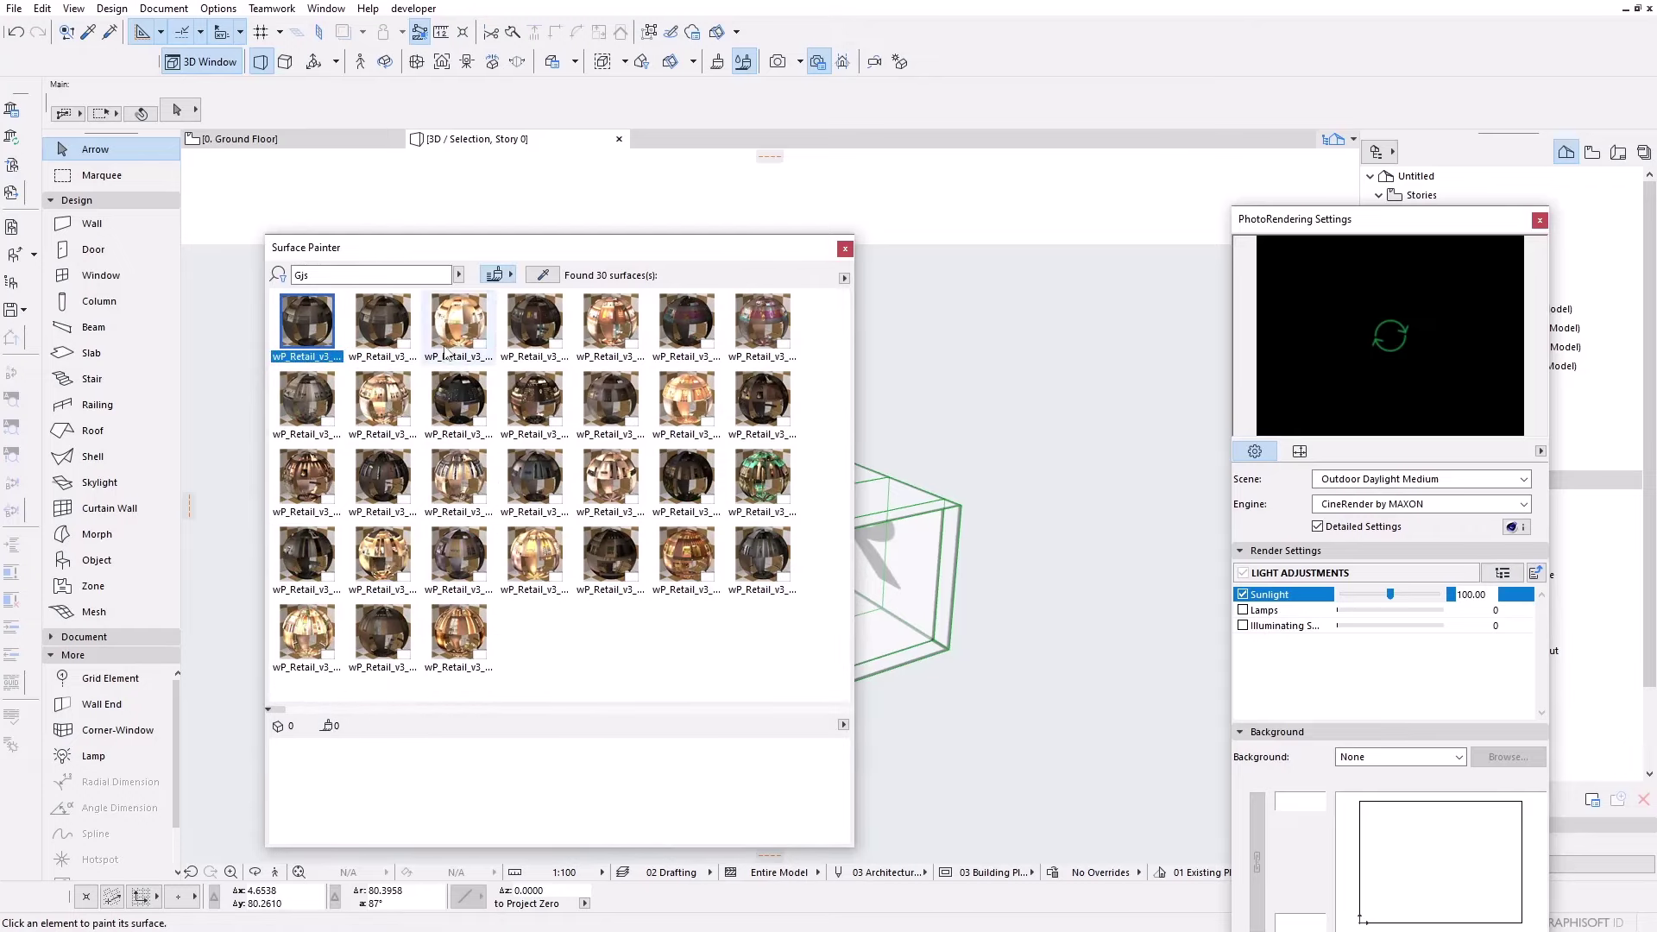
click(393, 334)
click(459, 326)
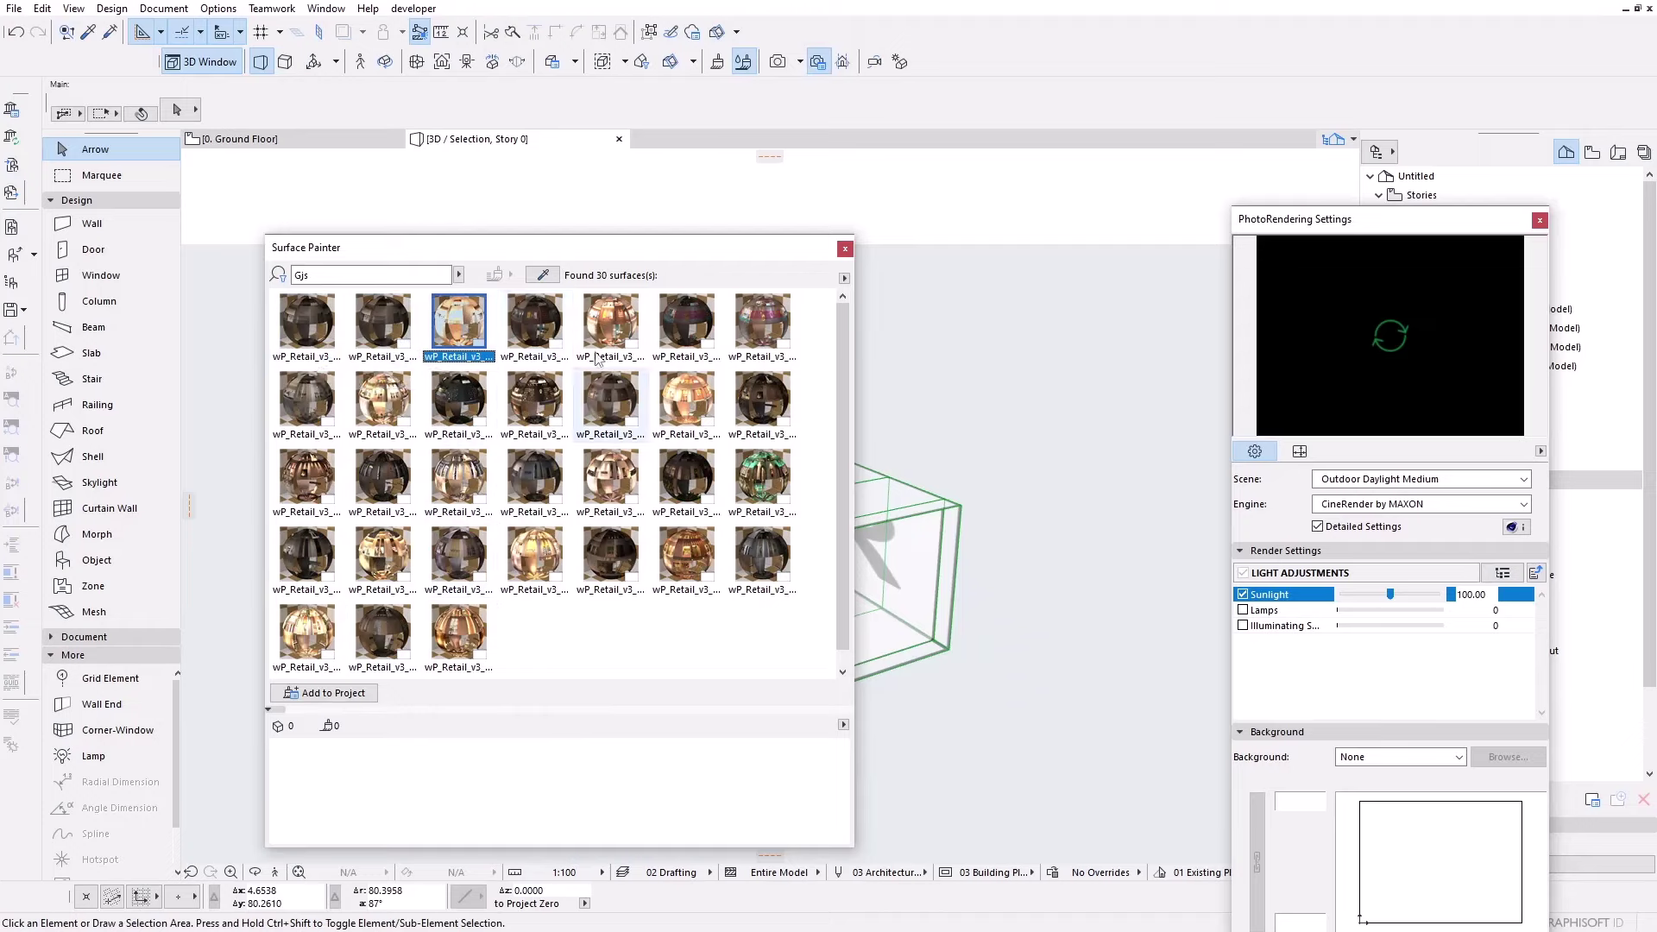
click(328, 696)
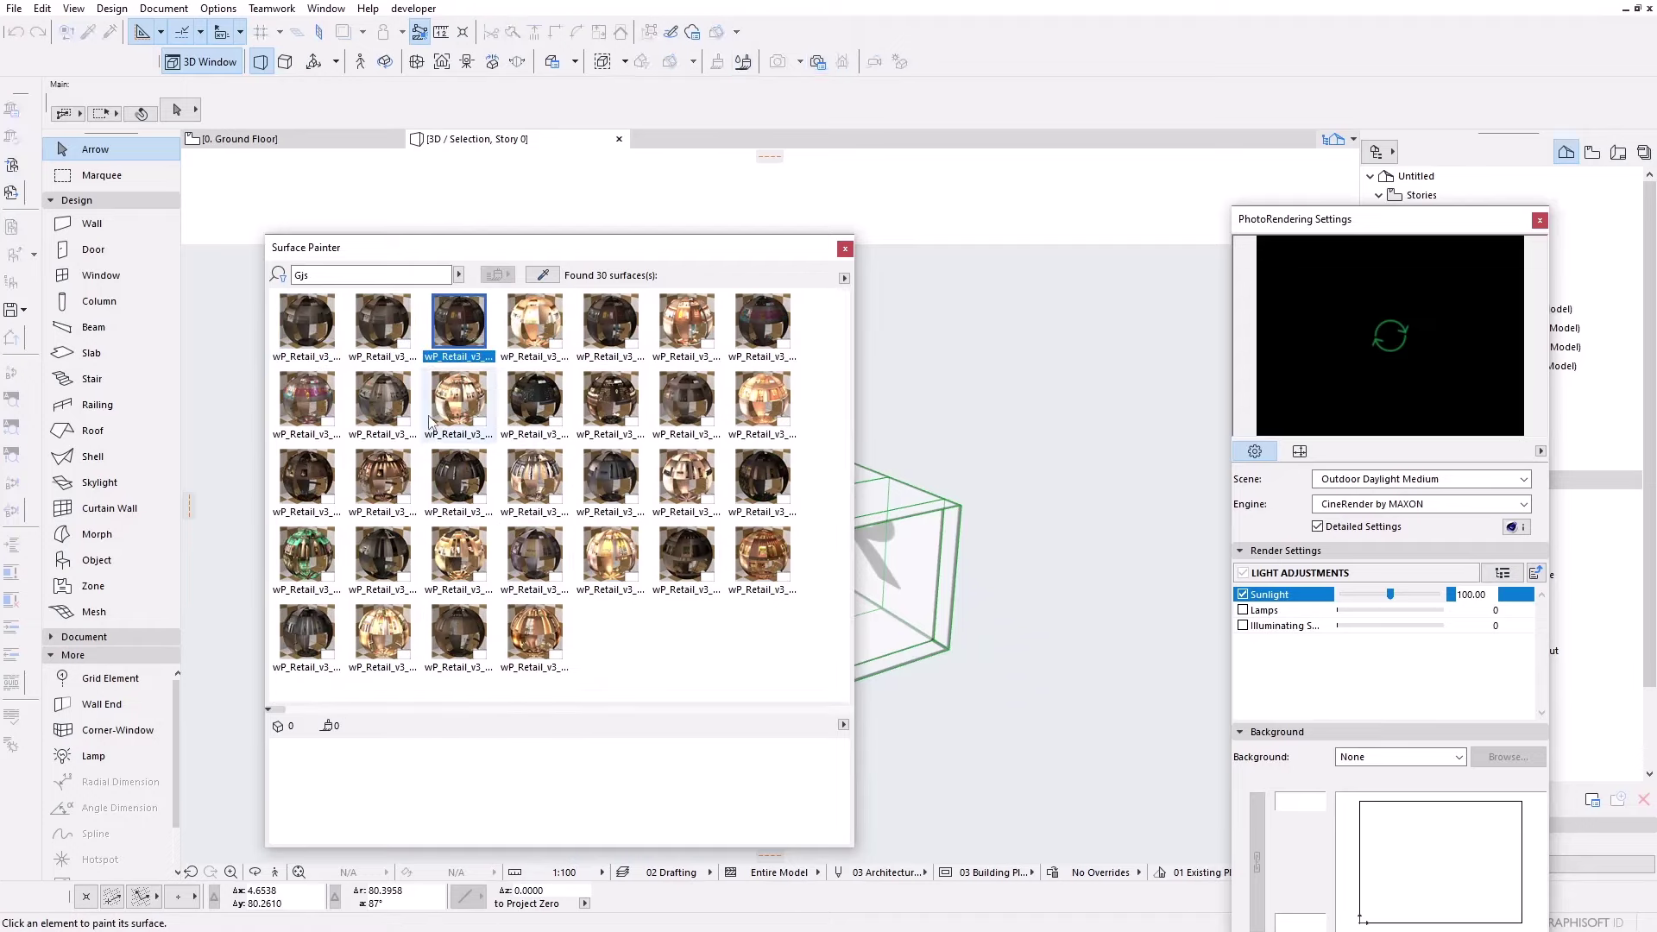
click(329, 416)
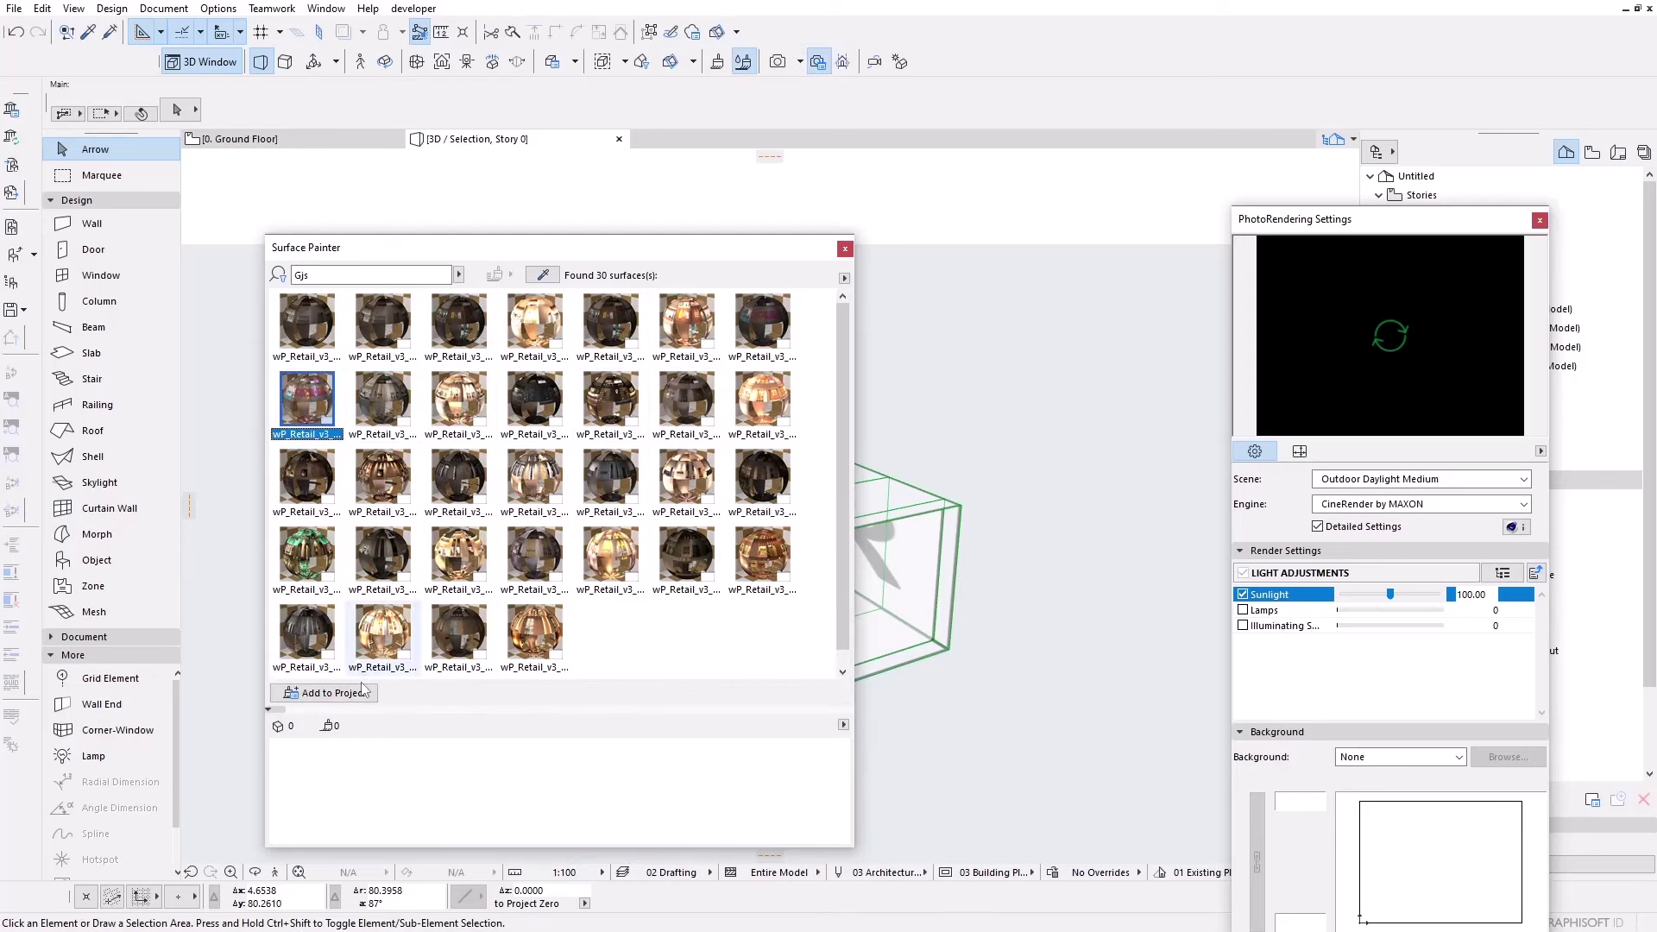
click(361, 695)
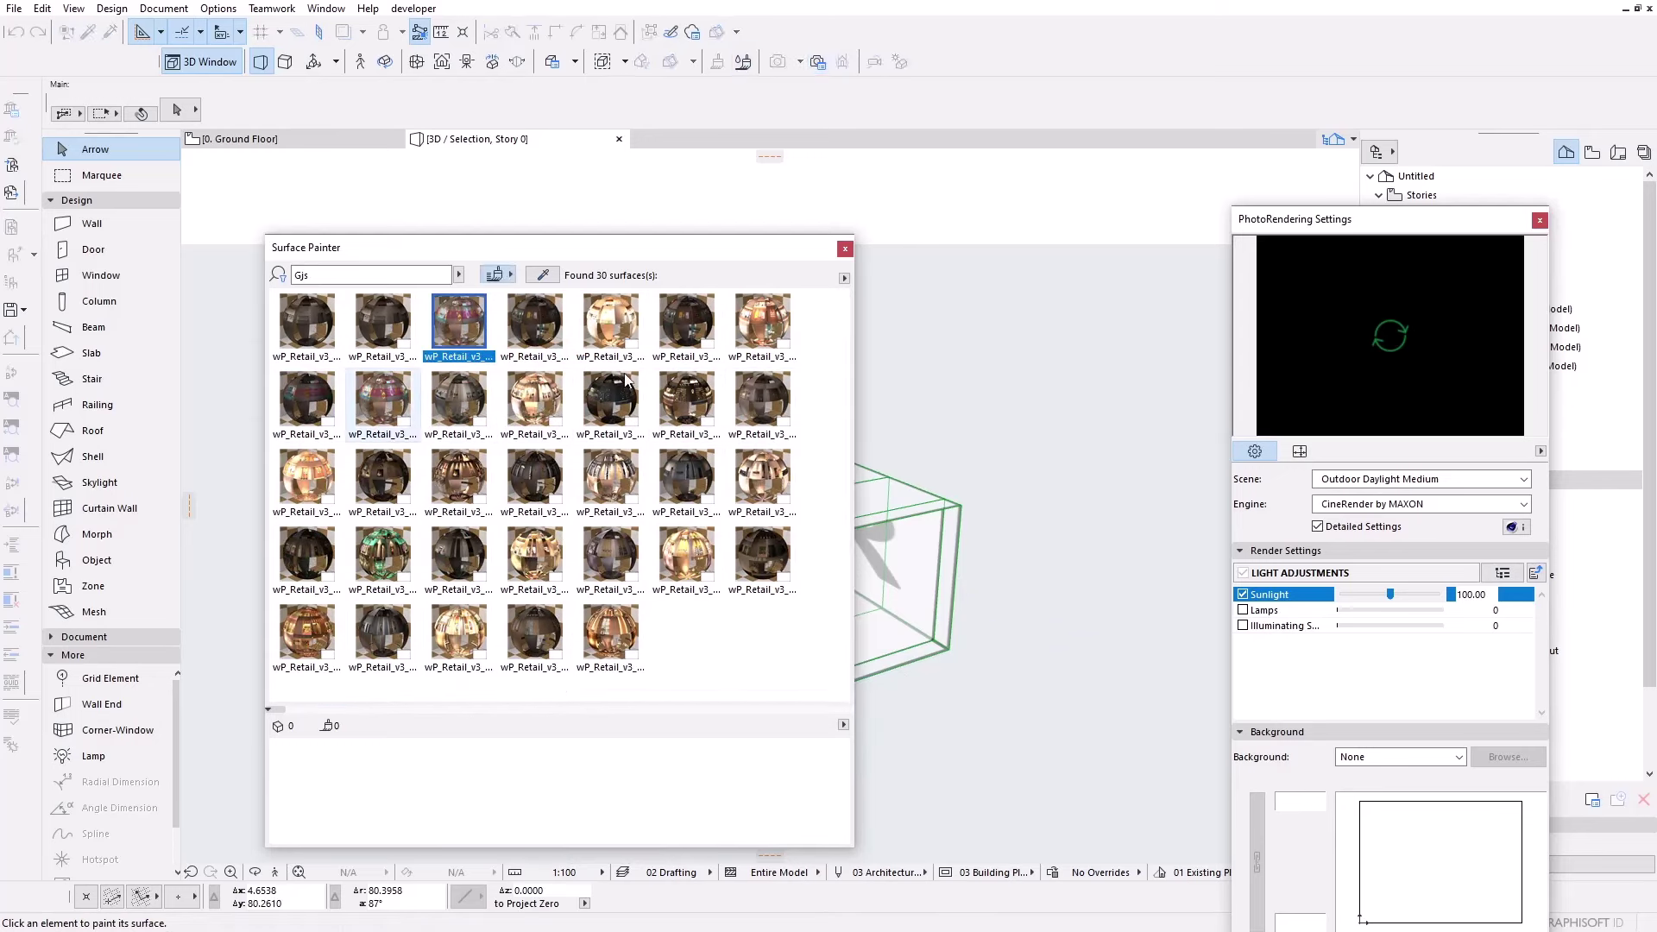
click(385, 494)
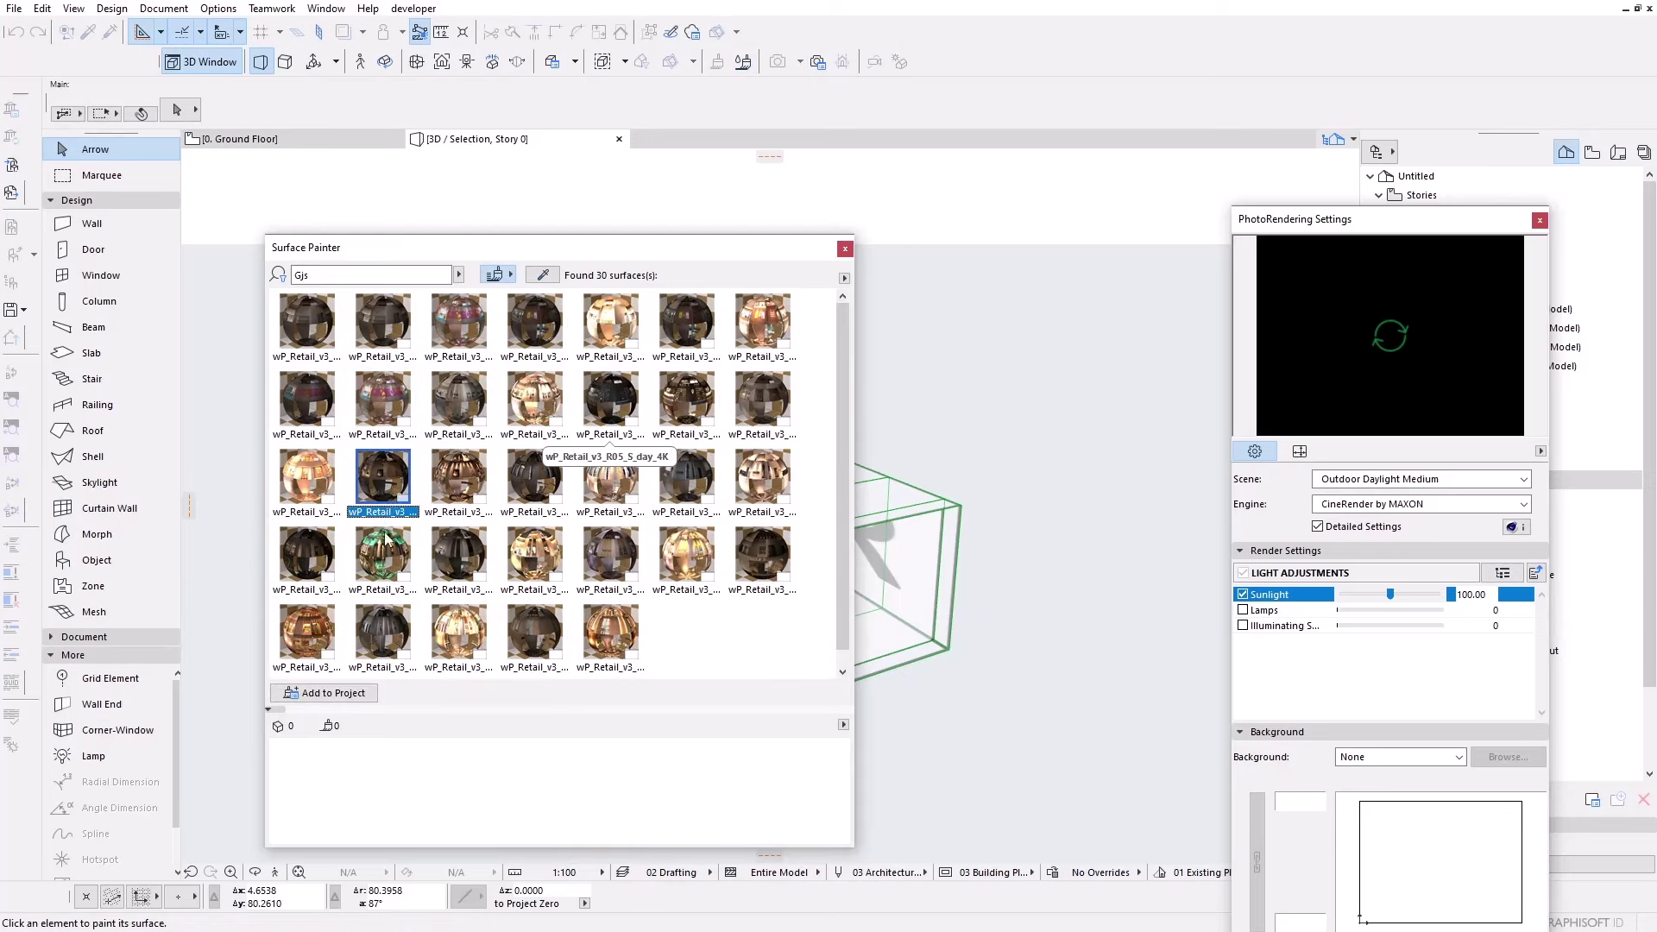
click(324, 693)
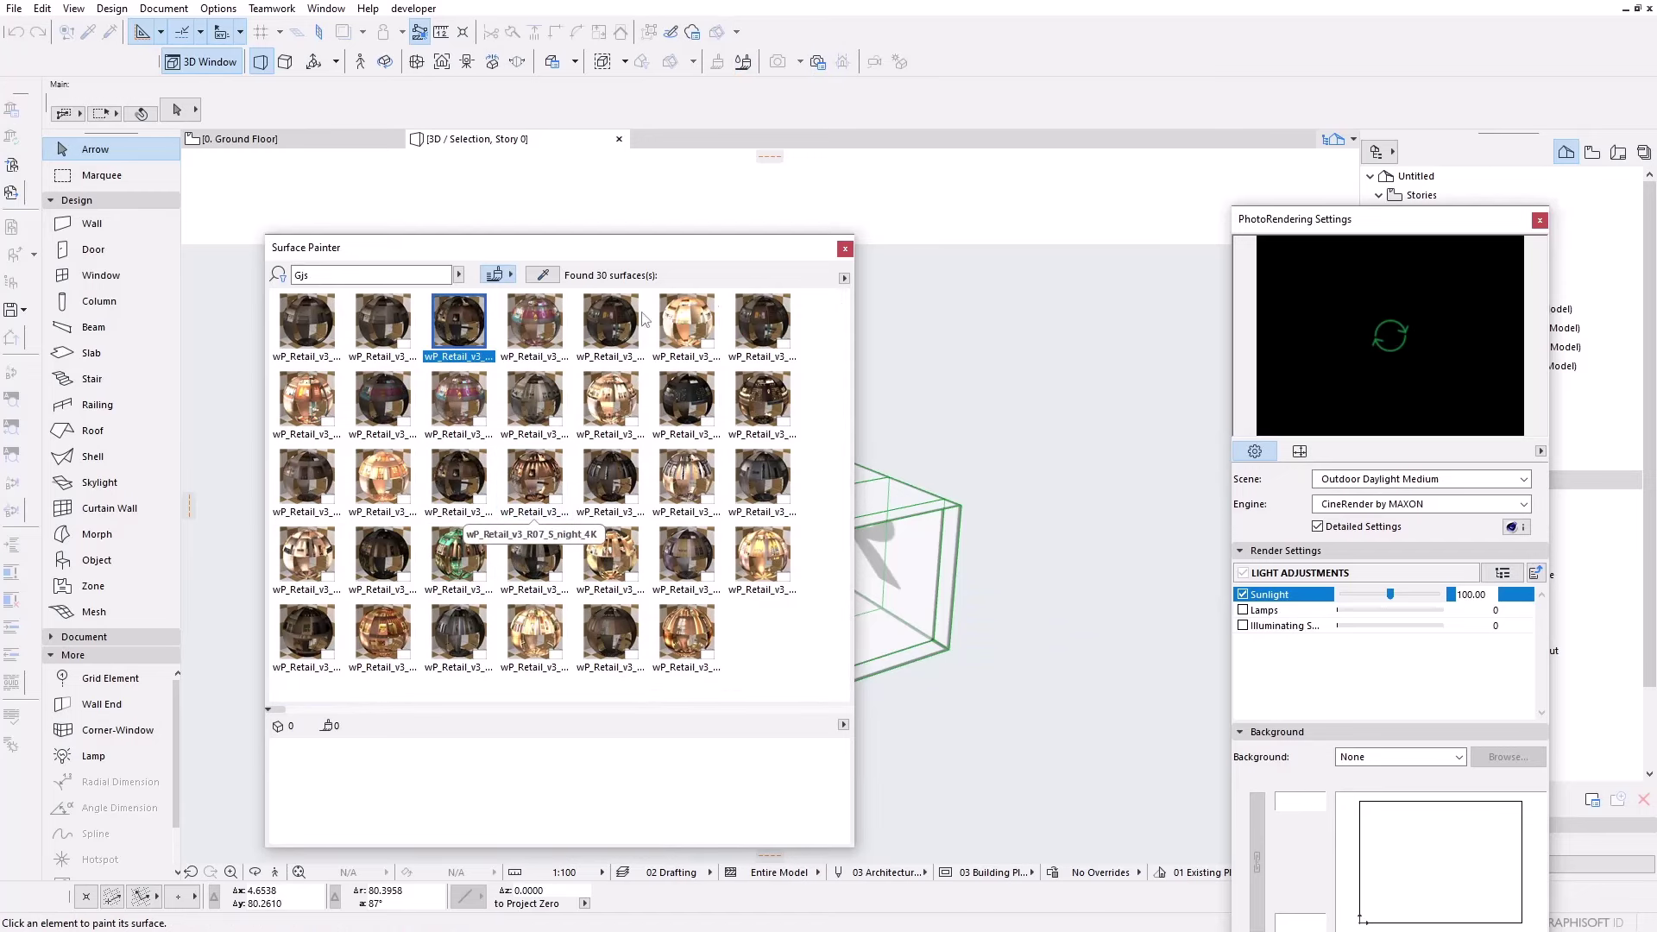
drag(968, 326, 414, 769)
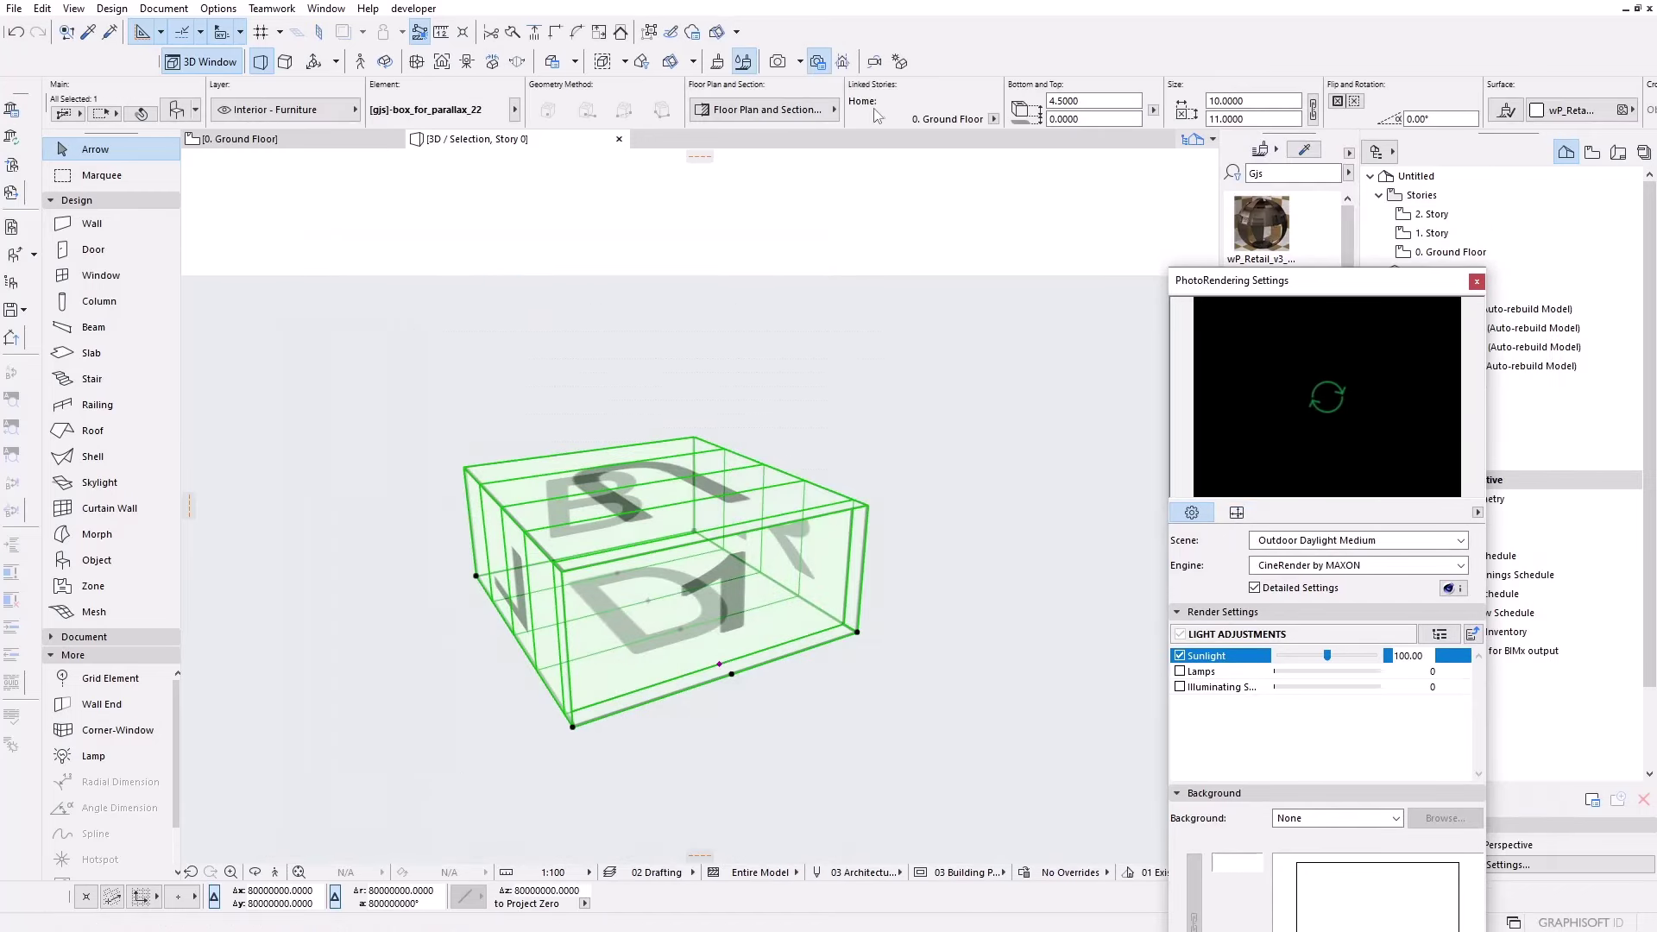
- Override the box's surfaces with wP_Retail_v3_R02_S_night_4K and view the donut shop at eye level
click(175, 111)
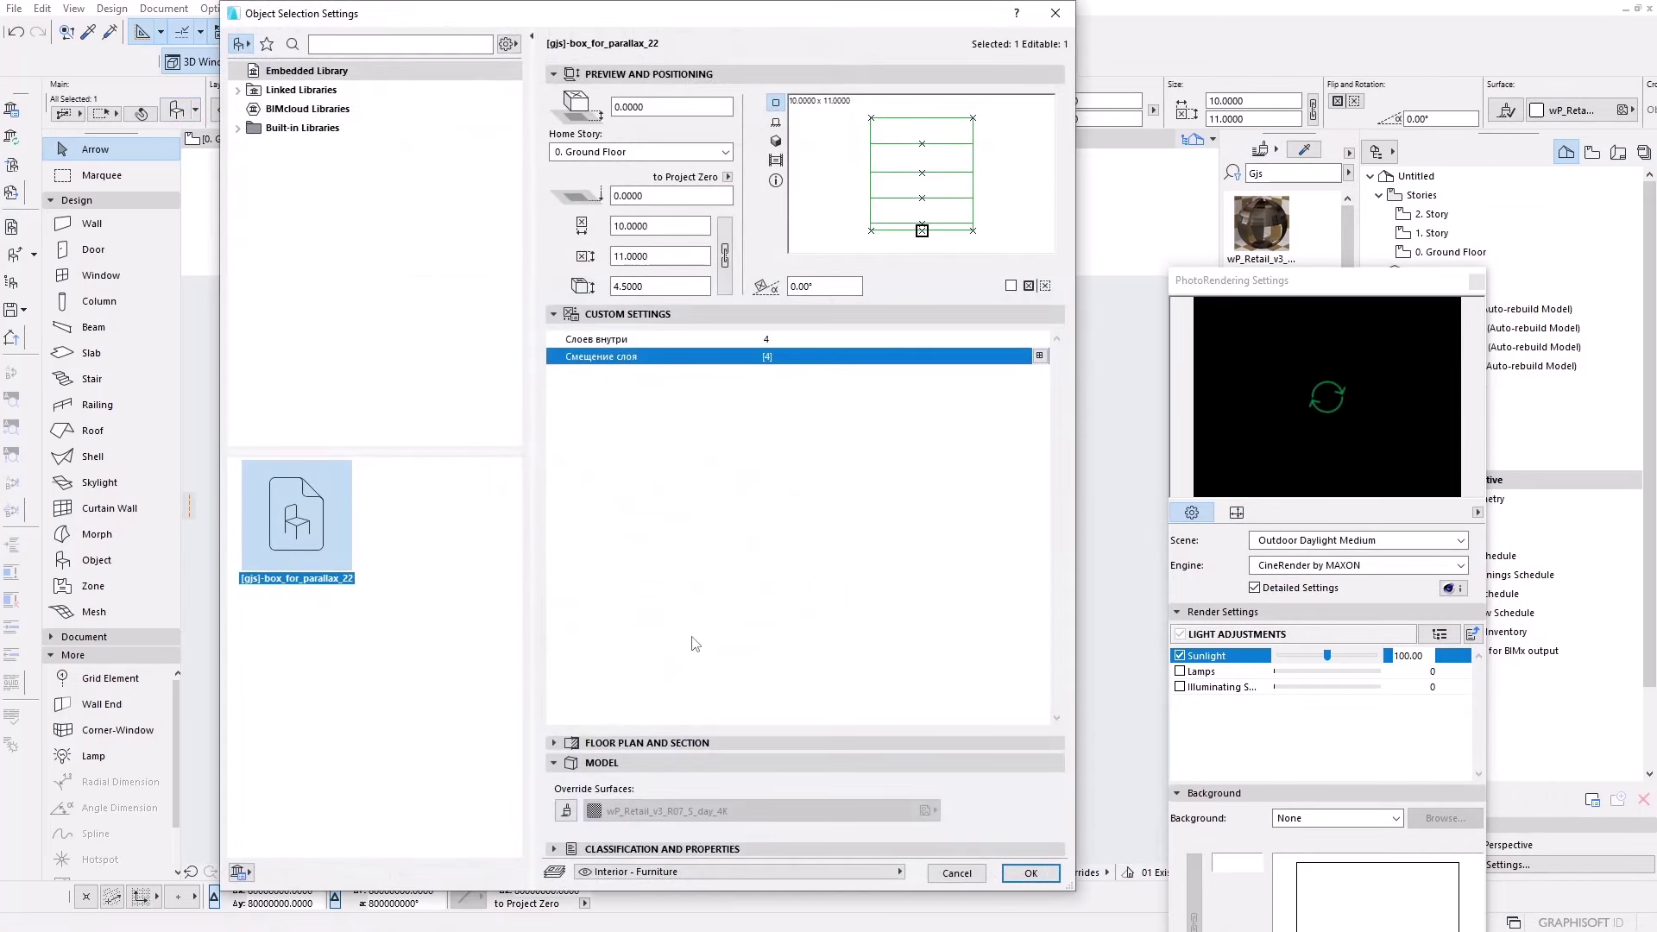
click(676, 314)
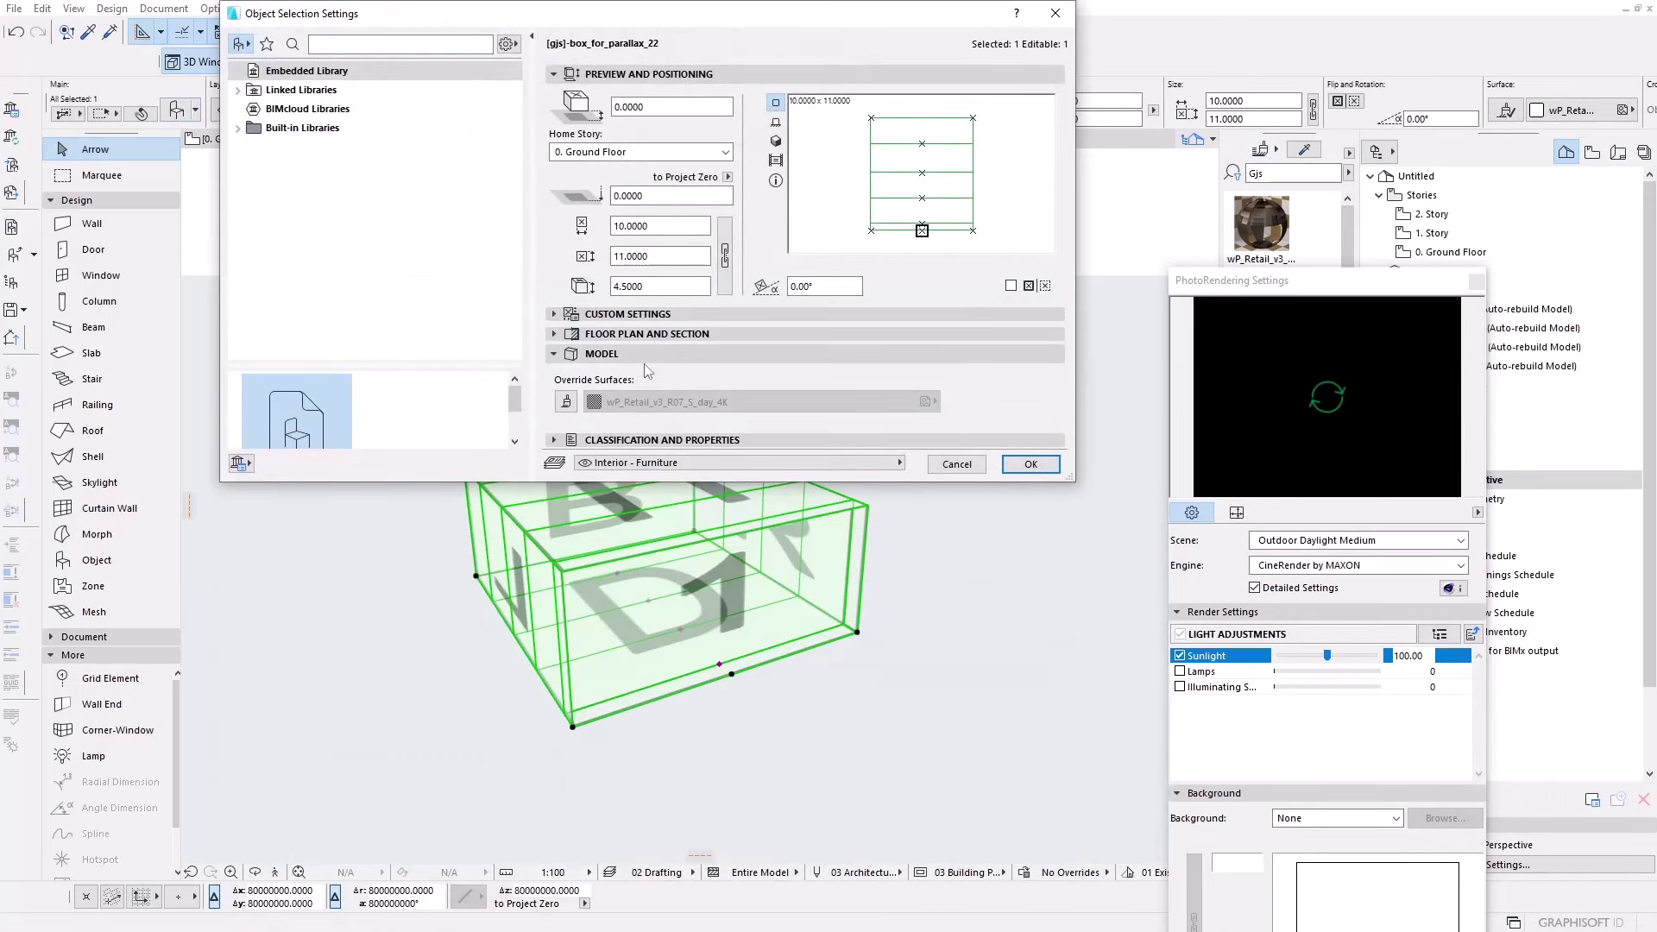
click(644, 354)
click(645, 354)
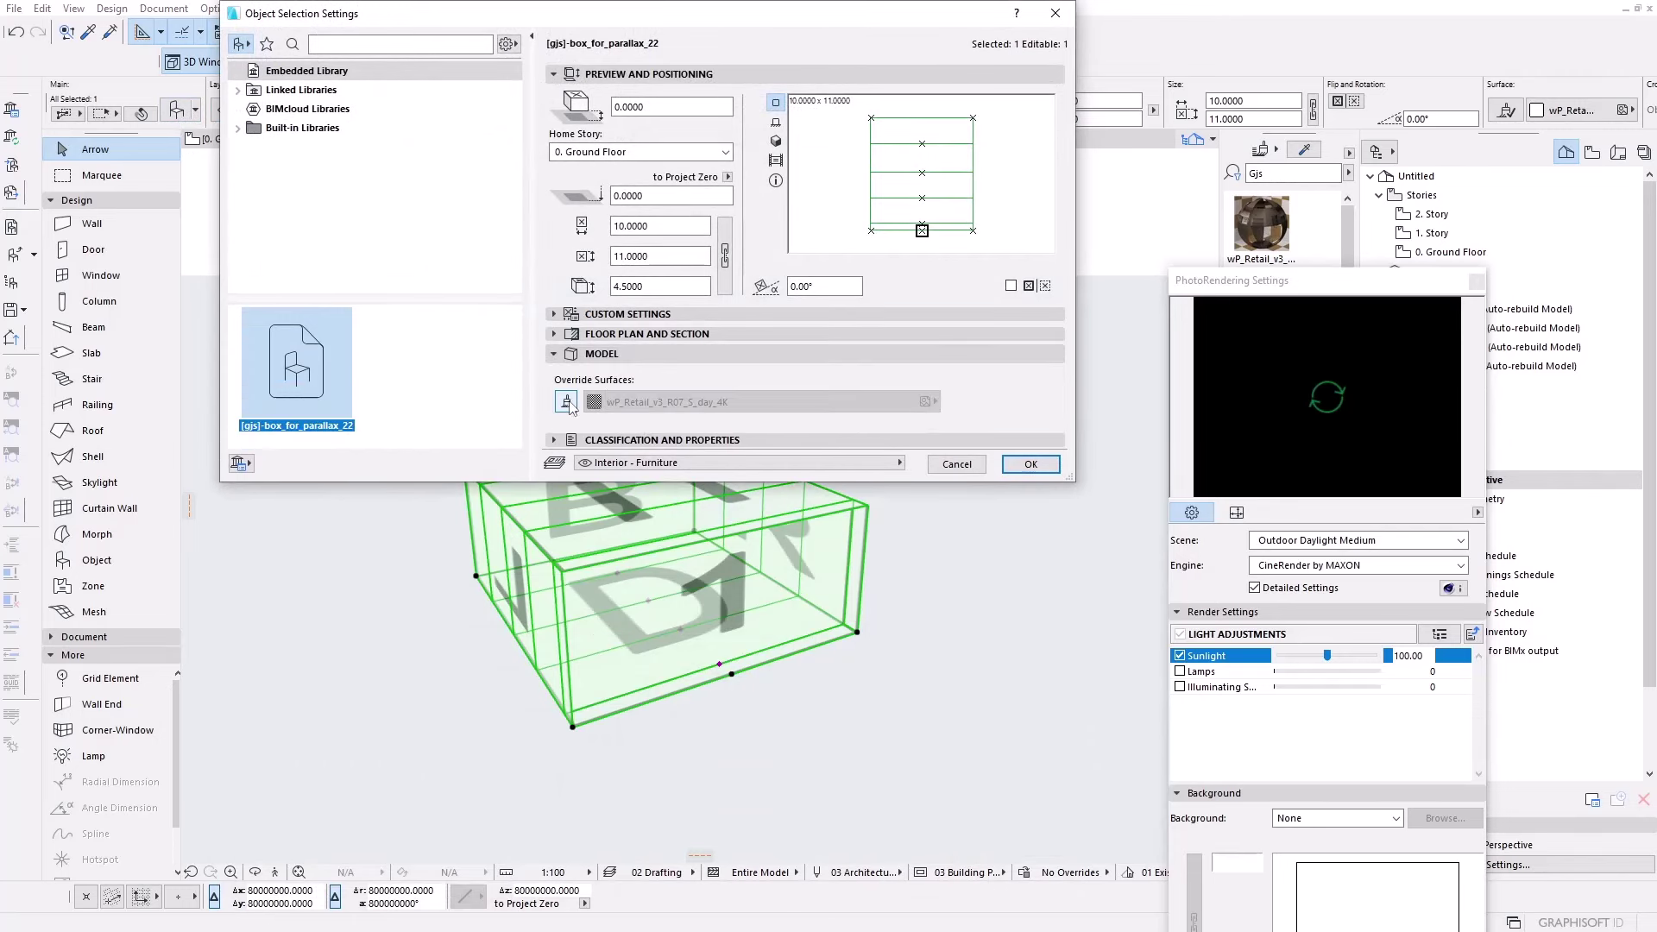
click(566, 402)
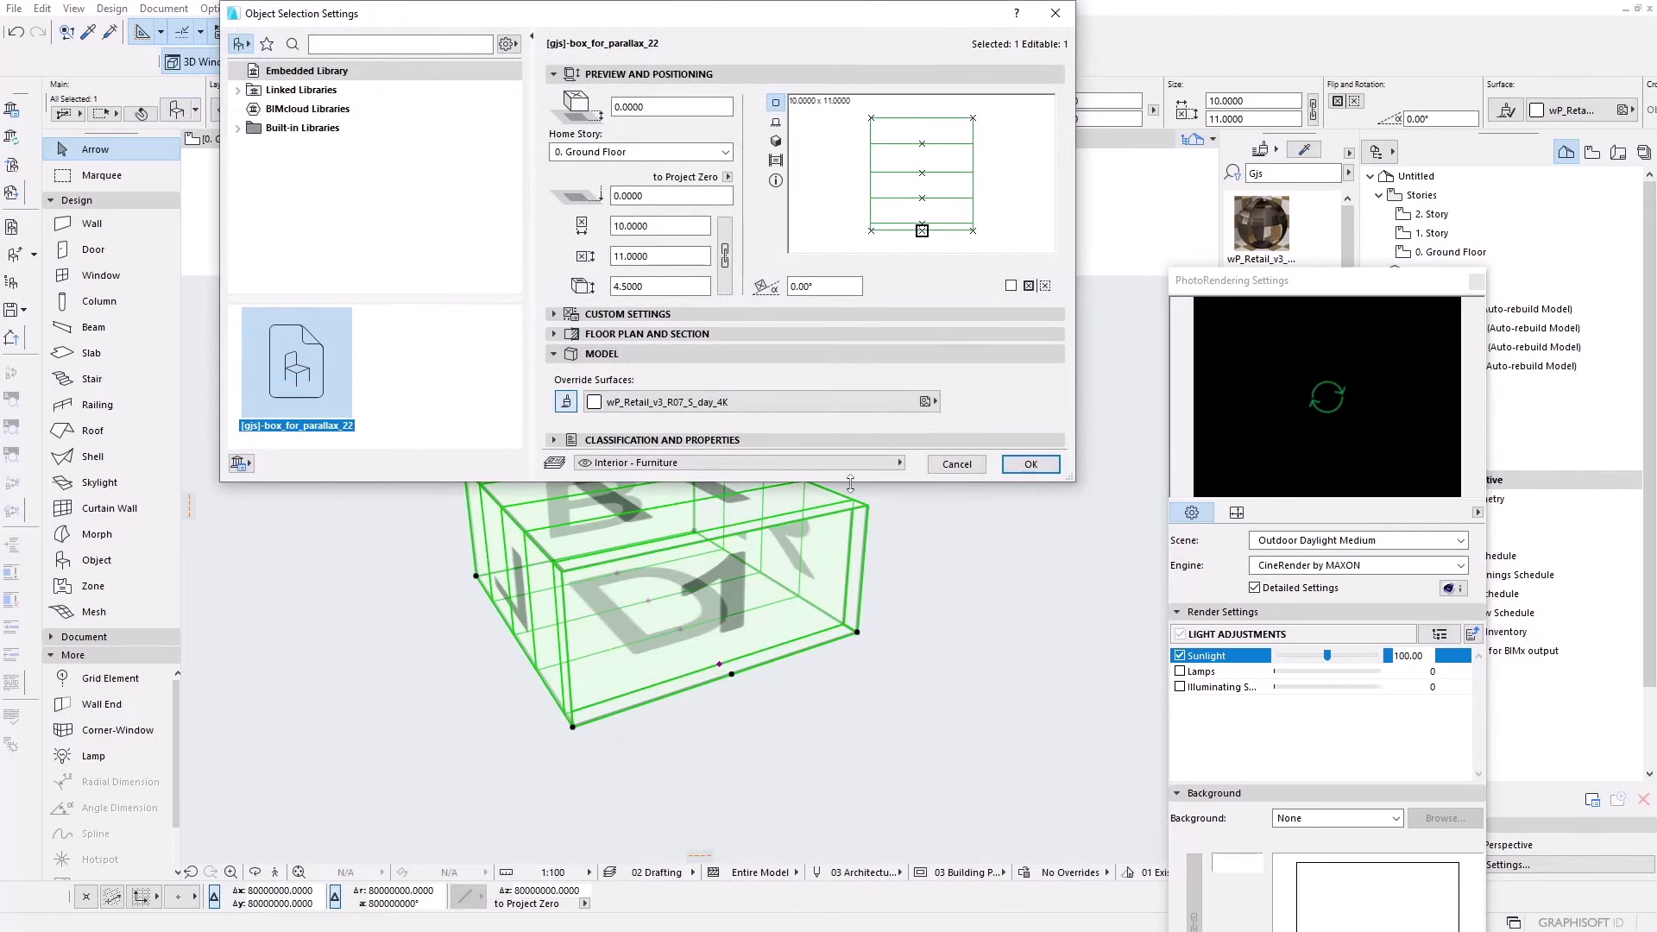
drag(851, 481, 864, 752)
click(869, 680)
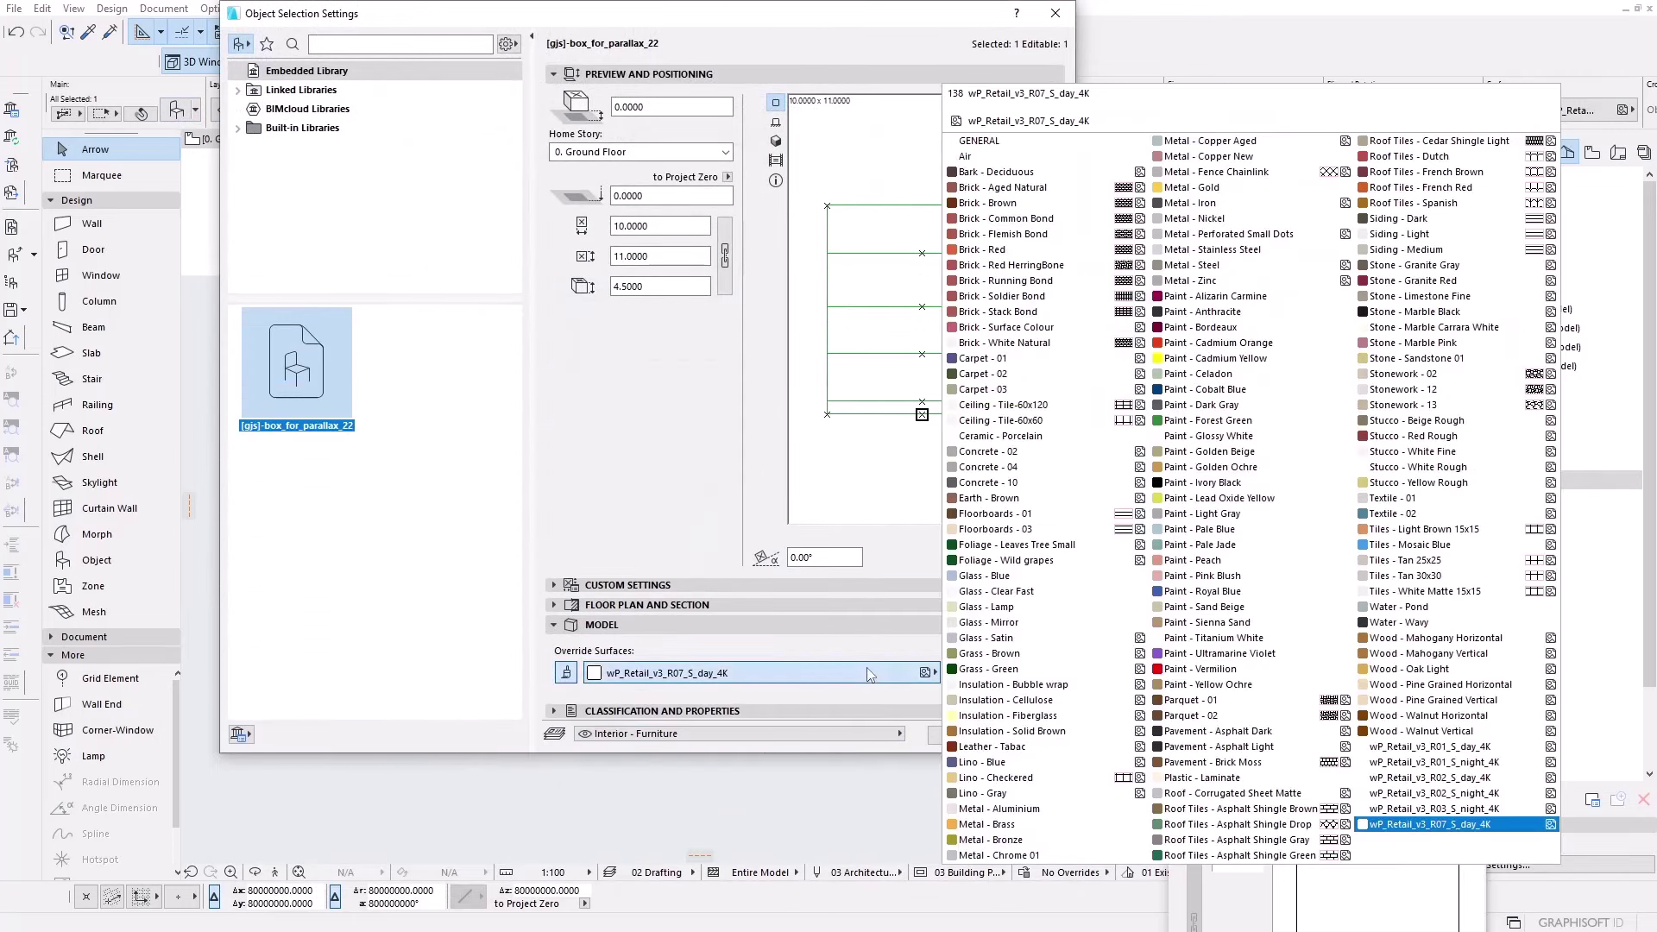
click(1439, 793)
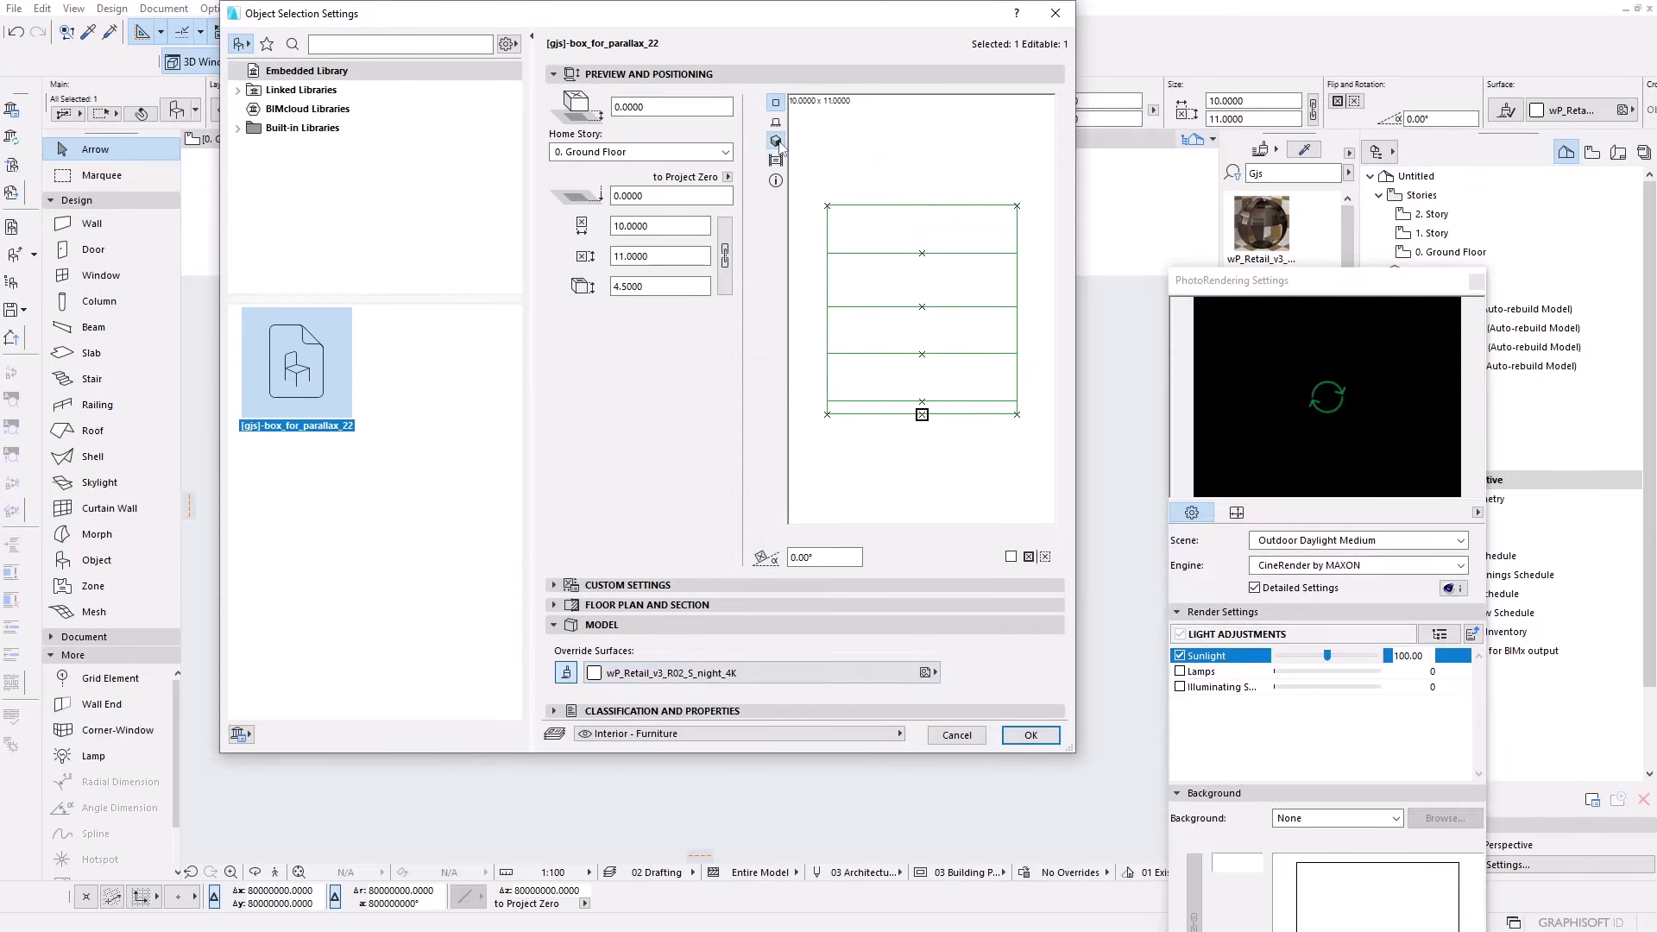
click(775, 140)
click(1030, 735)
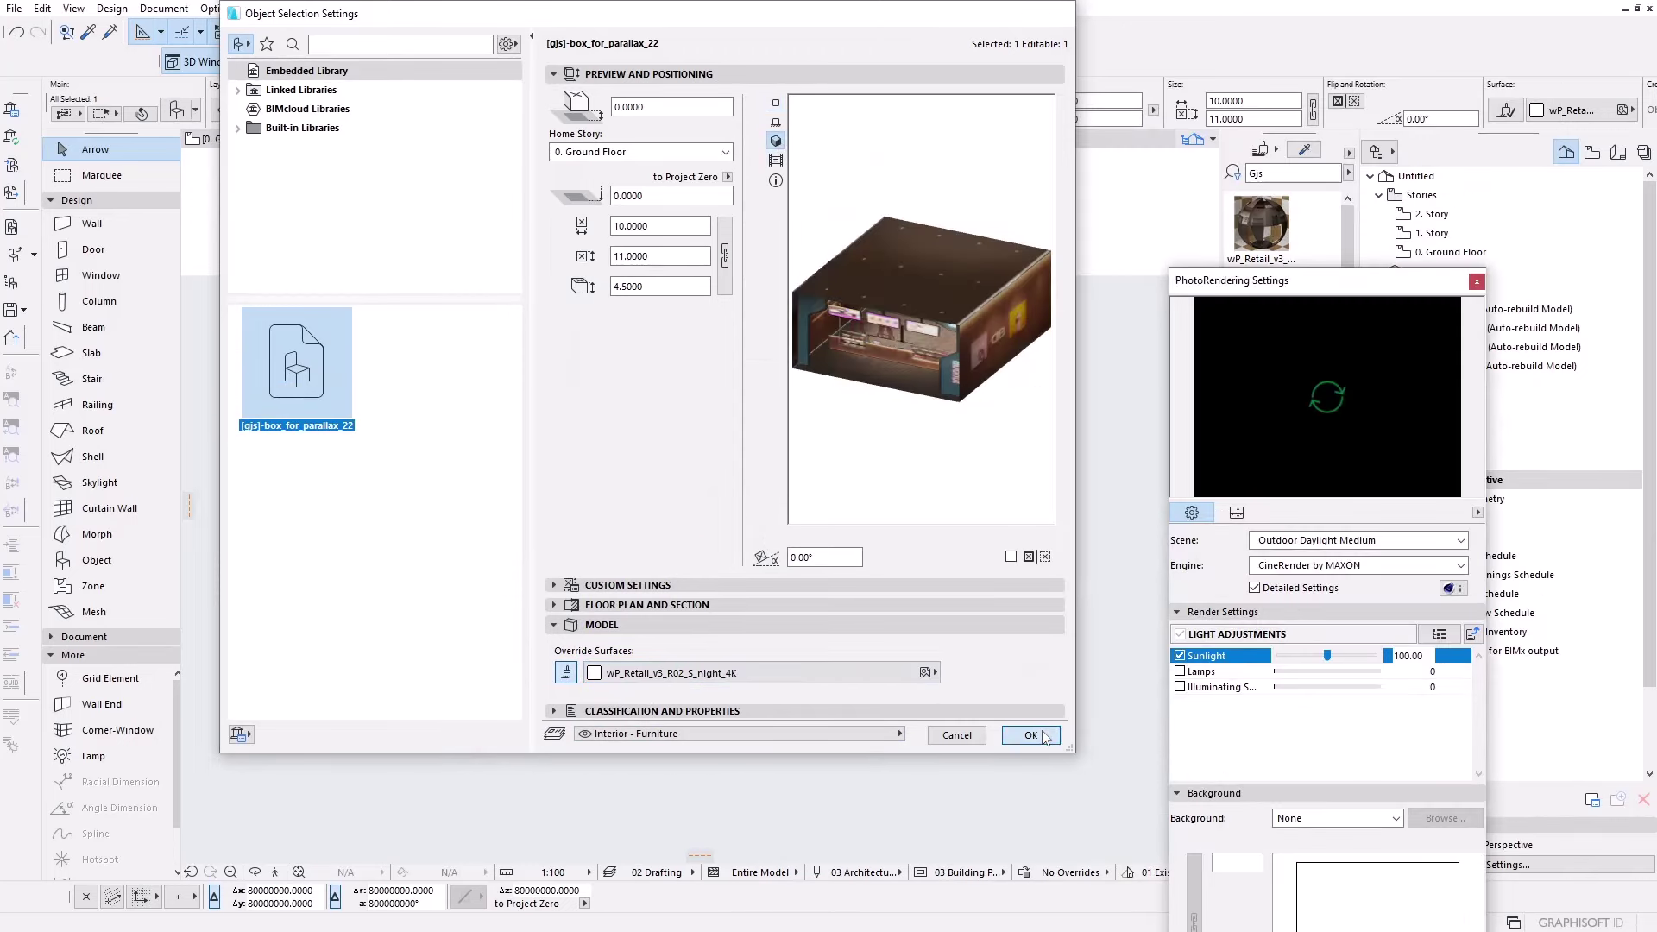
mouse_move(706, 661)
shift+middle_down()
mouse_move(695, 639)
mouse_move(768, 652)
mouse_move(816, 565)
shift+middle_up()
scroll(695, 639, up, 4)
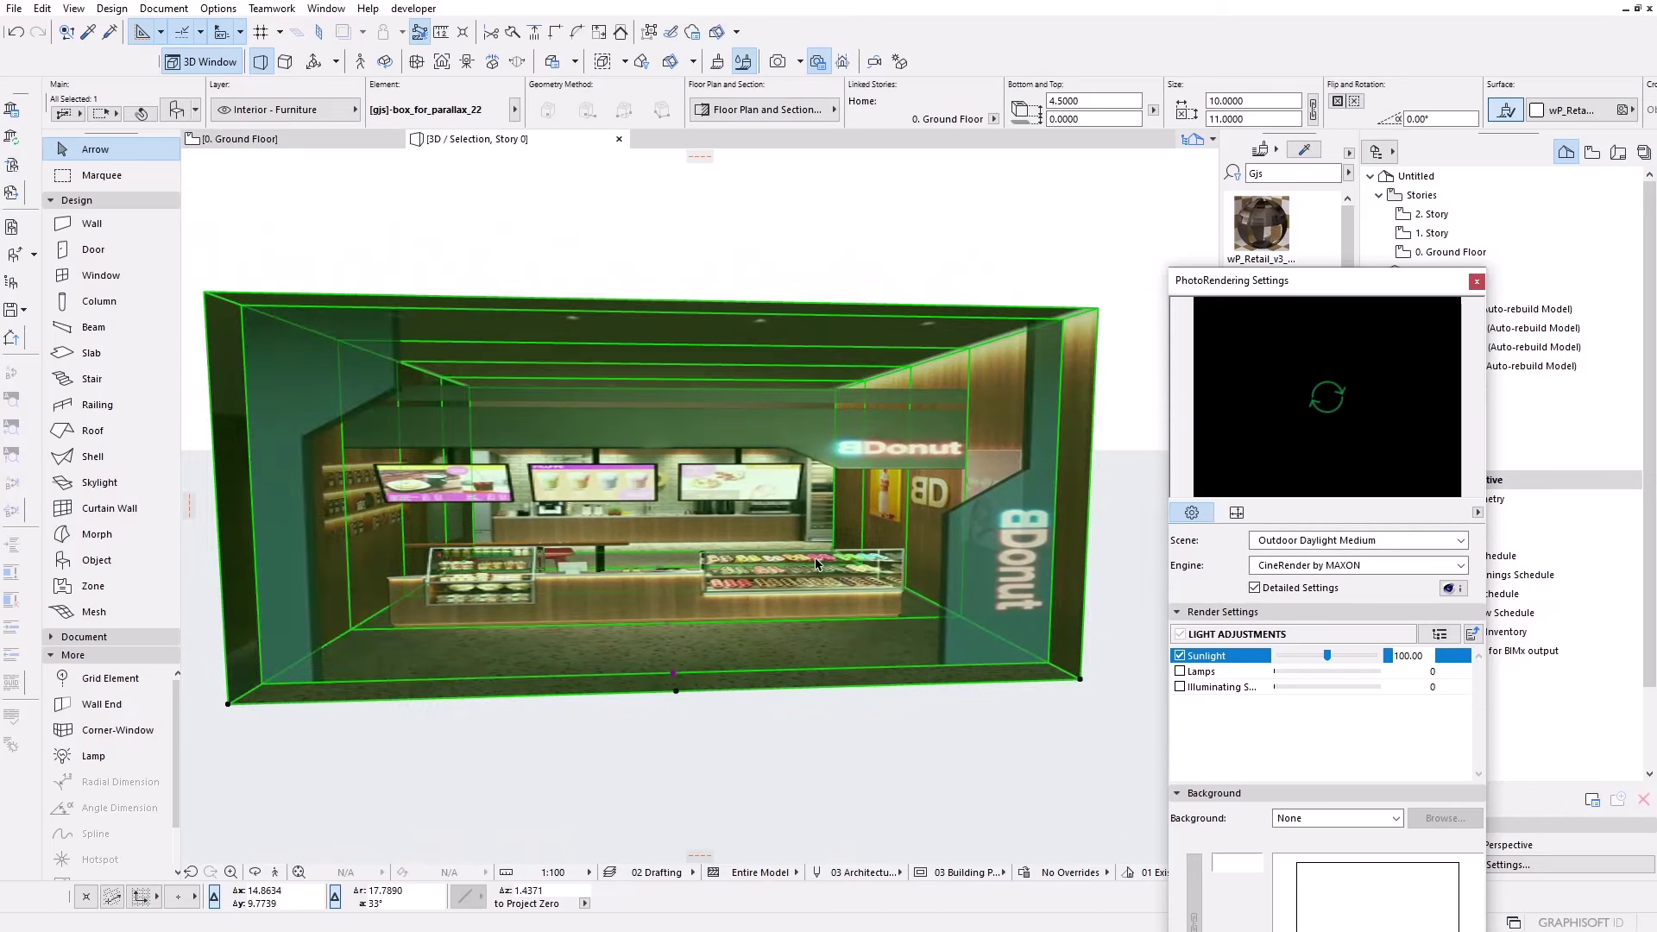
- Stretch the box narrower from its corner, through 8.08 and 6.53 to about 5.98 wide
shift+middle_drag(736, 603, 929, 687)
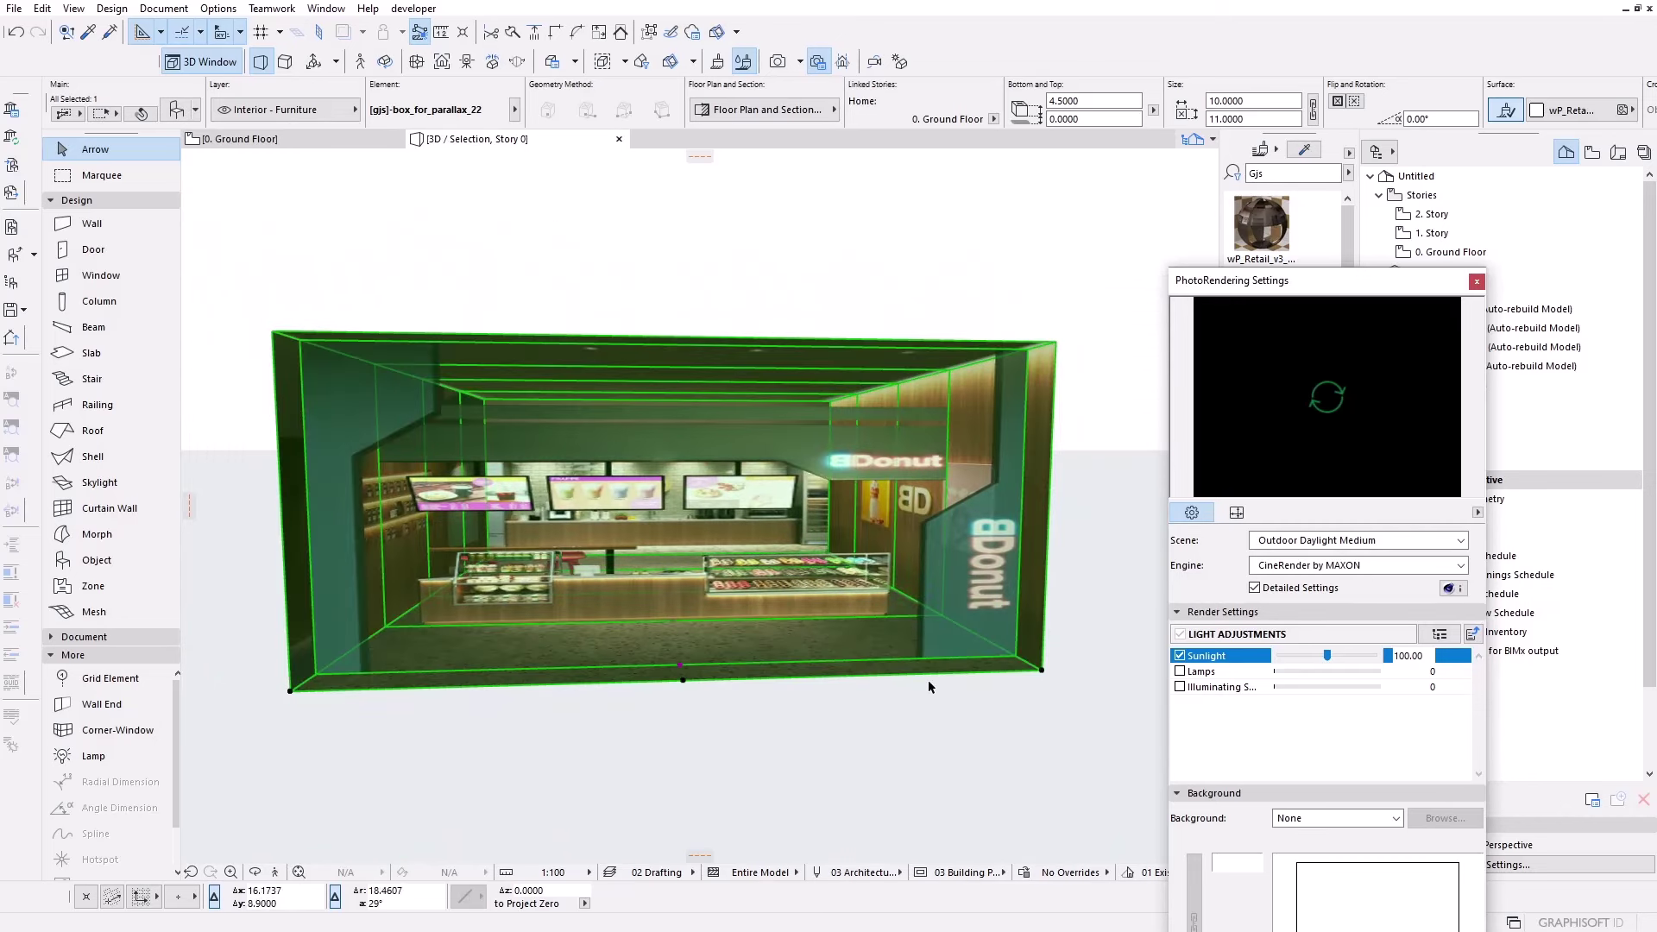
click(1041, 671)
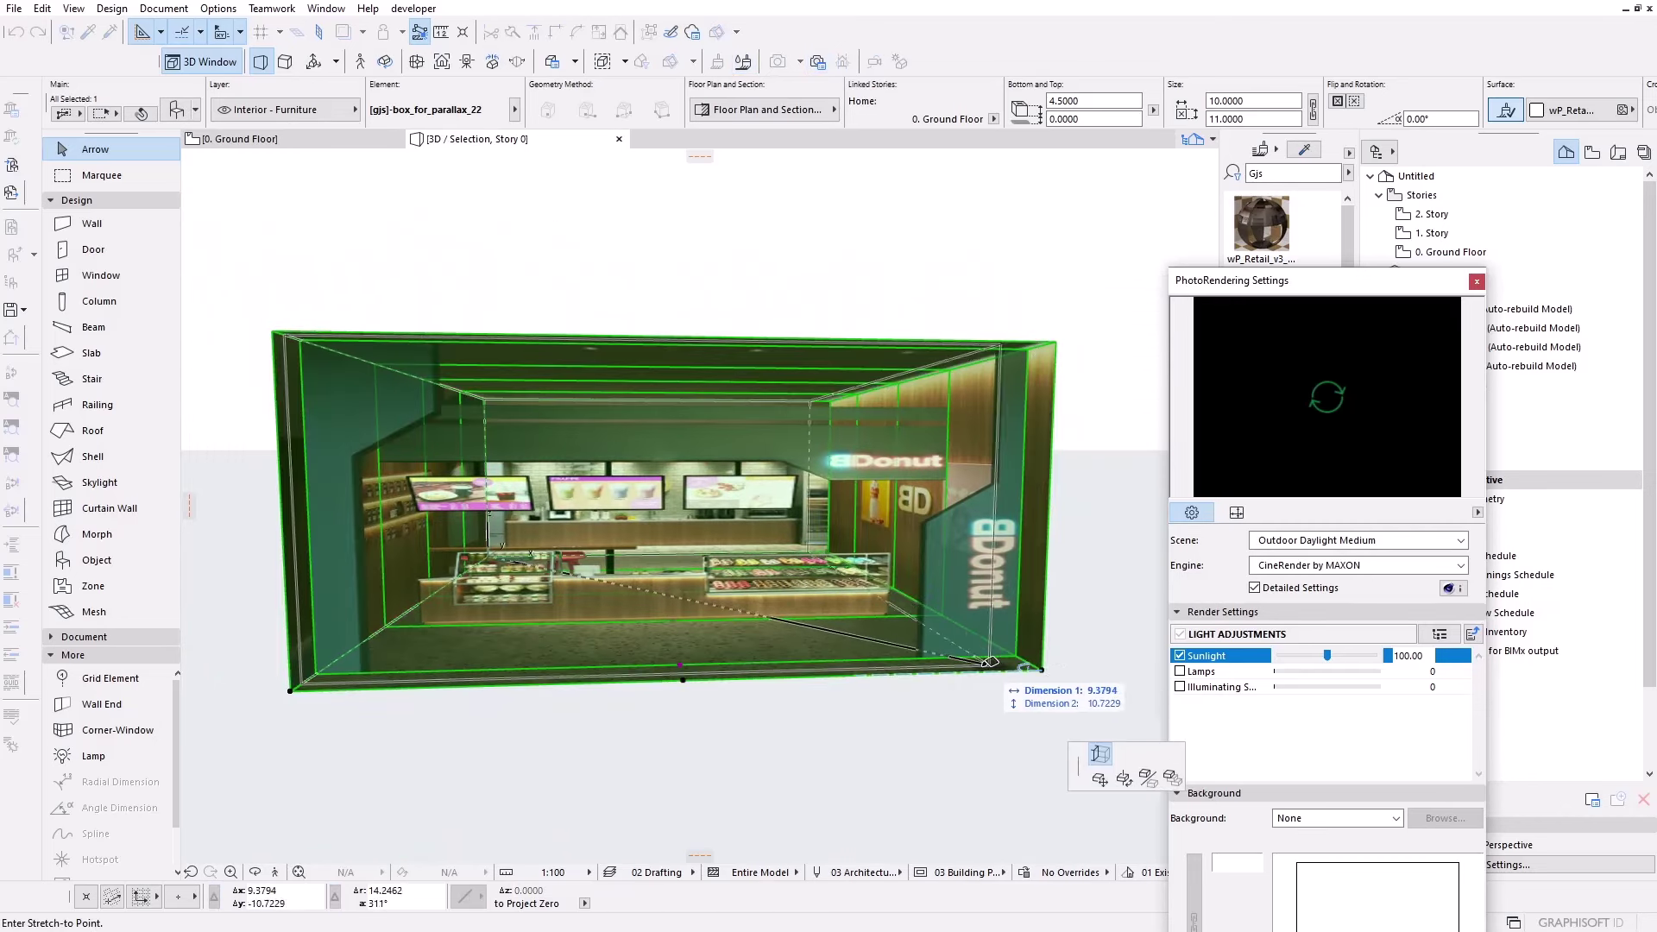
click(909, 674)
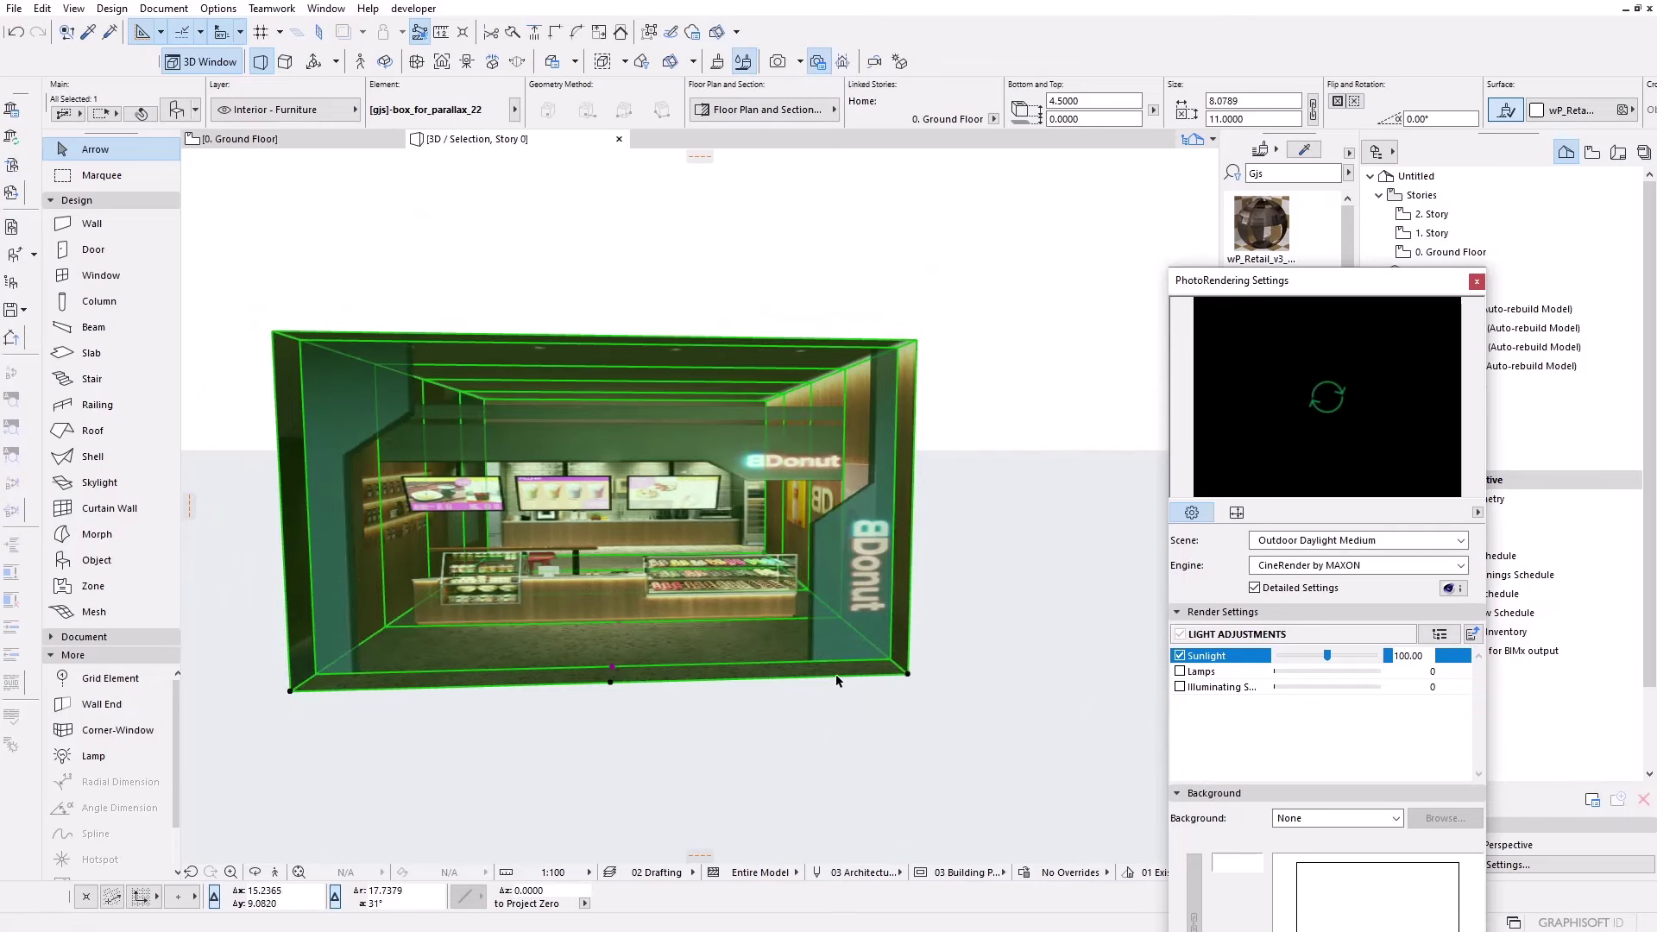
click(908, 677)
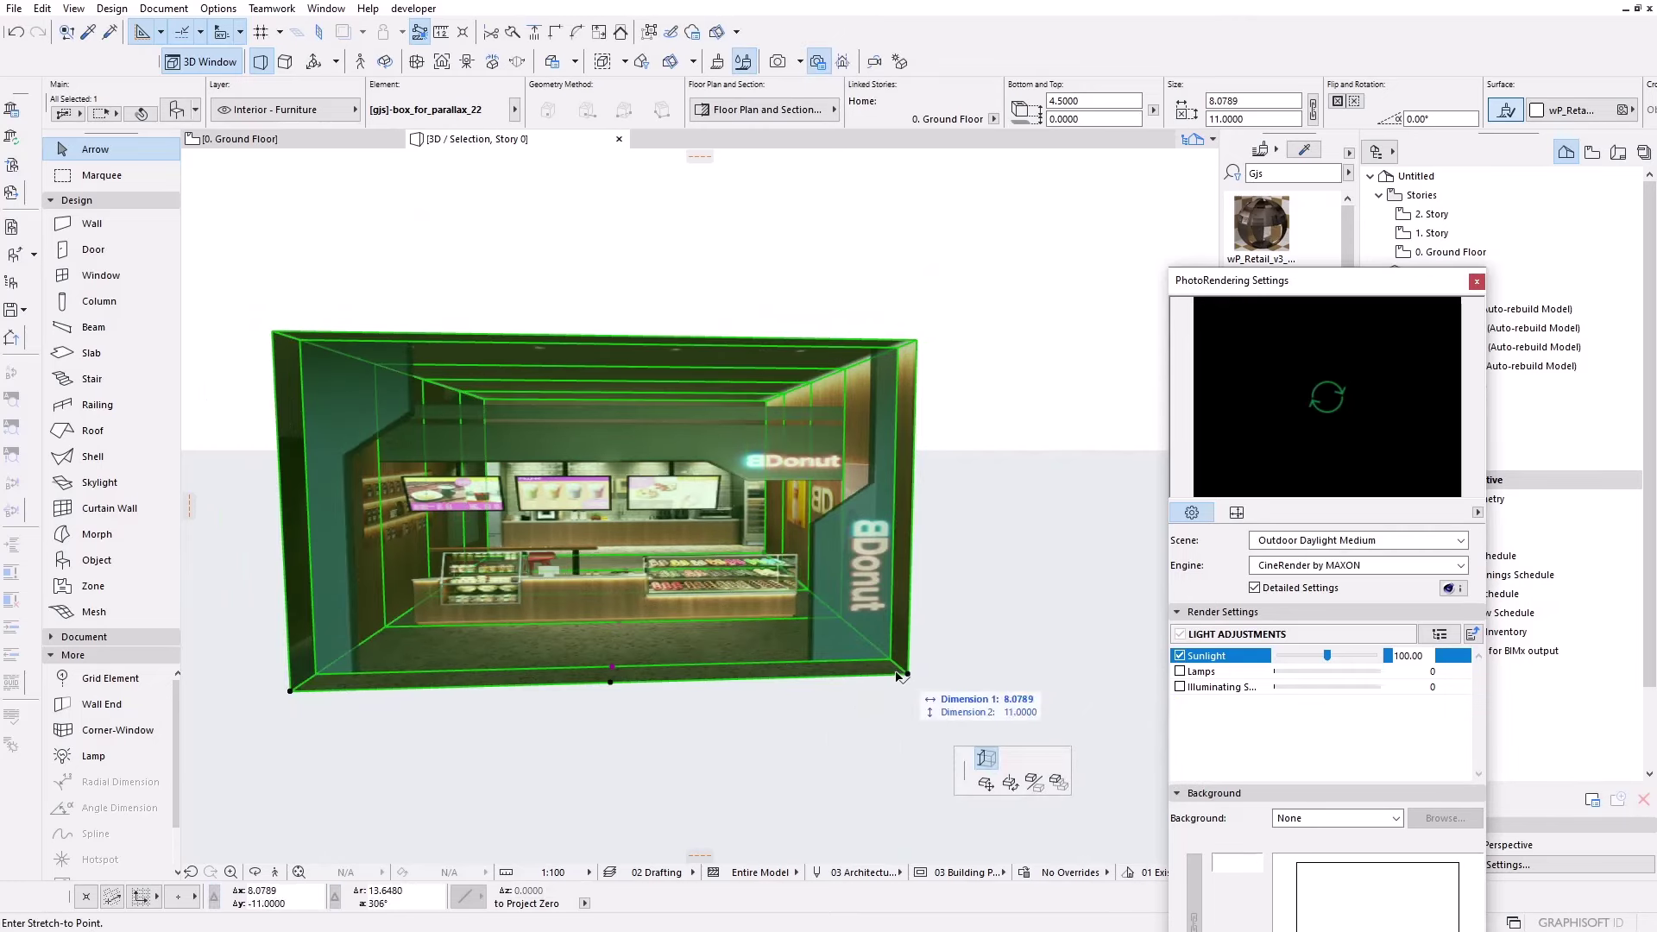
click(801, 672)
shift+middle_drag(801, 672, 896, 690)
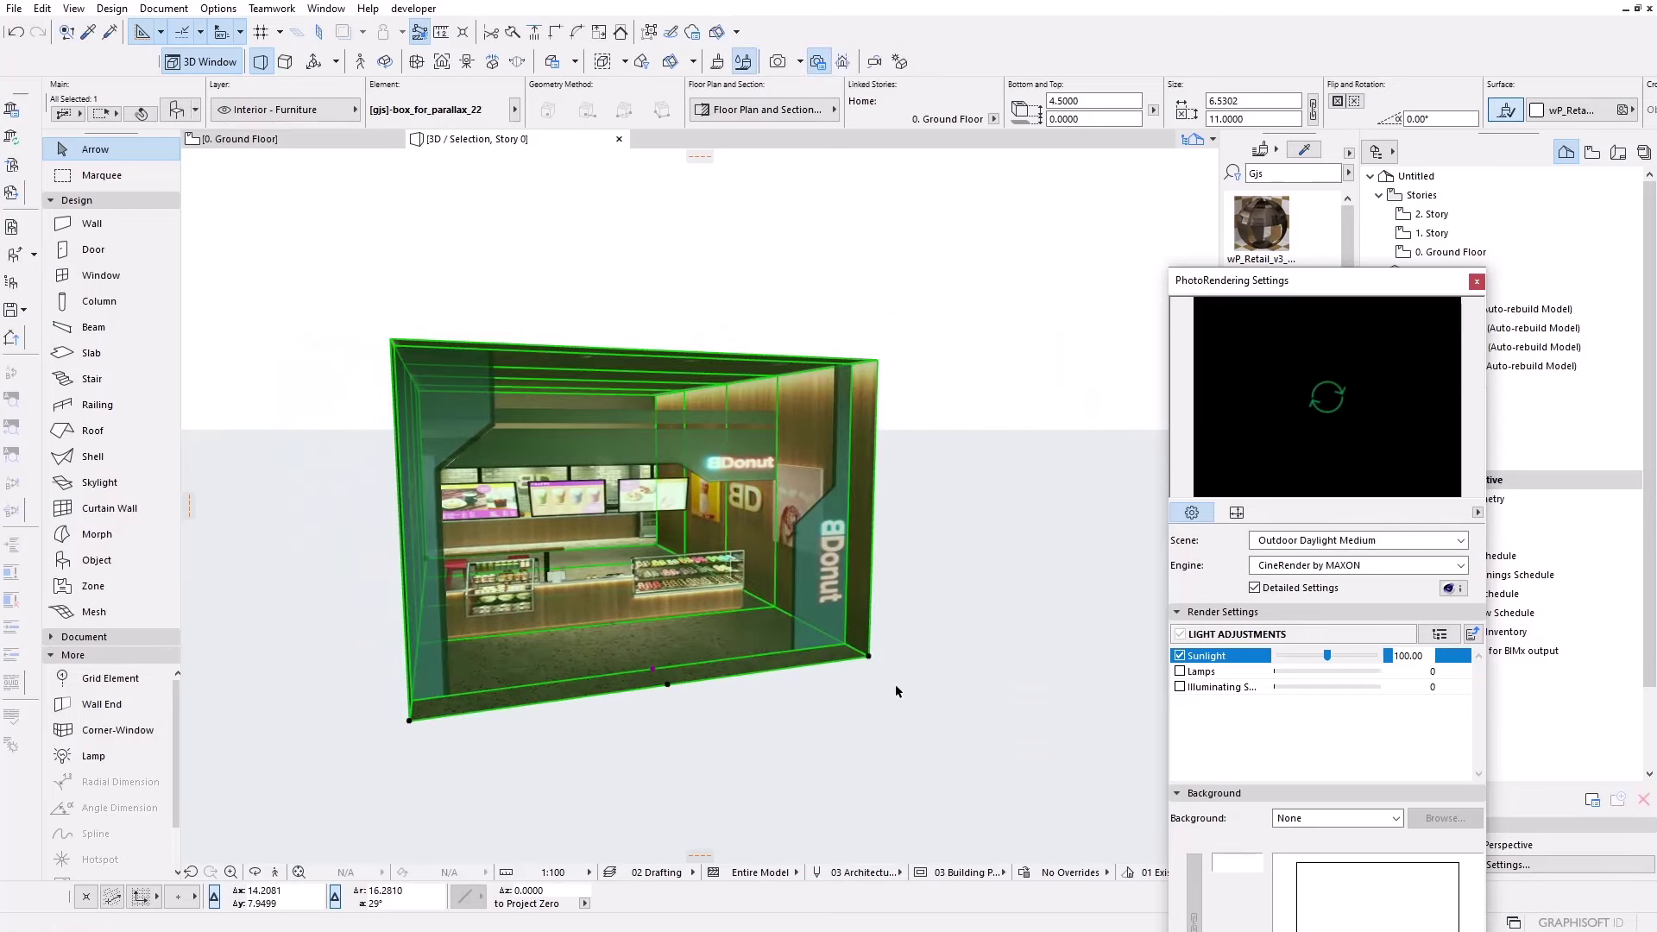
click(870, 658)
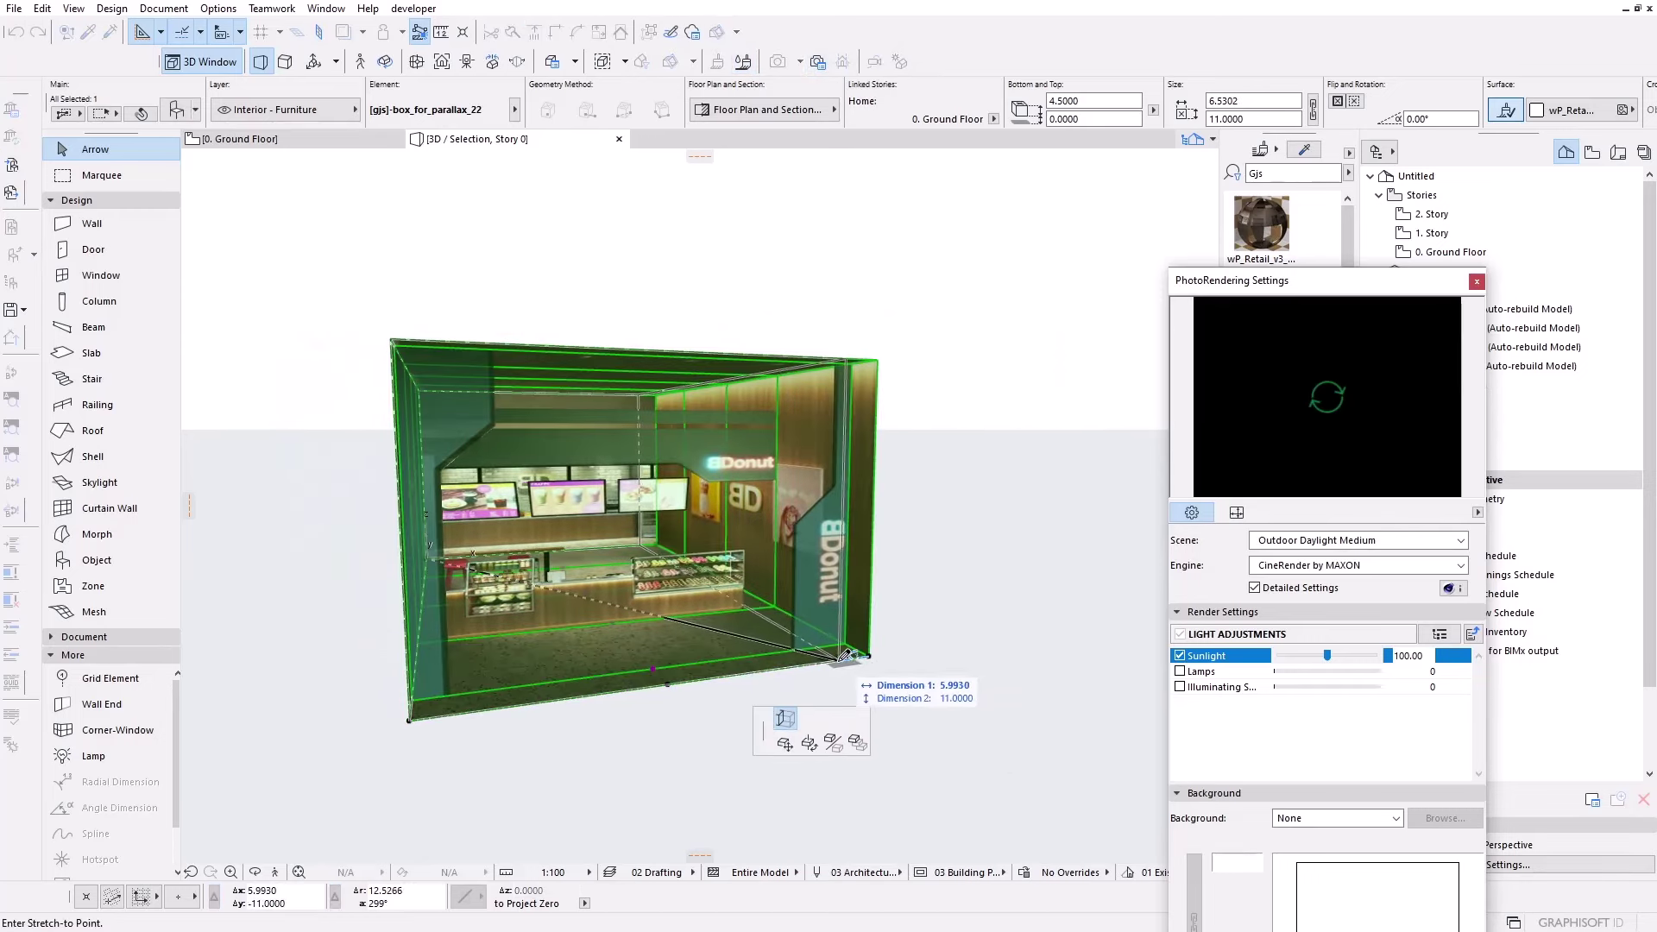
click(837, 660)
- Set the box width to exactly 6 and check the result
scroll(688, 656, up, 2)
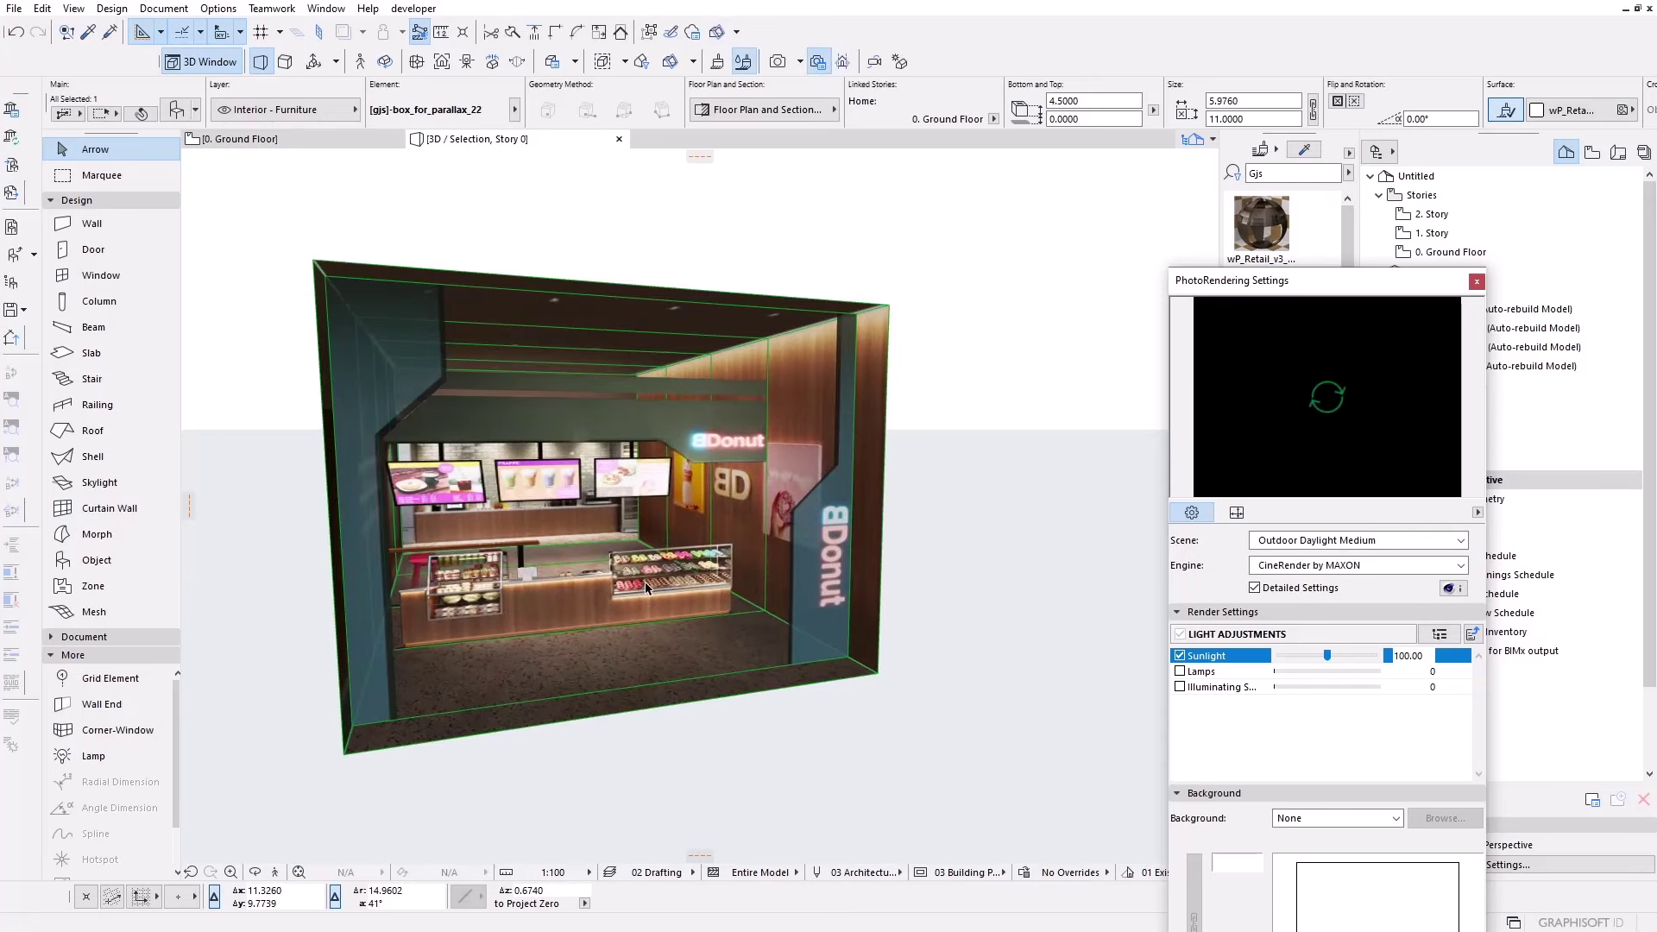
scroll(695, 621, up, 2)
scroll(702, 573, up, 2)
mouse_move(703, 573)
shift+middle_down()
mouse_move(668, 571)
mouse_move(785, 563)
shift+middle_up()
text(6)
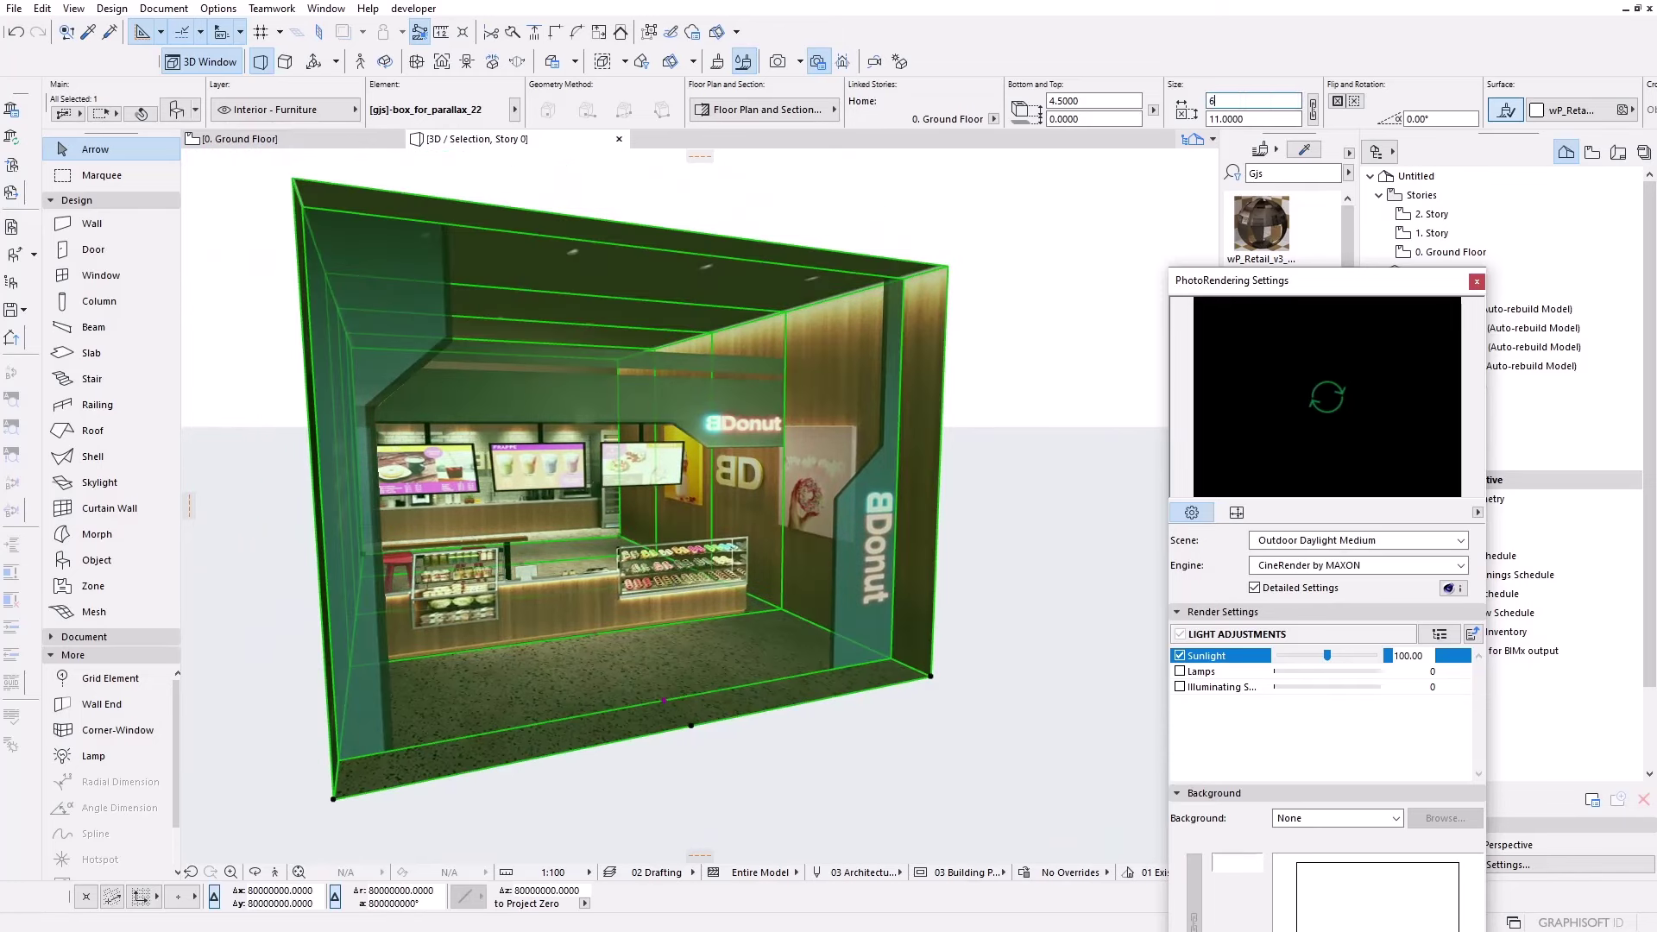
key(Return)
click(1022, 599)
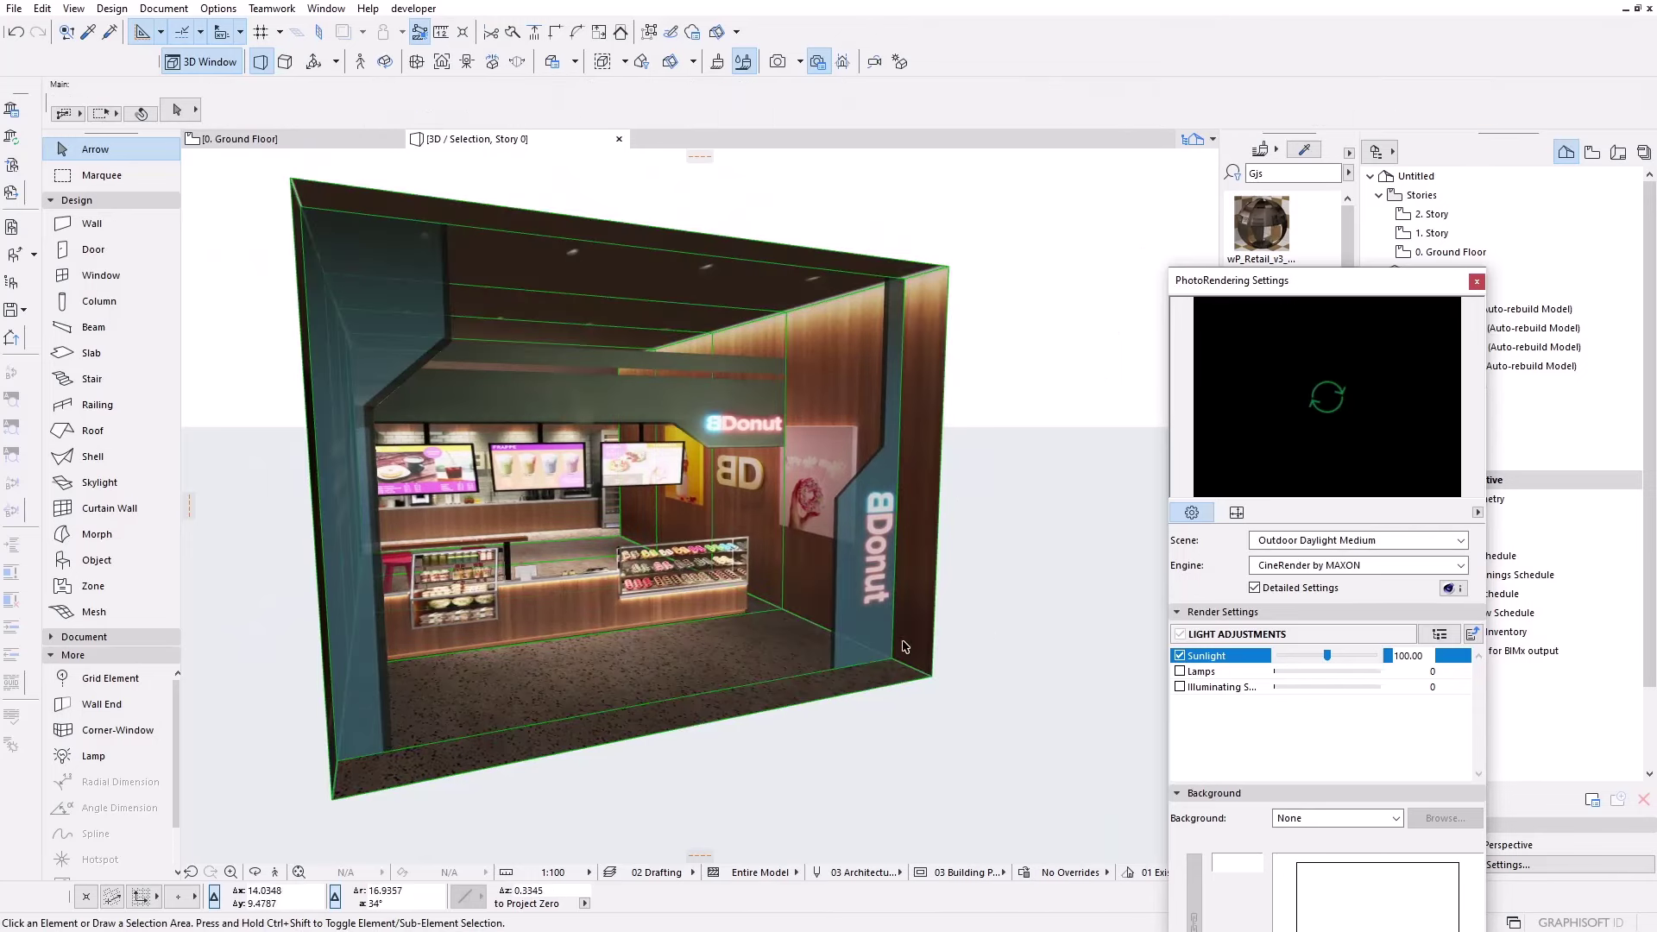
mouse_move(801, 673)
shift+middle_down()
mouse_move(702, 681)
mouse_move(661, 633)
shift+middle_up()
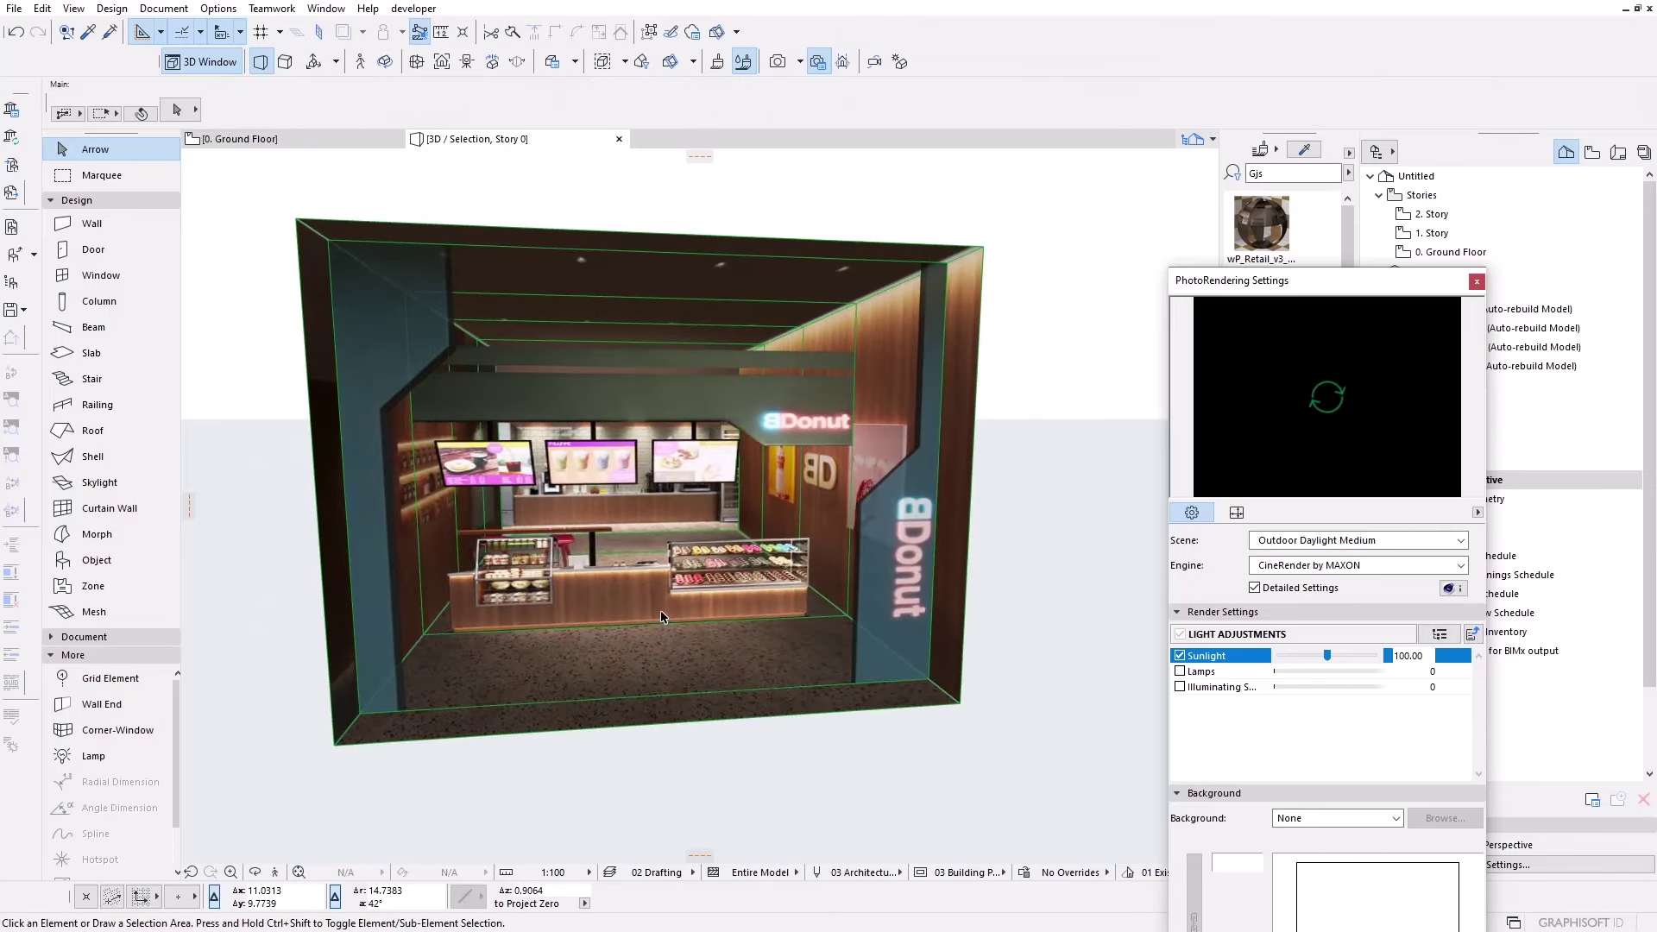
- Offset the box's inner layer from its bottom edge
click(813, 709)
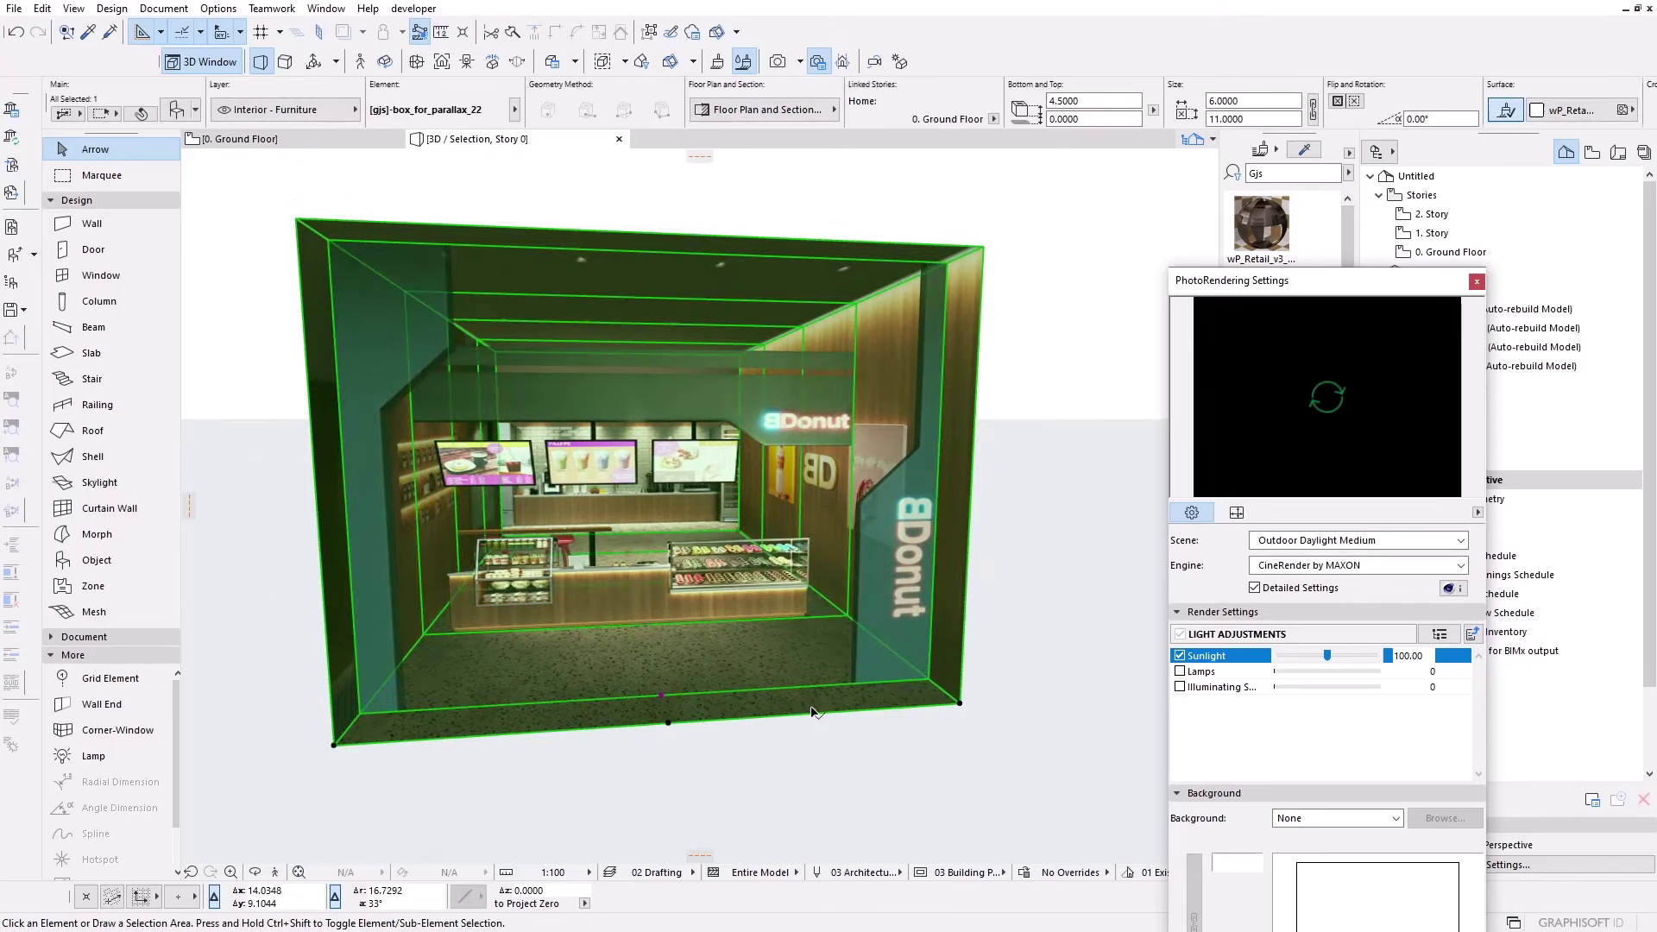
click(663, 704)
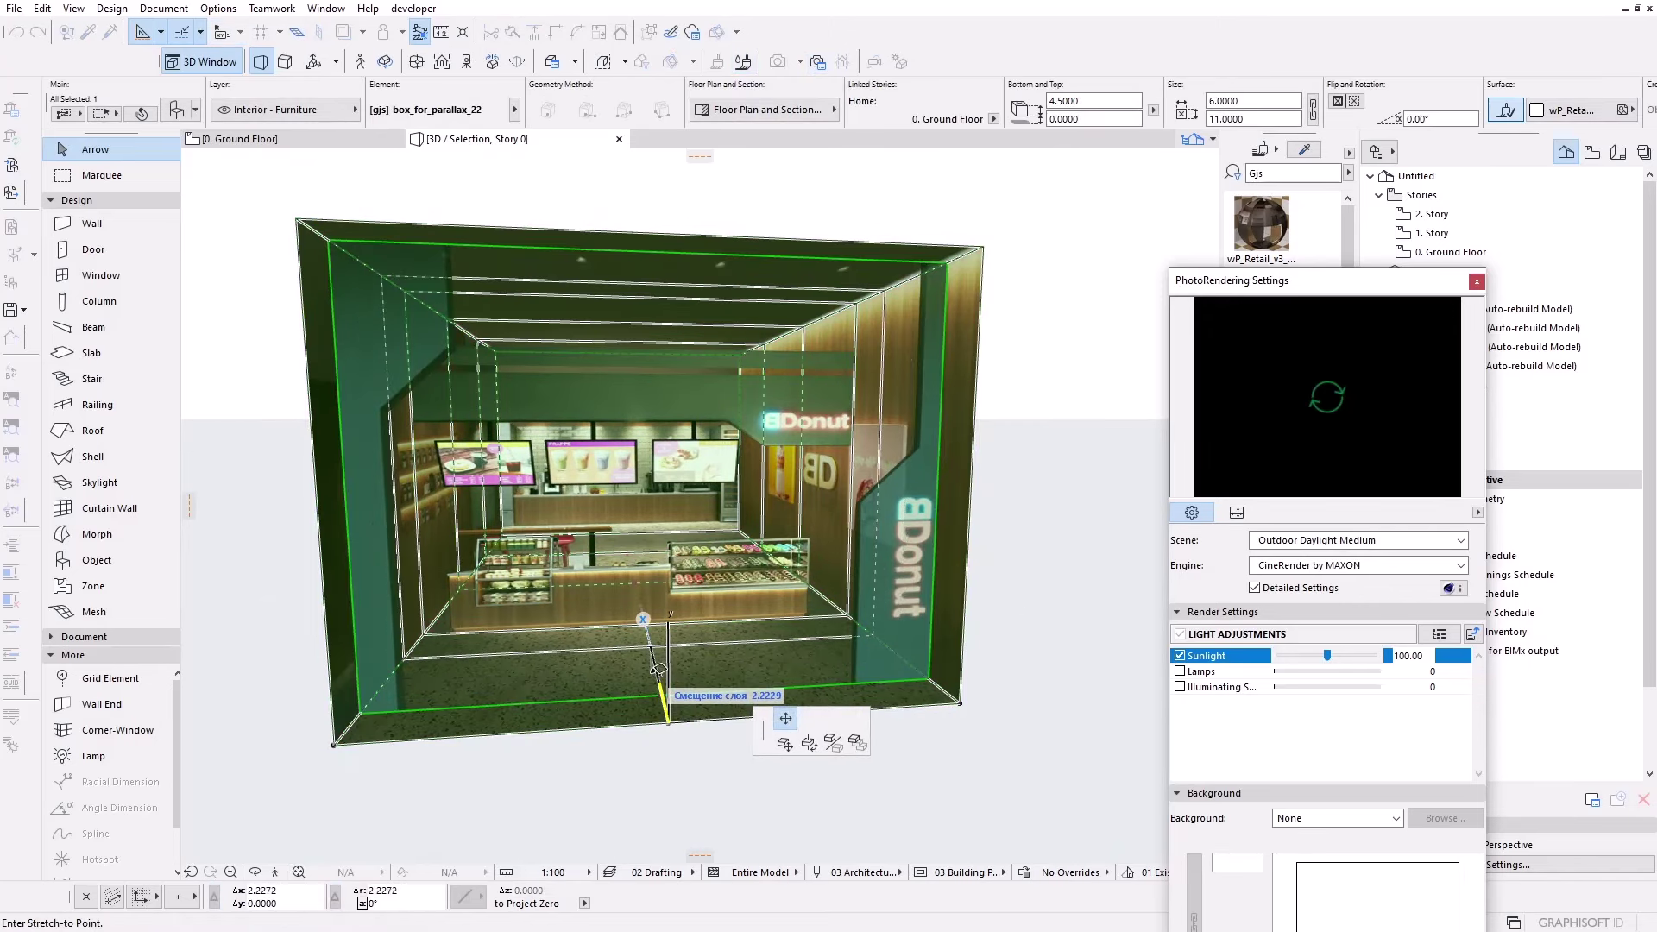
click(663, 688)
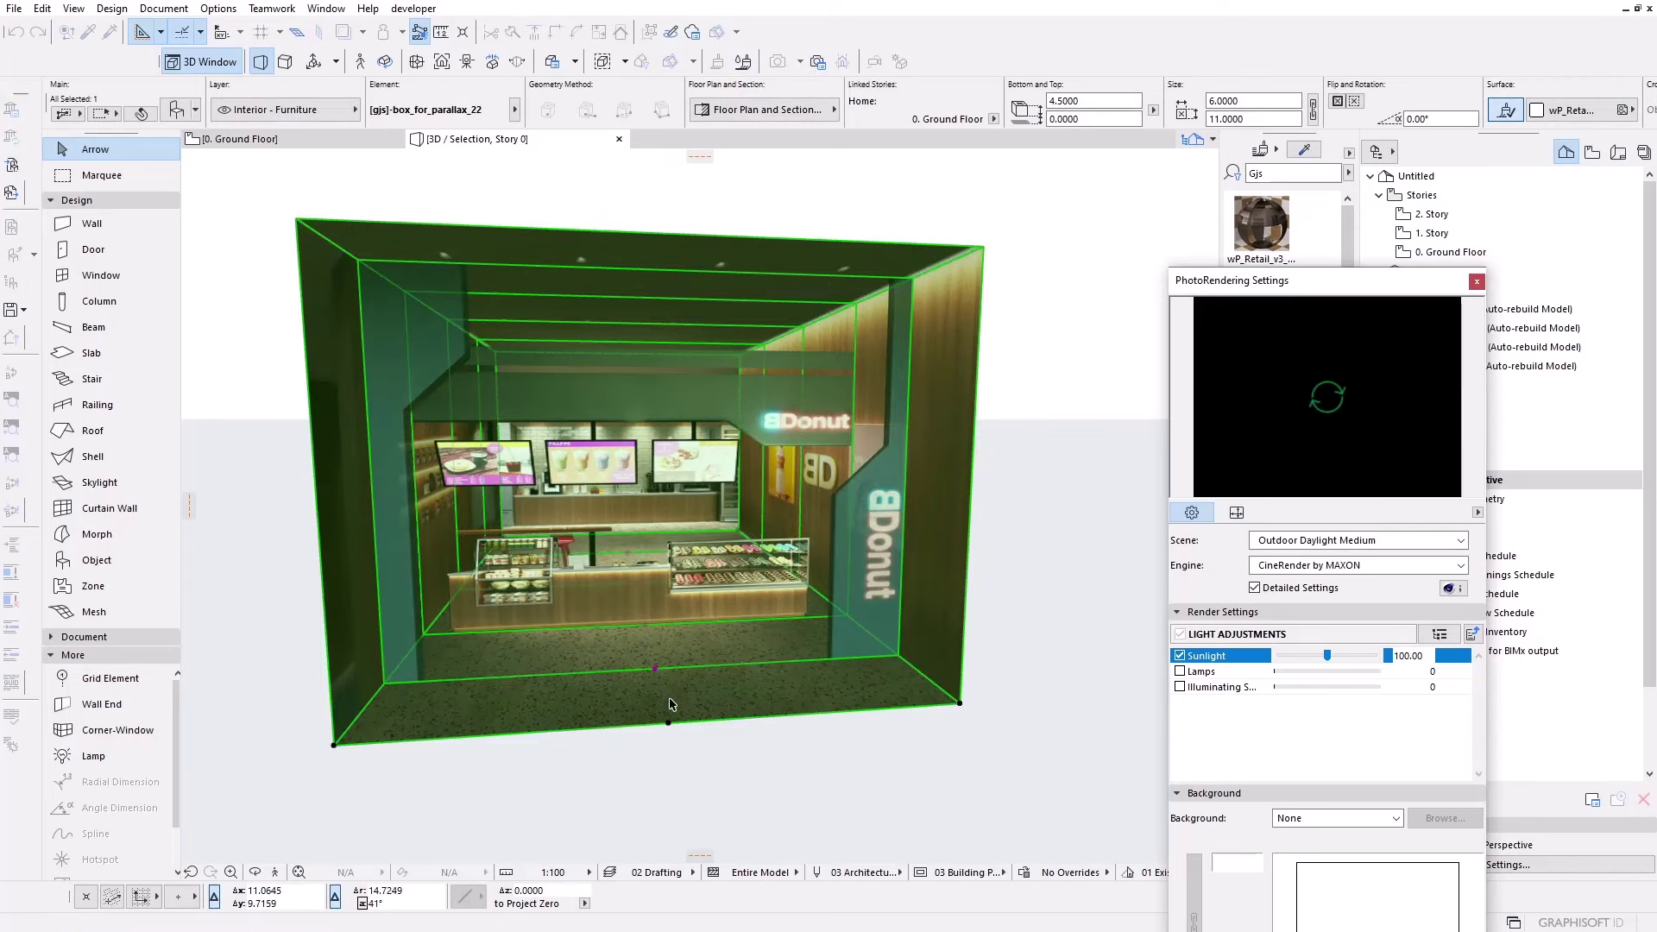
click(739, 776)
- Orbit and zoom around the resized donut kiosk box, including its left side wall
scroll(824, 777, down, 2)
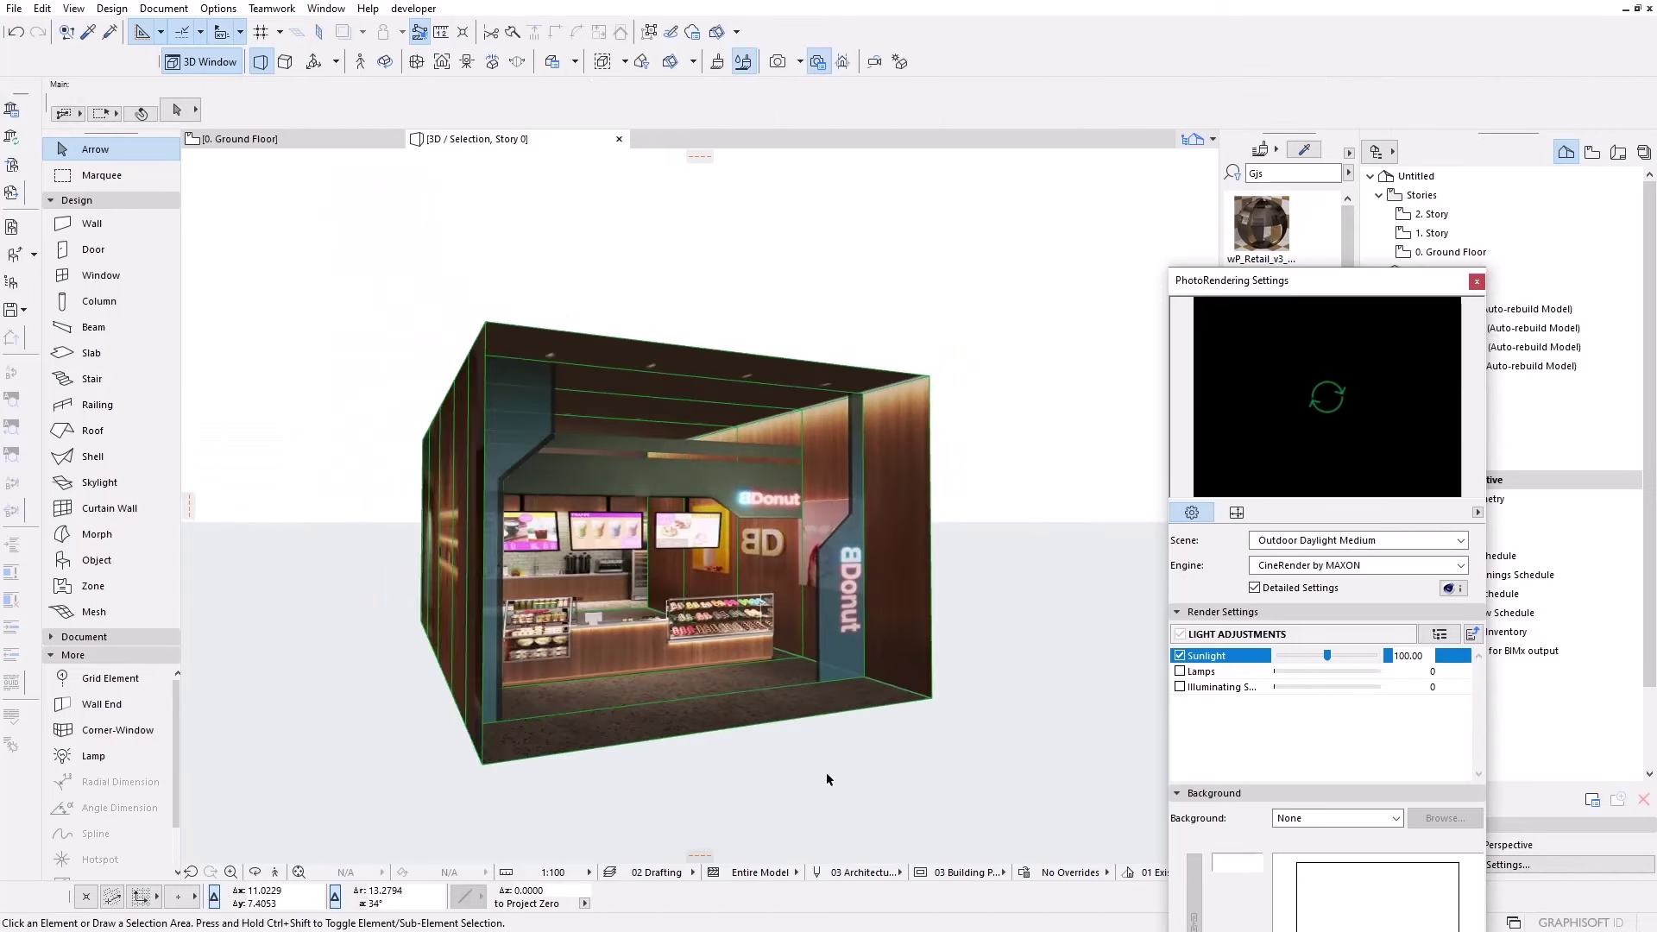
scroll(829, 781, down, 2)
scroll(805, 759, down, 2)
shift+middle_drag(805, 759, 755, 798)
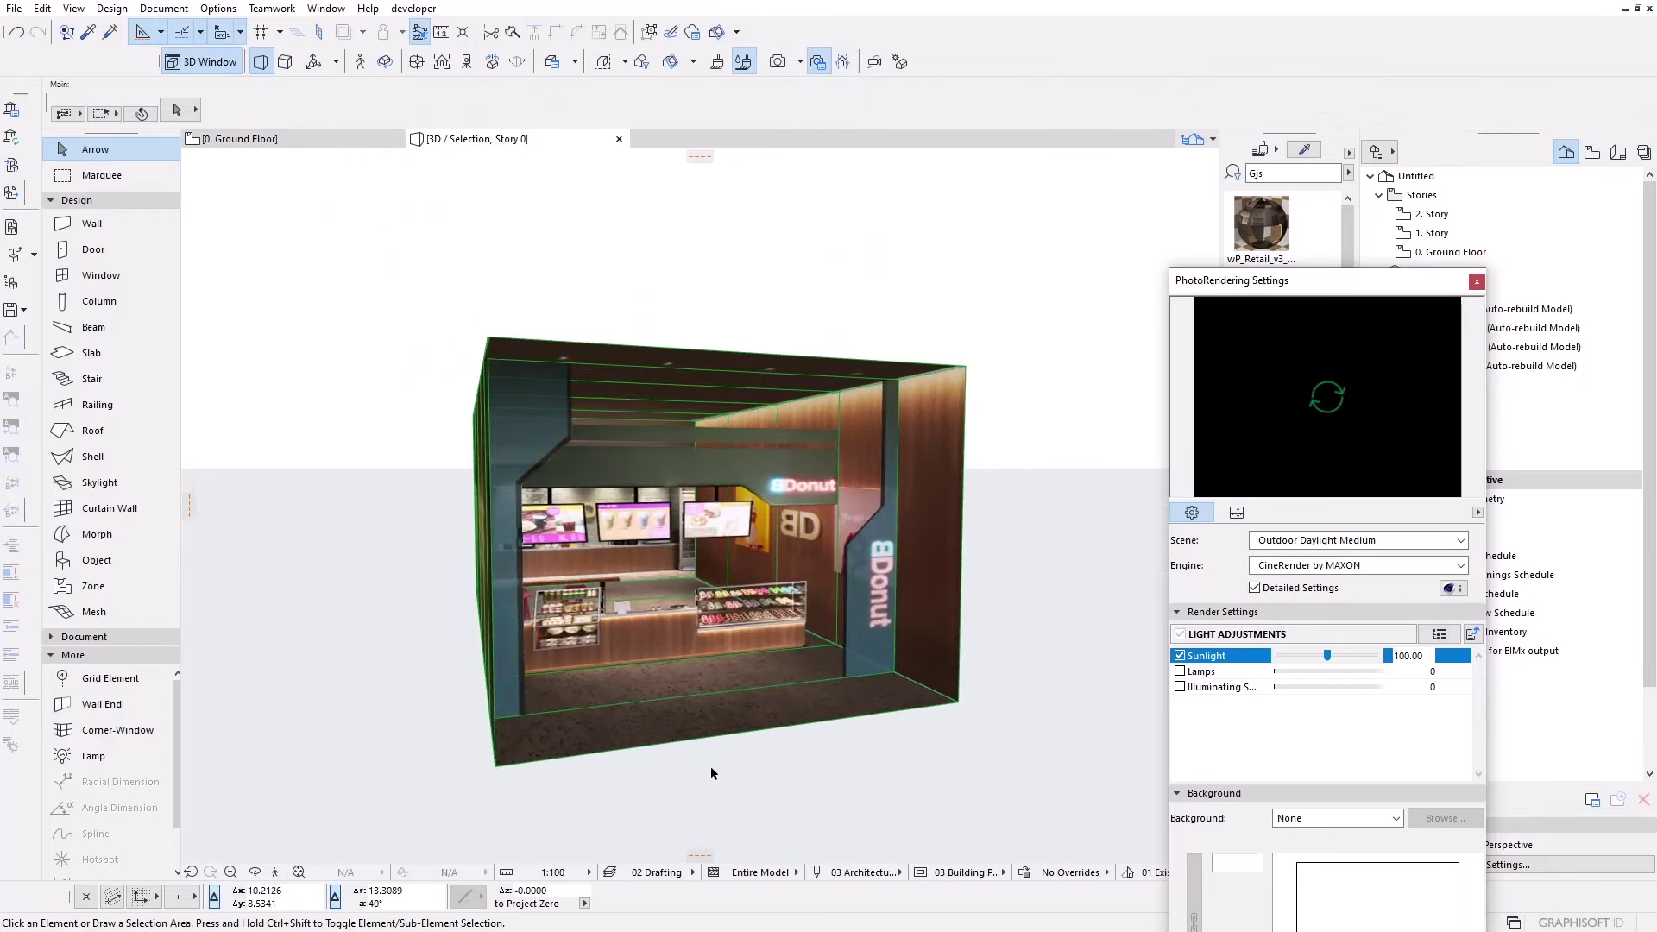
scroll(777, 734, up, 2)
scroll(874, 691, up, 1)
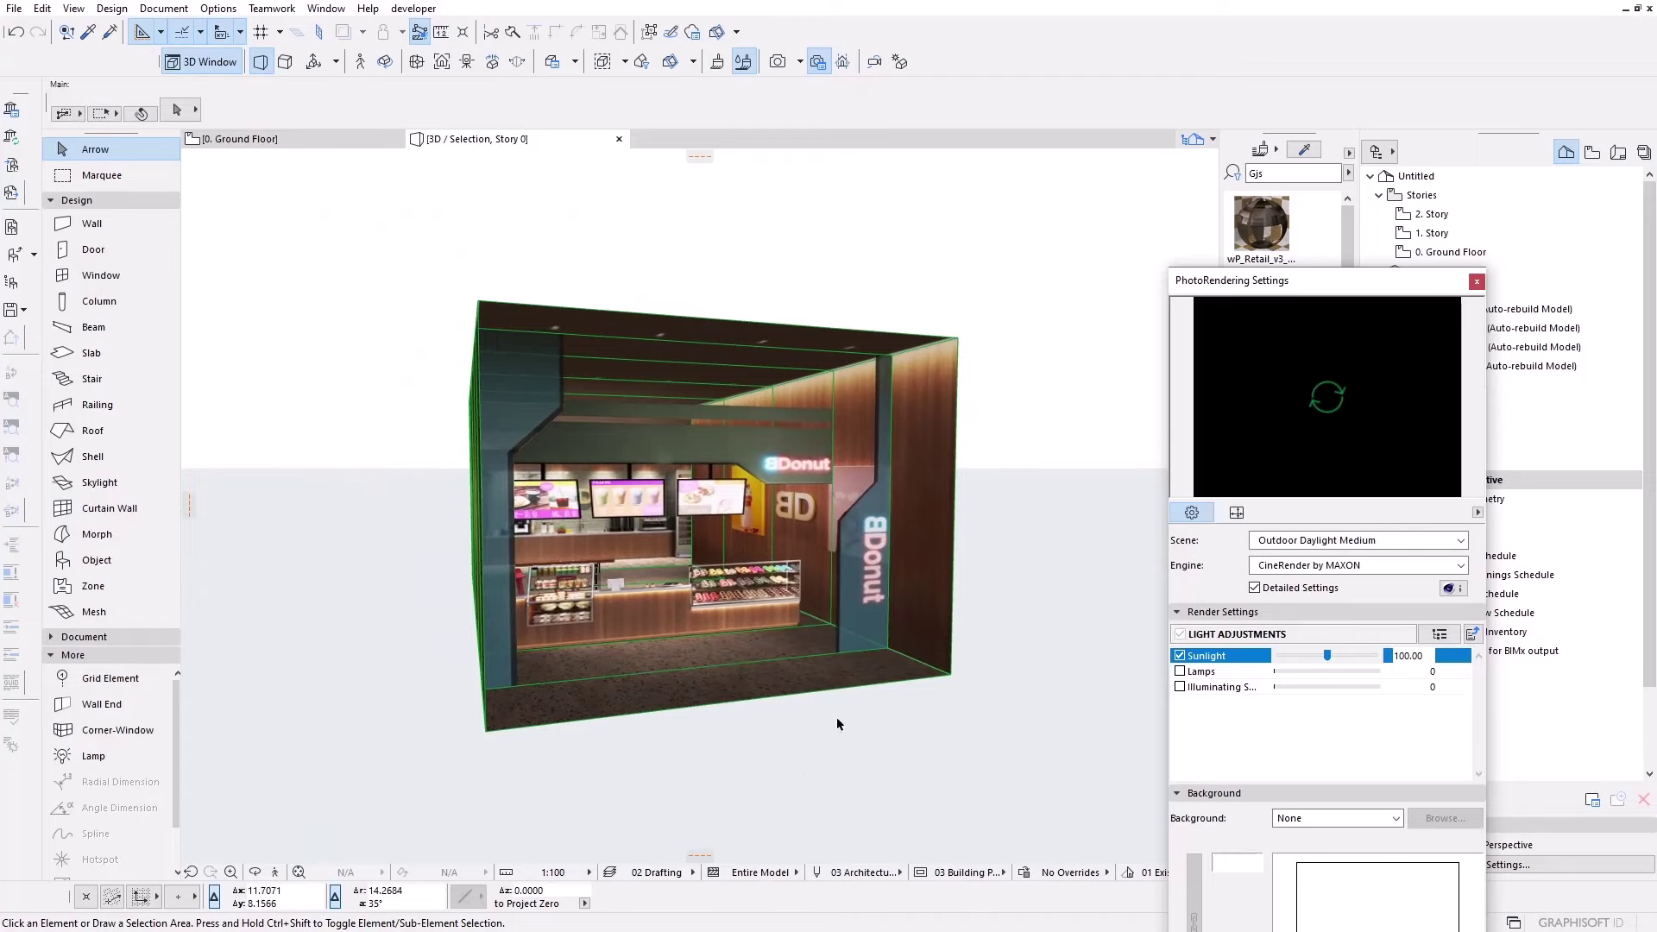
shift+middle_drag(867, 684, 805, 660)
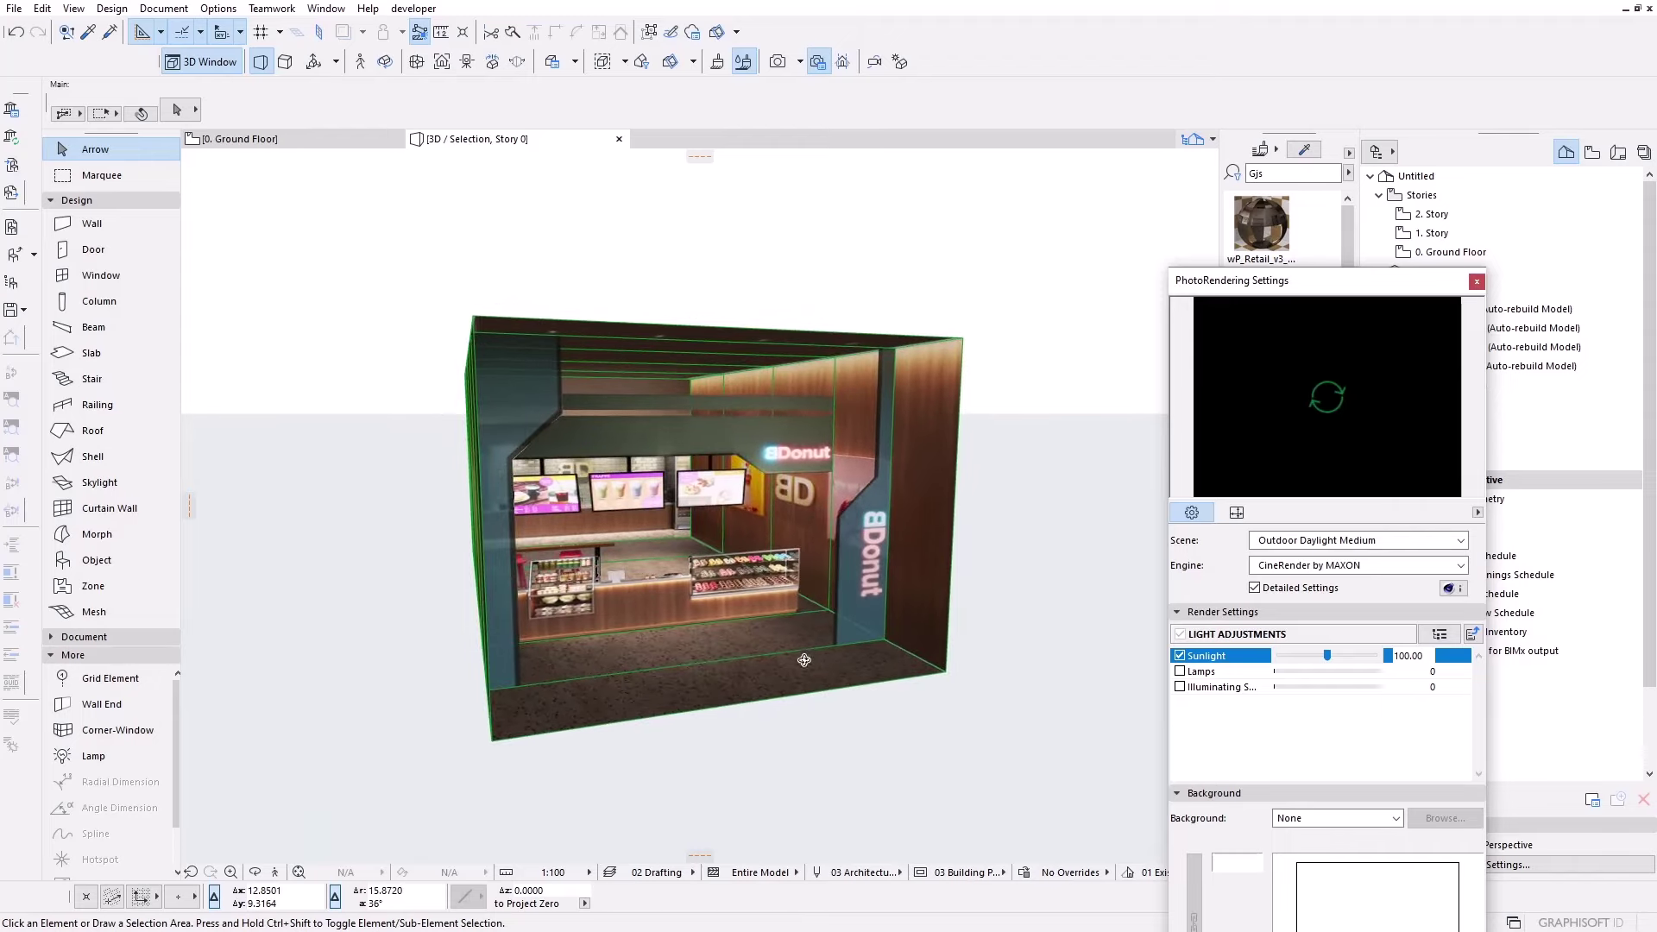
scroll(697, 662, up, 2)
mouse_move(697, 662)
shift+middle_down()
mouse_move(503, 677)
mouse_move(667, 668)
shift+middle_up()
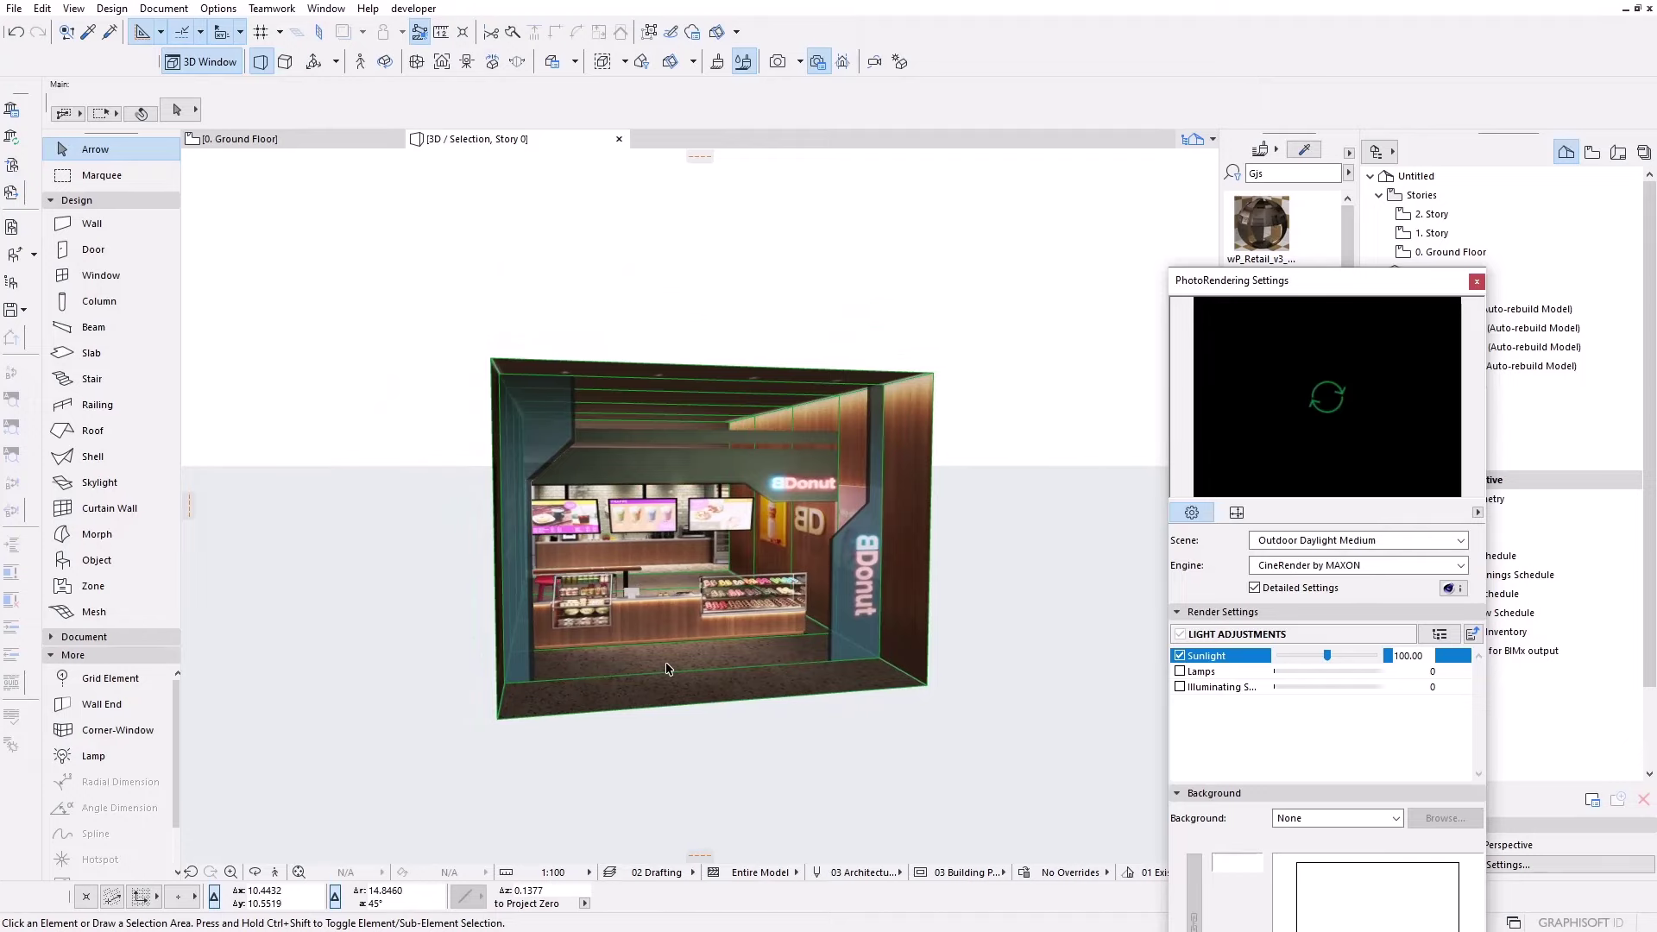
scroll(722, 640, up, 2)
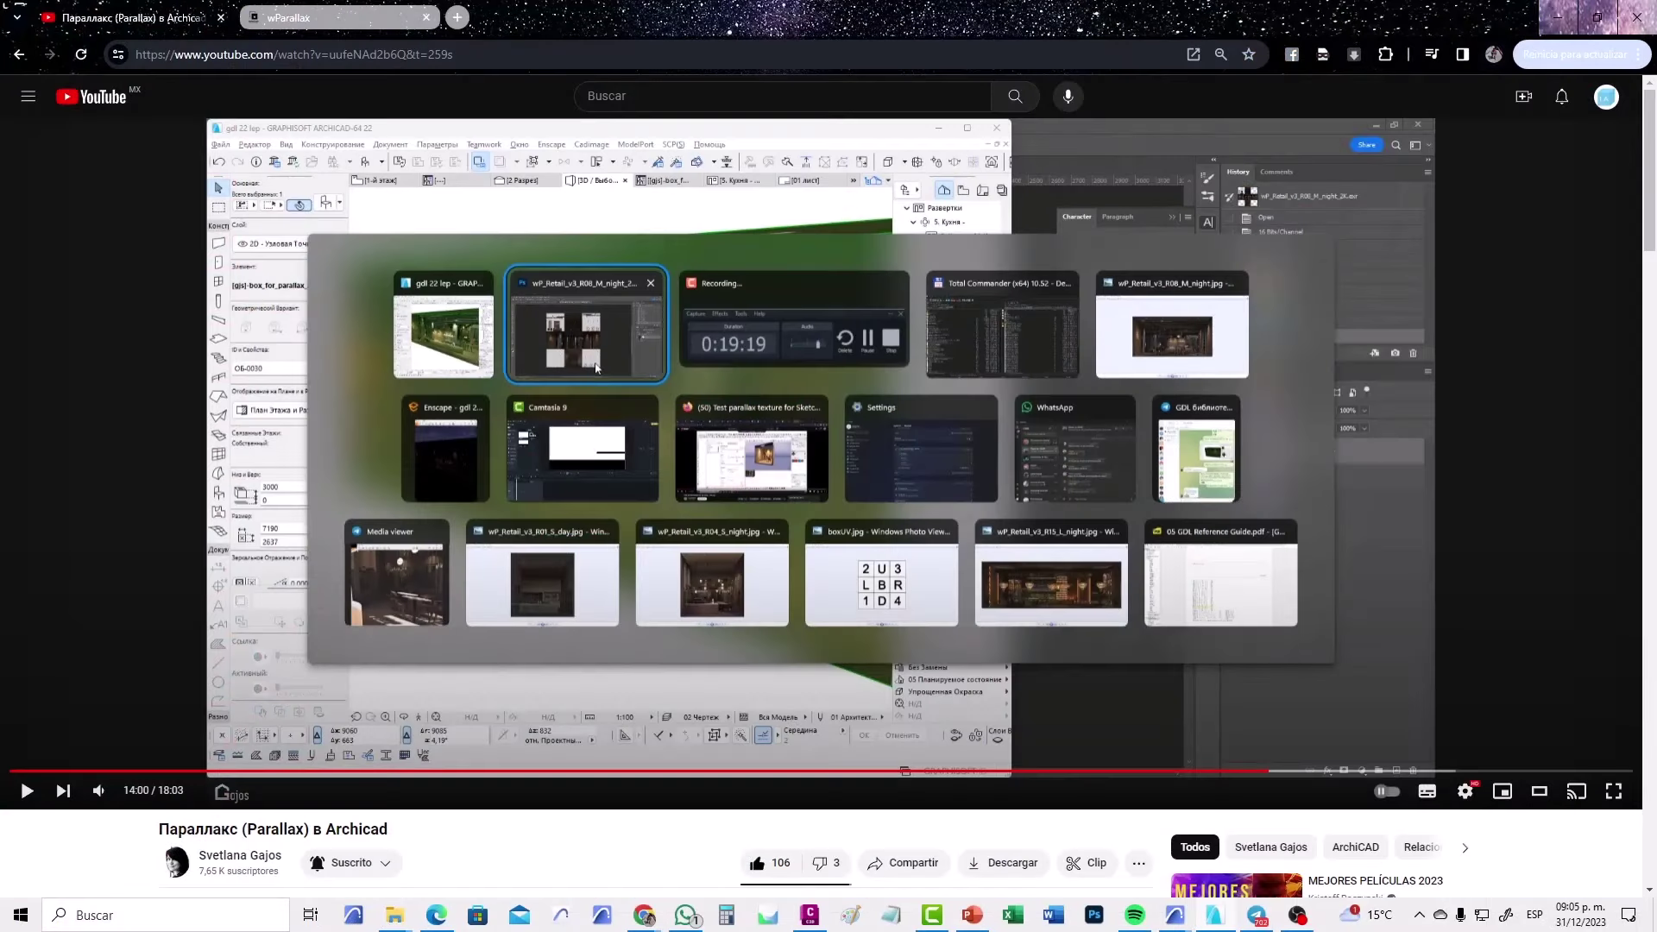
- Switch to the wParallax product page and scroll through its upper pack listings
click(346, 18)
scroll(673, 311, up, 8)
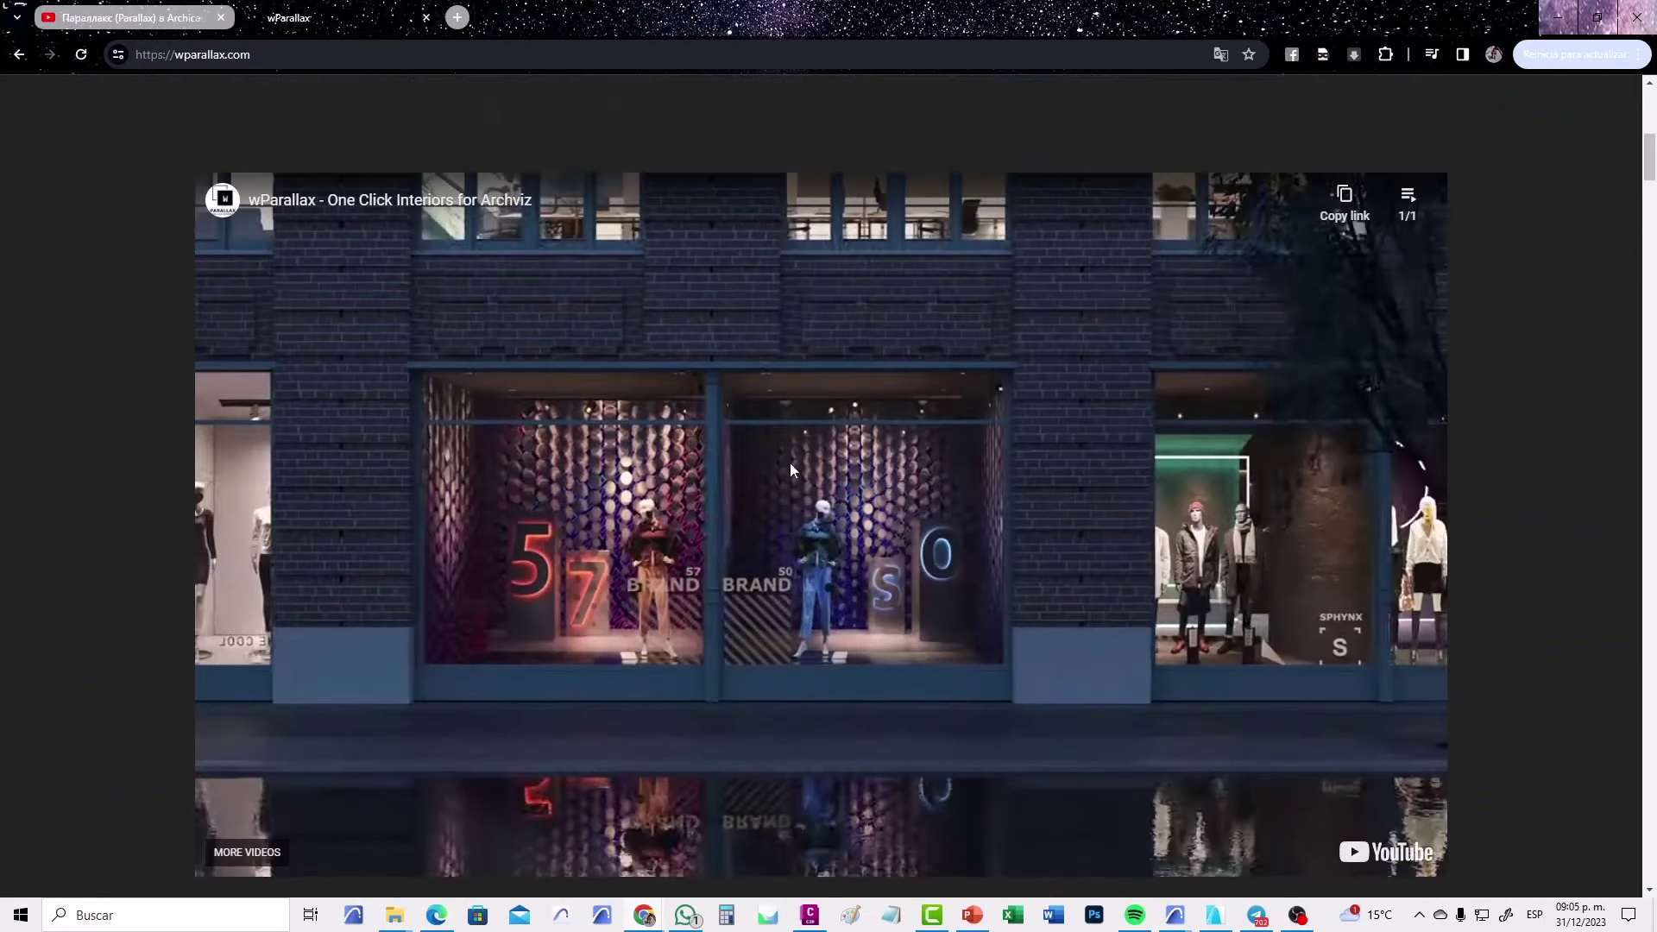
scroll(879, 514, up, 1)
scroll(889, 518, down, 1)
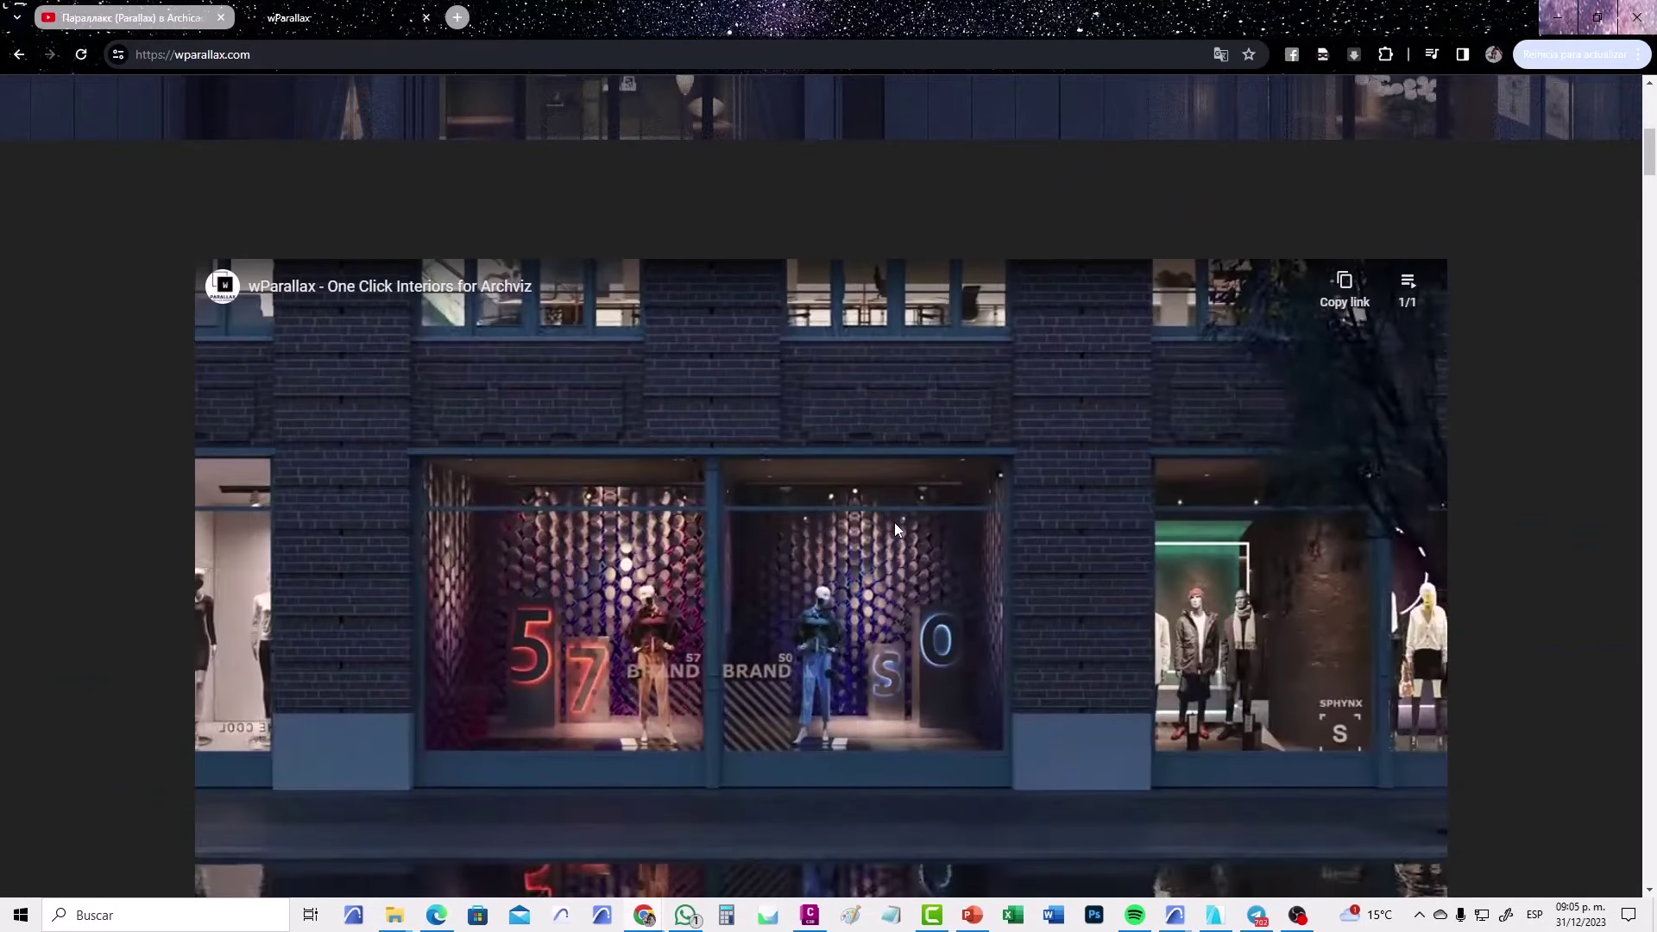
scroll(896, 523, down, 4)
scroll(896, 523, down, 3)
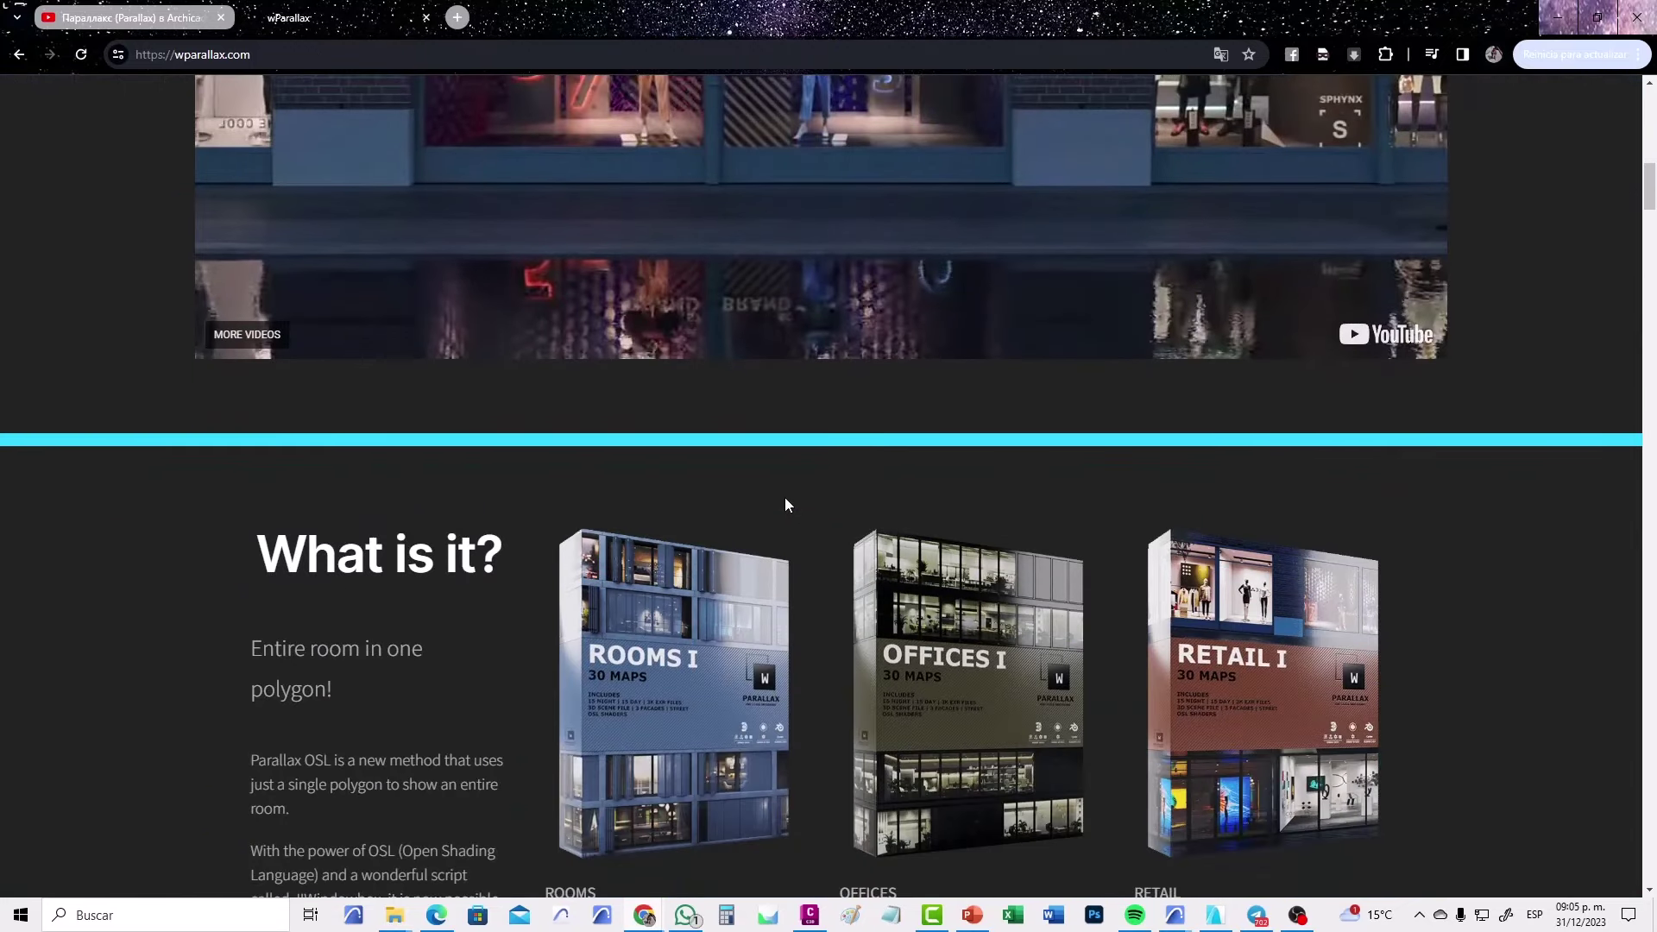
scroll(785, 501, down, 3)
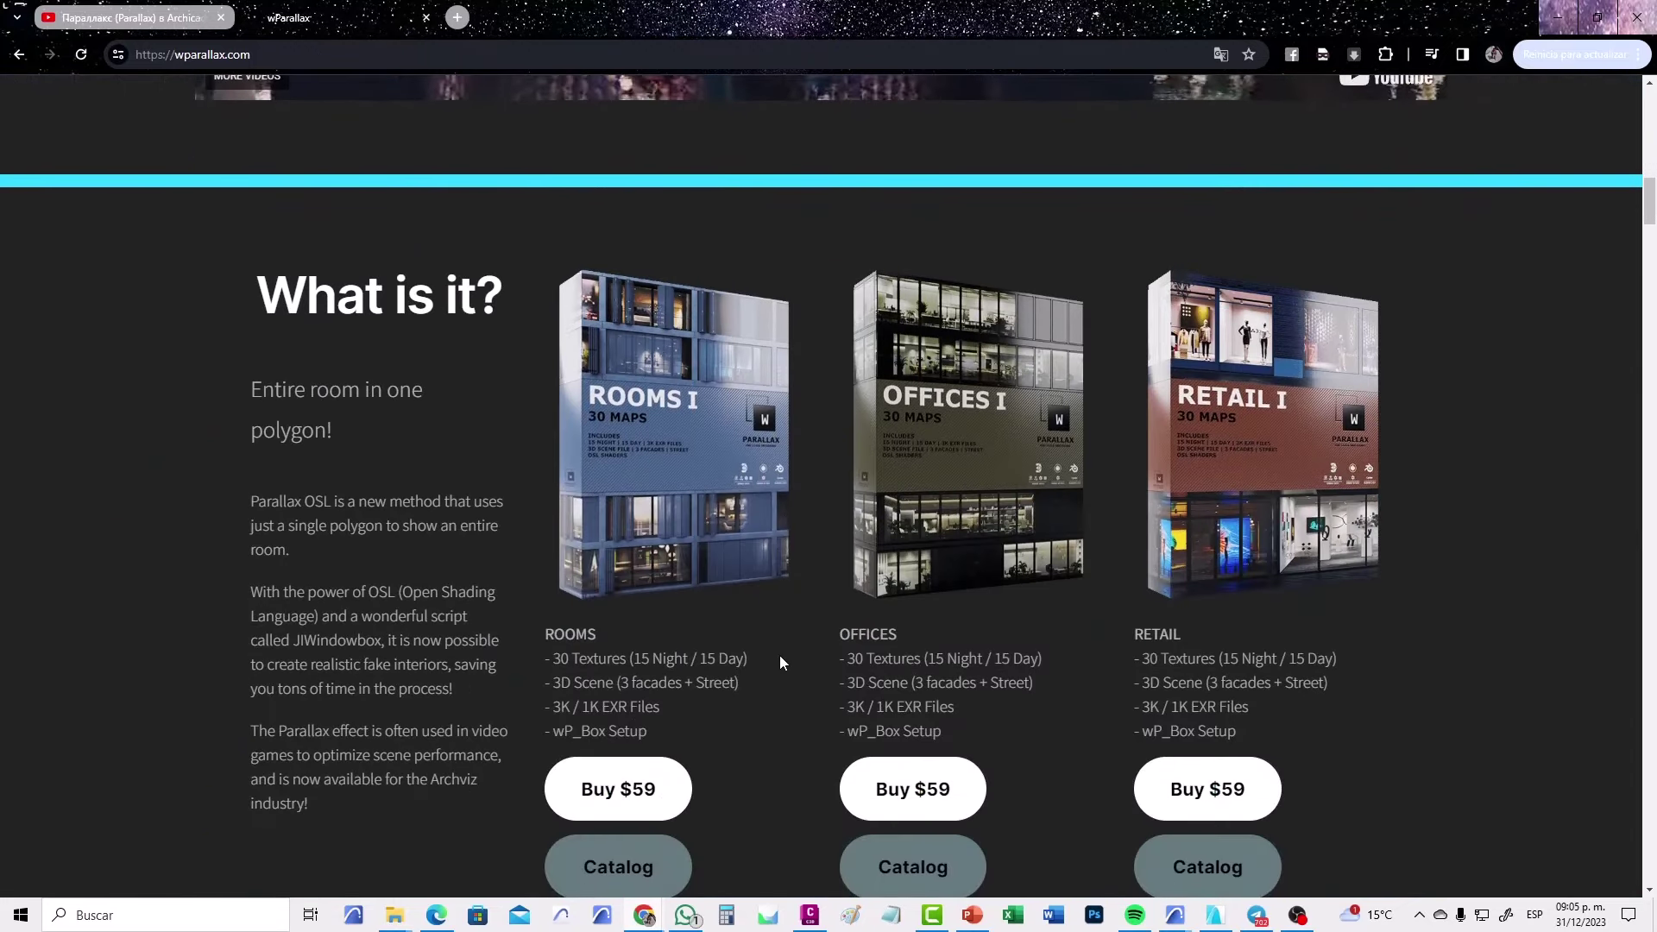
scroll(1001, 630, down, 2)
scroll(1102, 621, down, 4)
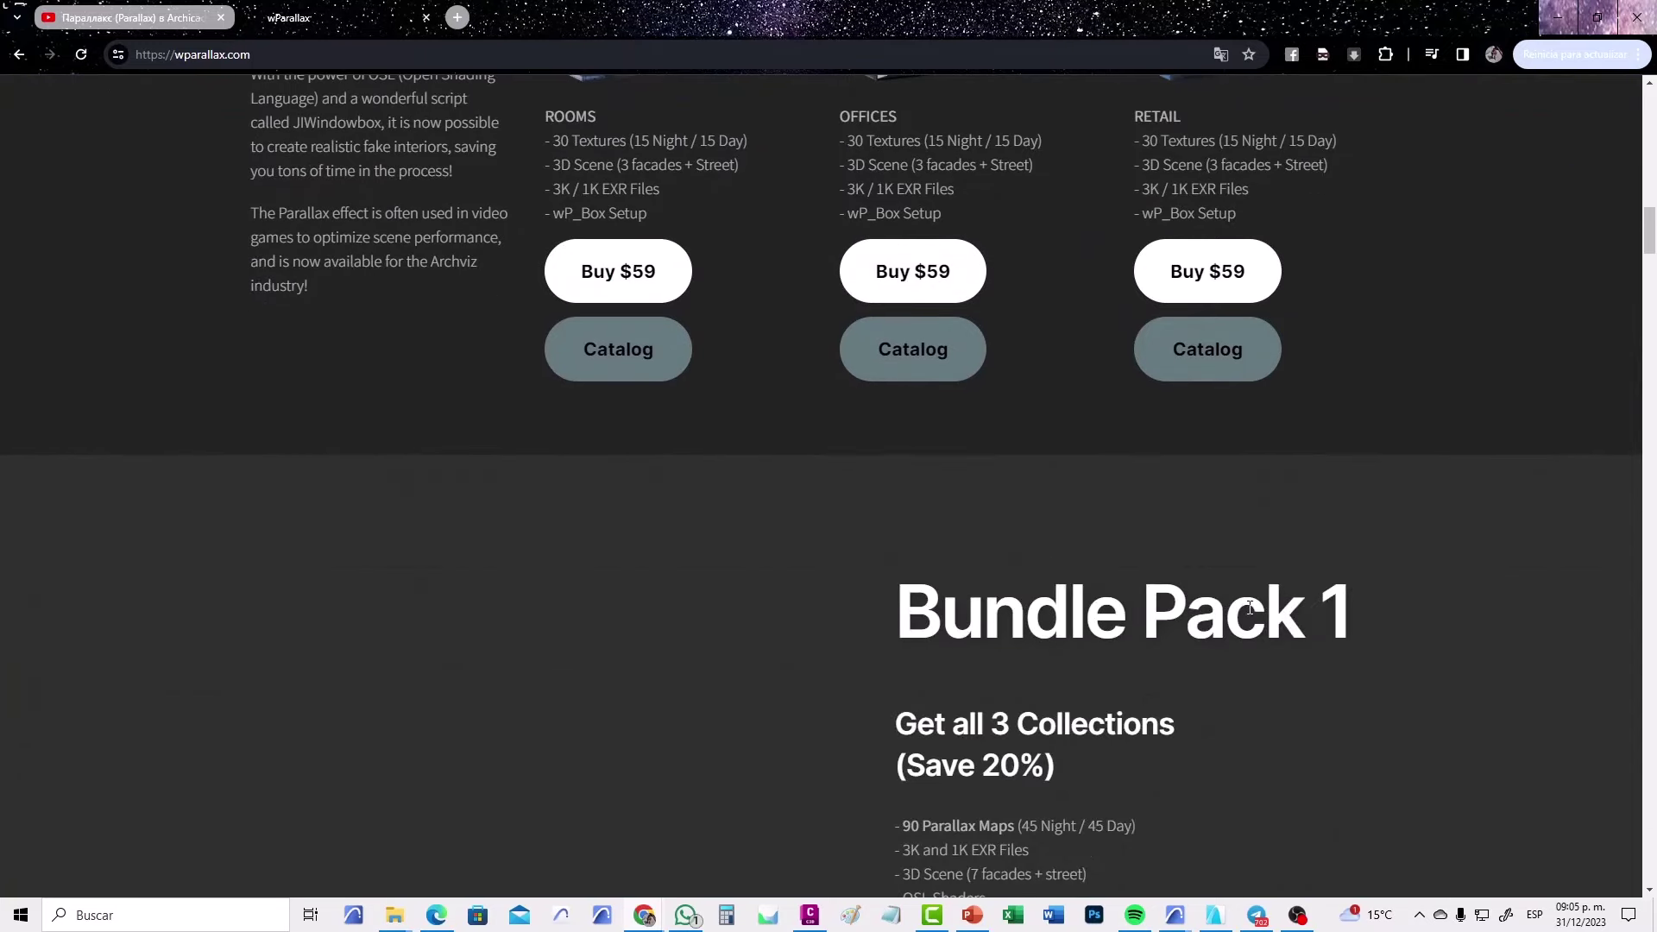
scroll(1166, 620, up, 4)
scroll(1079, 617, up, 2)
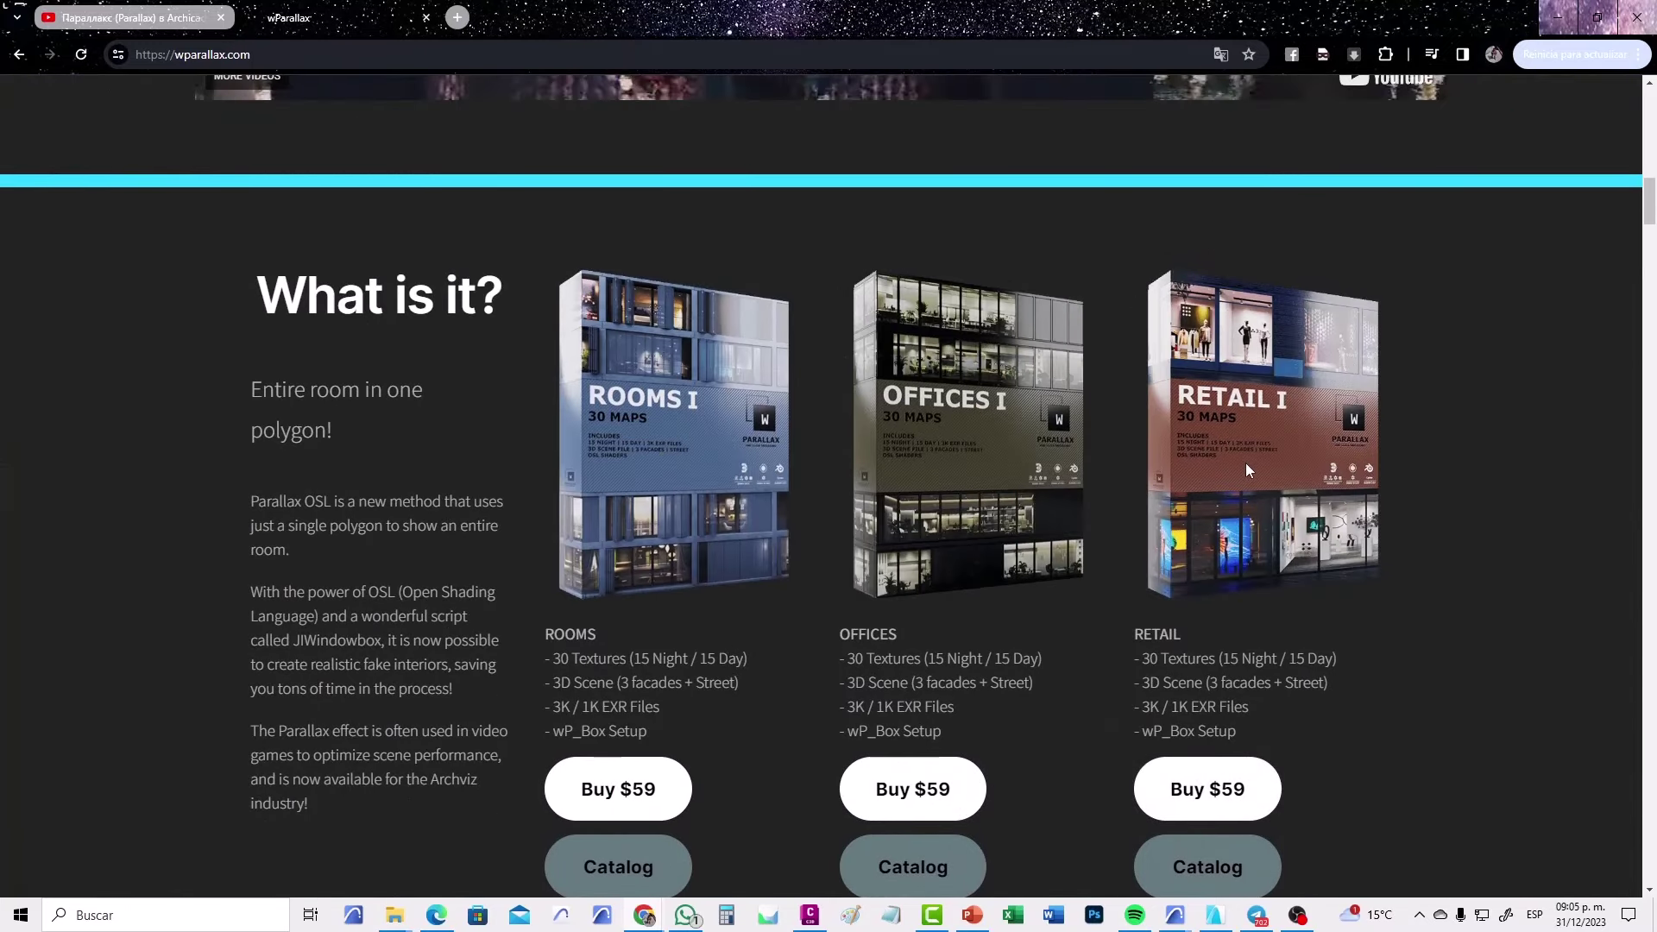
- Scroll further down through the remaining packs to the Retail Pack 2 video
scroll(1324, 471, down, 2)
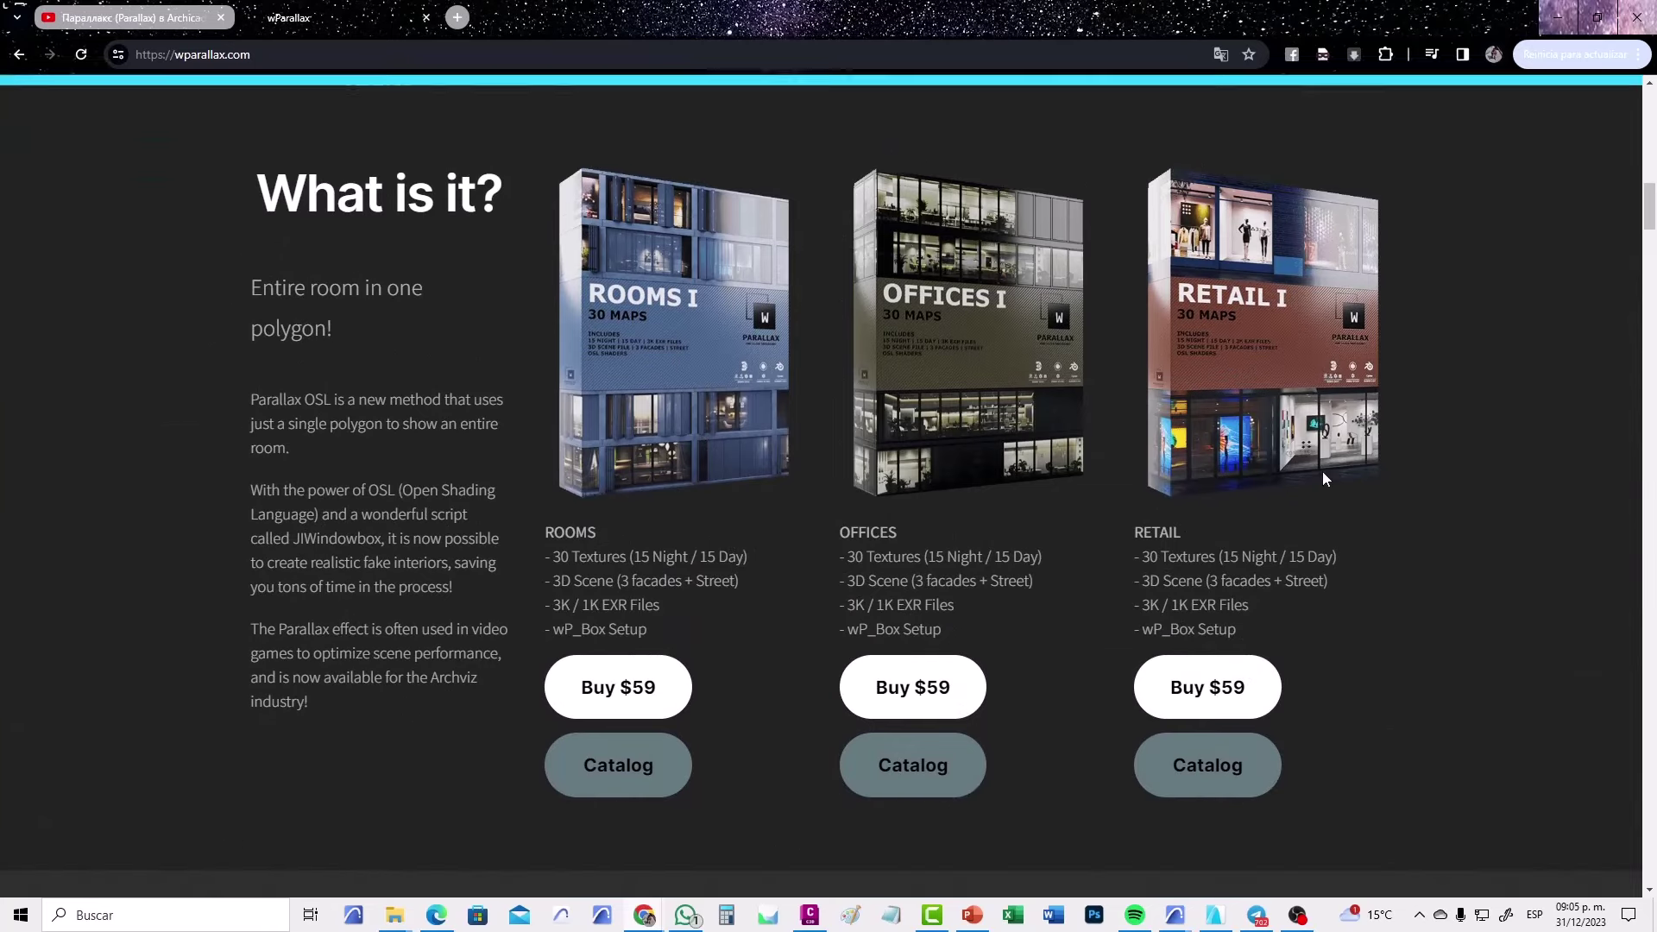
scroll(1349, 494, down, 3)
scroll(1358, 495, down, 3)
scroll(1360, 496, down, 1)
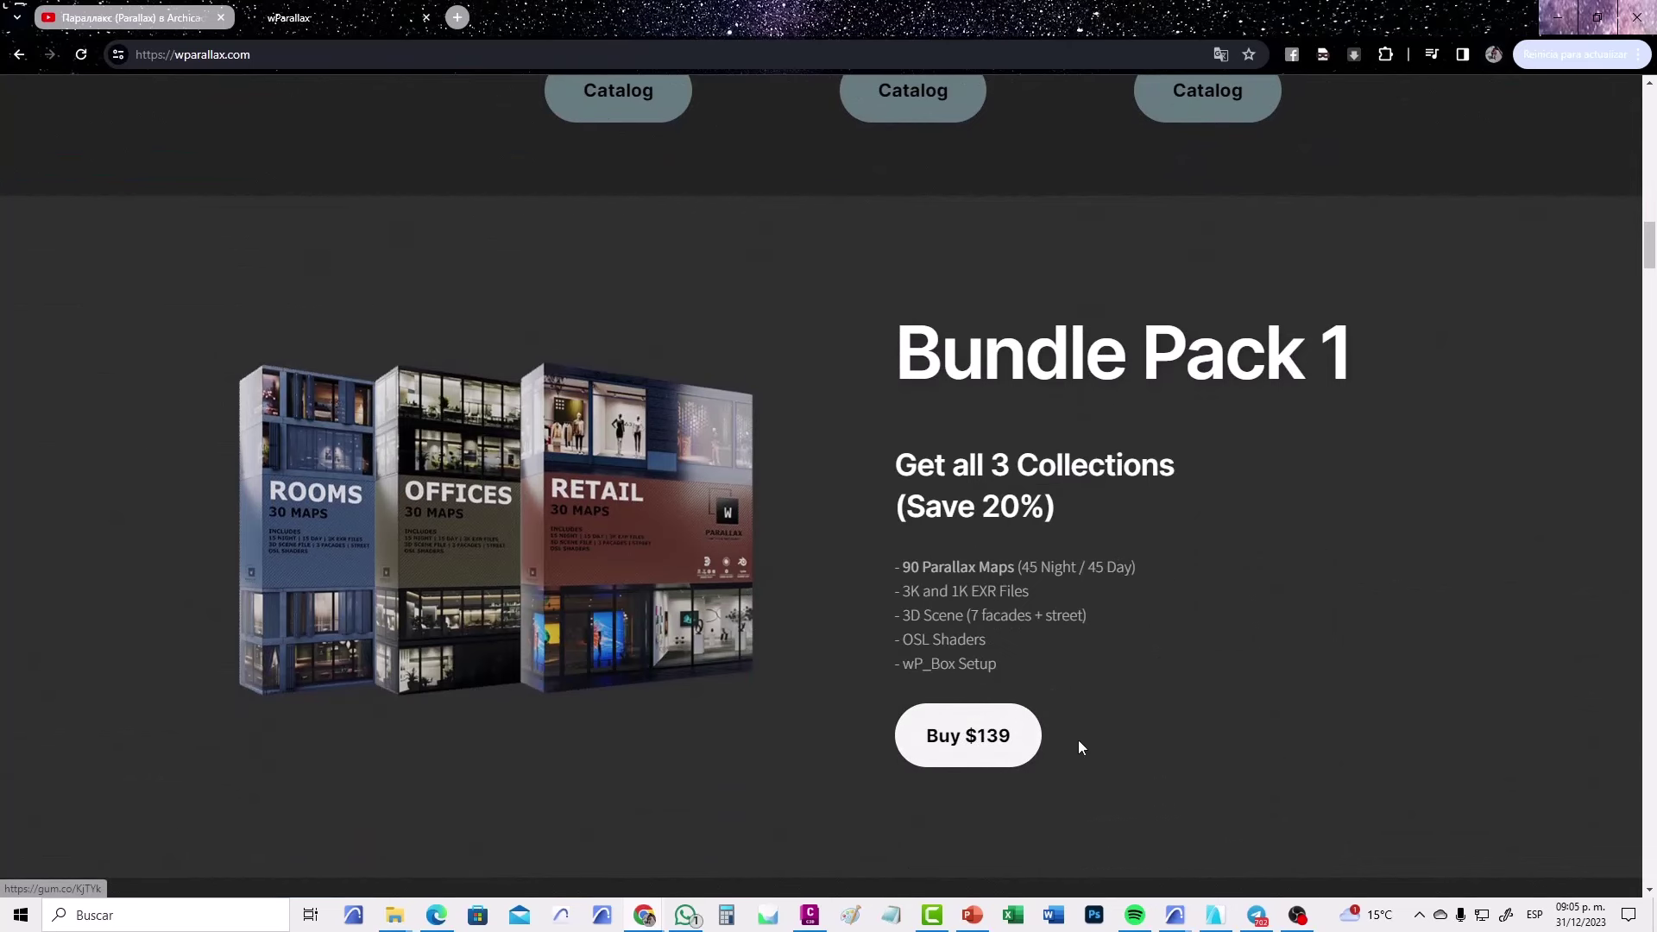
scroll(1255, 698, down, 1)
scroll(1256, 697, down, 4)
scroll(1261, 689, down, 3)
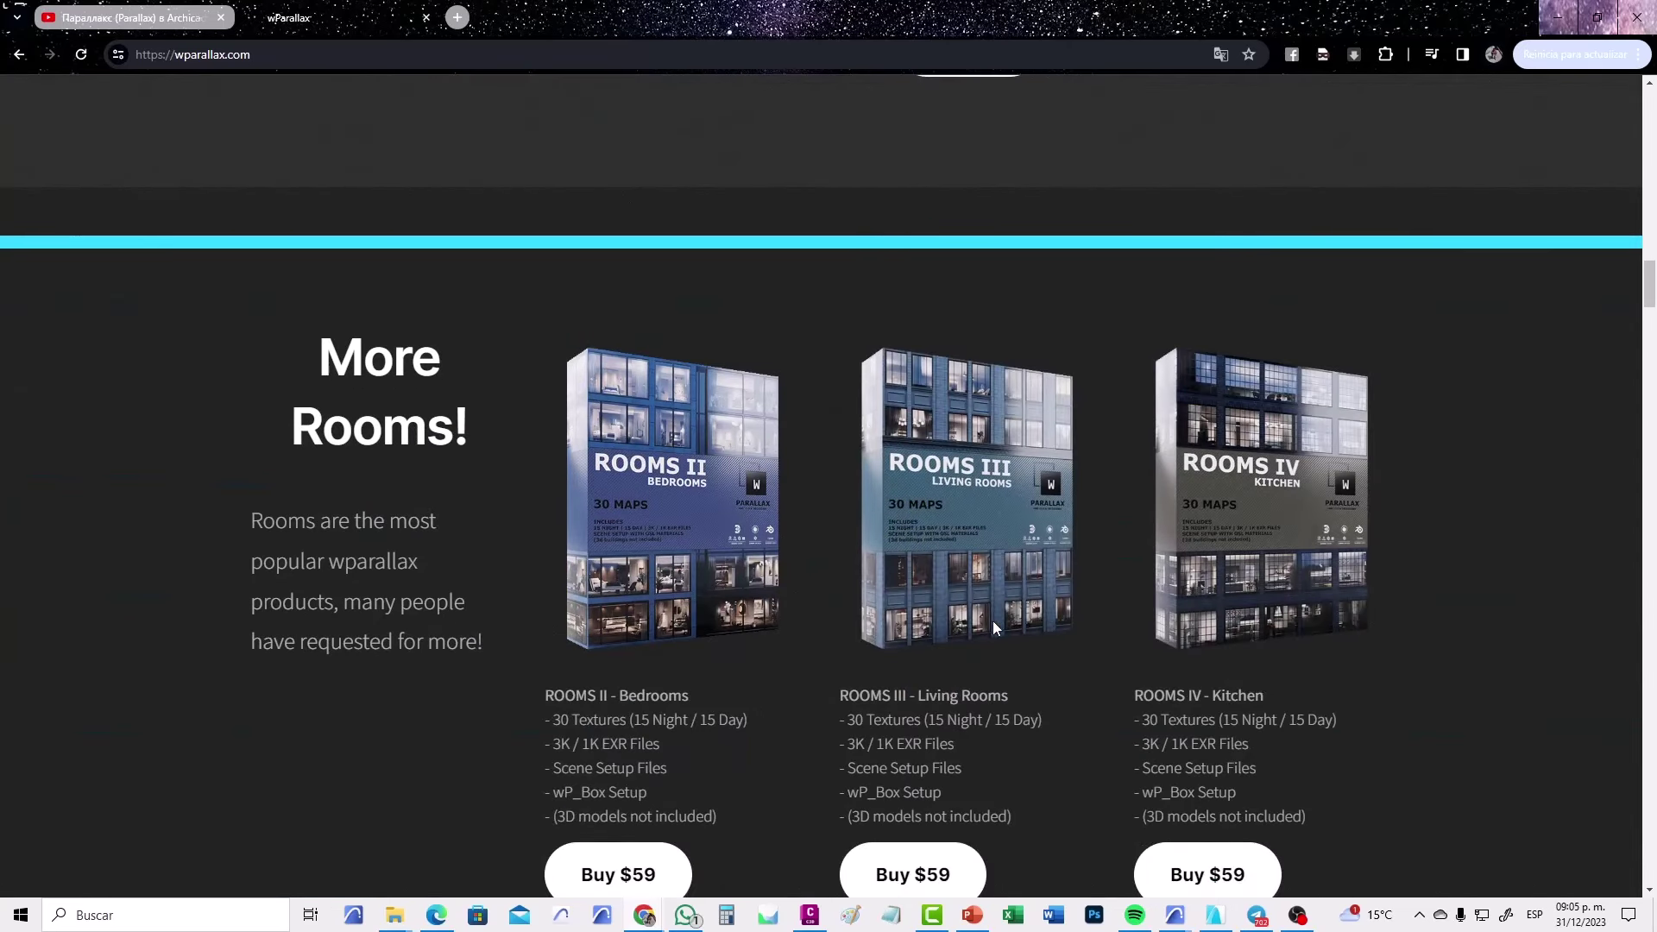
scroll(1027, 626, down, 4)
scroll(1064, 633, down, 3)
scroll(1076, 639, down, 2)
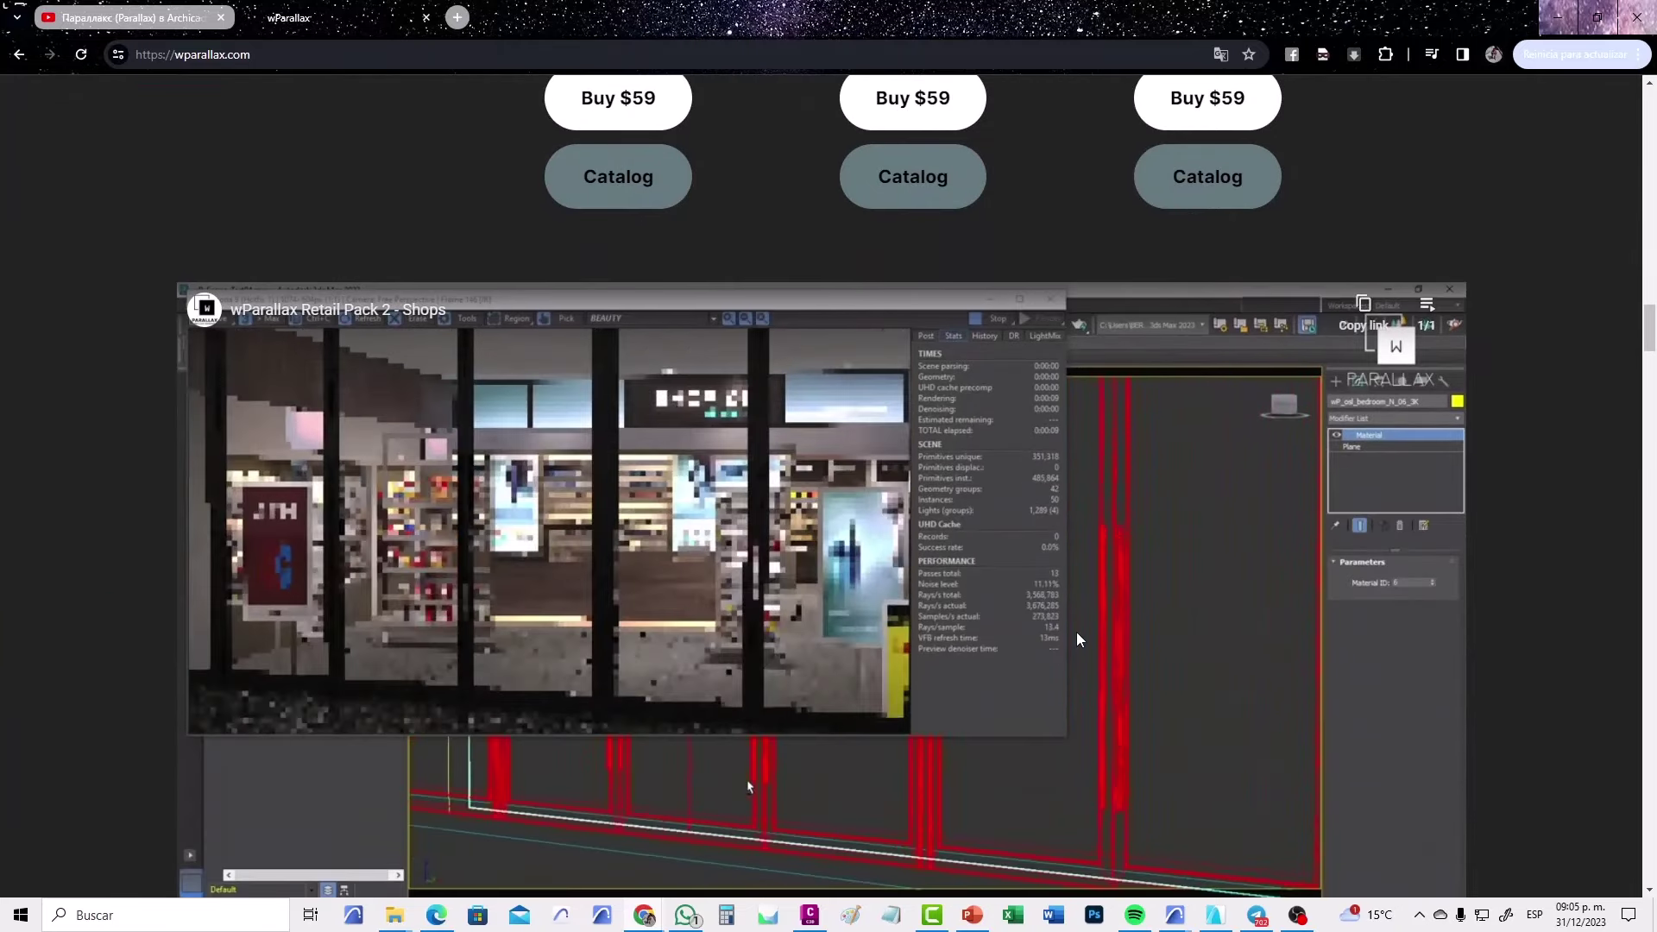
scroll(1077, 639, down, 1)
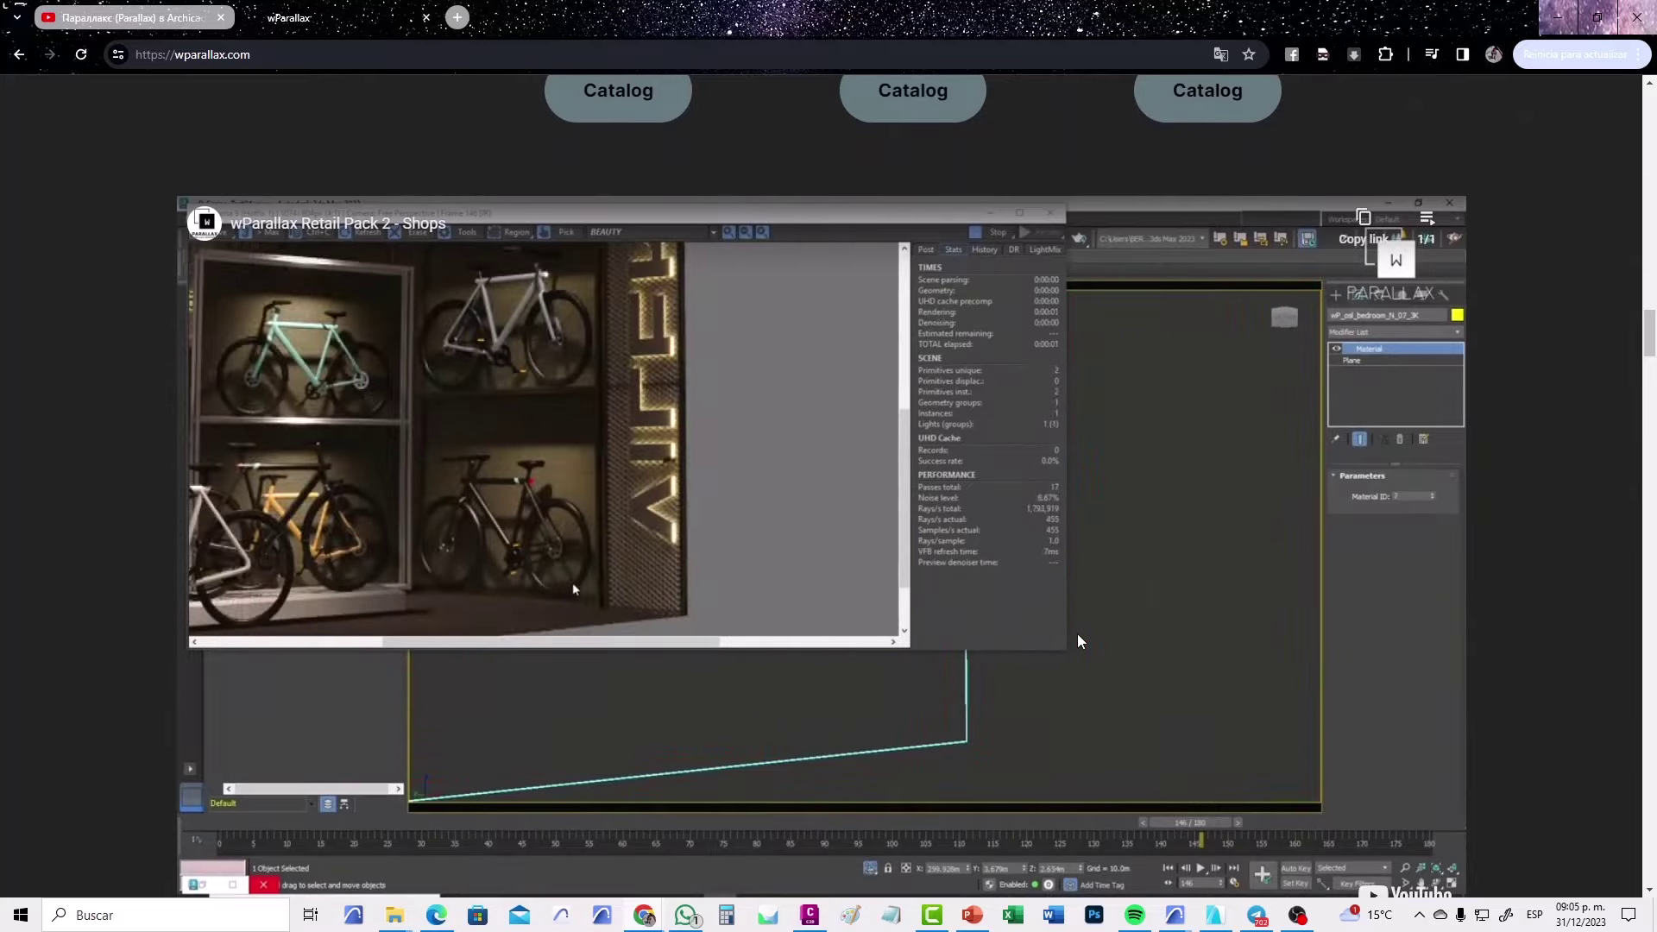
scroll(1077, 638, down, 1)
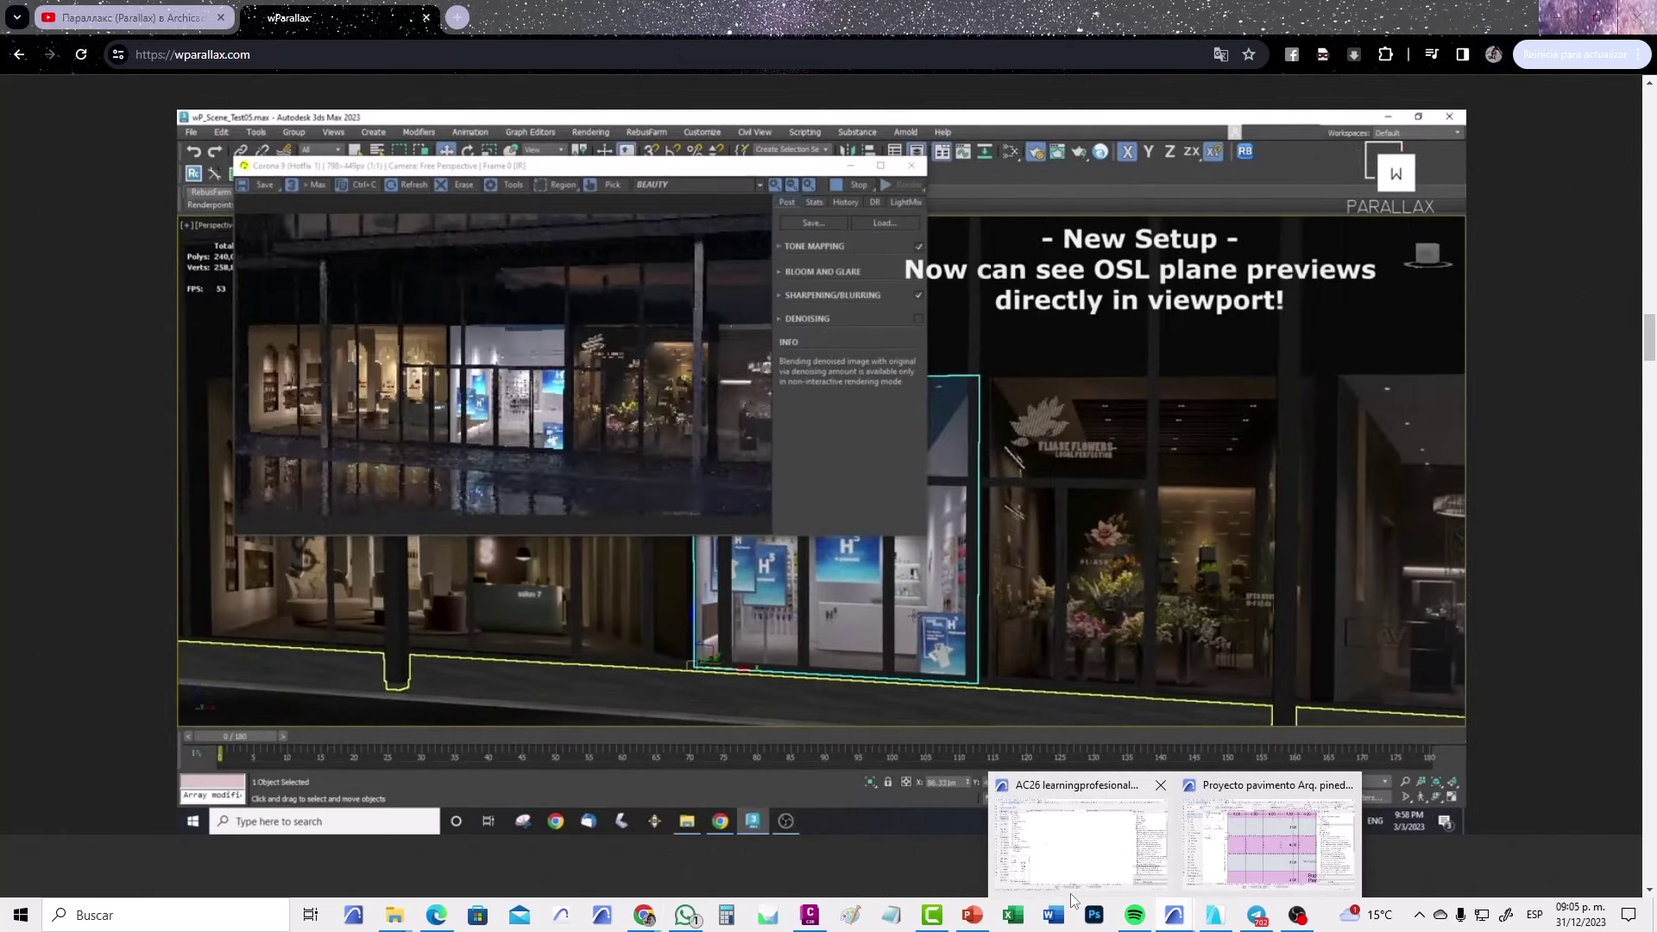
- Return to Archicad, close PhotoRendering Settings and float the surface thumbnails panel
click(1215, 917)
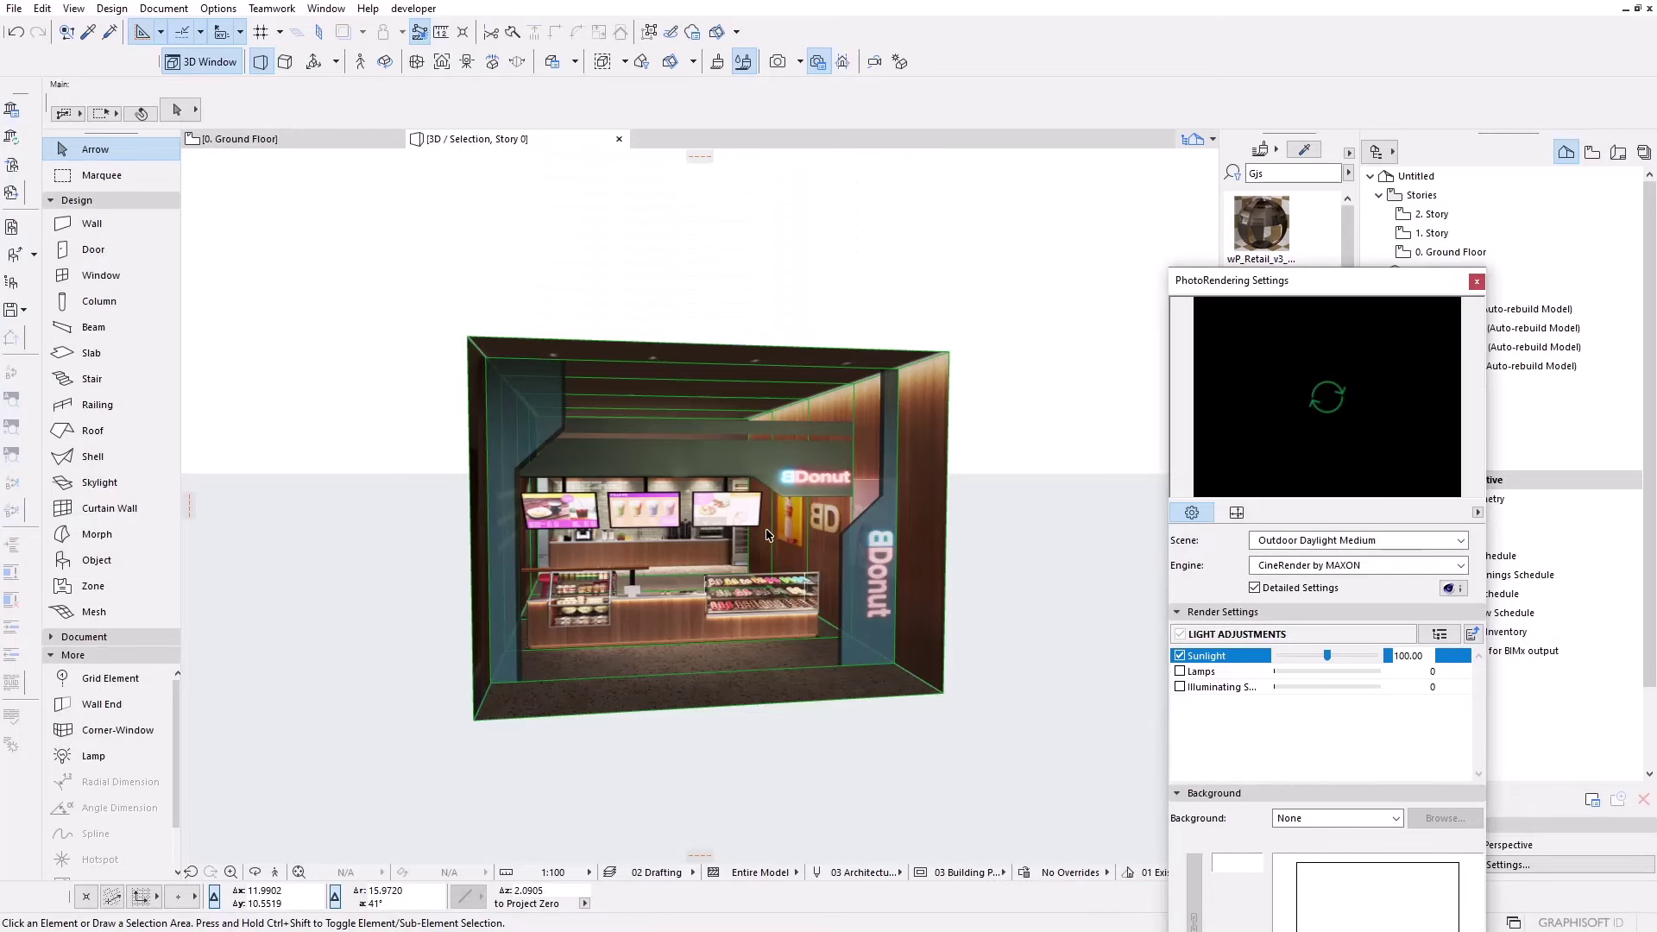
shift+middle_drag(796, 576, 827, 493)
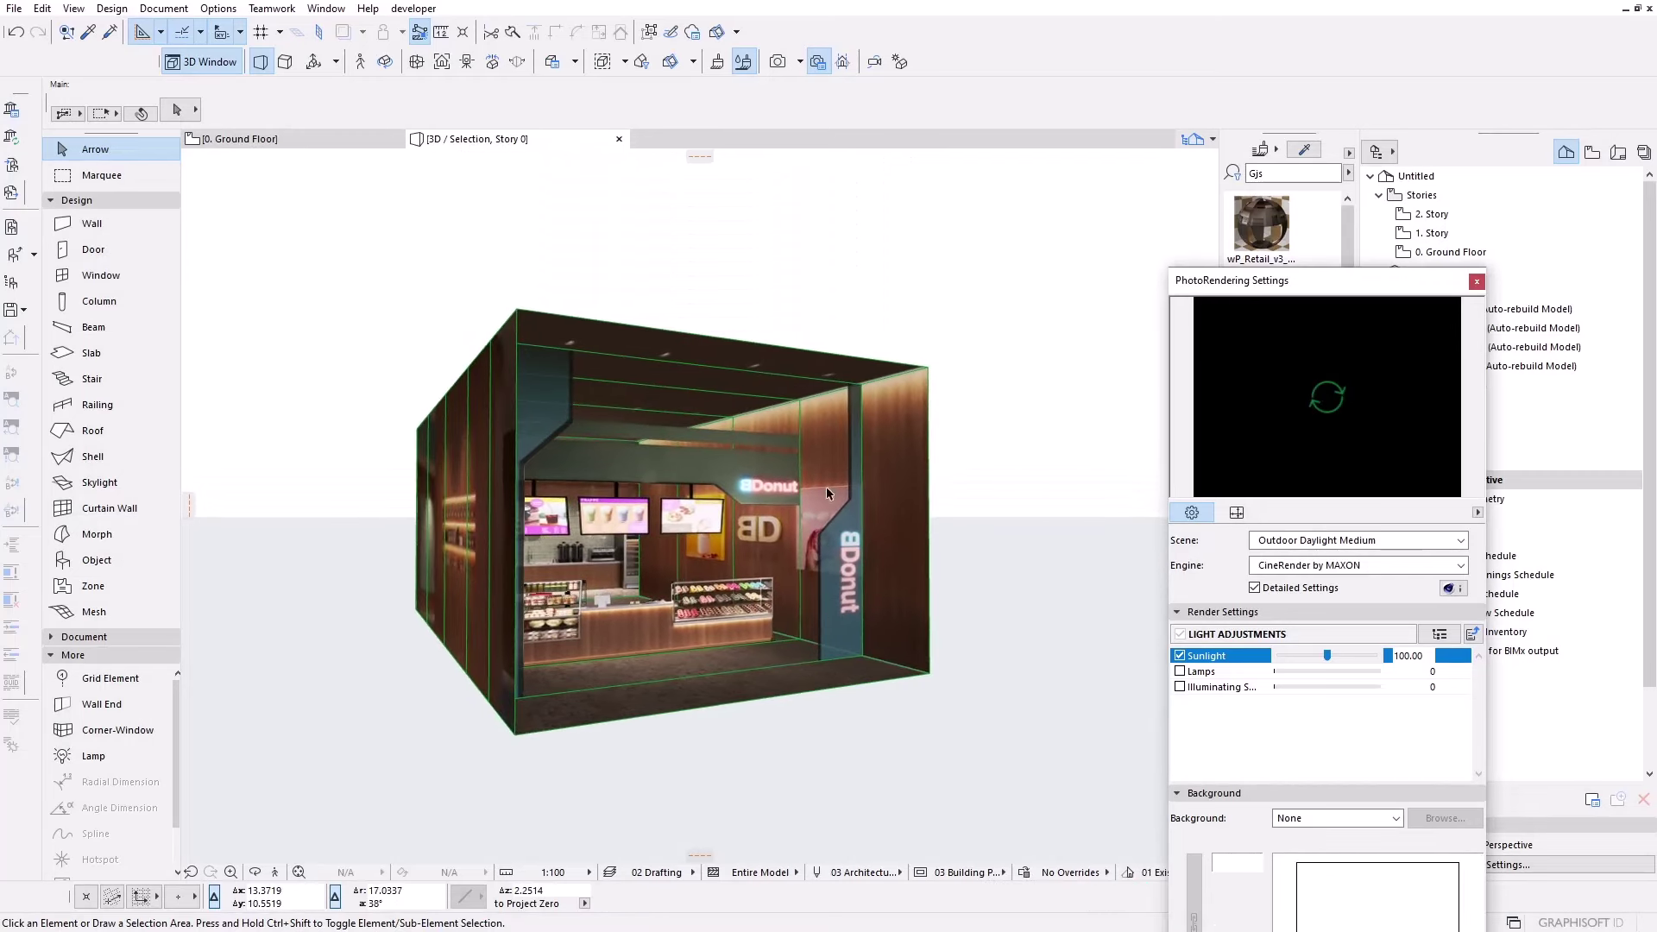
click(1477, 280)
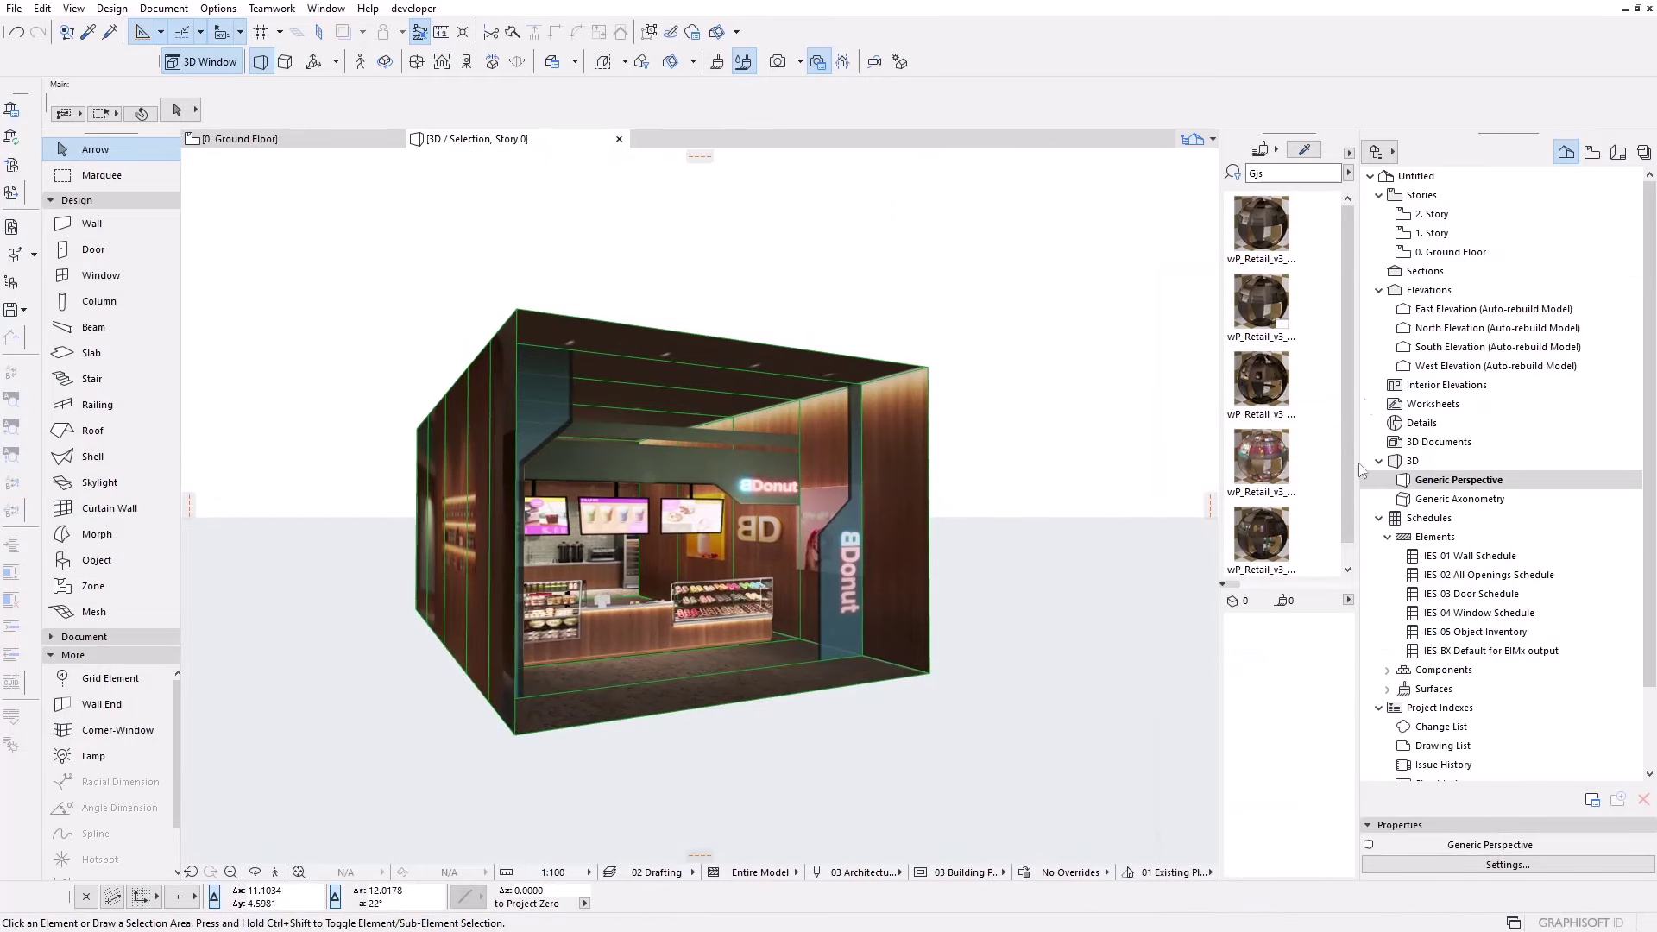
drag(1257, 145, 910, 226)
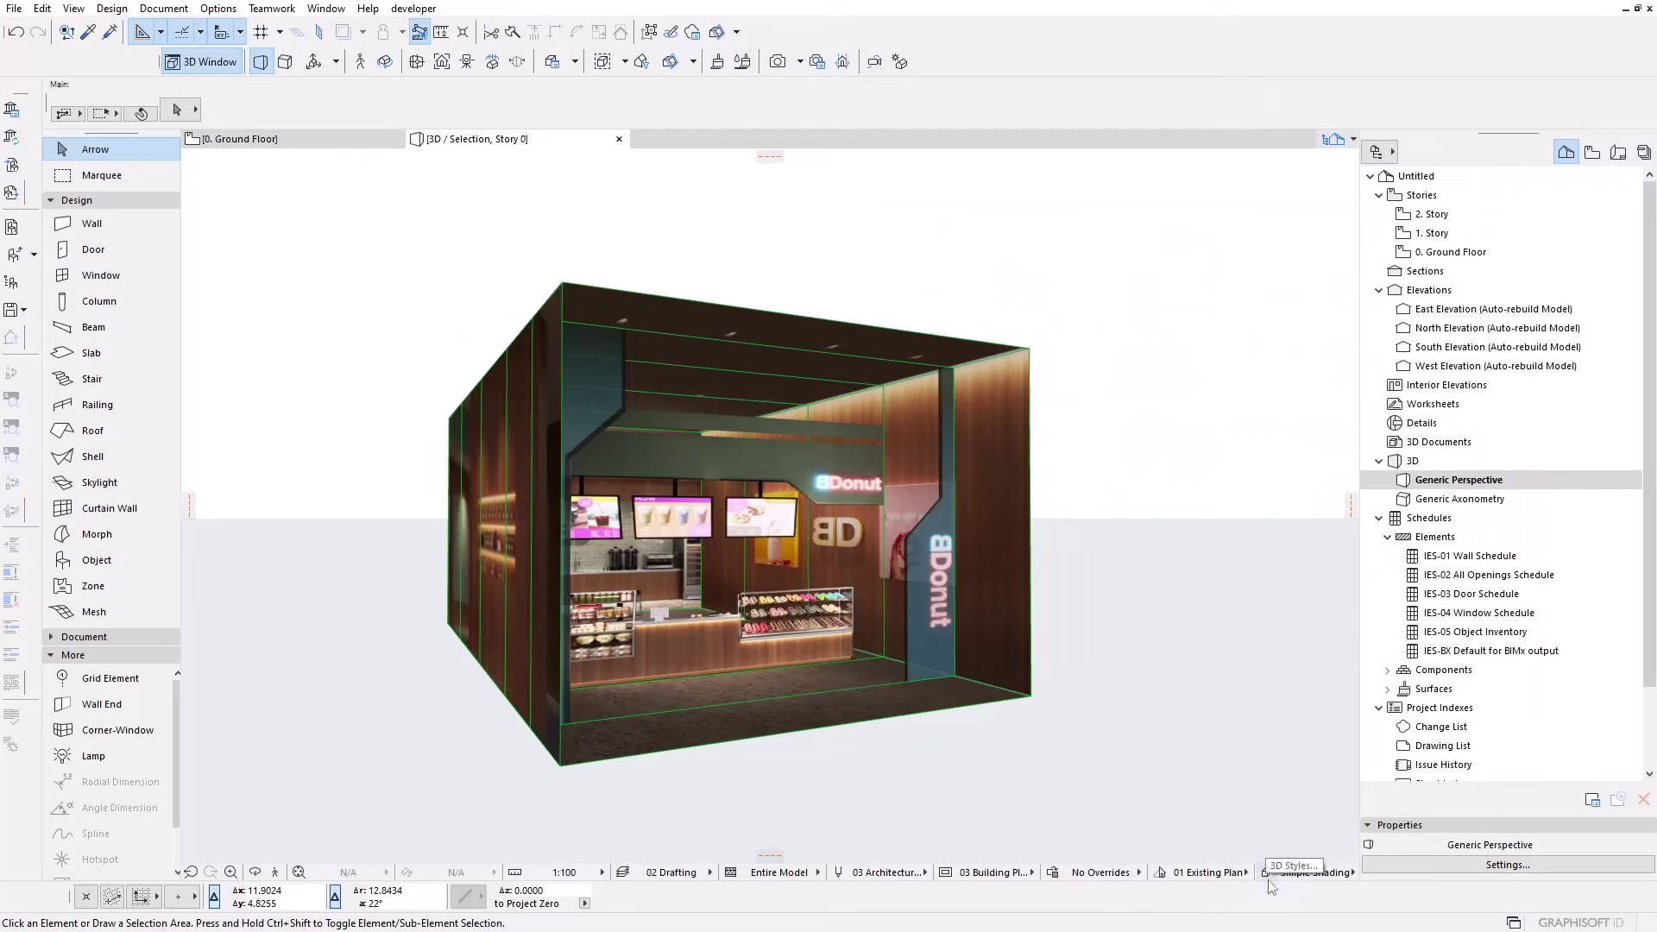
- Turn off Show Contours in the Simple Shading 3D style
click(1270, 882)
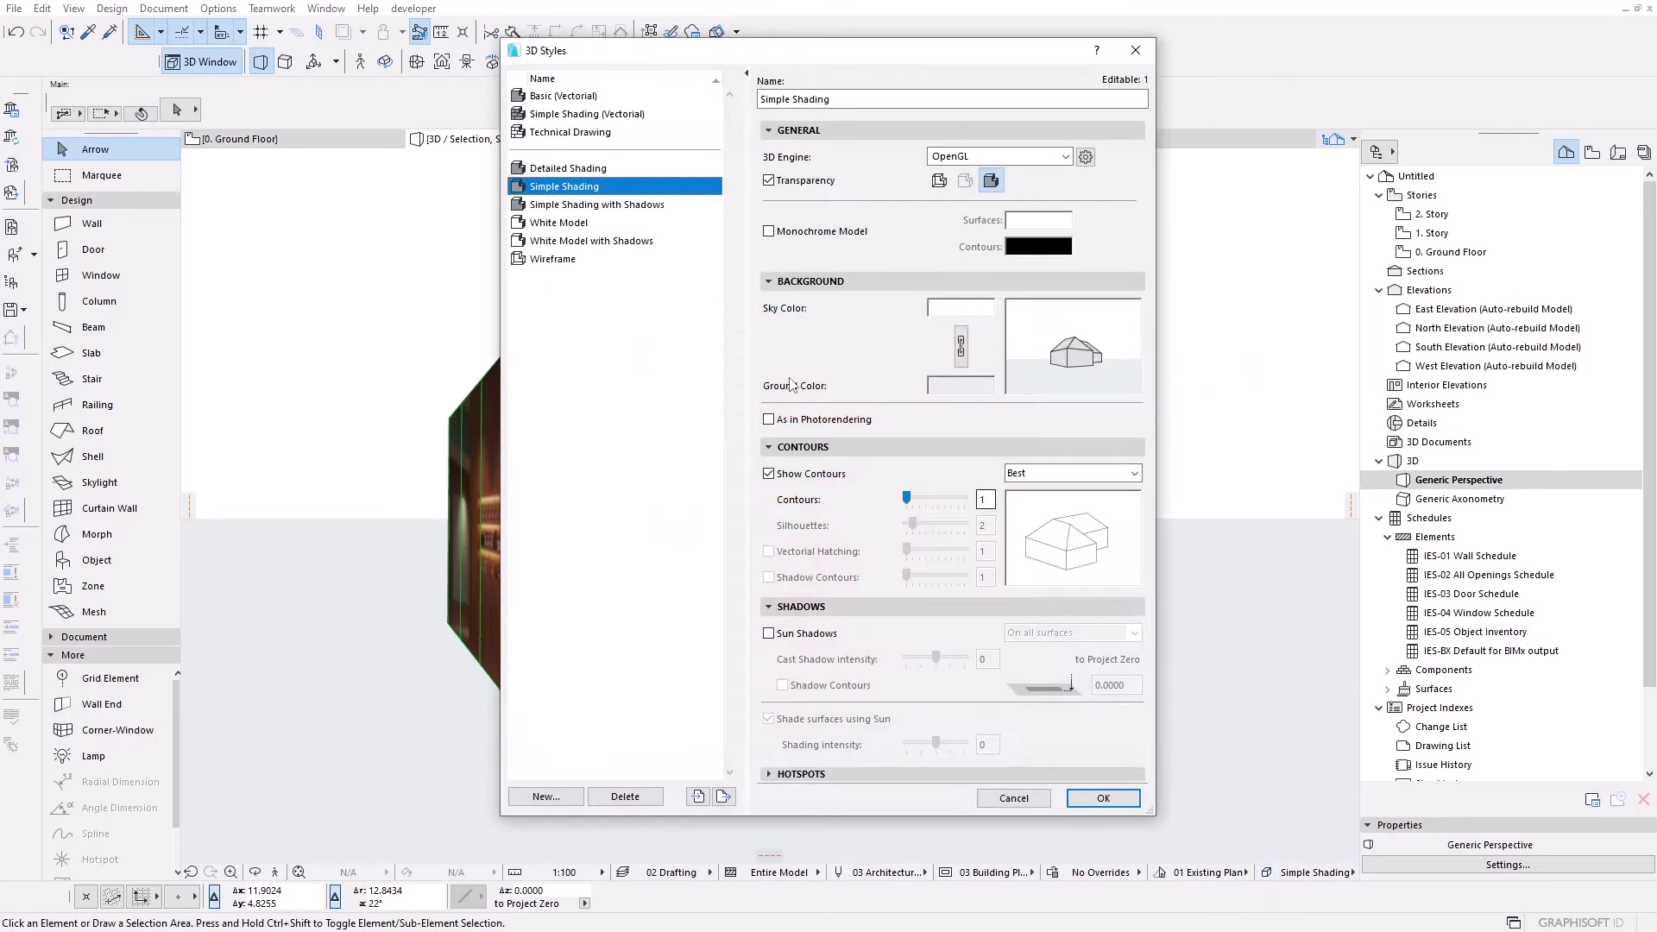
click(769, 474)
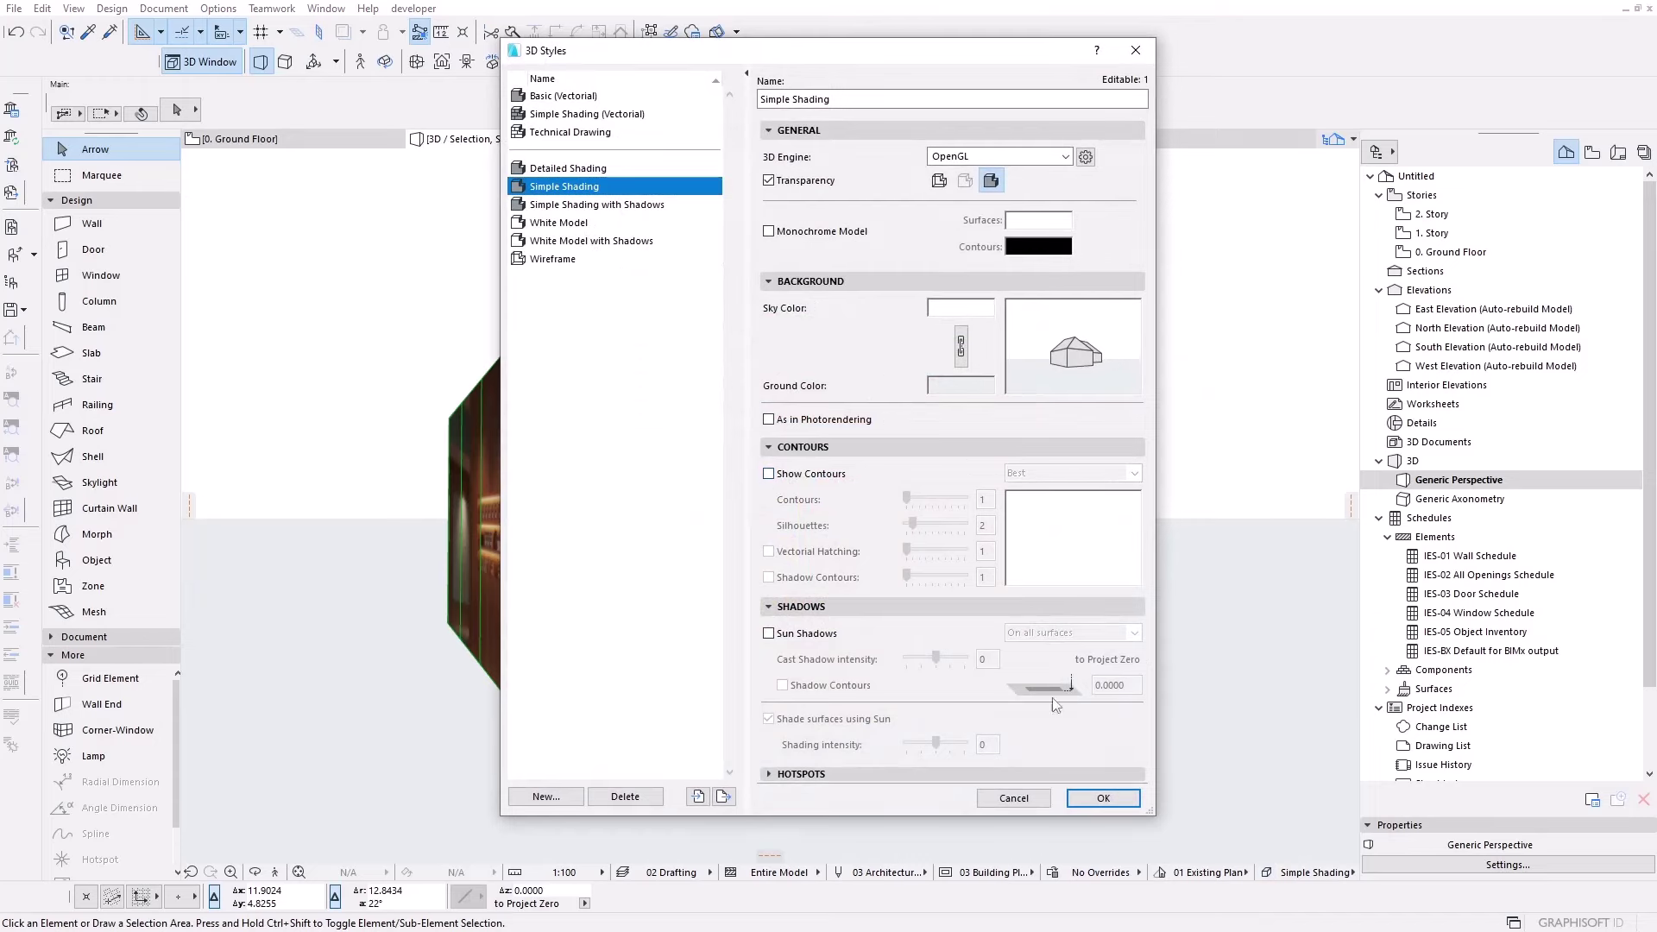
click(1105, 799)
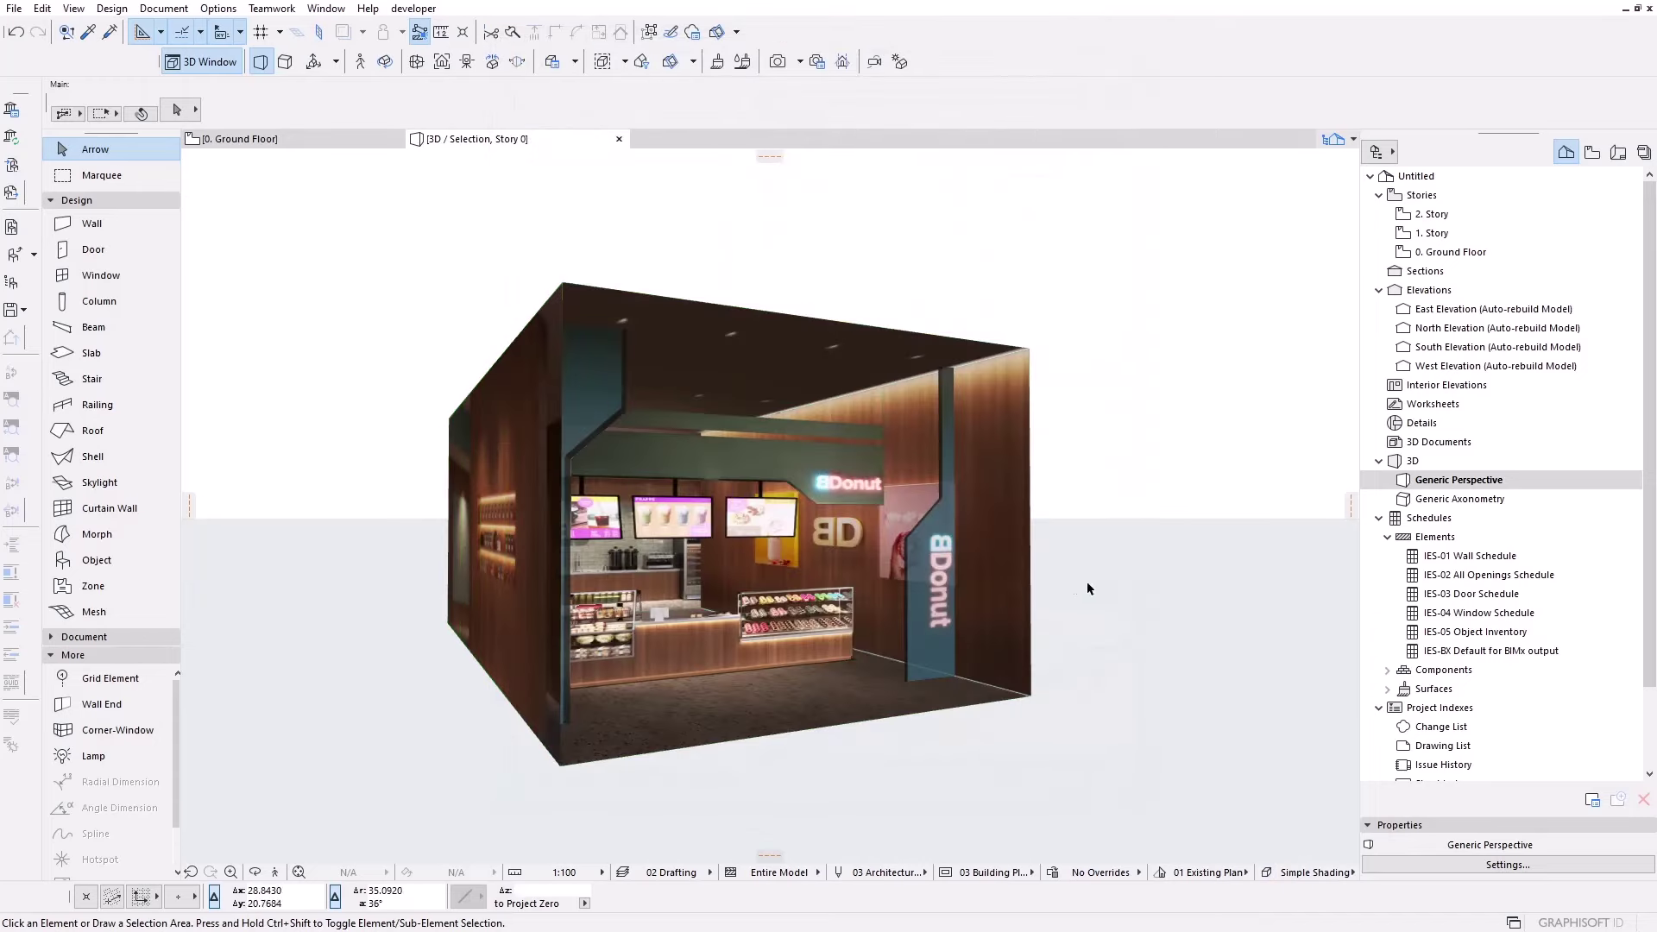
mouse_move(1023, 587)
shift+middle_down()
mouse_move(1061, 588)
mouse_move(1008, 604)
shift+middle_up()
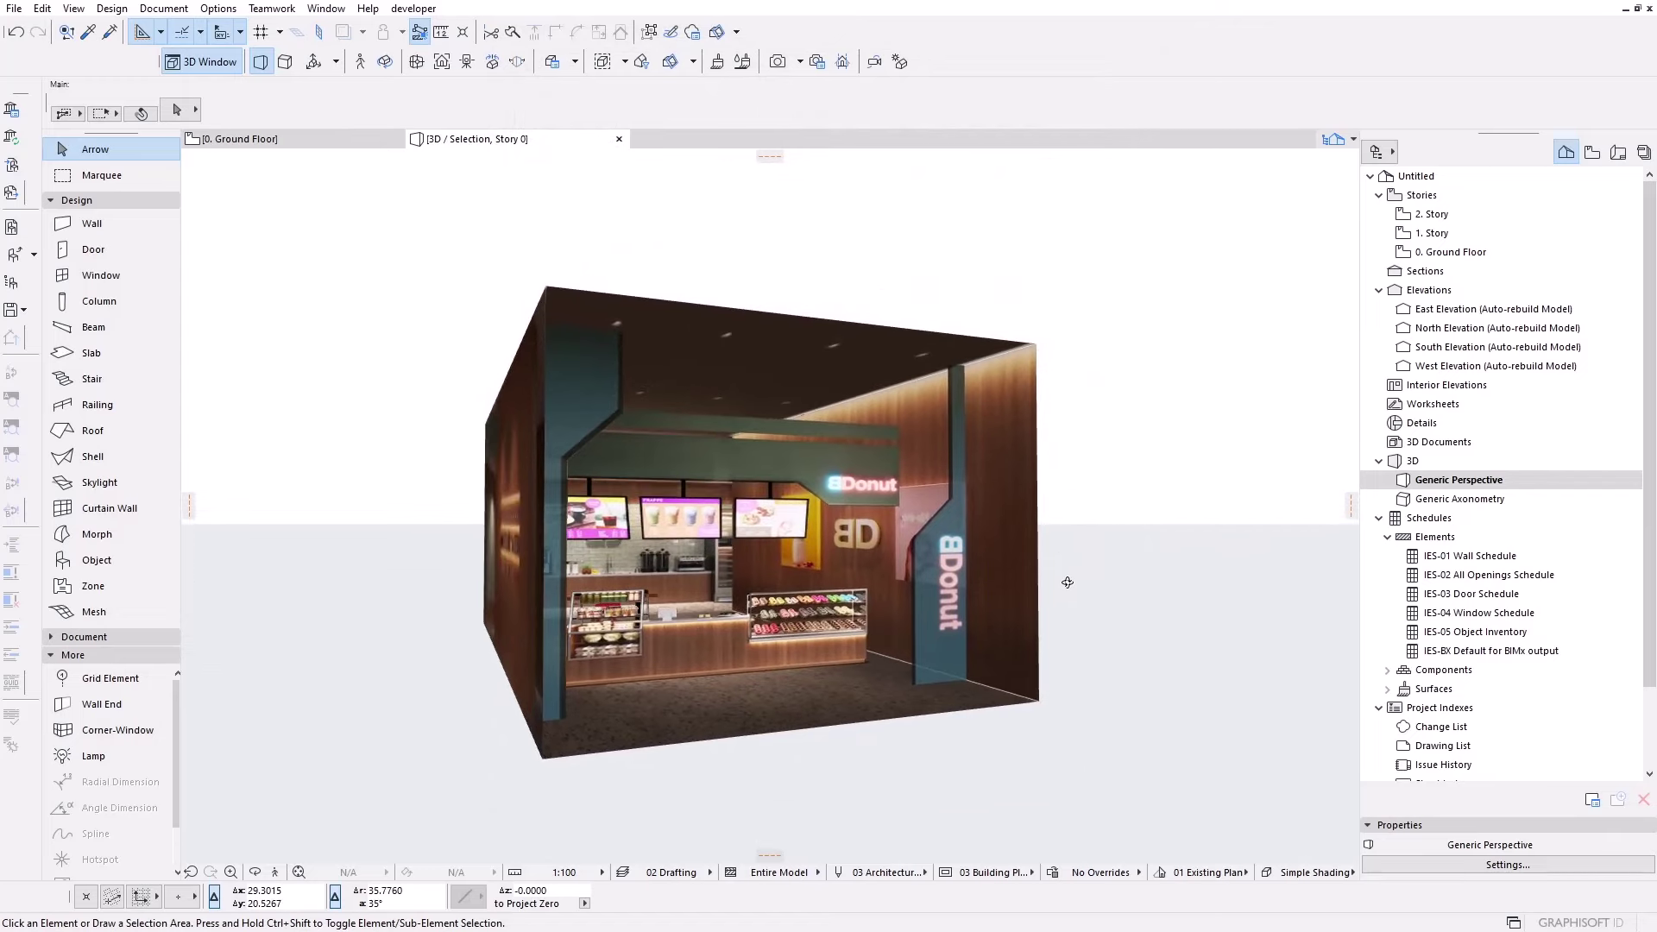
click(999, 574)
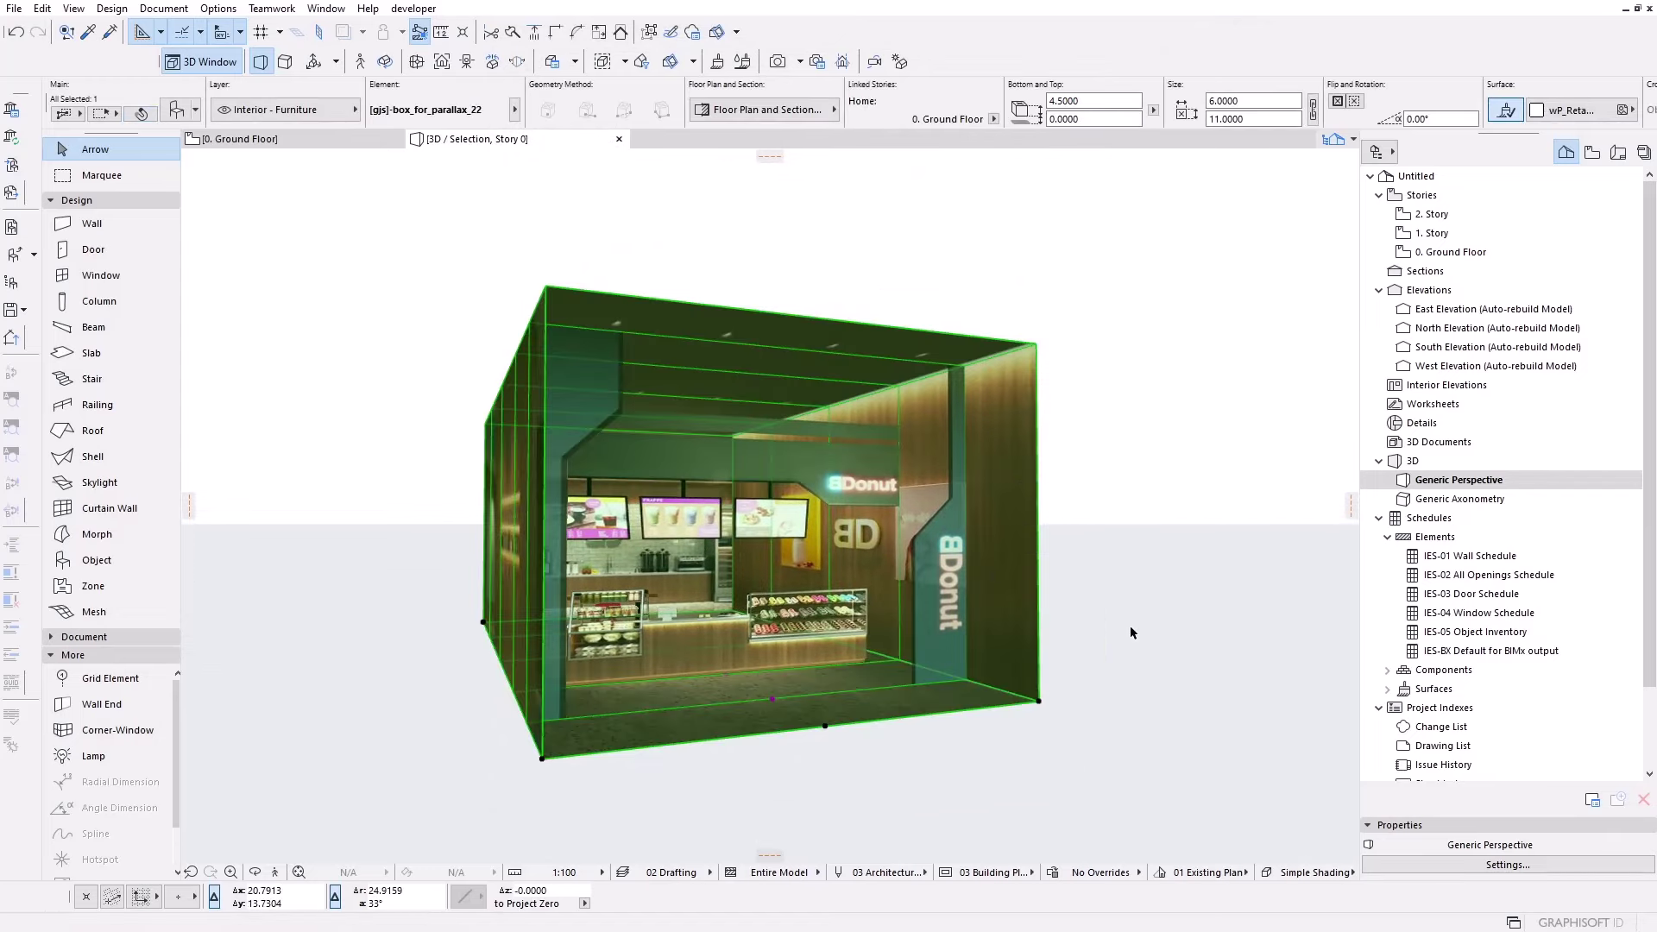
click(1155, 568)
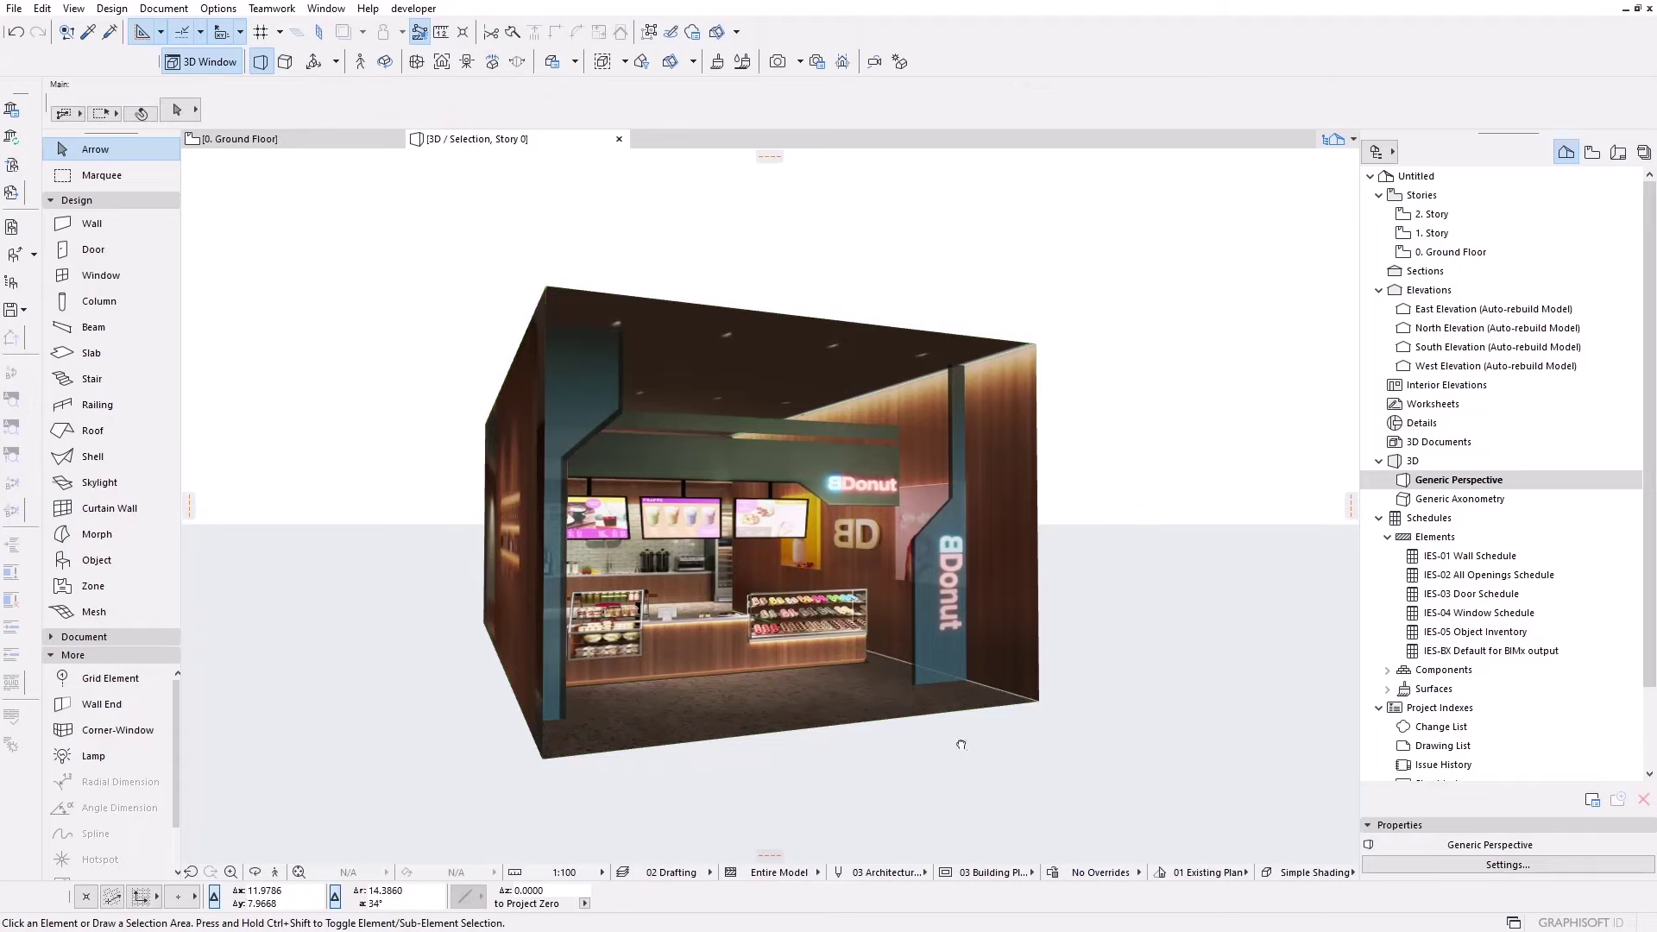
mouse_move(751, 727)
shift+middle_down()
mouse_move(1033, 750)
mouse_move(999, 754)
shift+middle_up()
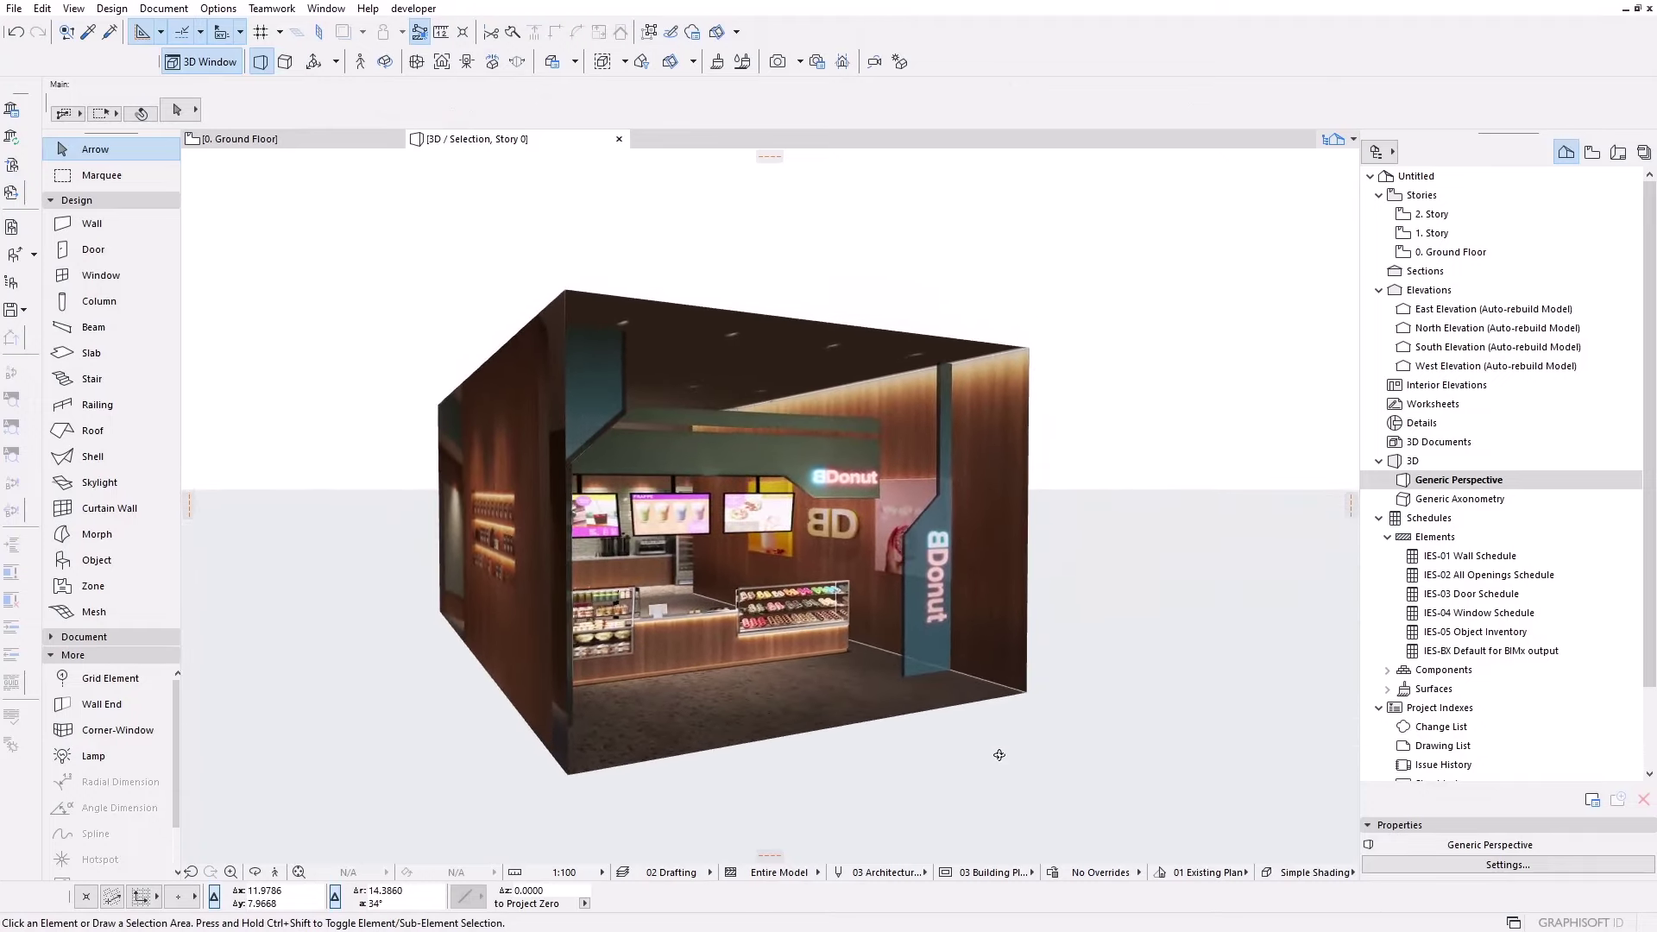
click(920, 676)
click(1579, 112)
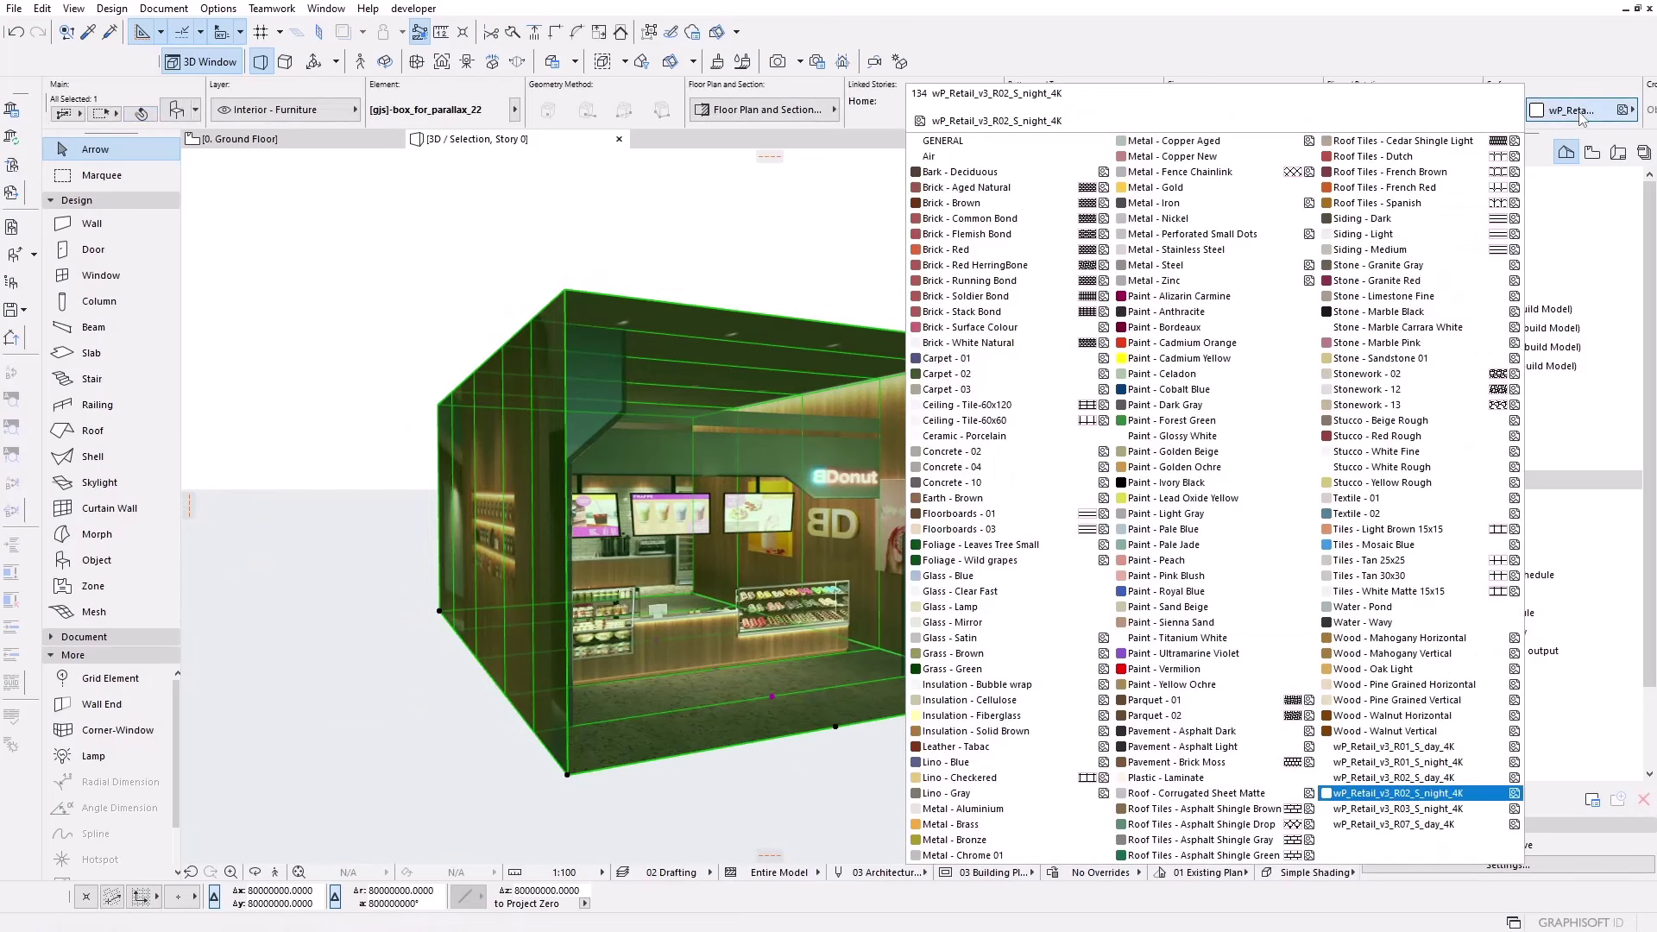
click(1582, 118)
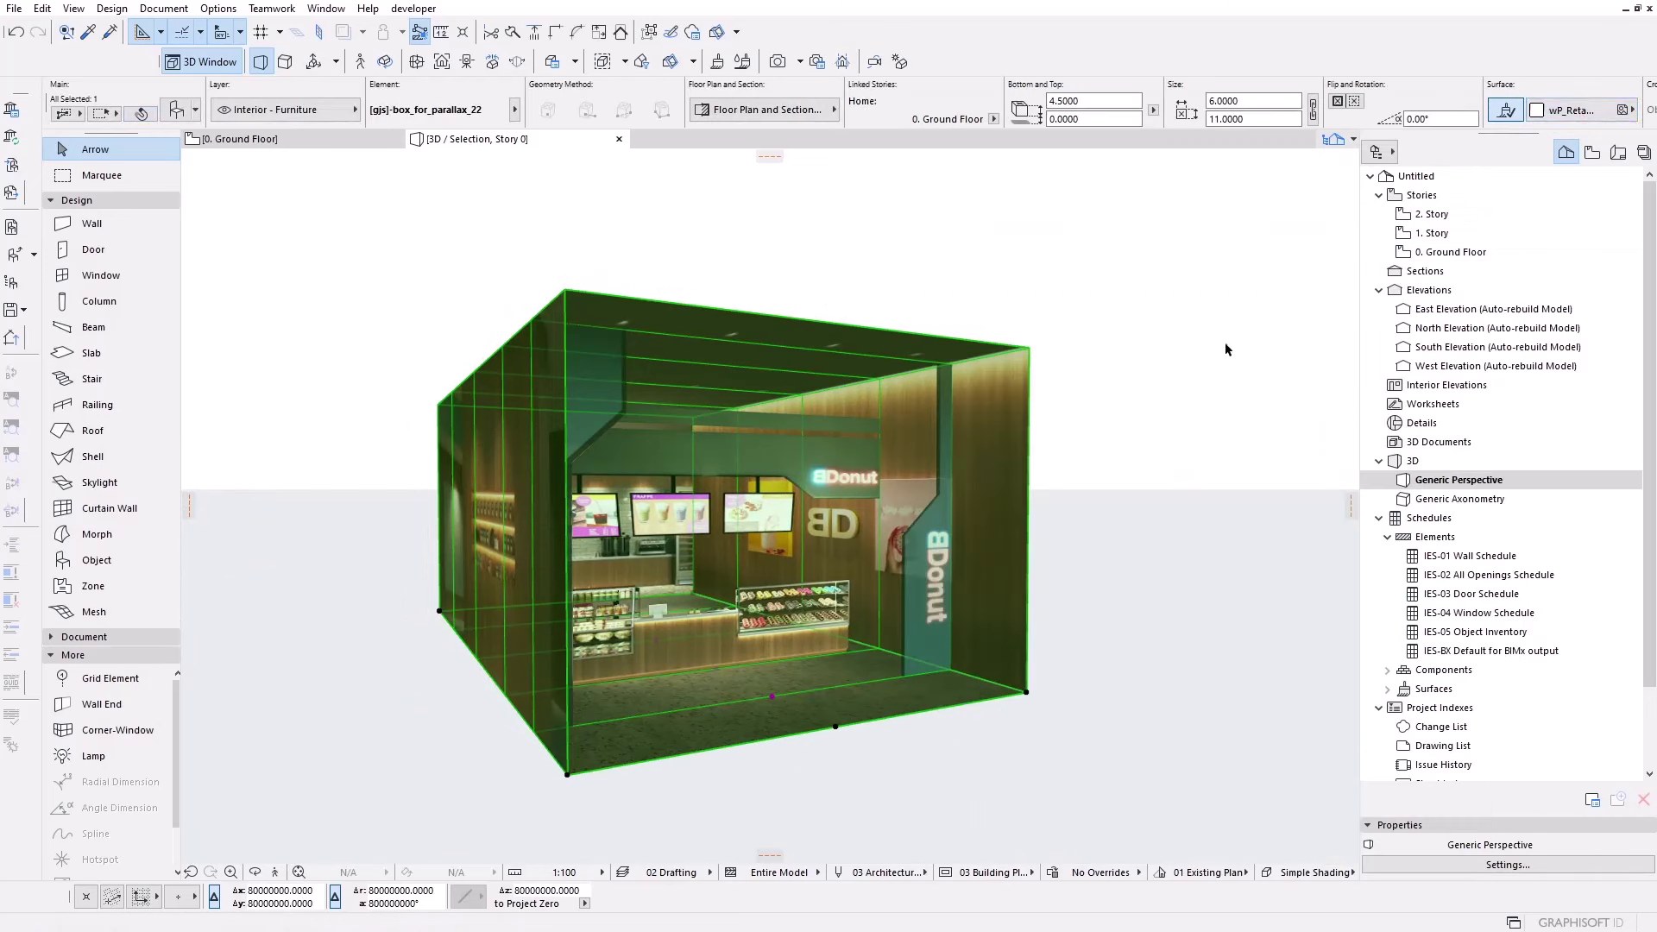
click(258, 225)
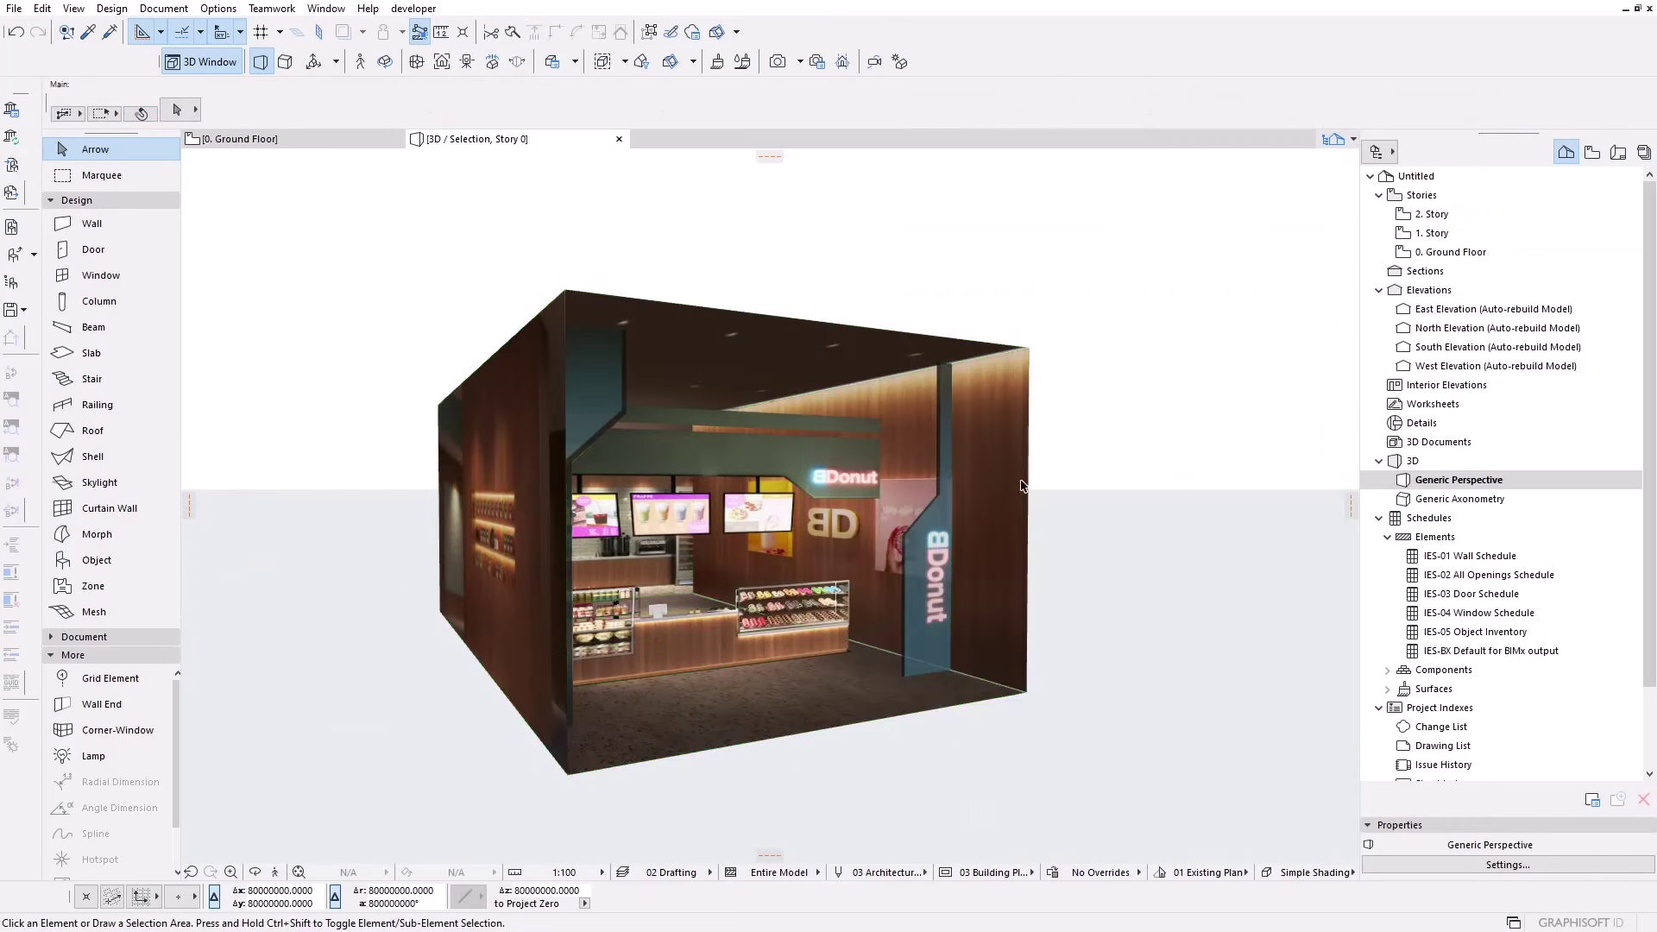
- On 0. Ground Floor, draw two rectangular slabs: one under the box, one in front
click(270, 145)
click(259, 444)
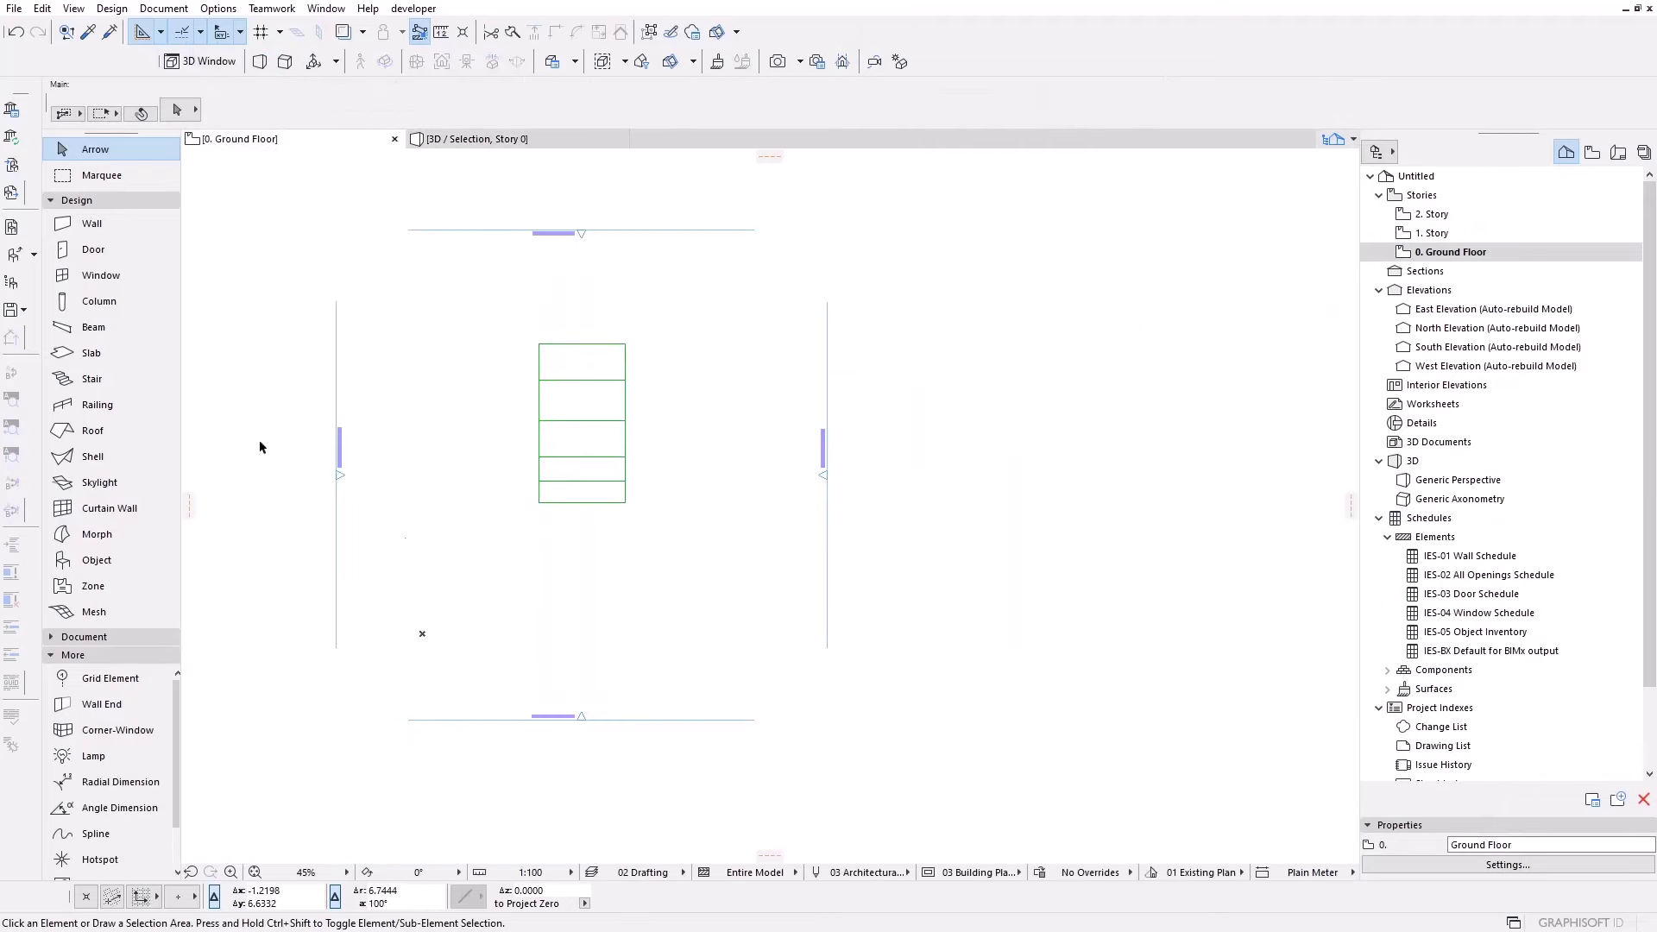
click(78, 358)
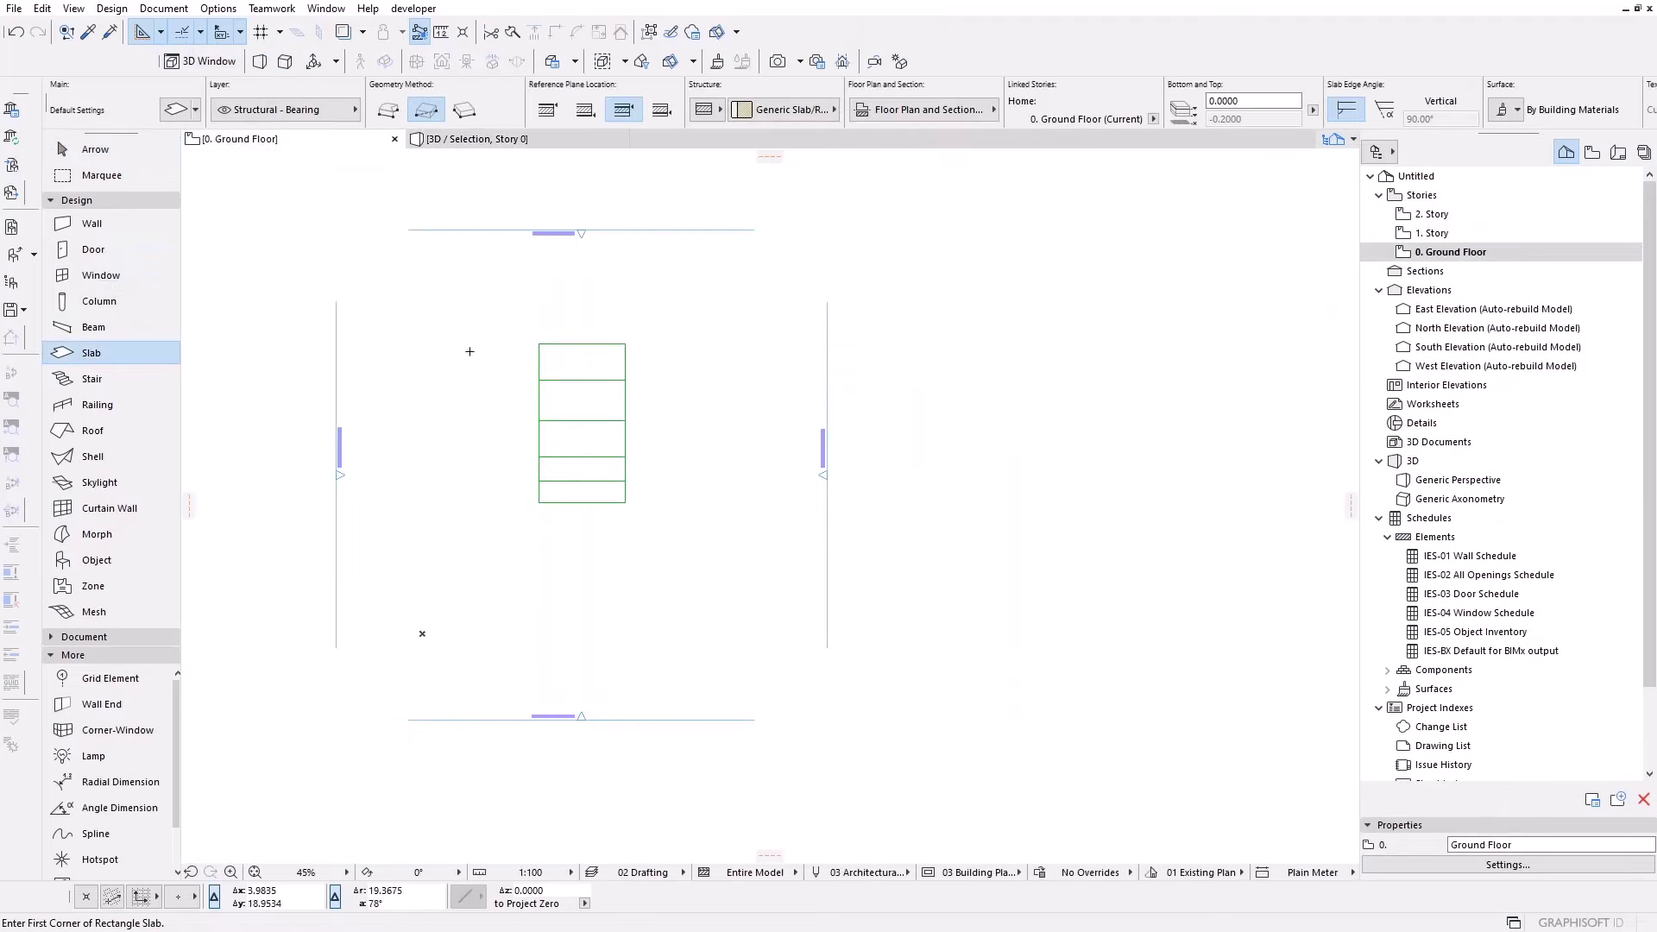
click(434, 305)
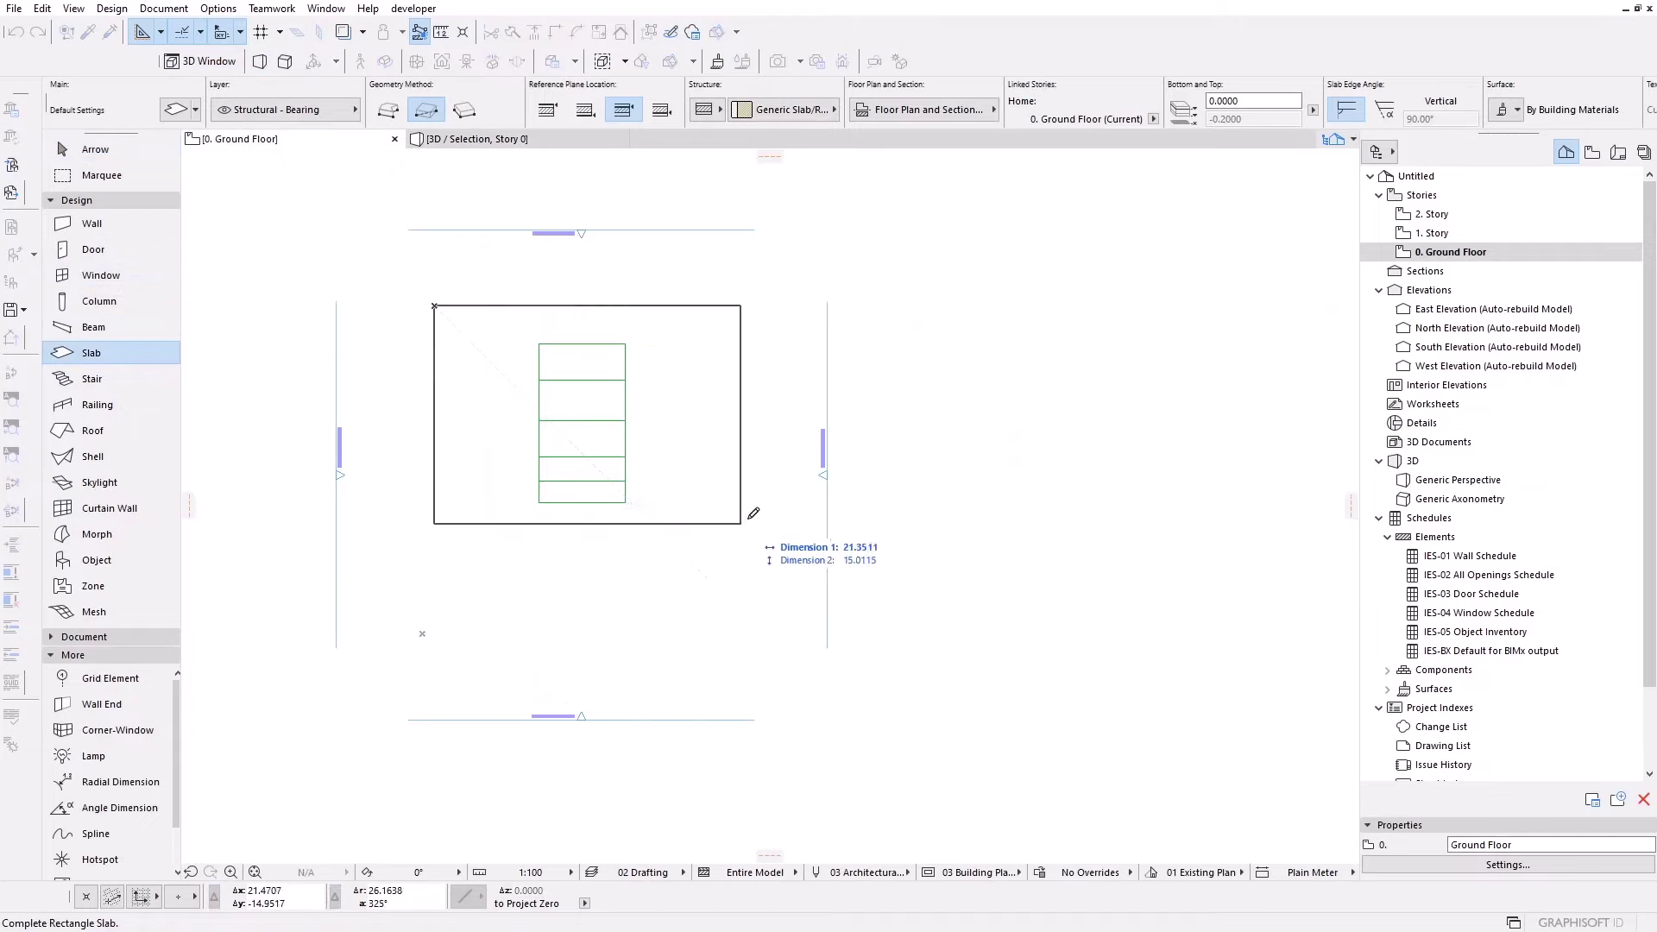
click(771, 545)
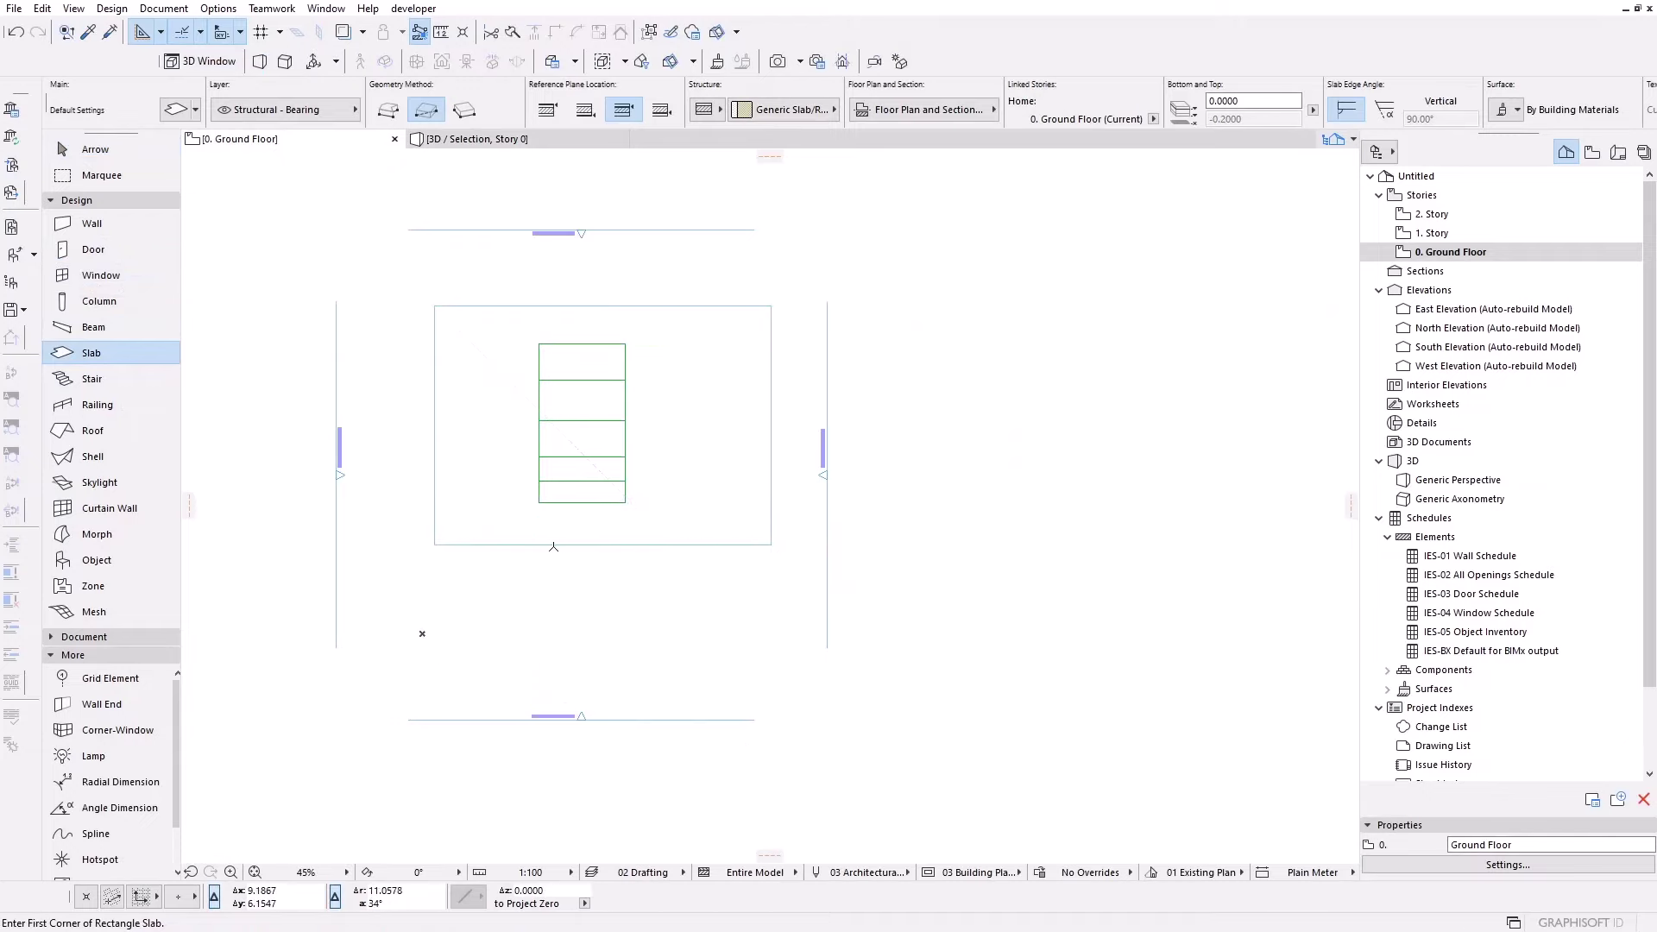
click(435, 544)
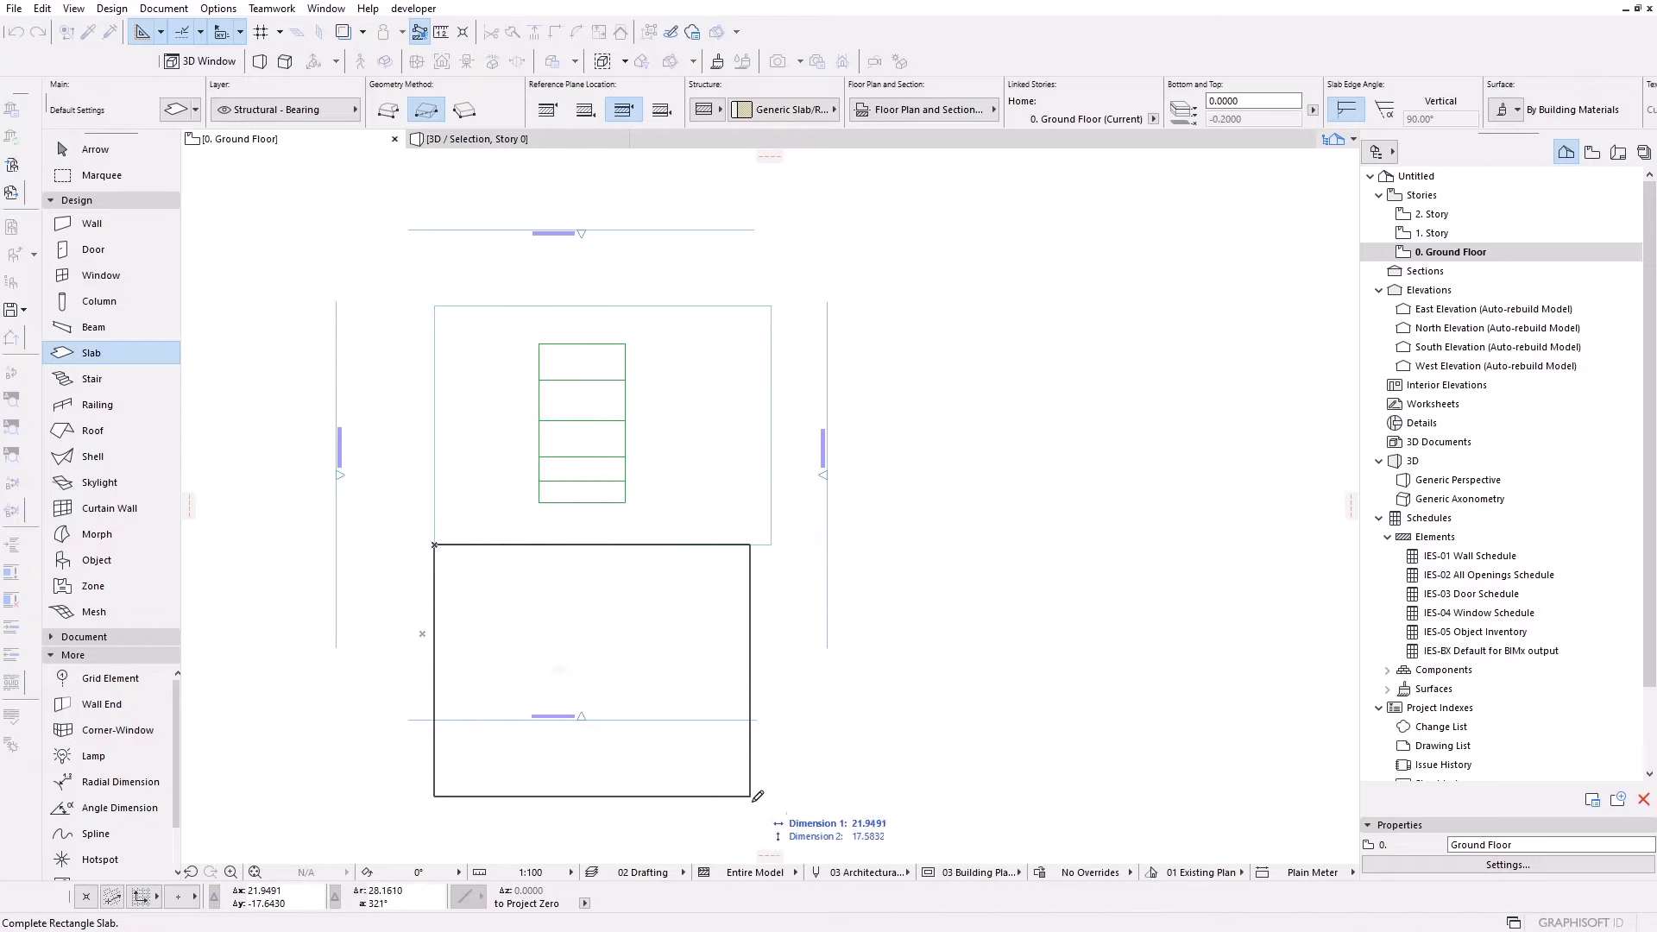
click(766, 833)
- Try editing the front slab's edge, cancel the edit, and return to 3D
key(Escape)
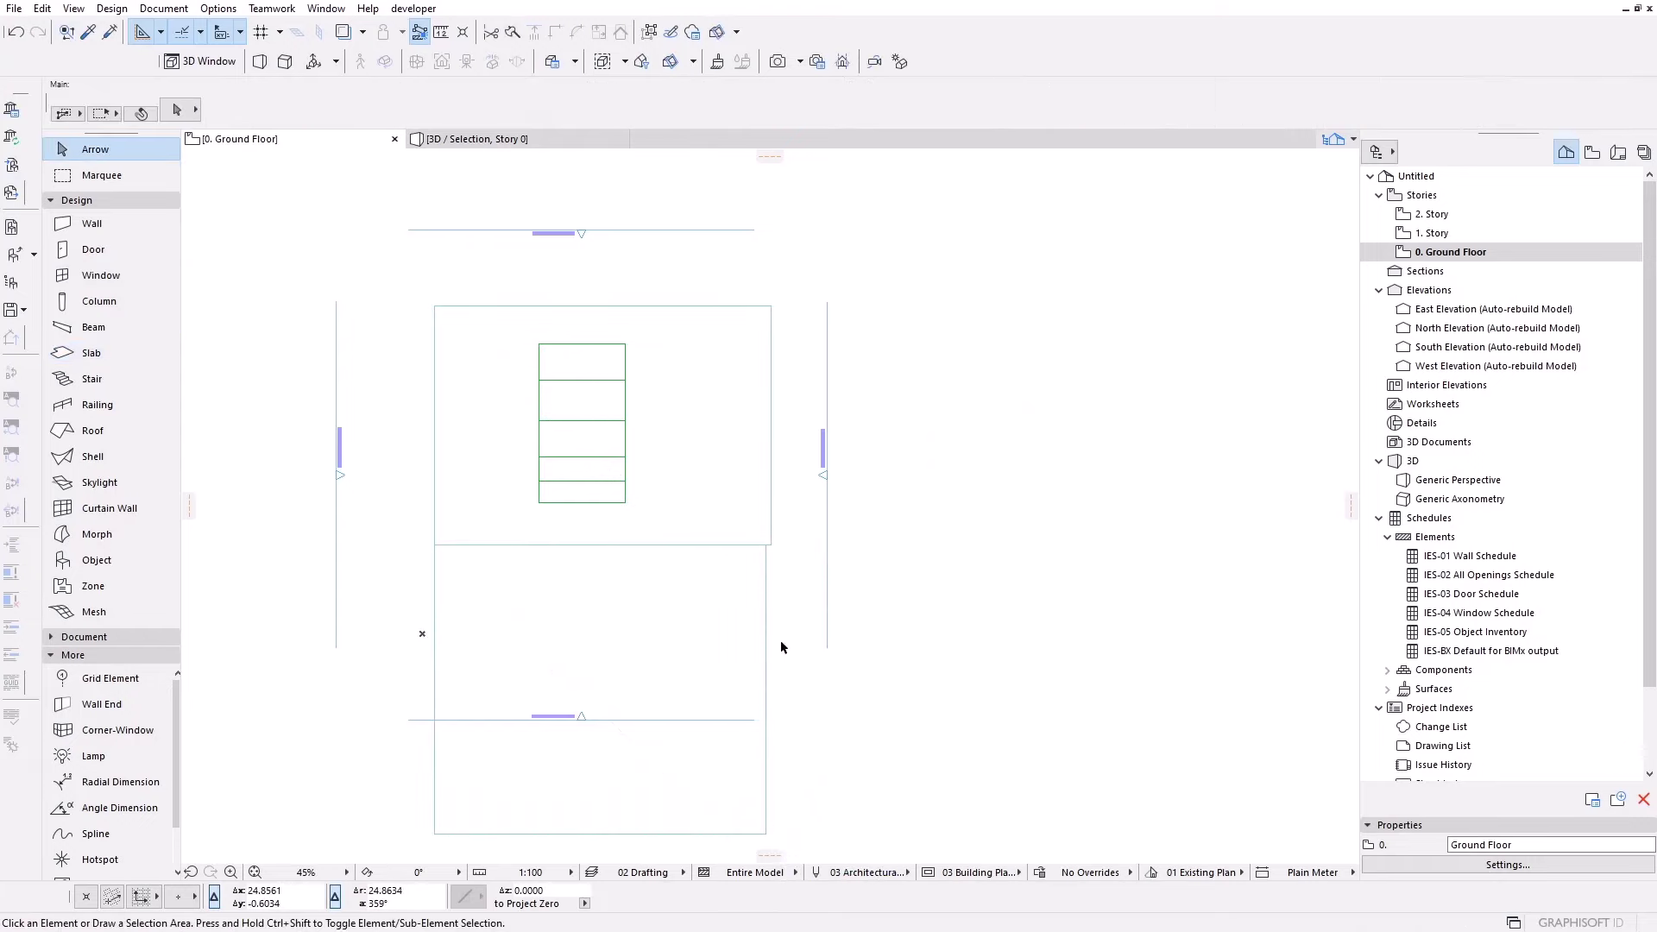
click(771, 665)
click(771, 665)
click(823, 724)
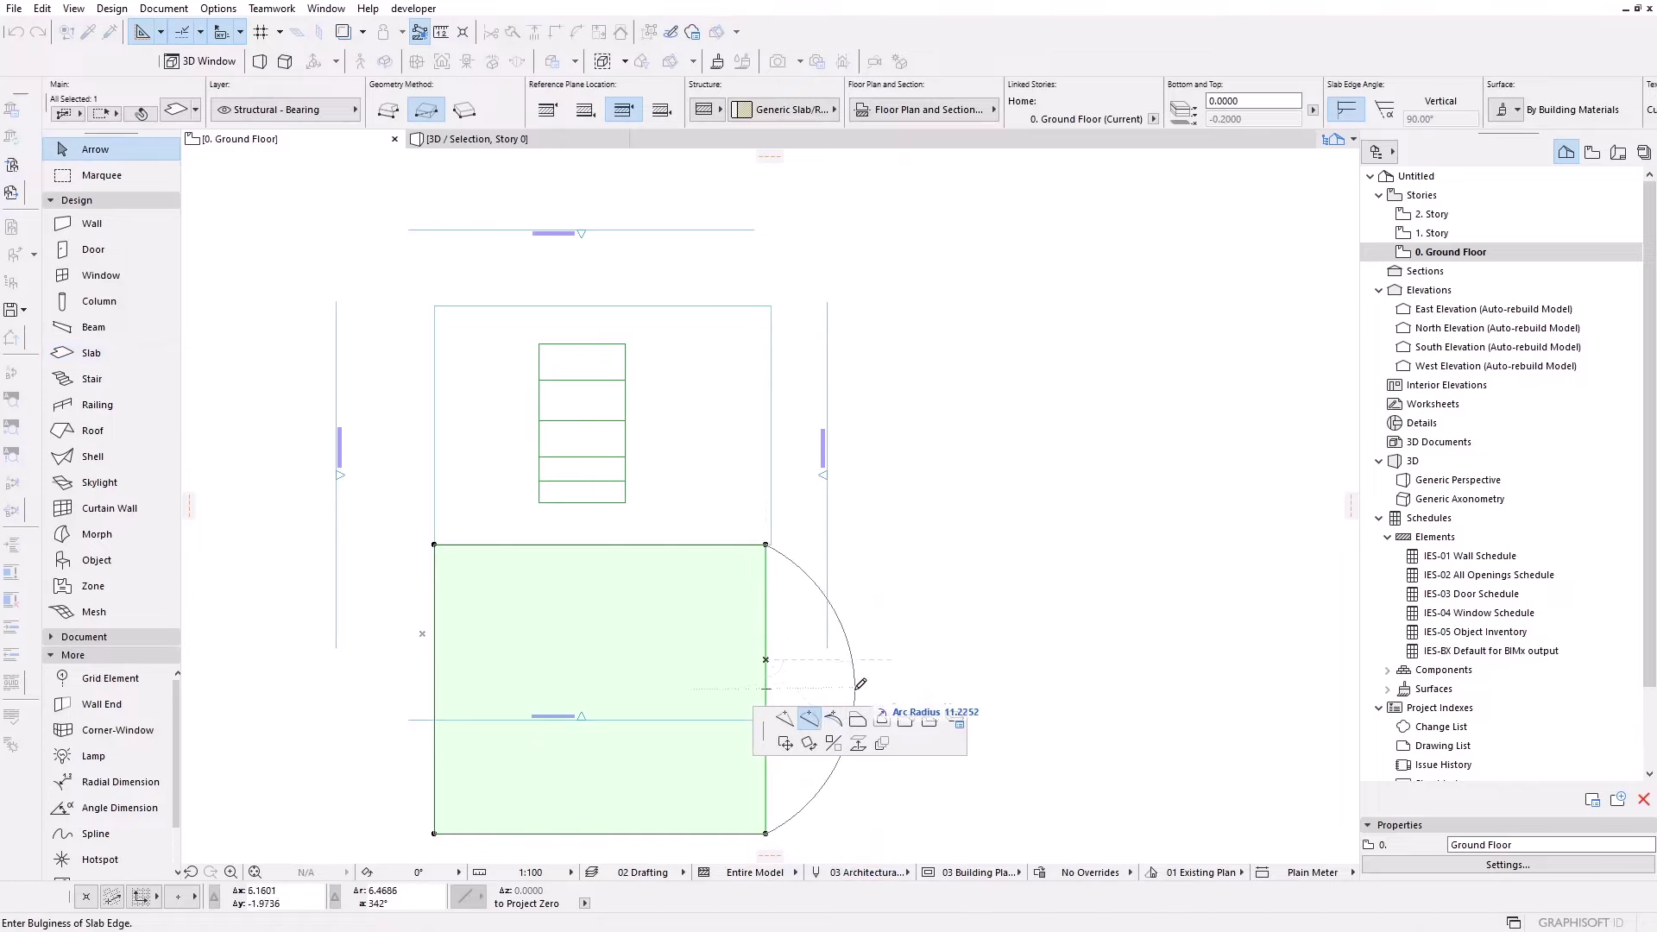
click(857, 720)
key(Escape)
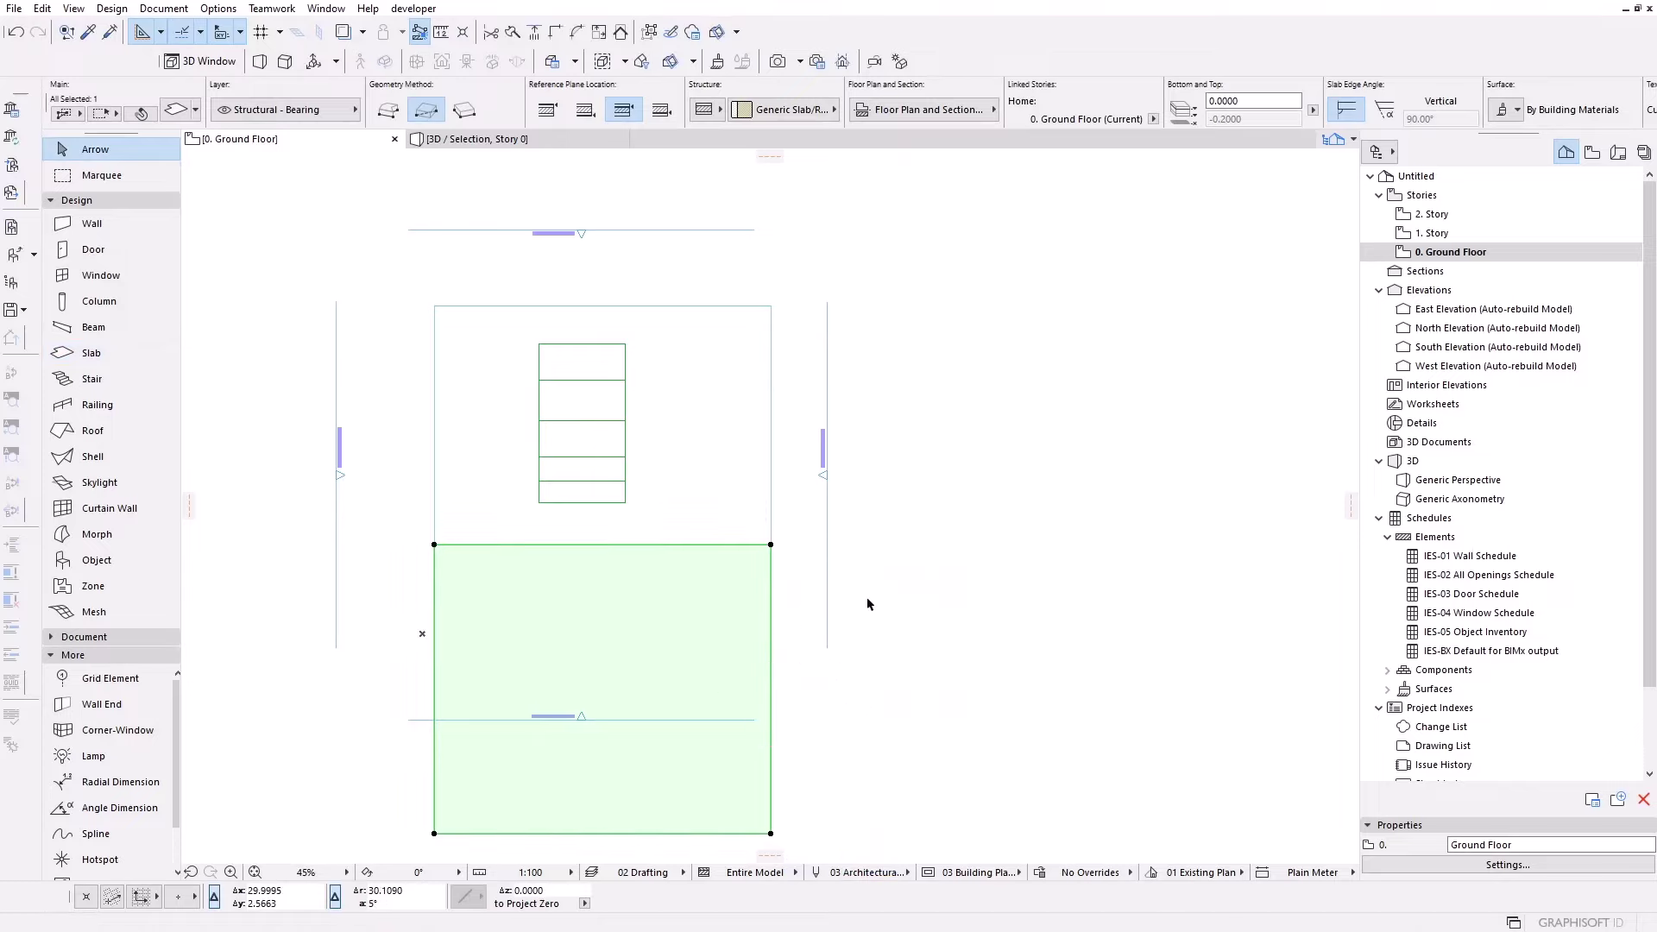
key(F3)
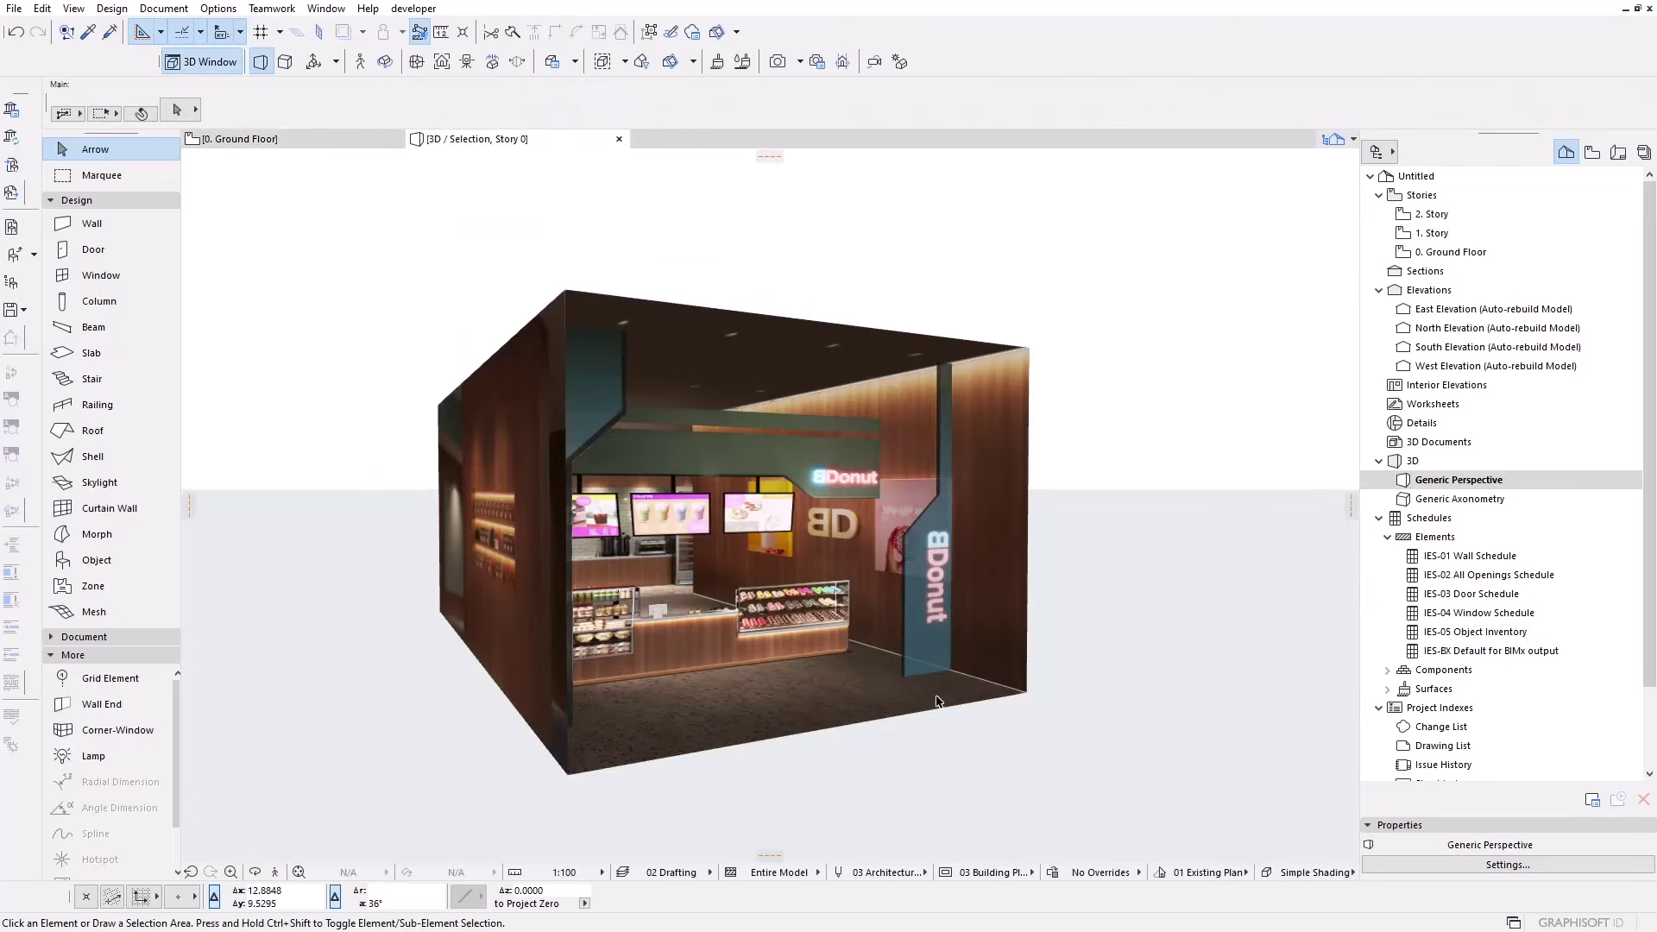
- Show the whole model in 3D and set both ground slabs to a Concrete structure
key(ctrl+F5)
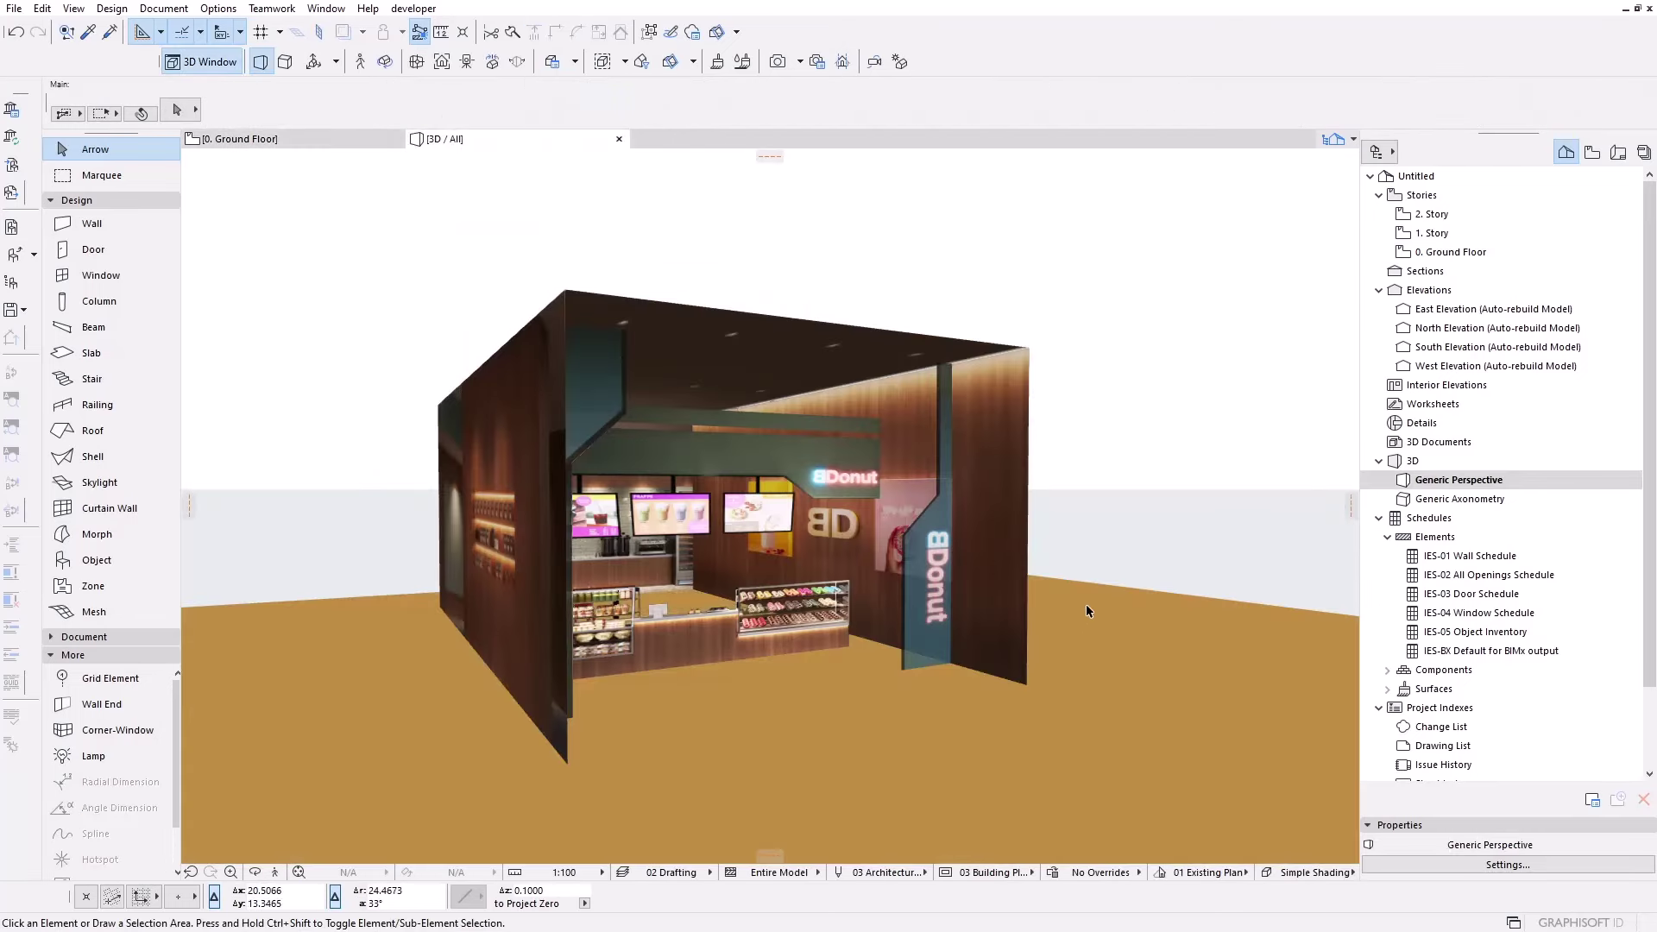
click(1143, 641)
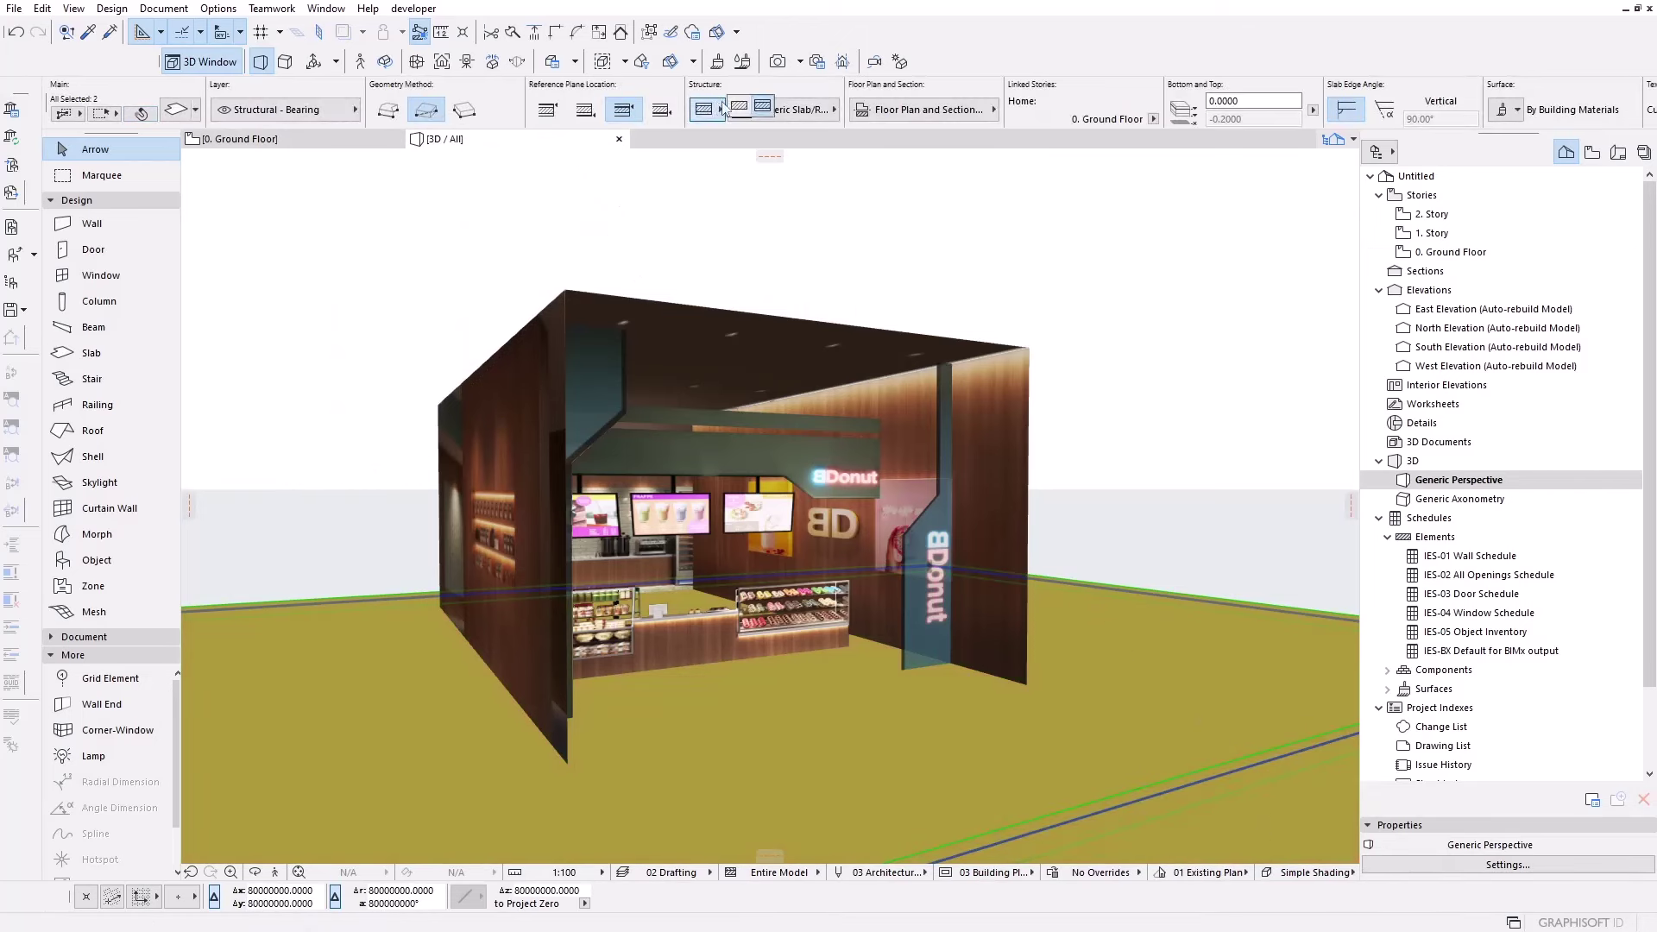
click(730, 117)
click(1098, 277)
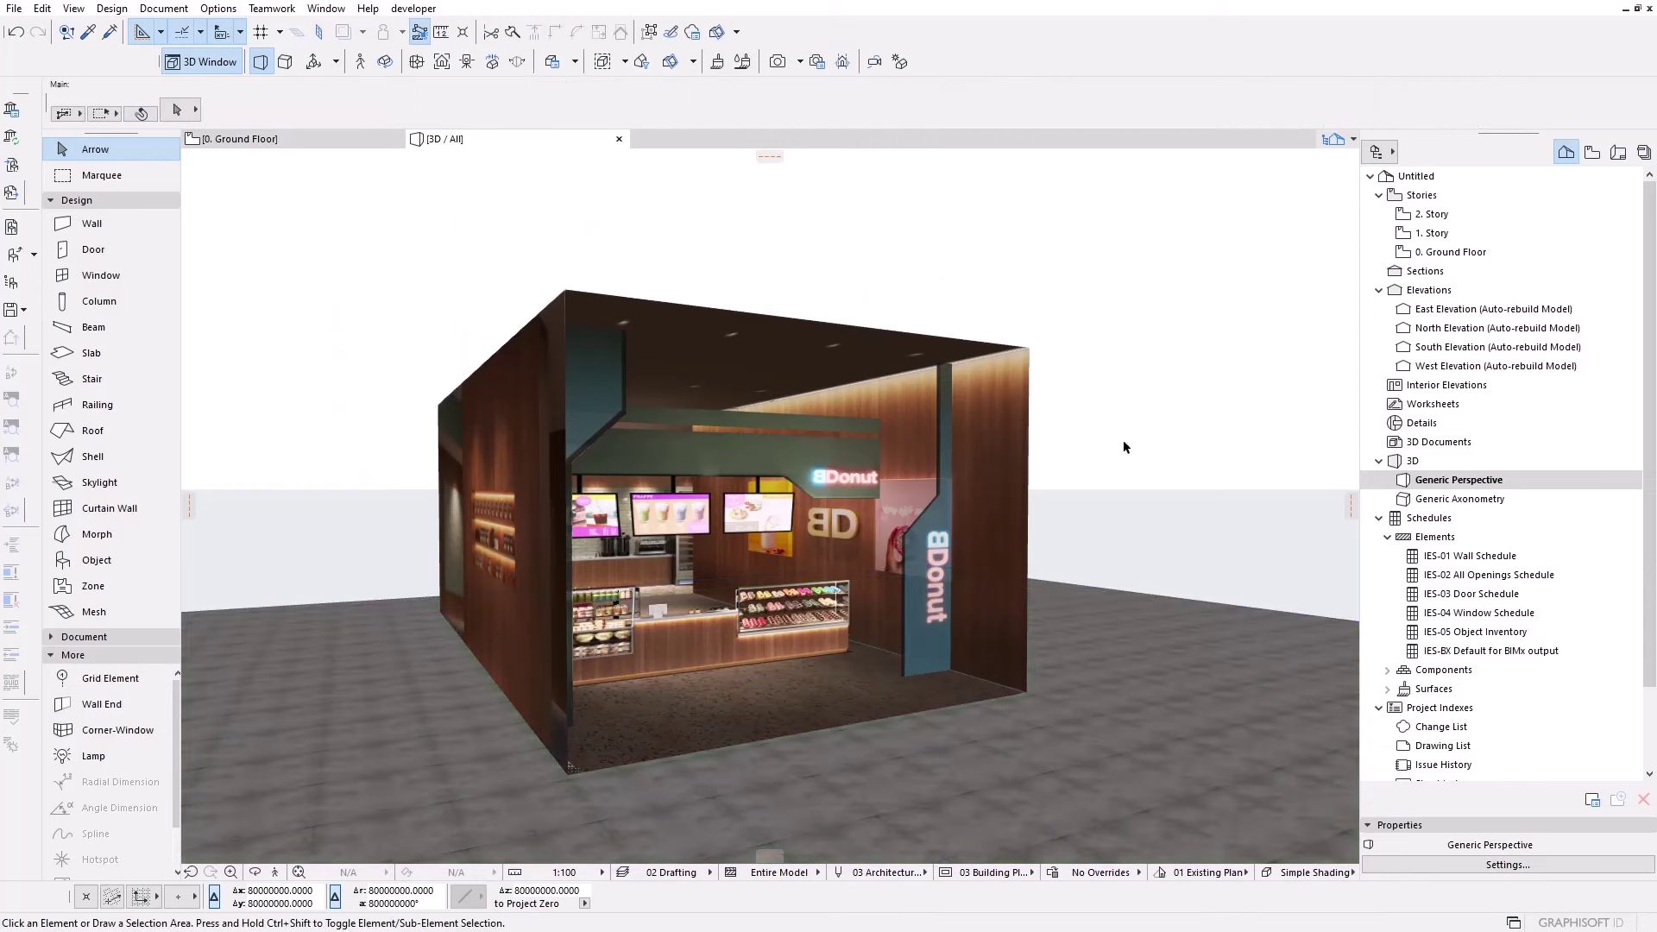
click(1198, 771)
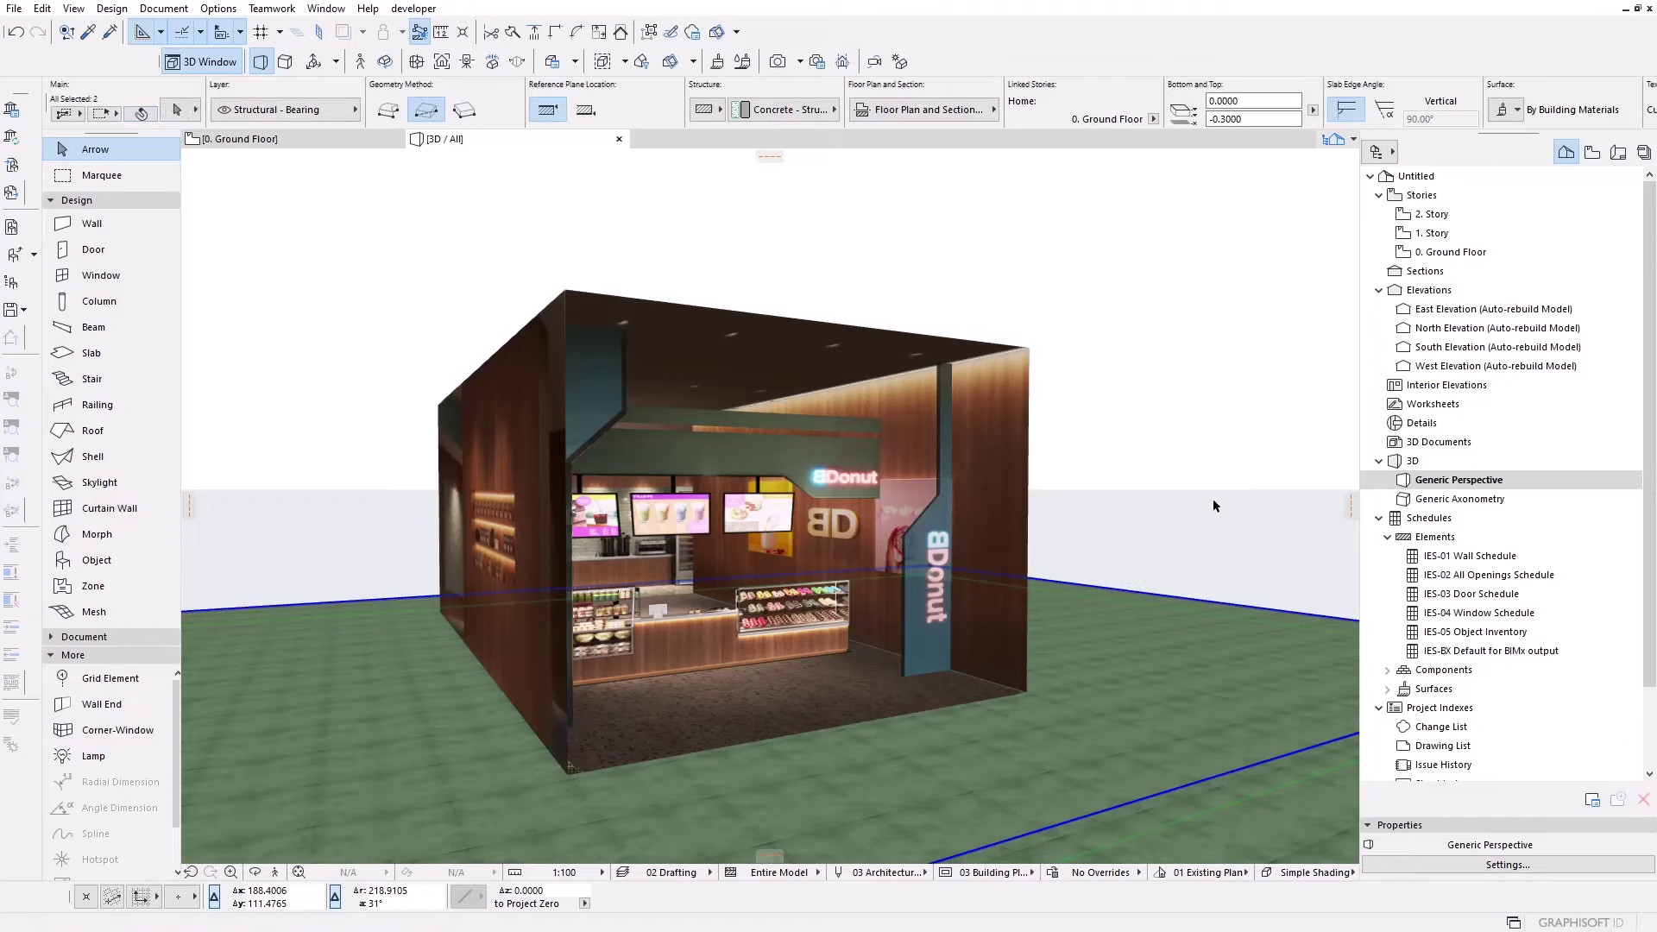
- Lower both slabs by 0.01 with Elevate and orbit to face the shop head-on
key(ctrl+9)
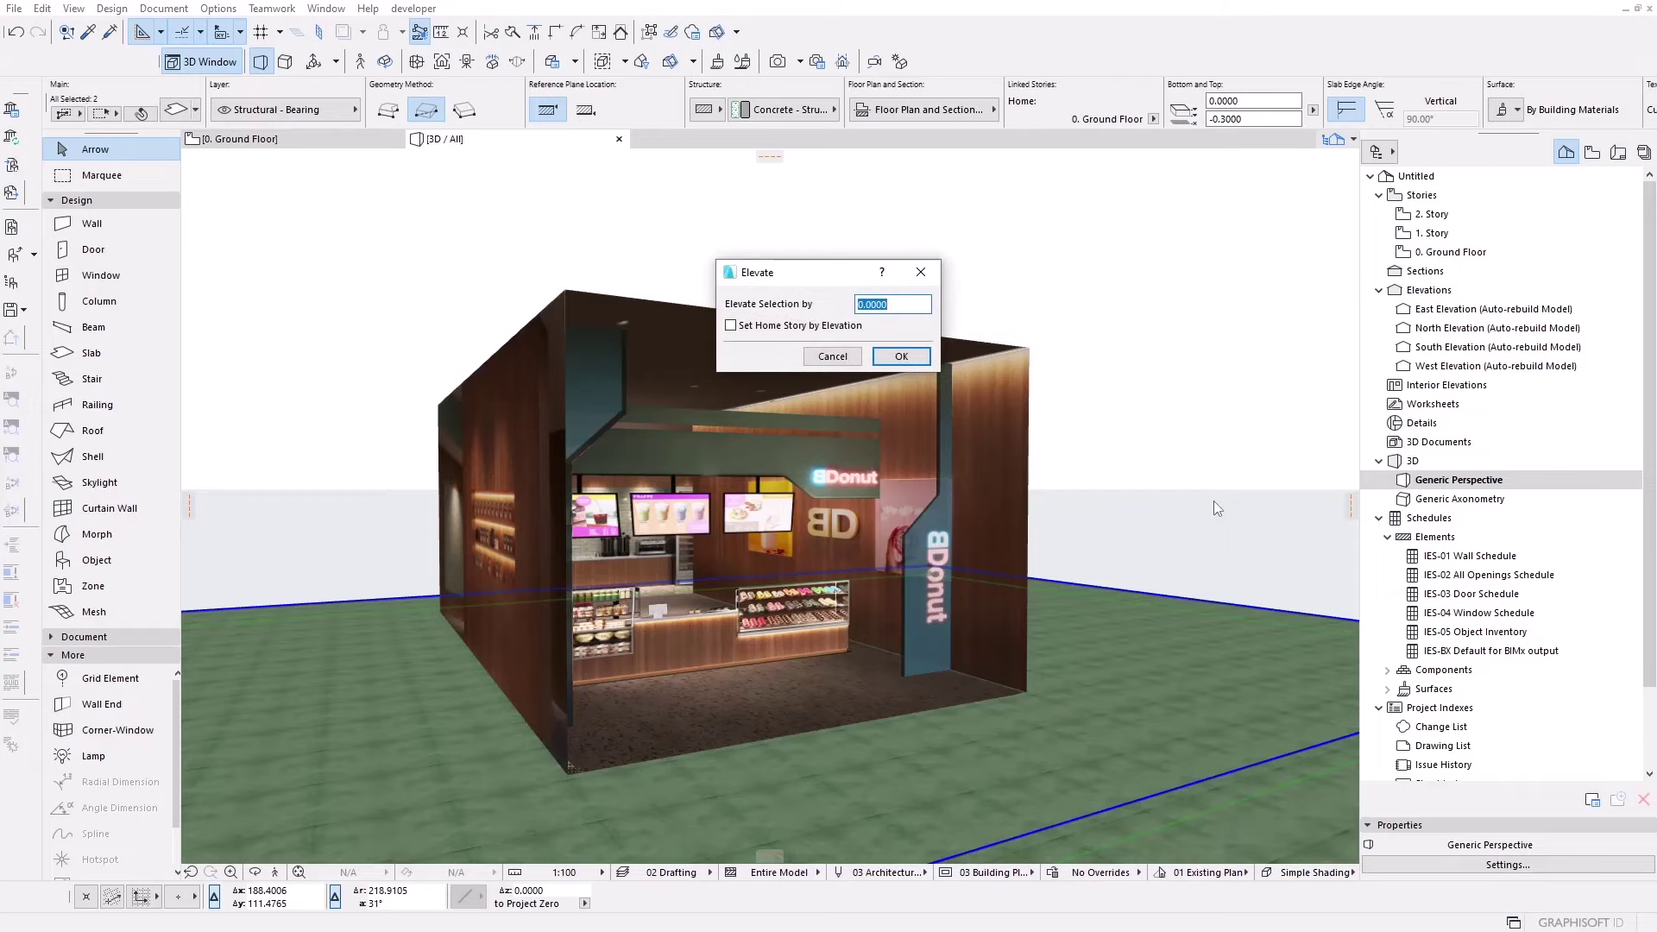
text(-.01)
key(Return)
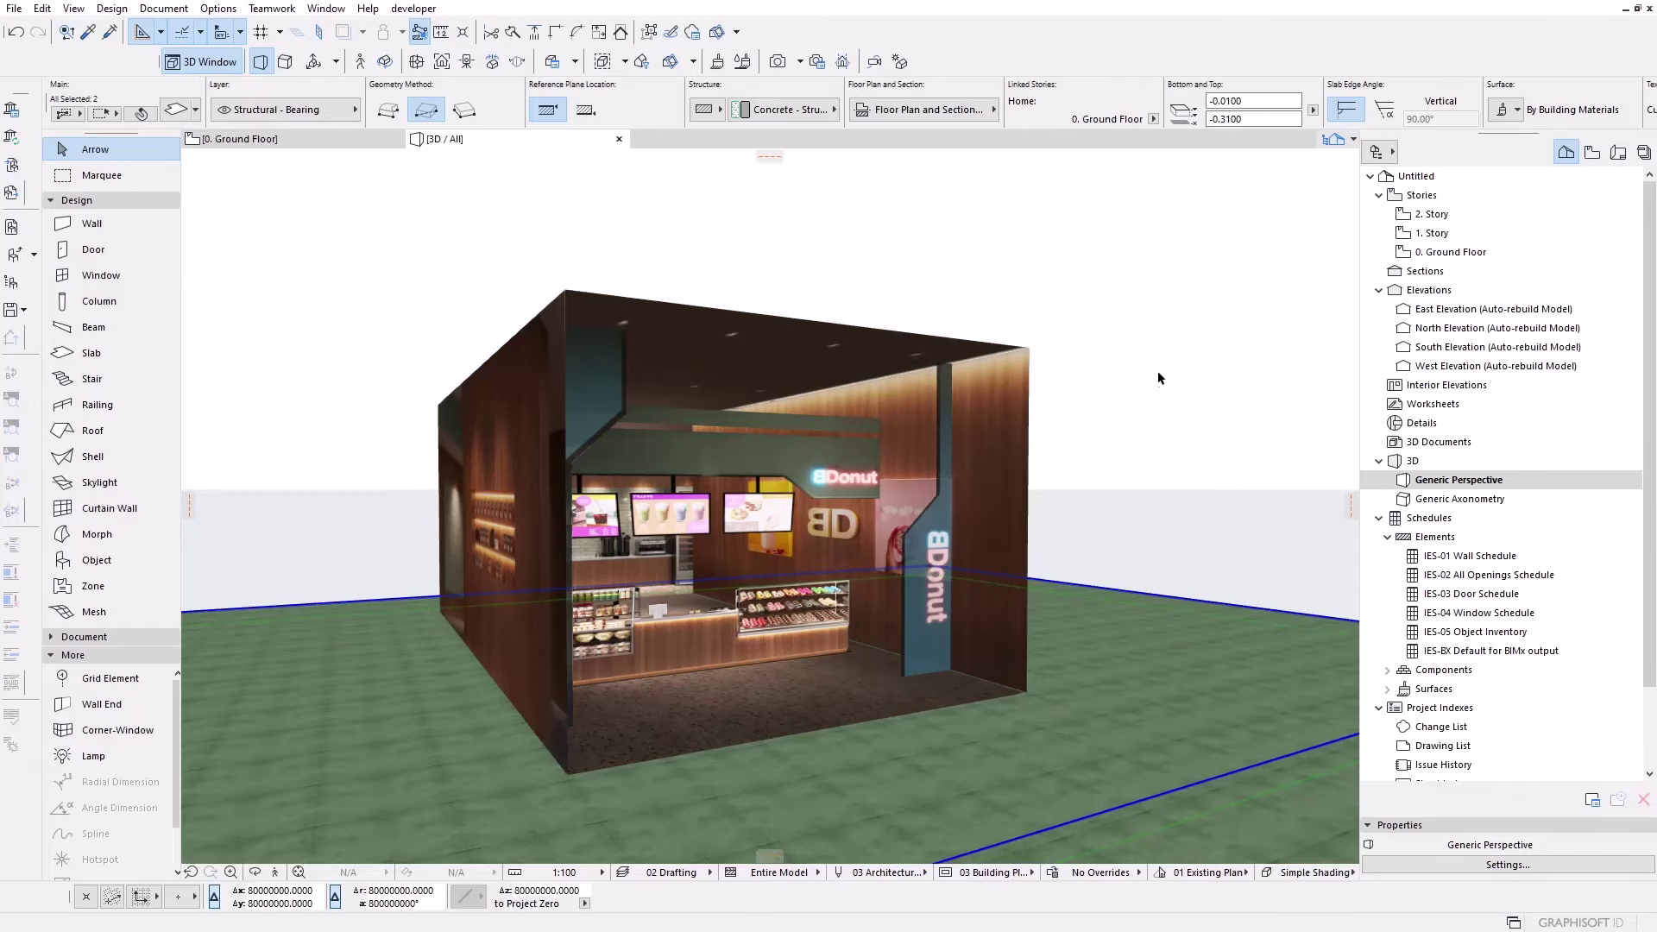
key(Escape)
mouse_move(931, 536)
shift+middle_down()
mouse_move(594, 518)
mouse_move(916, 524)
mouse_move(839, 587)
shift+middle_up()
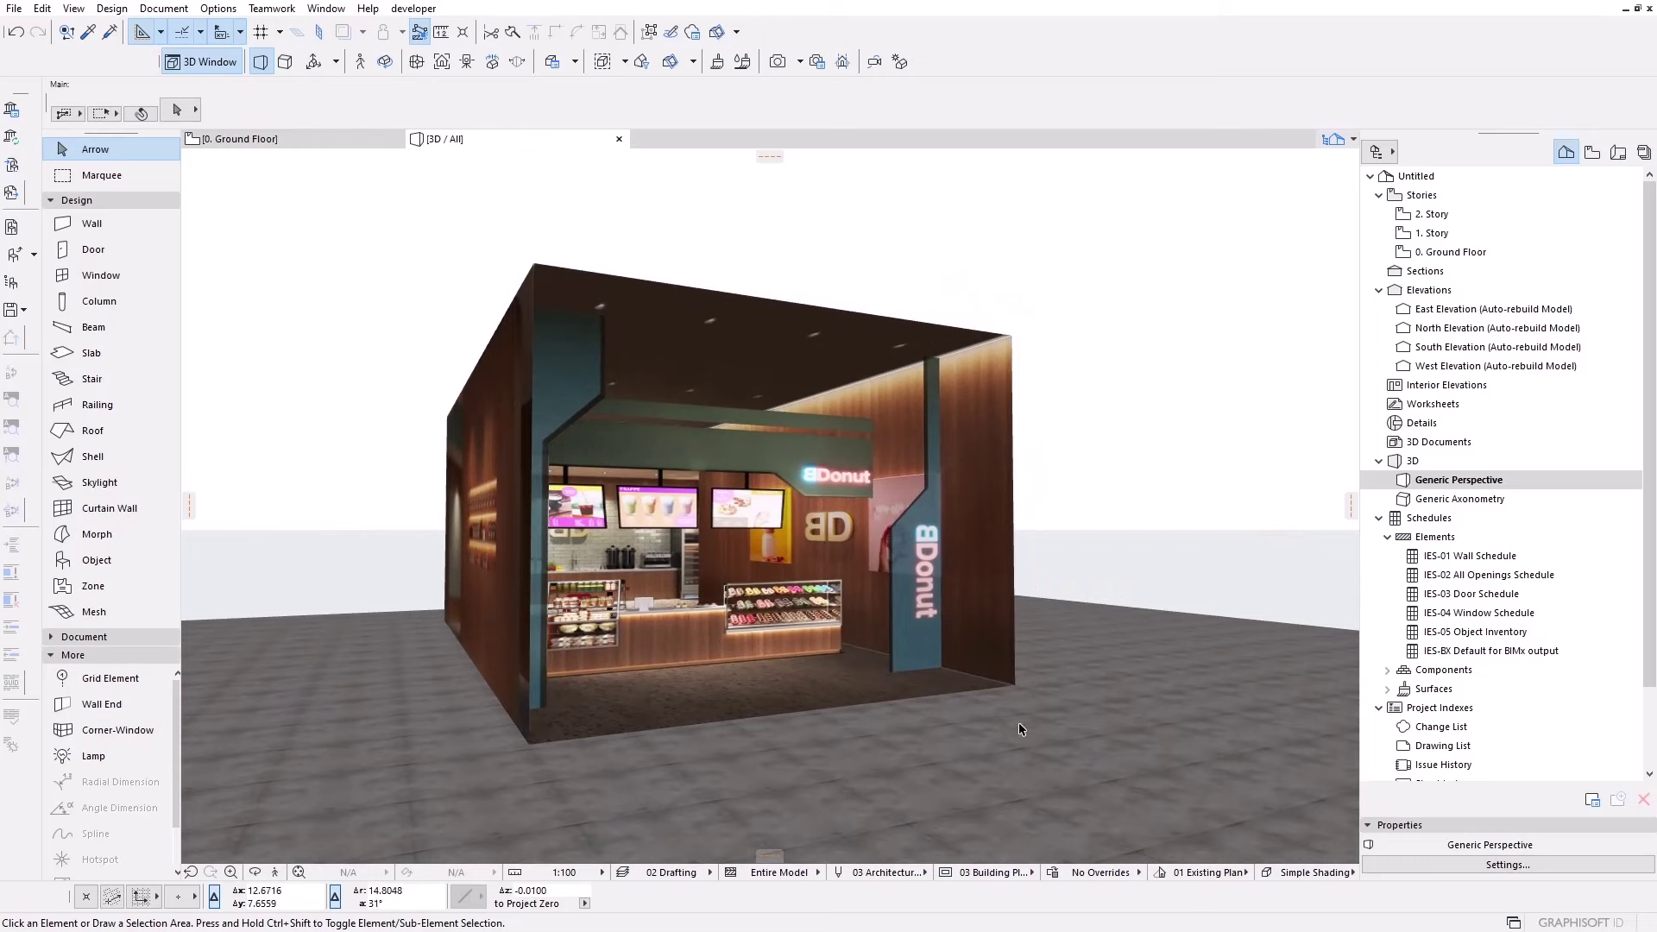
click(1017, 687)
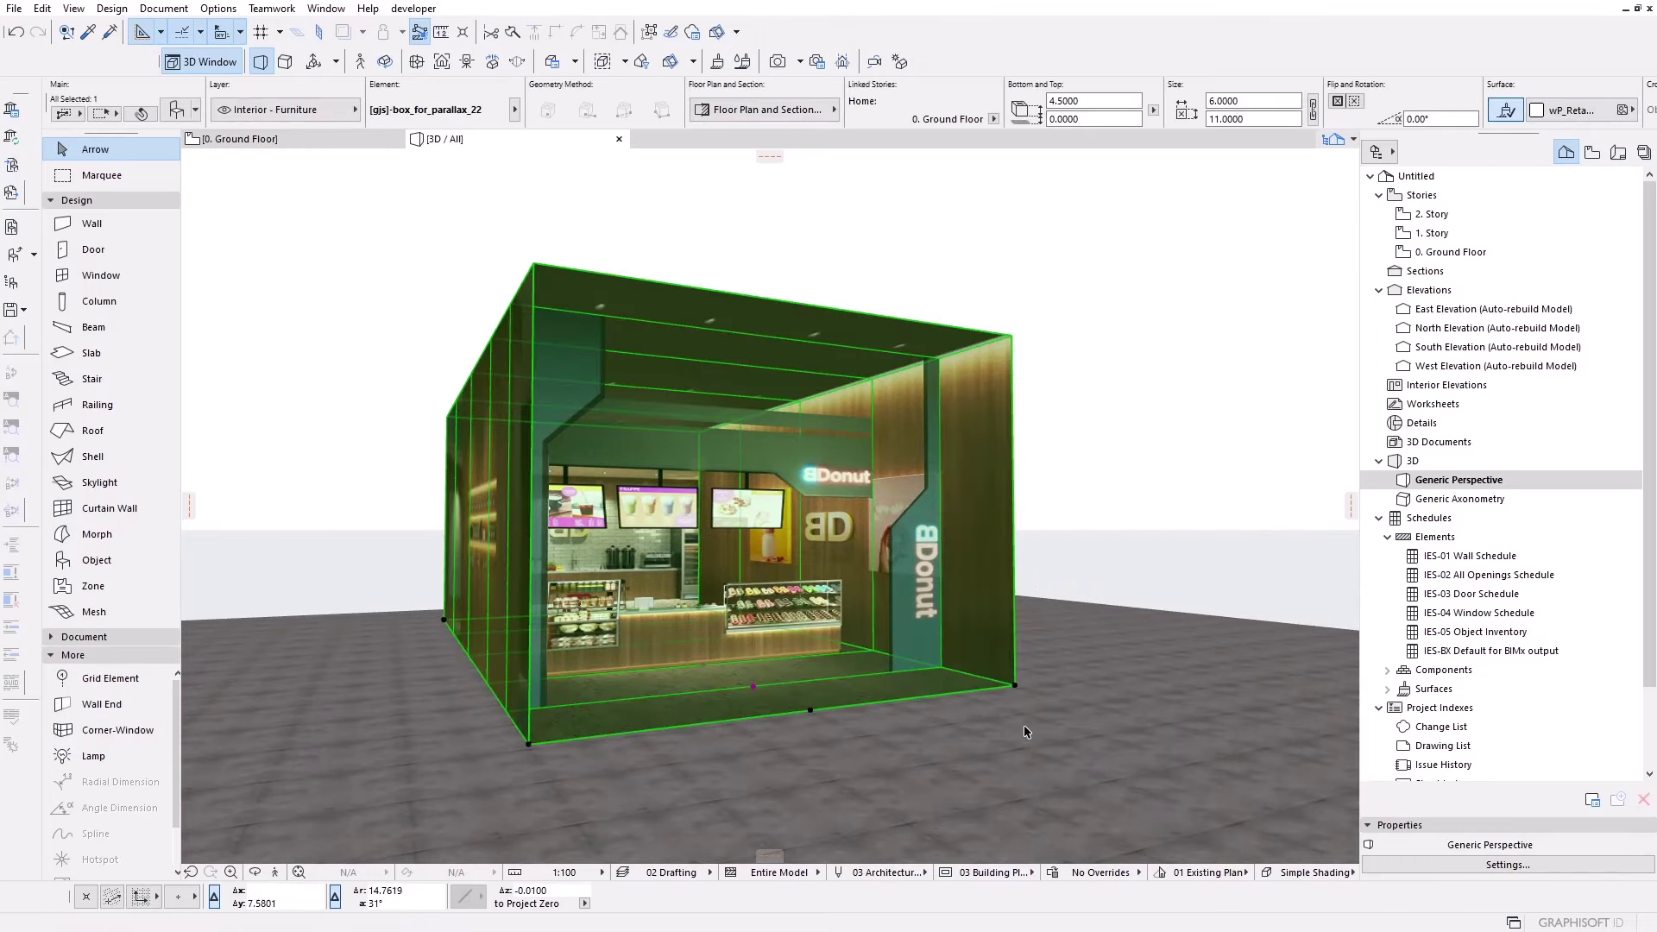
click(1074, 567)
mouse_move(1074, 584)
shift+middle_down()
mouse_move(1056, 533)
mouse_move(1001, 483)
shift+middle_up()
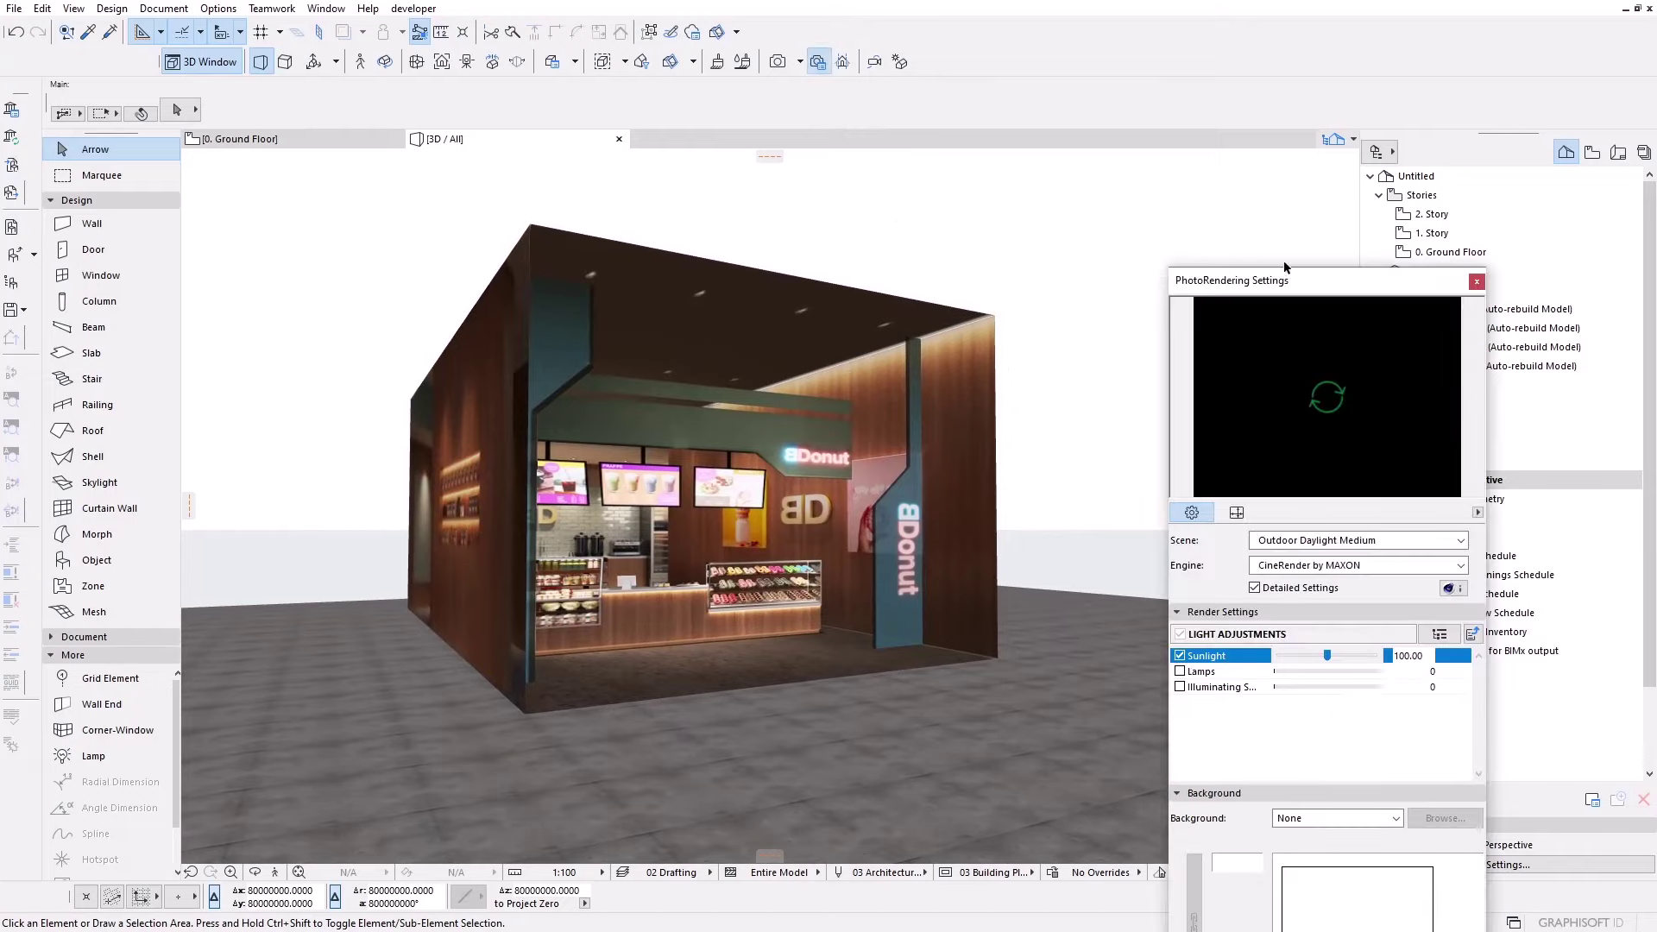
- Switch the render scene to Outdoor Bluenight Medium (Physical) with Sunlight turned off
drag(1307, 288, 1328, 28)
click(1352, 283)
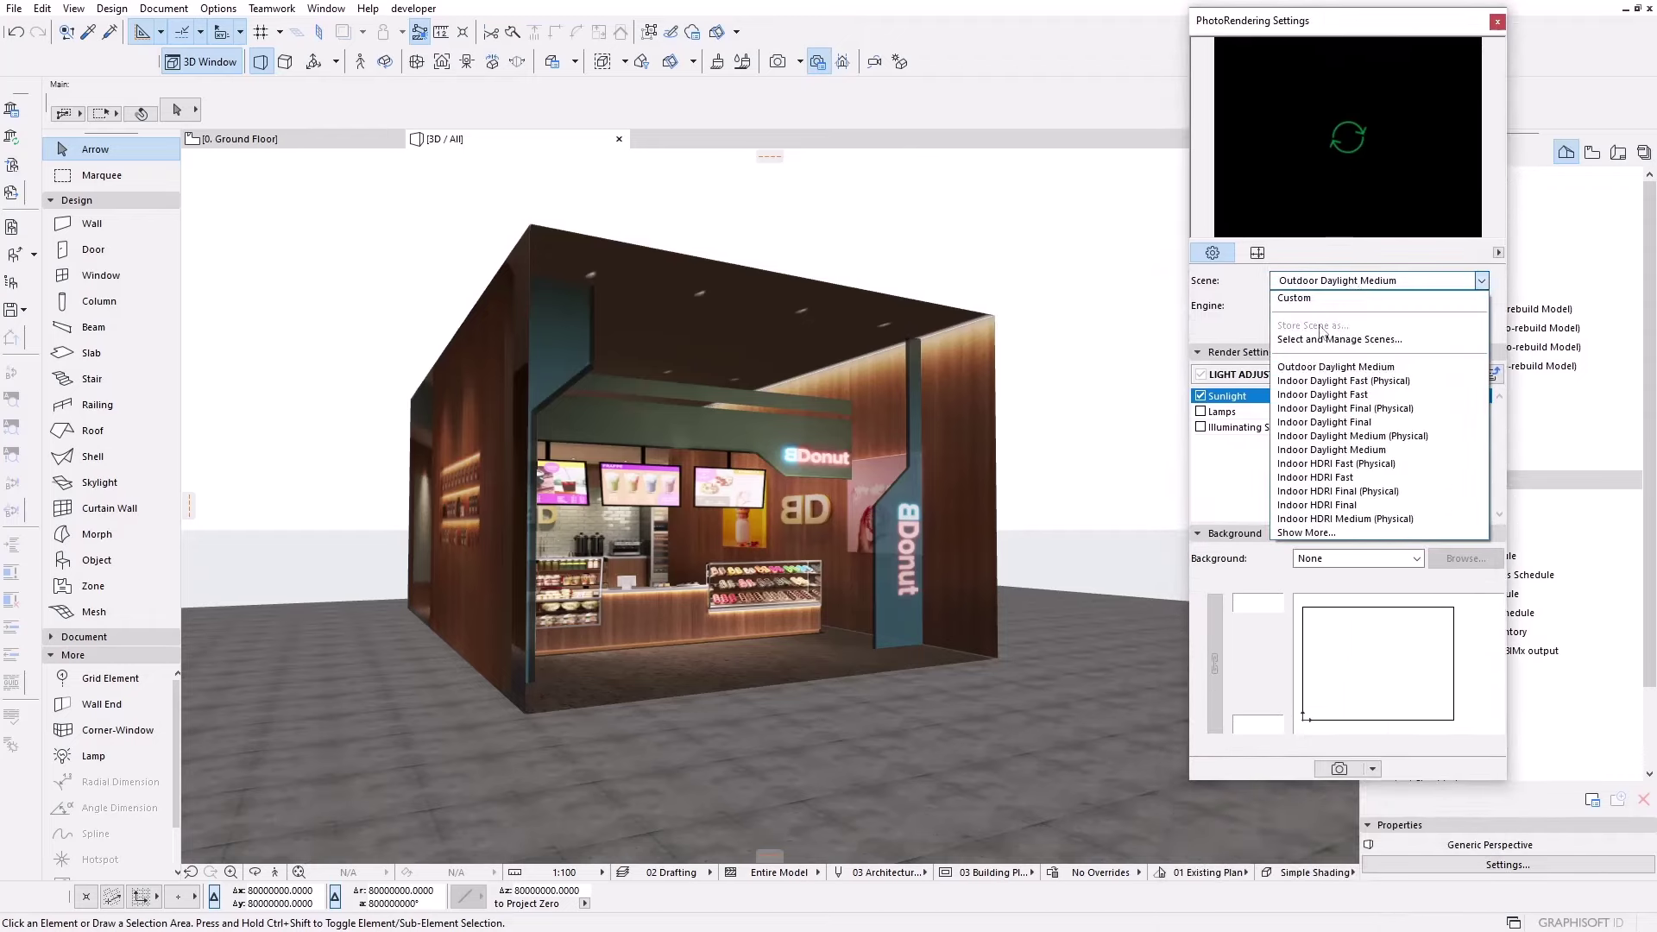
click(1323, 339)
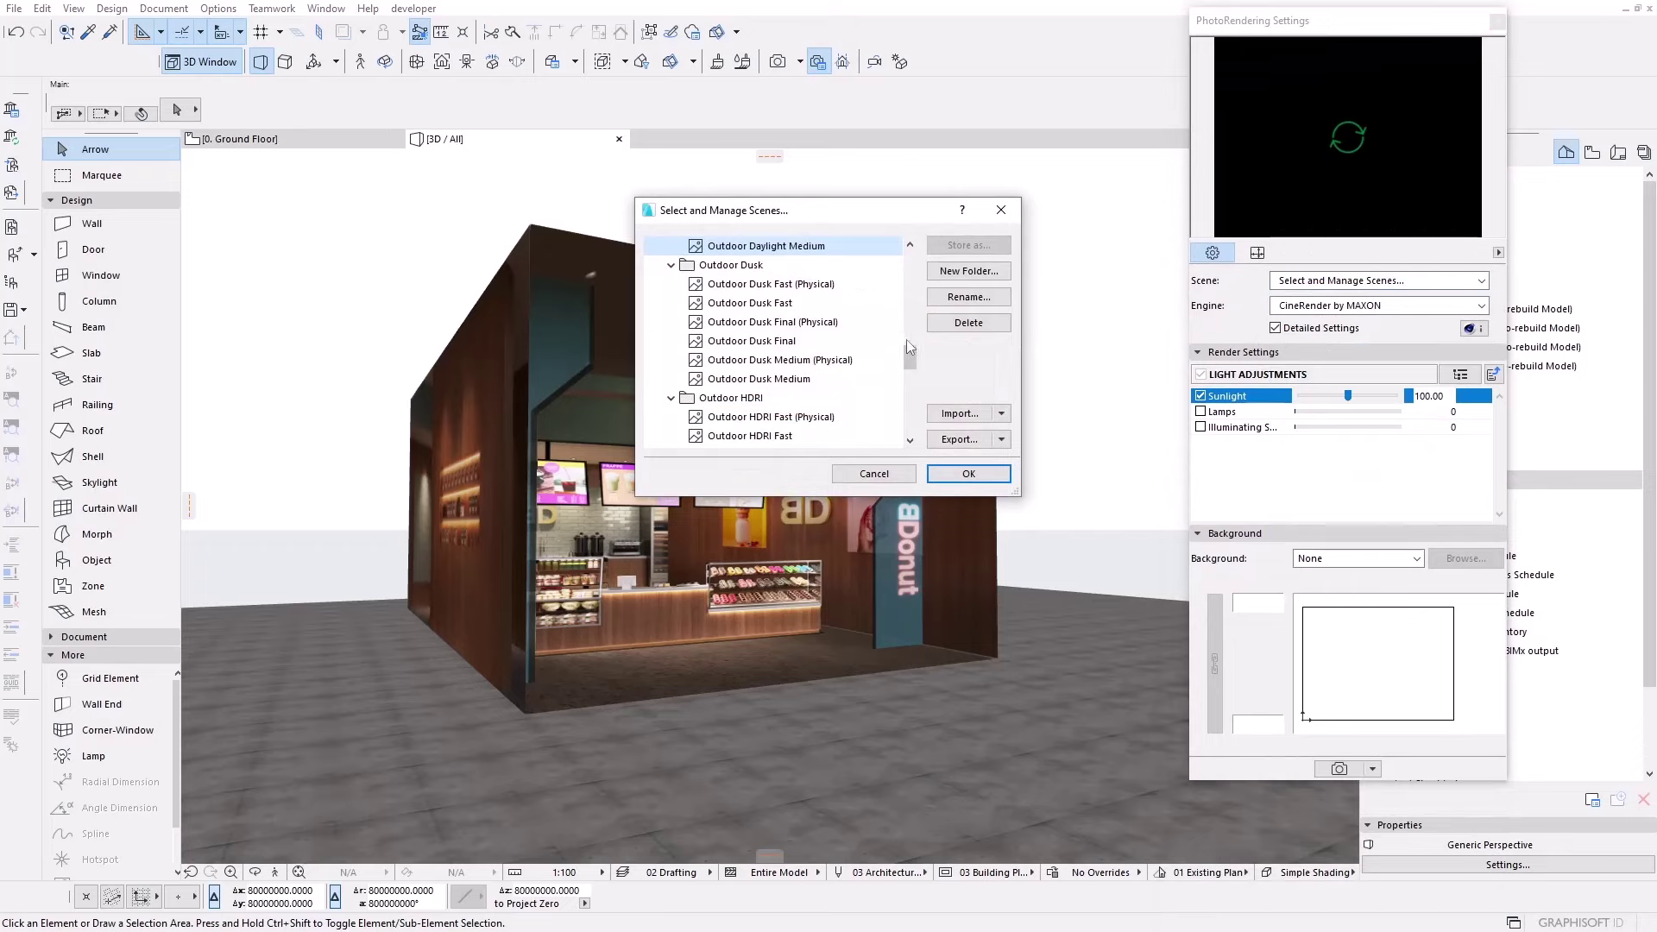
mouse_move(912, 349)
mouse_down()
mouse_move(912, 380)
mouse_move(906, 322)
mouse_up()
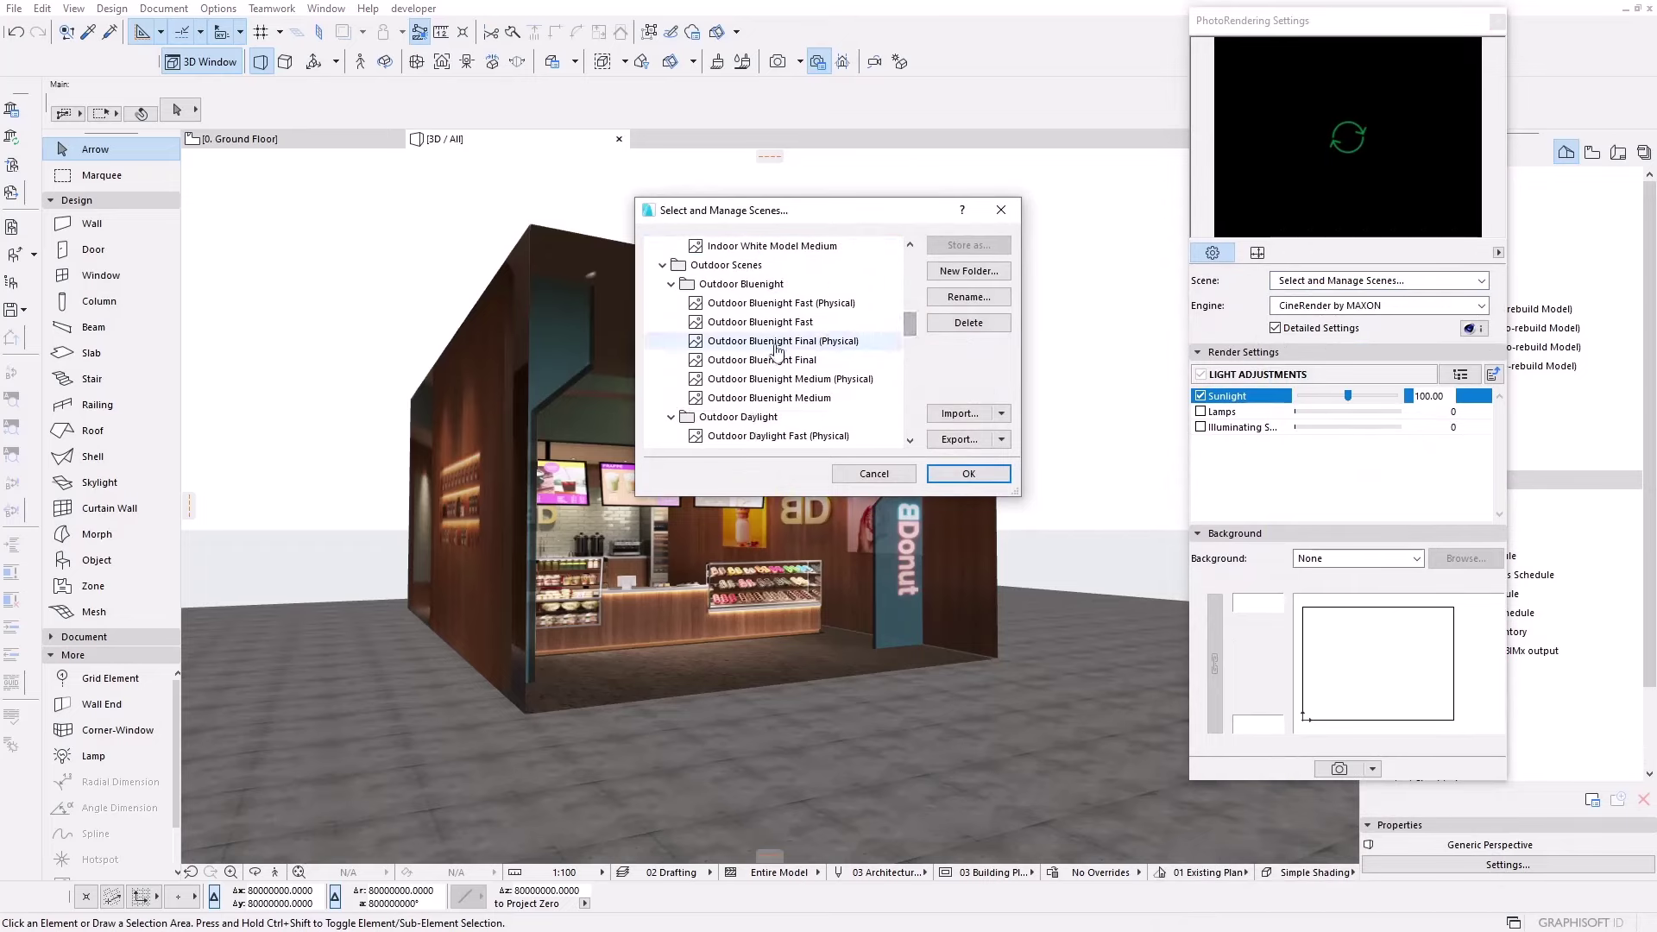
click(781, 380)
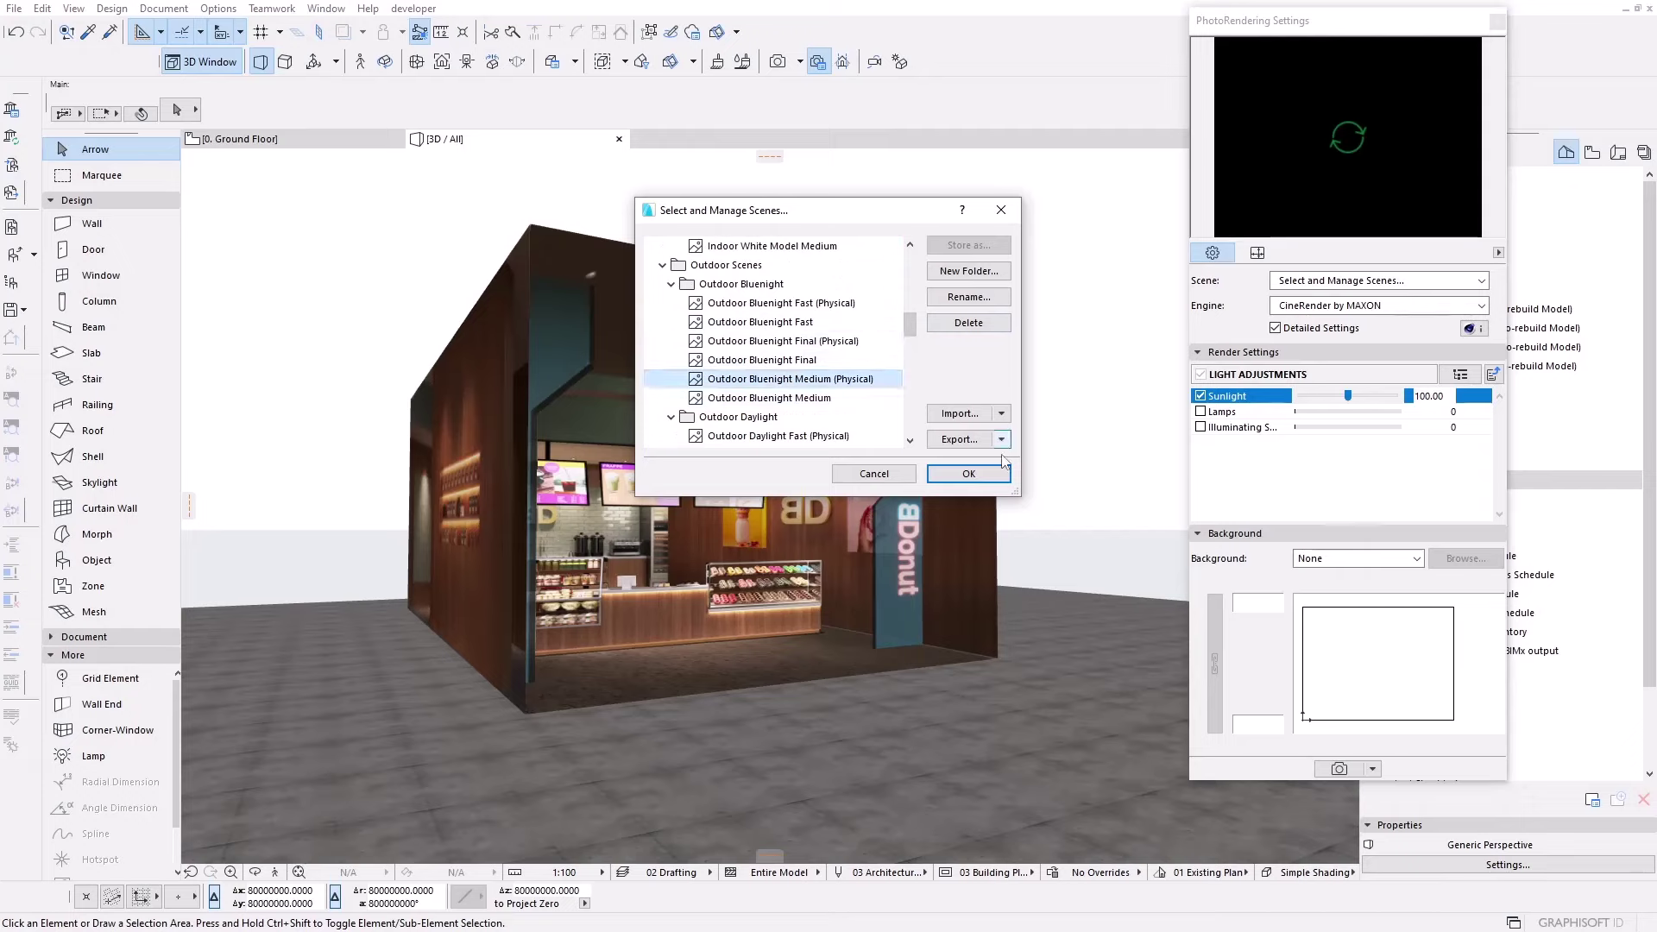
click(969, 474)
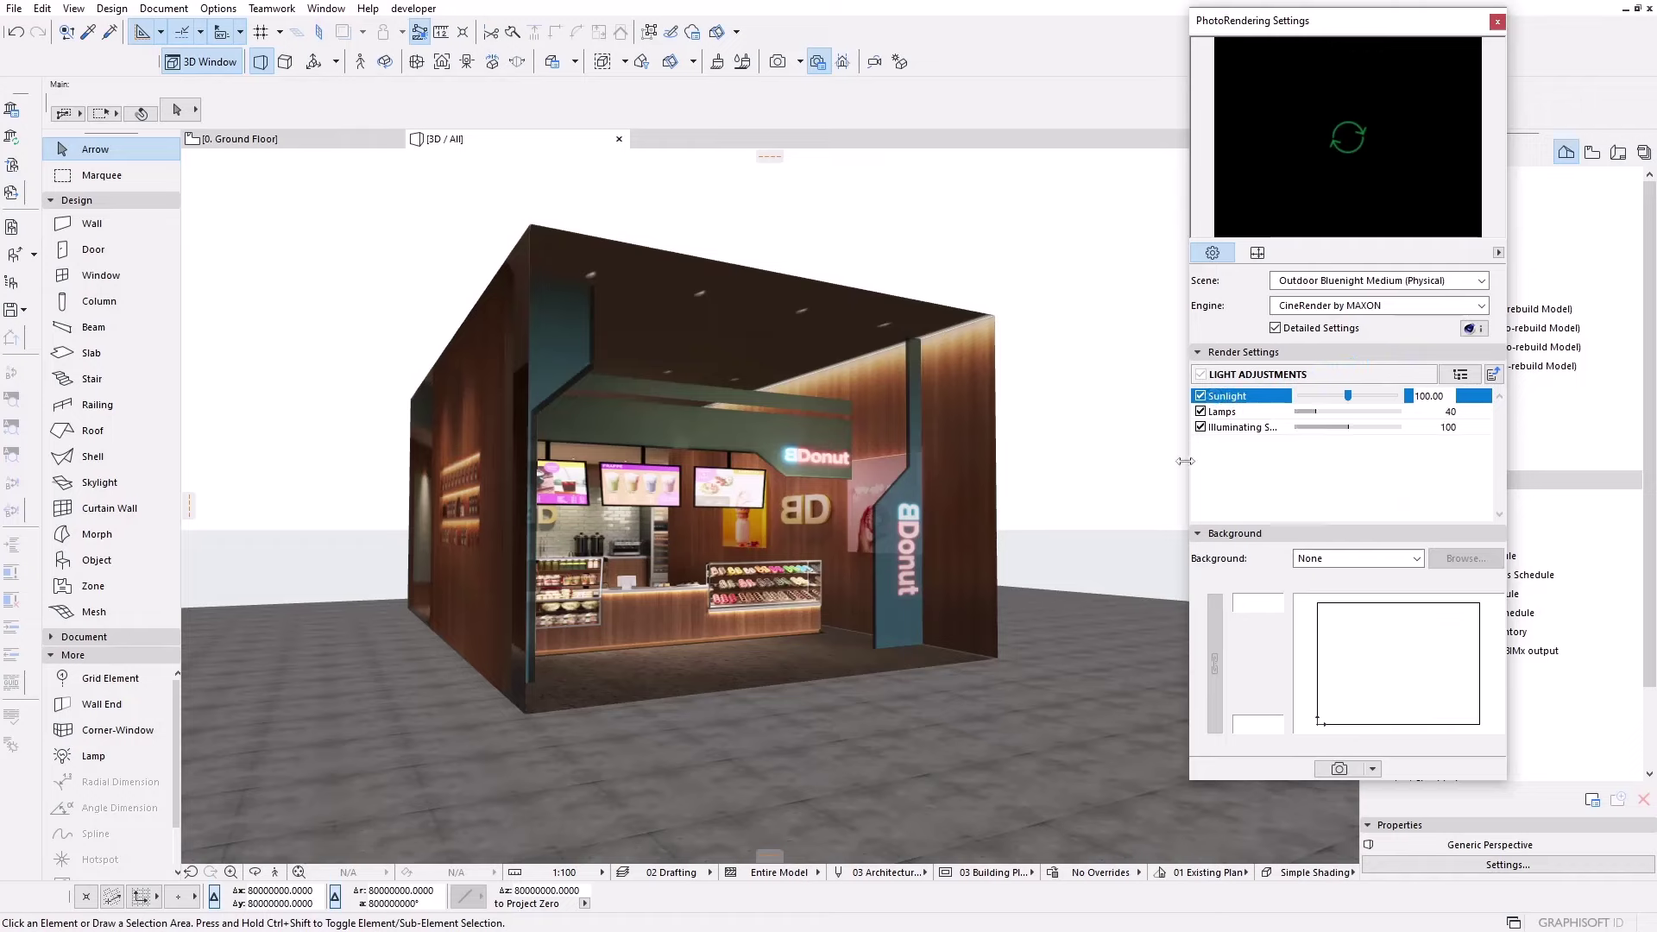
drag(1184, 461, 1100, 461)
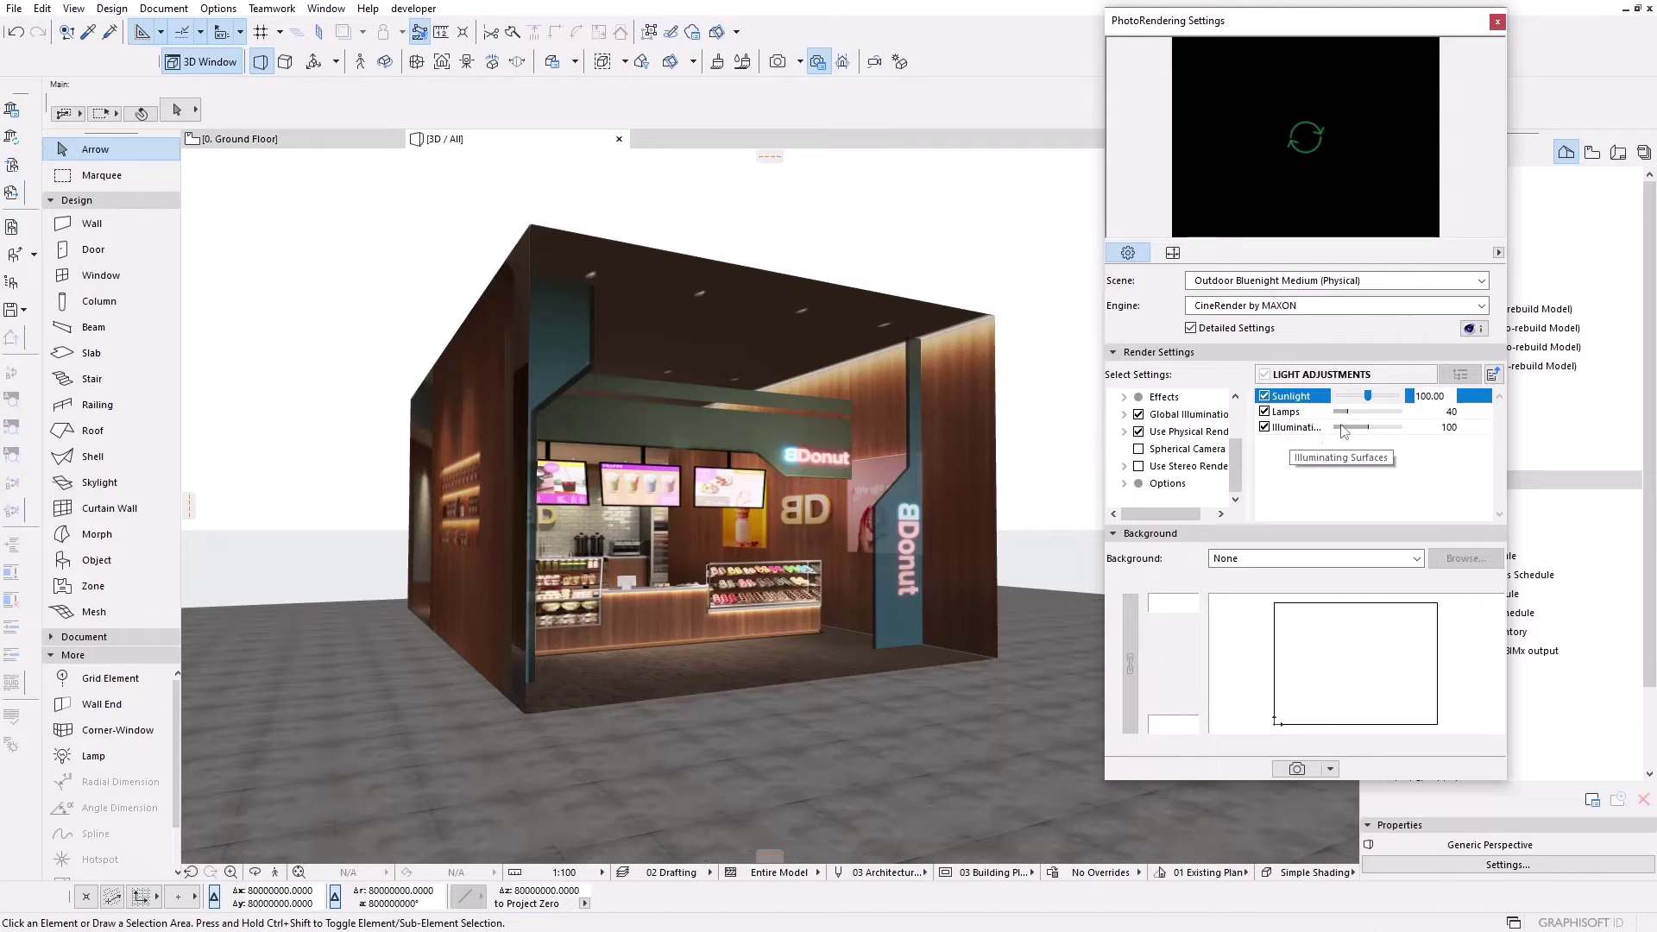
click(1266, 396)
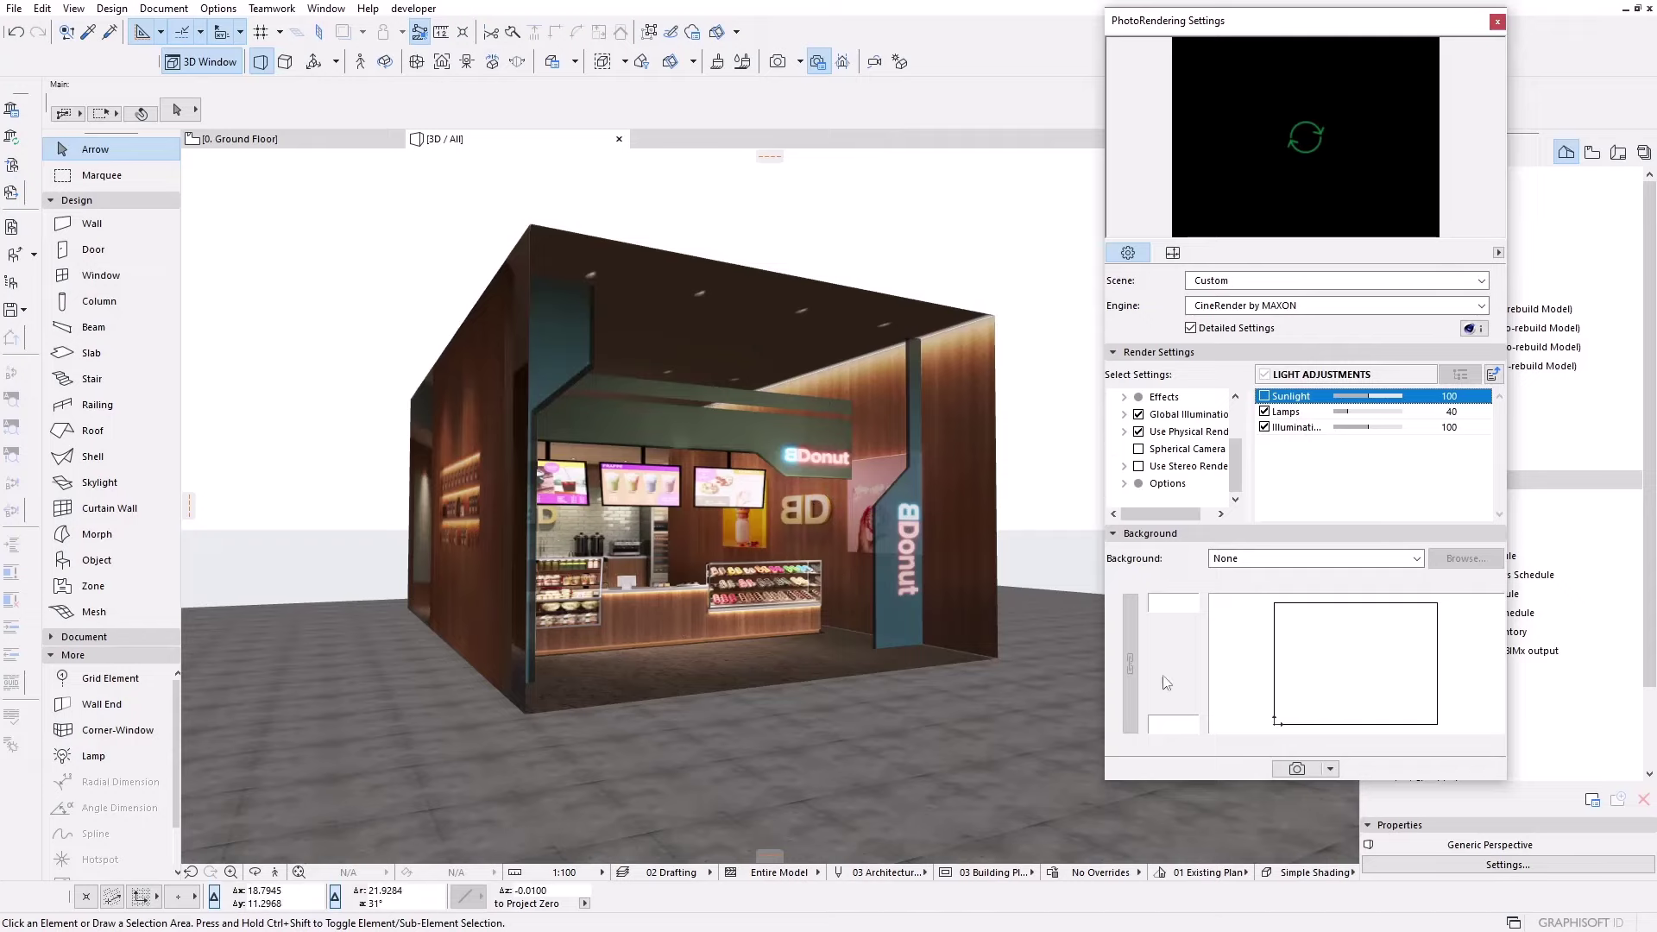
- Render the donut kiosk as a dusk CineRender photorender in a new Picture1 window
click(1297, 769)
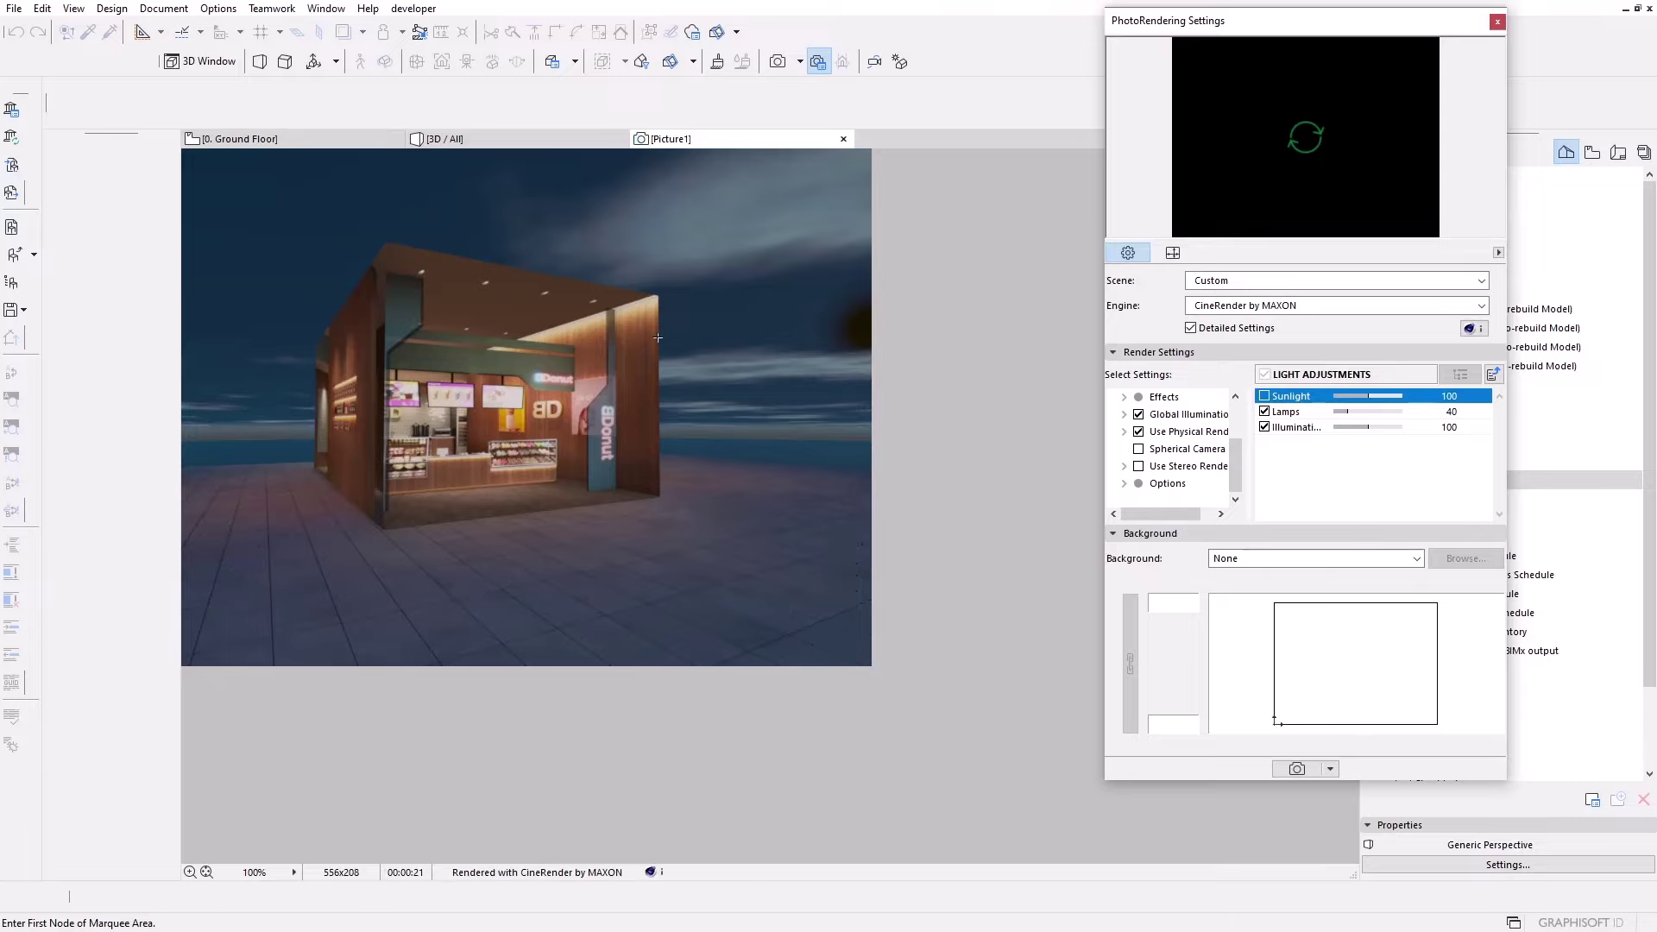
- Zoom in and out of the kiosk render, then reset the picture to 100% zoom
scroll(520, 368, up, 2)
scroll(787, 492, up, 1)
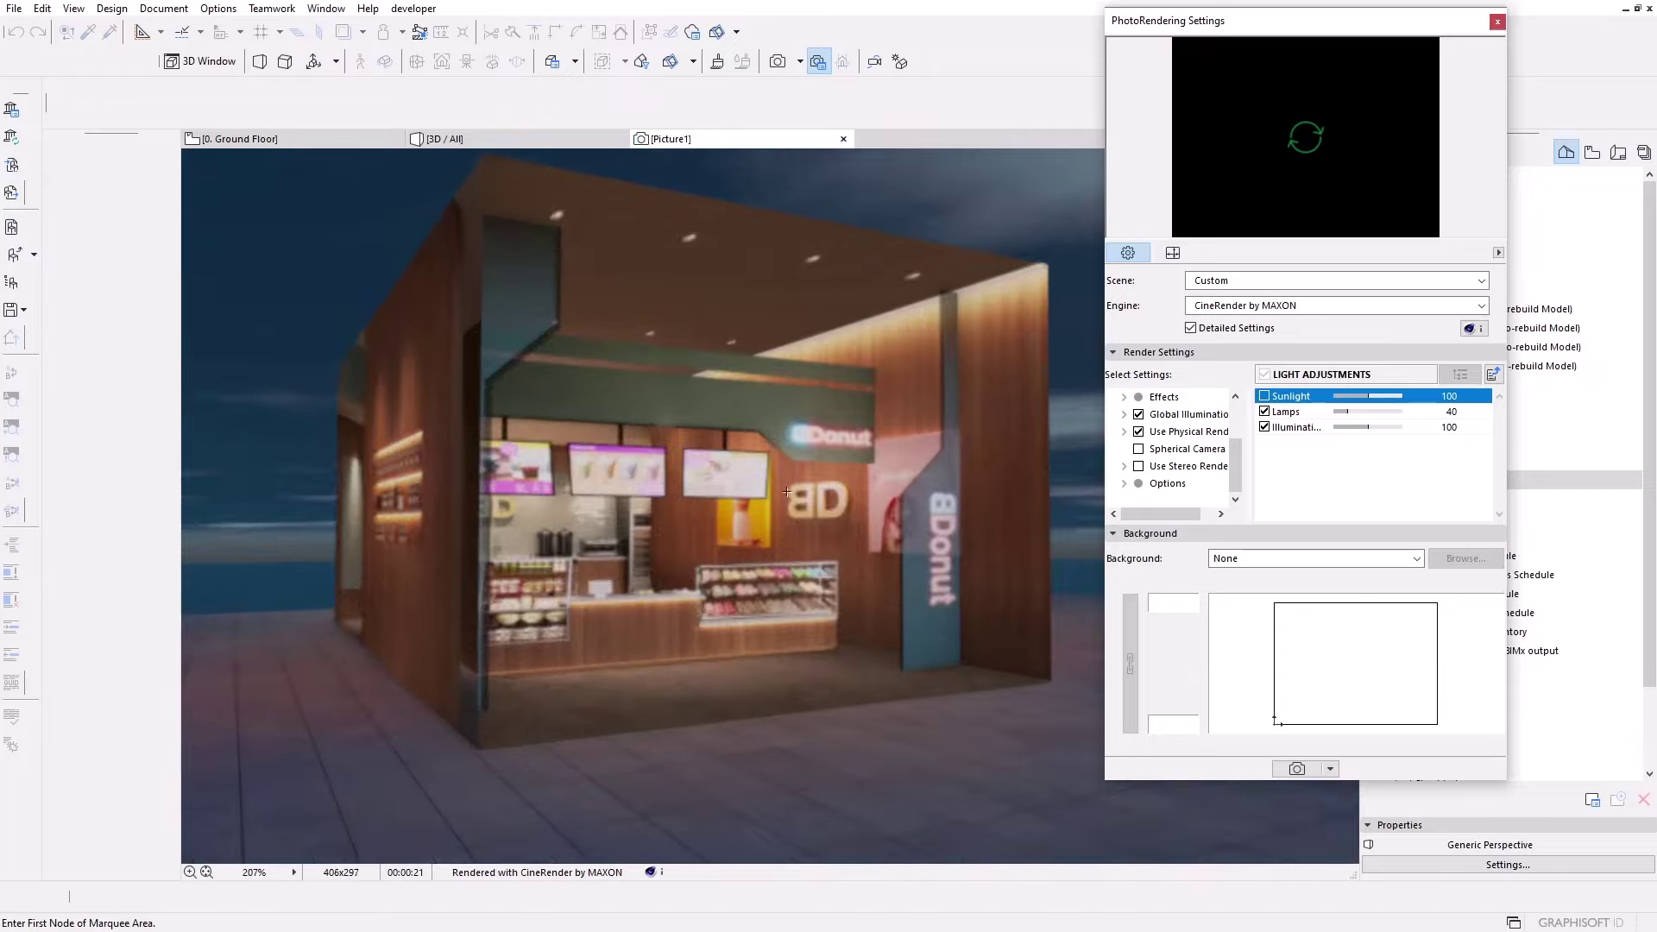
scroll(788, 488, down, 2)
scroll(788, 487, down, 1)
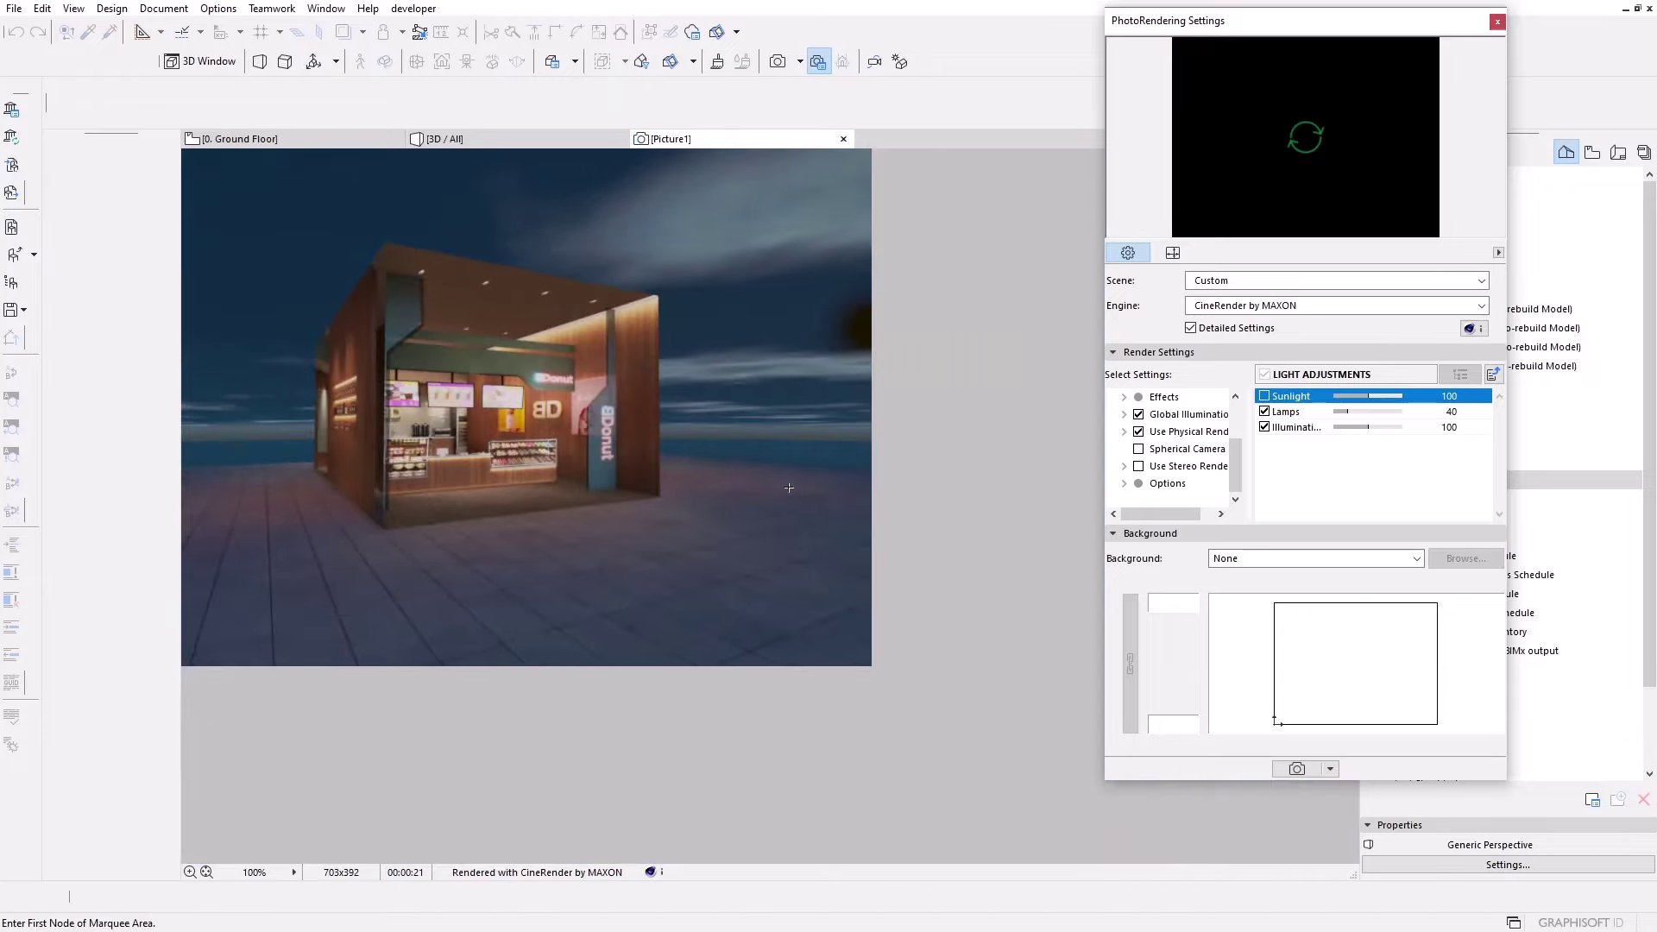
scroll(779, 491, up, 1)
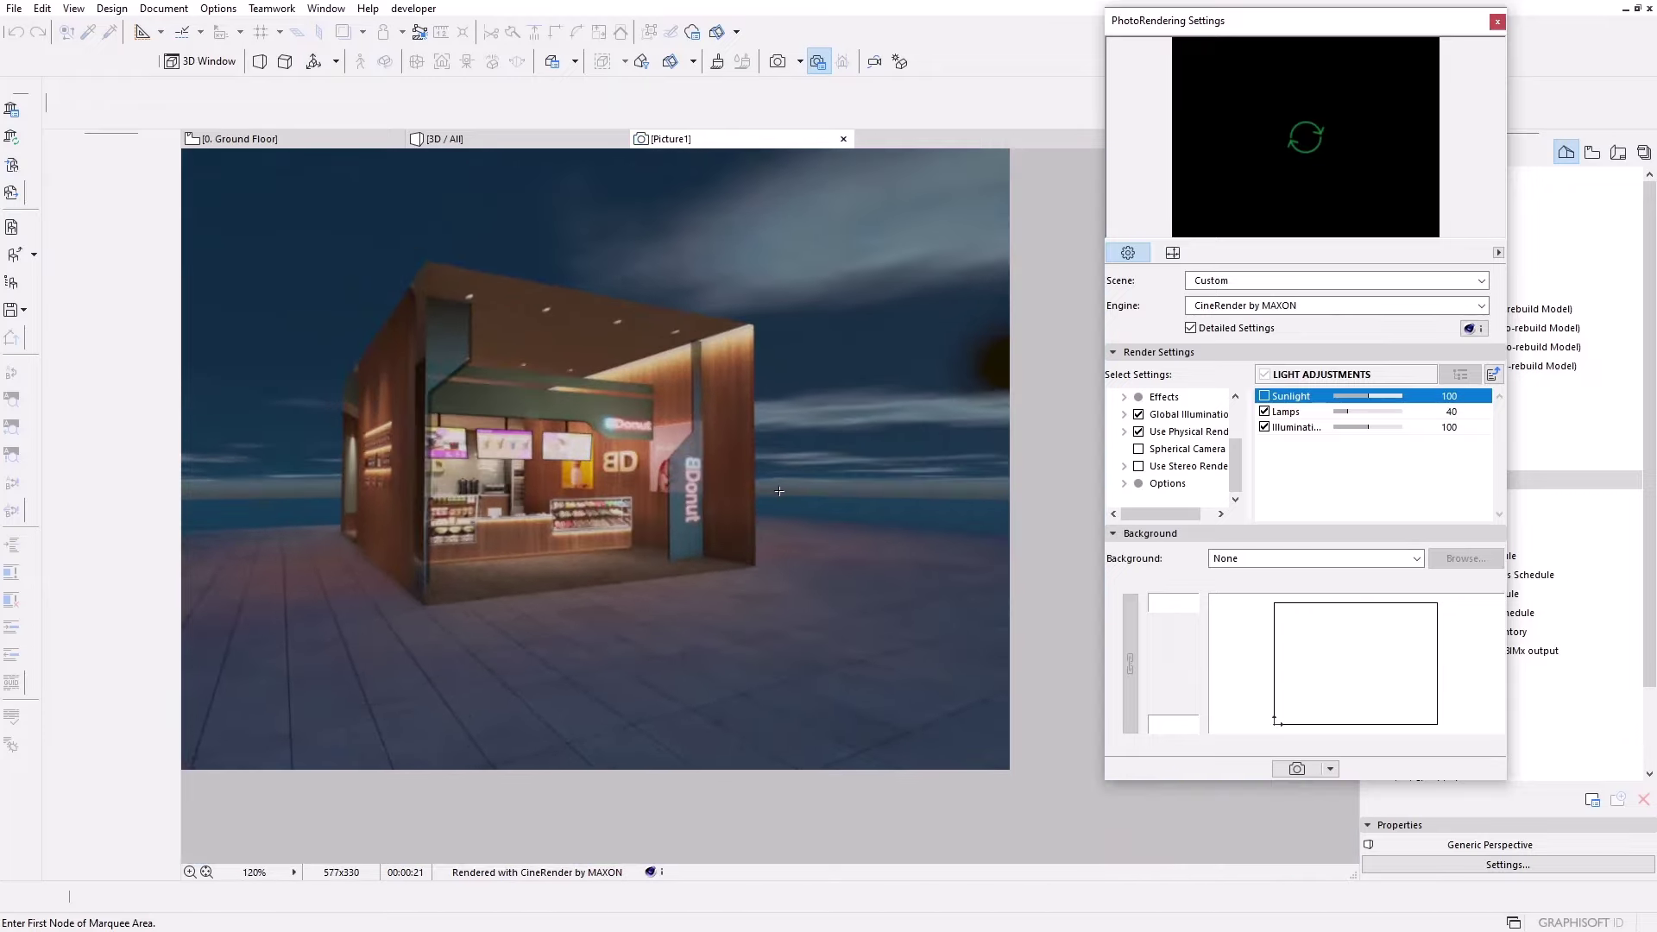
click(293, 872)
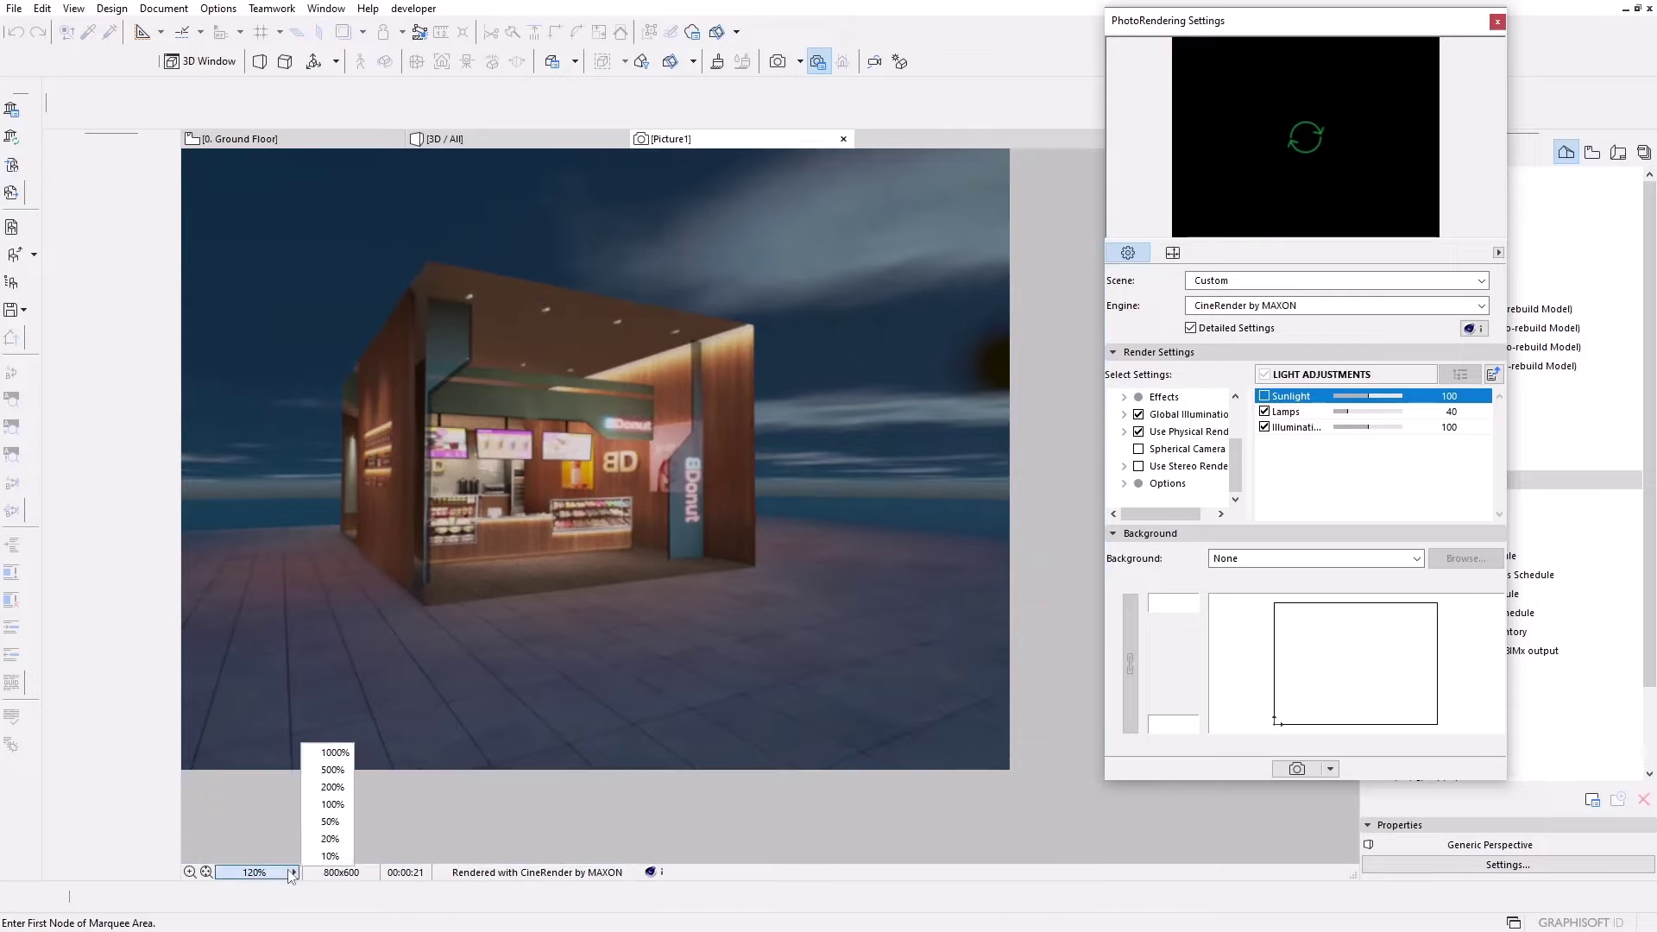
click(332, 805)
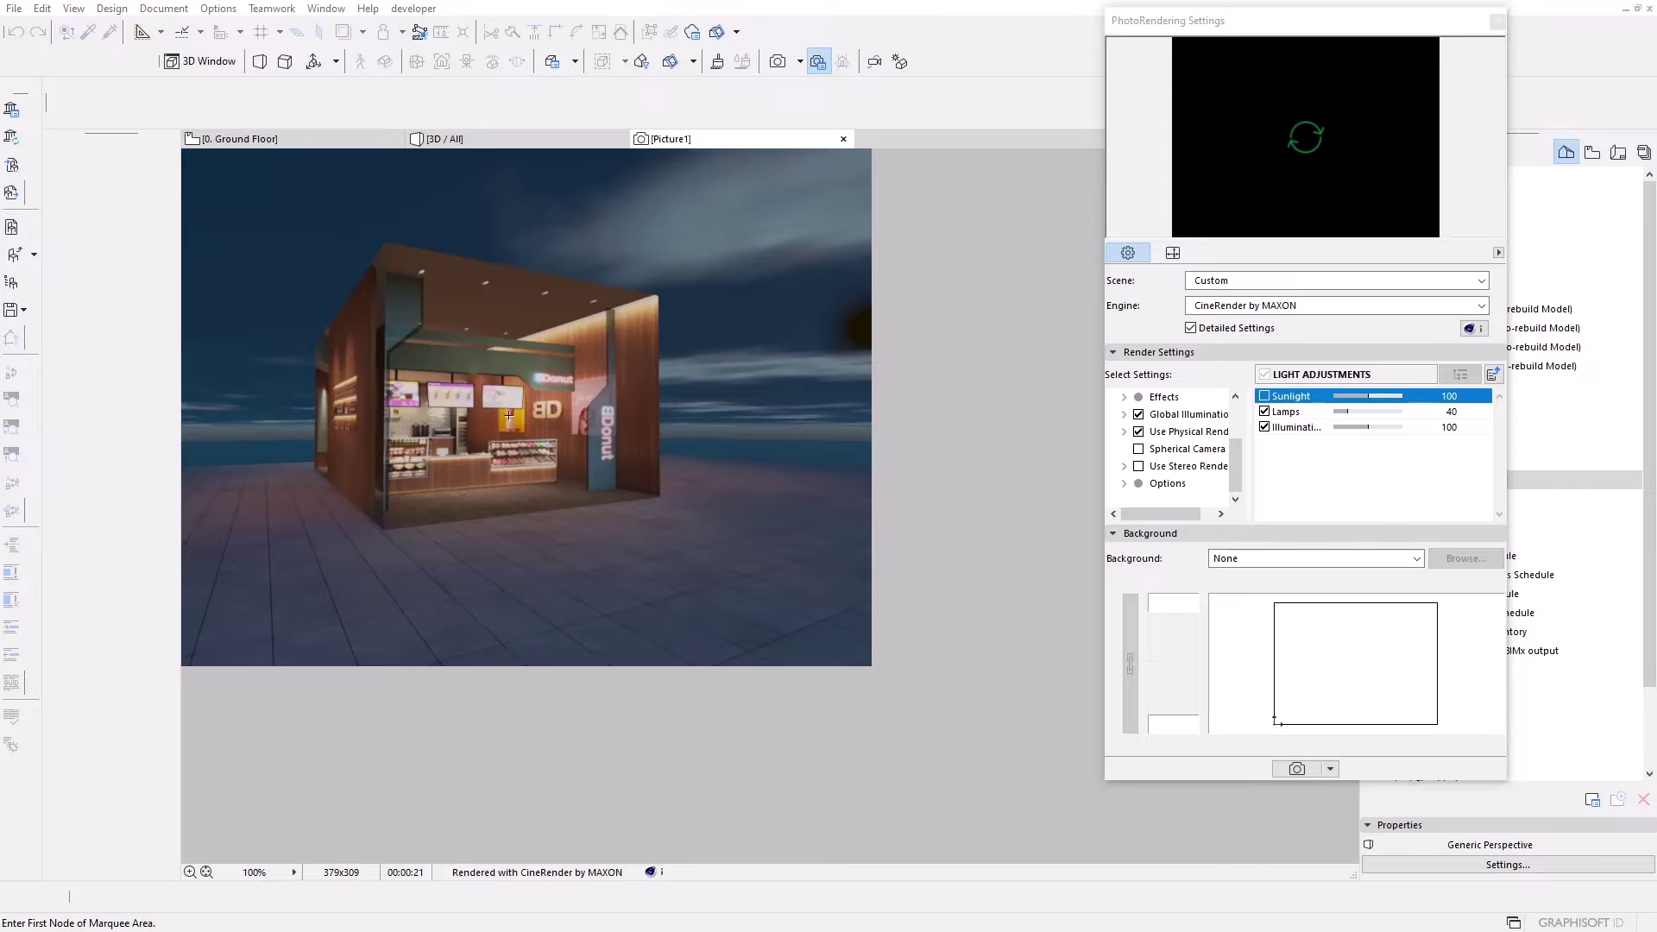
- Zoom into the 800×600 kiosk render again to inspect details, then bring up the File menu
scroll(509, 416, up, 1)
scroll(656, 483, up, 1)
scroll(803, 554, up, 1)
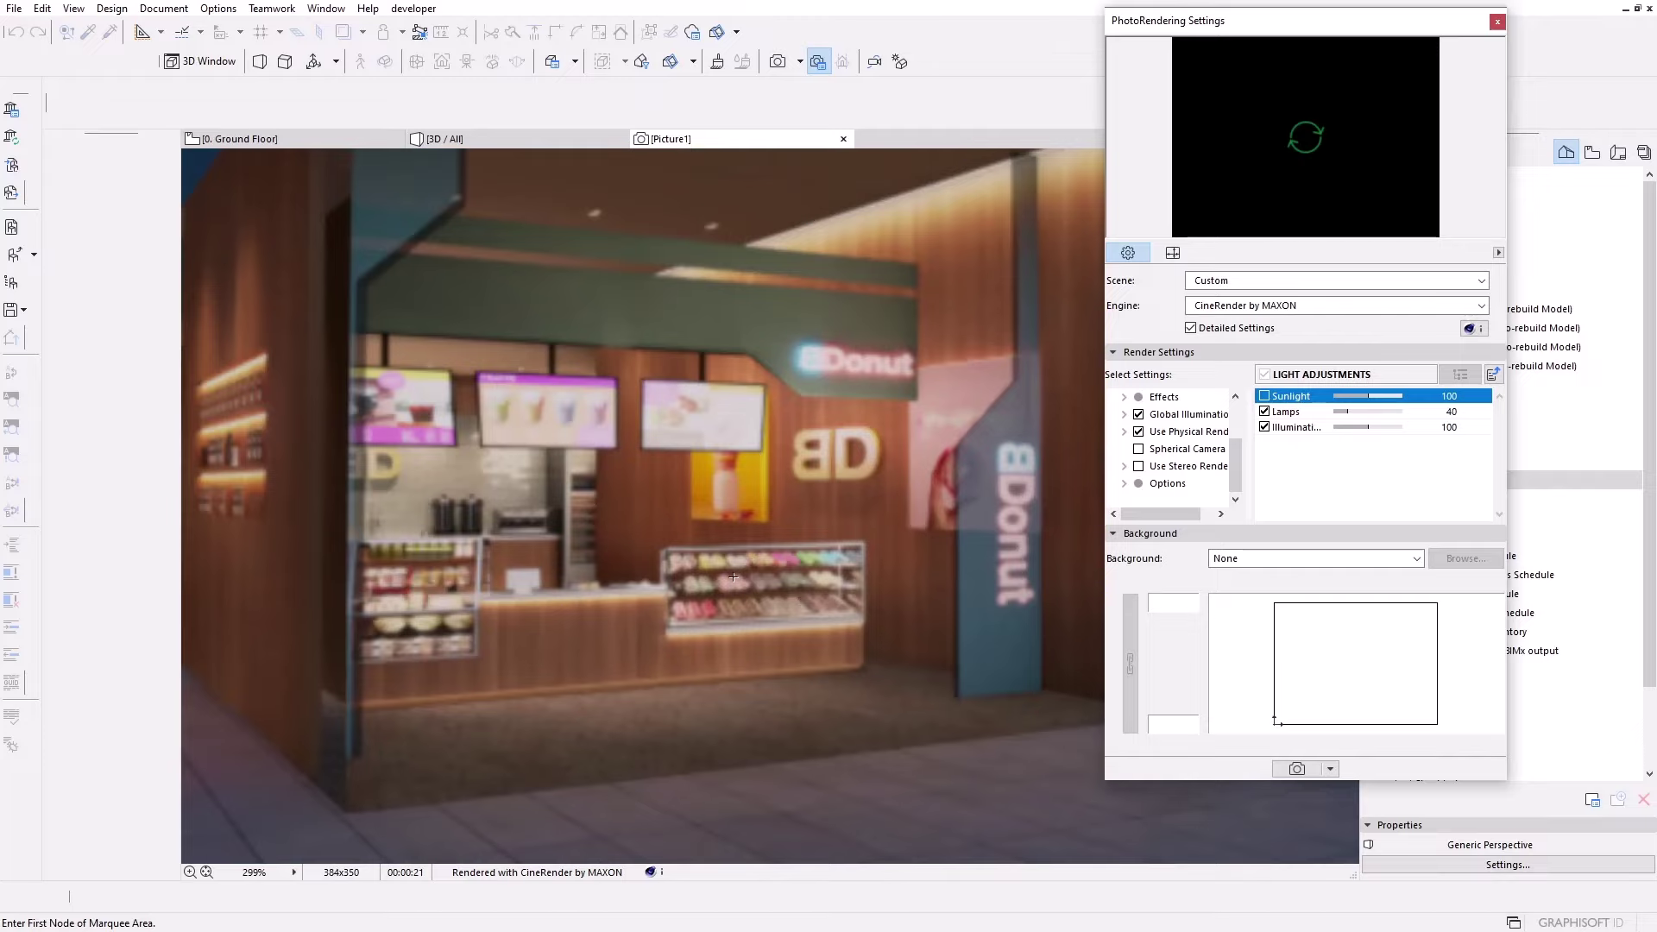
scroll(733, 576, down, 5)
scroll(705, 570, up, 1)
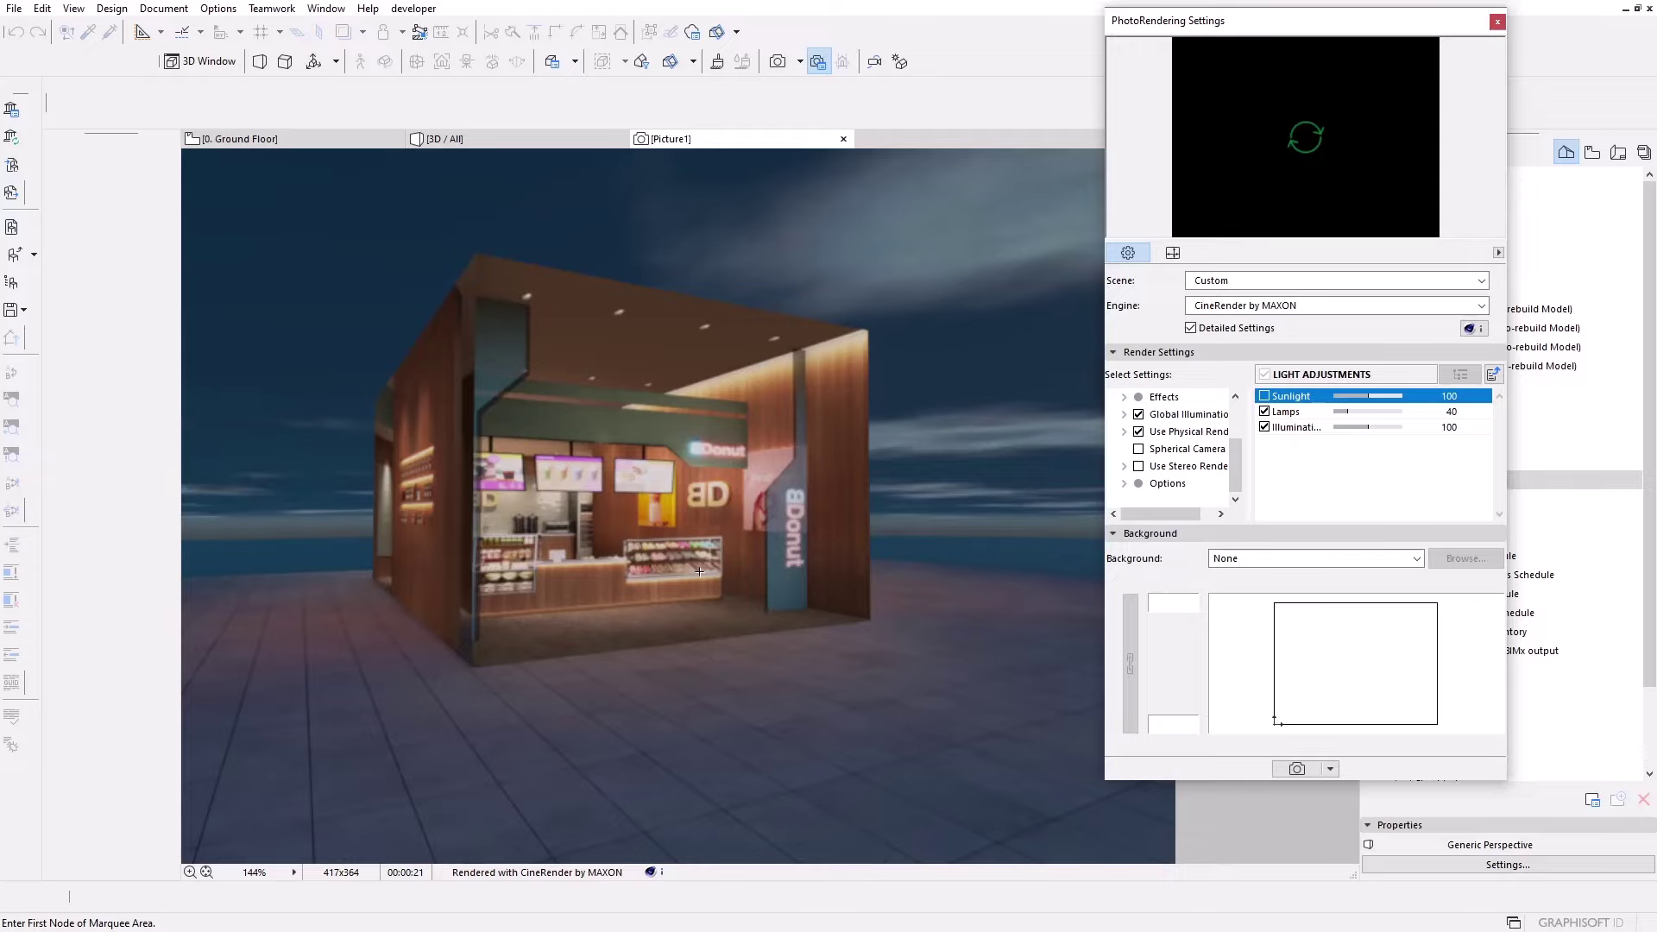
scroll(577, 453, down, 1)
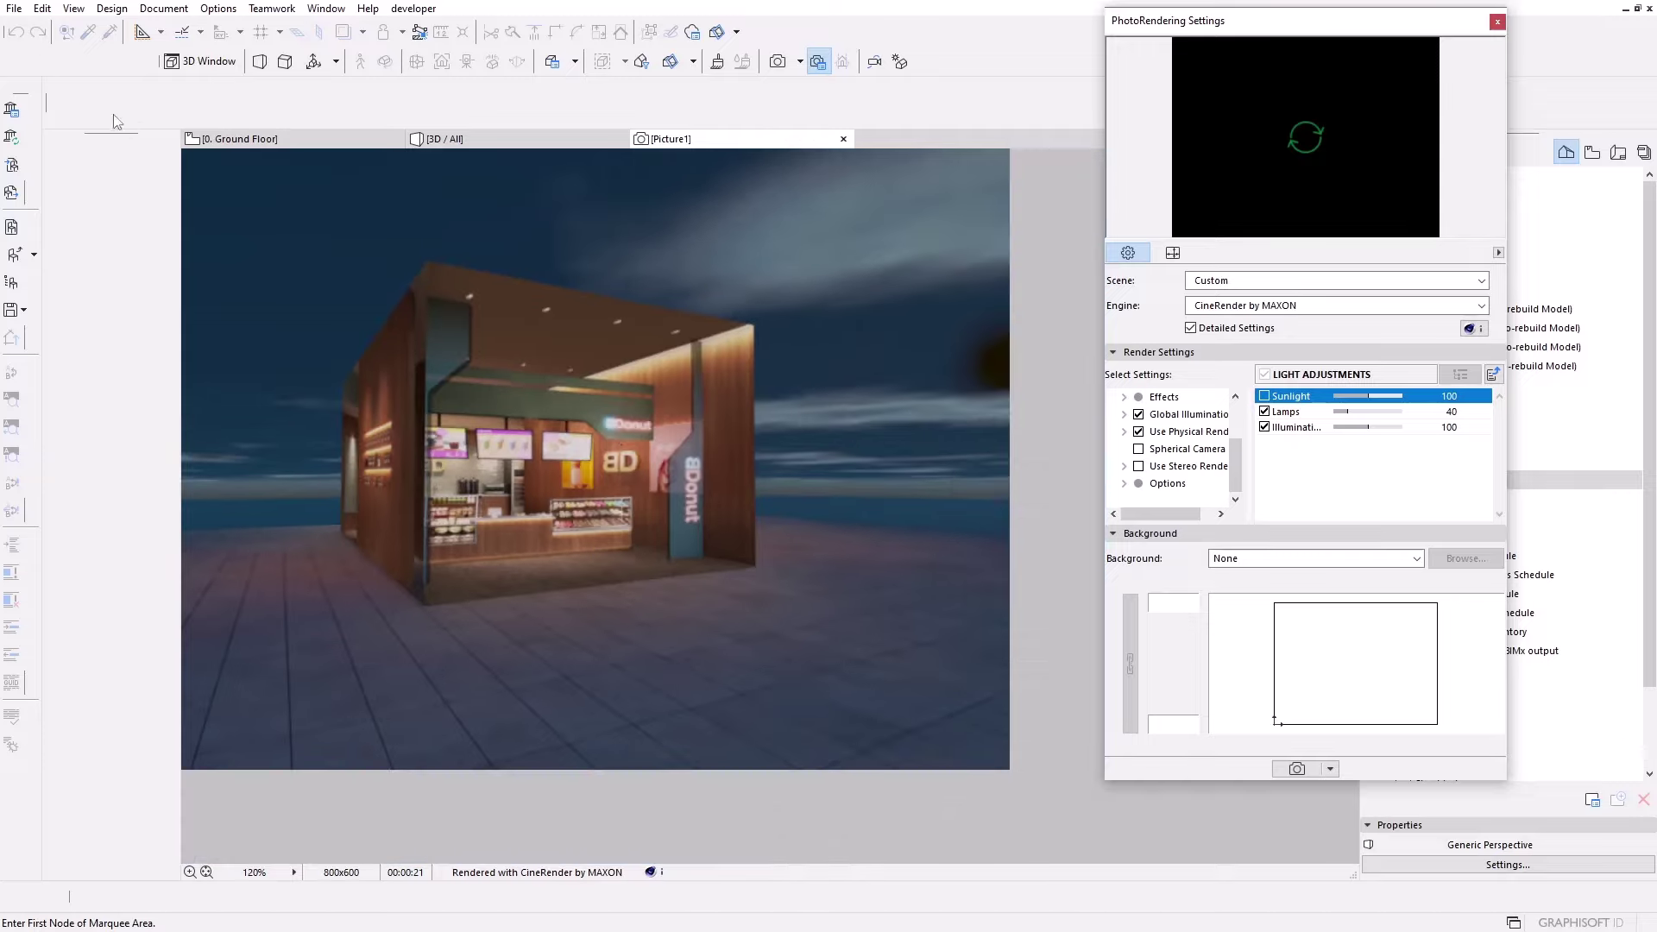
click(15, 8)
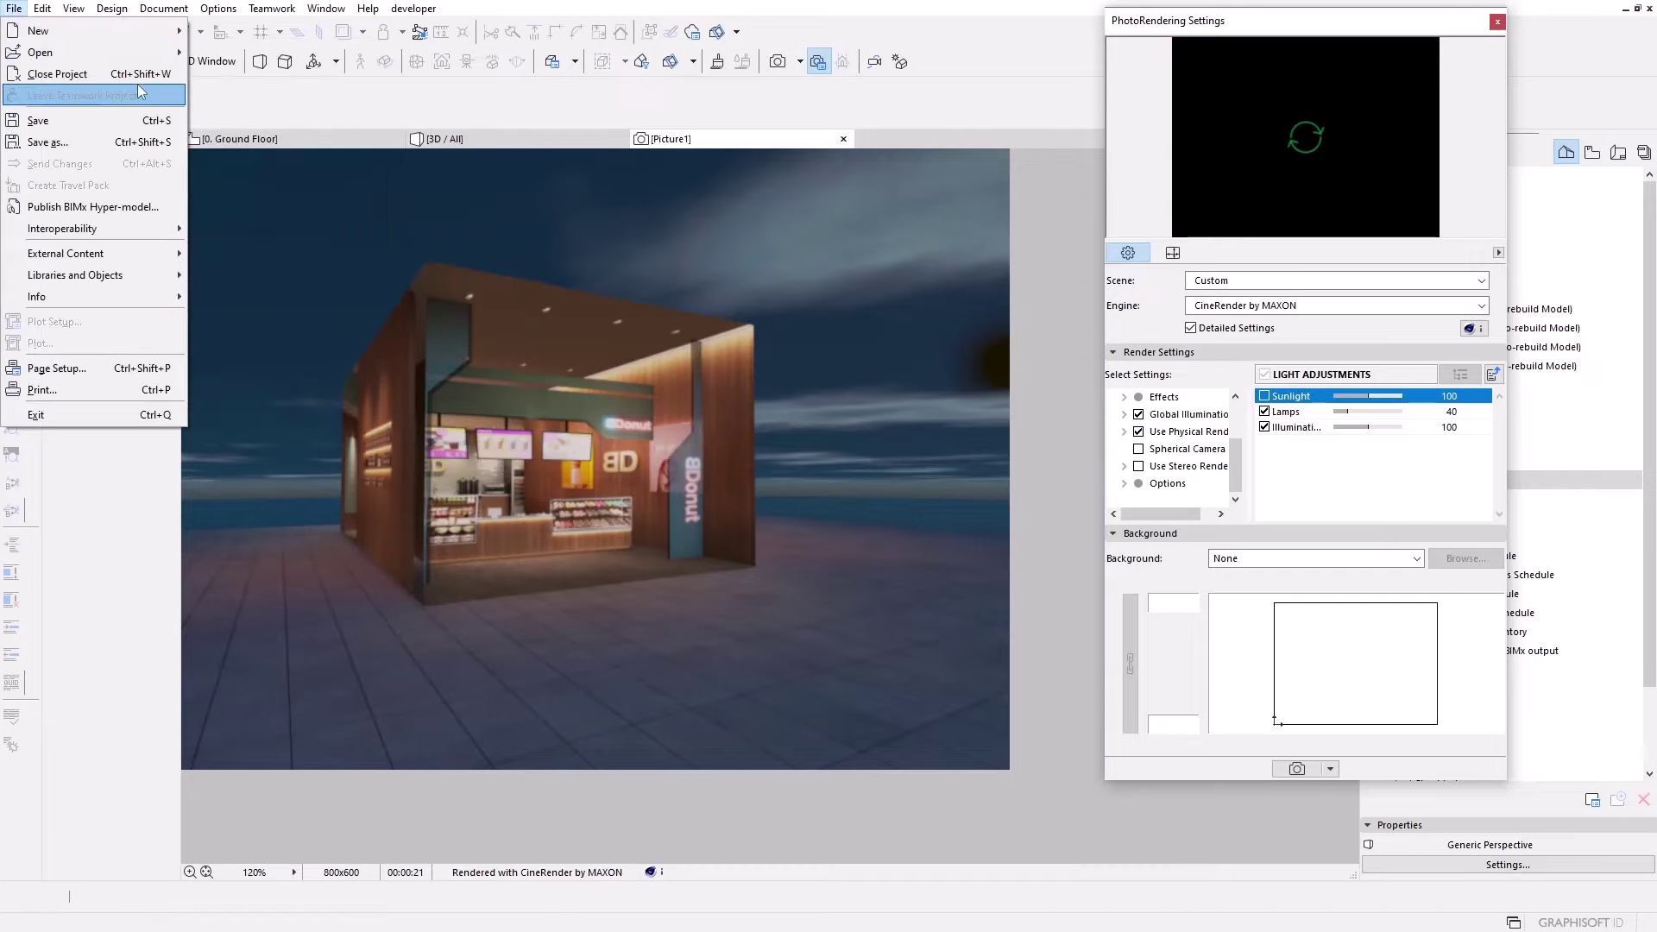
- Cancel the Save Picture dialog without saving and return to the Ground Floor plan
click(51, 141)
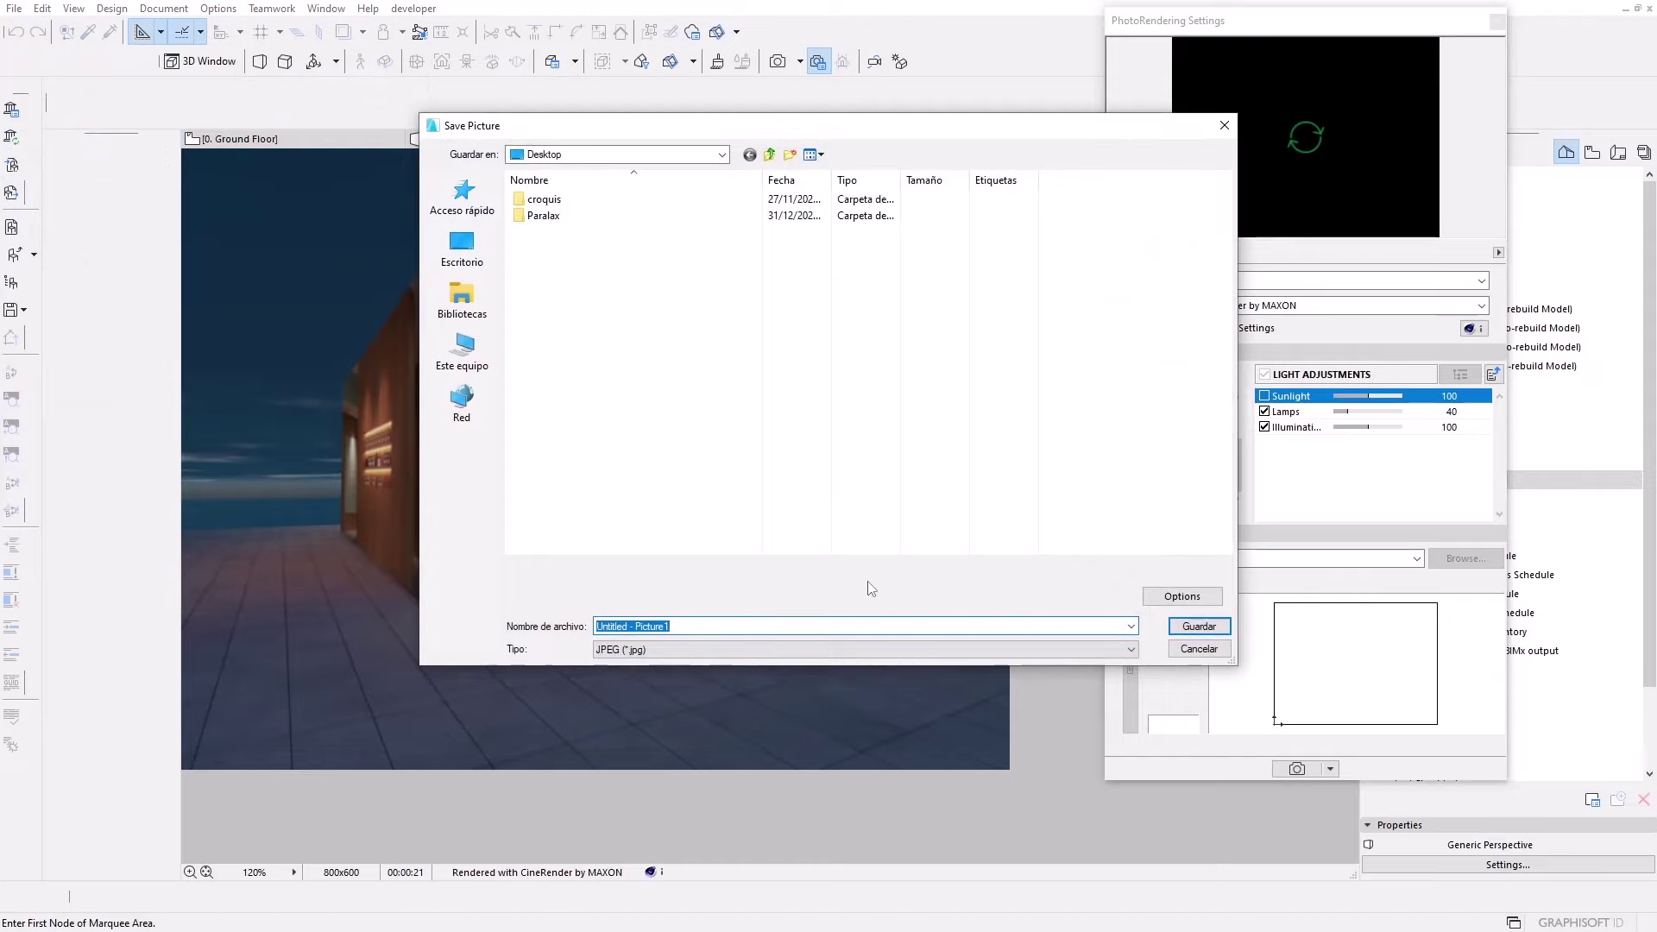
text(p)
key(Escape)
click(1199, 649)
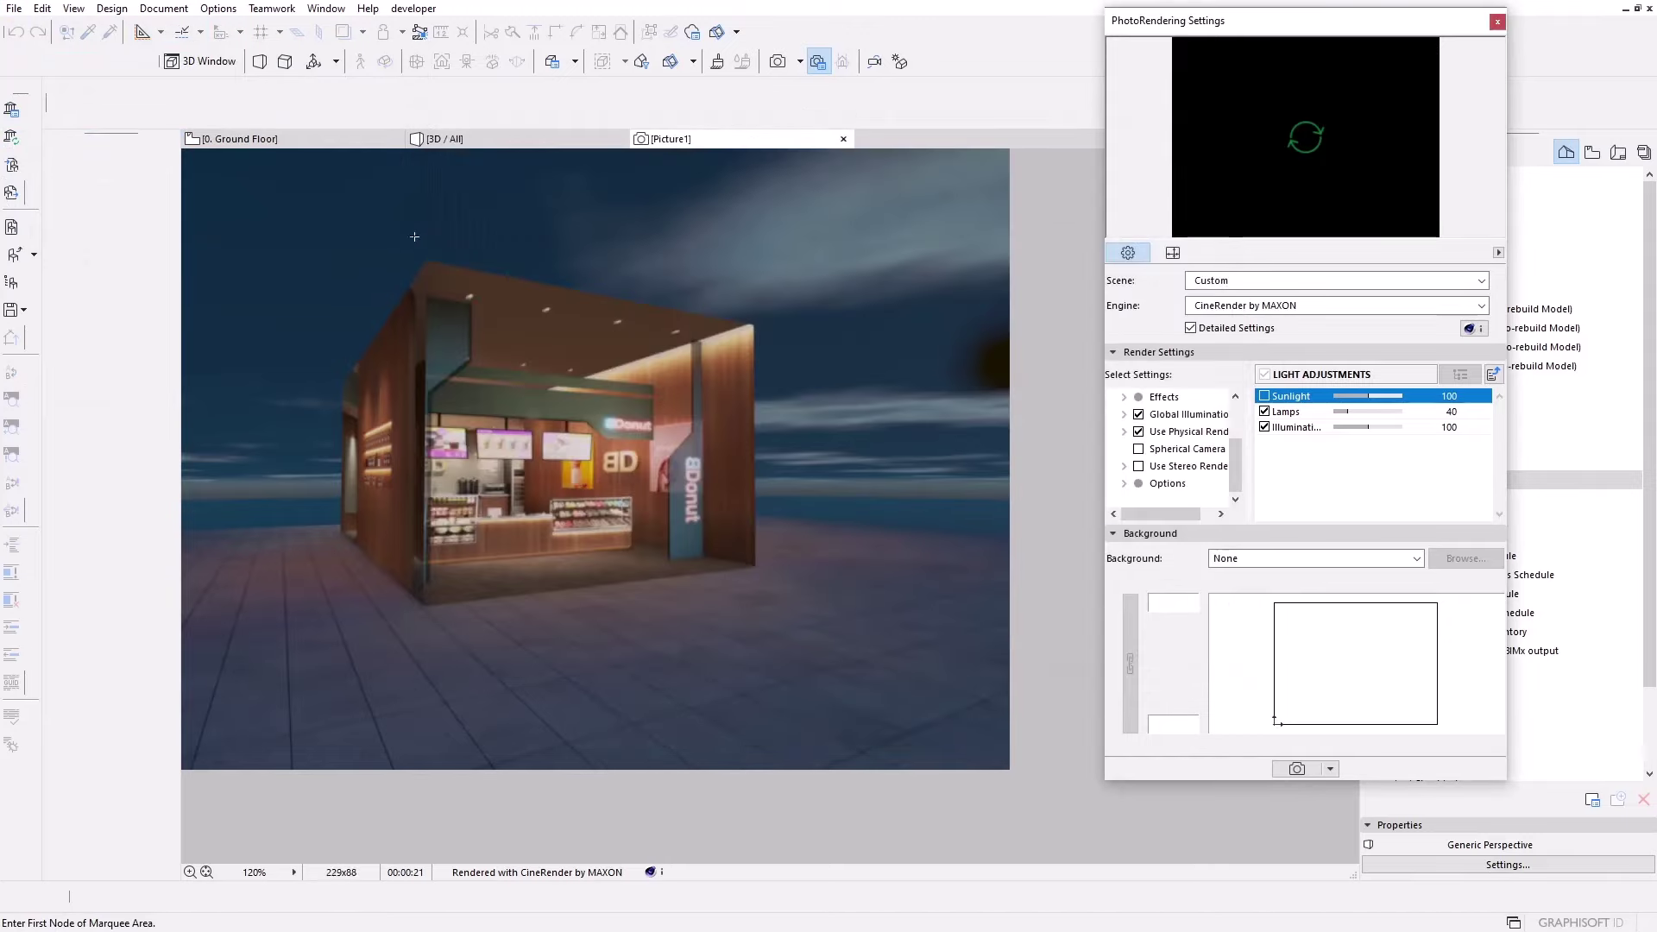
click(319, 140)
click(21, 10)
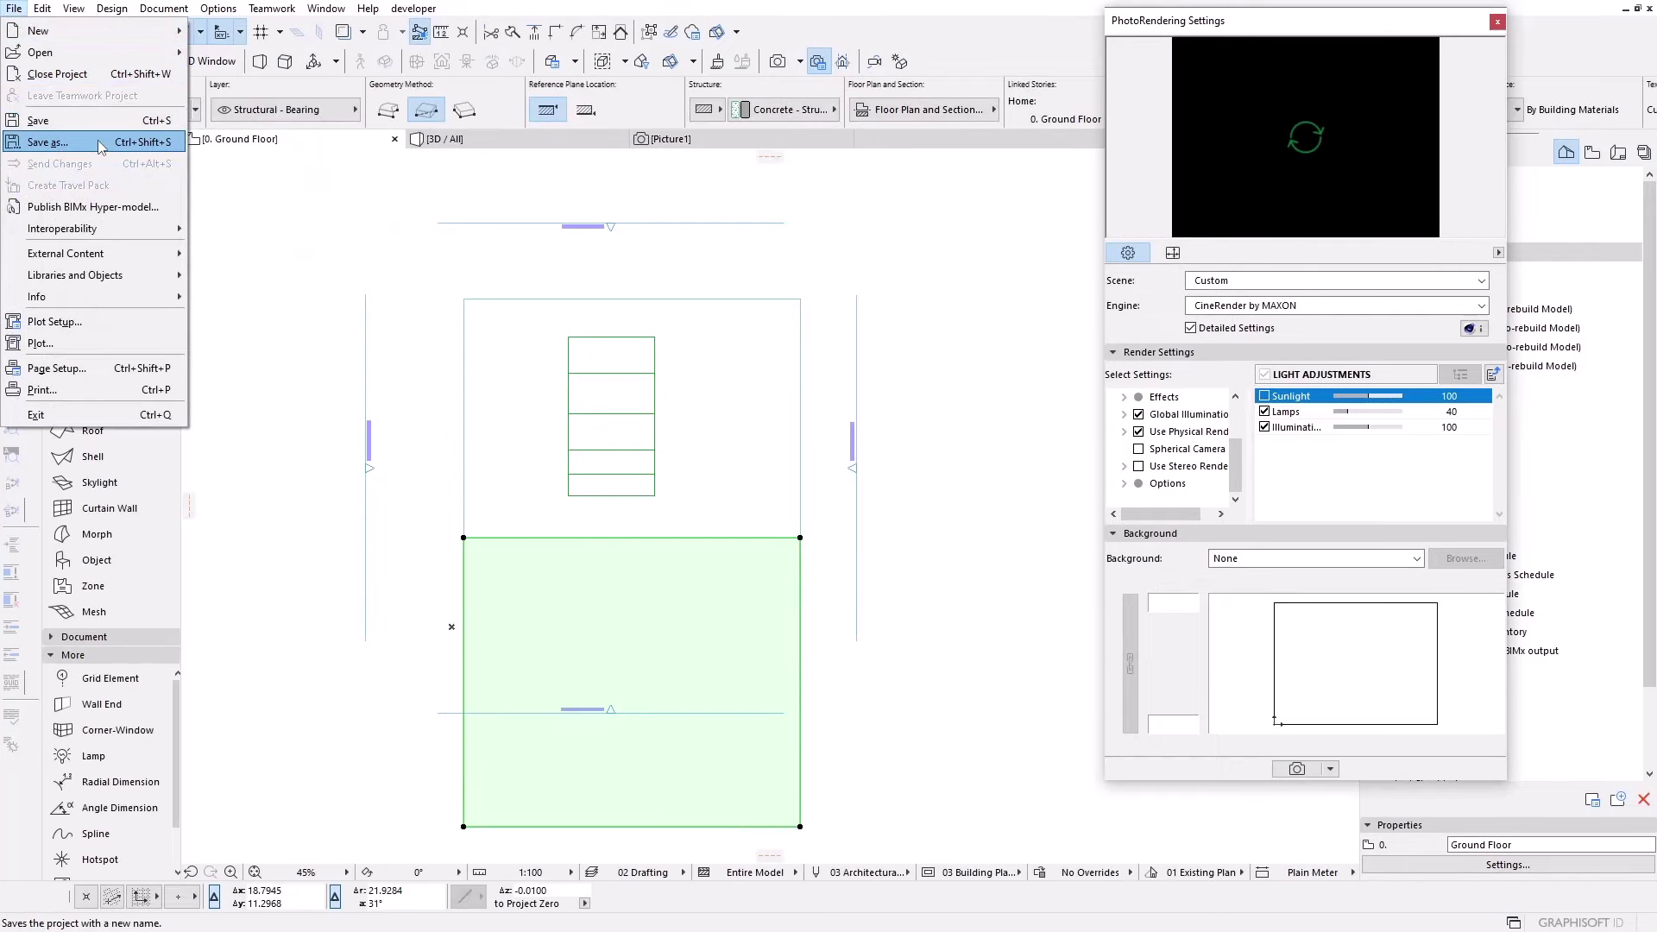
mouse_move(39, 52)
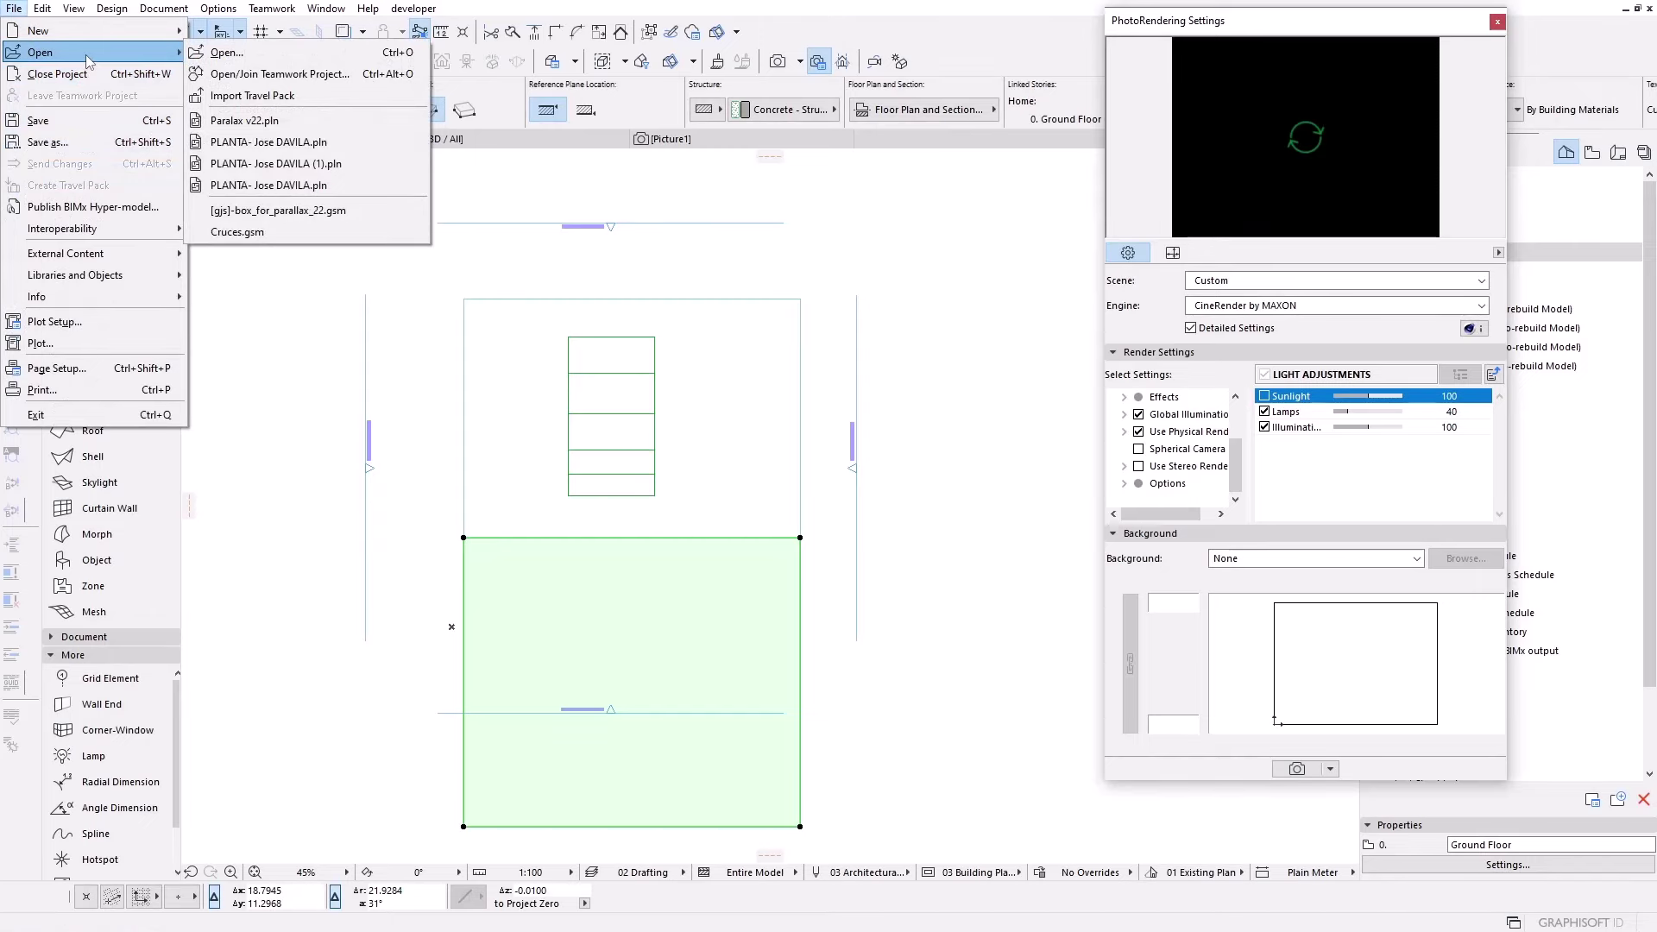
- Open Paralax v22.pln, first saving the Untitled project to the Trabajos (F:) drive
click(265, 122)
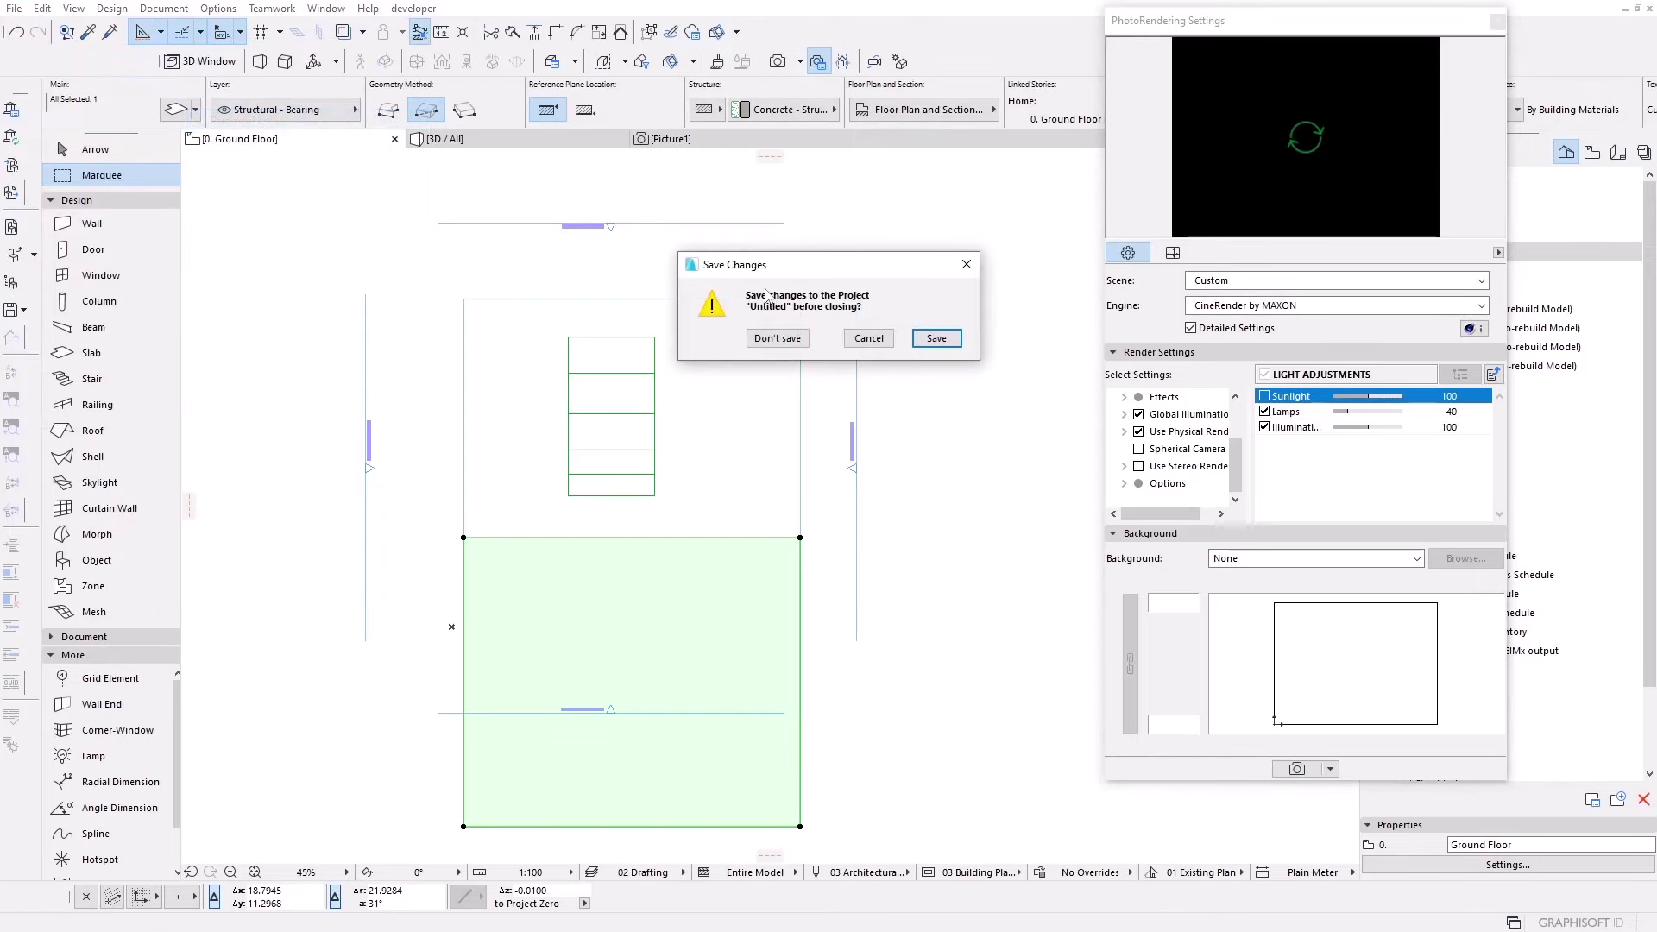
click(944, 339)
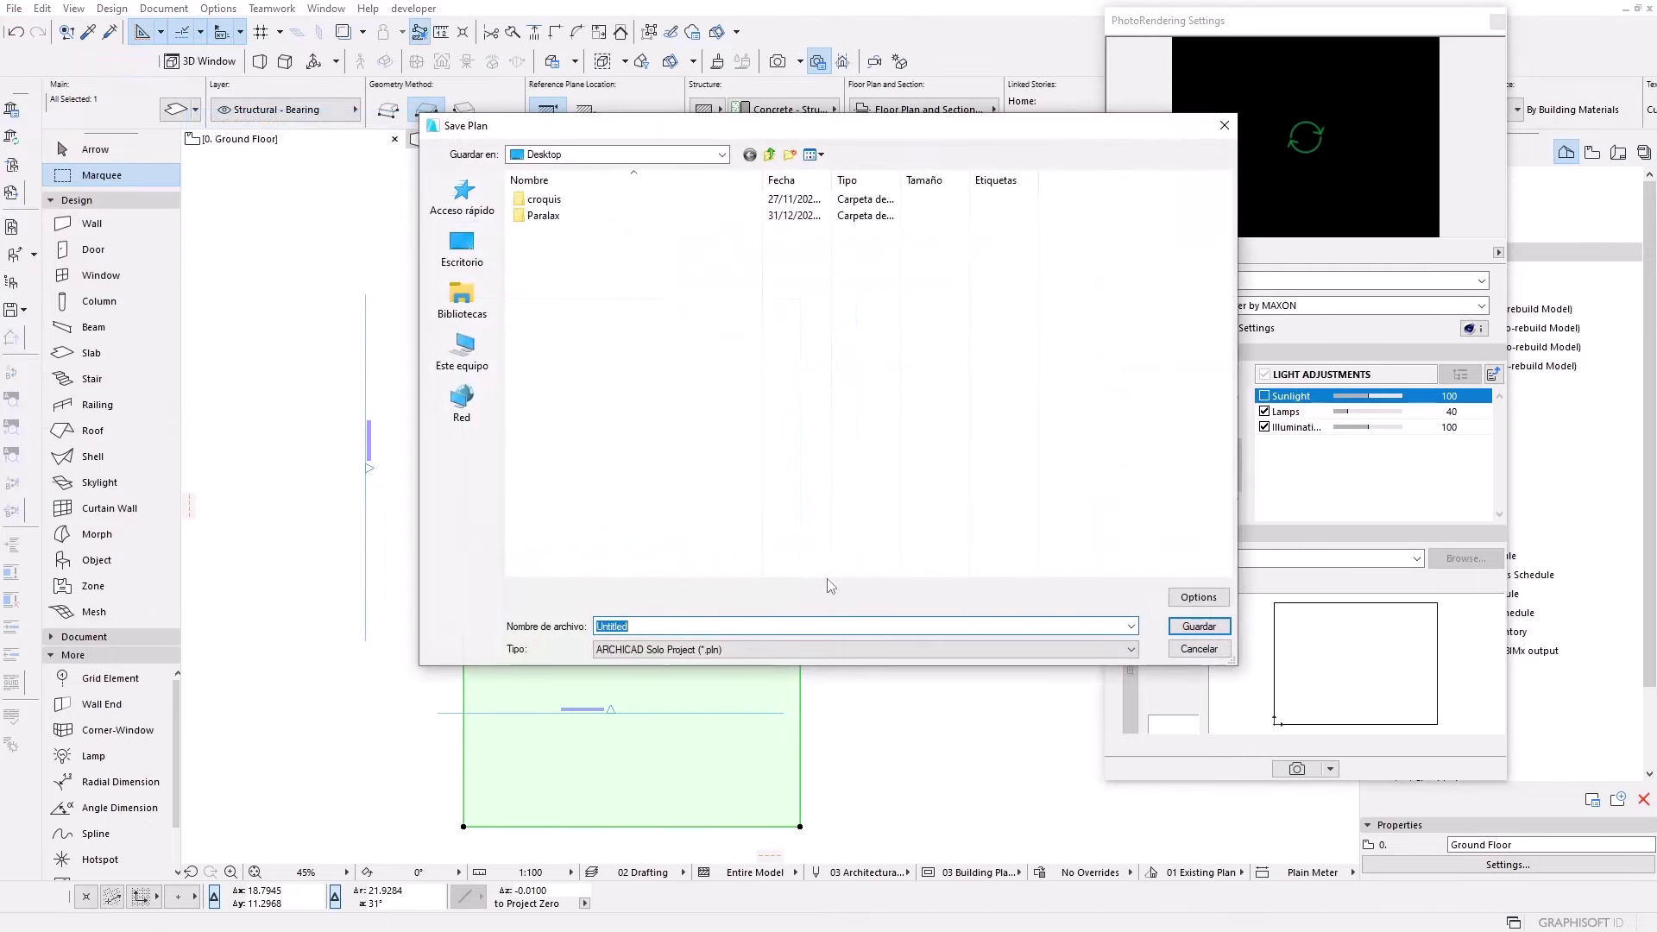
text(preuba)
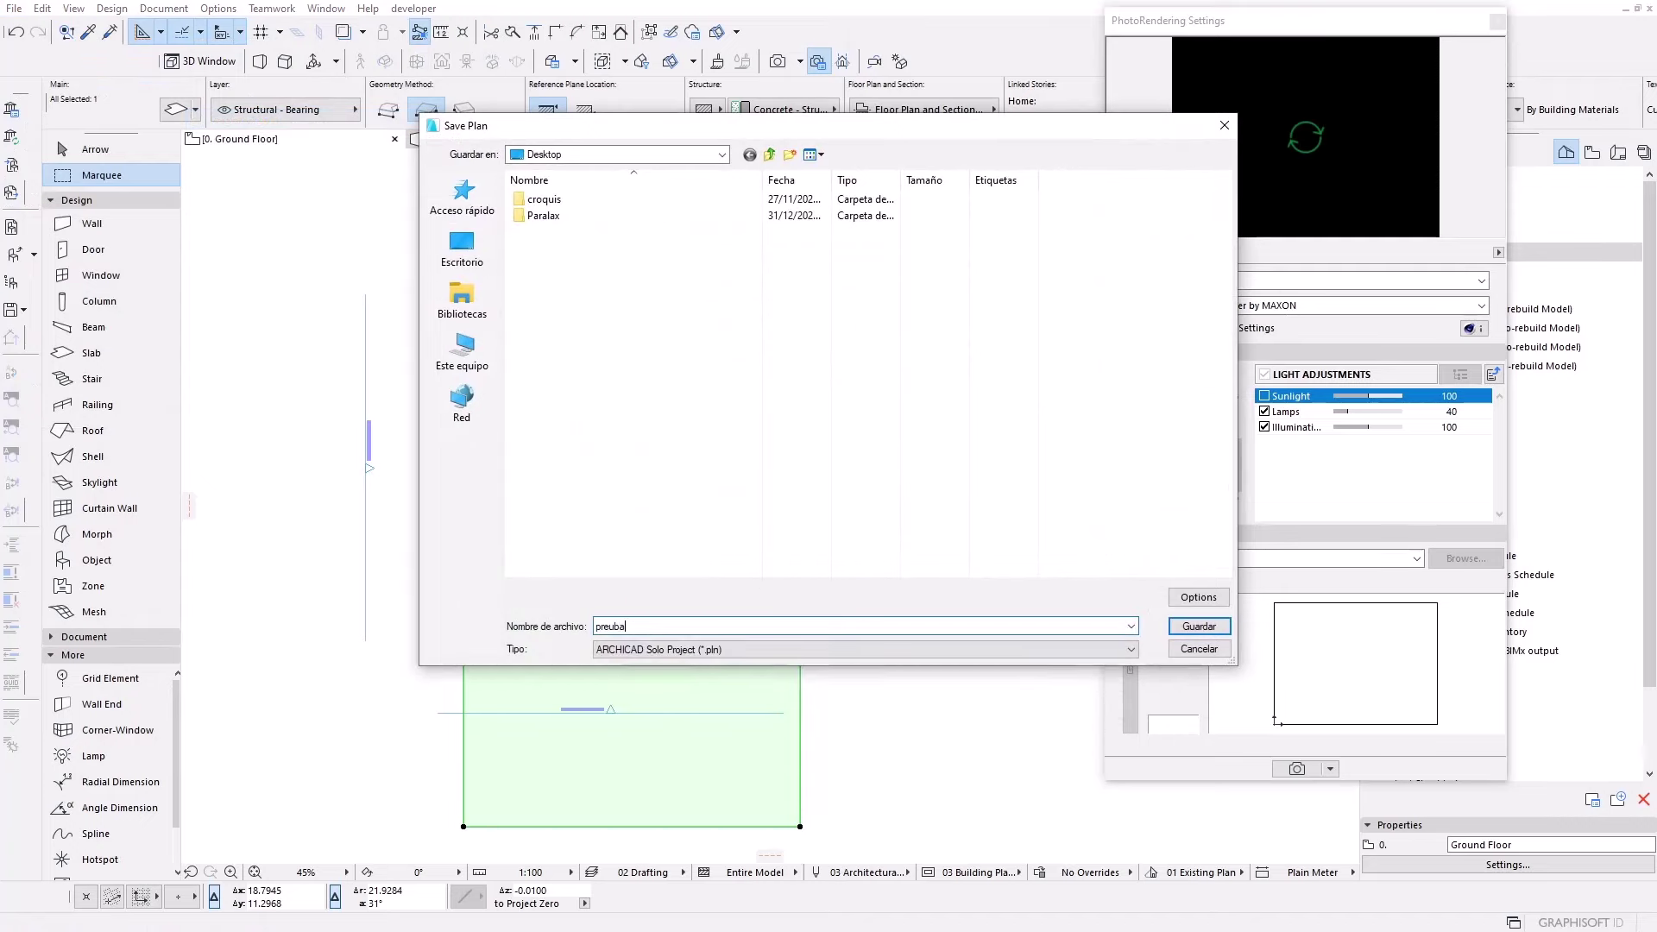
click(620, 151)
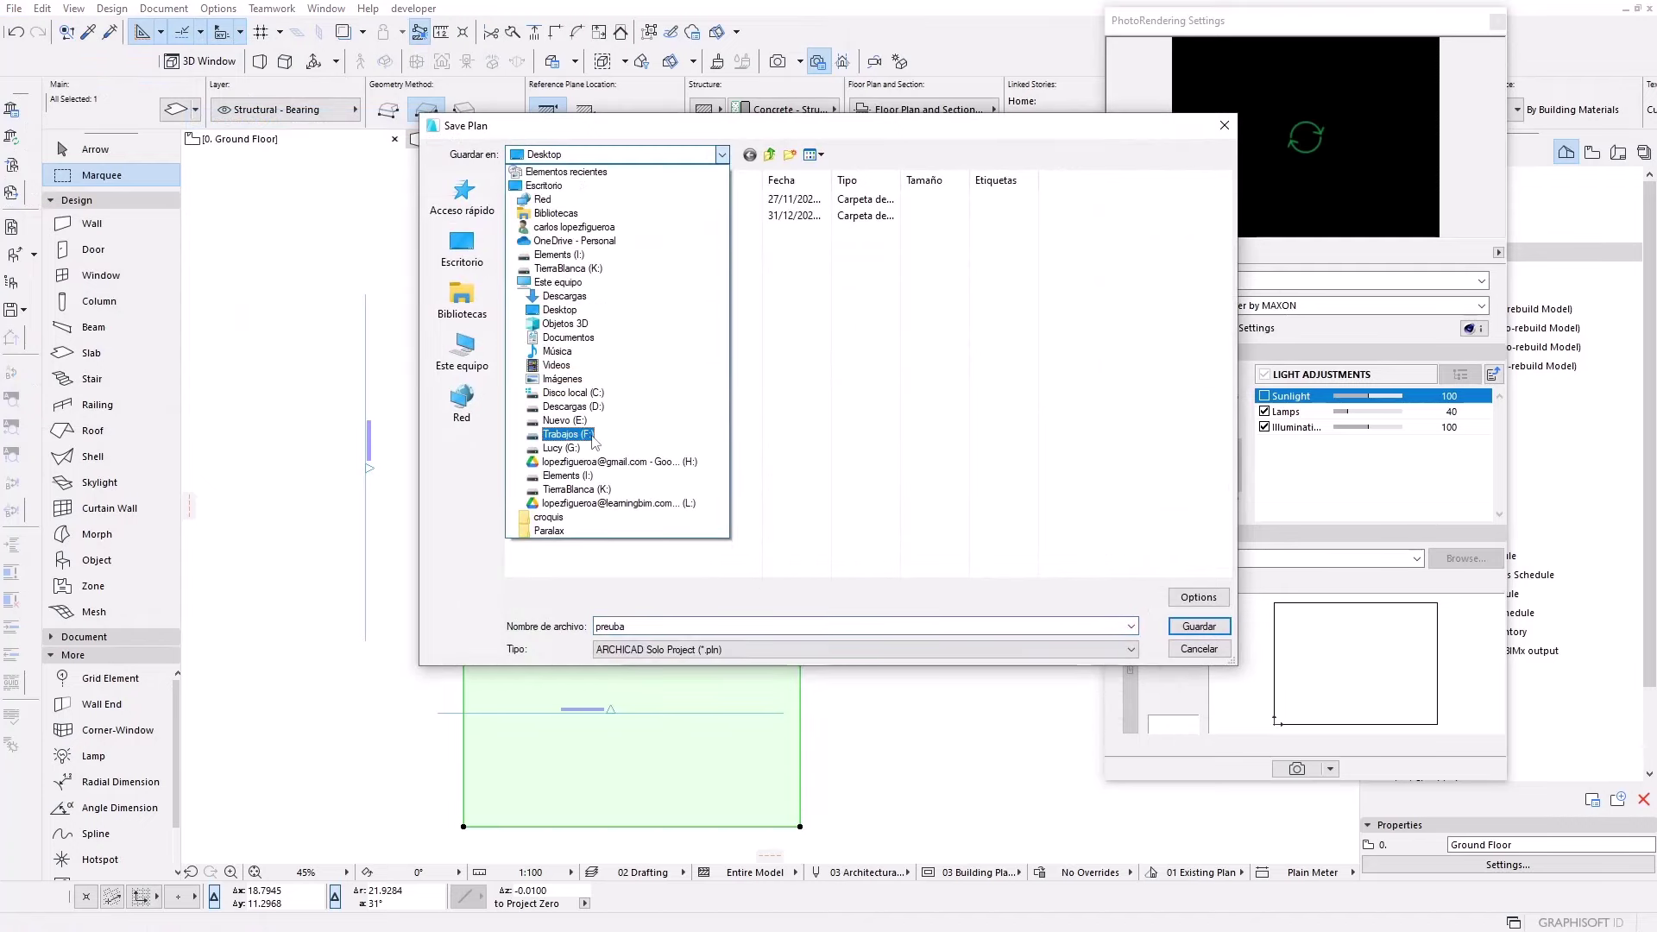
click(587, 442)
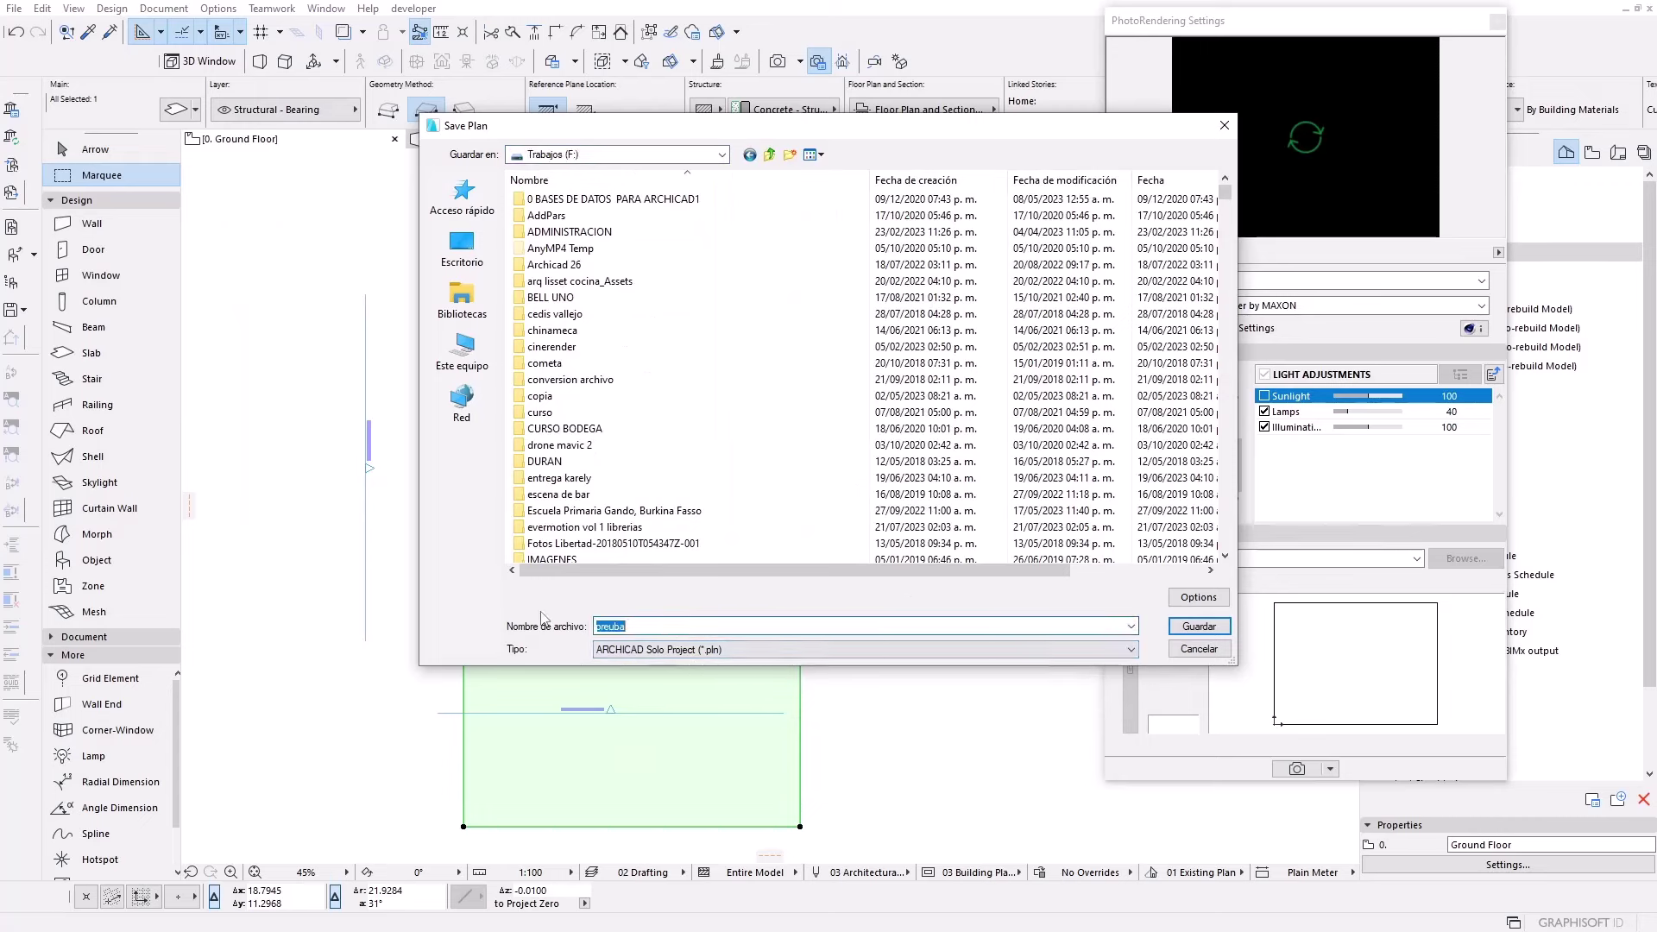
text(prue)
click(1196, 636)
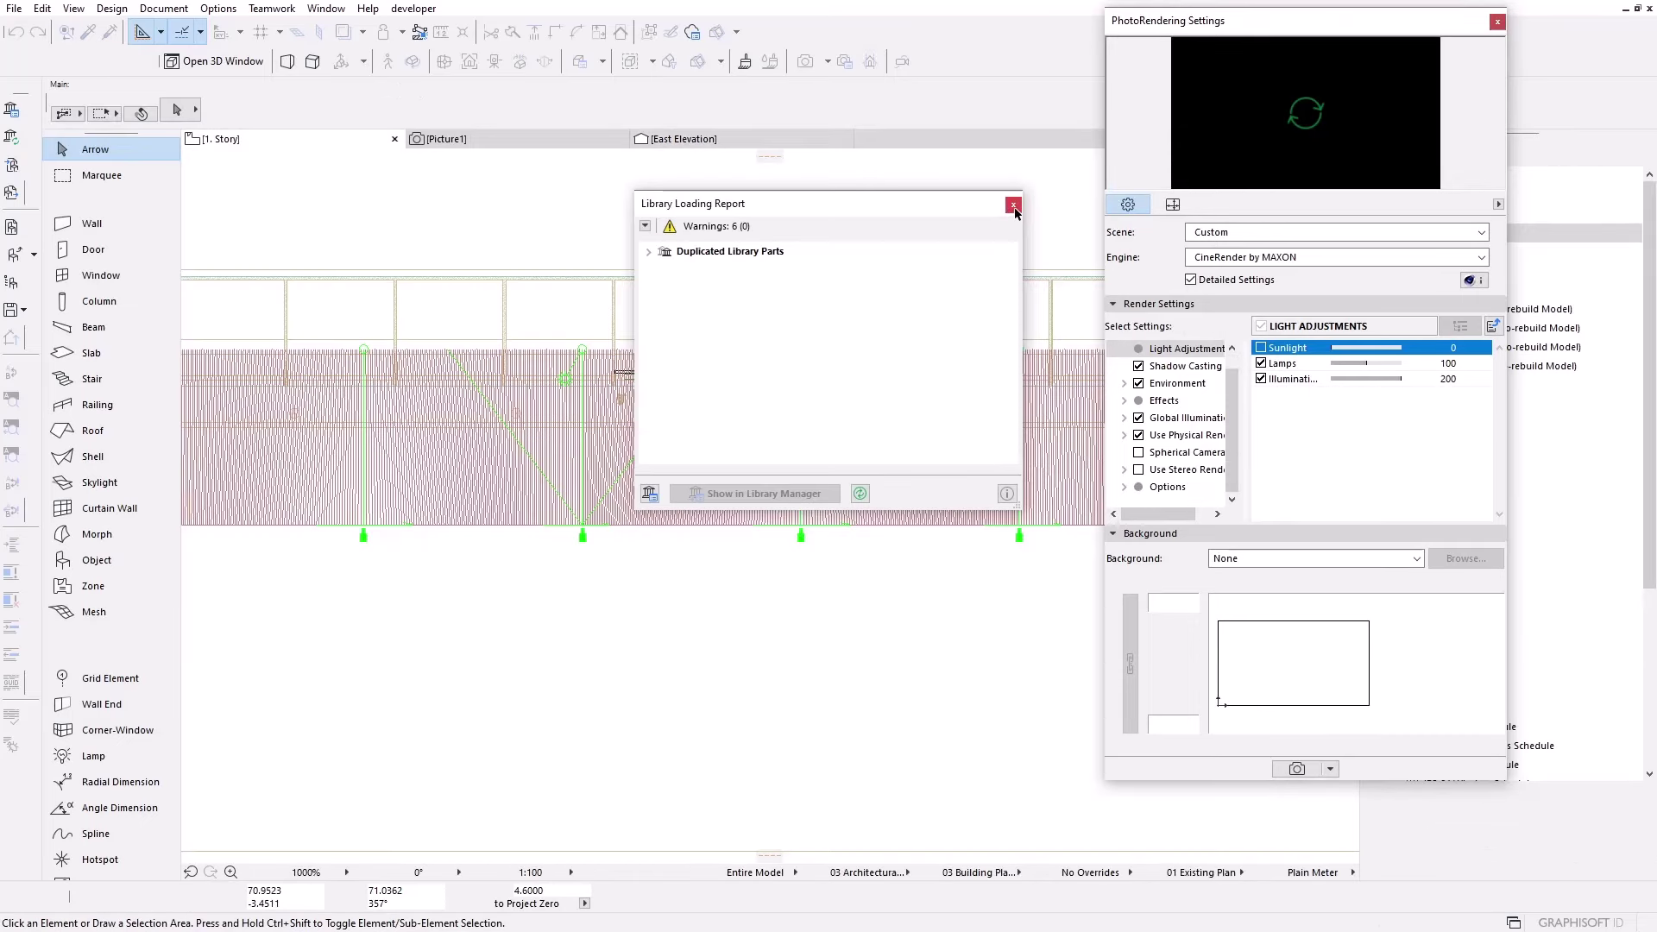
- Dismiss the library report, close Picture1, render settings and East Elevation, and show 3D
click(1014, 207)
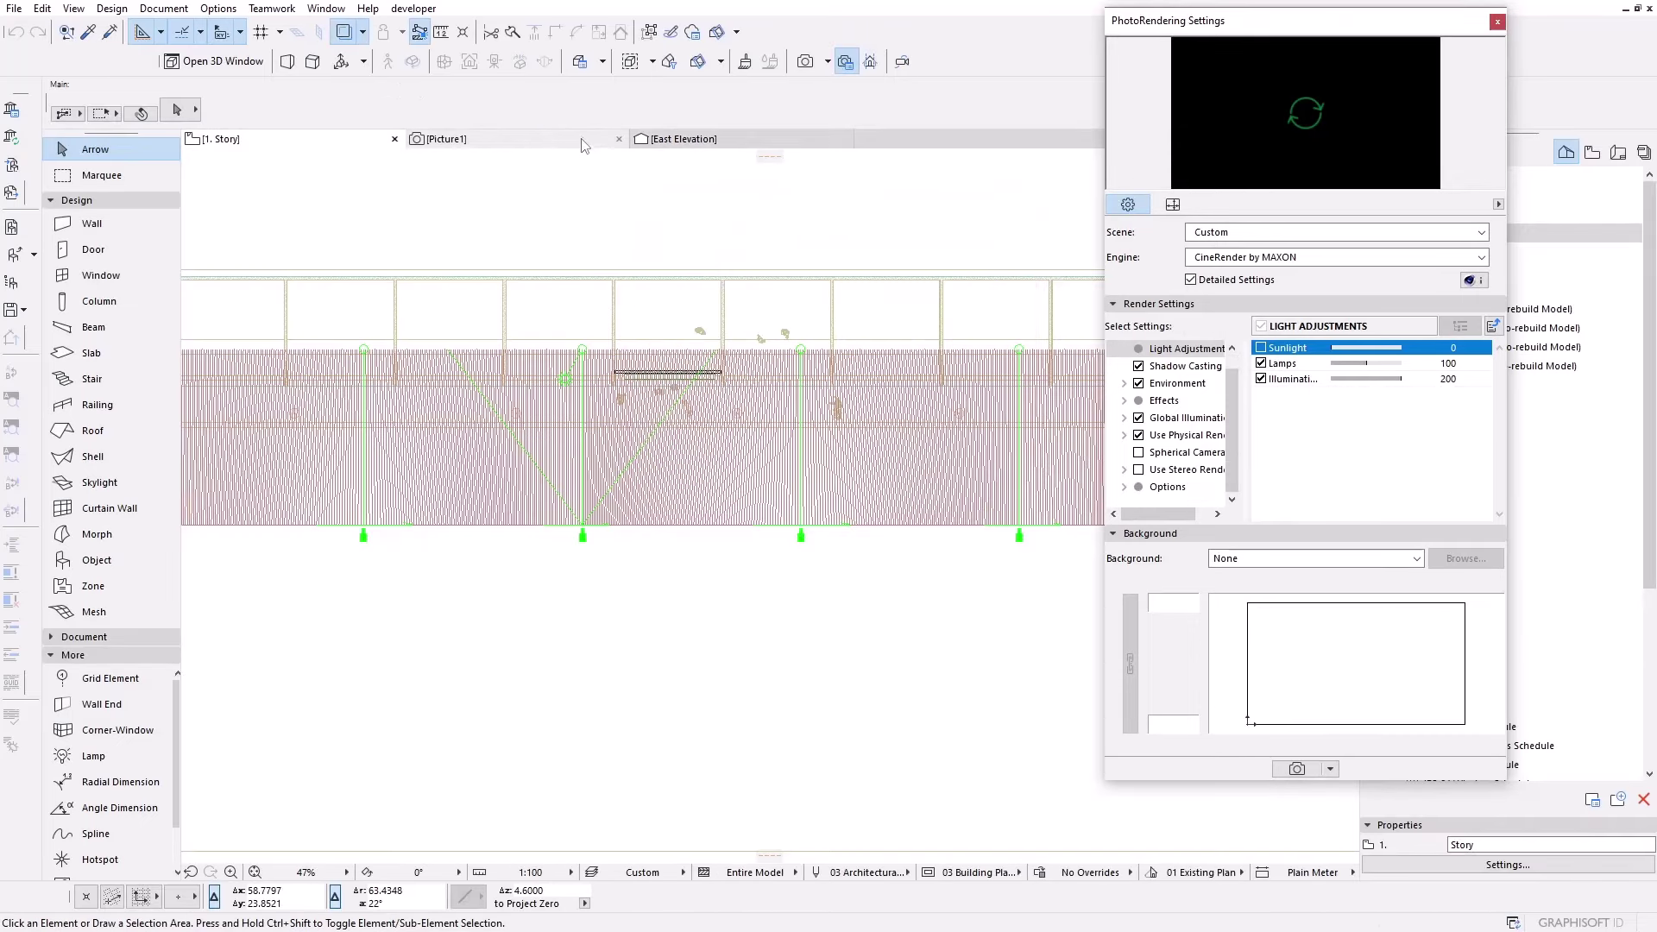
click(621, 139)
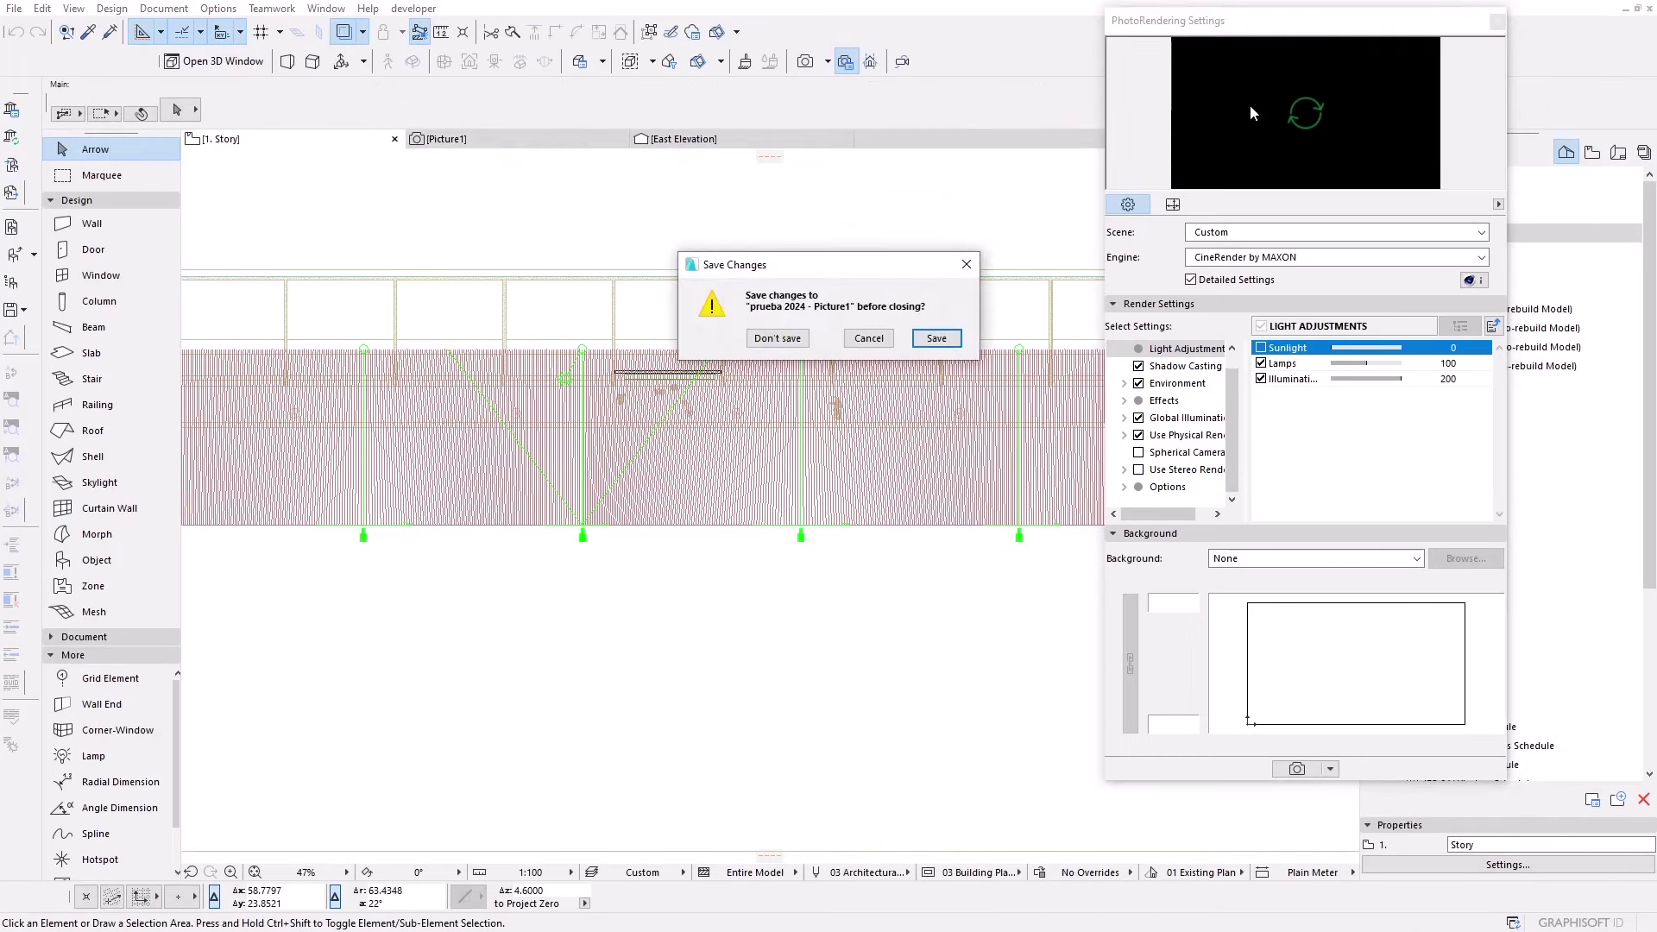
click(778, 342)
click(1496, 24)
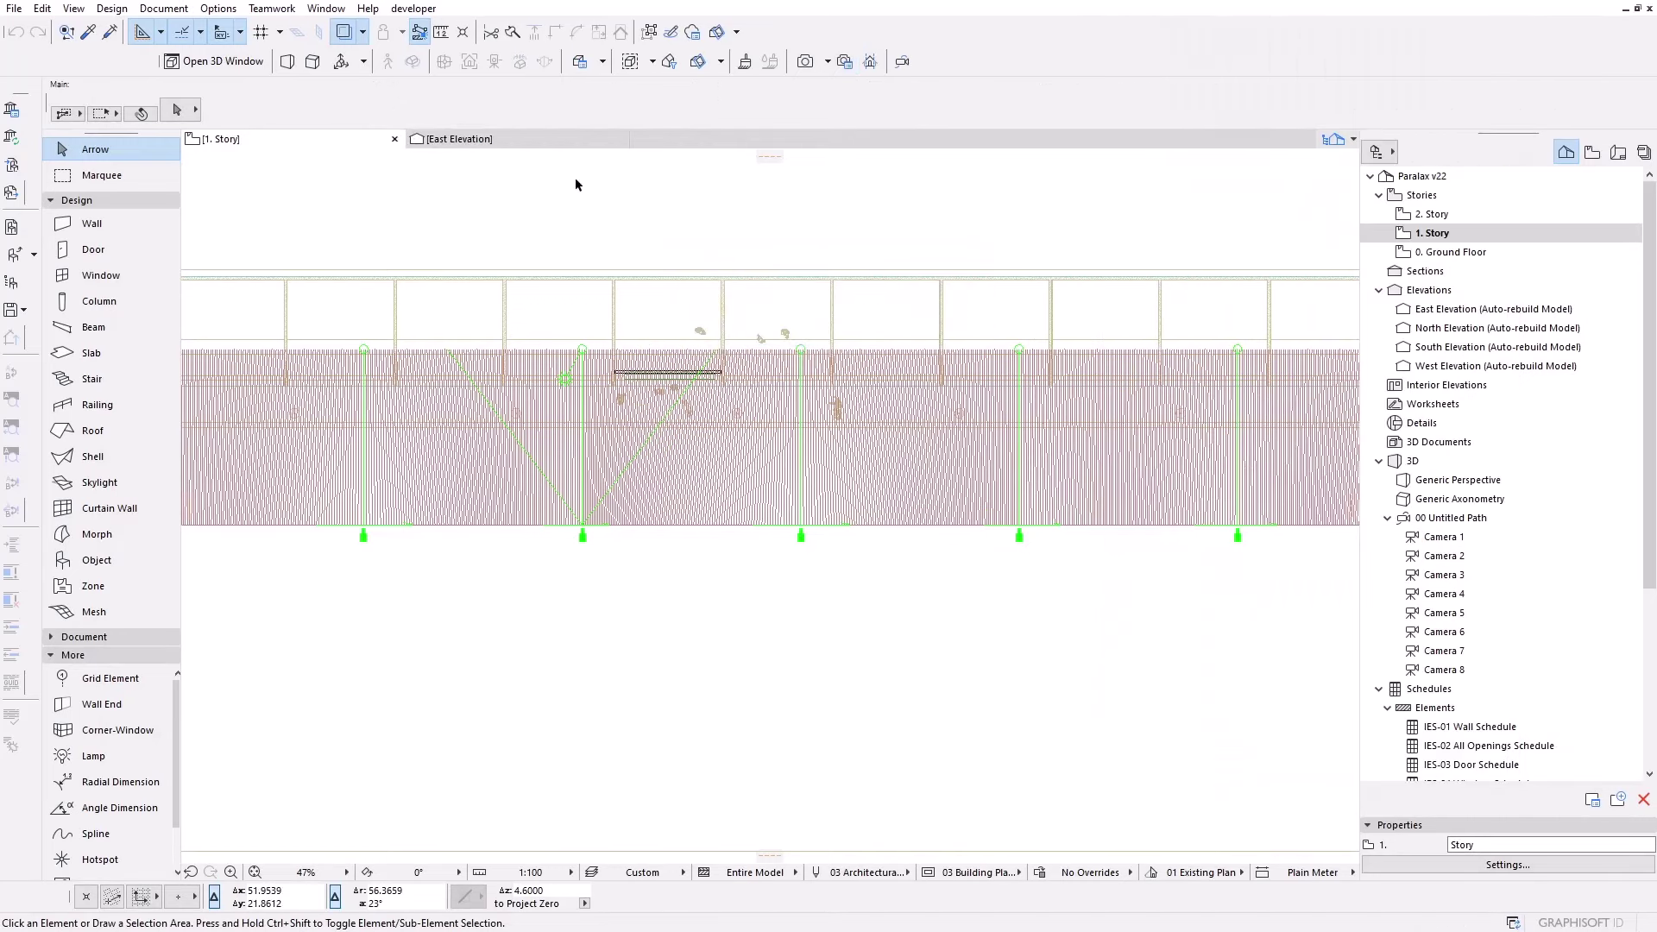
click(618, 139)
scroll(651, 537, down, 2)
scroll(730, 542, down, 5)
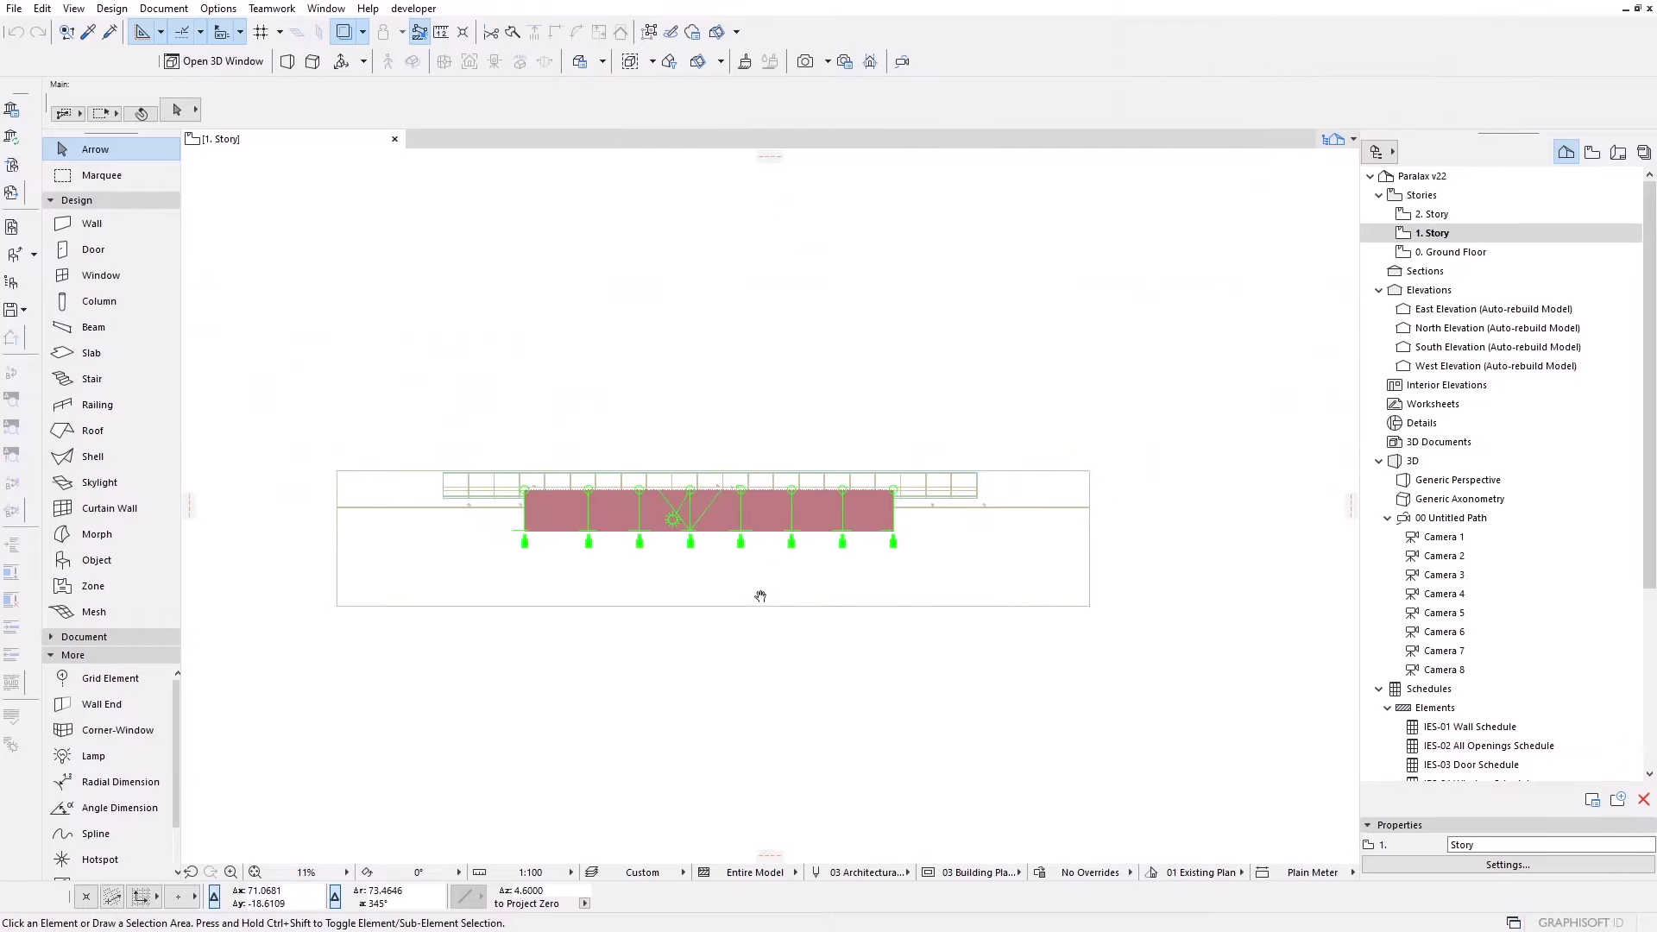
key(F3)
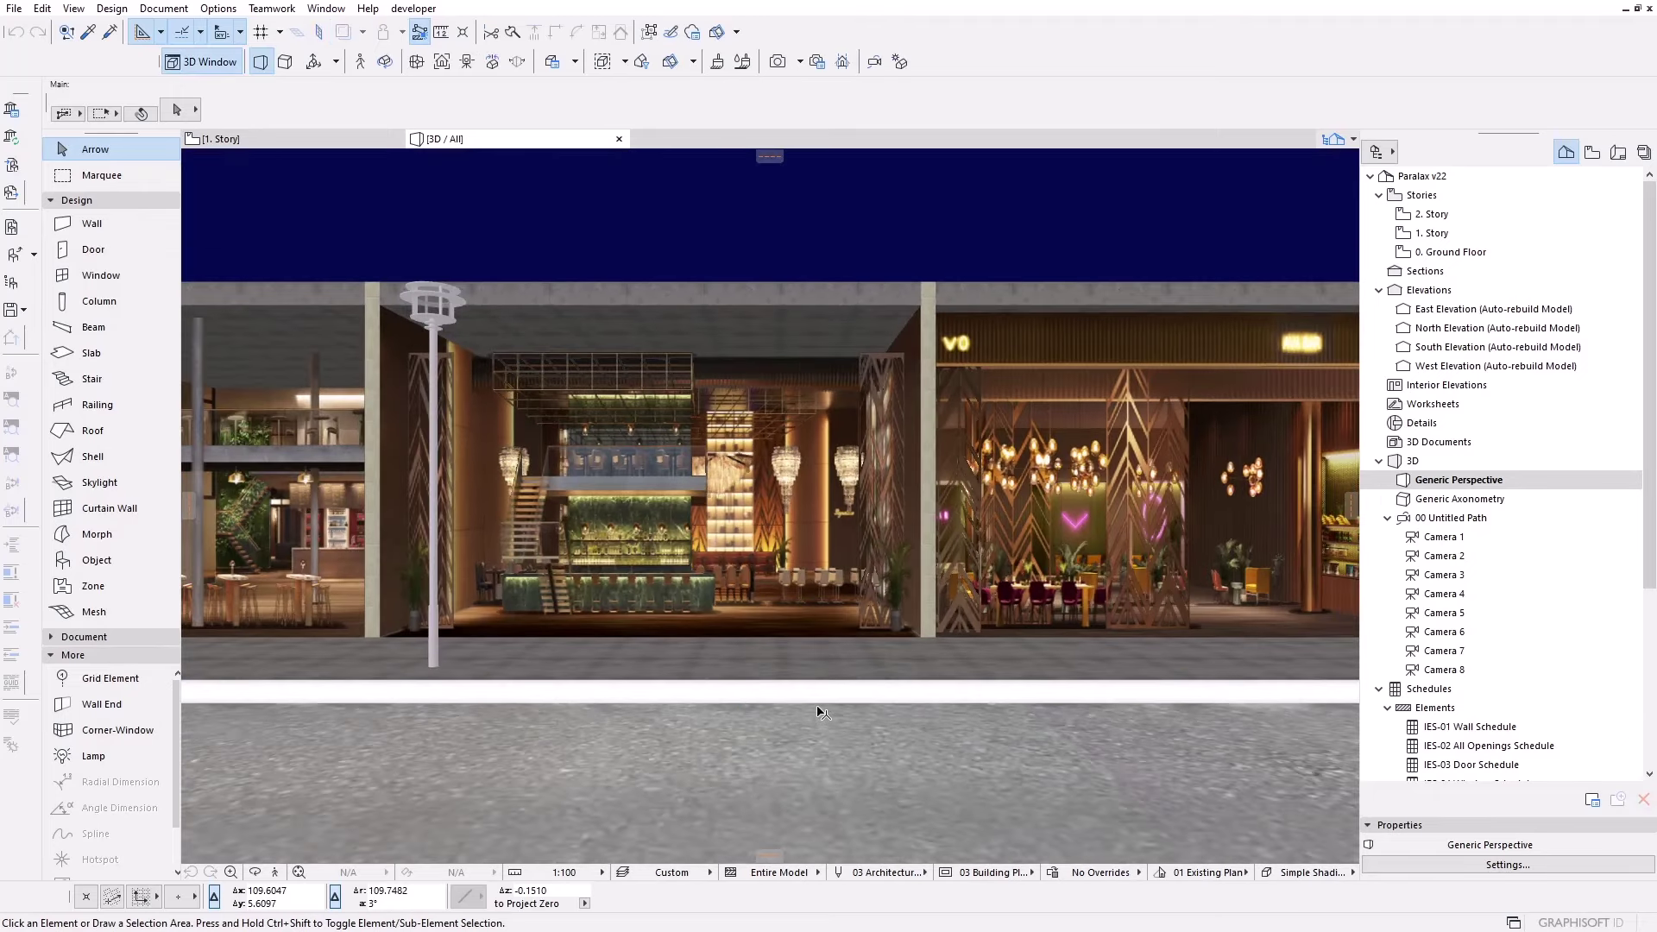
- Zoom the 3D street view out and back in toward the Bakery storefront
scroll(821, 712, down, 3)
scroll(742, 721, down, 2)
scroll(664, 729, down, 2)
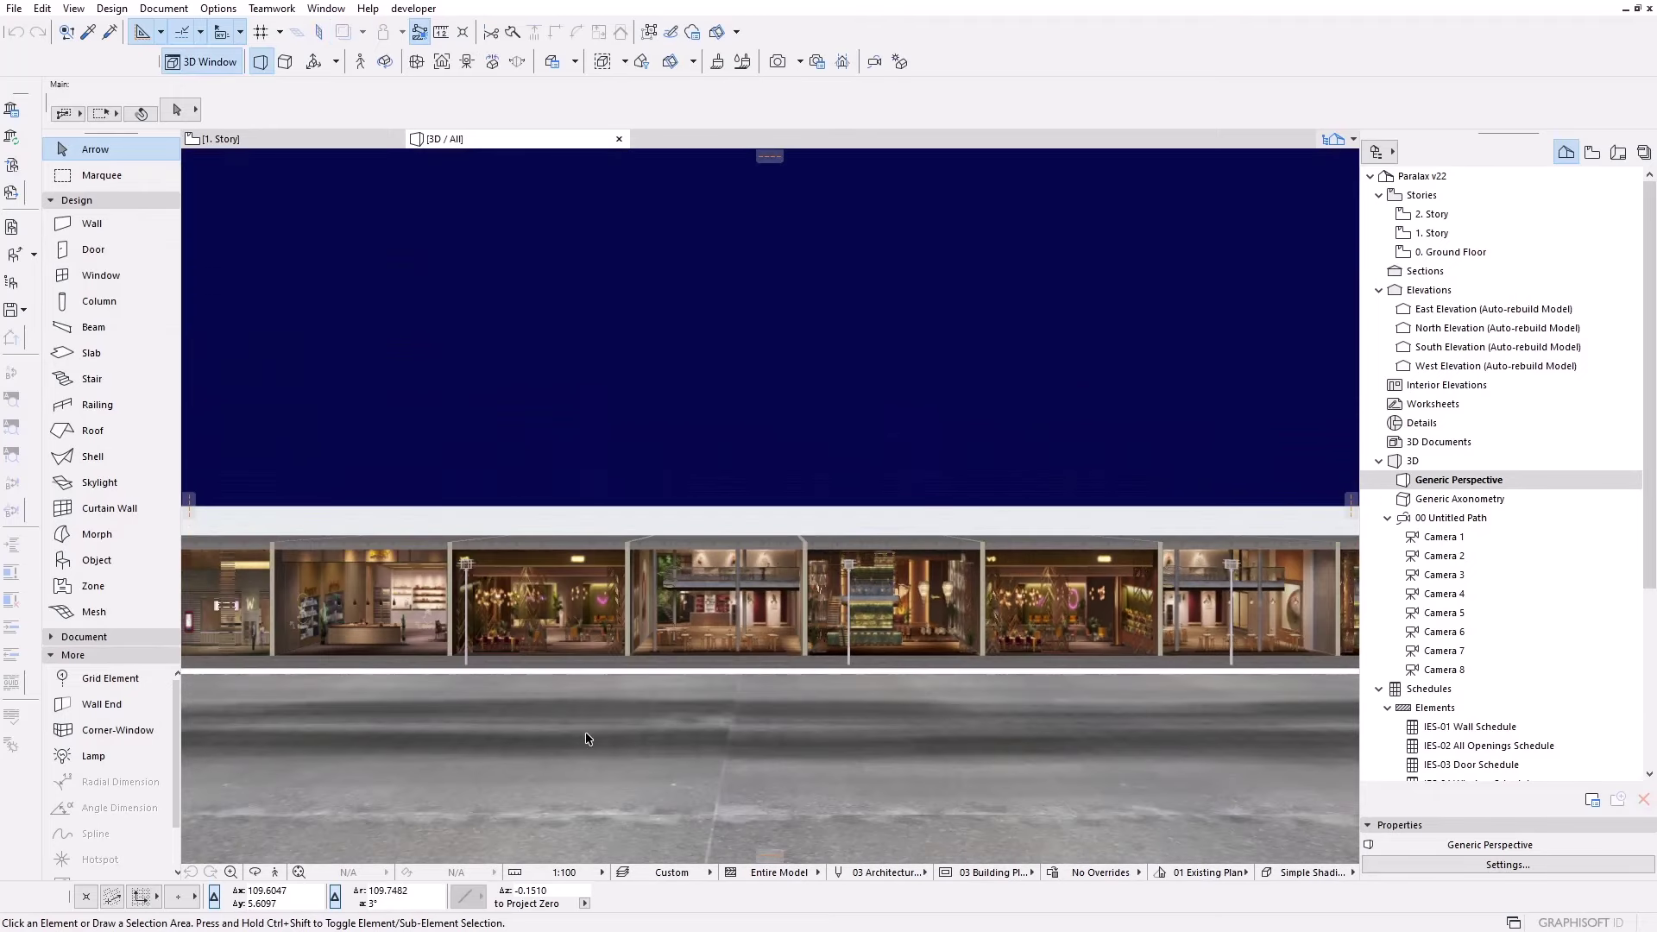
scroll(621, 725, up, 2)
scroll(777, 704, up, 2)
scroll(717, 669, up, 2)
scroll(711, 643, up, 2)
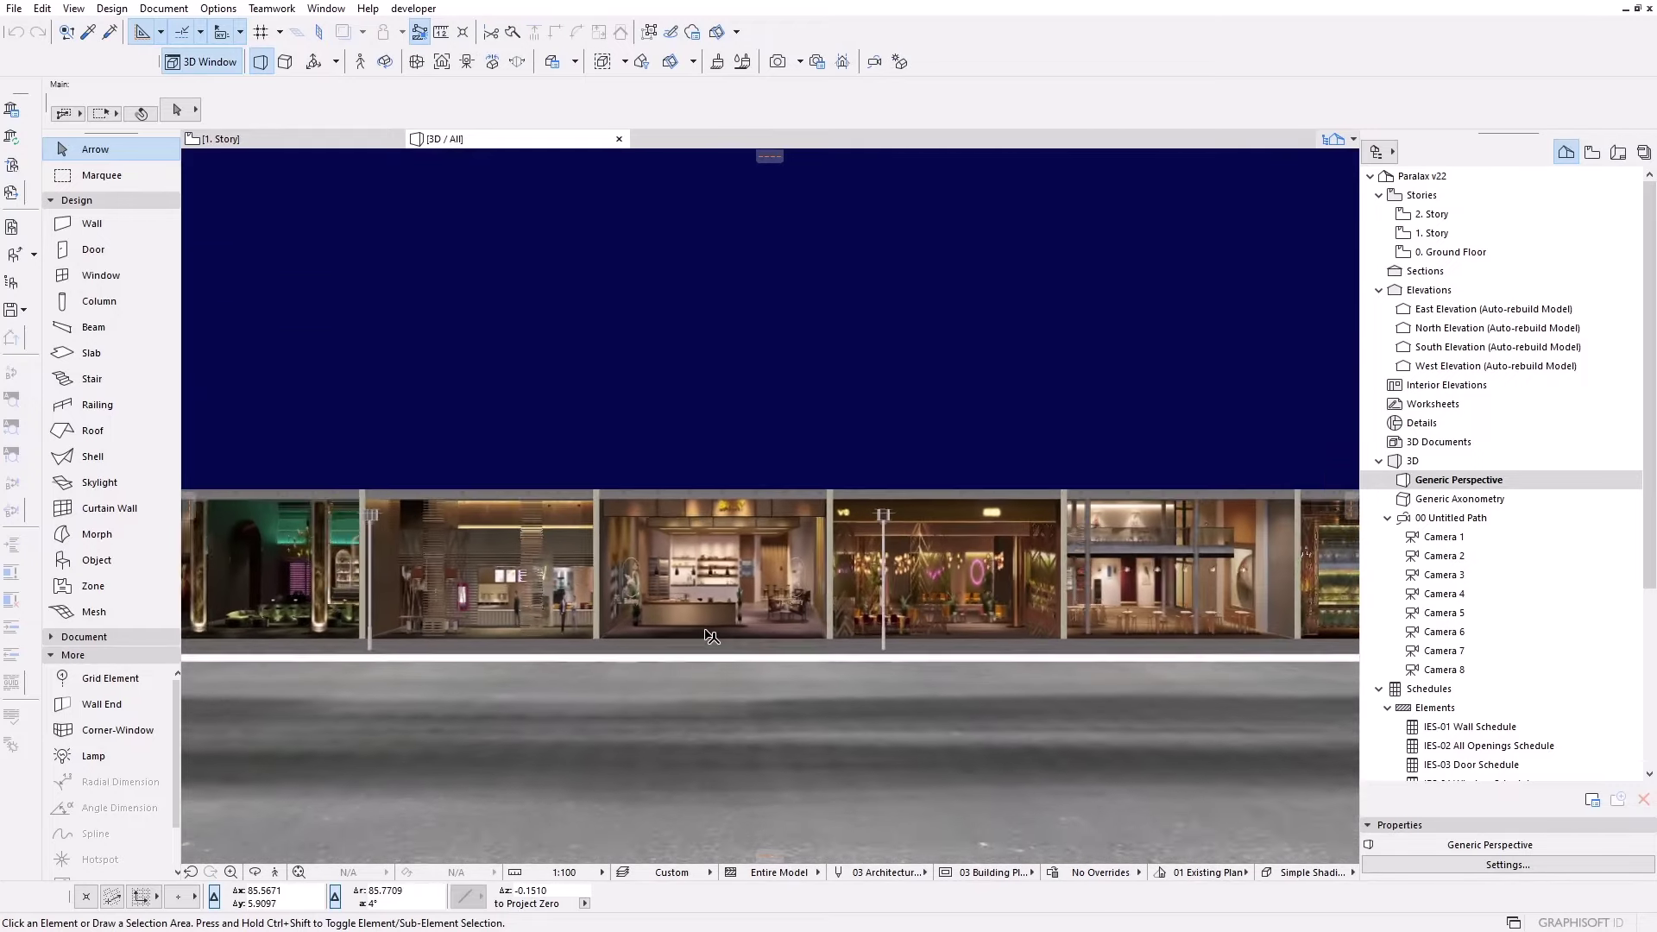
scroll(656, 639, up, 2)
scroll(596, 626, up, 2)
scroll(518, 623, up, 2)
scroll(406, 626, up, 2)
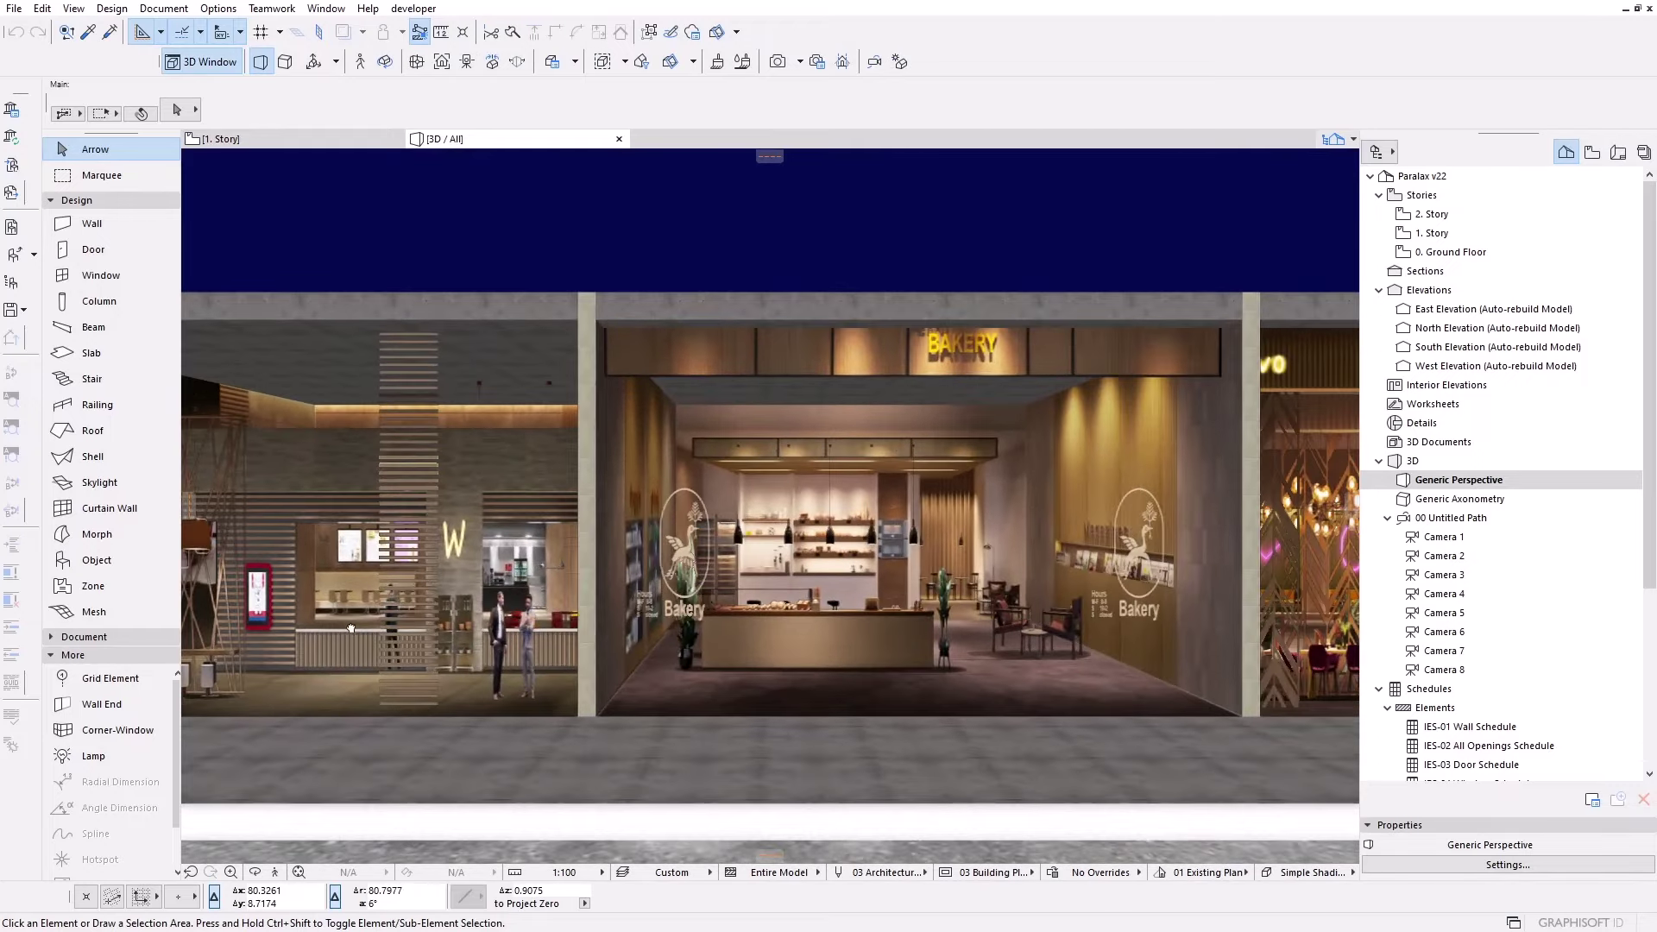
- Pan past the lamp post and W storefront to the lounge bar, orbiting slightly around it
middle_drag(350, 628, 967, 653)
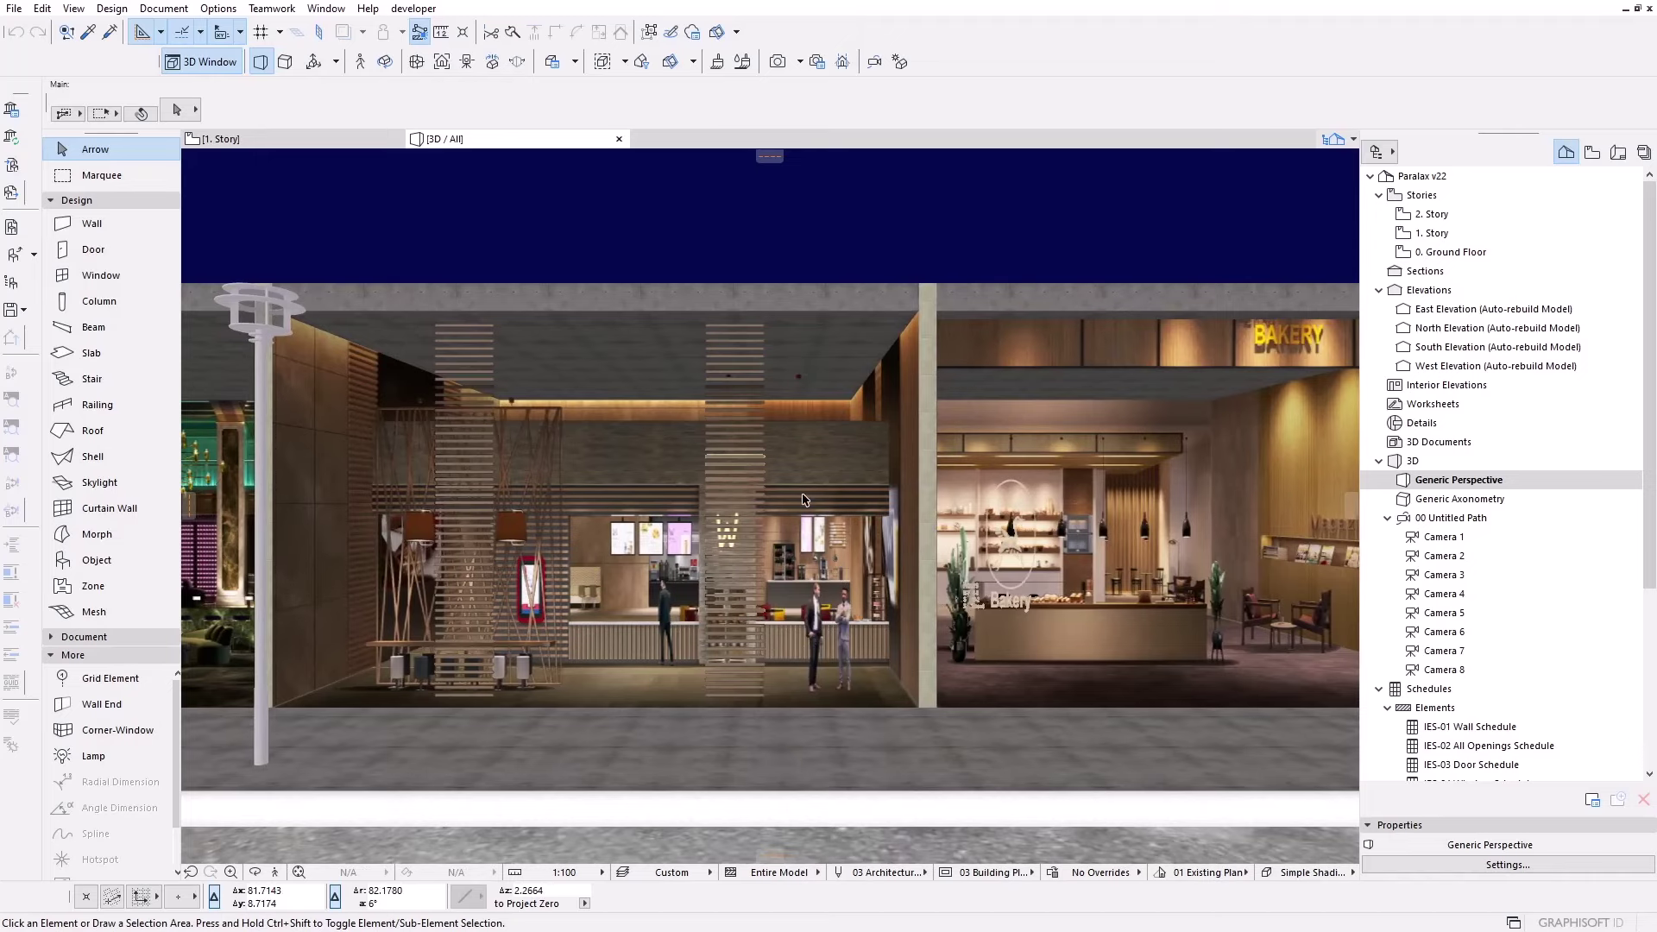
middle_drag(803, 500, 1062, 509)
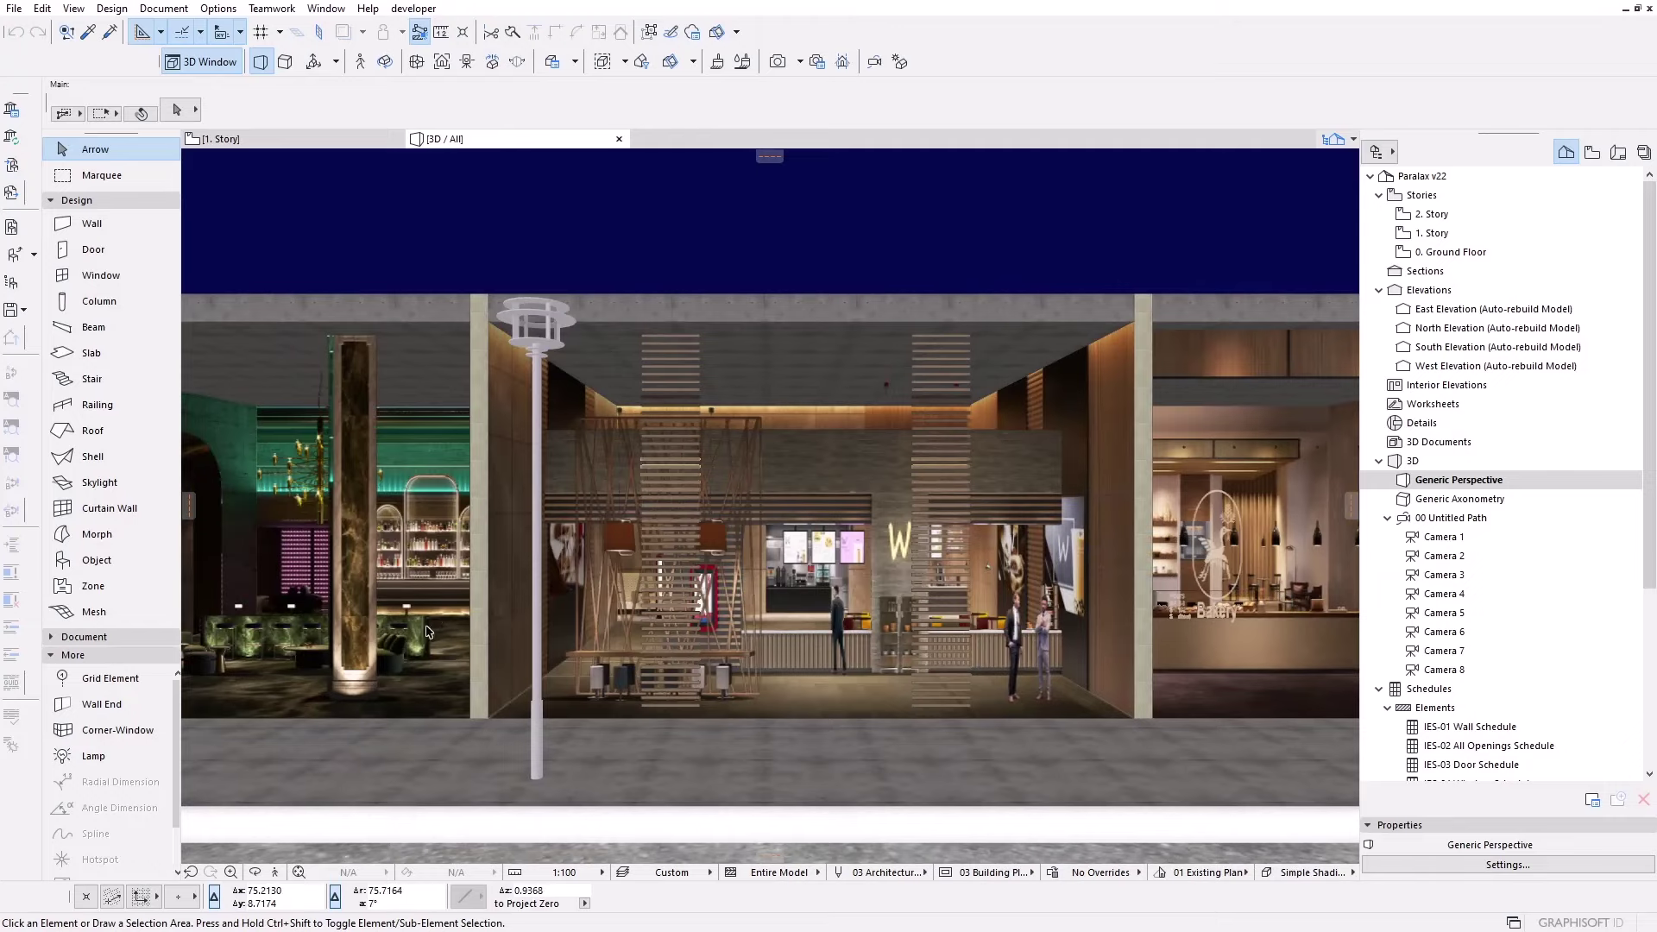
mouse_move(428, 633)
middle_down()
mouse_move(746, 636)
mouse_move(607, 630)
mouse_move(646, 627)
middle_up()
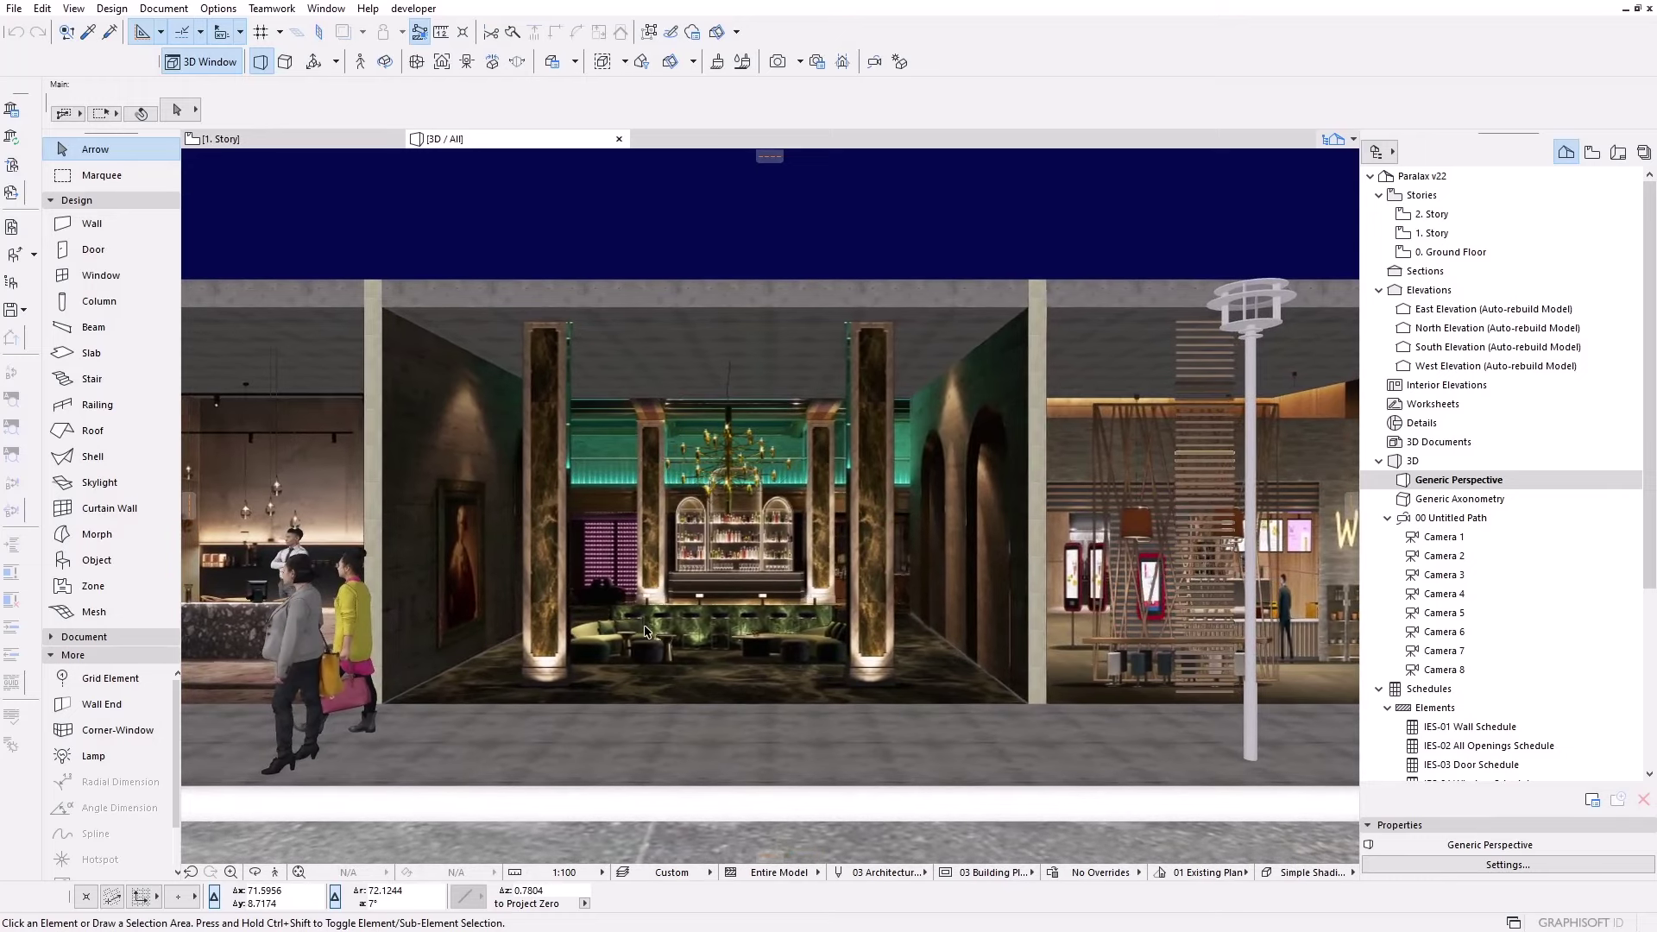
mouse_move(587, 662)
shift+middle_down()
mouse_move(414, 701)
mouse_move(854, 738)
mouse_move(553, 715)
mouse_move(863, 674)
mouse_move(417, 682)
mouse_move(815, 690)
shift+middle_up()
- Zoom into the Pizza Cava interior, back out, and pan on down the street
scroll(854, 592, up, 2)
scroll(829, 591, up, 2)
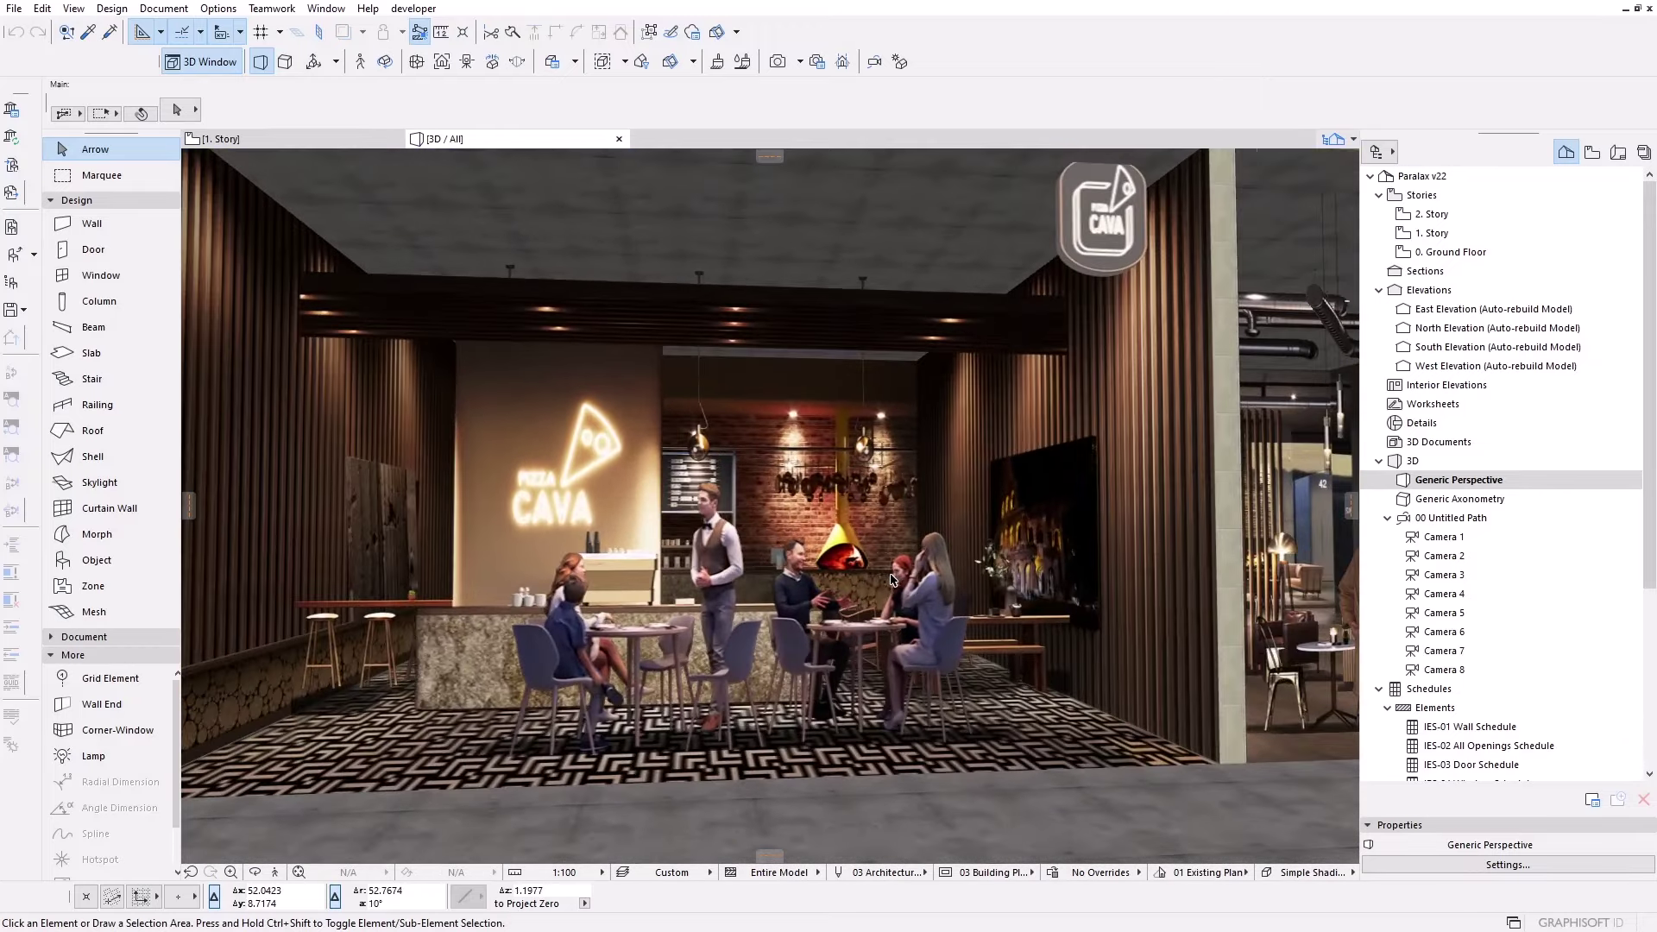
scroll(803, 590, up, 2)
scroll(776, 591, up, 2)
scroll(753, 590, up, 2)
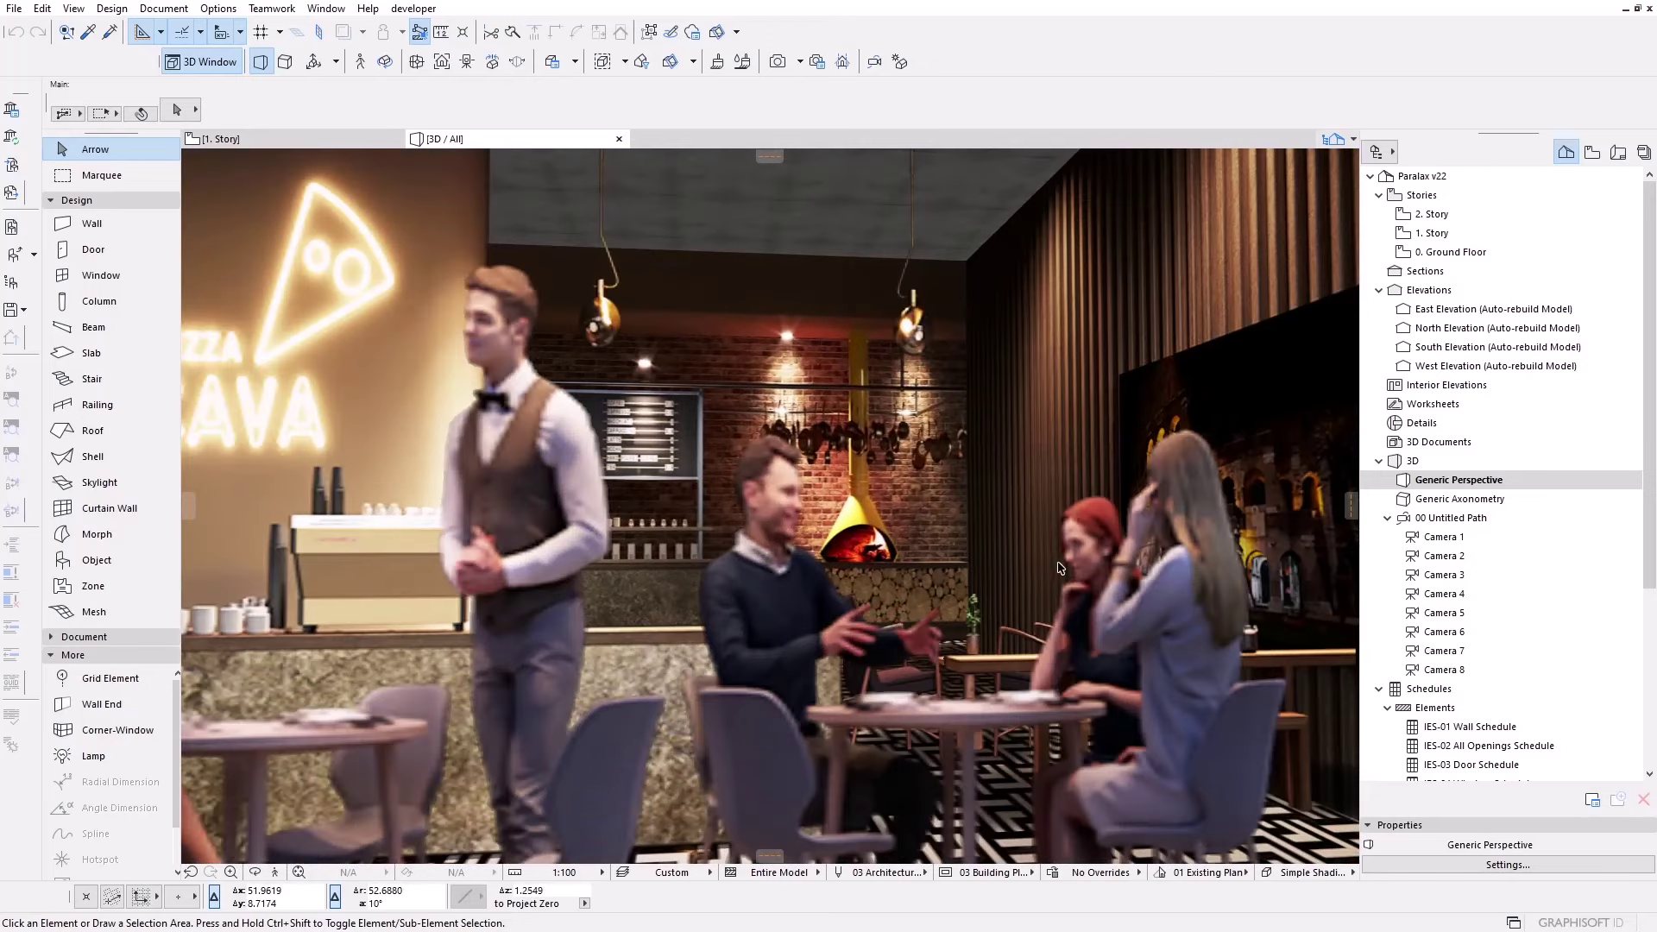
scroll(933, 562, down, 3)
scroll(927, 569, down, 2)
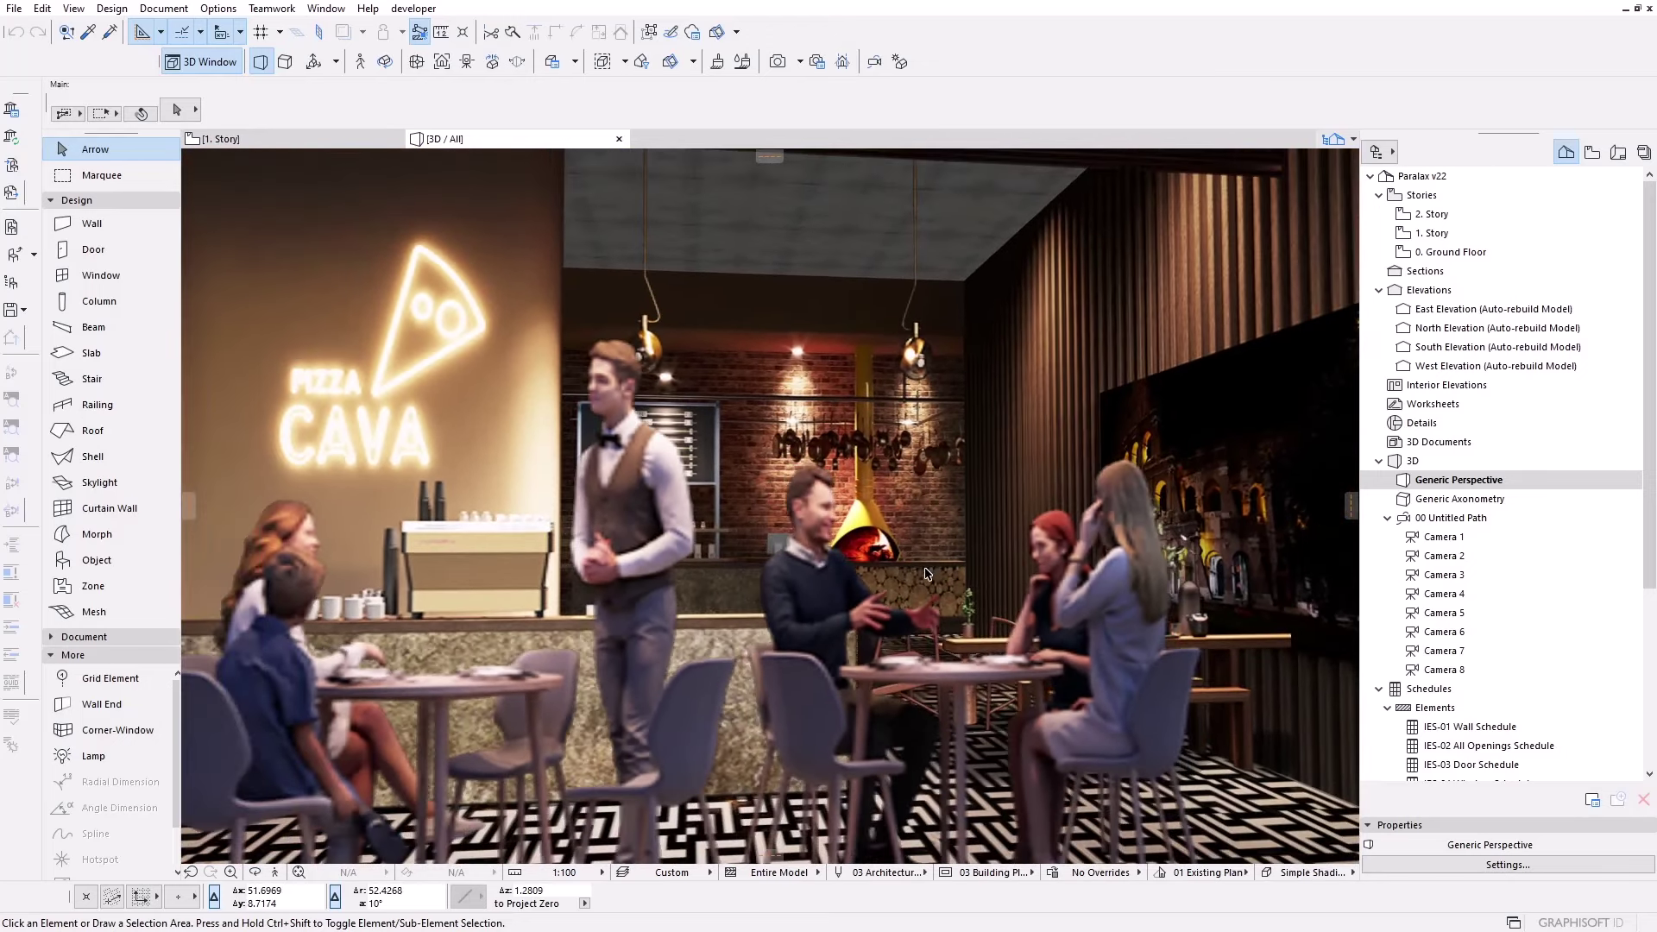
scroll(921, 575, down, 2)
scroll(871, 584, down, 2)
scroll(864, 586, down, 2)
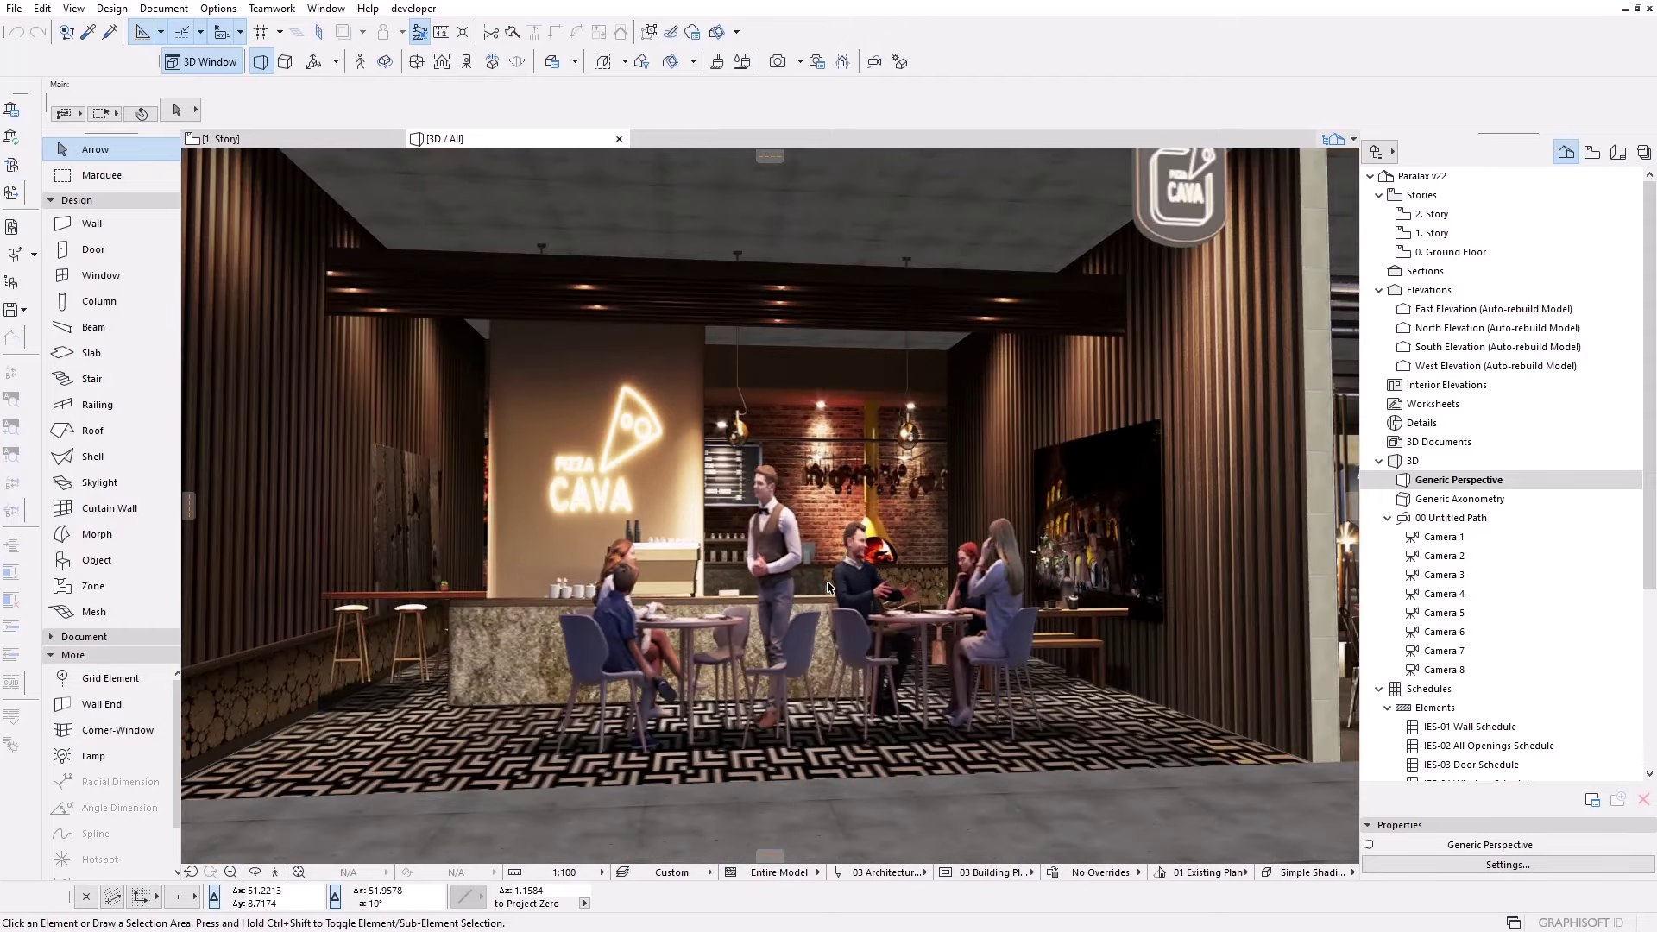
scroll(855, 587, down, 3)
scroll(844, 588, down, 1)
scroll(844, 588, up, 3)
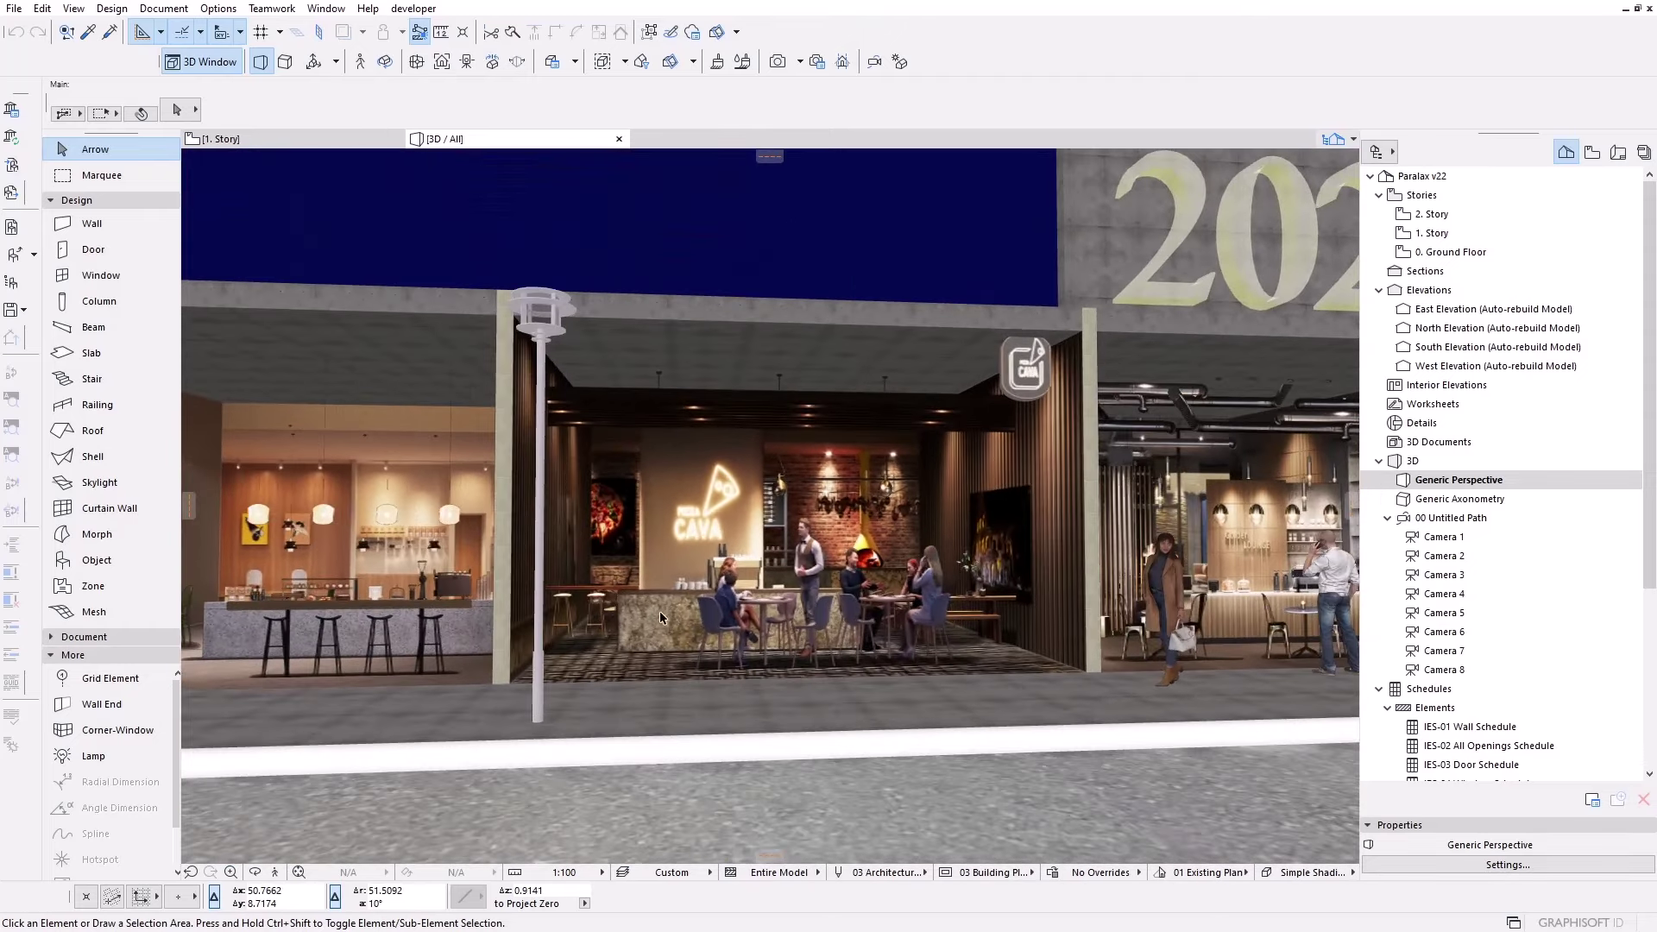
mouse_move(845, 589)
middle_down()
mouse_move(934, 606)
mouse_move(625, 609)
mouse_move(885, 622)
mouse_move(541, 634)
mouse_move(902, 625)
mouse_move(580, 674)
mouse_move(733, 659)
mouse_move(700, 623)
mouse_move(857, 661)
mouse_move(926, 652)
middle_up()
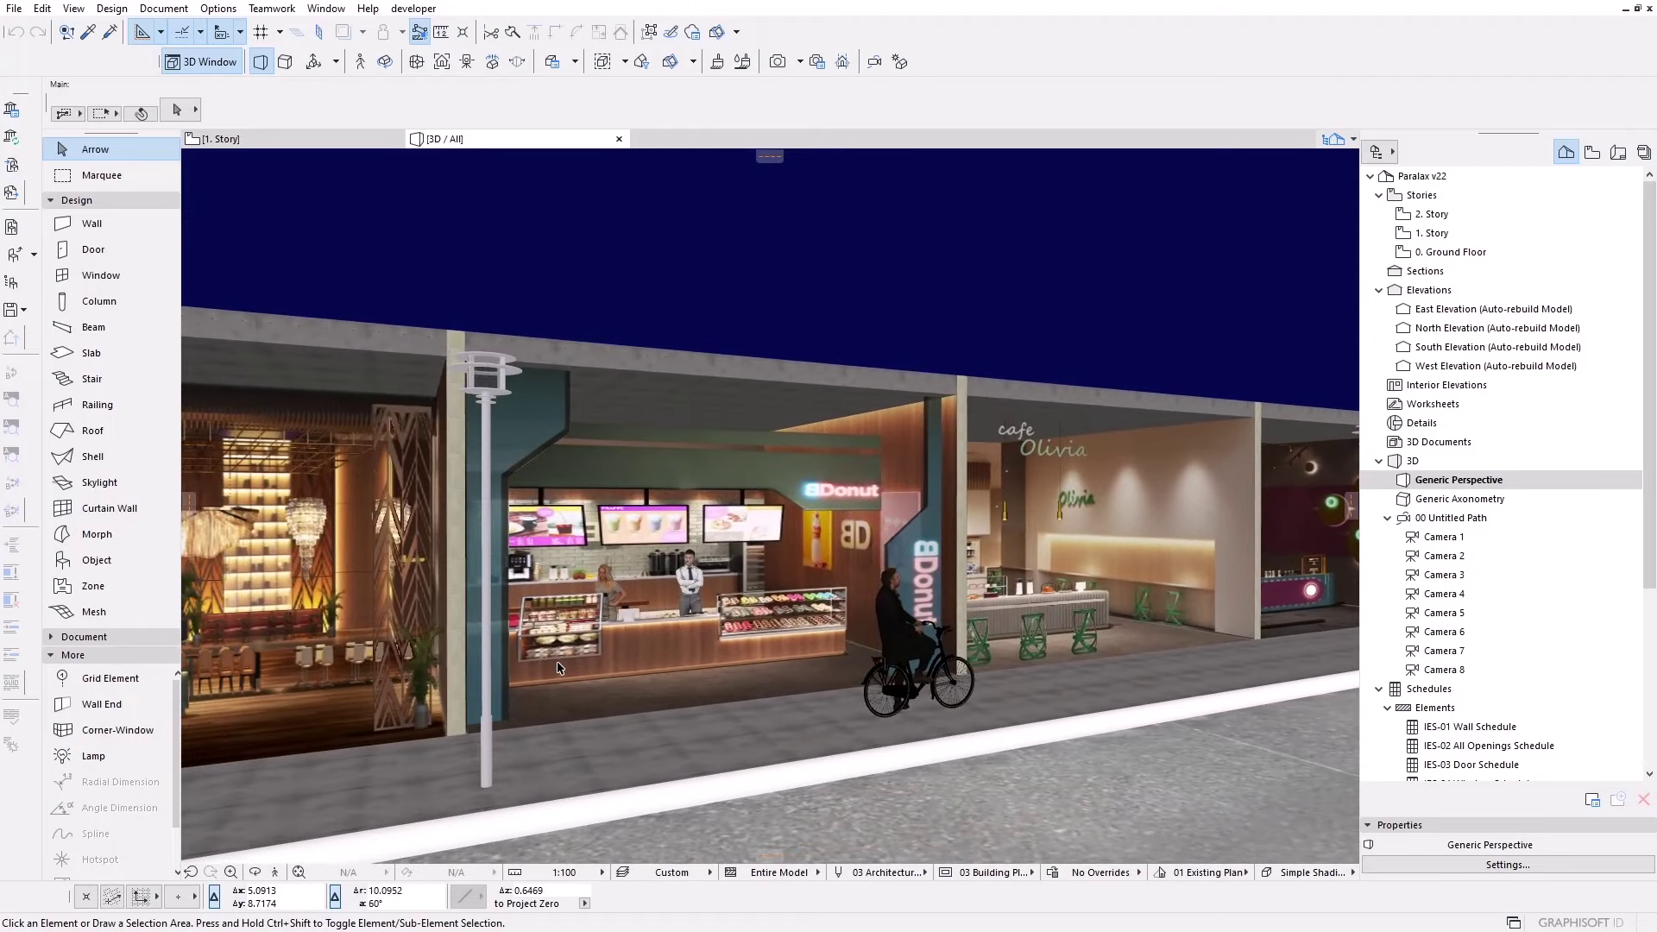
- Orbit around the two-level café and neon lounge, then restore the Generic Perspective view
mouse_move(556, 667)
middle_down()
mouse_move(817, 641)
mouse_move(652, 637)
mouse_move(559, 691)
middle_up()
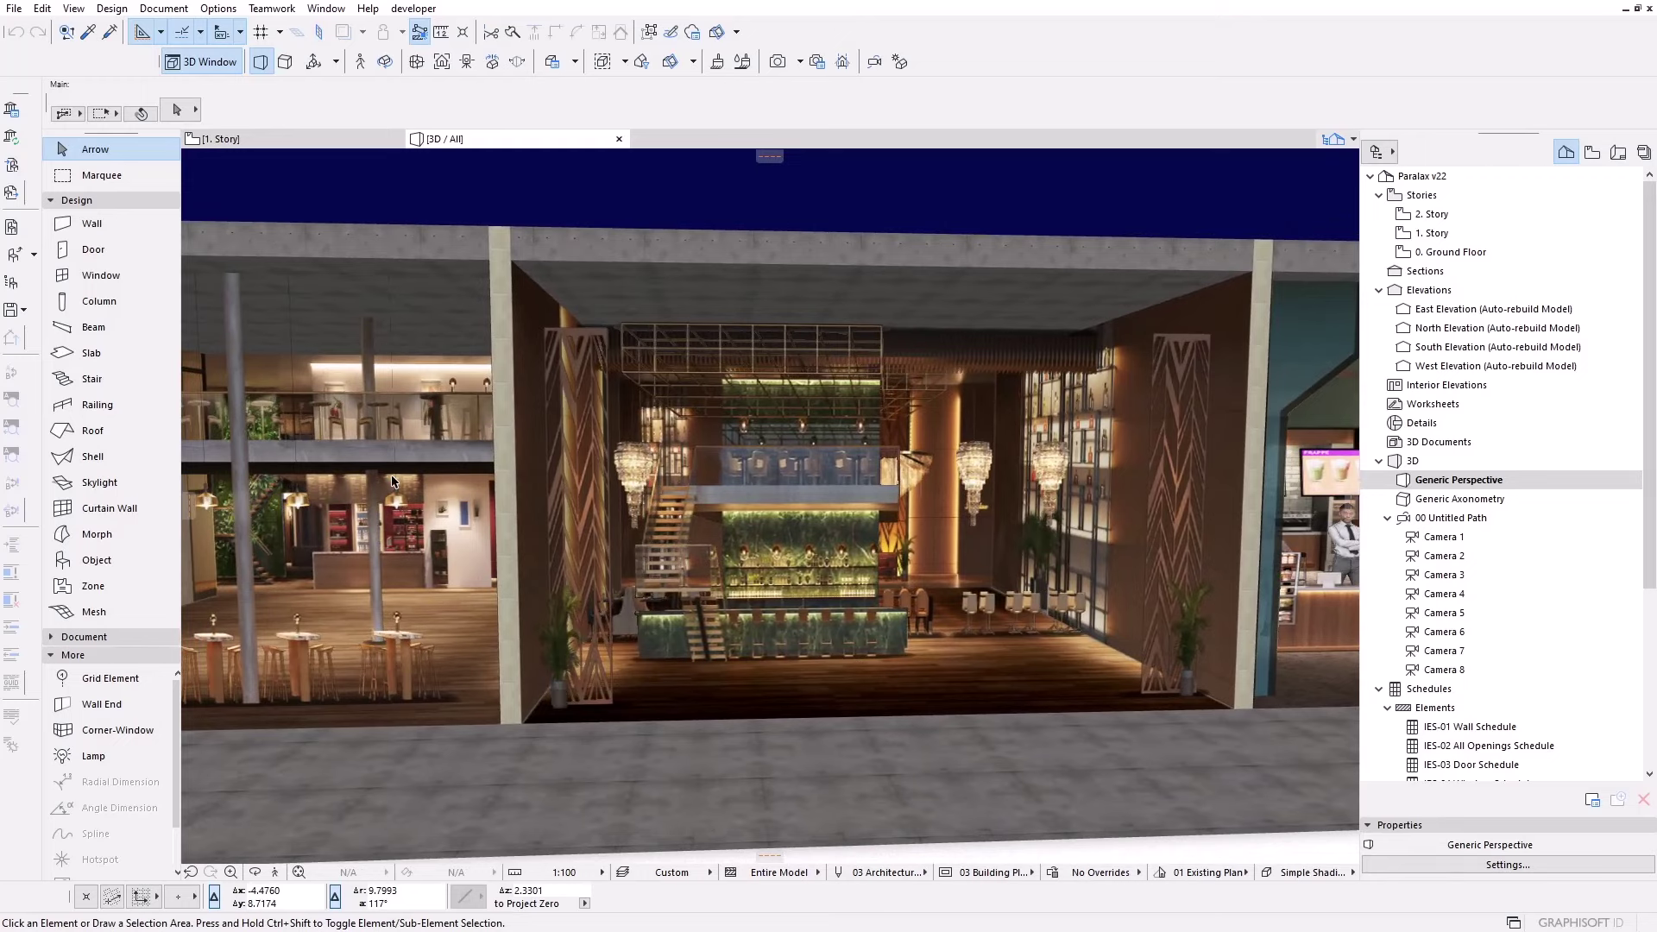
mouse_move(438, 589)
middle_down()
mouse_move(764, 590)
mouse_move(767, 604)
middle_up()
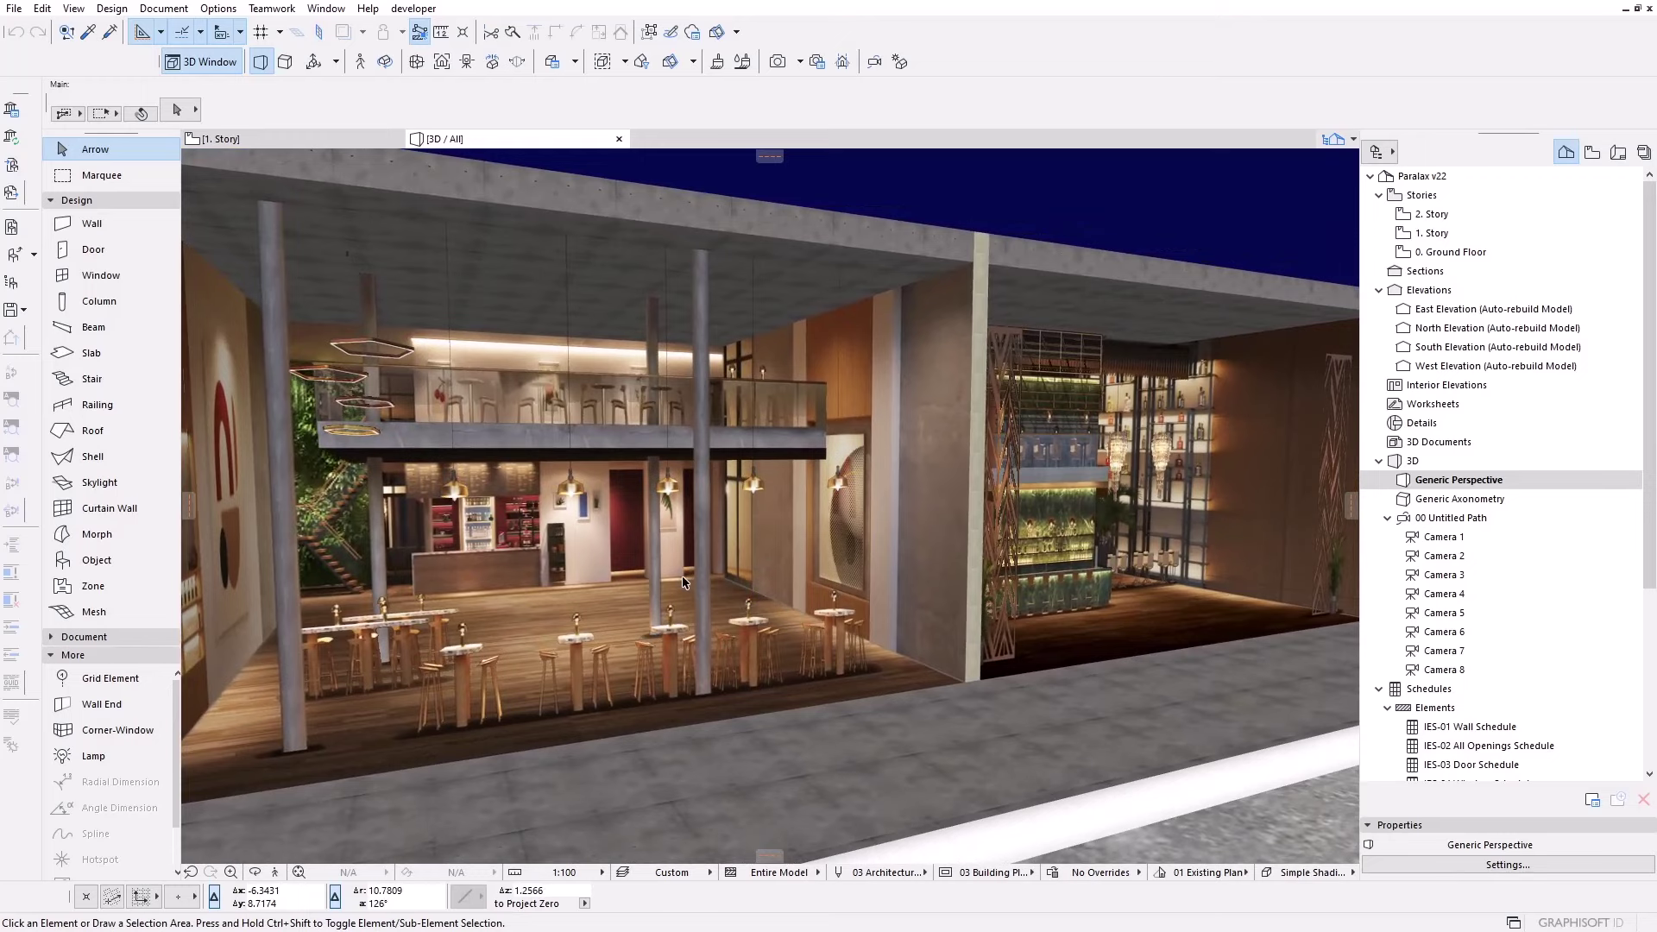
shift+middle_drag(537, 627, 891, 568)
mouse_move(782, 596)
shift+middle_down()
mouse_move(920, 607)
mouse_move(545, 560)
shift+middle_up()
scroll(920, 607, down, 5)
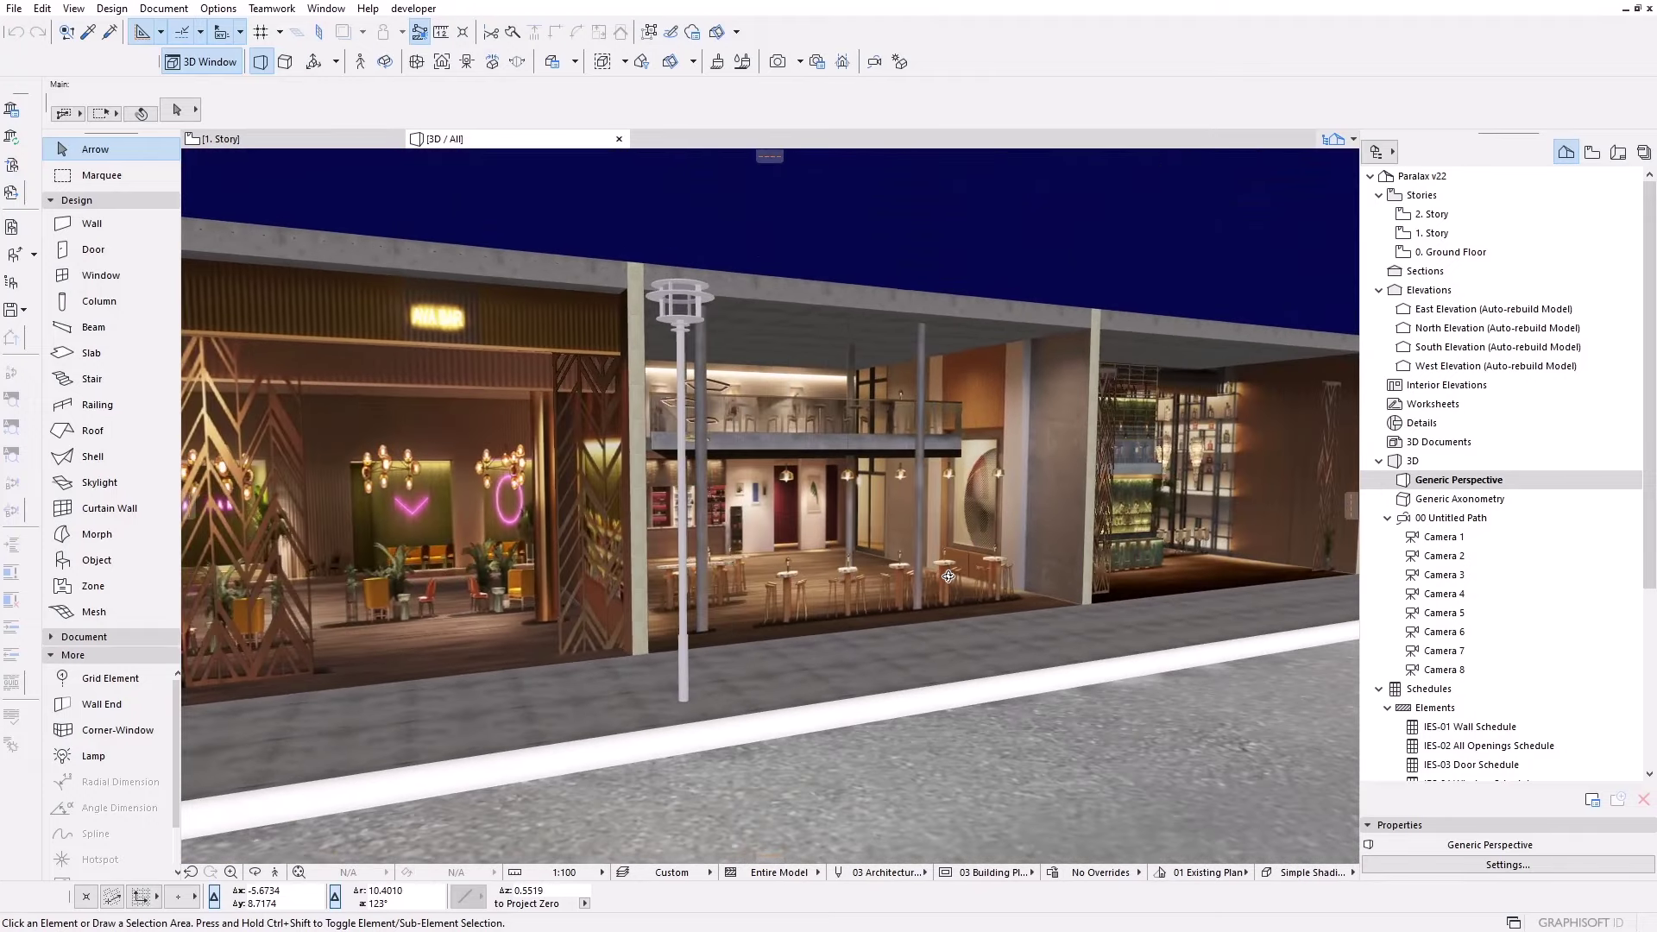
middle_drag(948, 577, 556, 532)
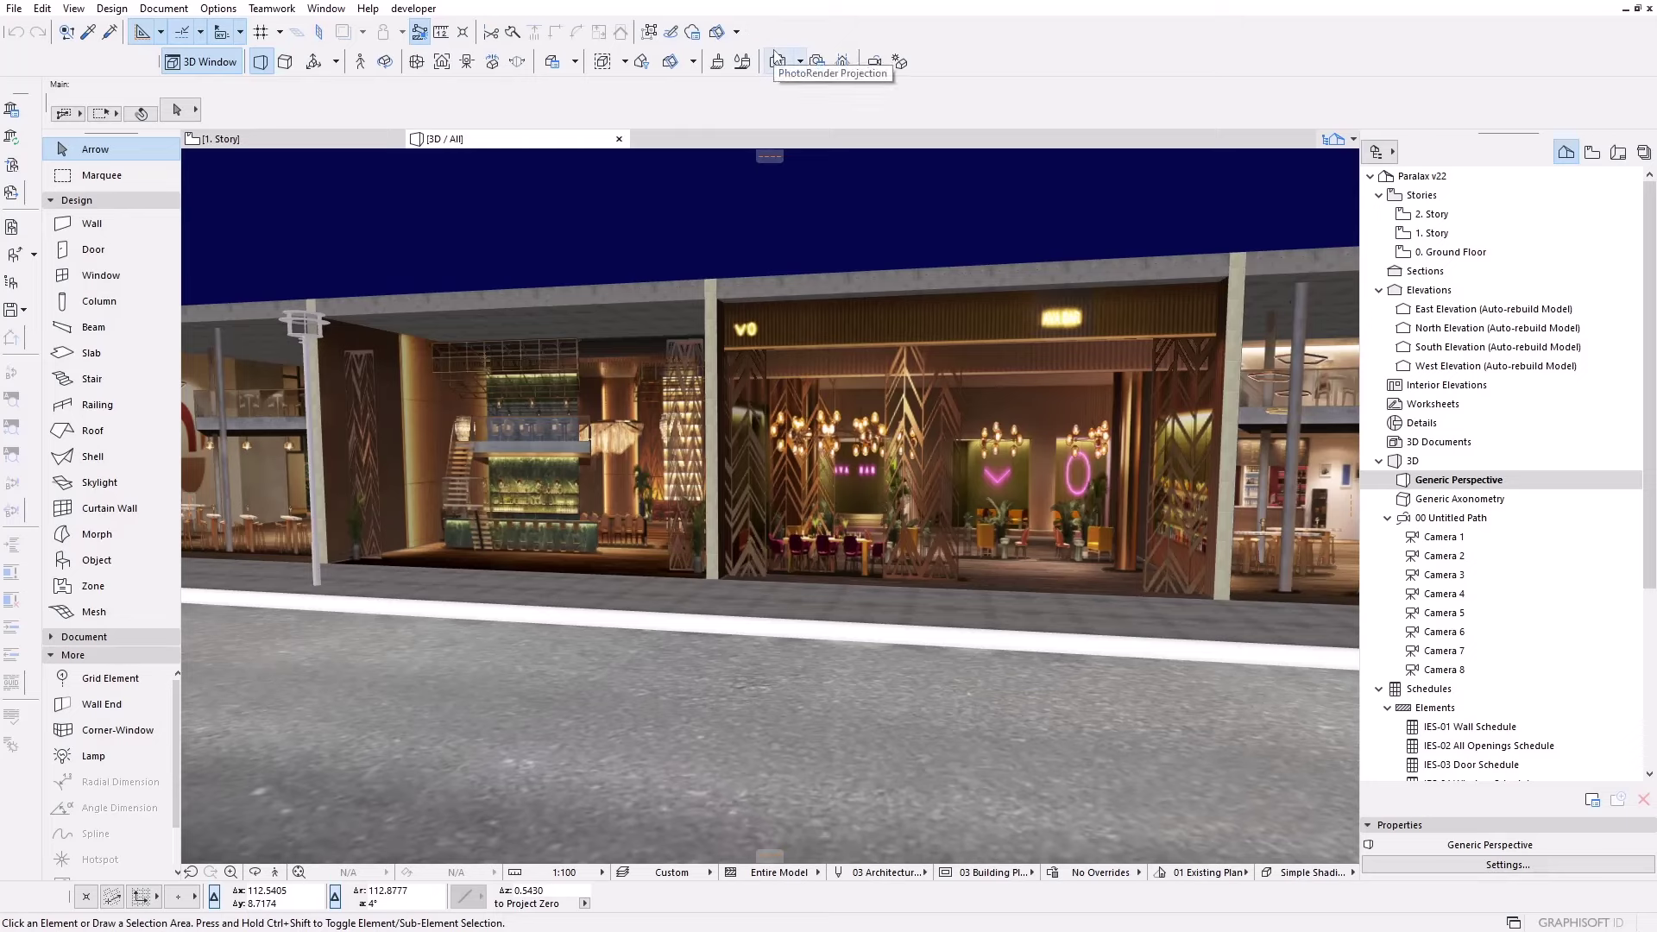
click(1506, 486)
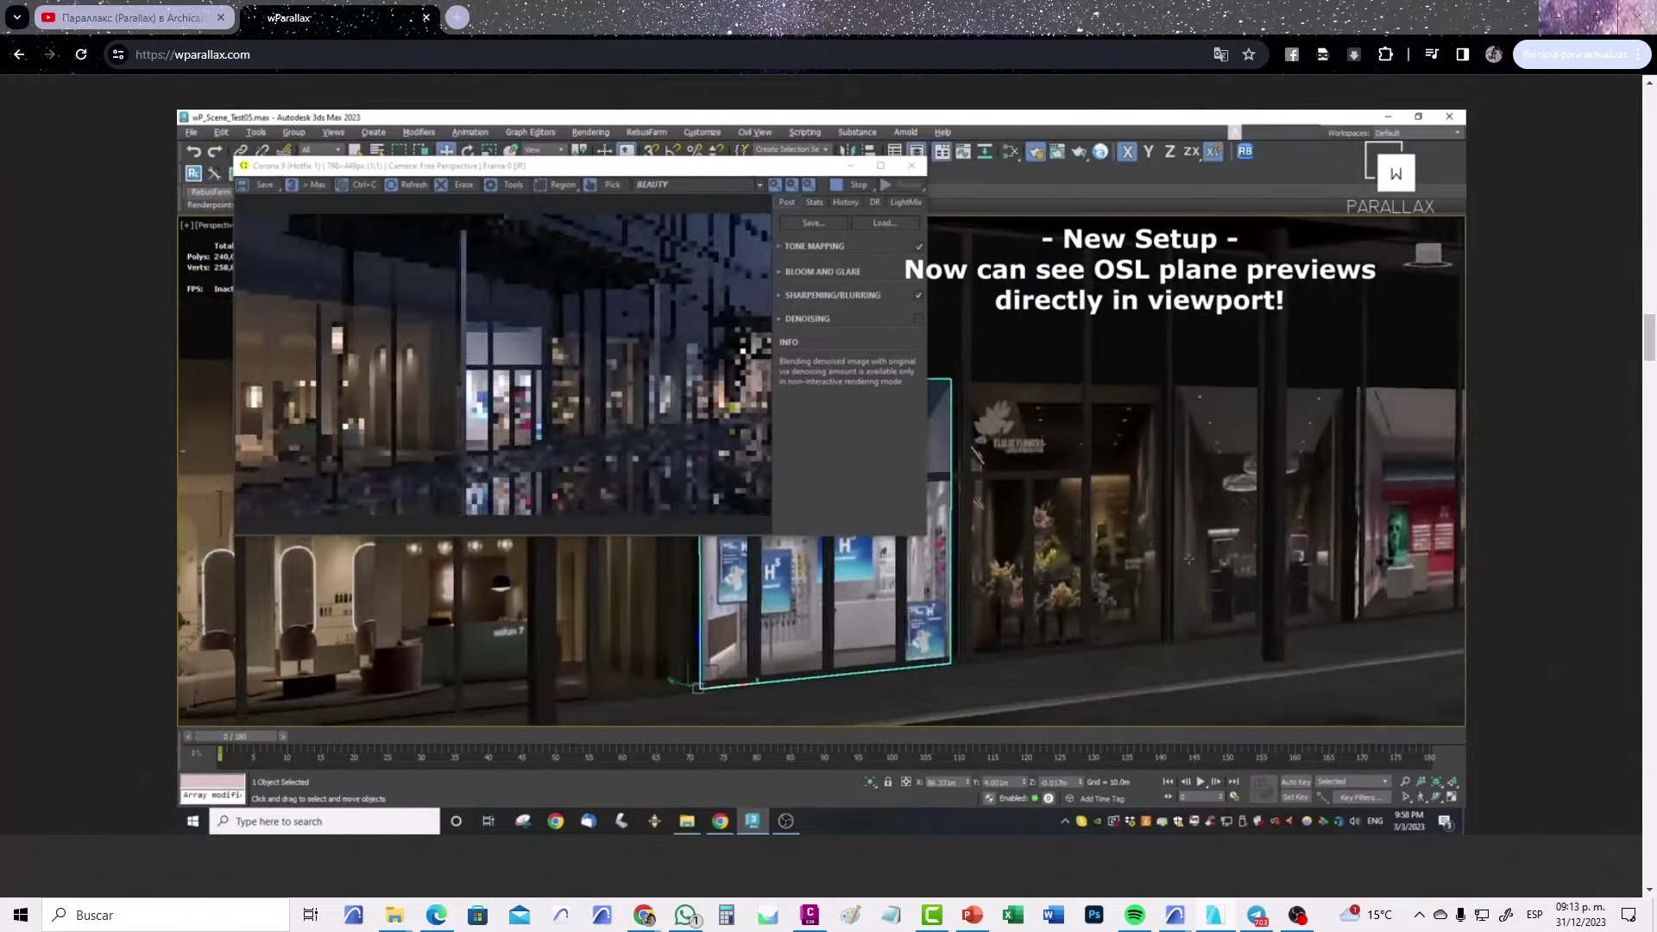
- Scroll up the wParallax page through the room, office and retail packs
scroll(953, 369, up, 2)
scroll(958, 367, up, 3)
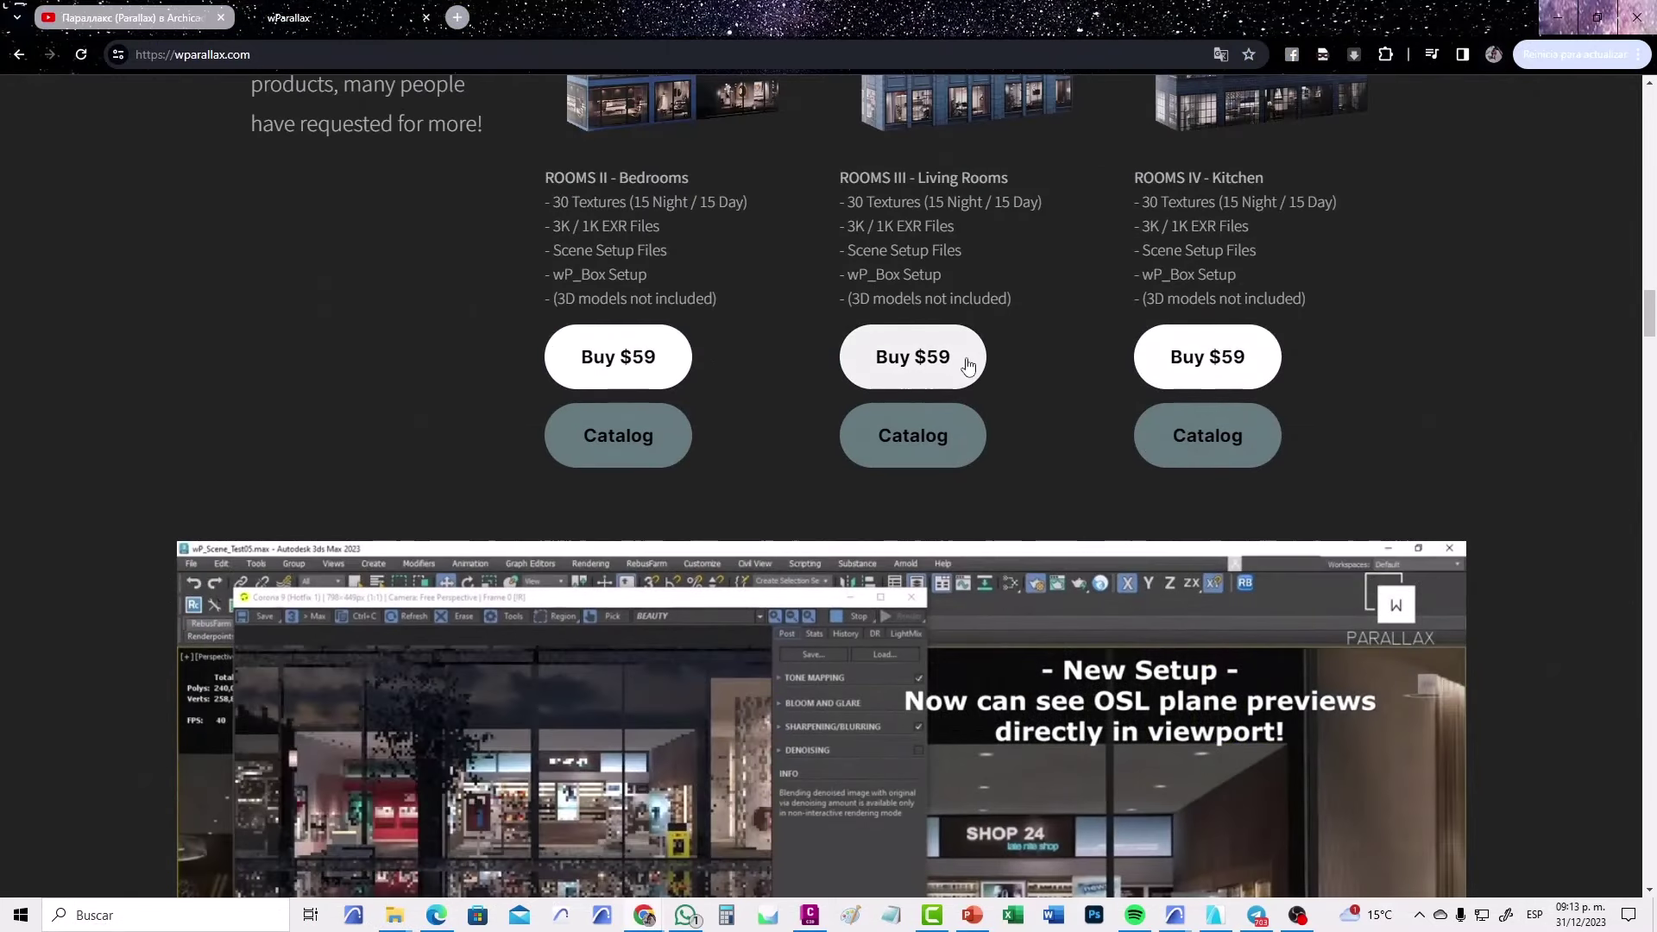
scroll(1103, 509, up, 3)
scroll(1105, 504, up, 2)
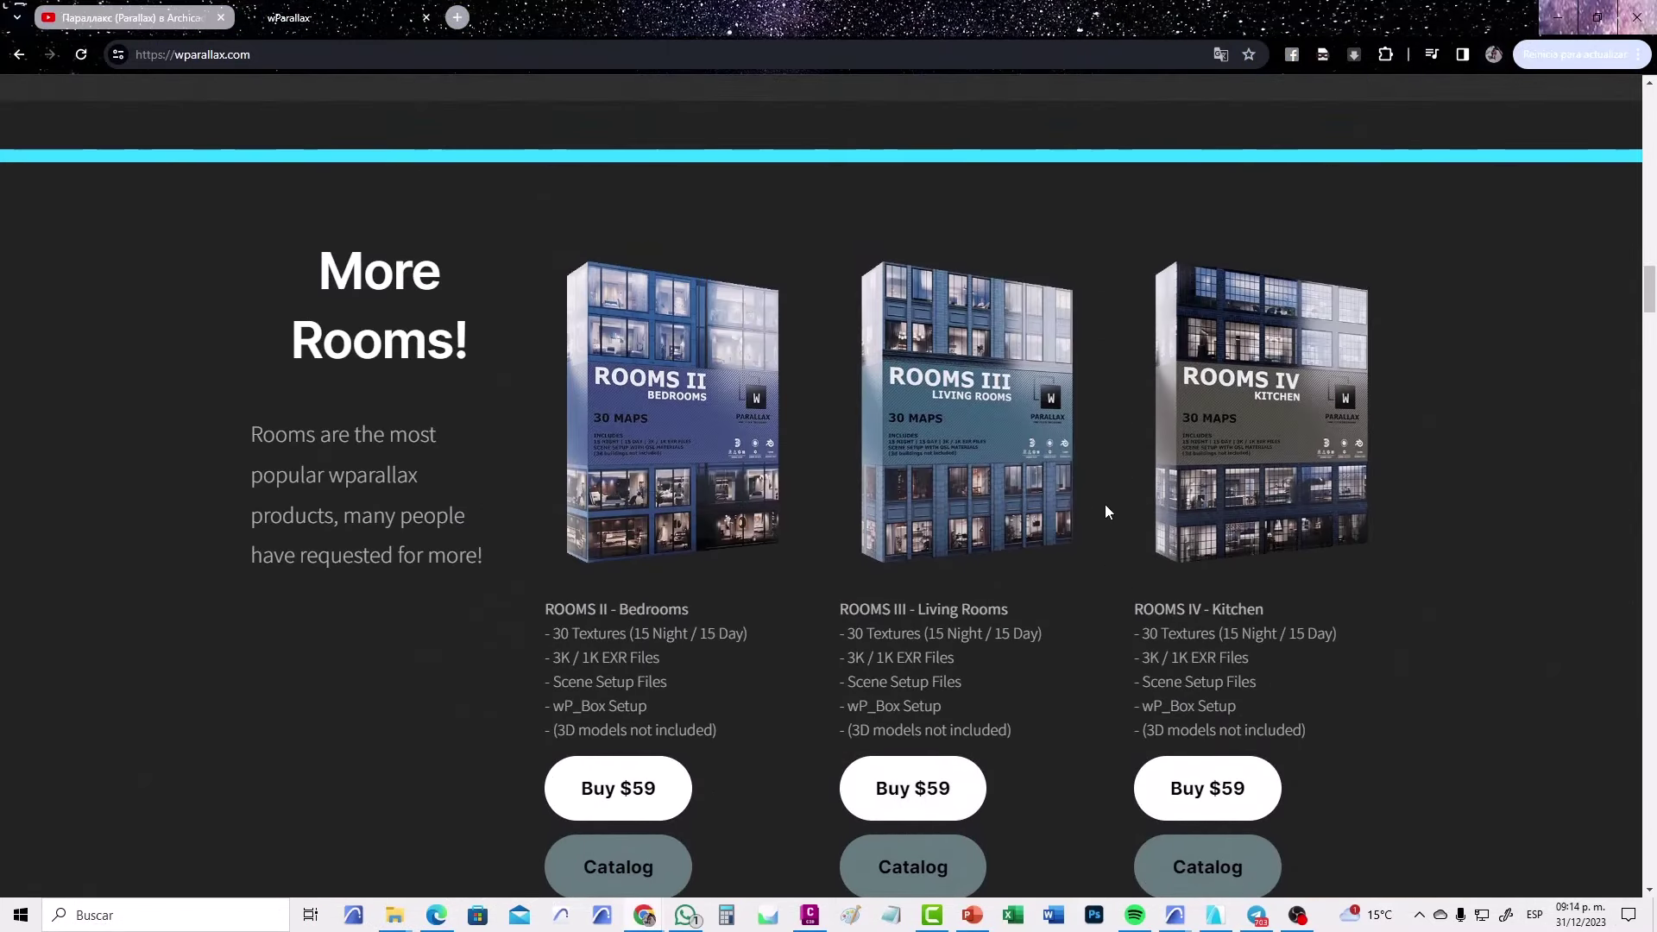
scroll(1105, 510, up, 2)
scroll(1105, 509, up, 1)
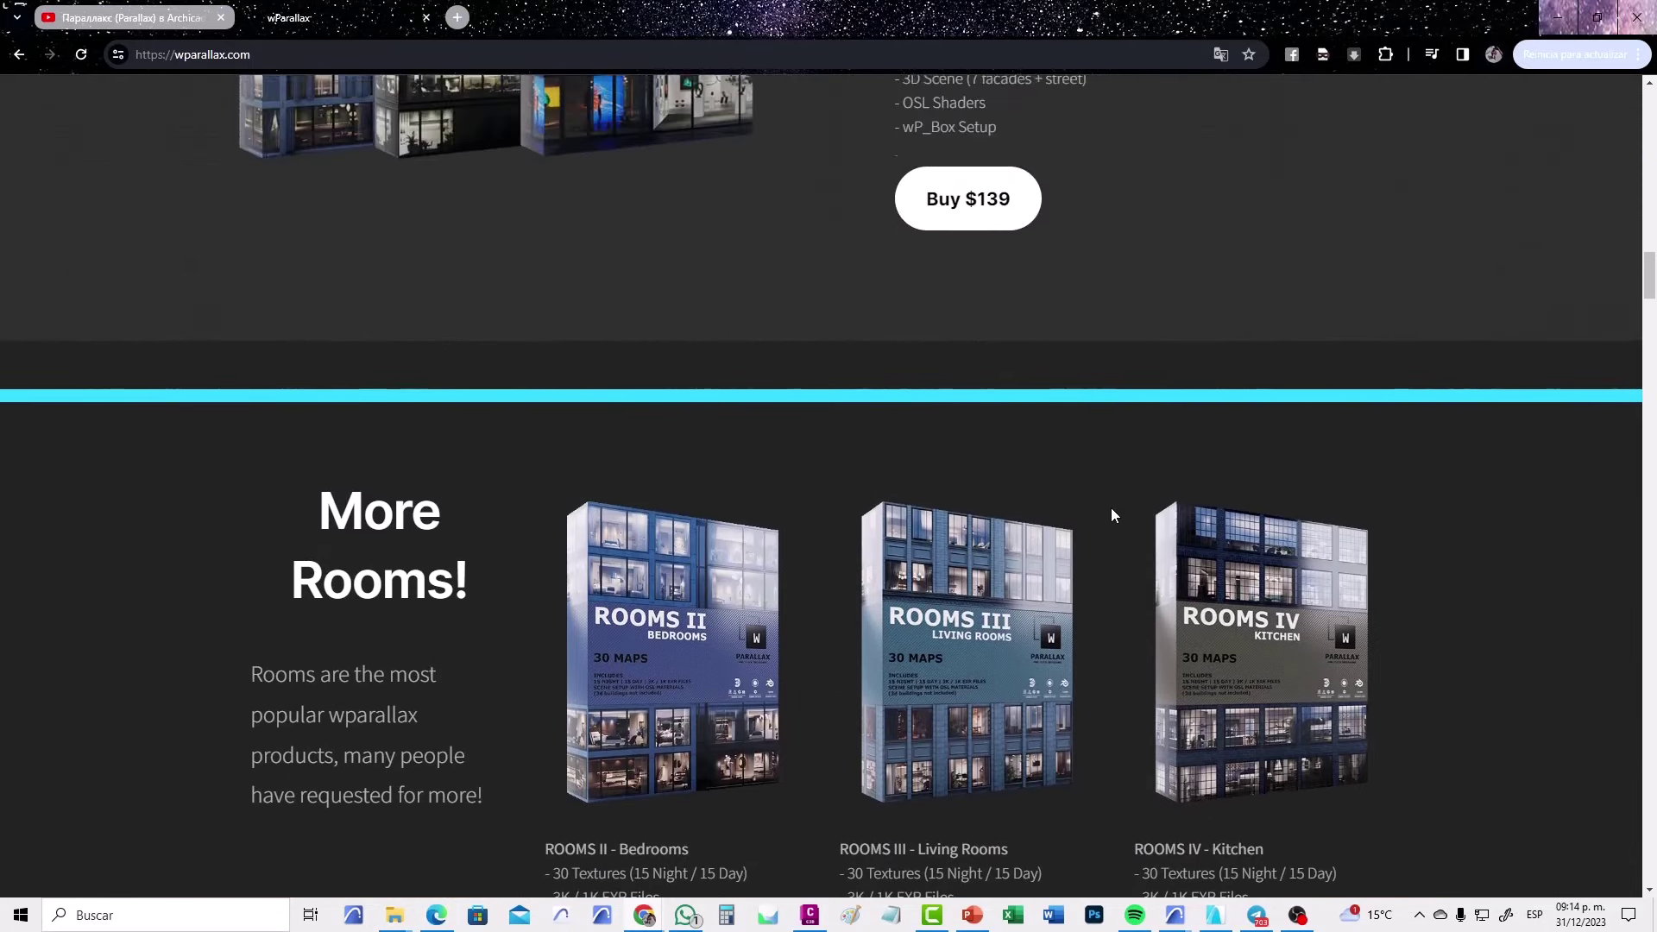
scroll(1104, 535, up, 1)
scroll(1084, 590, up, 3)
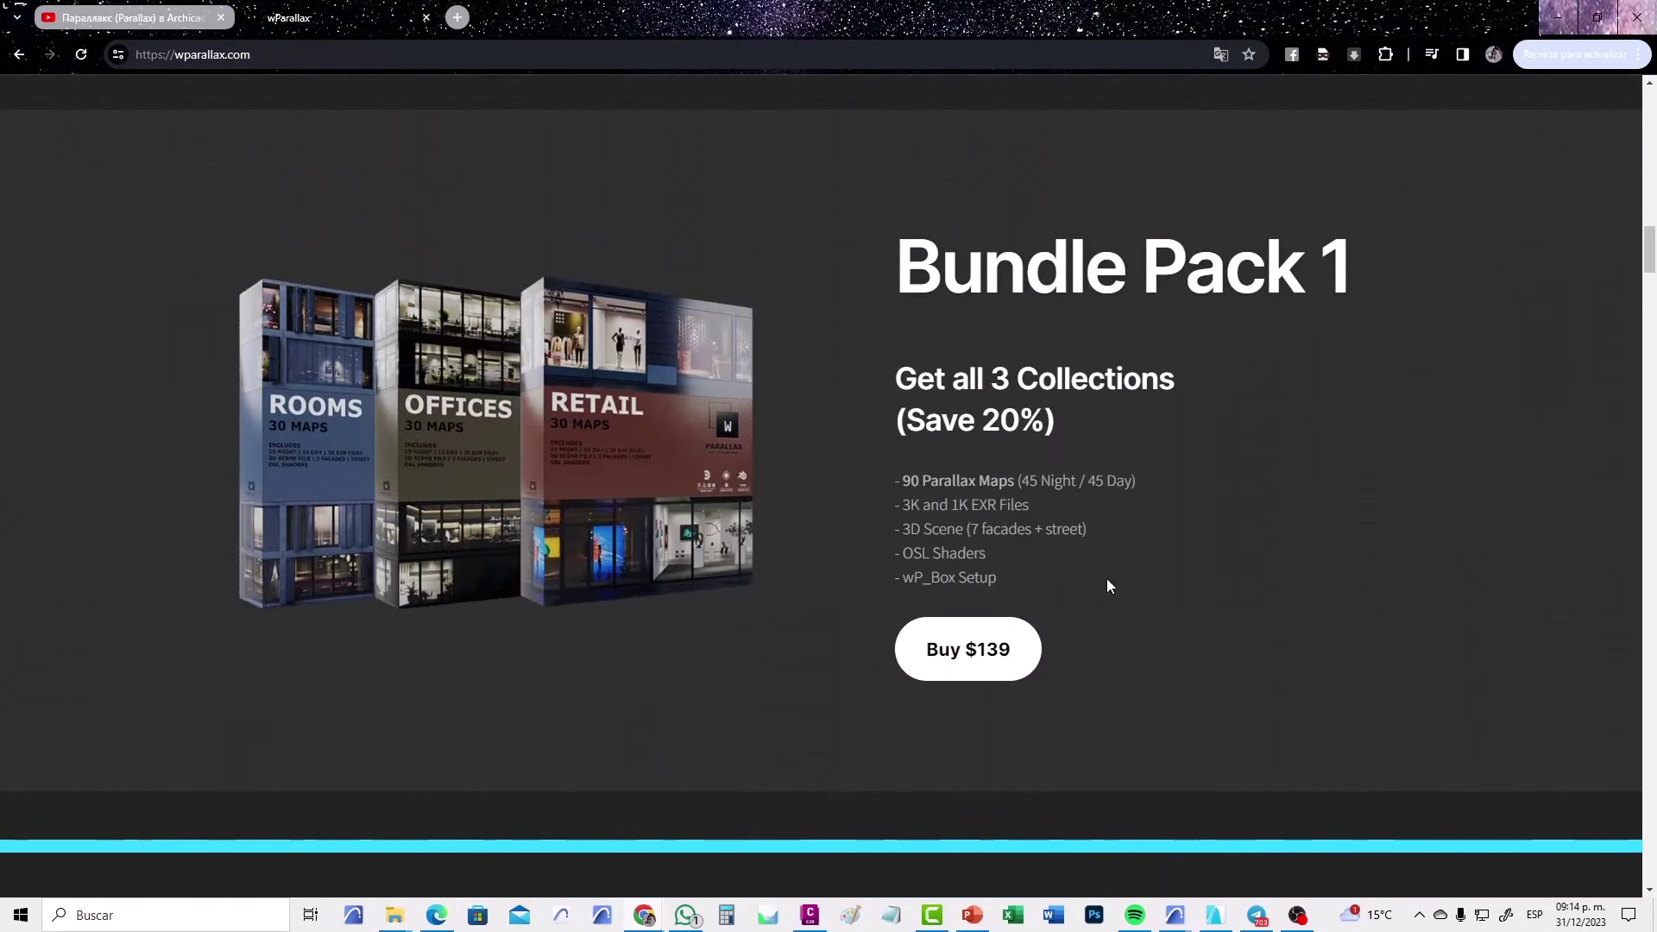
scroll(1109, 586, up, 1)
scroll(1108, 586, up, 1)
scroll(1108, 586, up, 3)
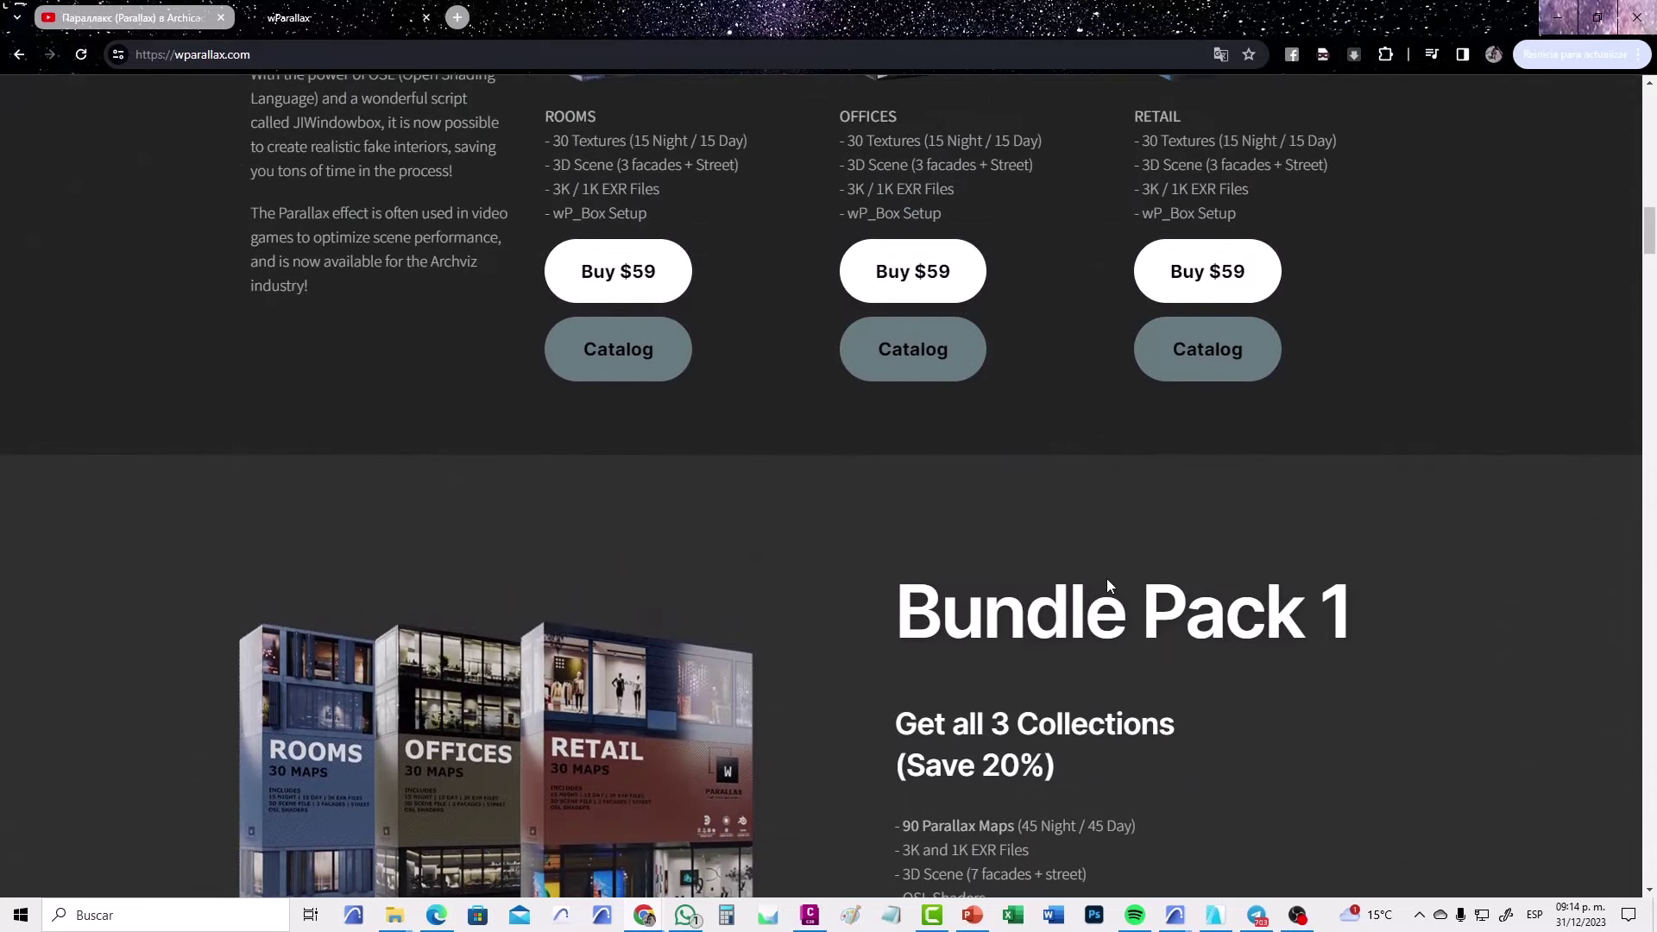
scroll(1109, 589, up, 1)
scroll(1109, 590, up, 3)
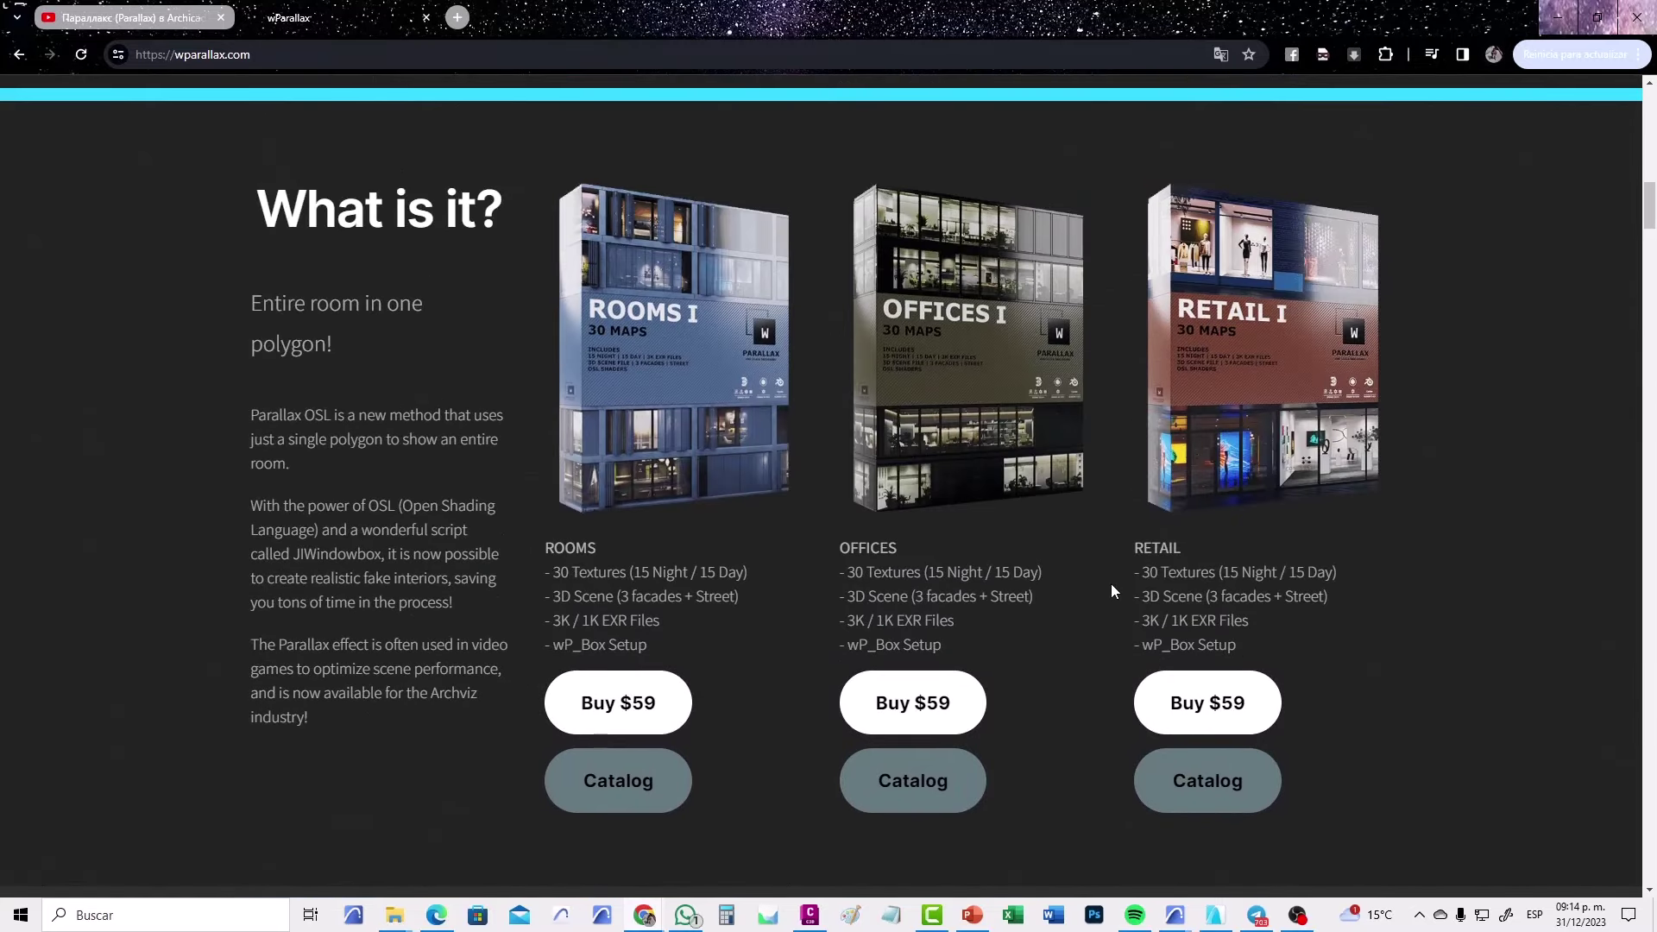
scroll(1110, 584, up, 6)
scroll(1111, 584, up, 5)
scroll(1111, 584, up, 3)
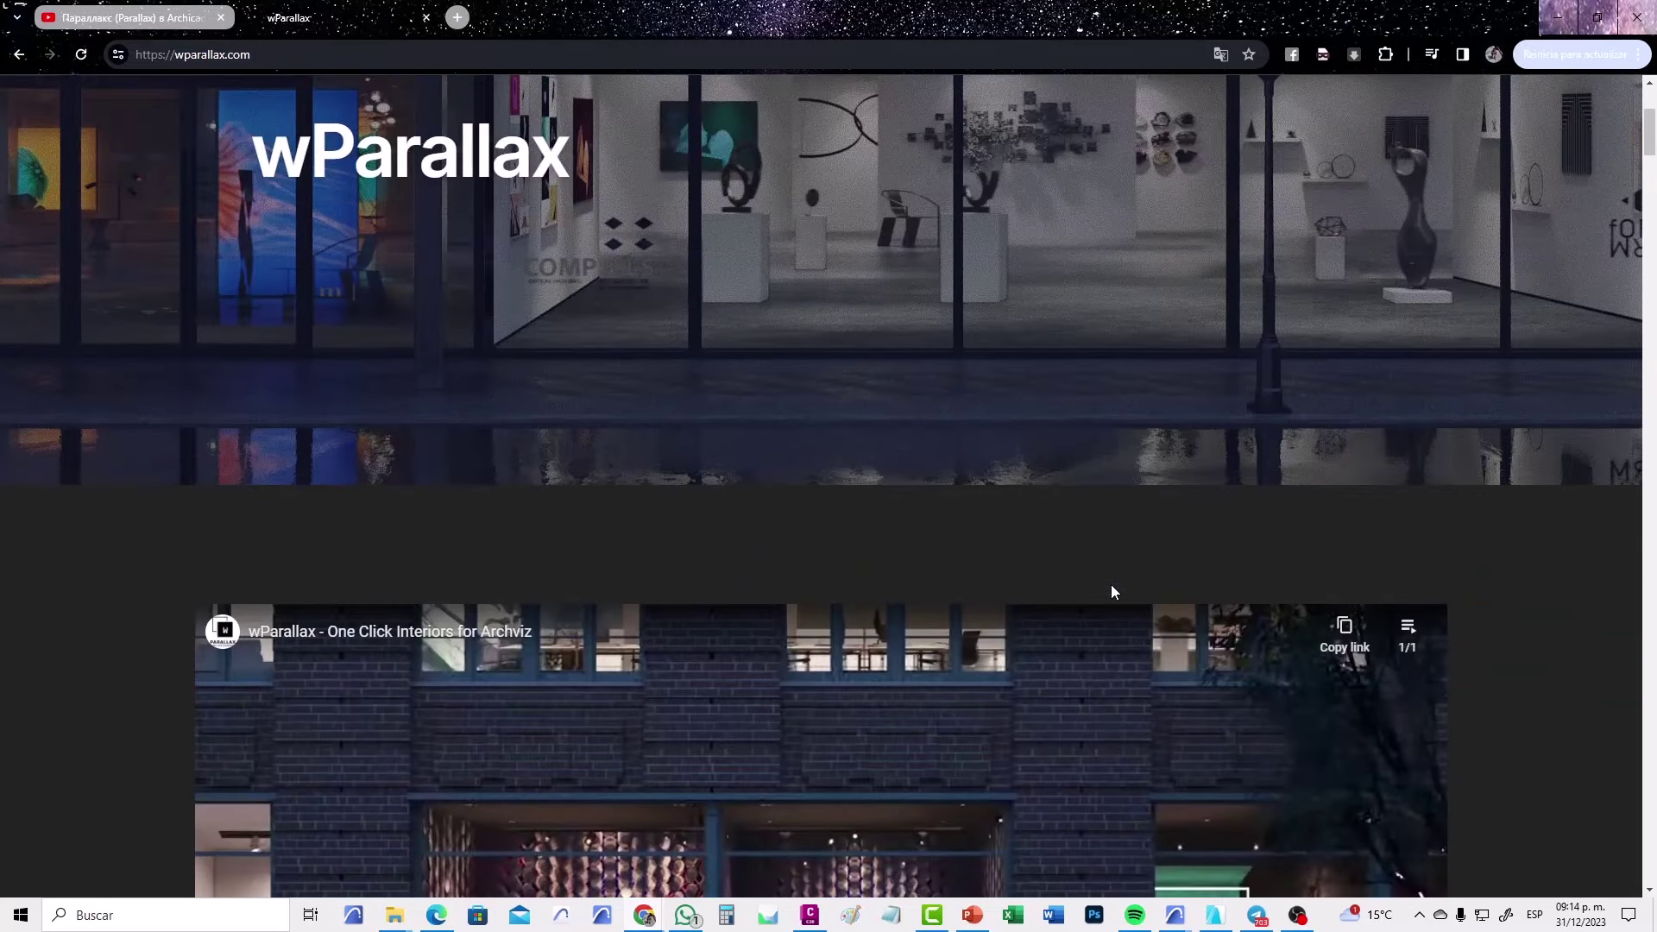
scroll(1111, 583, up, 3)
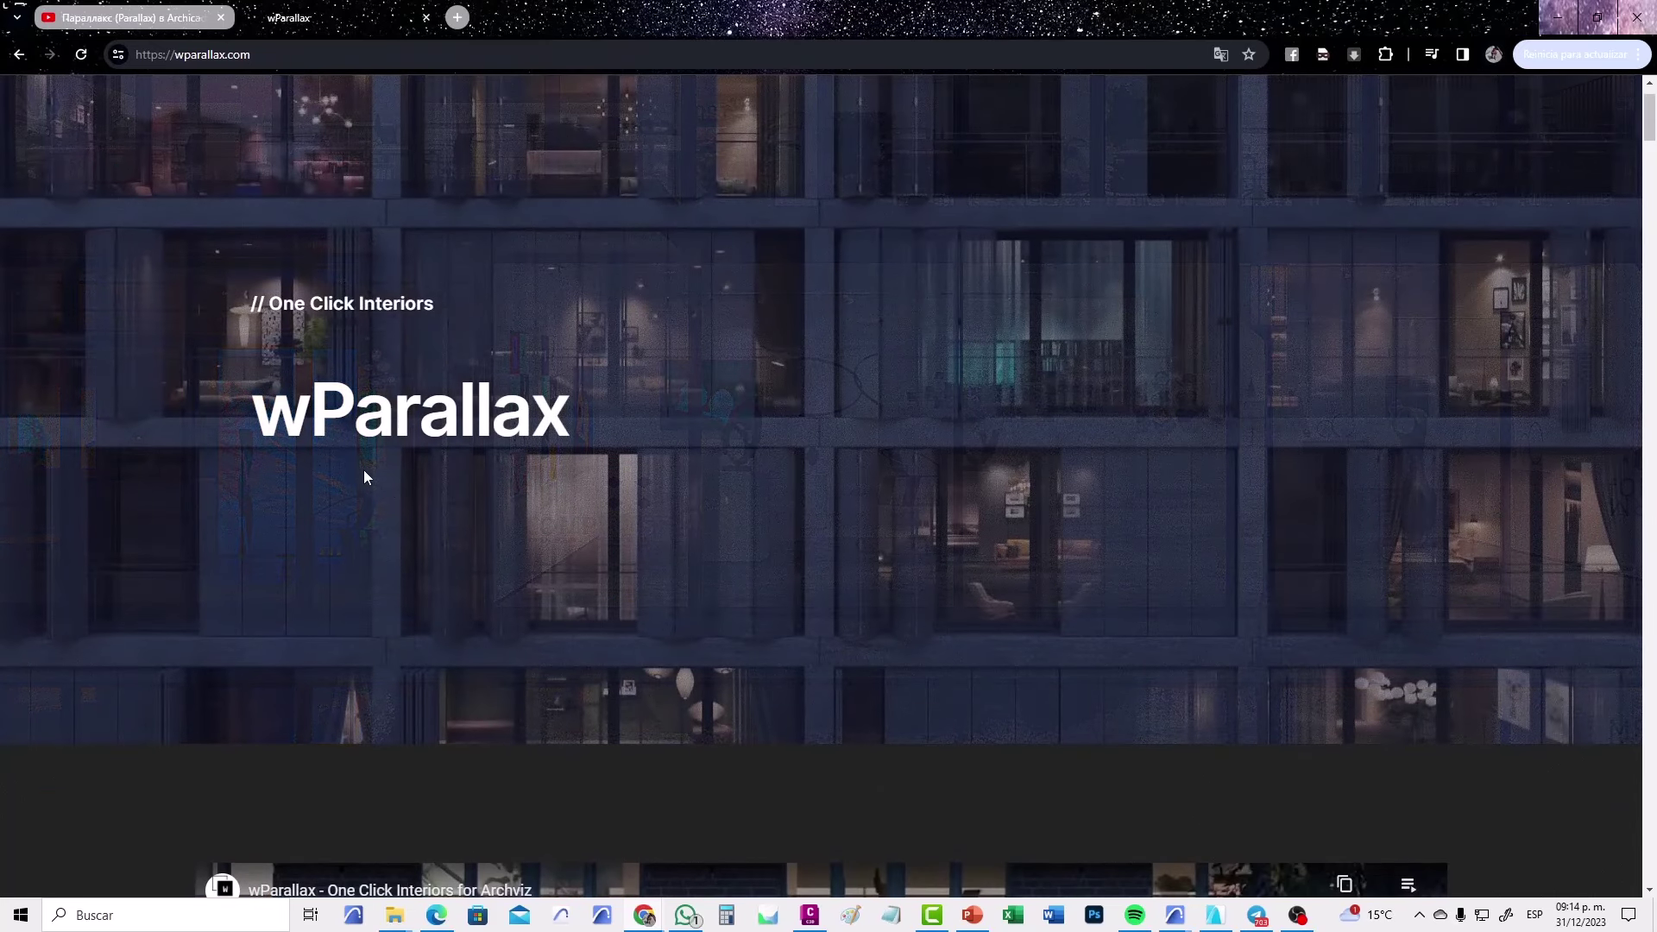
scroll(732, 490, up, 1)
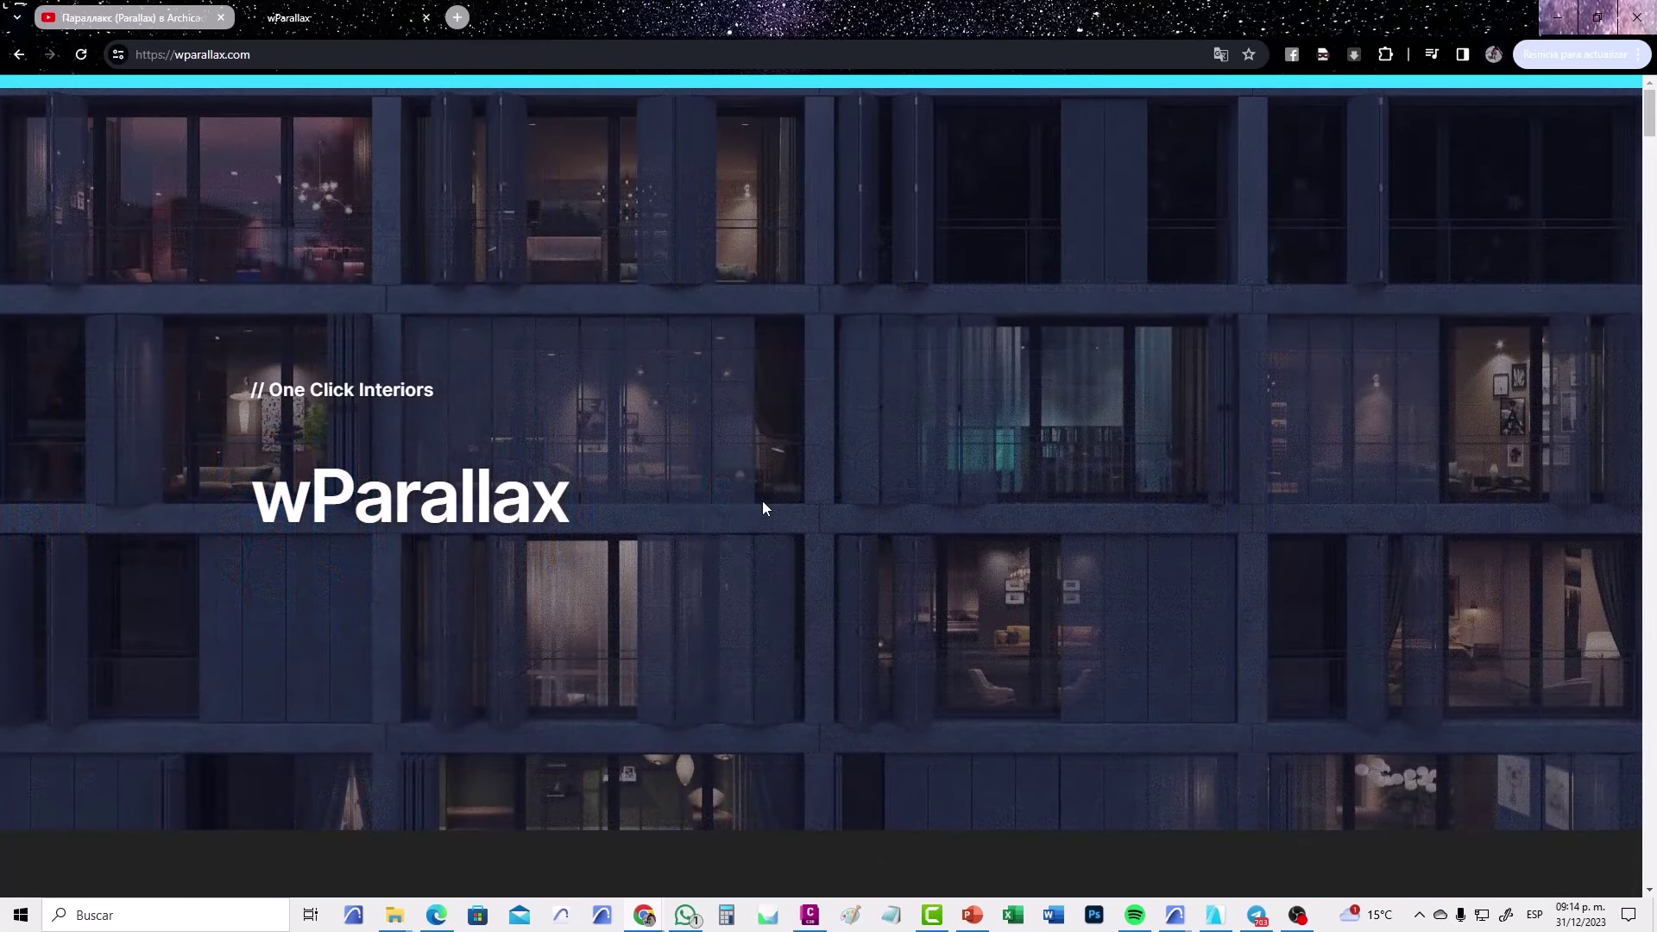
- Scroll back down to the Bundle Pack 2 offer with Rooms II–IV at 20% off
scroll(767, 507, down, 5)
scroll(863, 561, down, 10)
scroll(992, 605, down, 4)
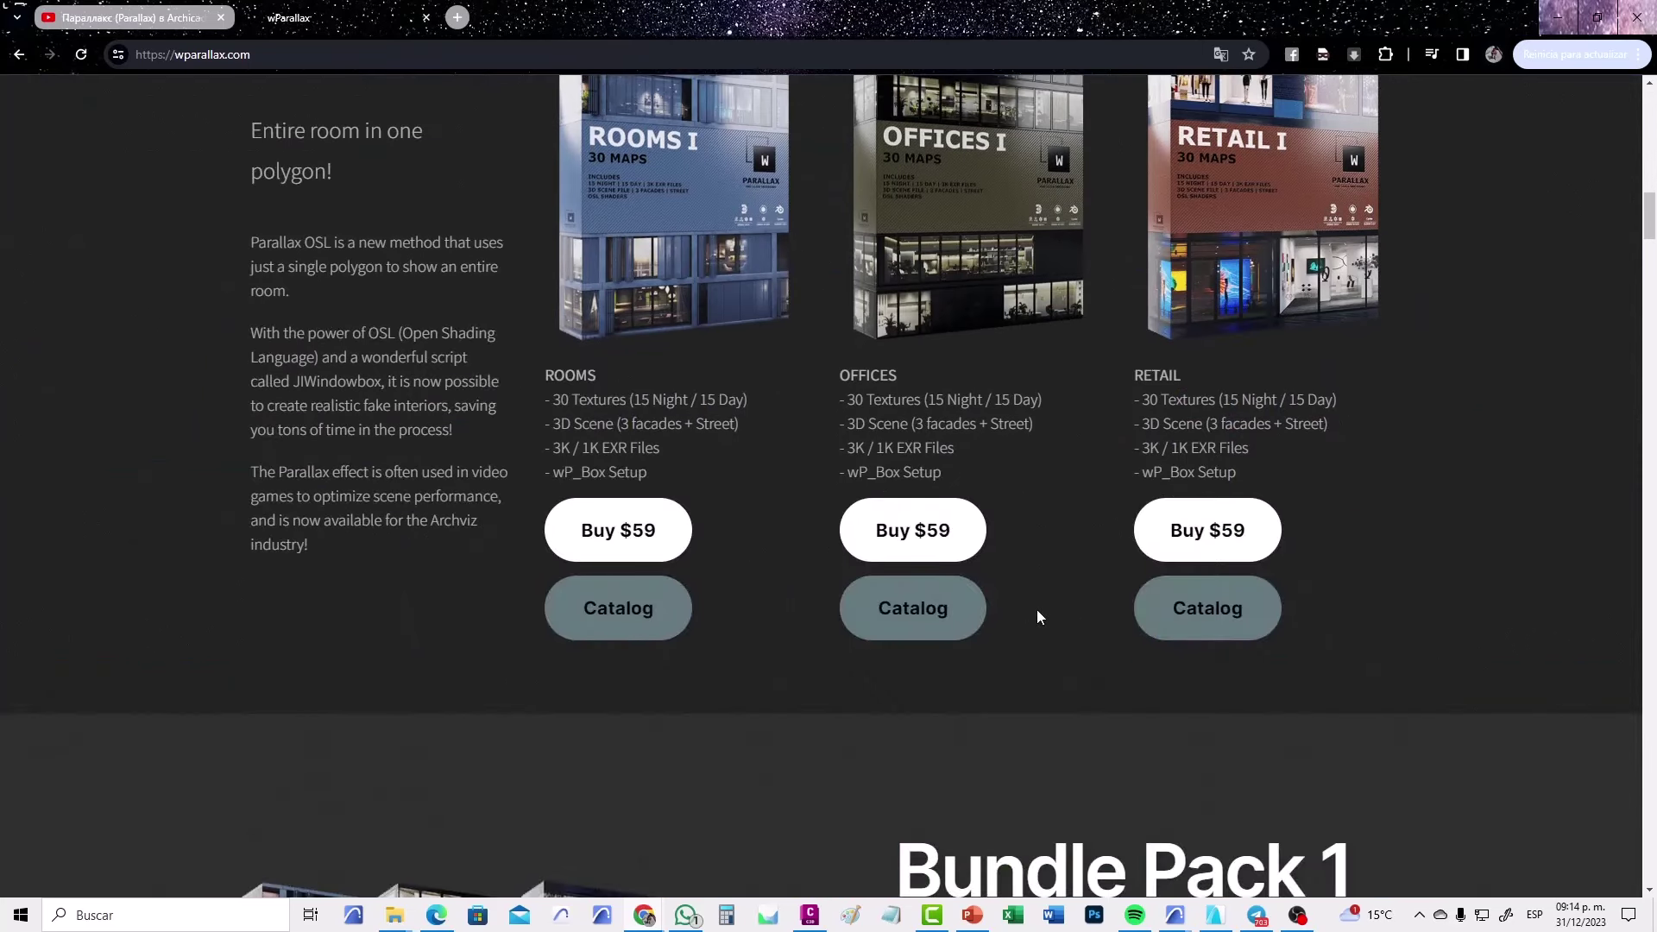
scroll(1037, 610, up, 3)
scroll(1041, 608, down, 1)
scroll(1041, 608, down, 1)
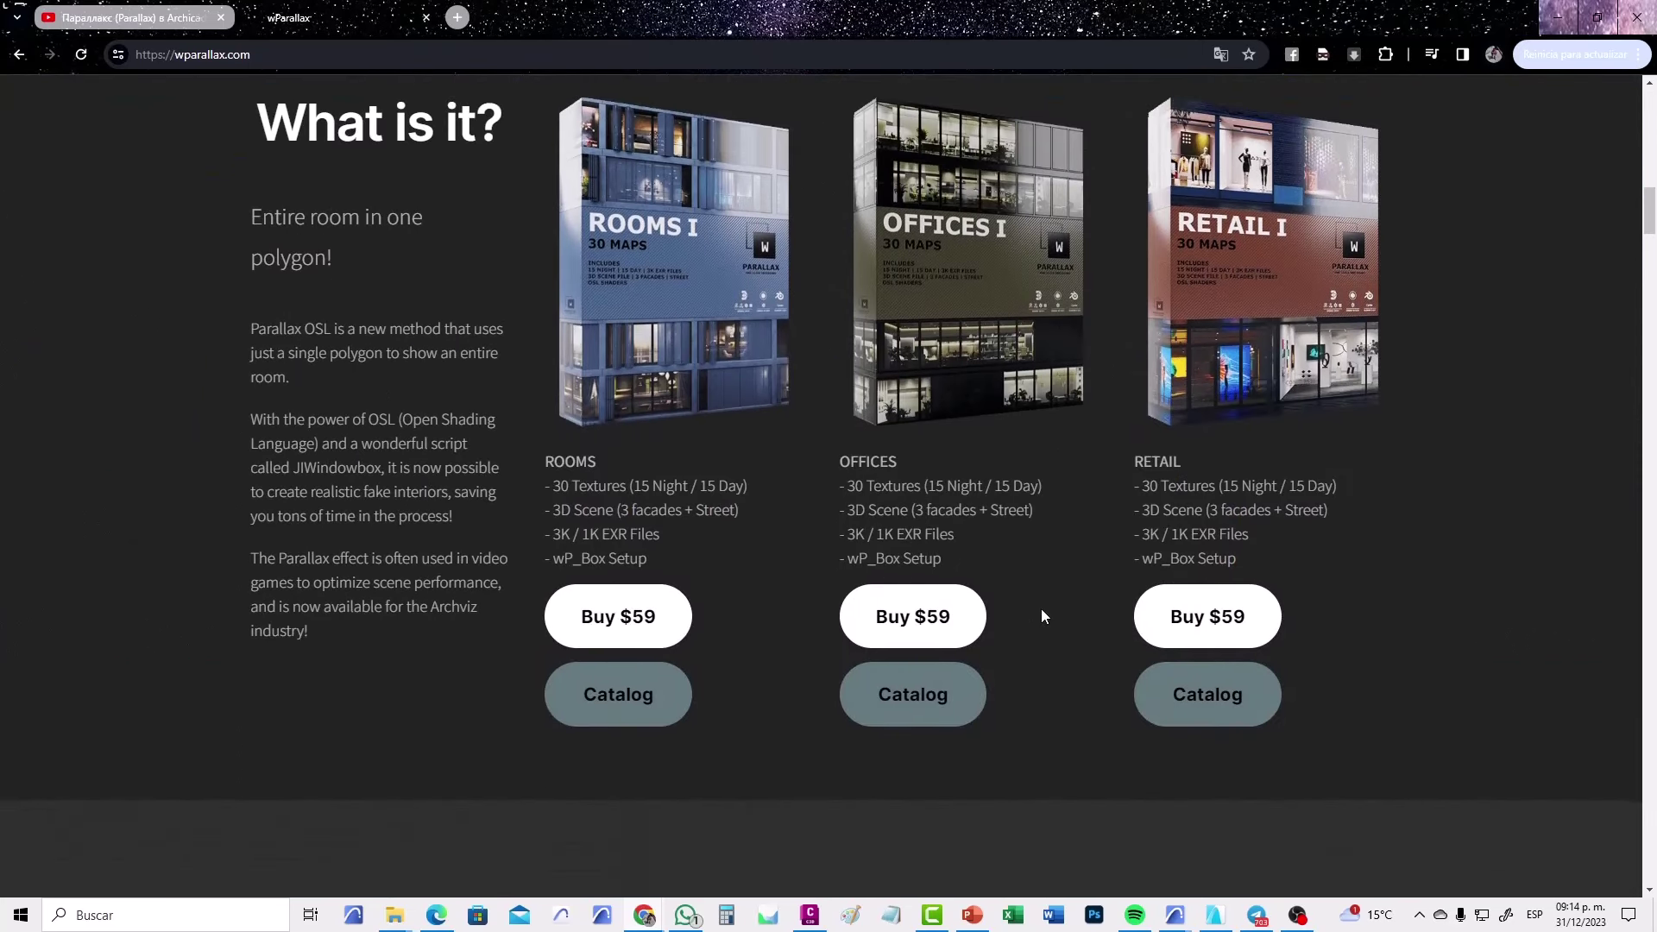
scroll(1041, 608, down, 3)
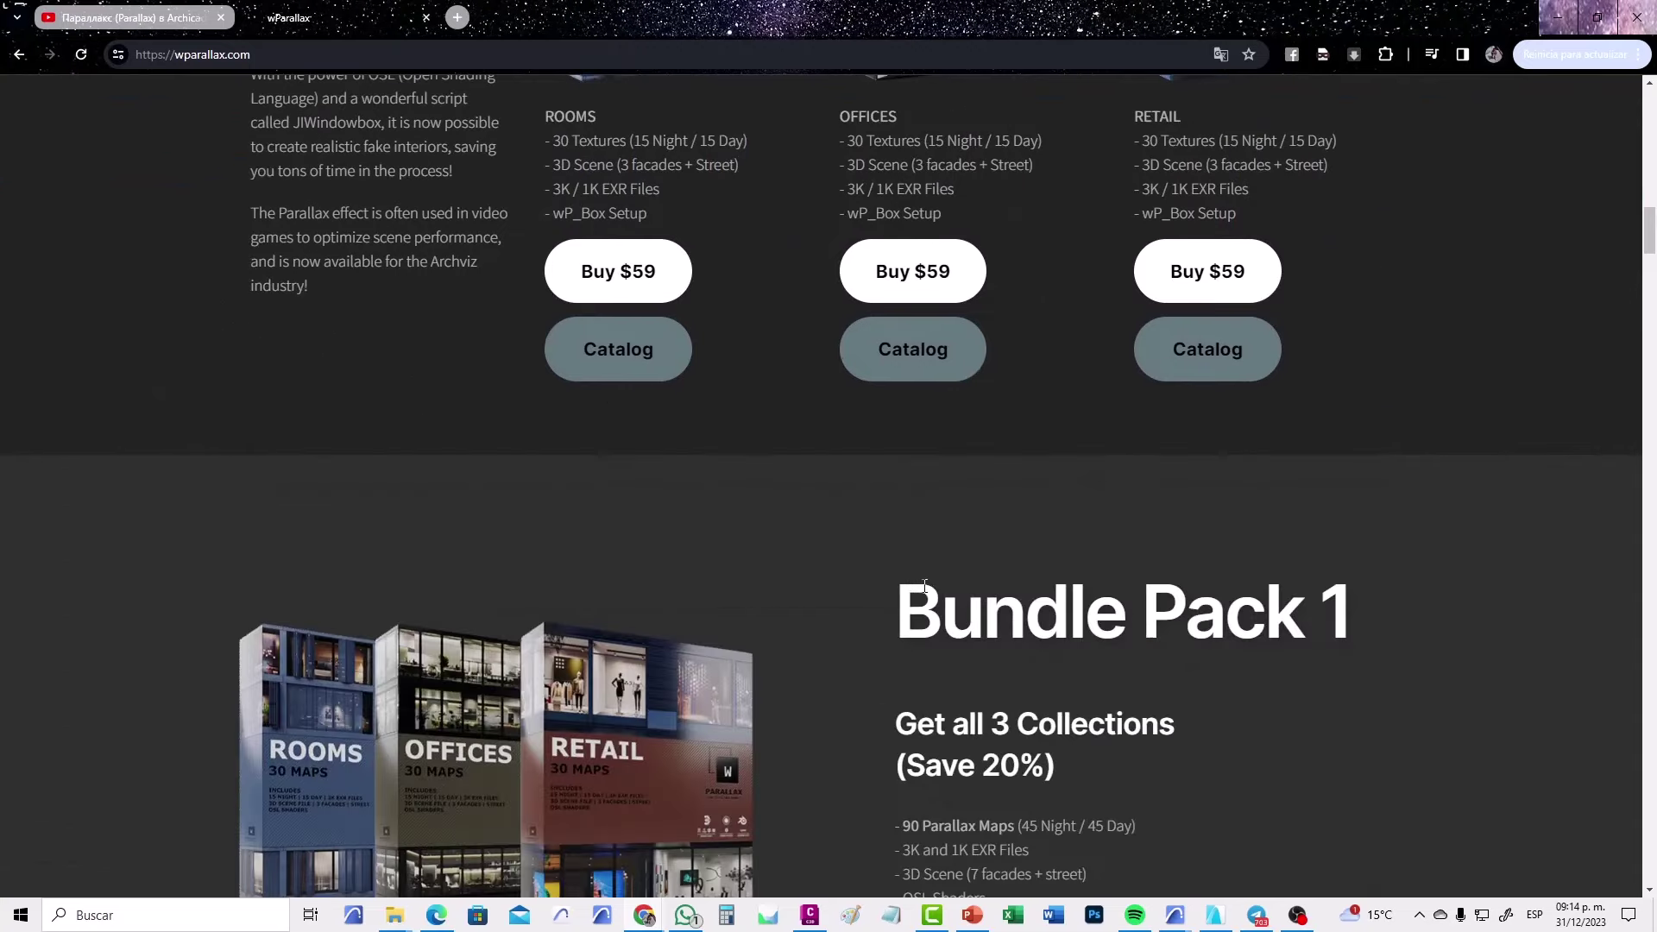
scroll(1054, 608, down, 6)
scroll(1087, 604, down, 4)
scroll(1100, 602, down, 6)
scroll(1096, 604, down, 6)
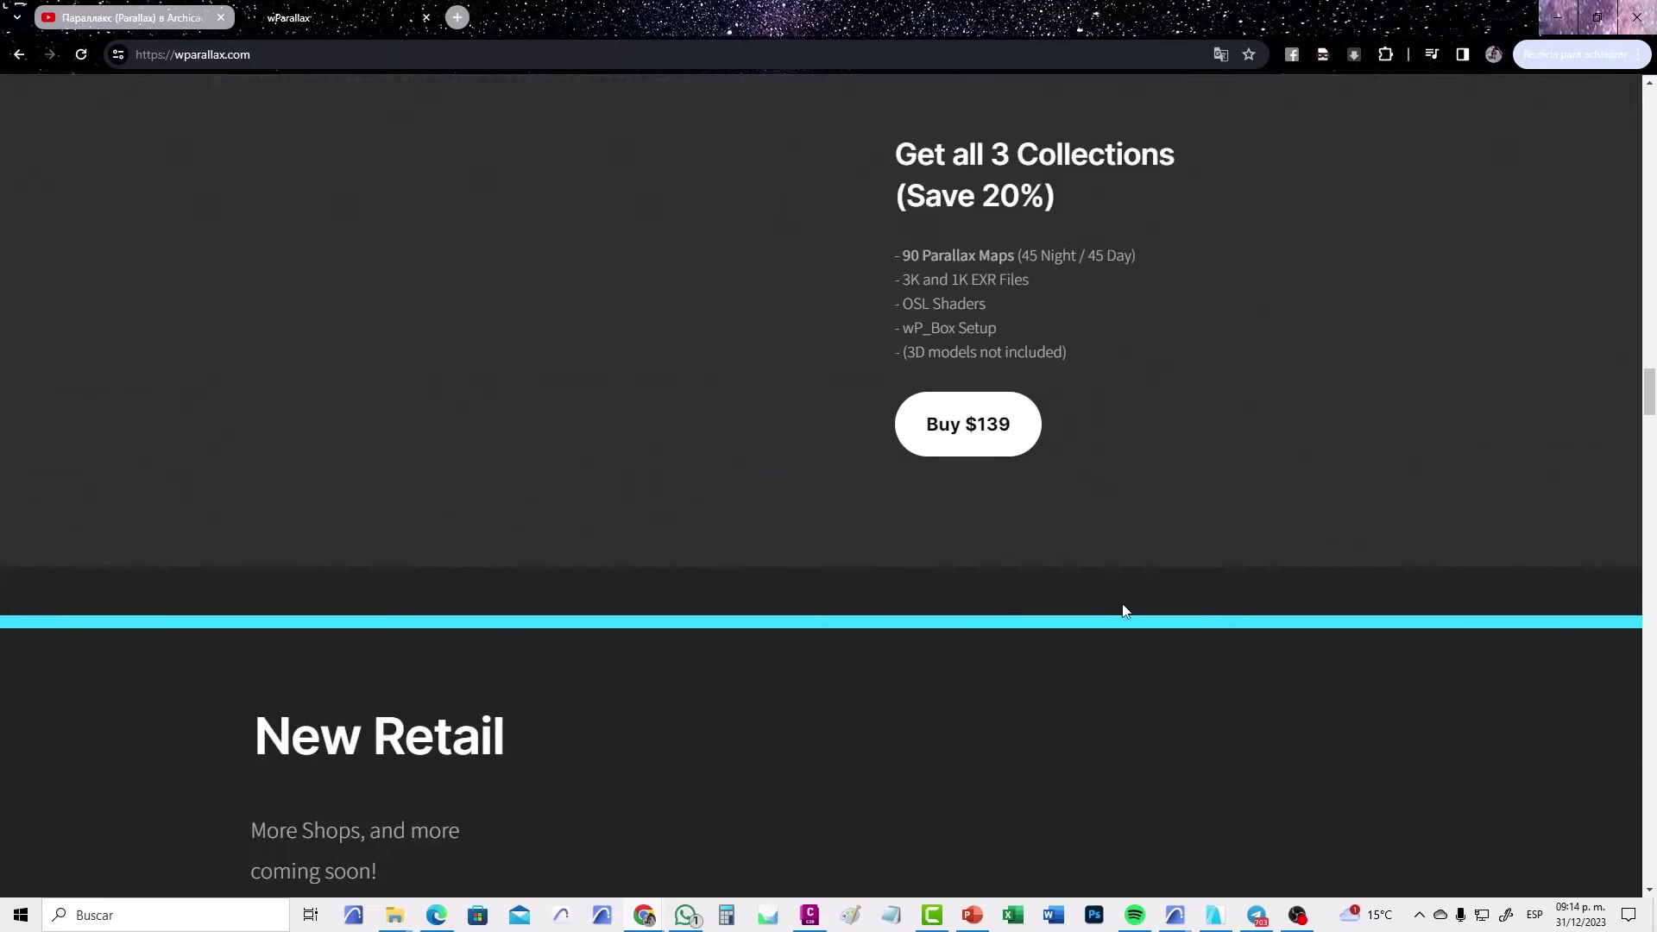
scroll(1122, 613, down, 5)
scroll(1127, 615, down, 4)
scroll(1128, 614, down, 4)
scroll(1130, 616, down, 1)
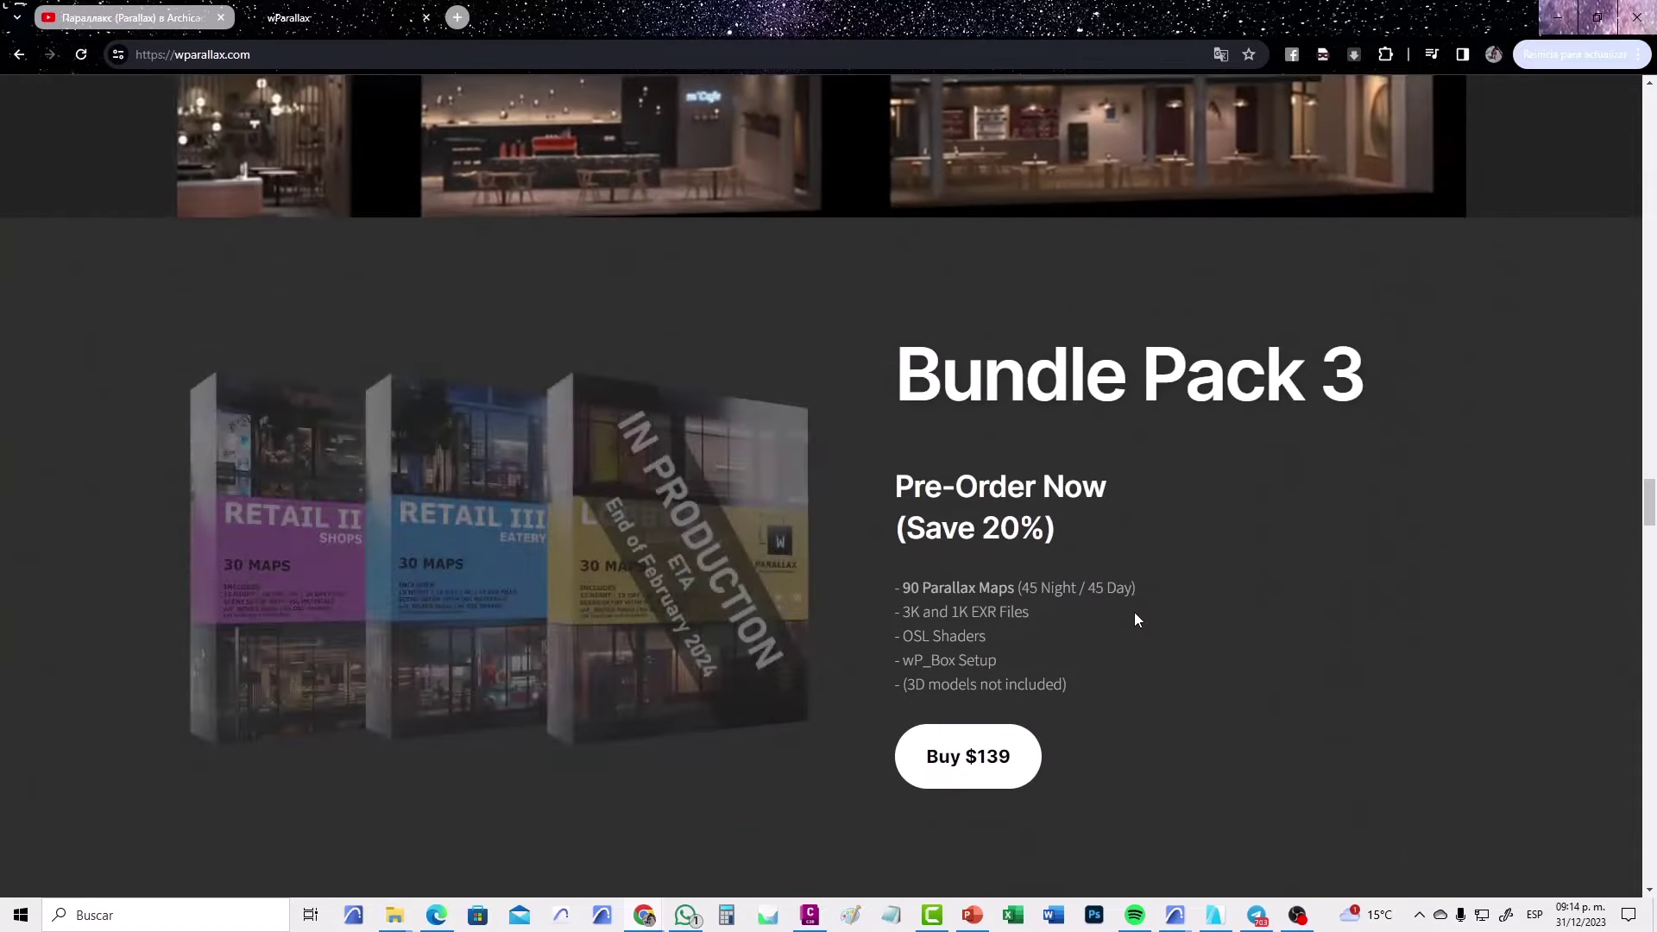
scroll(1136, 618, down, 3)
scroll(1137, 620, down, 1)
scroll(1138, 620, up, 4)
scroll(1137, 619, up, 5)
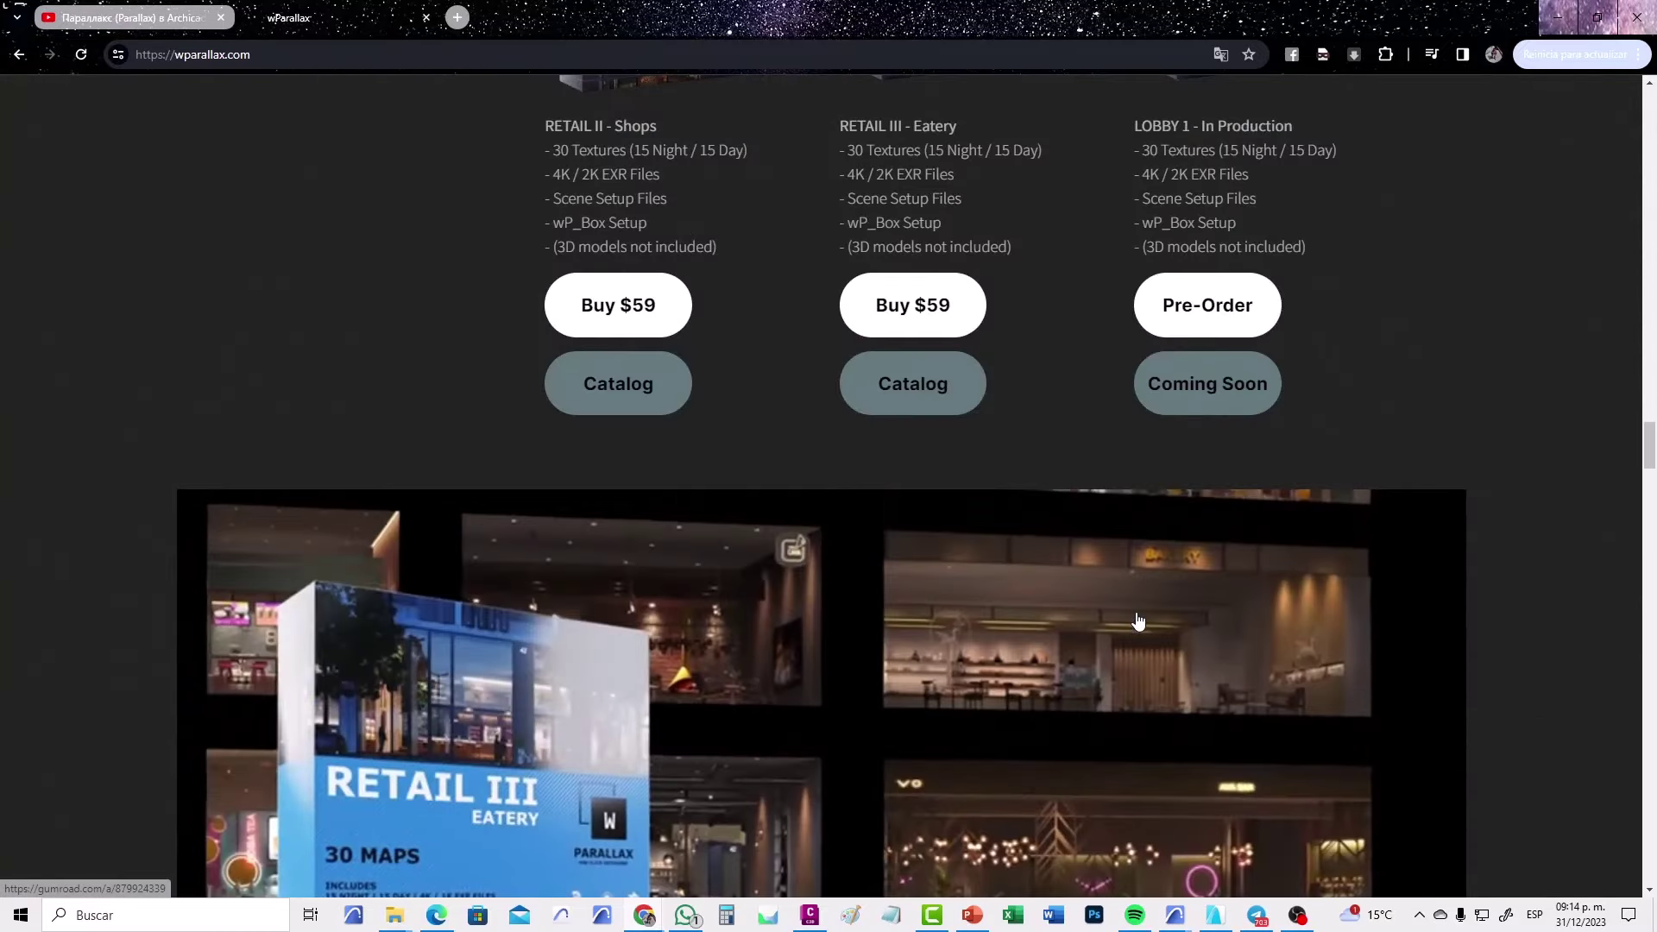
scroll(1137, 620, up, 5)
scroll(1138, 619, up, 2)
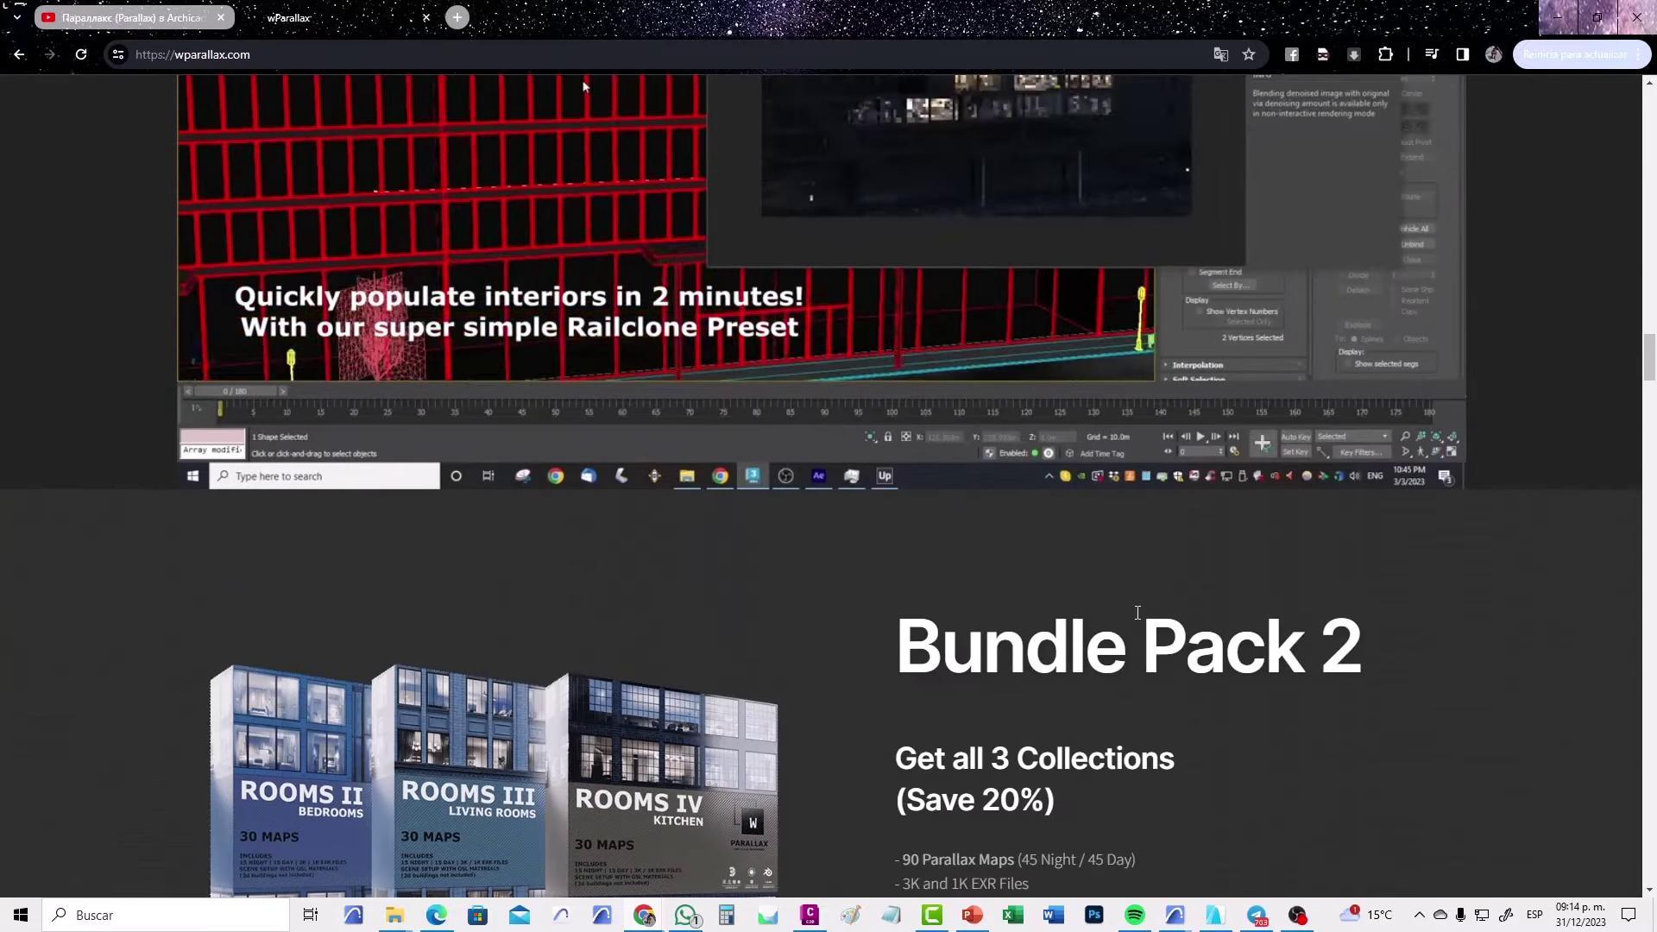